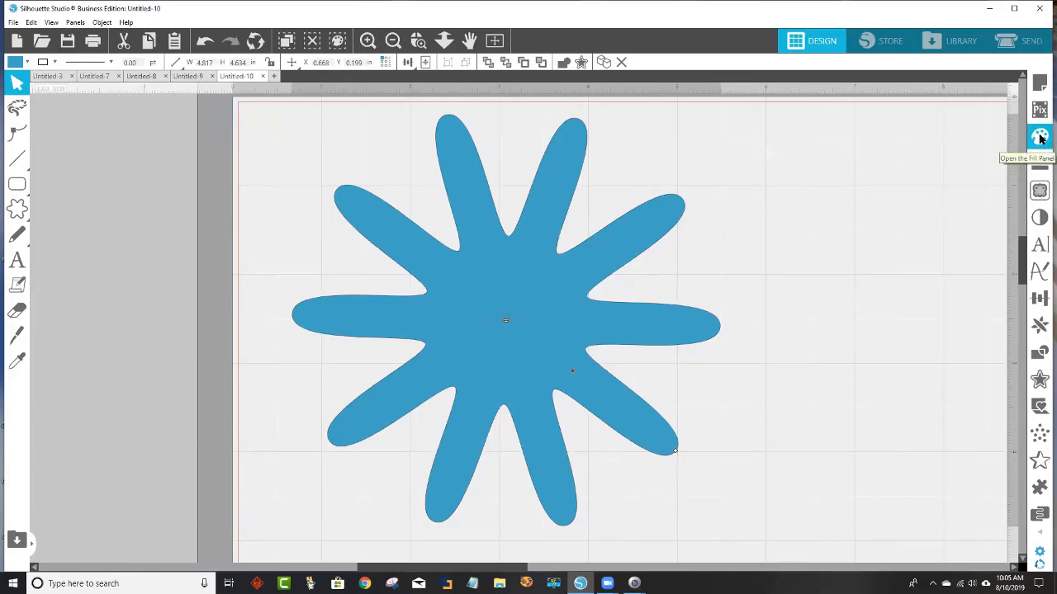
- Fill the flower shape with solid light orange, and replace that with a blue, white and black gradient
left_click(1040, 139)
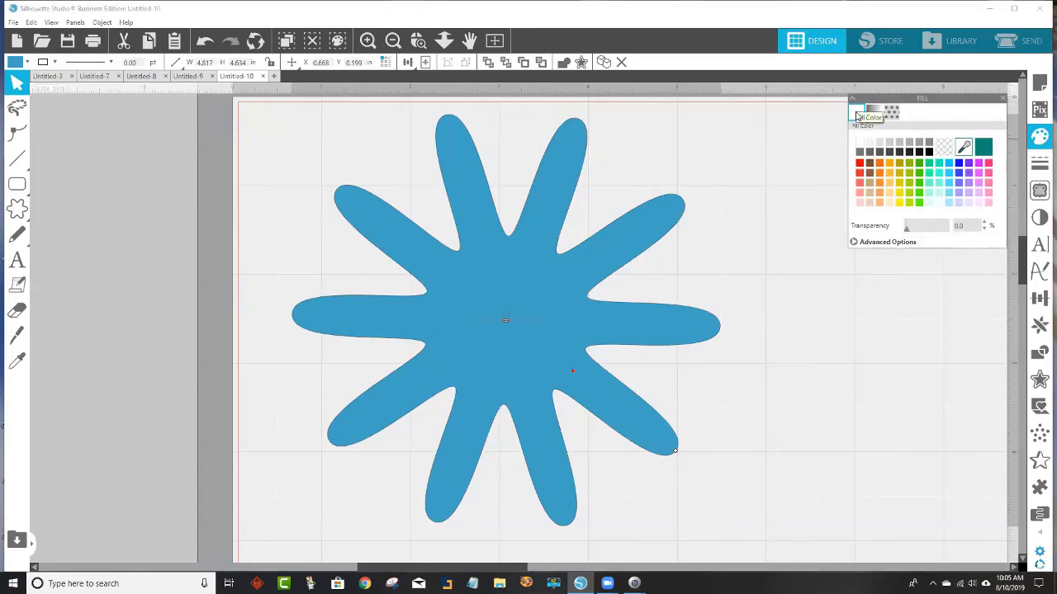
left_click(880, 171)
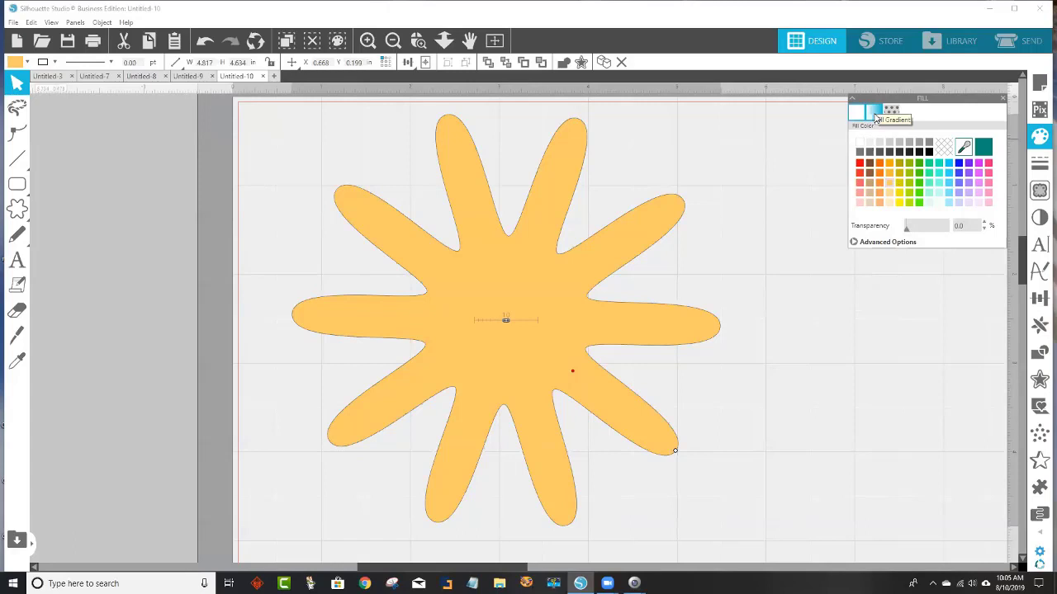
left_click(873, 114)
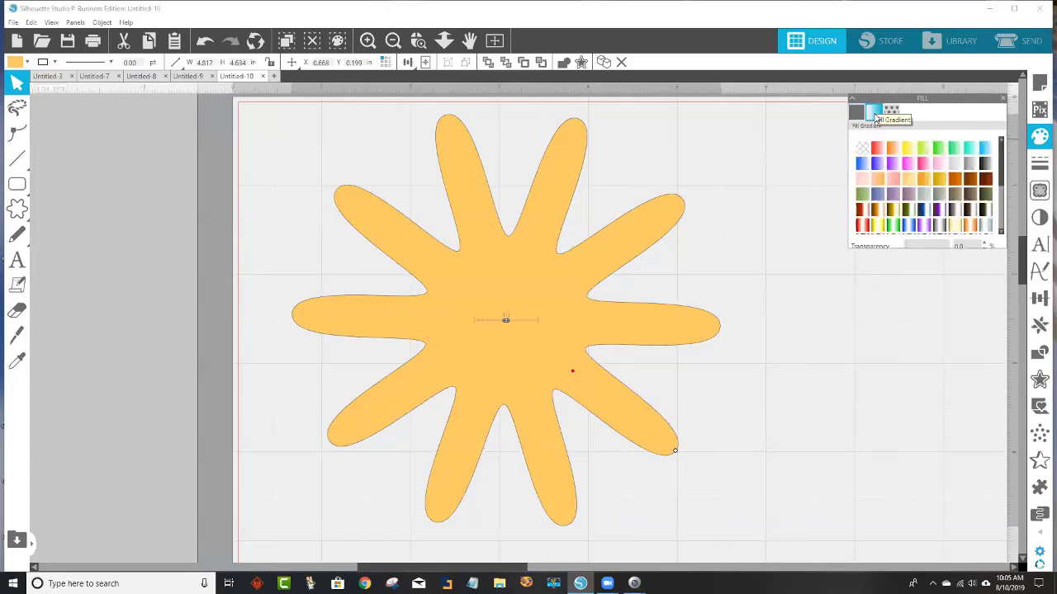
left_click(909, 228)
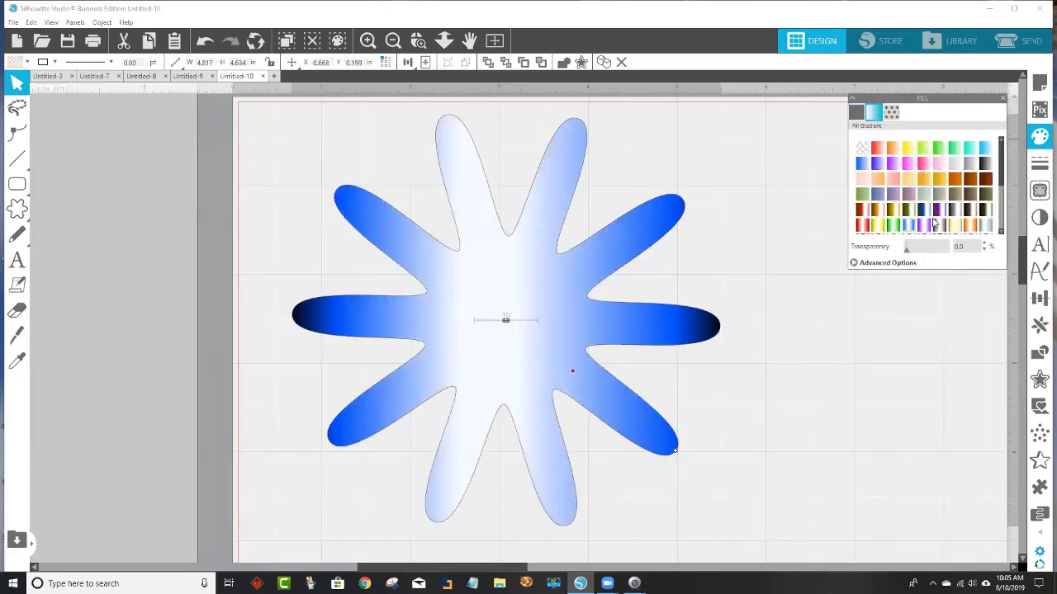
- Try multicolour gradients on the flower, ending with the rainbow gradient that has black bands between its colours
left_click(934, 219)
scroll(934, 217, "down", 2)
left_click(927, 171)
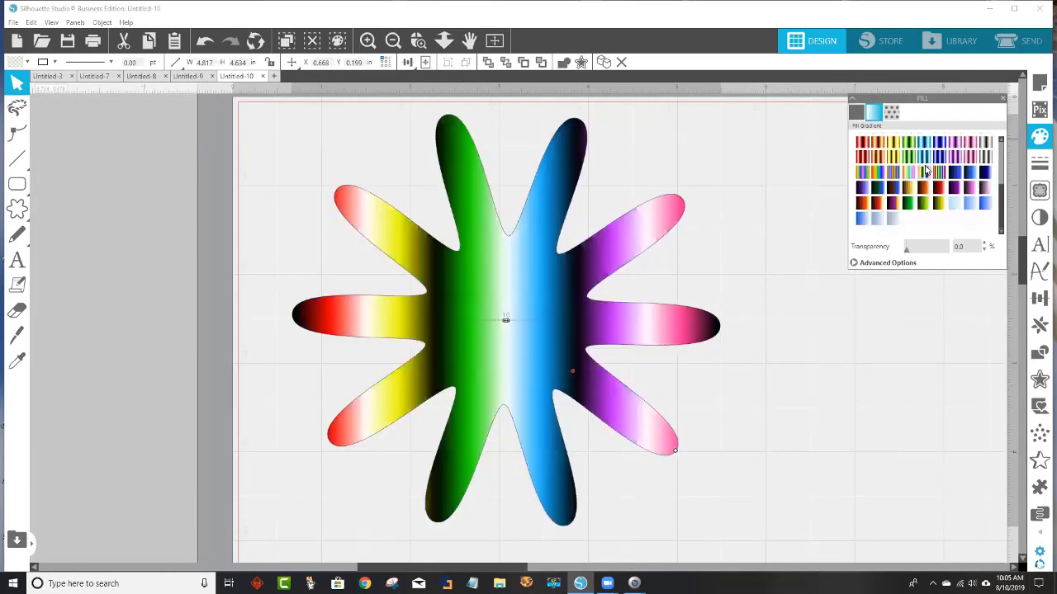
left_click(941, 173)
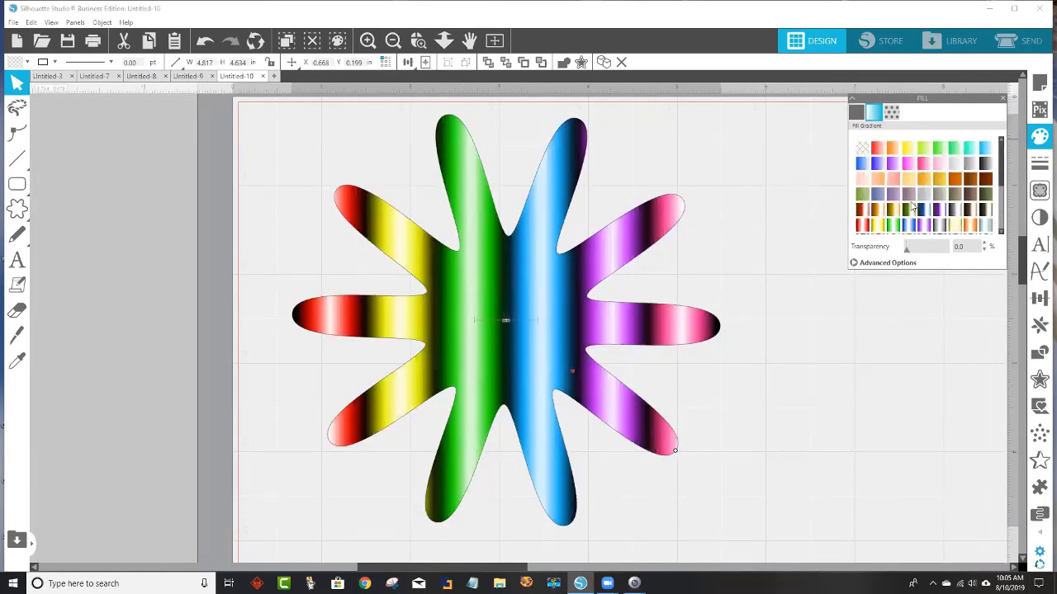
scroll(913, 206, "up", 3)
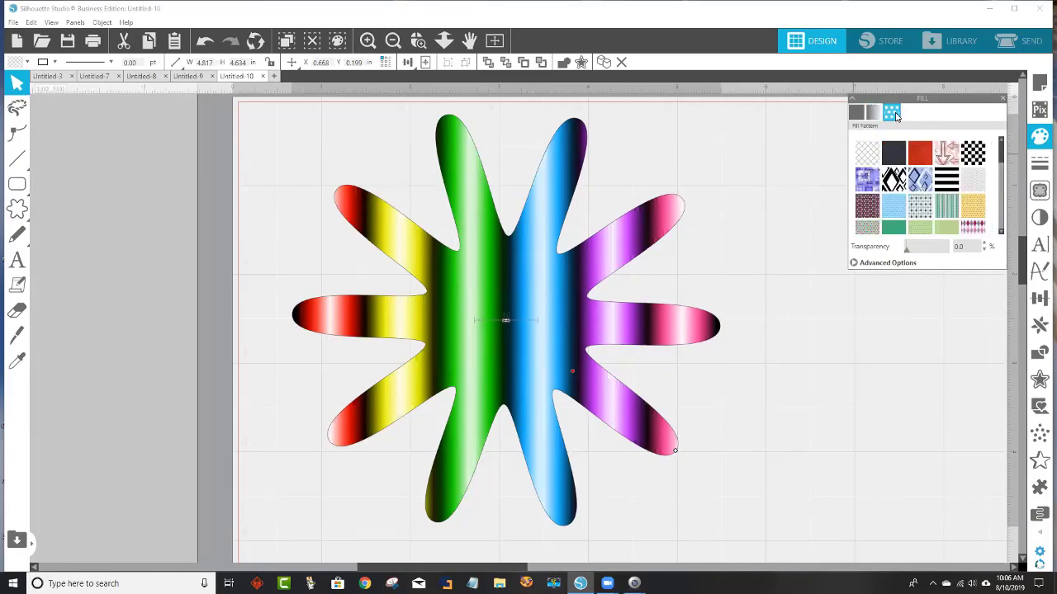
- Fill the flower with the red, orange and yellow argyle pattern and scale the pattern to 5%
left_click(891, 113)
left_click_drag(1003, 151, 1003, 176)
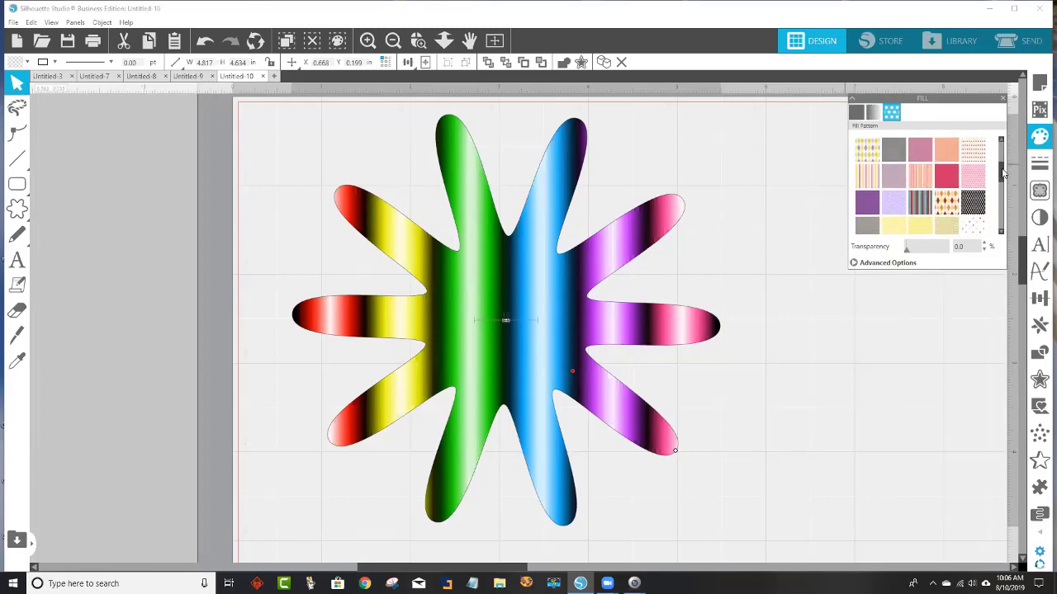
left_click(920, 204)
left_click(946, 206)
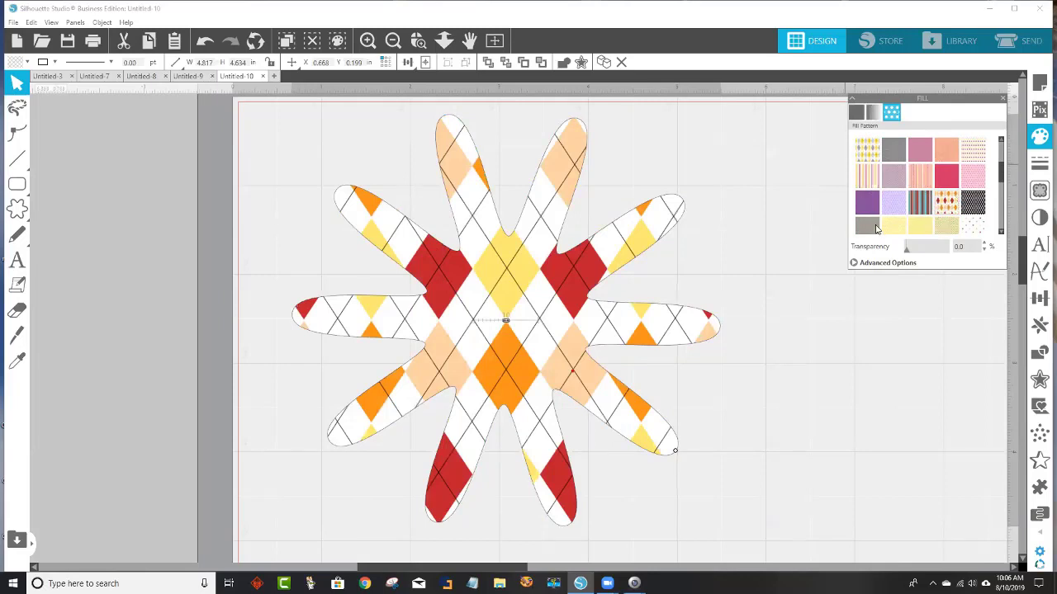
left_click(860, 264)
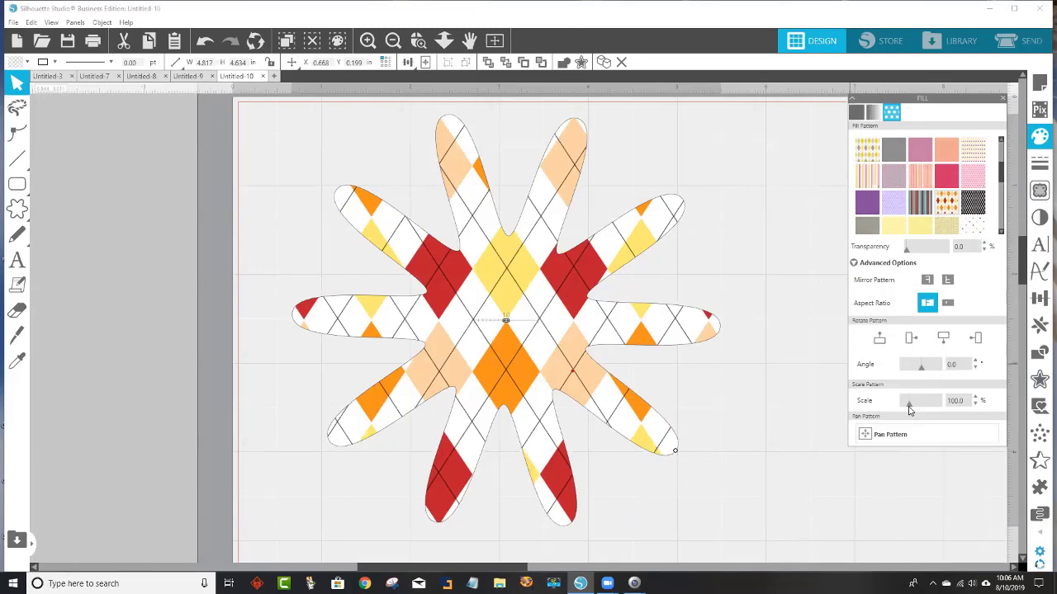
mouse_move(908, 408)
left_mouse_down()
mouse_move(945, 398)
mouse_move(893, 401)
left_mouse_up()
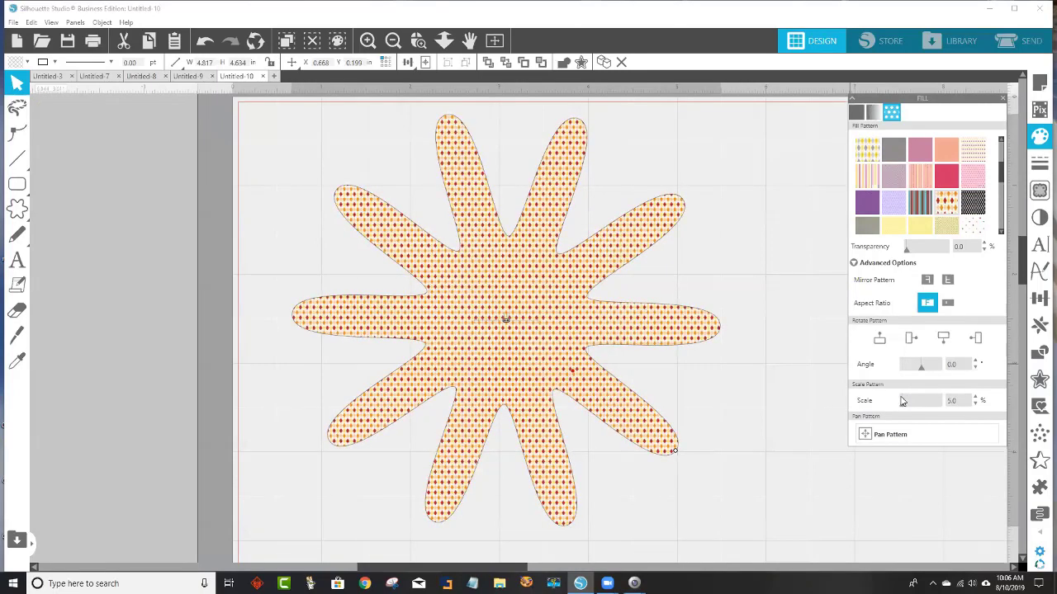
- Turn on pattern panning and try different petal counts on the flower, ending with 18 petals
left_click(865, 435)
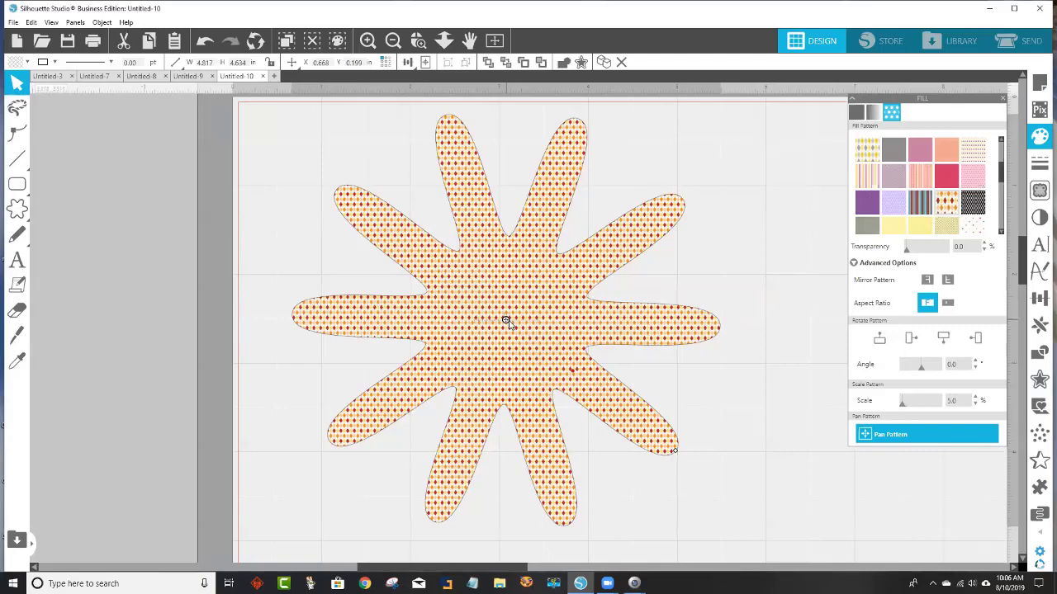
left_click_drag(507, 322, 488, 320)
left_click(888, 434)
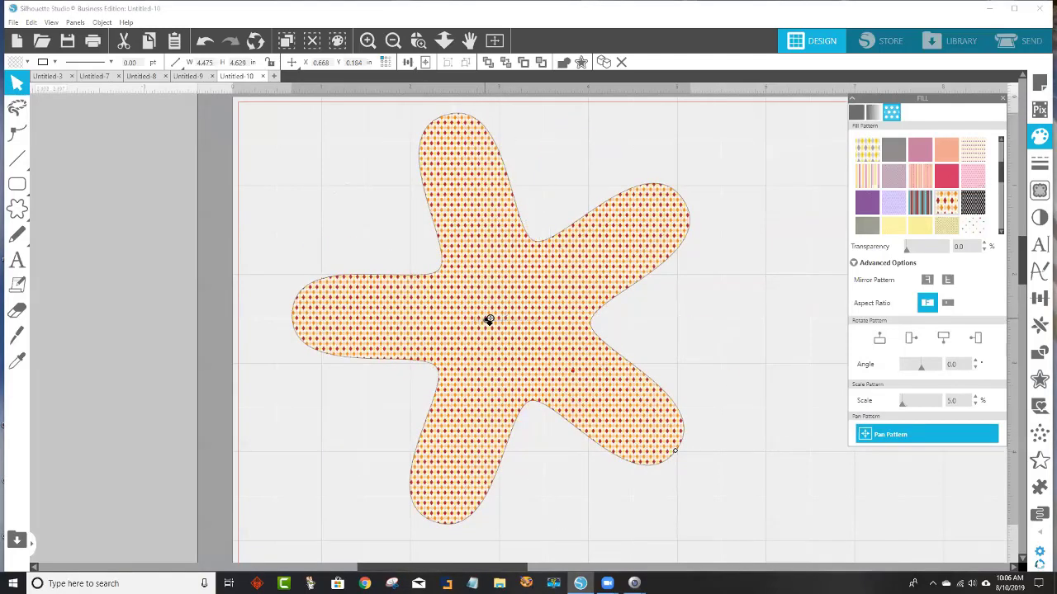
left_click_drag(489, 320, 685, 340)
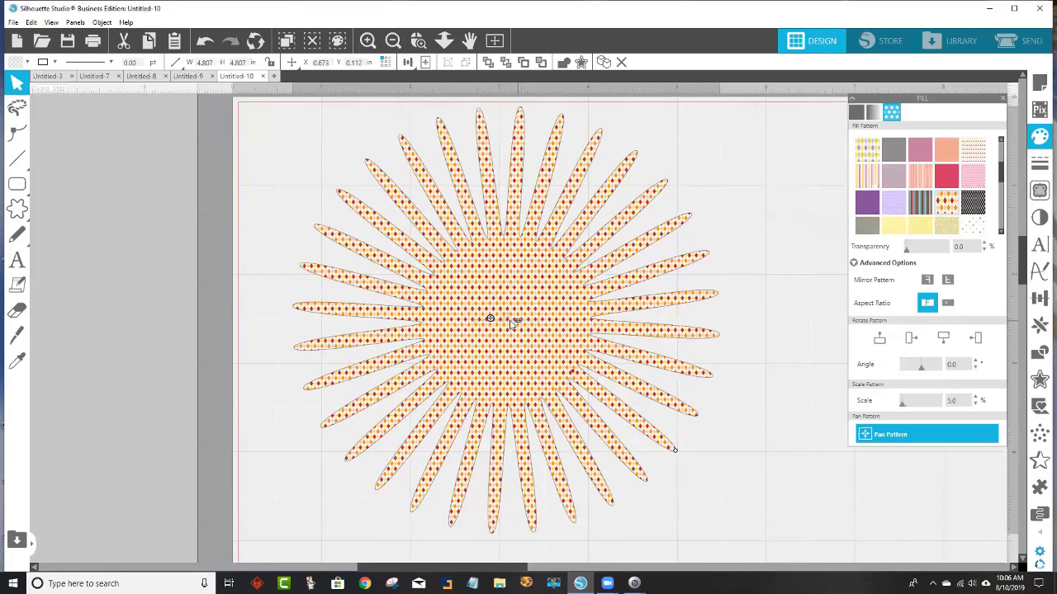
left_click_drag(517, 320, 505, 319)
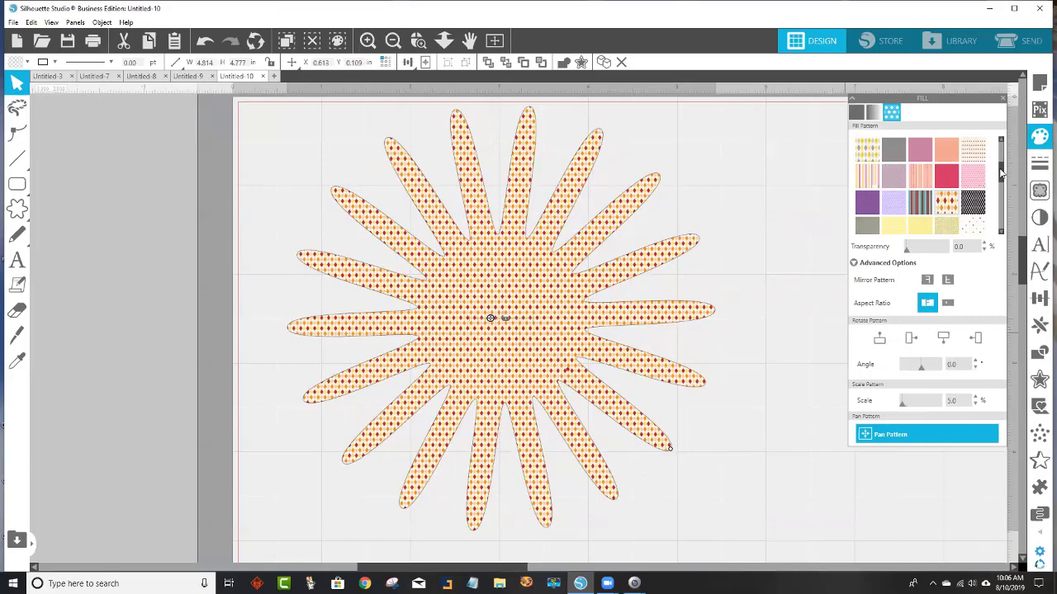
- Fill the flower with the blue sky and white clouds pattern and scale the pattern to 133%
left_click_drag(1001, 171, 994, 186)
left_click(973, 191)
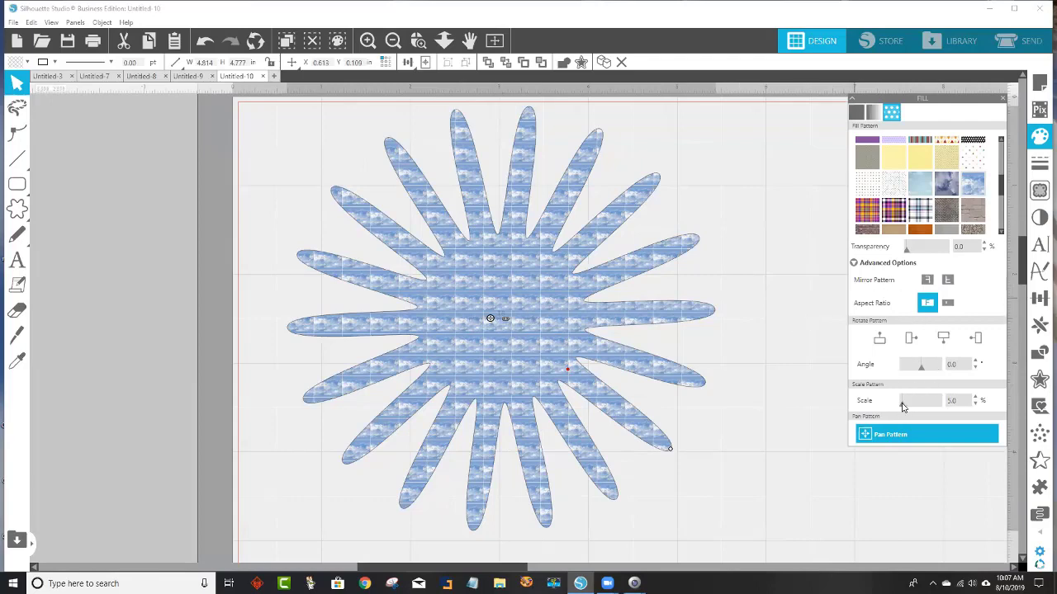
left_click_drag(902, 404, 908, 403)
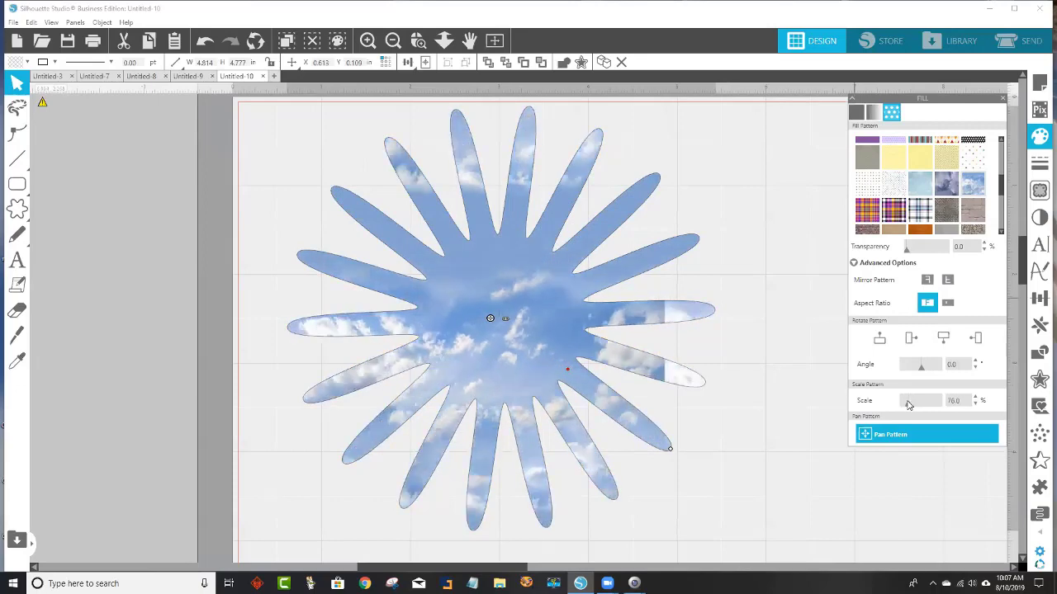
left_click_drag(907, 405, 903, 405)
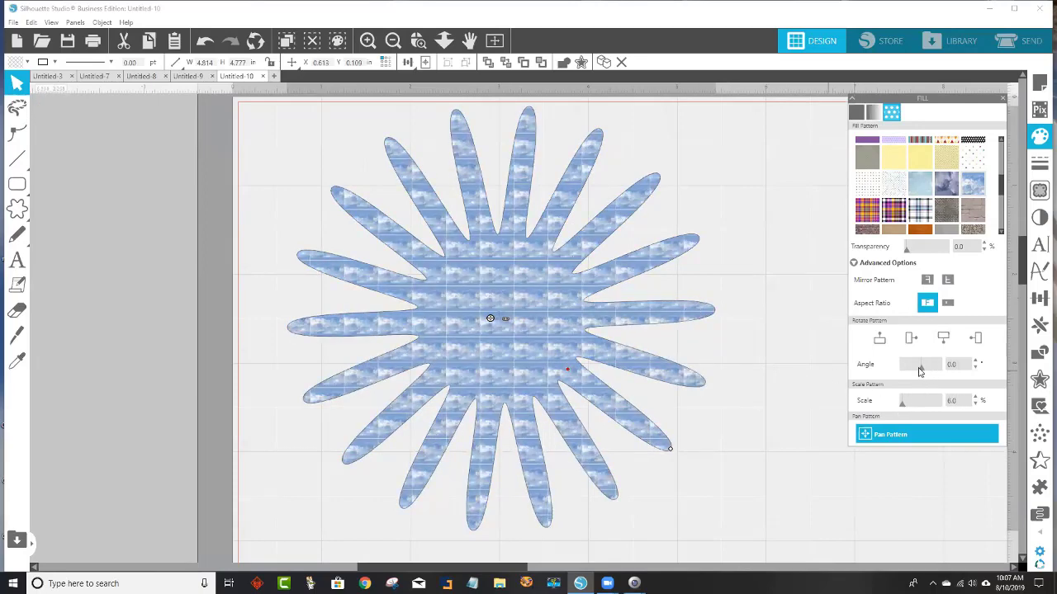
left_click_drag(904, 408, 908, 408)
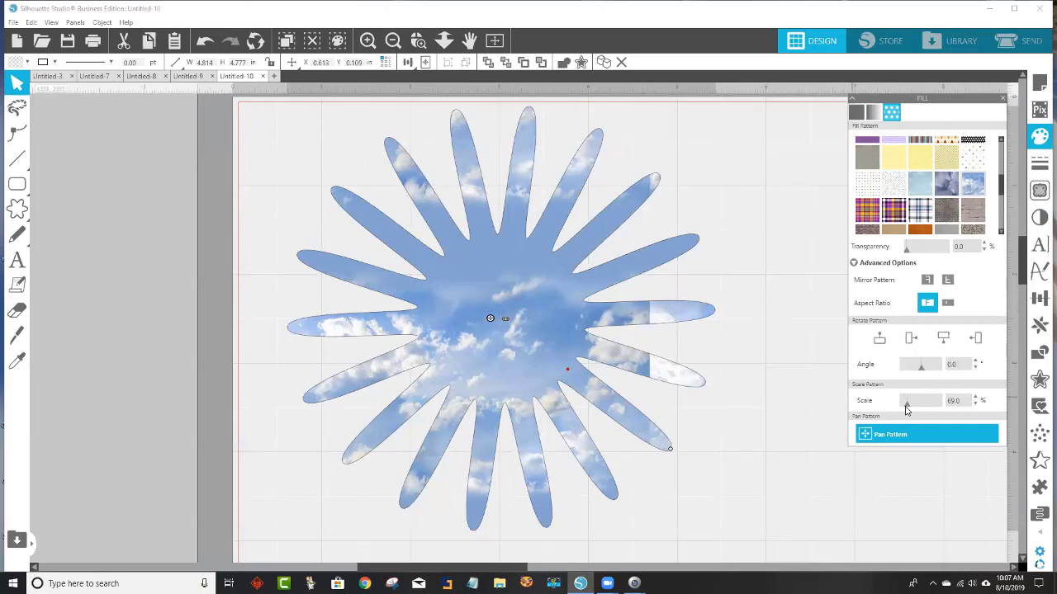
left_click_drag(904, 409, 912, 407)
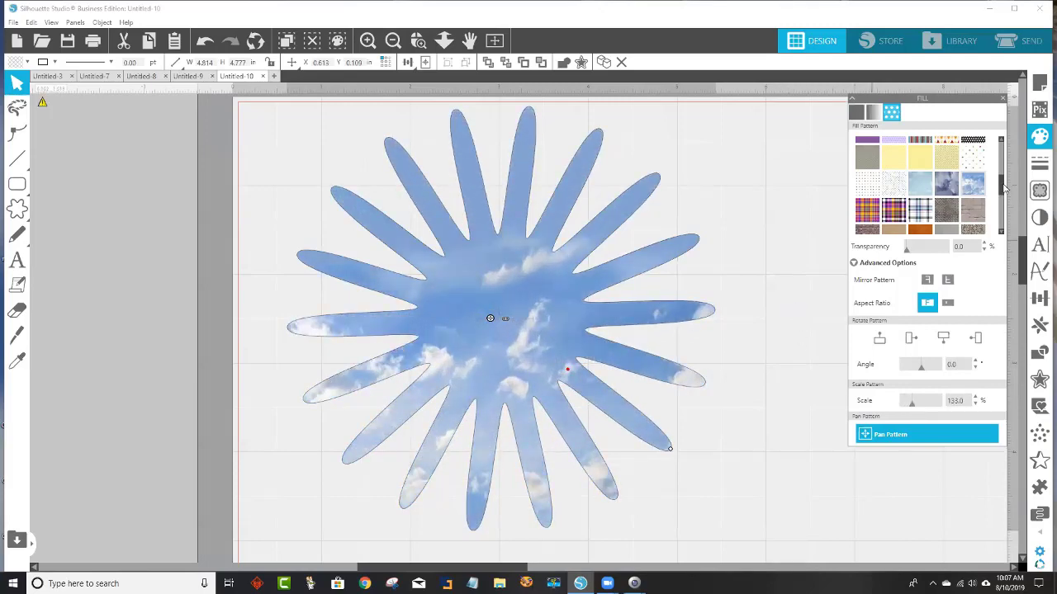
- Try the teal, green and blue glitter patterns on the flower with the pattern scale set to 161%
left_click_drag(1002, 188, 1001, 207)
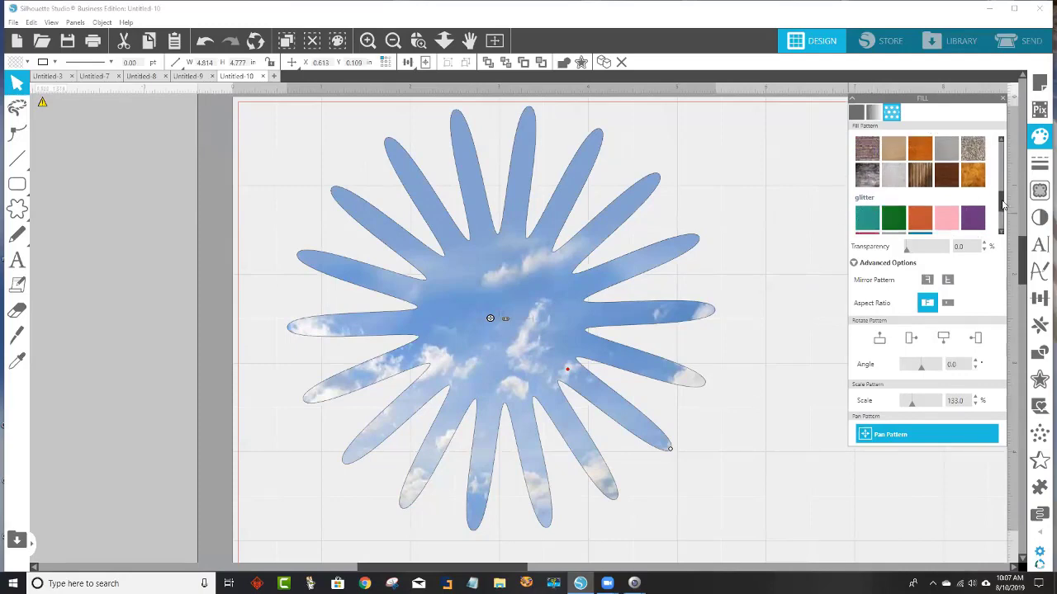
left_click_drag(1003, 205, 1002, 208)
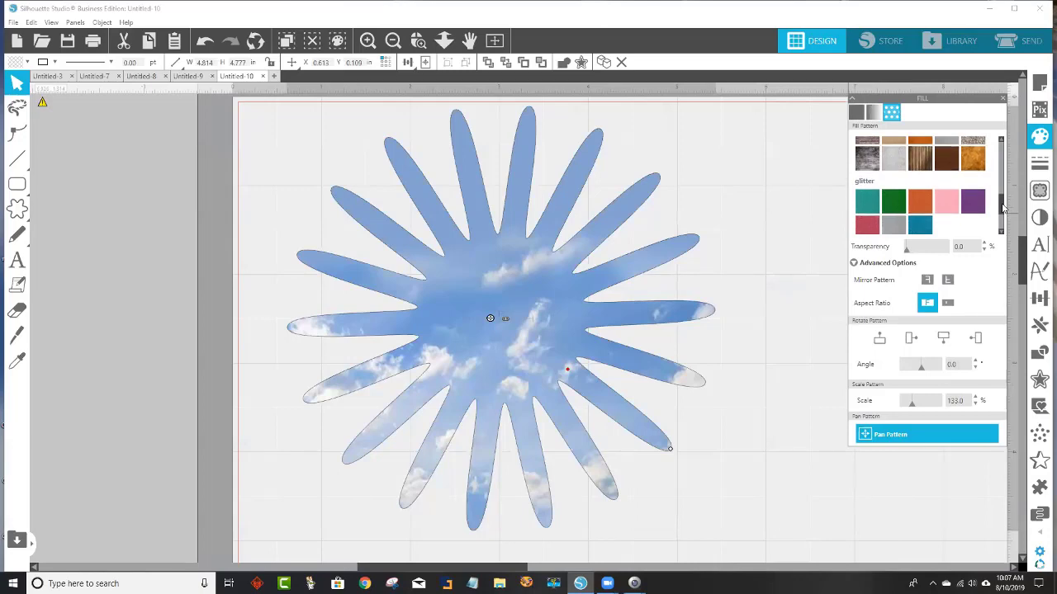
left_click(867, 206)
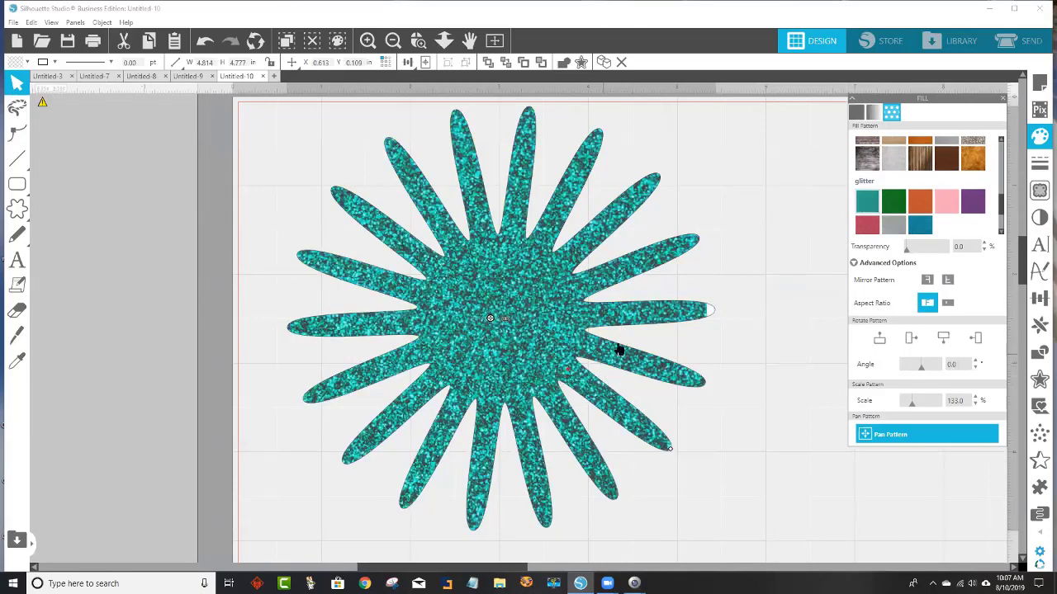
left_click(899, 203)
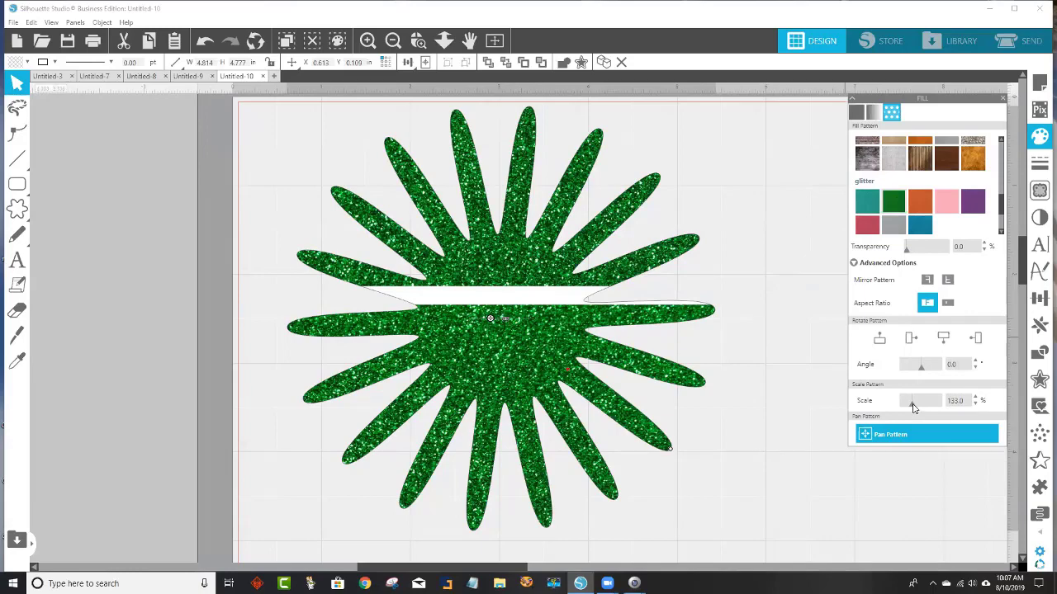
mouse_move(913, 406)
left_mouse_down()
mouse_move(880, 410)
mouse_move(947, 399)
mouse_move(914, 400)
left_mouse_up()
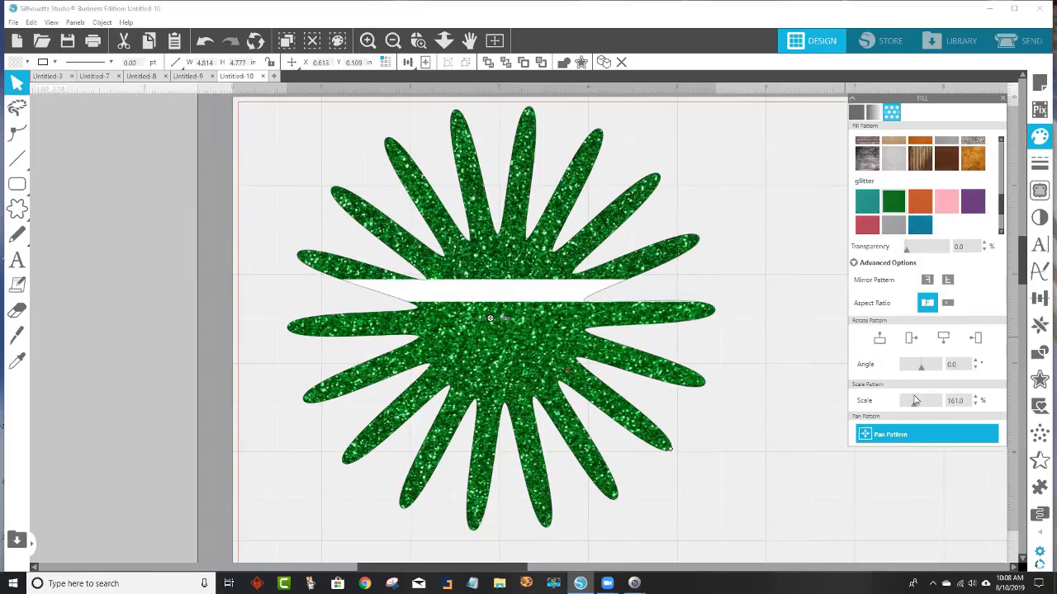
left_click(921, 226)
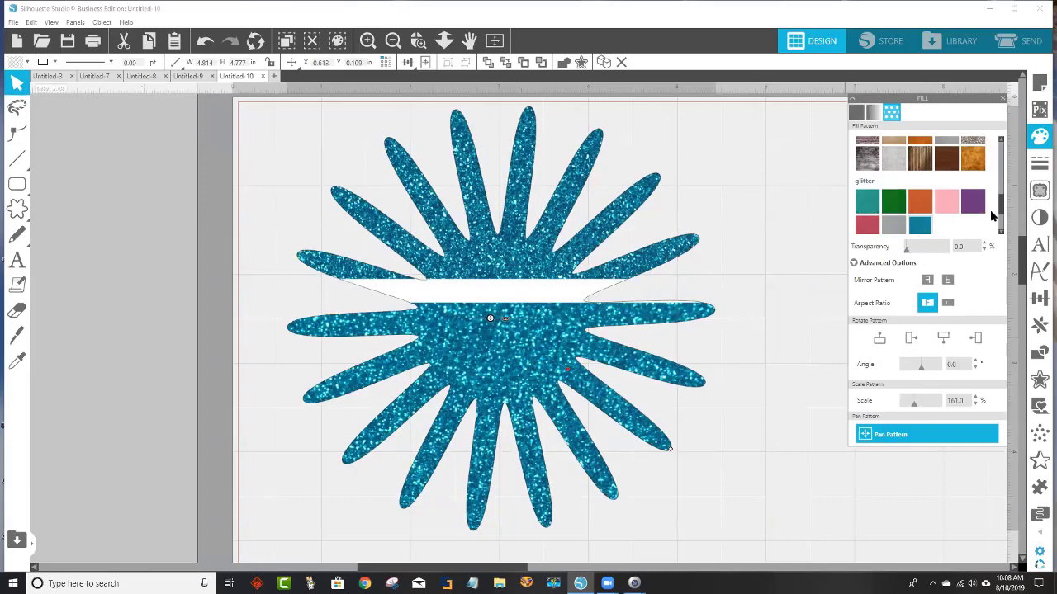
- Fill the flower with the red autumn leaves photo pattern and scale the pattern to 48%
left_click_drag(1004, 206, 1003, 221)
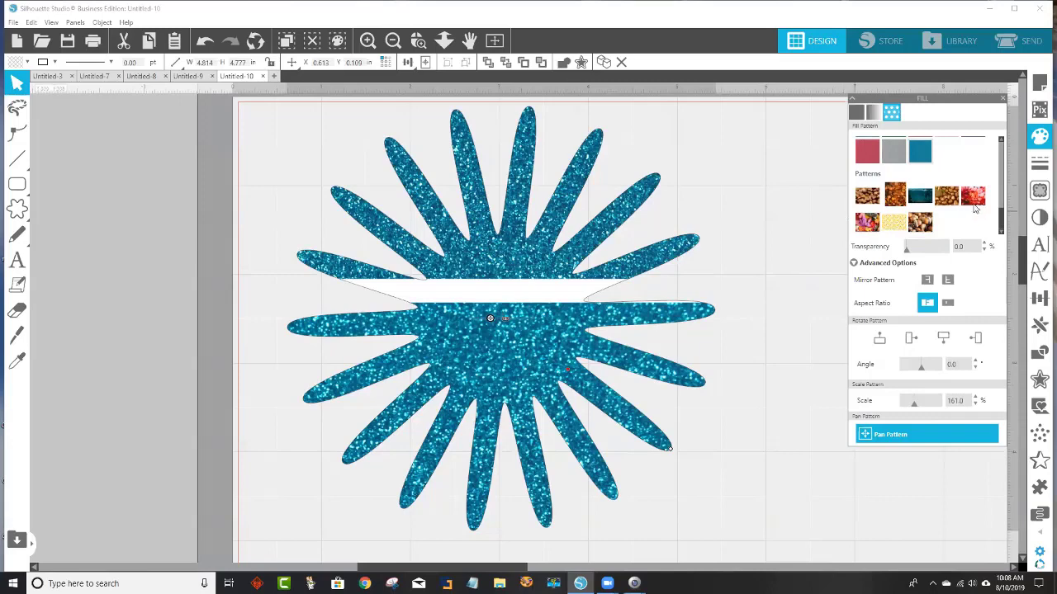
left_click(974, 202)
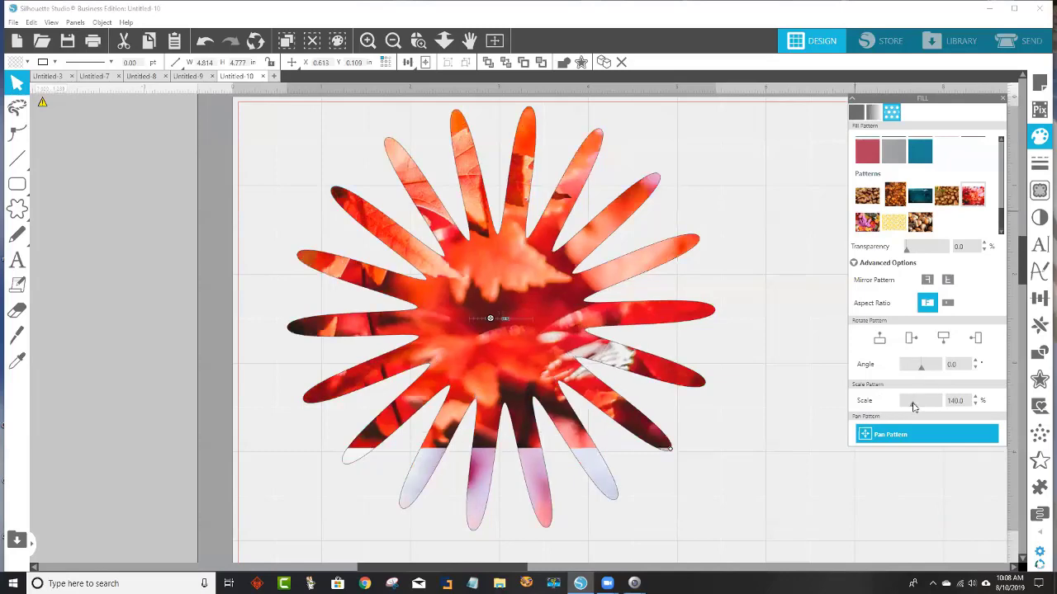
mouse_move(914, 406)
left_mouse_down()
mouse_move(925, 404)
mouse_move(903, 403)
left_mouse_up()
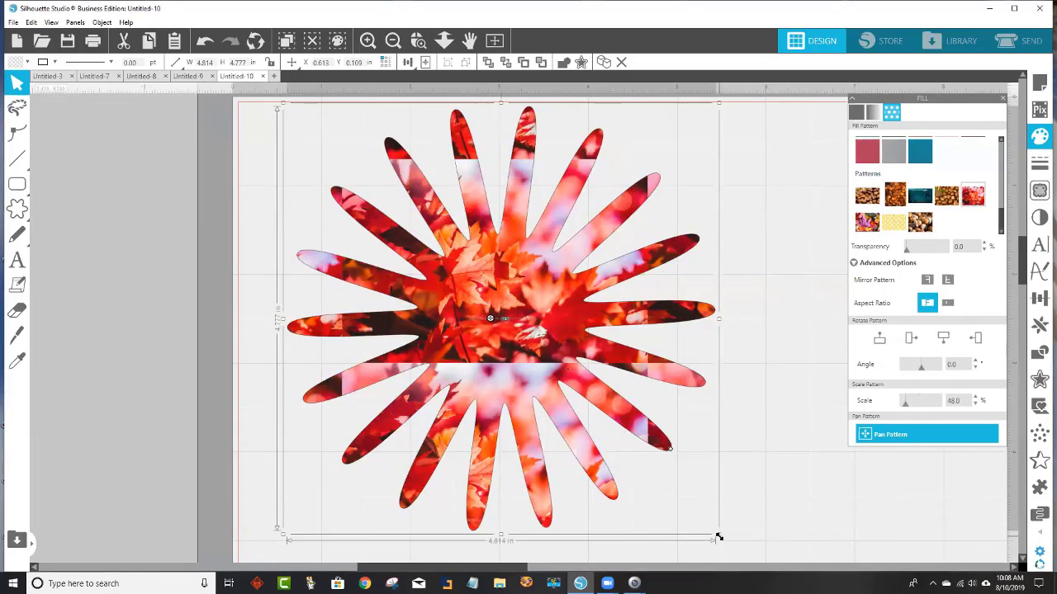
- Shrink the flower proportionally to about 2.27 in wide and scale its leaf pattern to 217%
left_click_drag(713, 533, 519, 367)
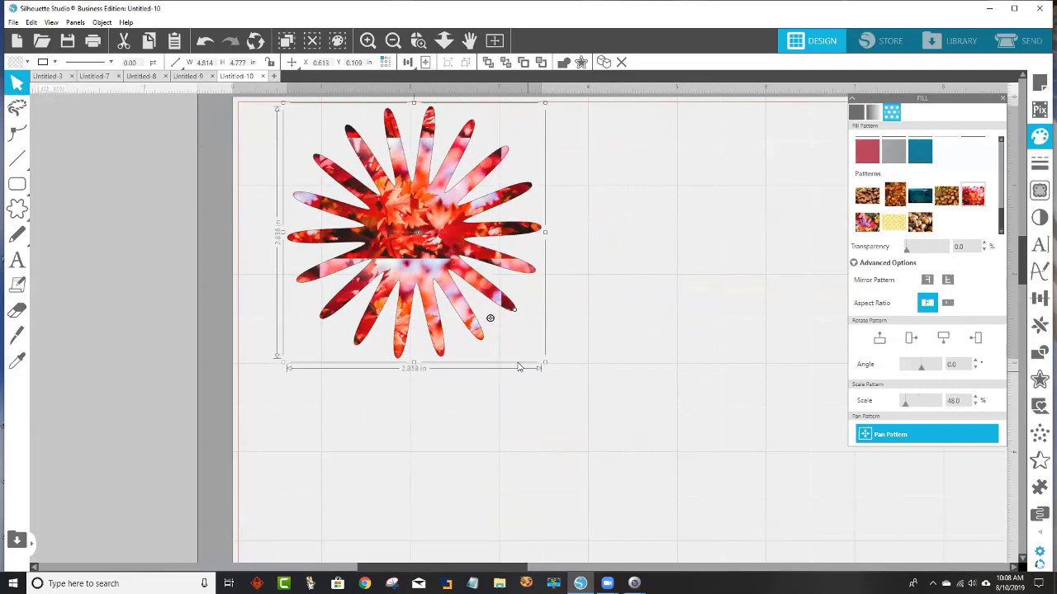
left_click_drag(905, 404, 918, 405)
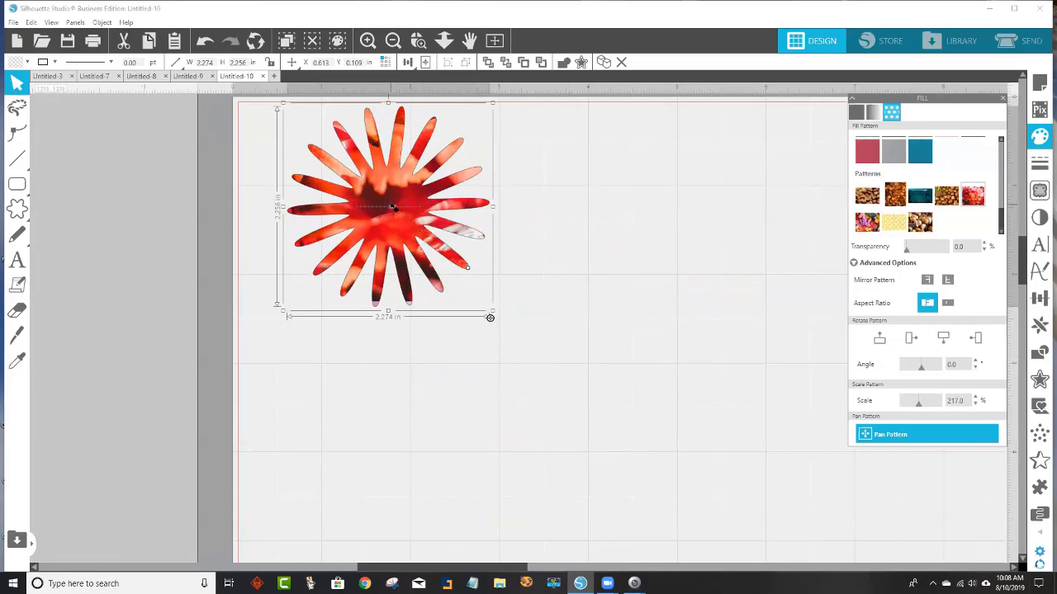
- Reduce the flower to eight petals about 2.39 in across, move it slightly lower on the page and select it
left_click_drag(393, 209, 379, 206)
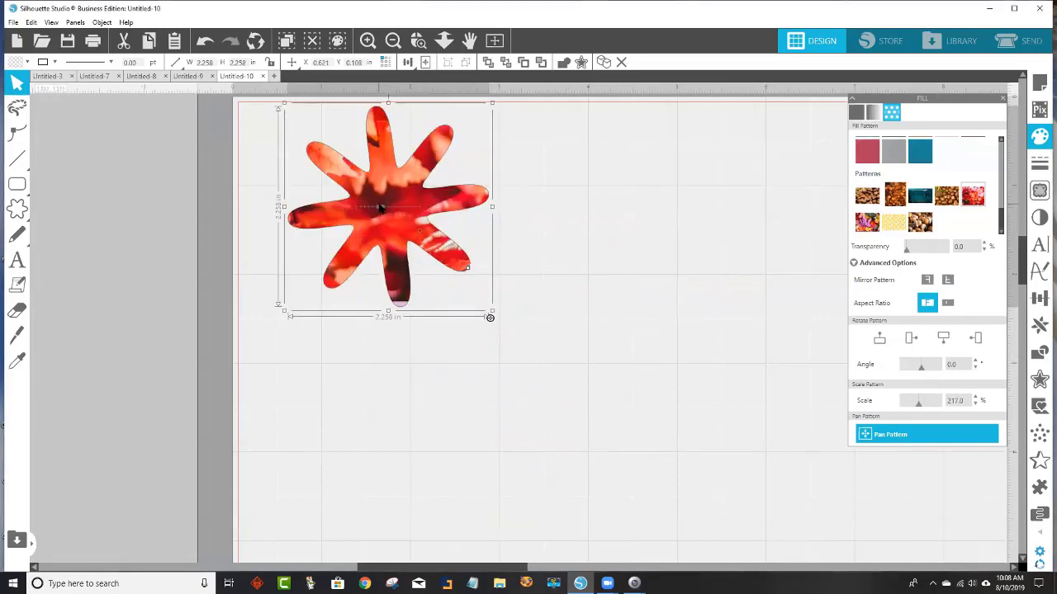
mouse_move(469, 270)
left_mouse_down()
mouse_move(482, 285)
mouse_move(477, 273)
left_mouse_up()
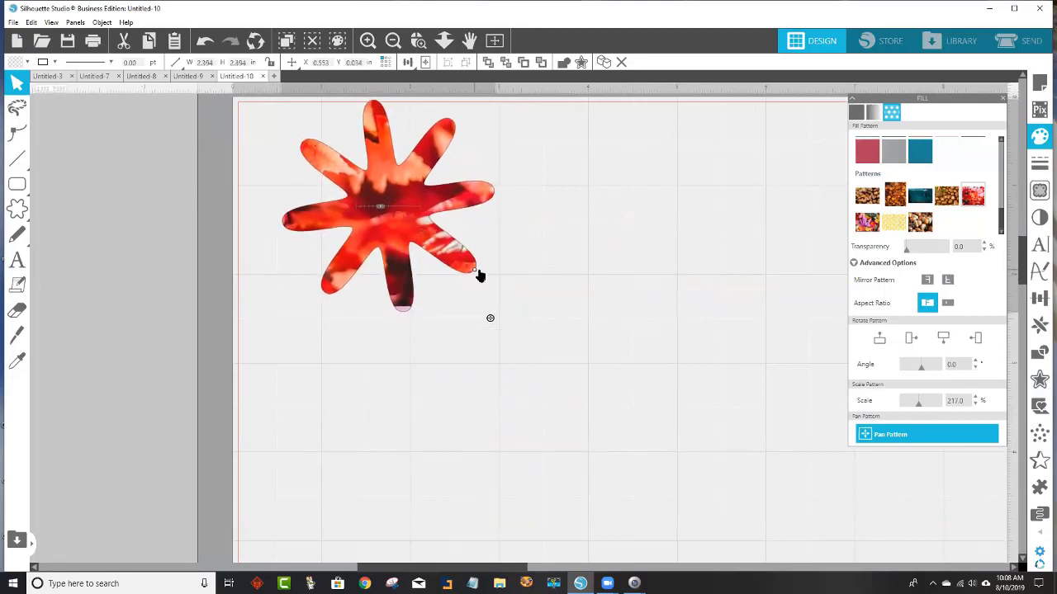
left_click_drag(396, 227, 395, 244)
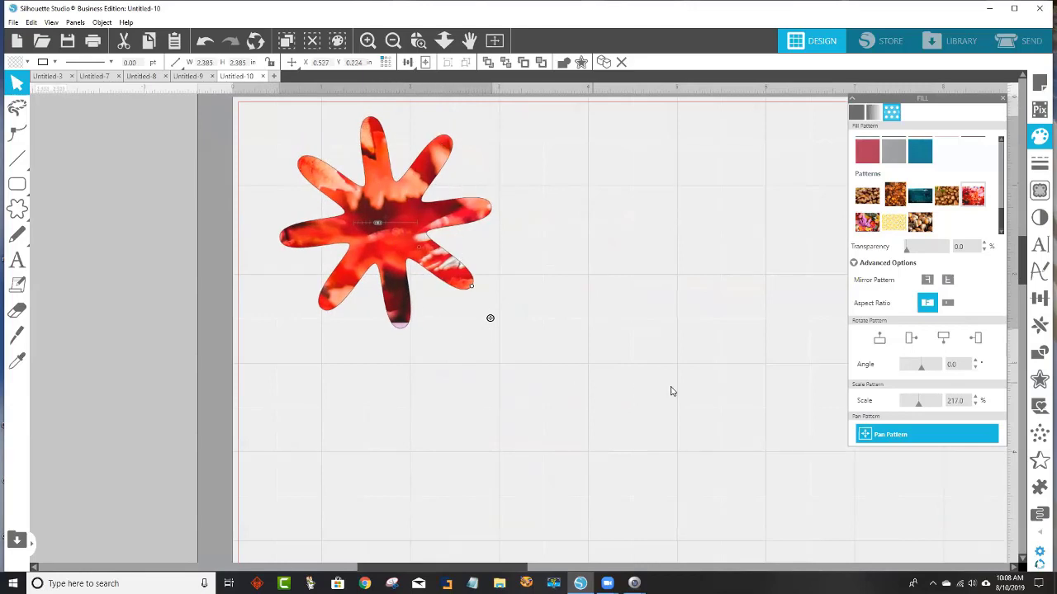
left_click_drag(607, 379, 318, 152)
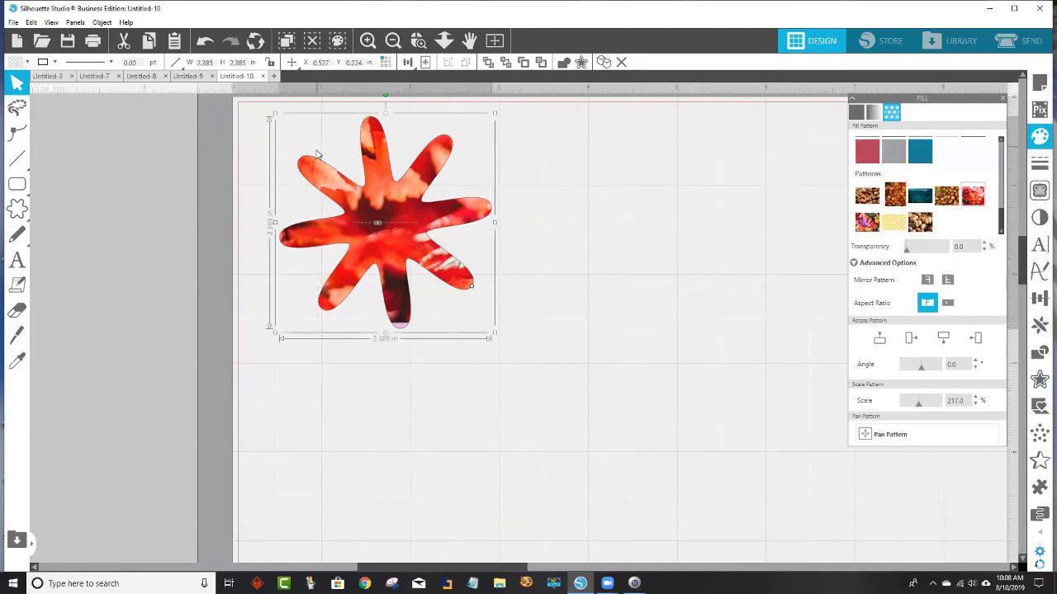
- Delete the flower and draw a circle about 3.79 in across near the page's upper-left corner
key("Delete")
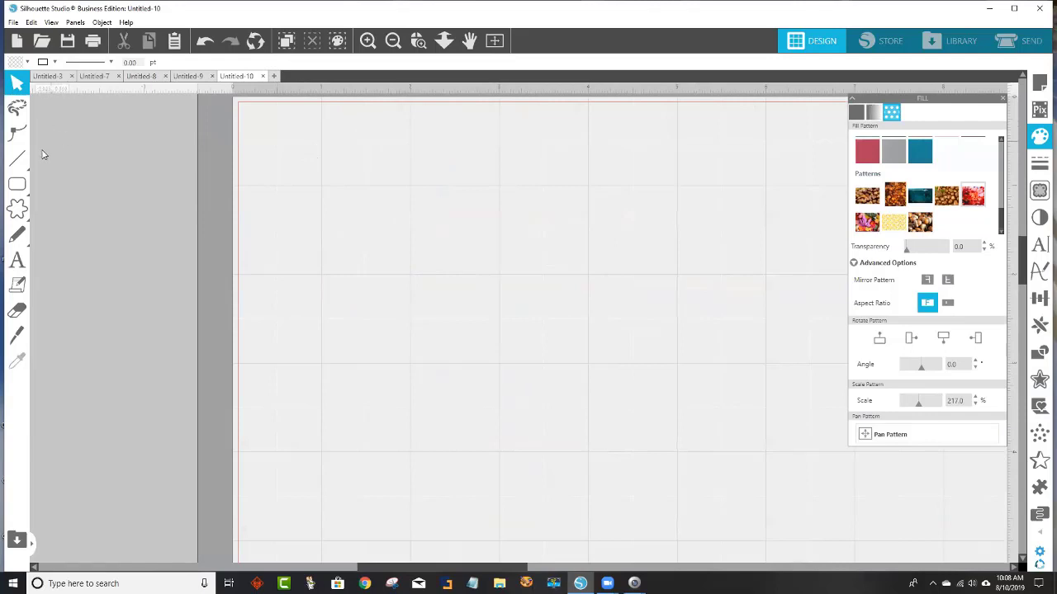
left_click(21, 220)
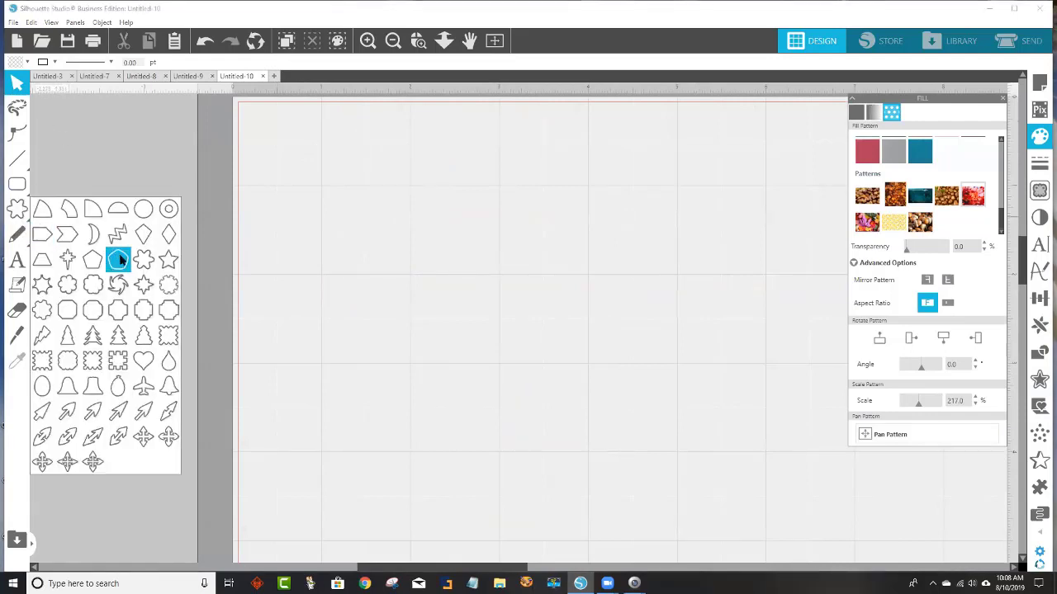
left_click(145, 261)
left_click(143, 209)
left_click_drag(344, 165, 497, 323)
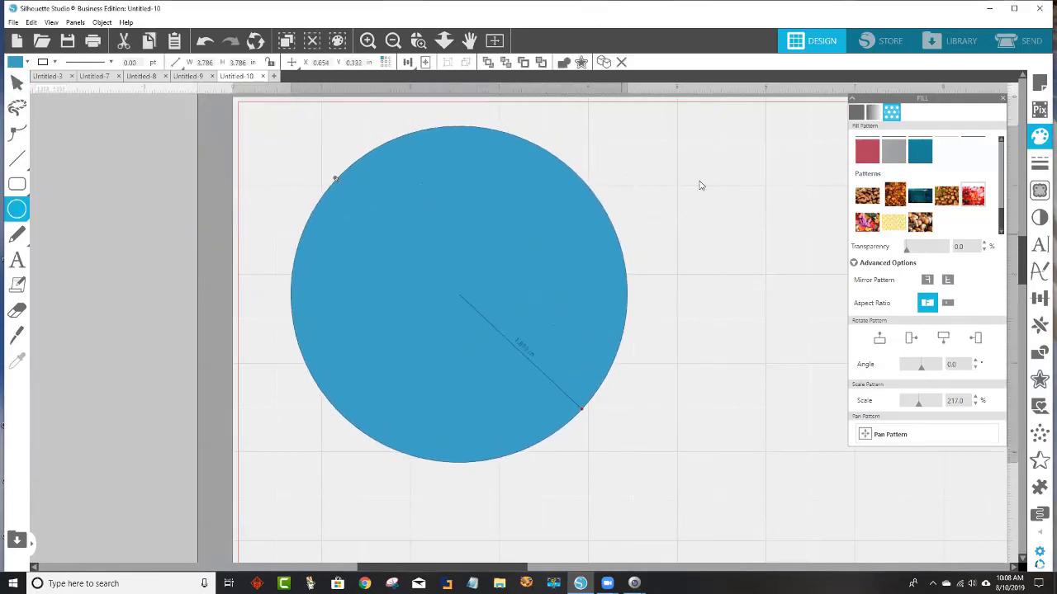
key("v")
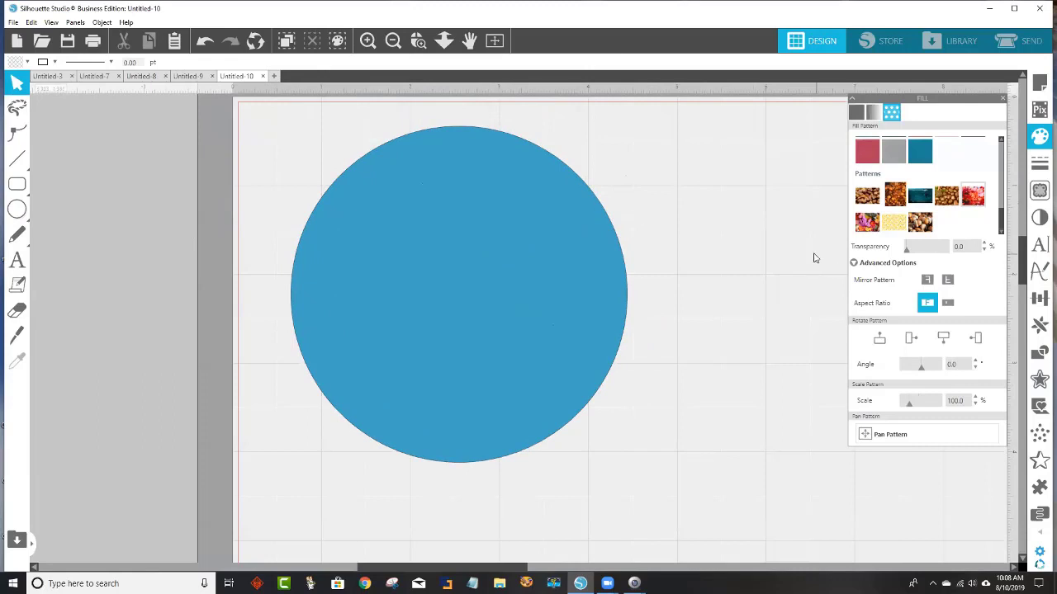
scroll(813, 252, "up", 1)
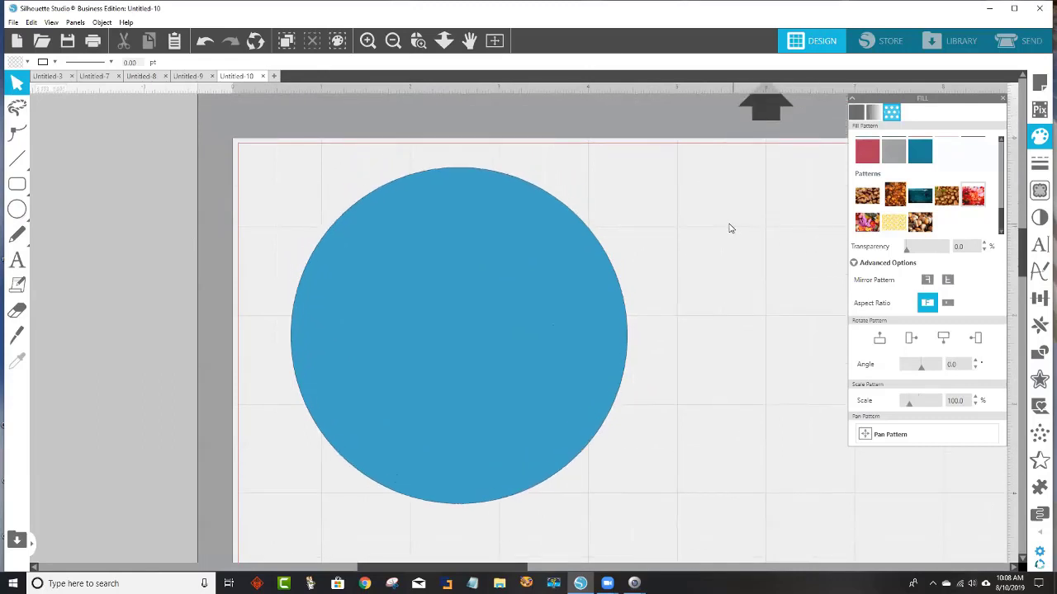
- Import the gourds-2855925_1920 photo from the Downloads folder into the library
left_click(14, 22)
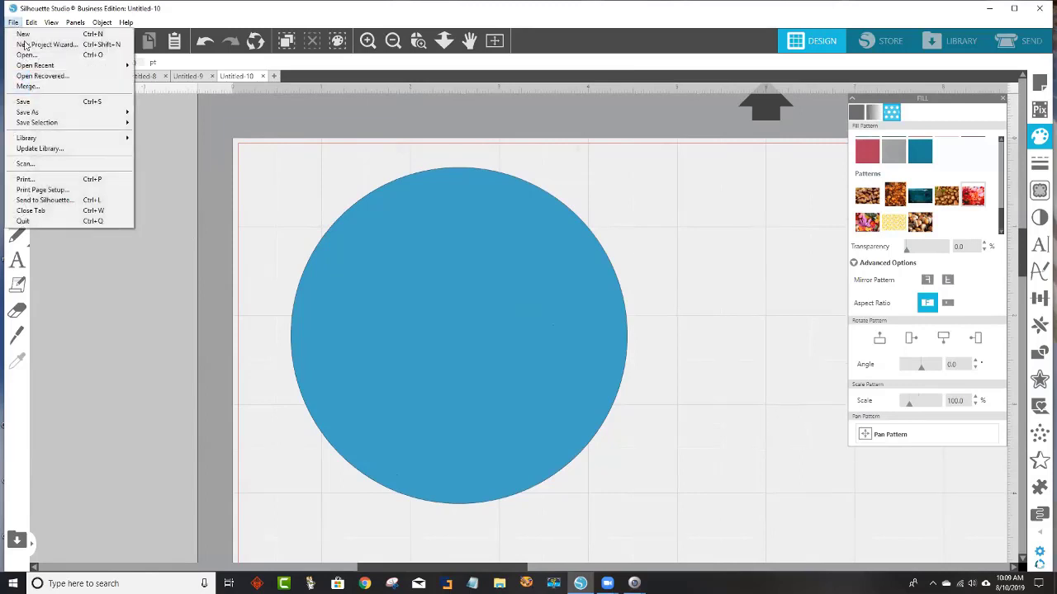
mouse_move(37, 141)
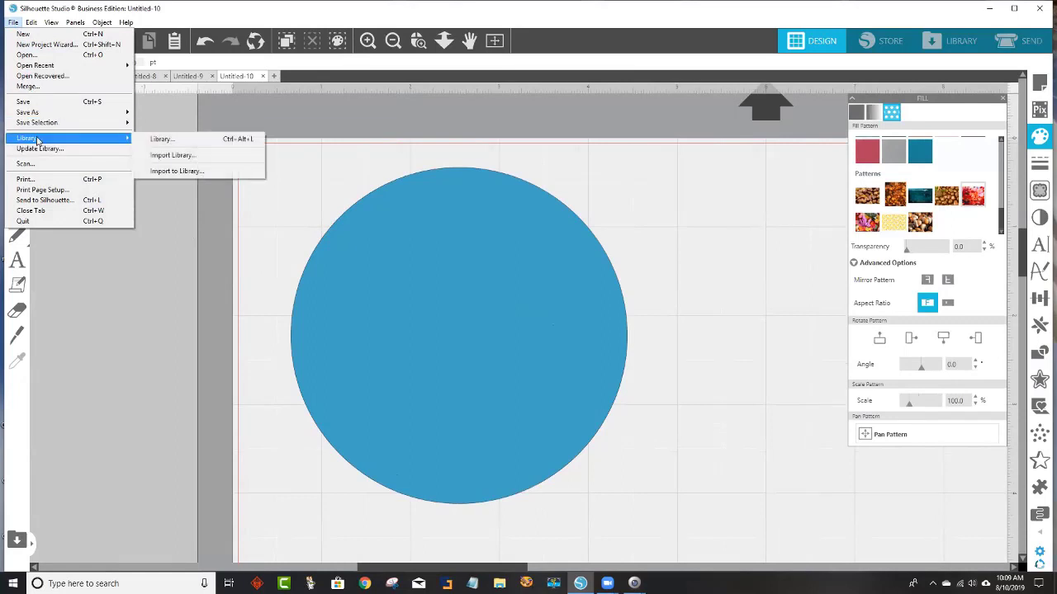
left_click(196, 172)
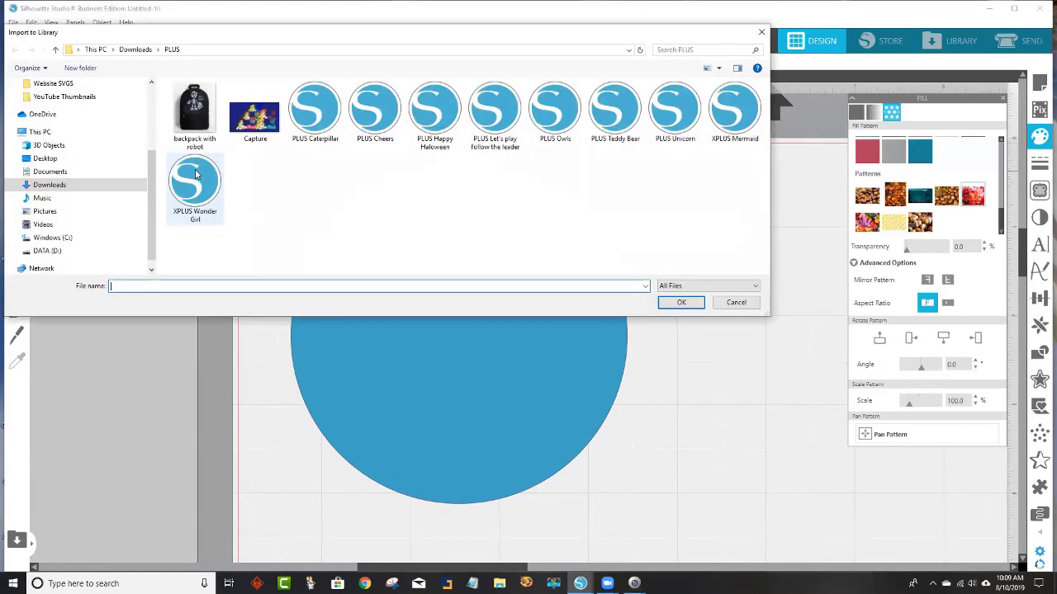
double_click(726, 113)
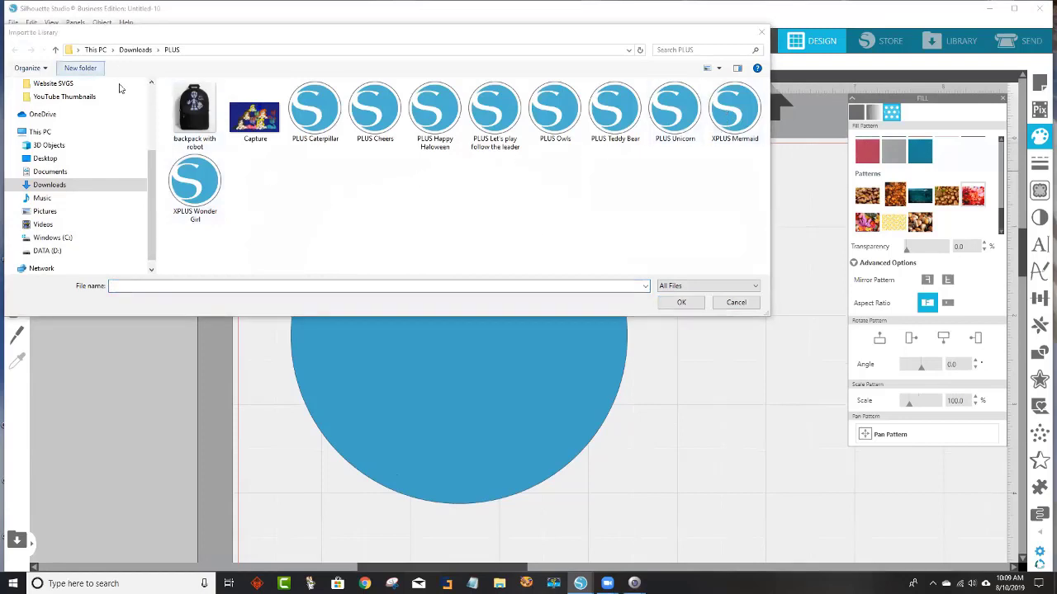
left_click(33, 187)
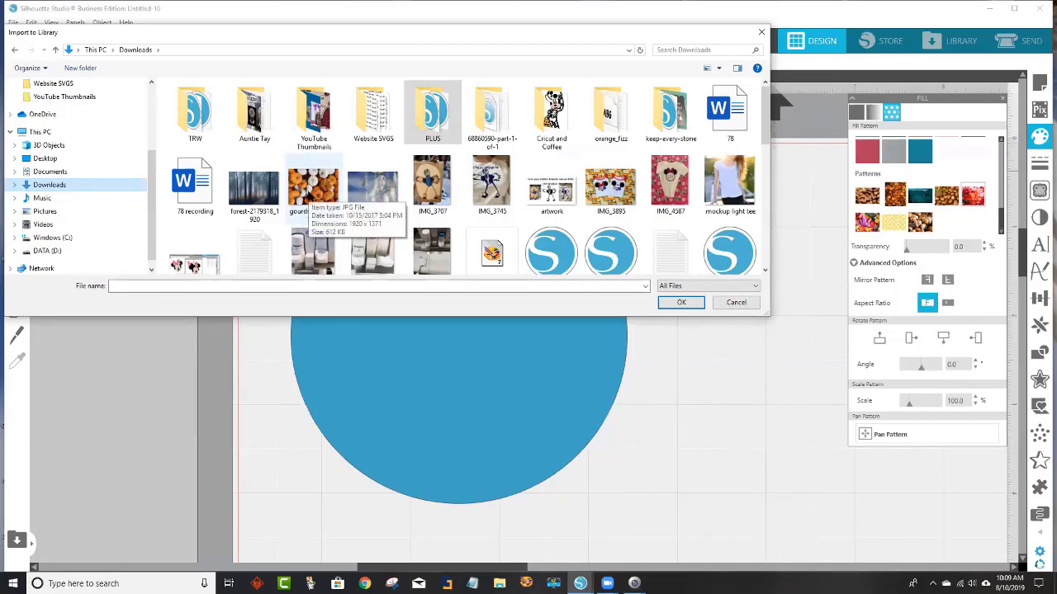
left_click(313, 194)
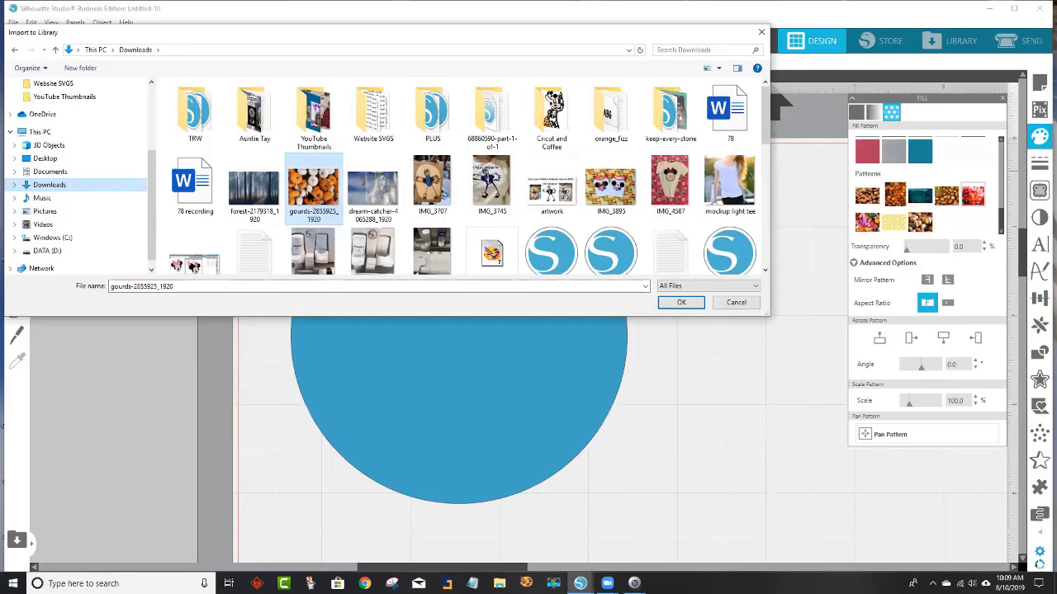
left_click(682, 302)
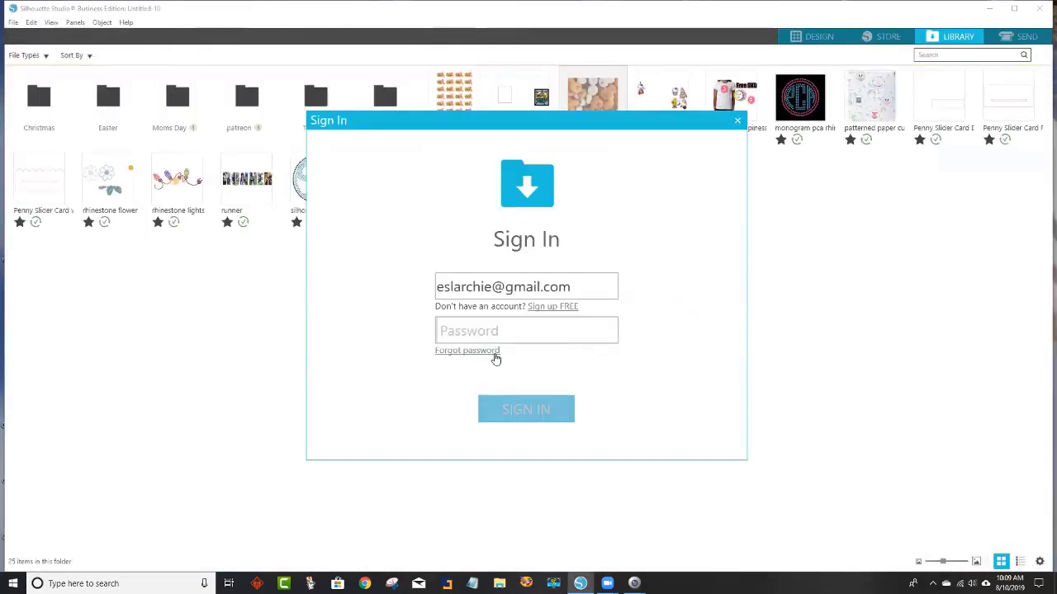
- Enter the account password and sign in to the library
left_click(508, 337)
type("••")
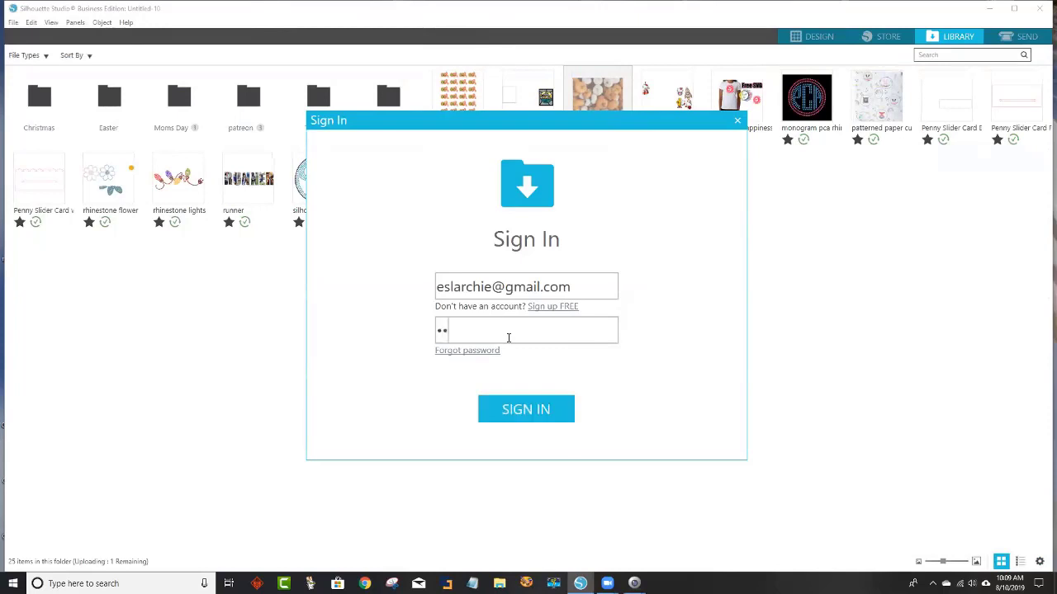
key("BackSpace")
key("BackSpace")
key("BackSpace")
key("BackSpace")
type("••••••••")
key("Return")
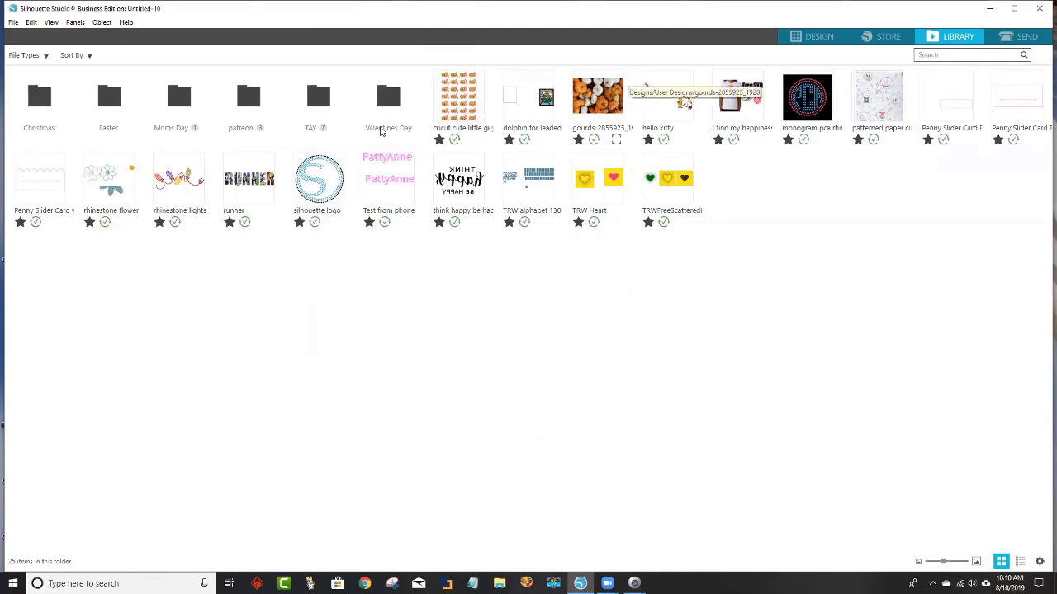
- Examine the library's file type filters and sorting options
left_click(47, 58)
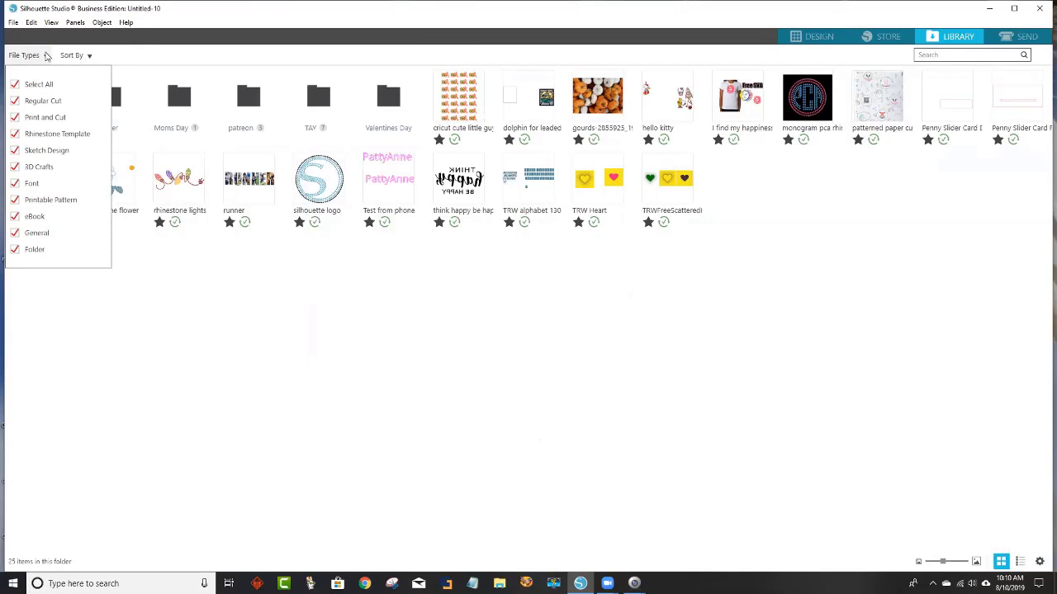
left_click(125, 58)
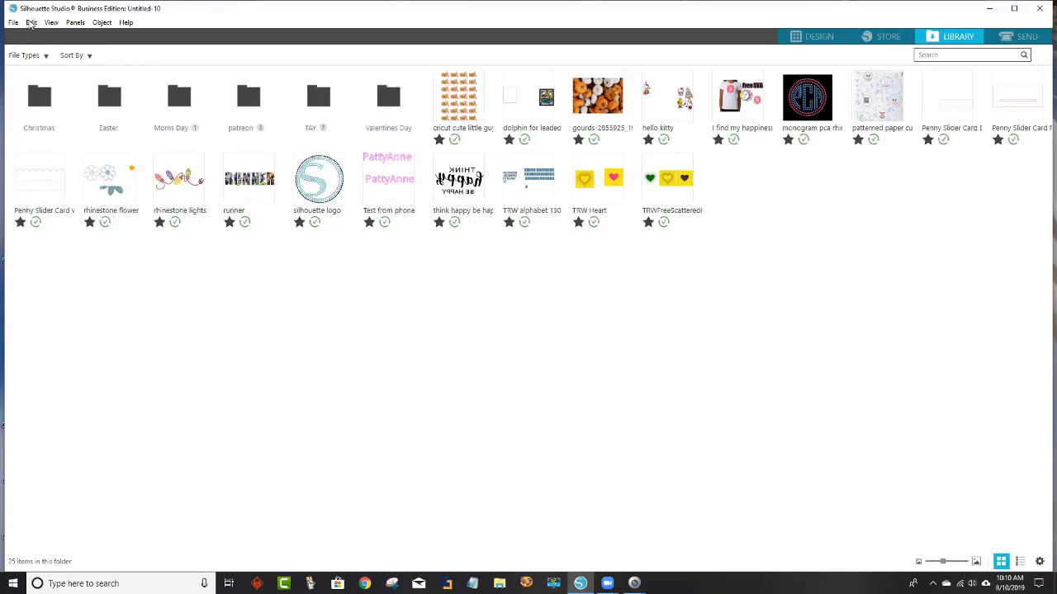
left_click(83, 58)
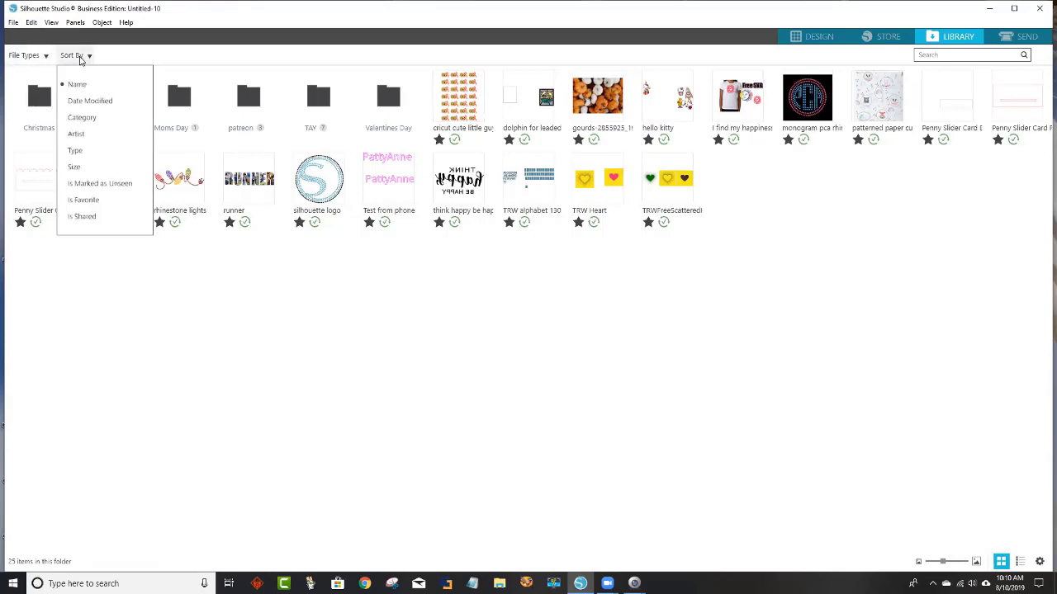
left_click(41, 55)
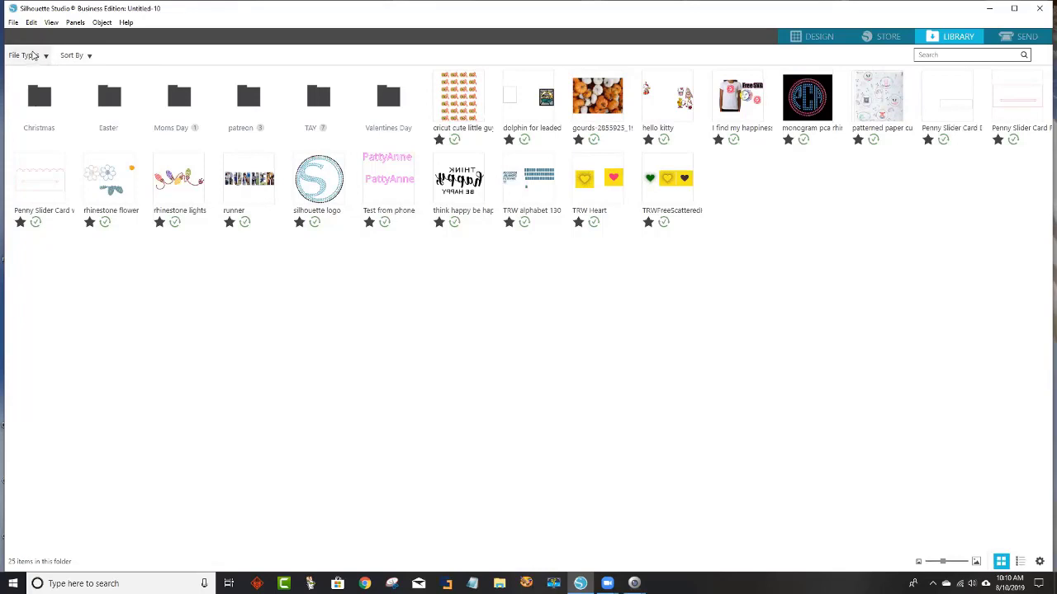
left_click(33, 56)
left_click(82, 320)
left_click(30, 56)
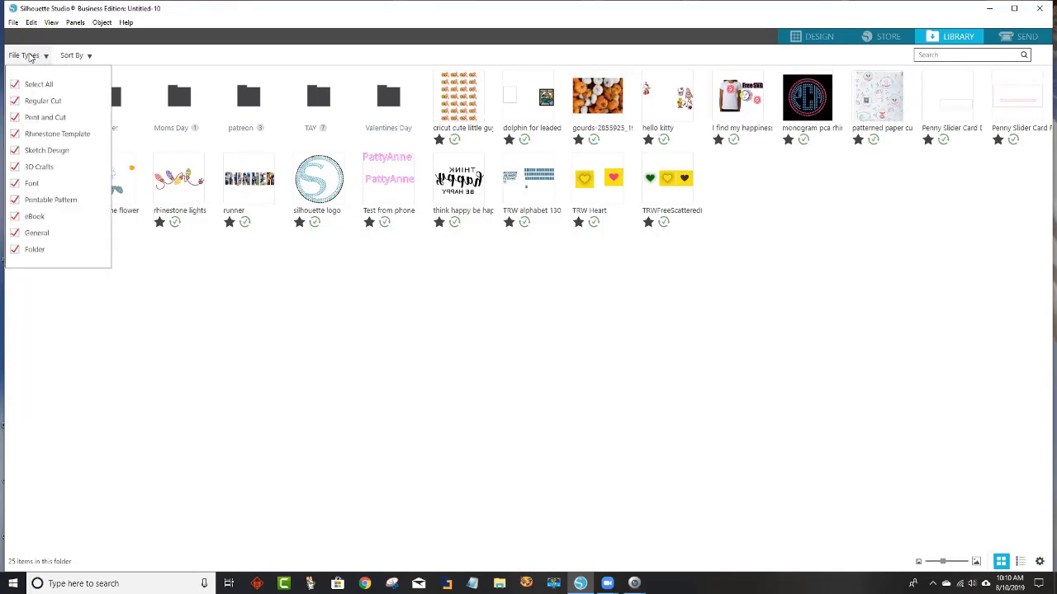
left_click(37, 57)
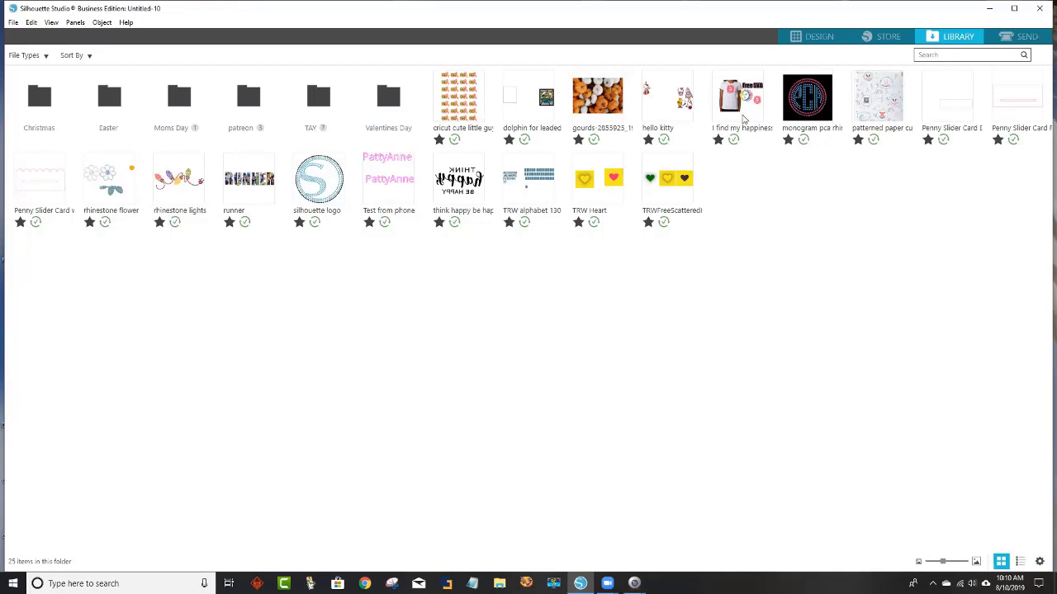
- Return to the design page and reopen the fill settings
left_click(814, 38)
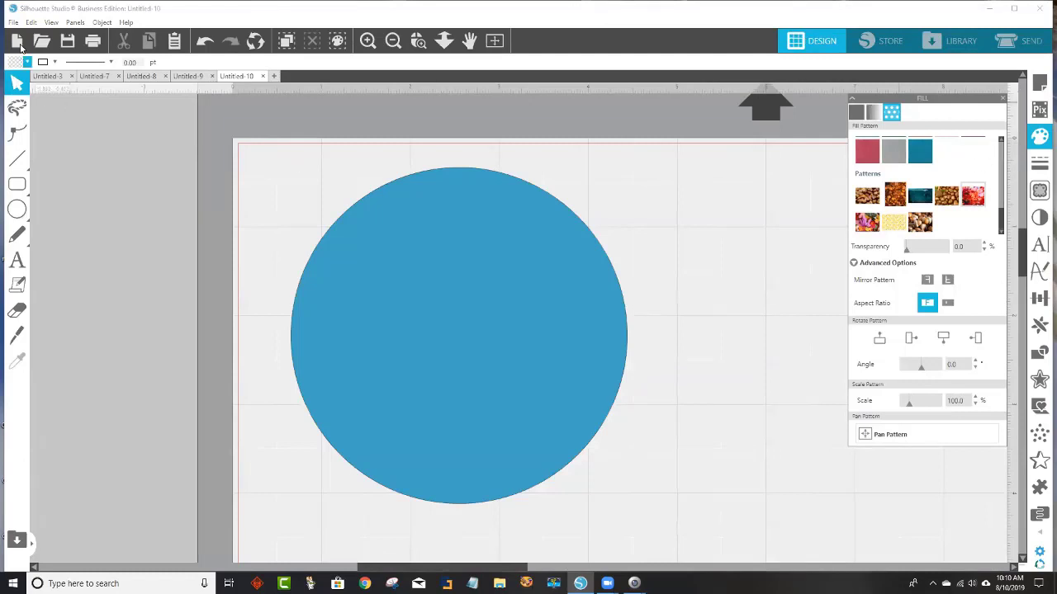
left_click(1040, 139)
left_click(1040, 138)
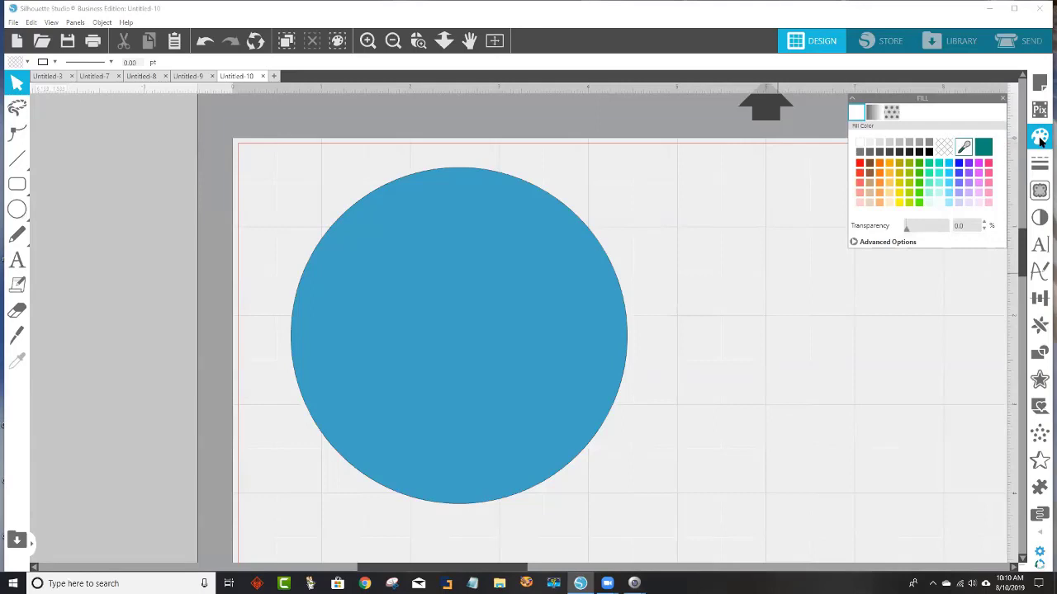
- Import the IMG_3895 picture from the Downloads folder into the library
left_click(12, 22)
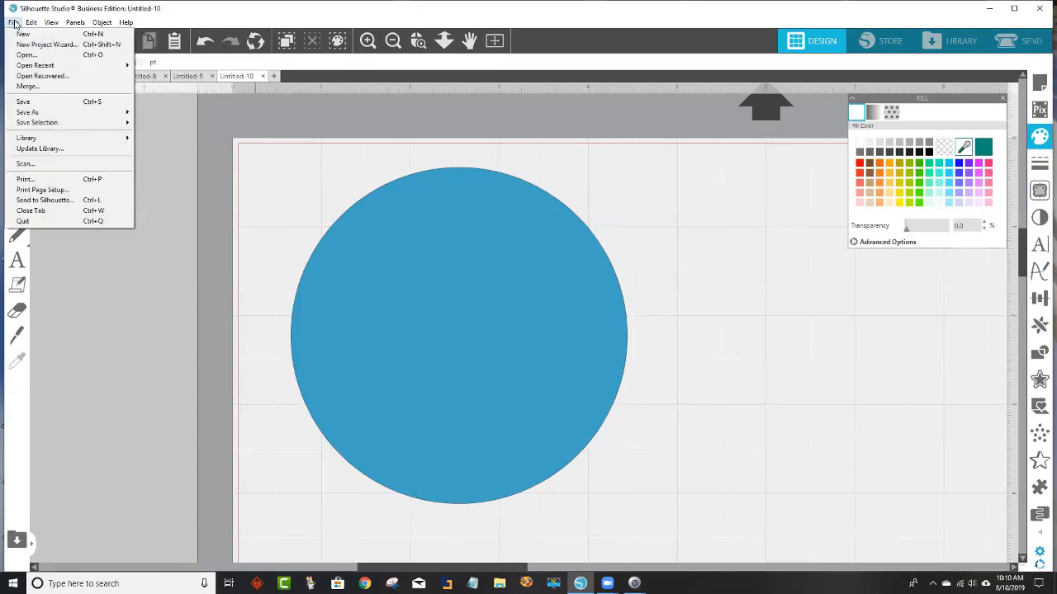
mouse_move(39, 140)
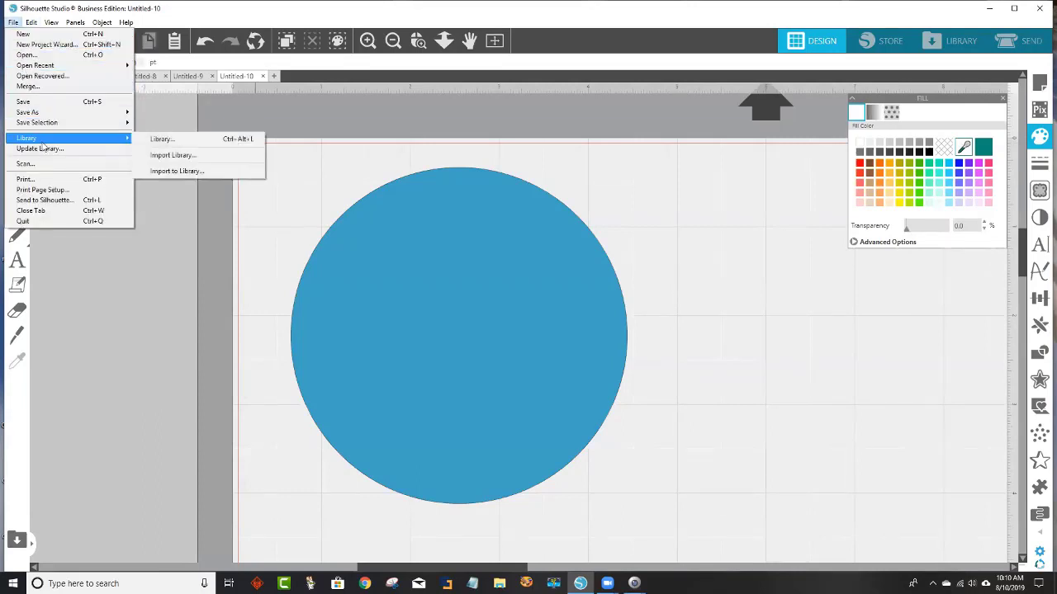
left_click(177, 171)
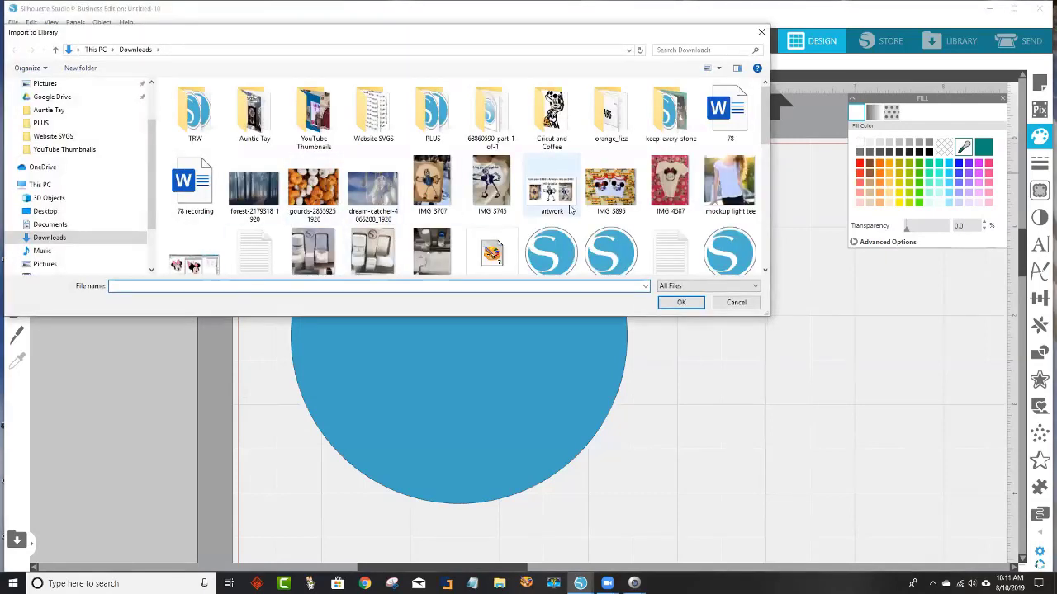
scroll(570, 211, "down", 1)
left_click(613, 161)
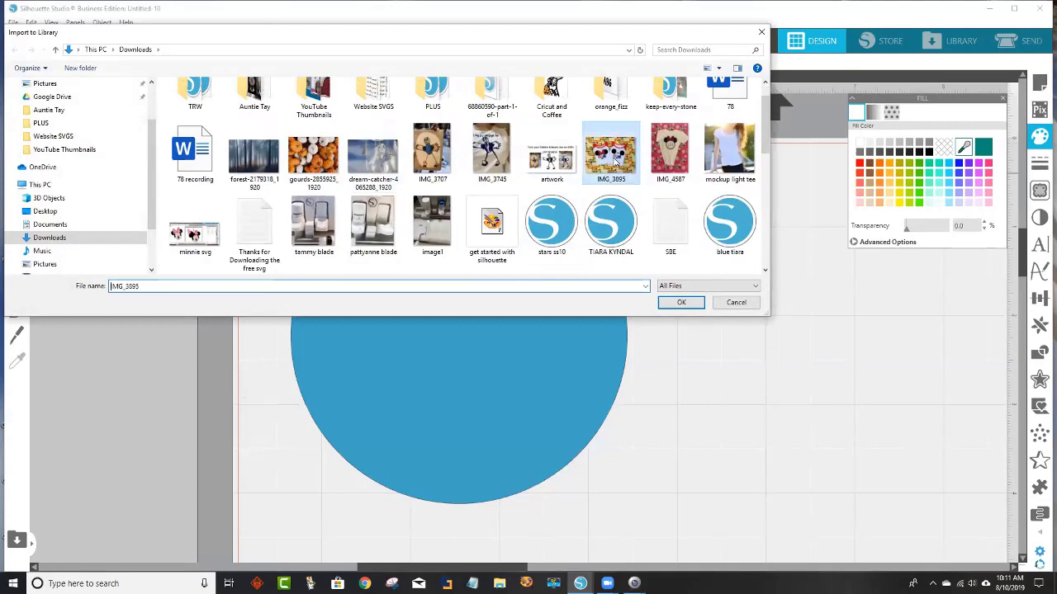
left_click(680, 304)
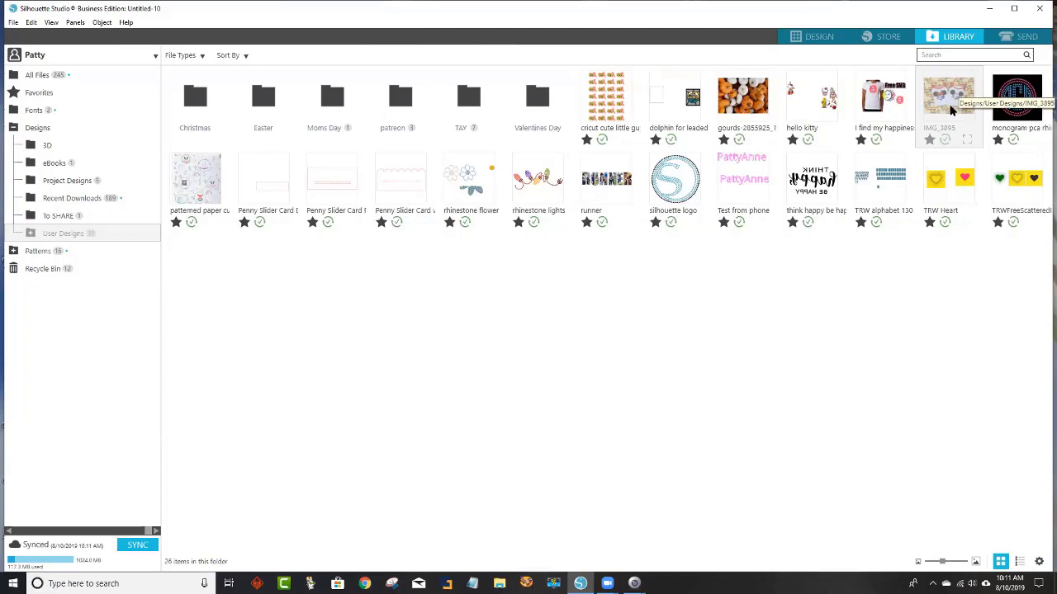
- Move the gourds photo and IMG_3895 from User Designs into the library's Patterns folder
right_click(949, 107)
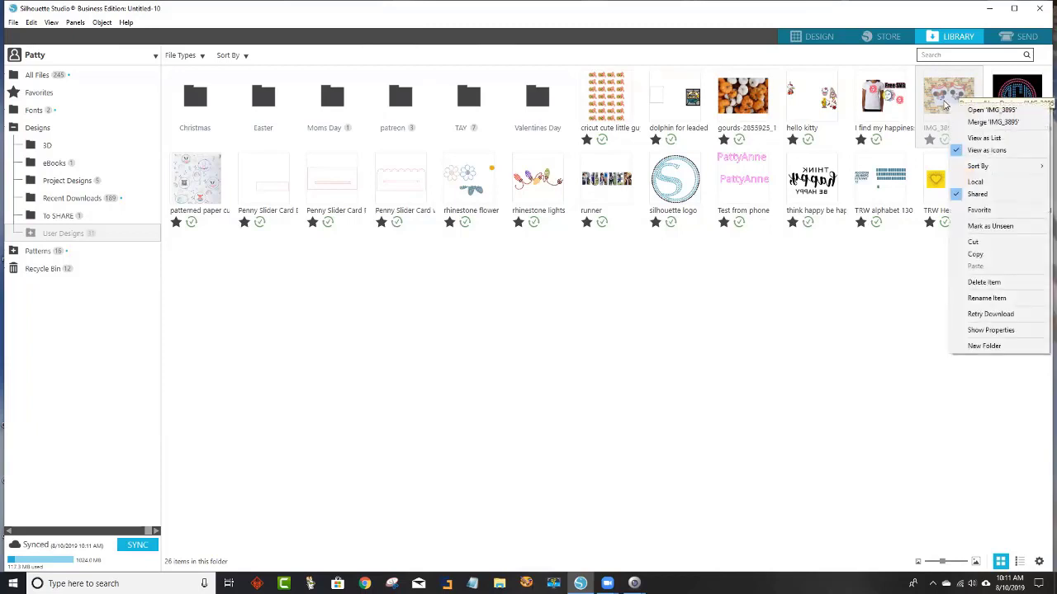
left_click(945, 104)
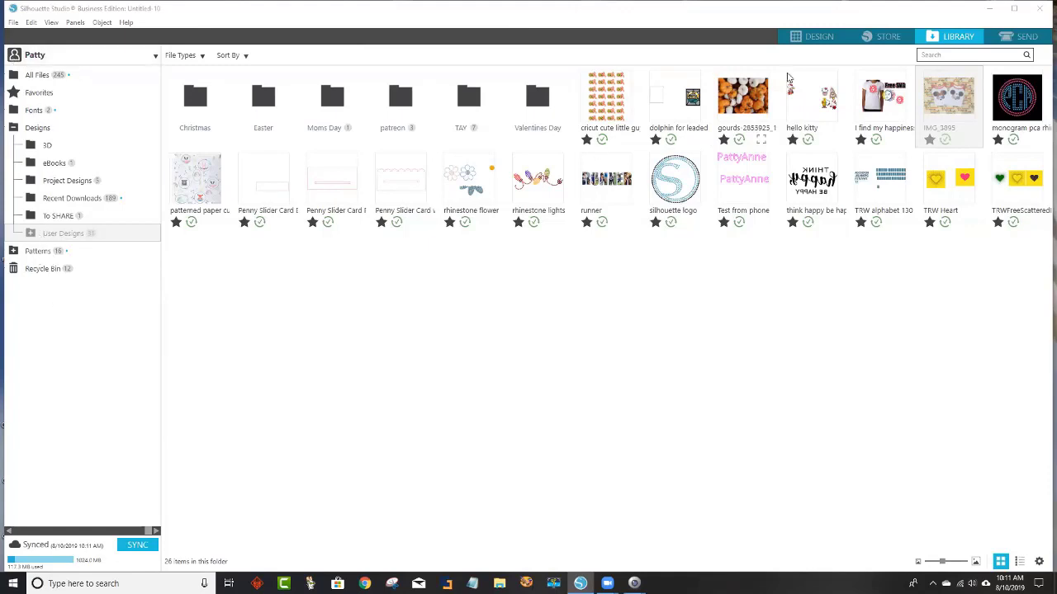
left_click(746, 97)
left_click_drag(743, 95, 37, 256)
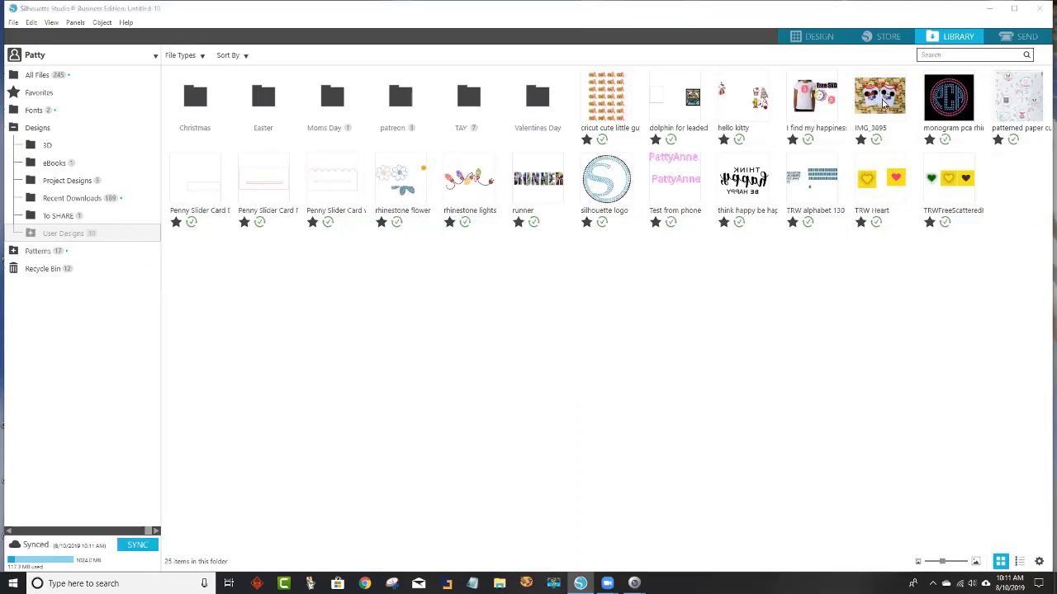
left_click_drag(882, 101, 47, 258)
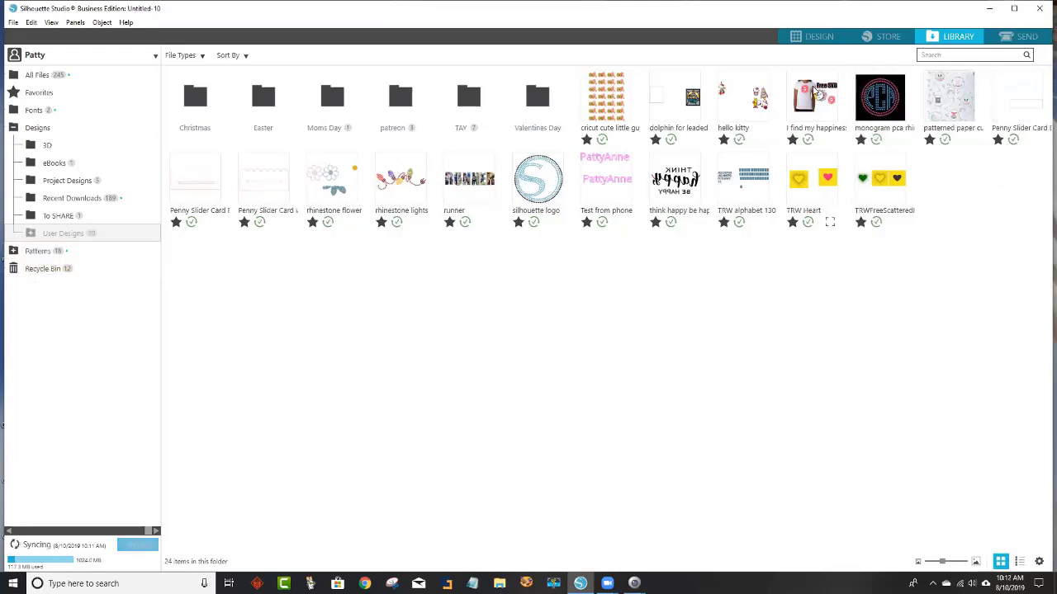
- Return to the design page and fill the large circle with the gourds photo from the Patterns library
left_click(819, 38)
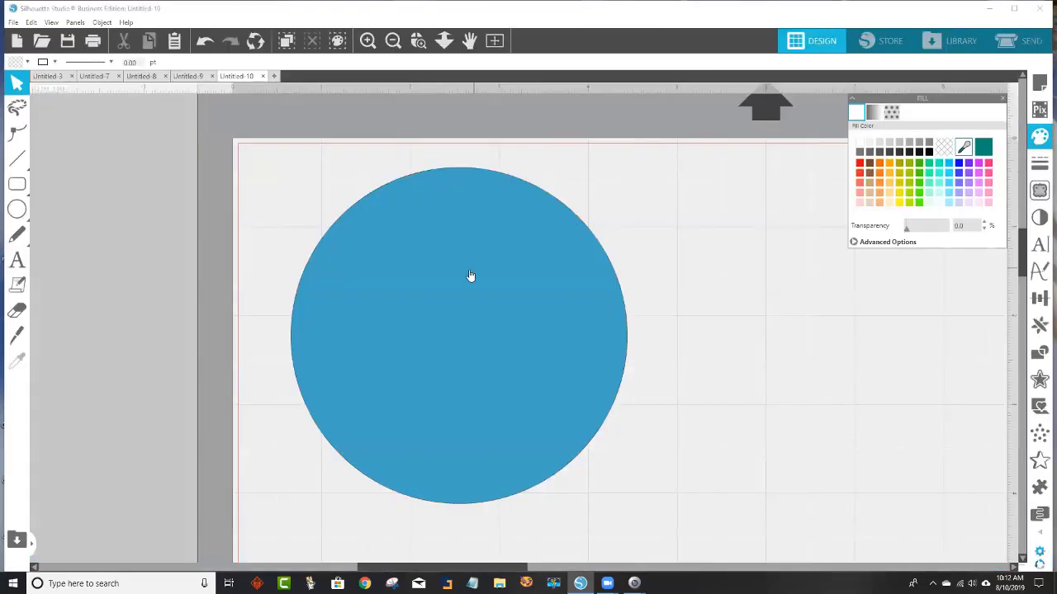
left_click(455, 286)
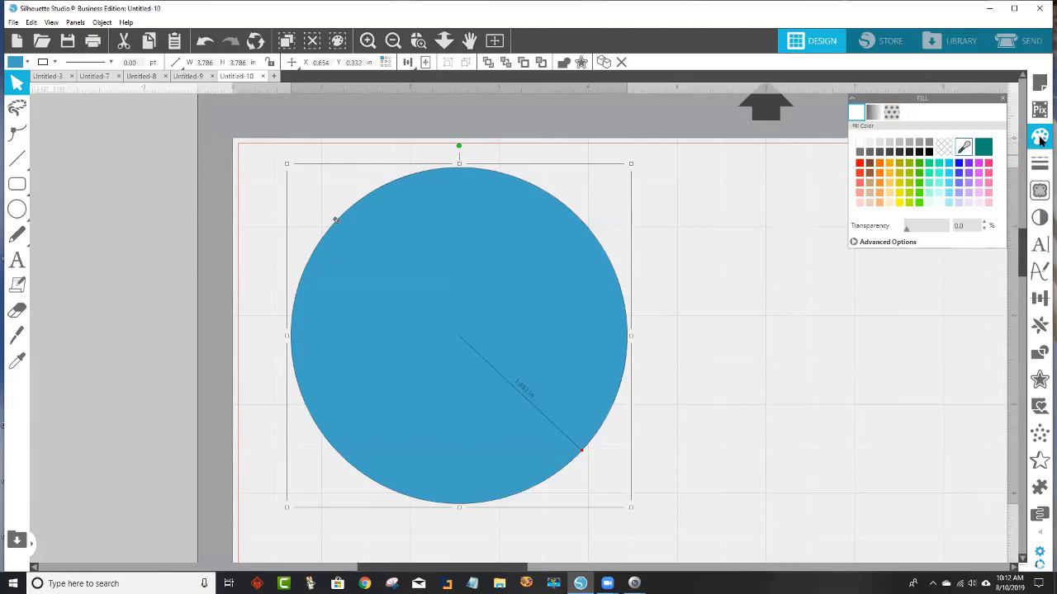
left_click(891, 111)
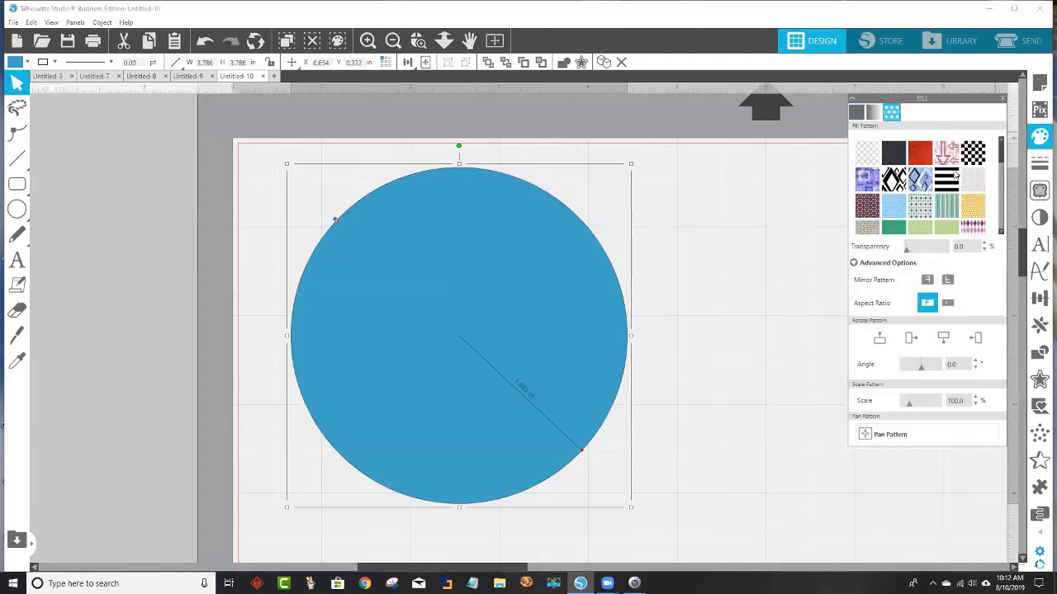
left_click_drag(1003, 149, 1008, 227)
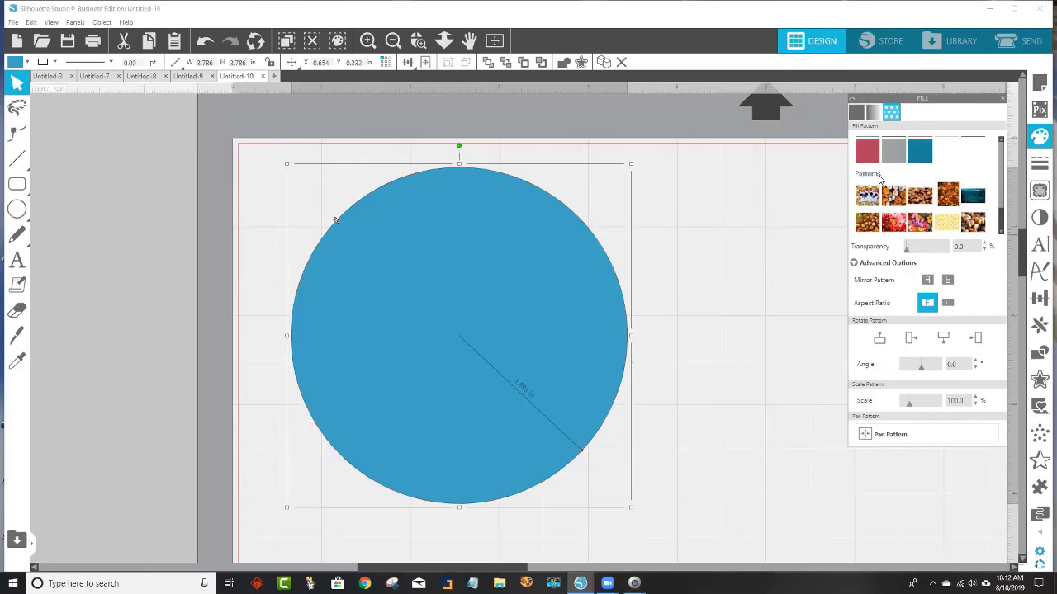
left_click(892, 196)
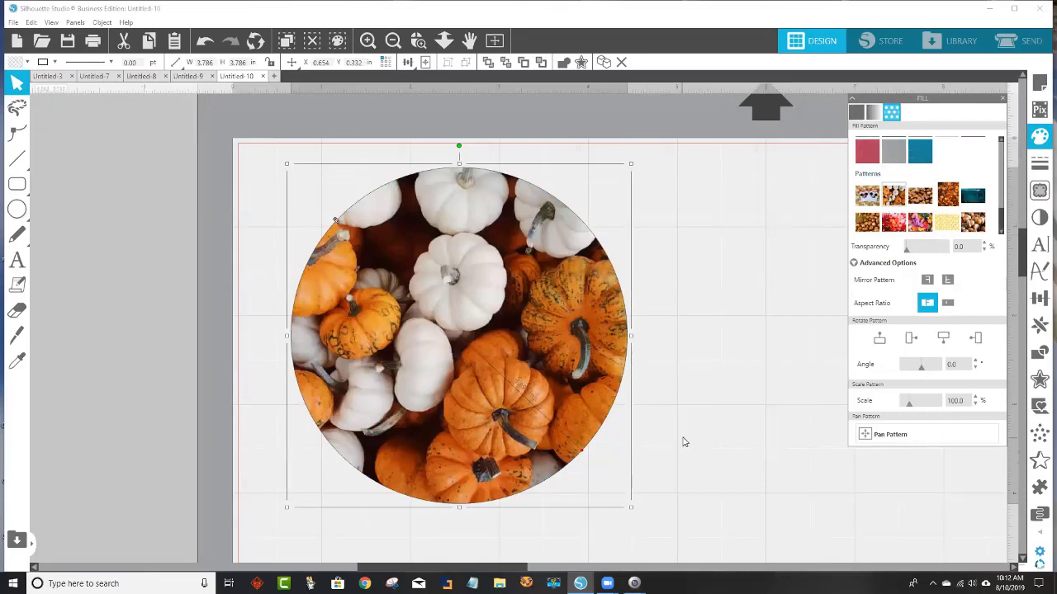
- Delete the photo-filled circle and place the text "FALL" in the upper part of the page
key("Delete")
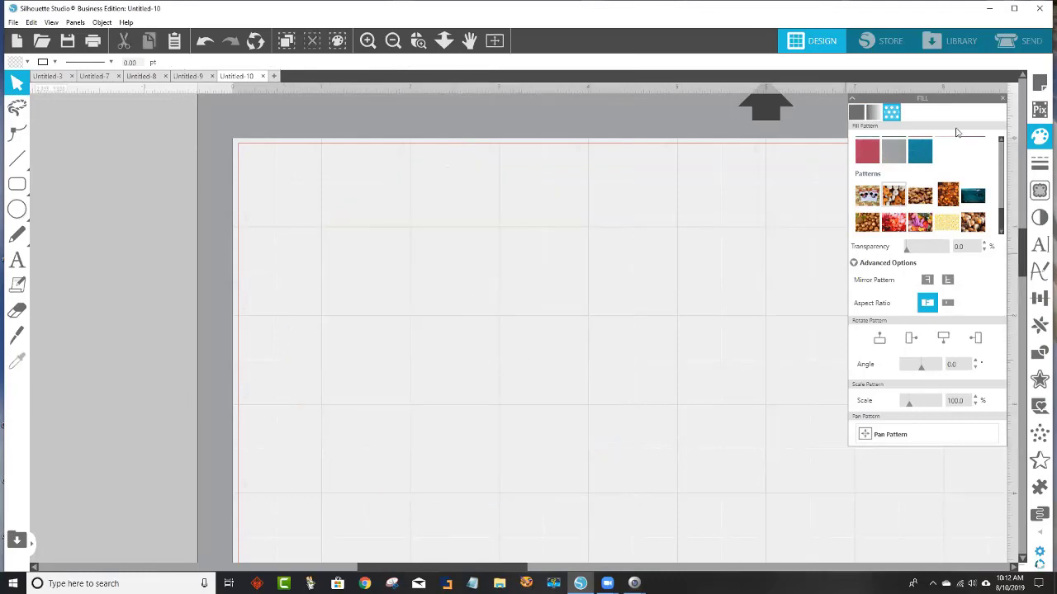
left_click(1003, 99)
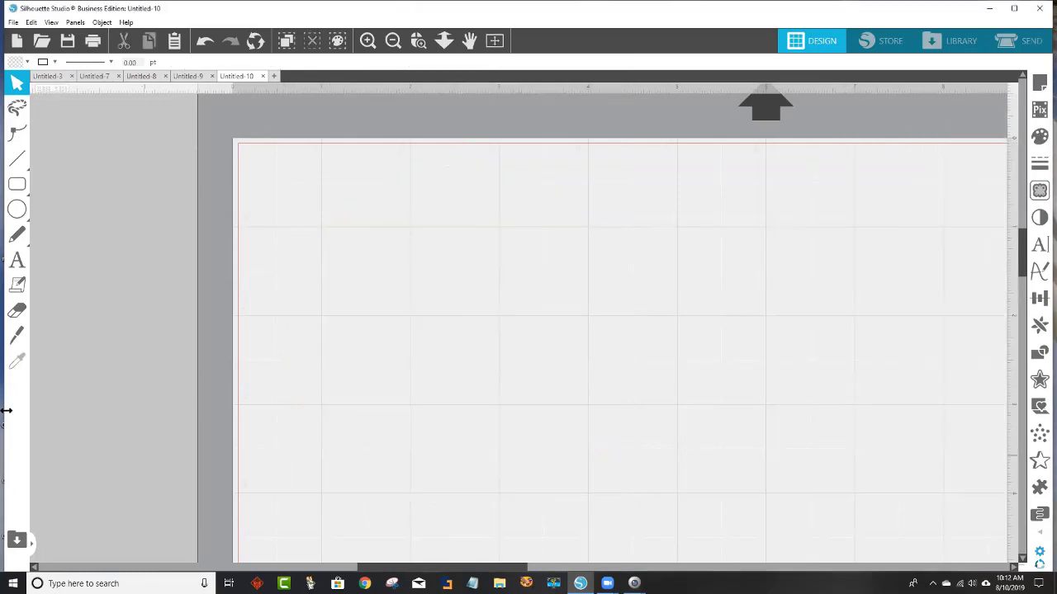
left_click(17, 260)
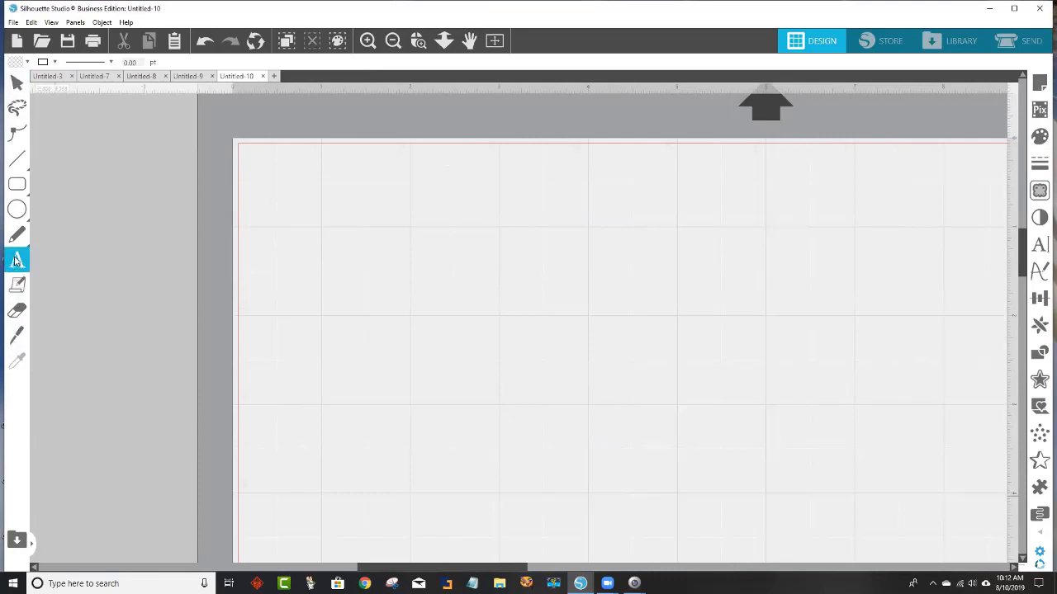
left_click(363, 307)
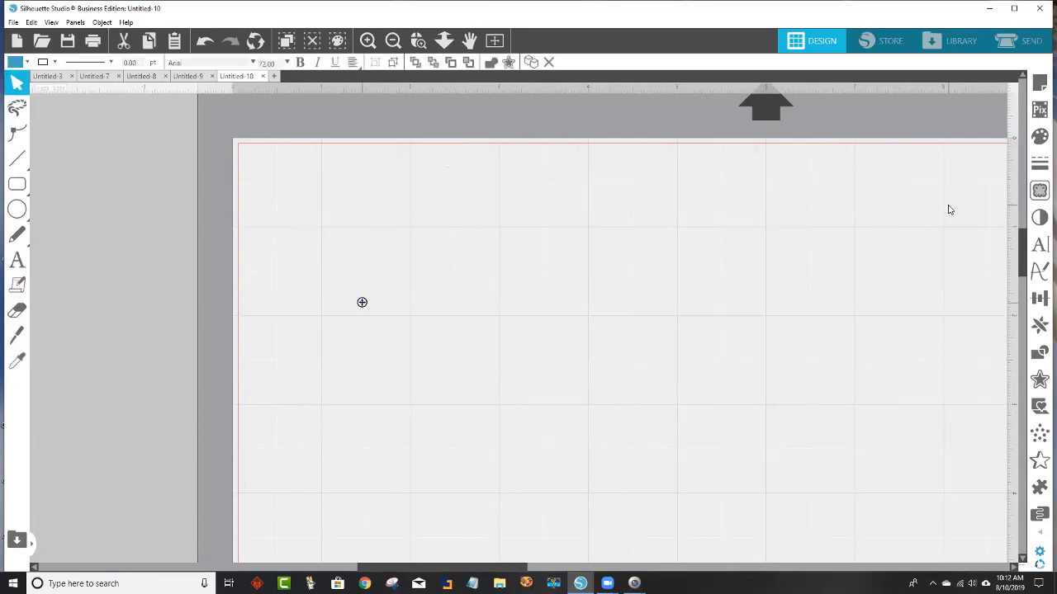
type("Fal")
key("BackSpace")
key("BackSpace")
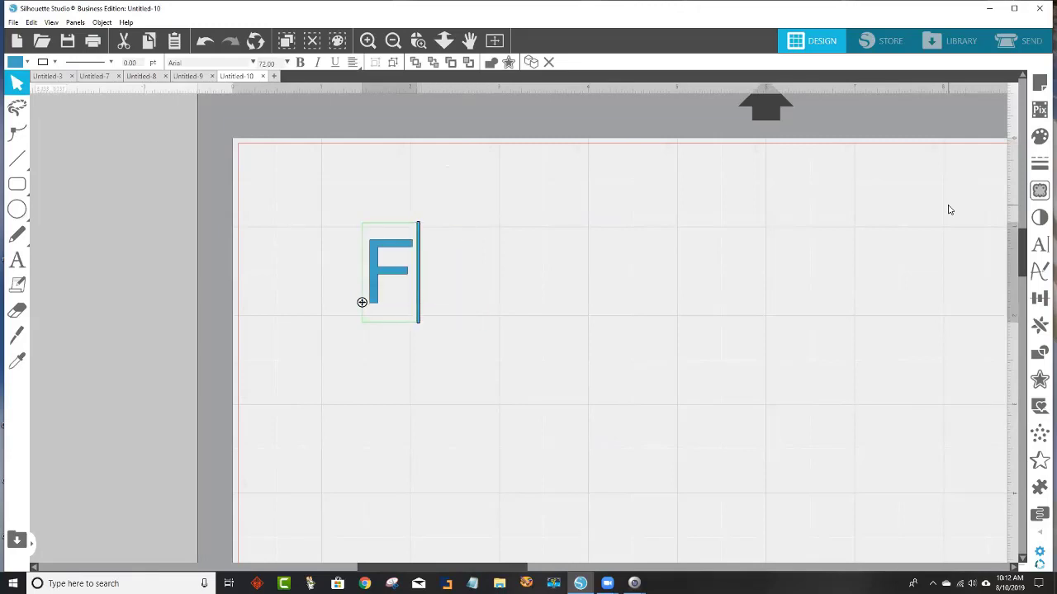
type("ALLO")
key("BackSpace")
key("BackSpace")
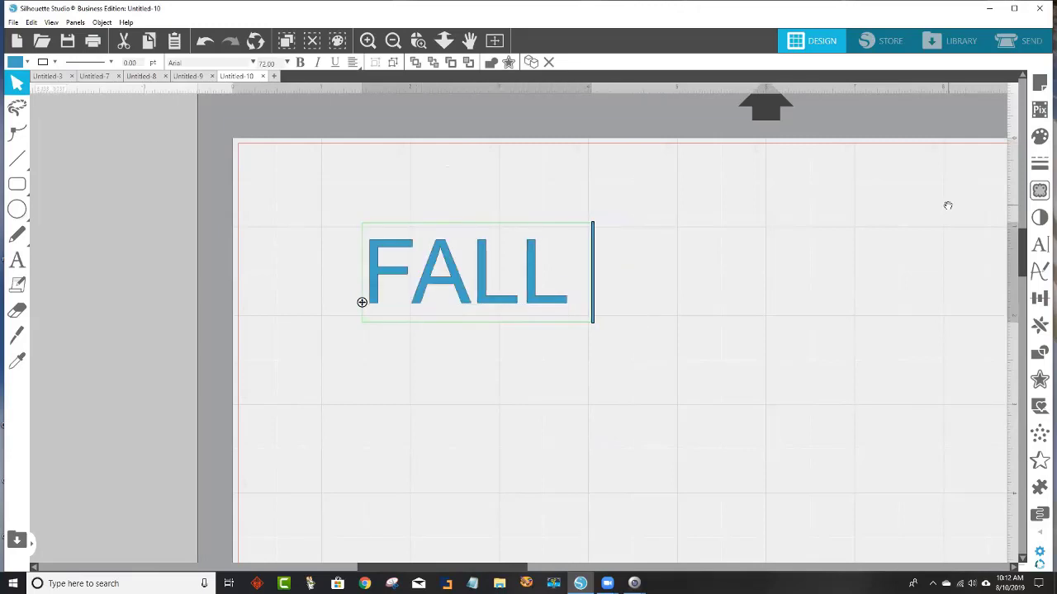
- Extend the text to read "FALL HARVEST" and finish editing it
type("h")
key("BackSpace")
type("HARVESY")
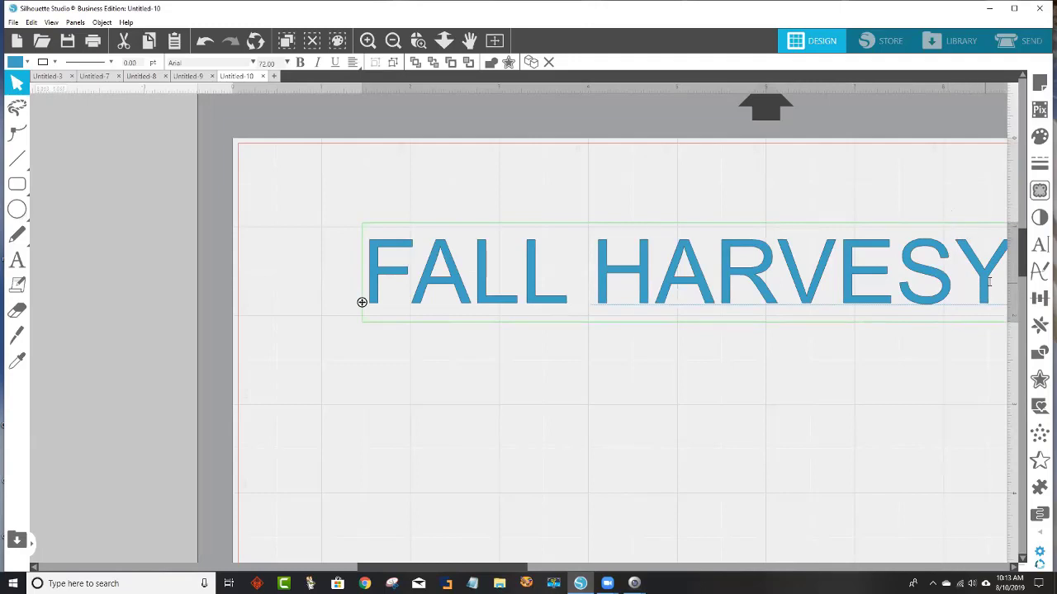
key("shift+Left")
type("T")
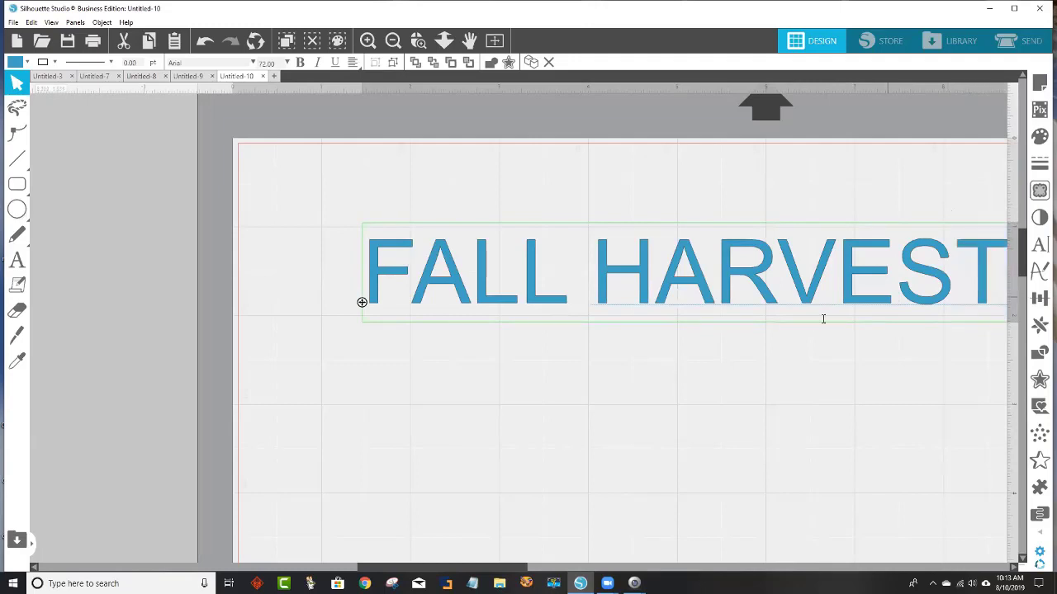
left_click(392, 43)
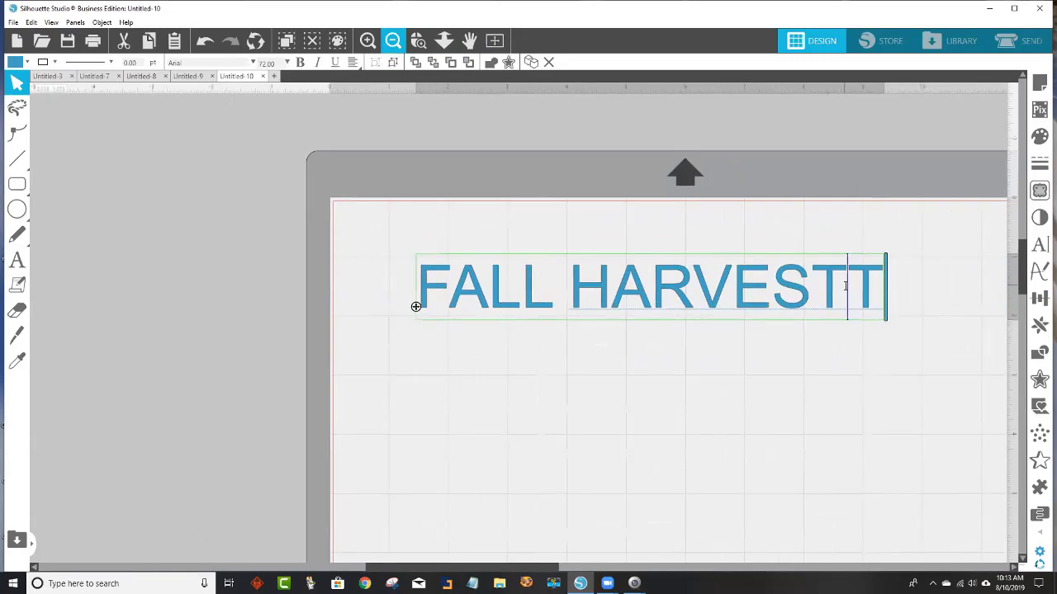
key("BackSpace")
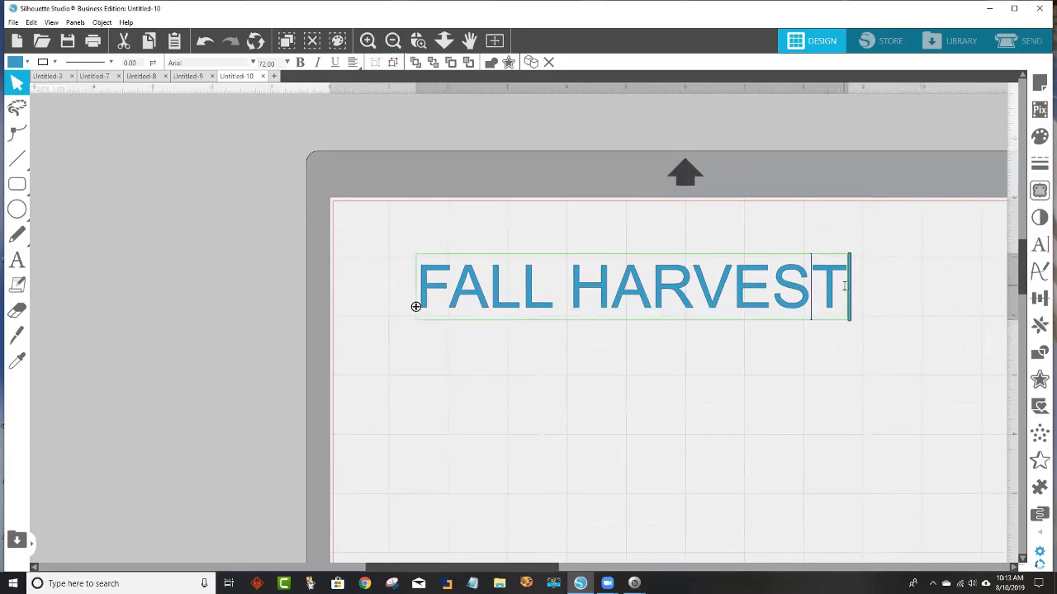
left_click(864, 337)
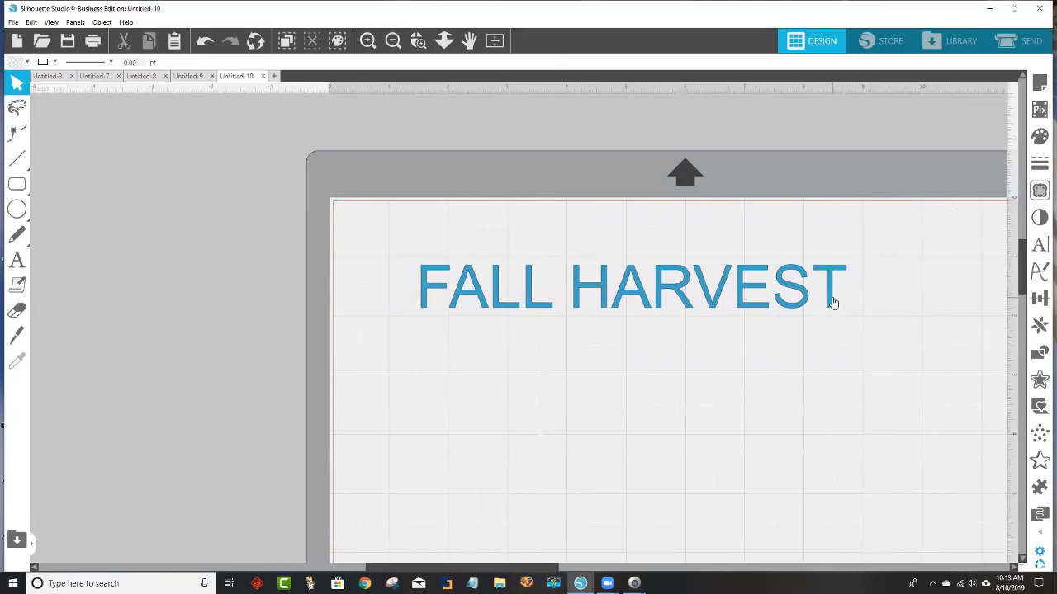
- Set the font of the entire FALL HARVEST text to Orange Fizz
left_click(833, 303)
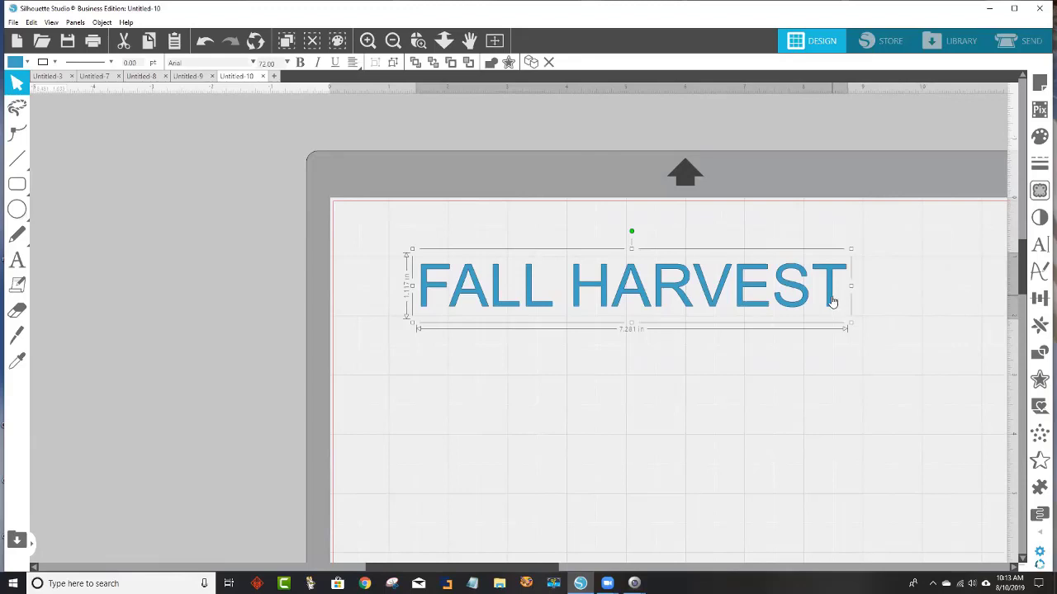
left_click(838, 299)
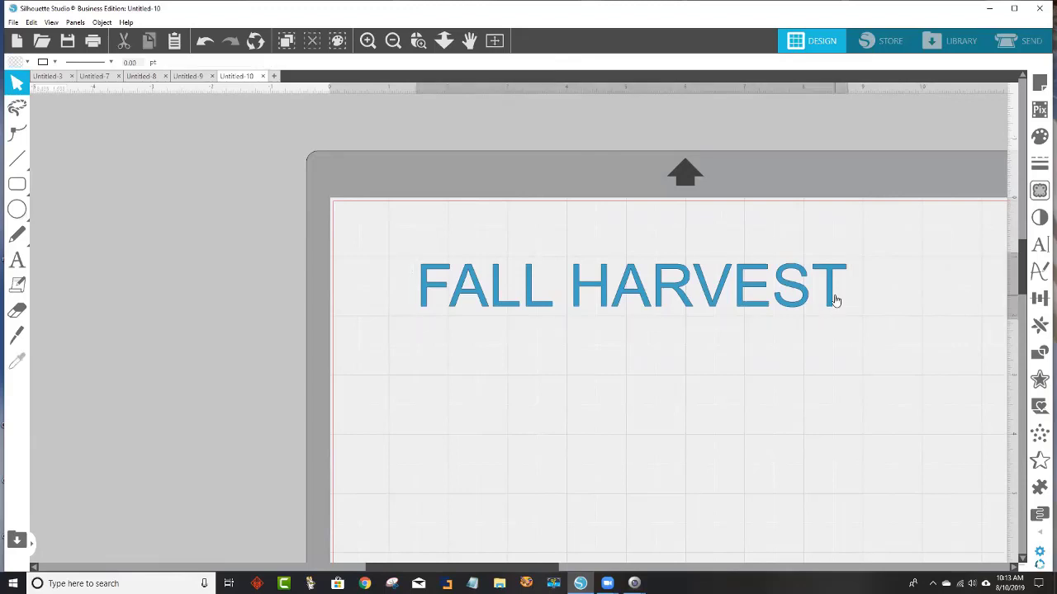
left_click(835, 301)
double_click(835, 301)
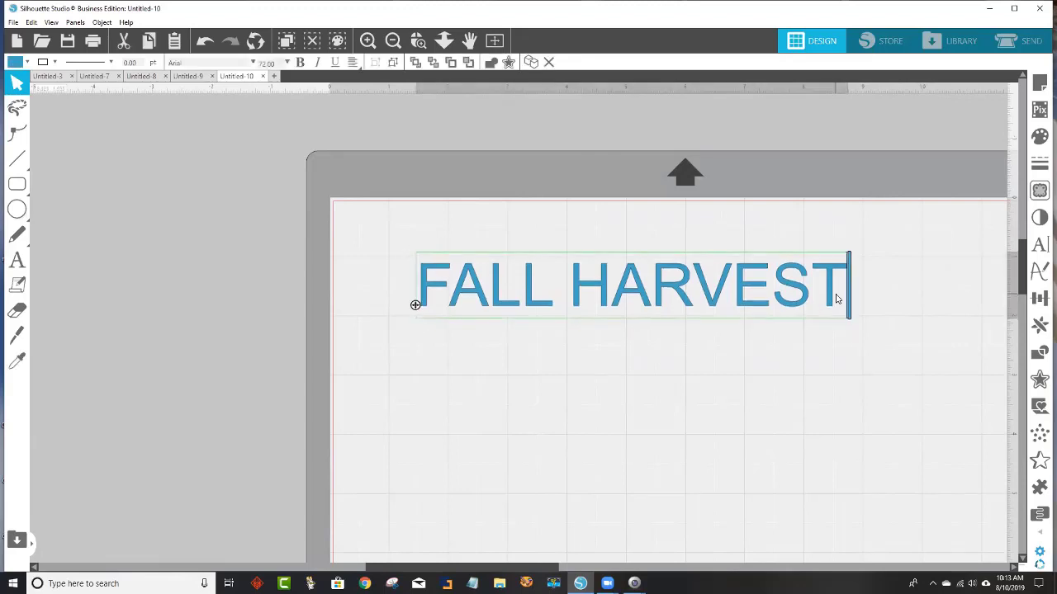
left_click_drag(837, 300, 450, 299)
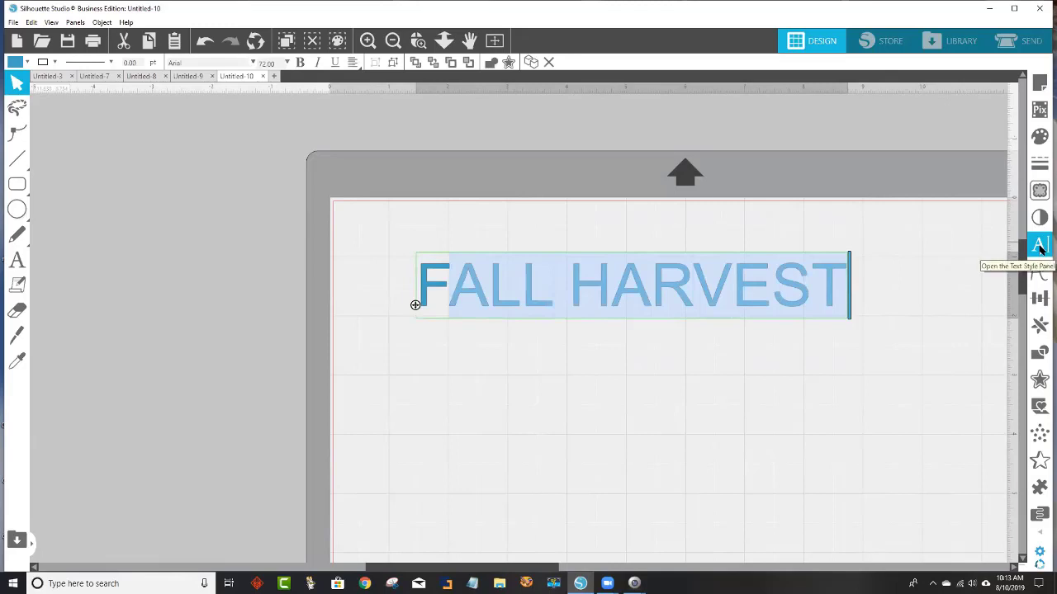
left_click(847, 287)
left_click_drag(847, 287, 423, 282)
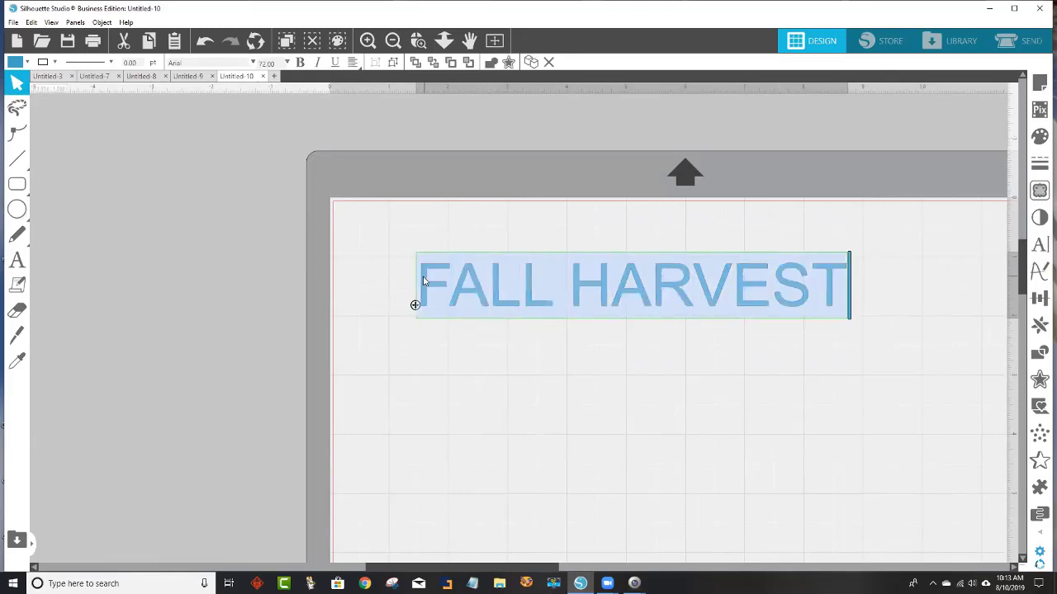
left_click(1039, 245)
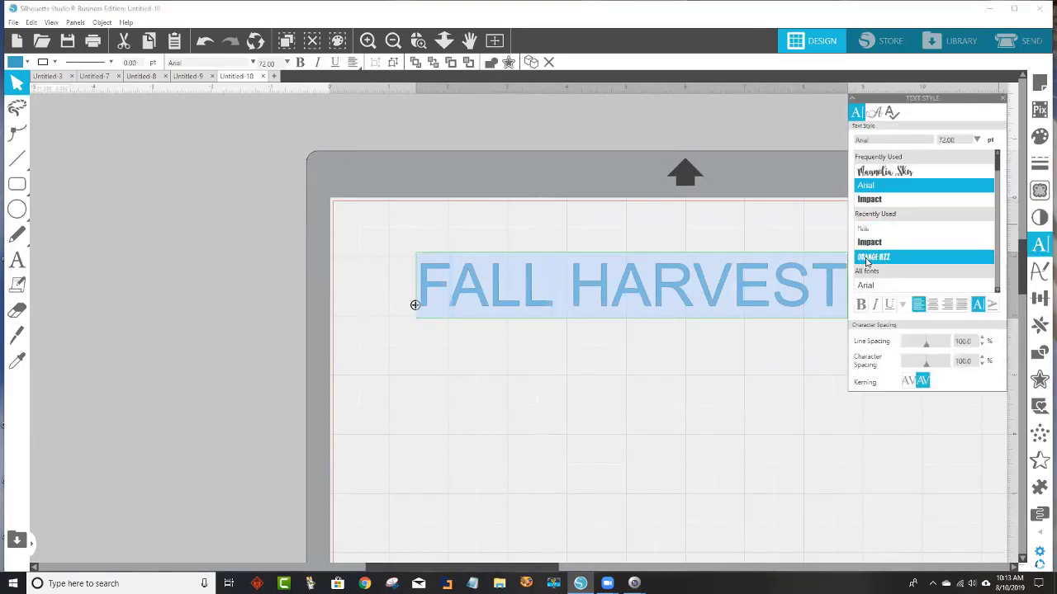
left_click(873, 258)
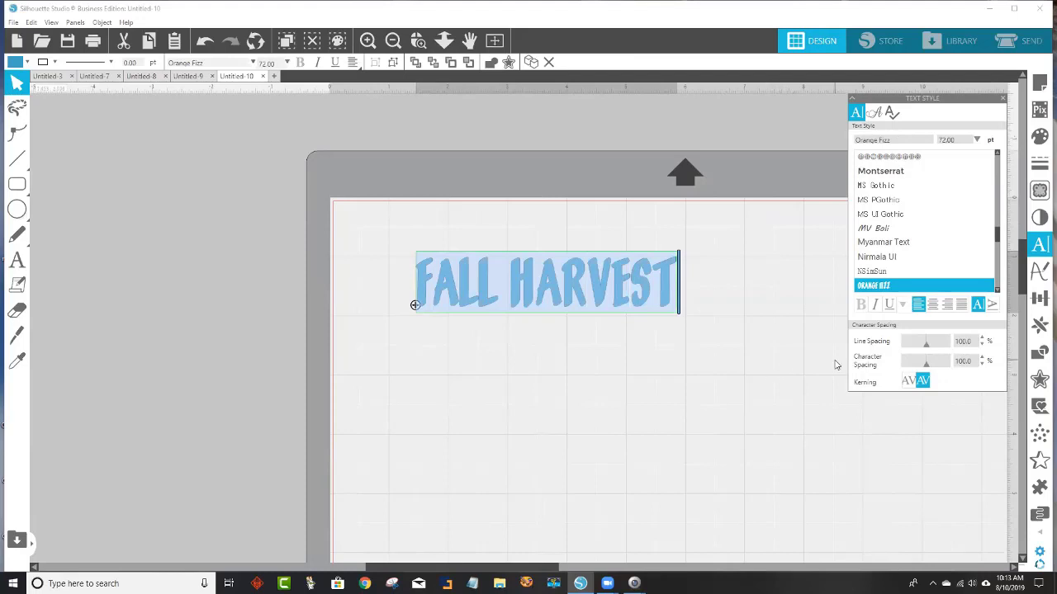
left_click(792, 384)
- Enlarge the FALL HARVEST text to about 9 in wide and centre it roughly across the upper part of the page
left_click(641, 306)
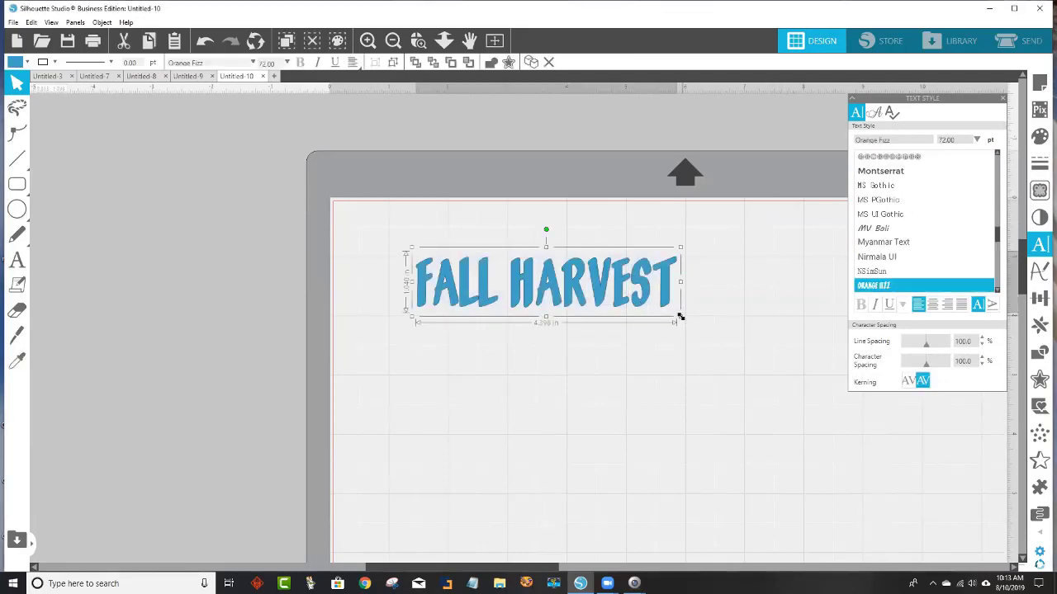
left_click_drag(681, 316, 920, 529)
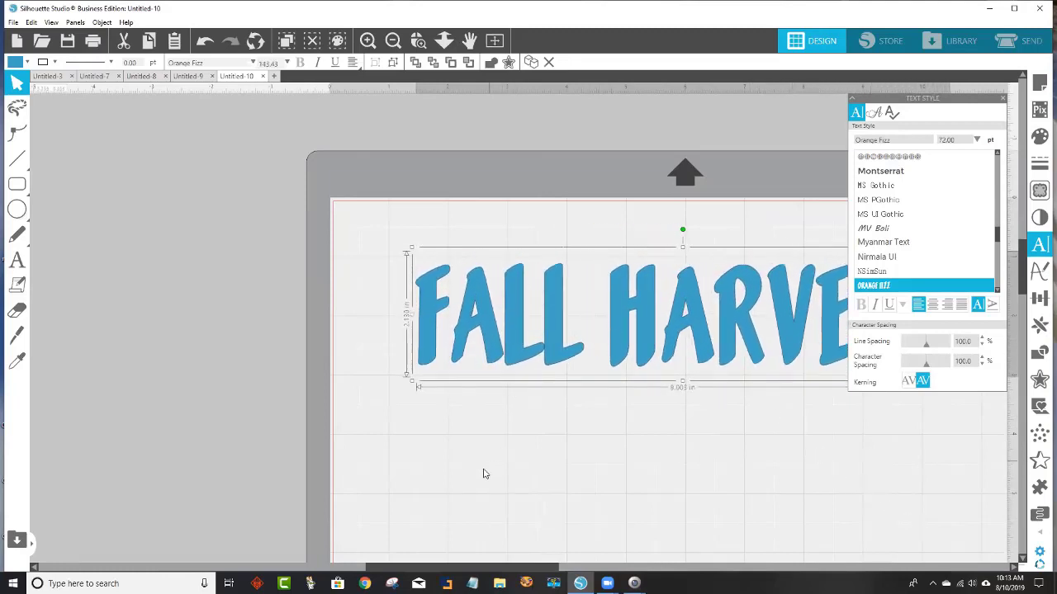
left_click_drag(439, 568, 510, 562)
mouse_move(499, 318)
left_mouse_down()
mouse_move(484, 293)
mouse_move(507, 300)
left_mouse_up()
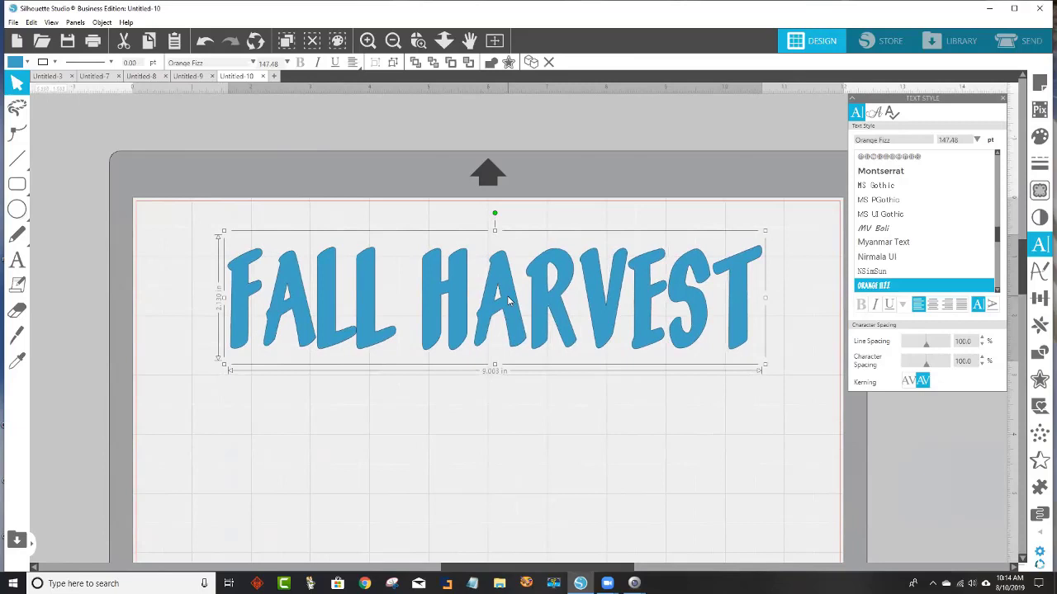
left_click(465, 470)
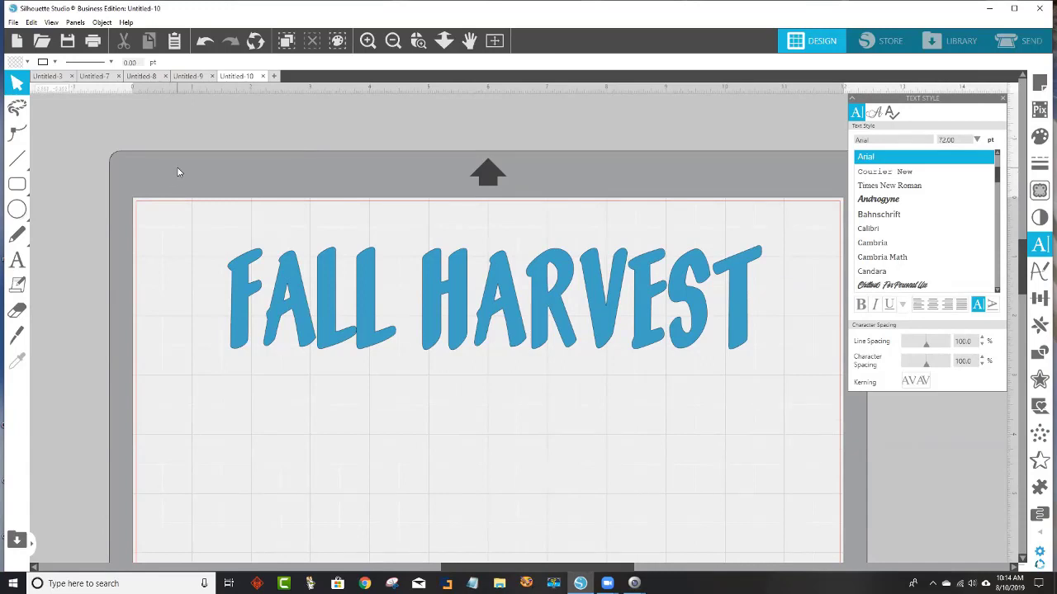
- Import the image "bling a minnie monogram" from the Auntie Tay folder in Downloads into the library
left_click(12, 22)
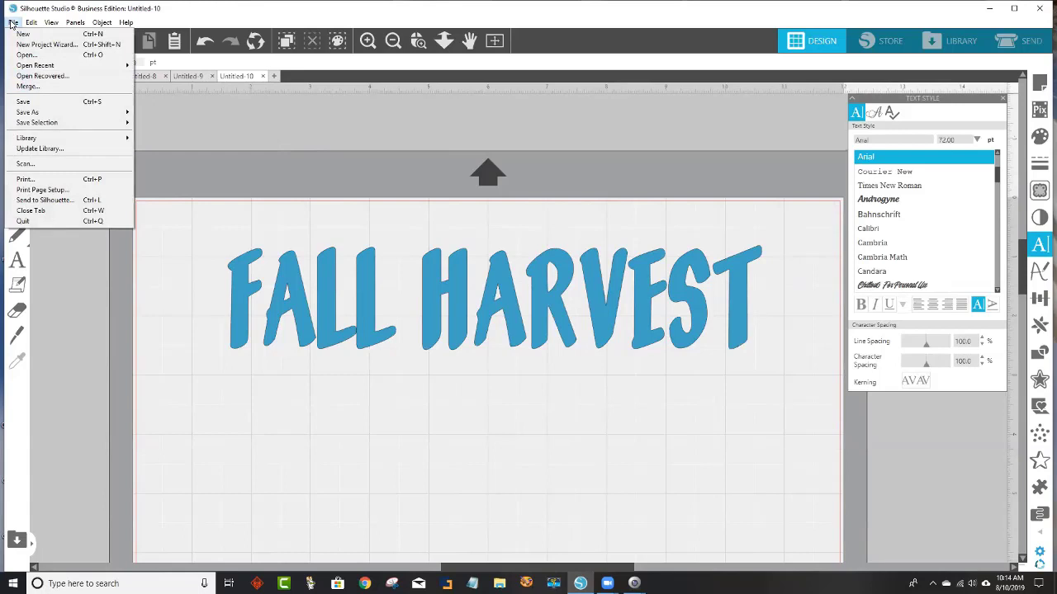
mouse_move(71, 137)
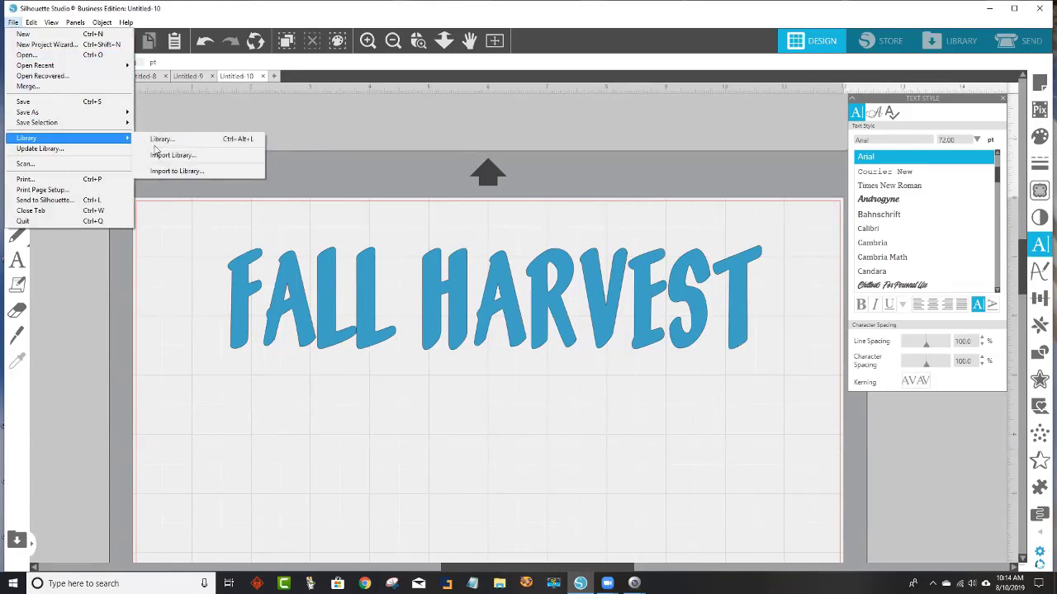
left_click(227, 171)
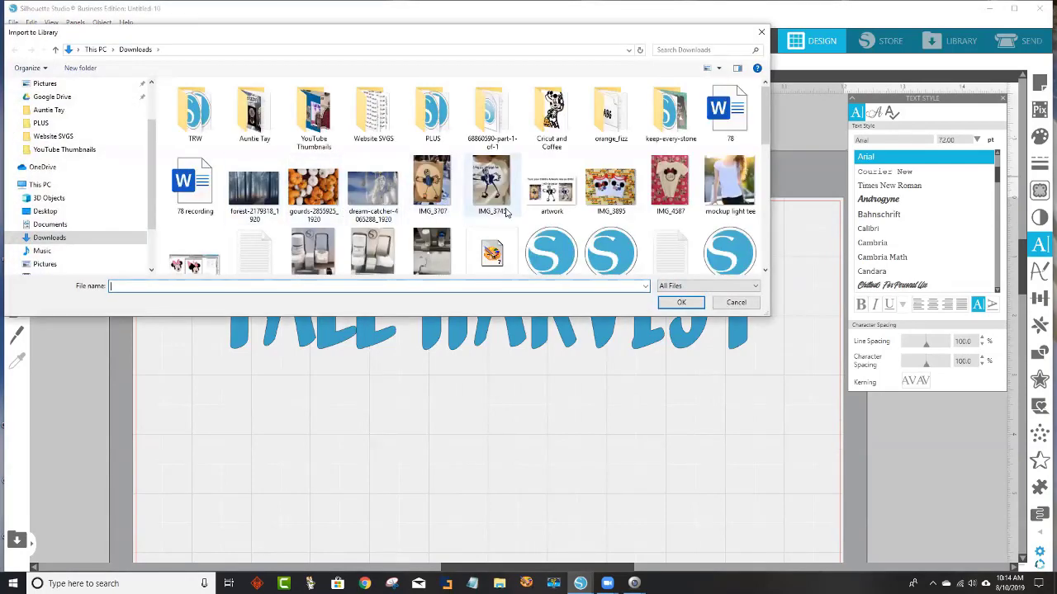
scroll(498, 247, "down", 1)
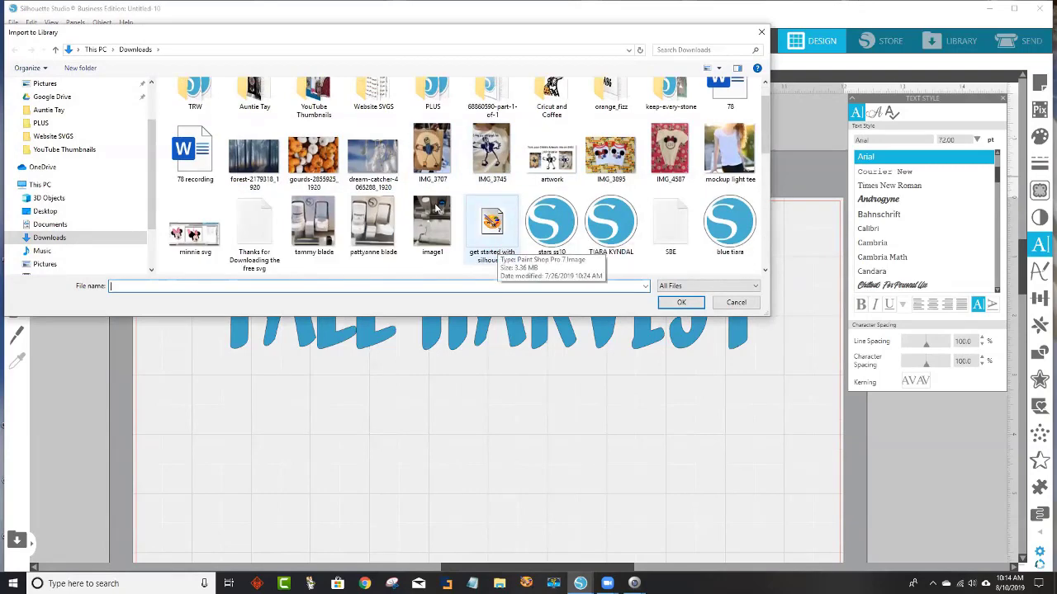
double_click(253, 94)
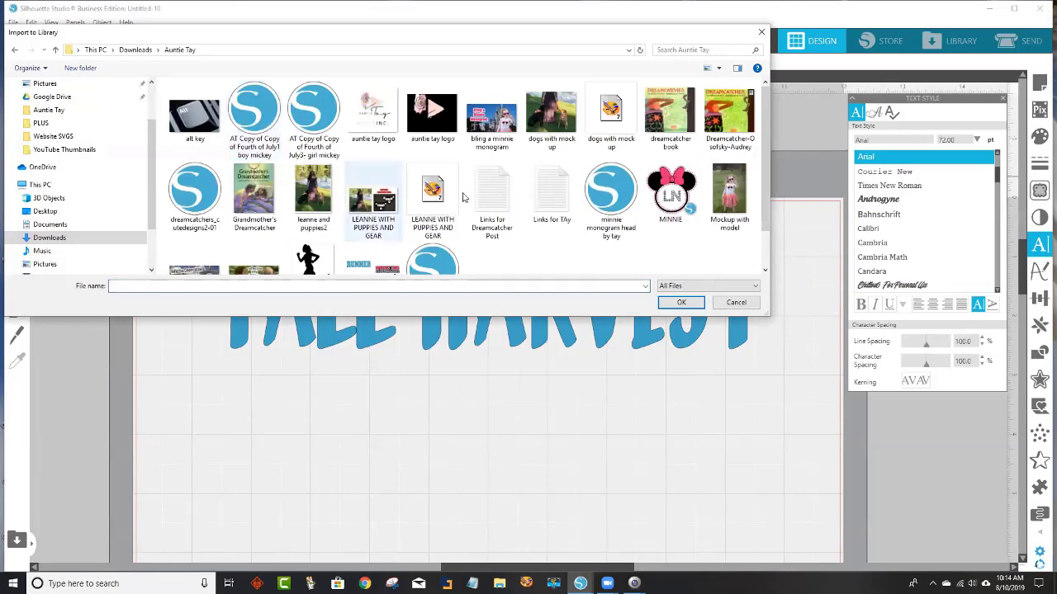
scroll(553, 265, "down", 1)
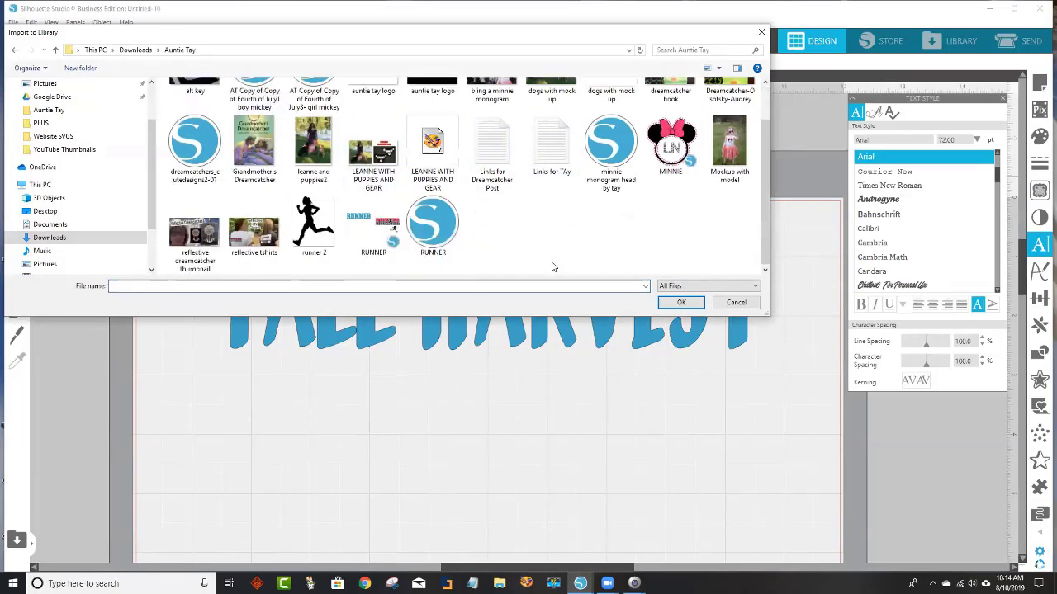
scroll(554, 266, "up", 1)
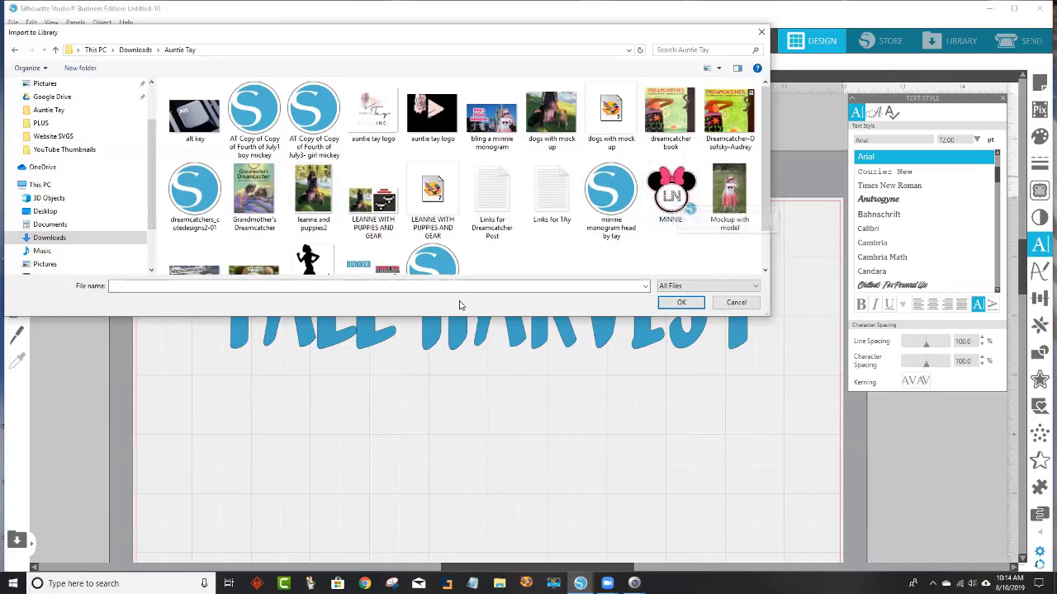
left_click(480, 124)
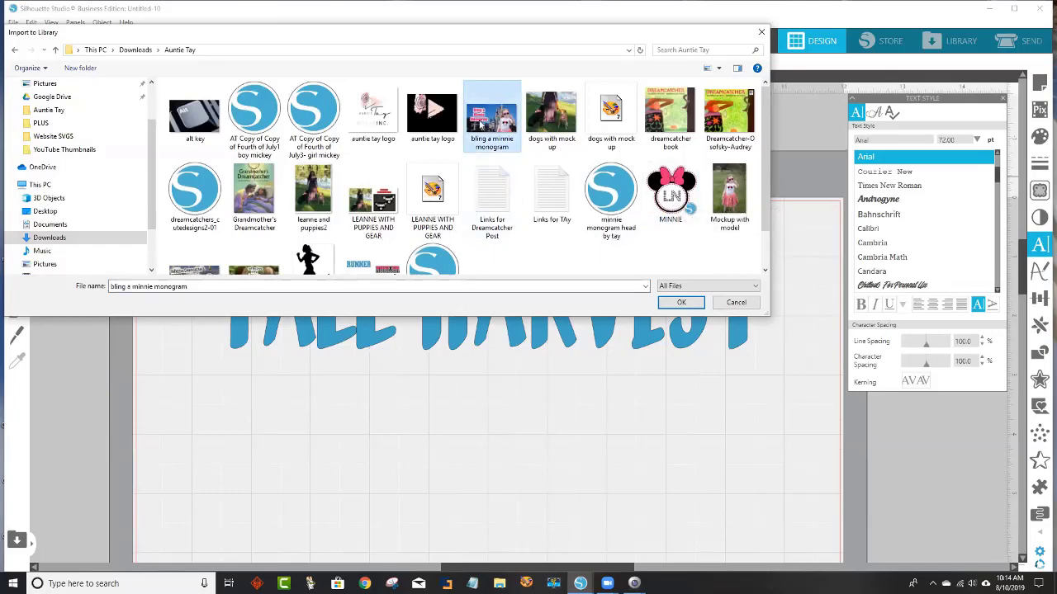
left_click(681, 302)
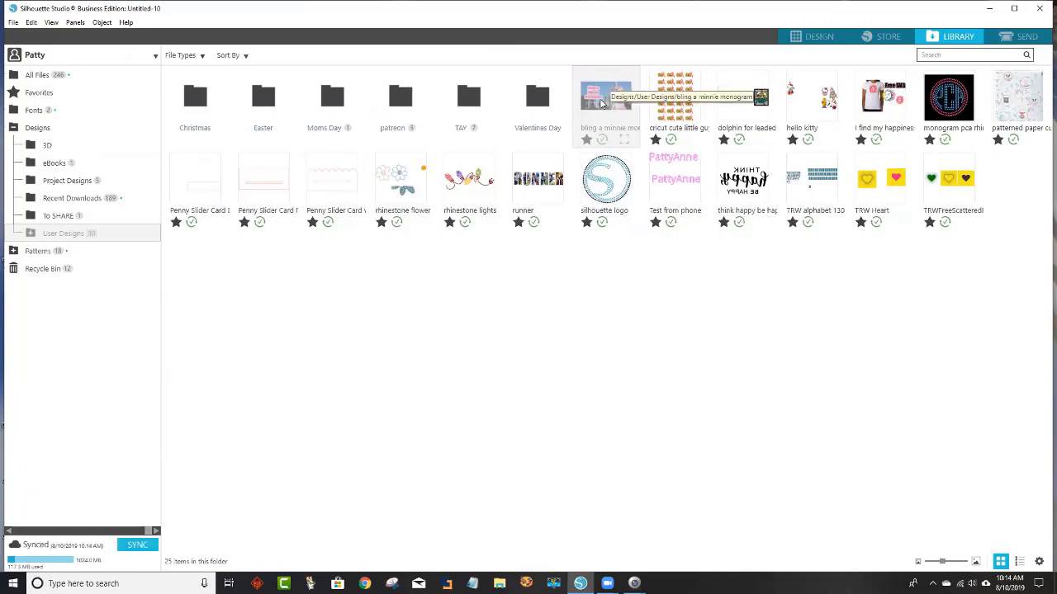
- Move the imported "bling a minnie monogram" image from User Designs to the library's Patterns folder and open that folder
left_click_drag(599, 103, 35, 256)
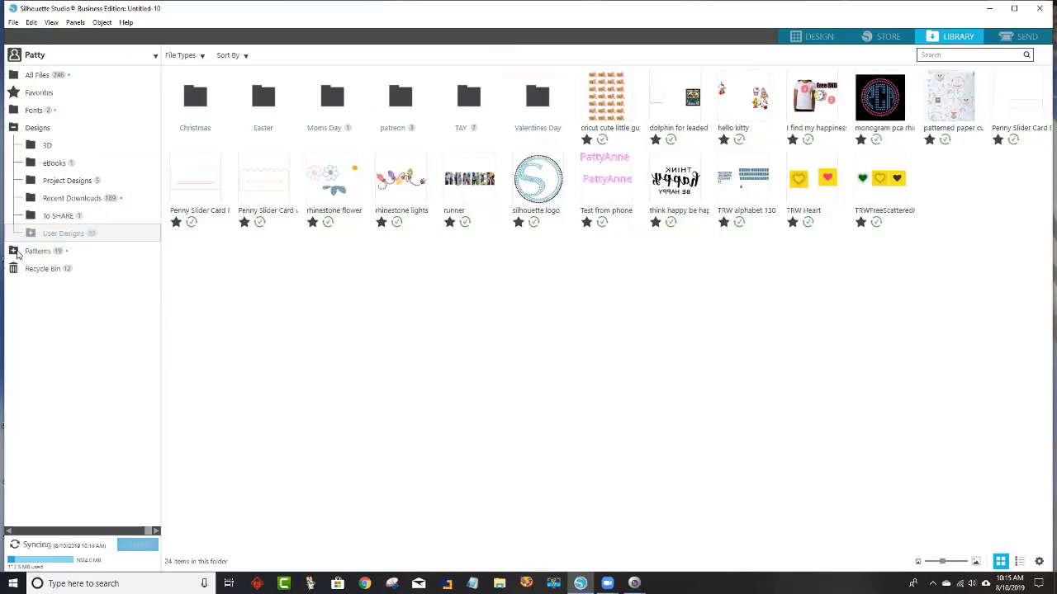
left_click(13, 251)
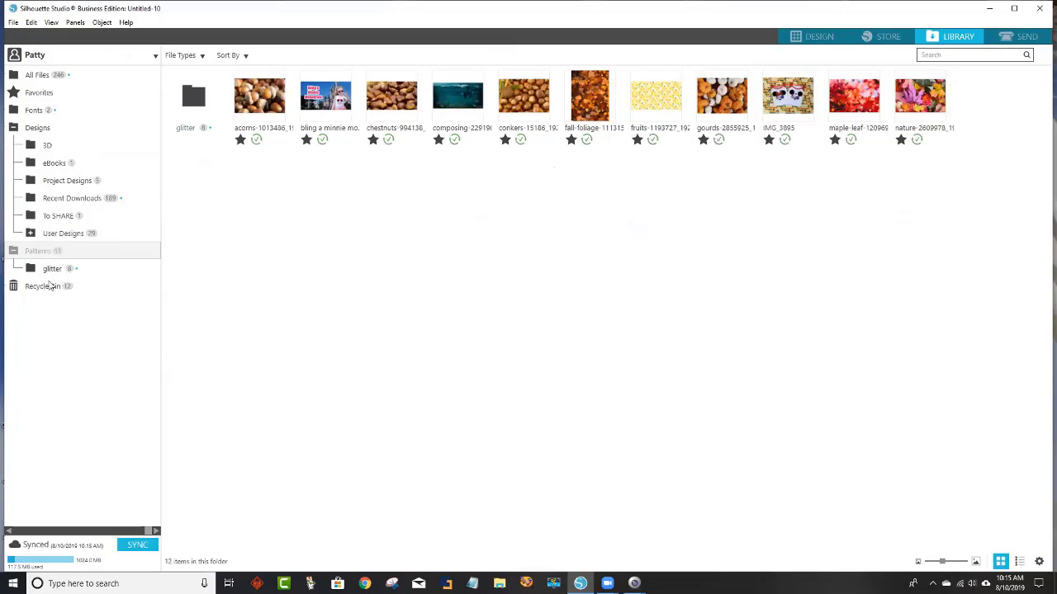
- Create a new subfolder named FALL inside the Patterns folder
right_click(51, 256)
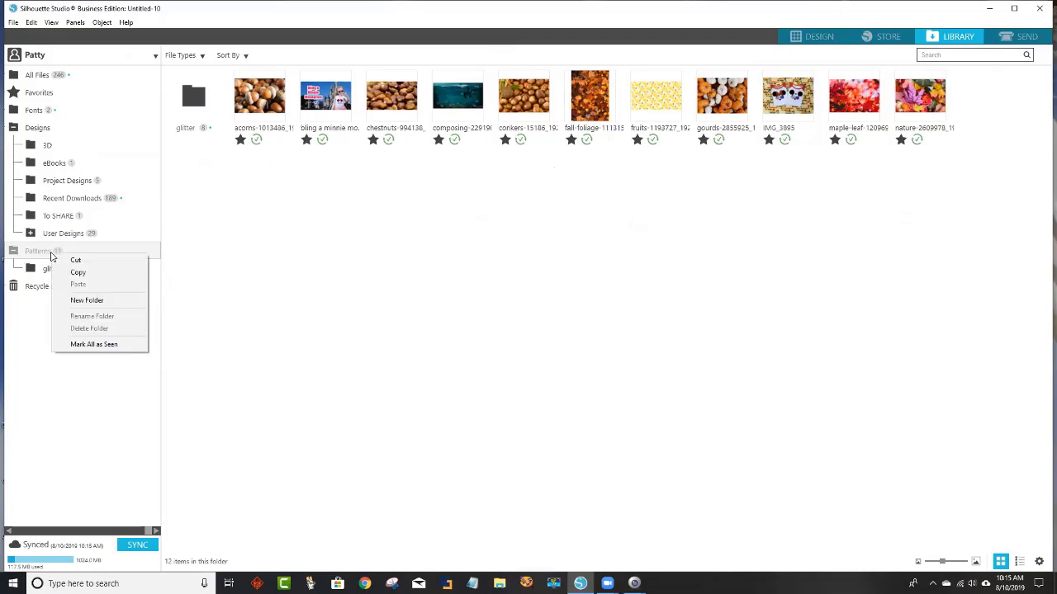
left_click(93, 302)
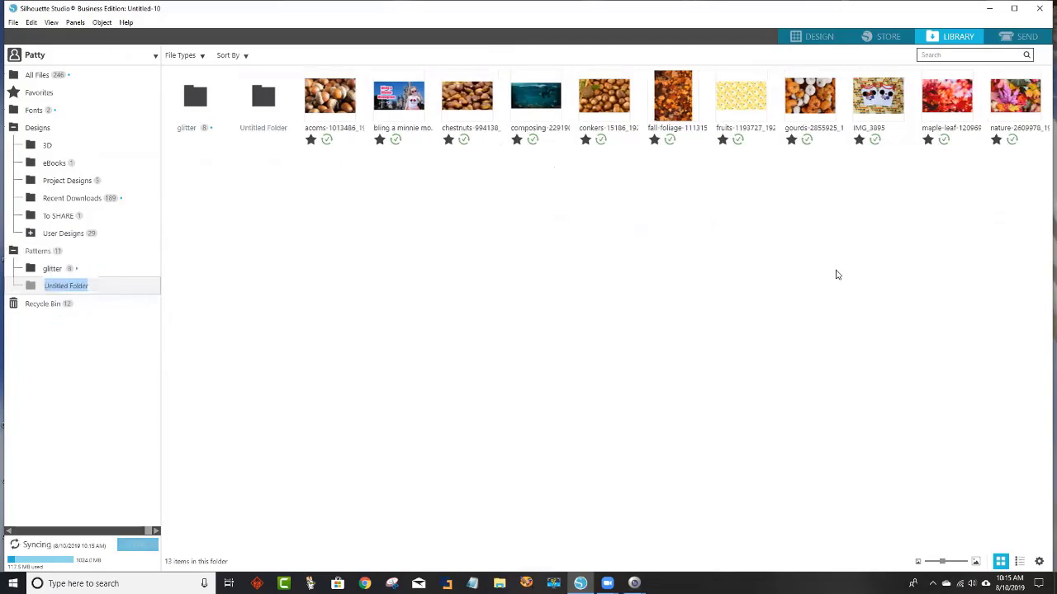
type("fA")
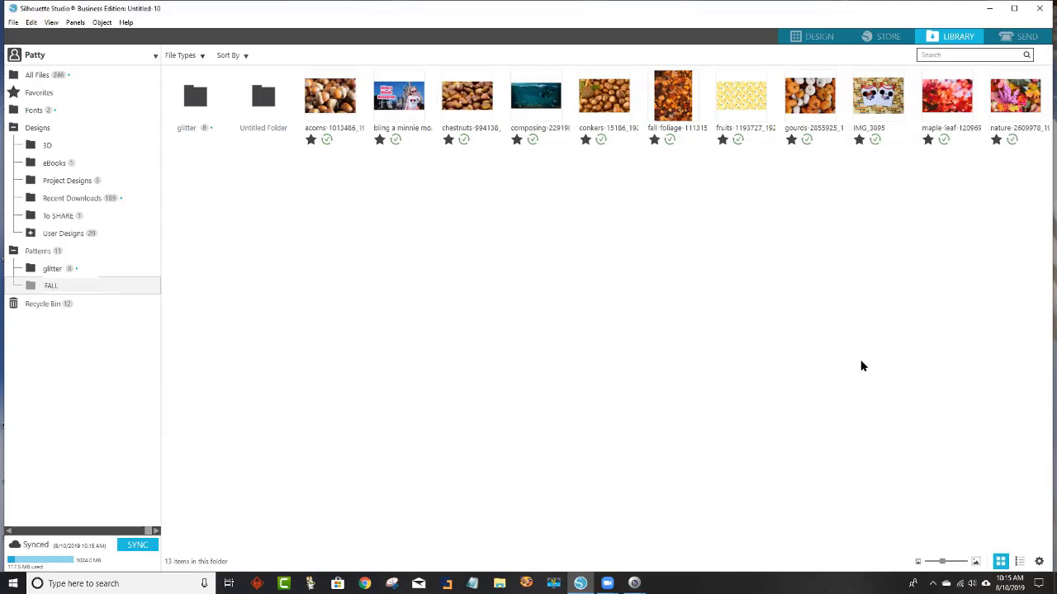
key("Return")
- Move the acorns, chestnuts, conkers, fall-foliage, gourds, maple-leaf and nature photos from Patterns into its FALL subfolder
left_click(47, 253)
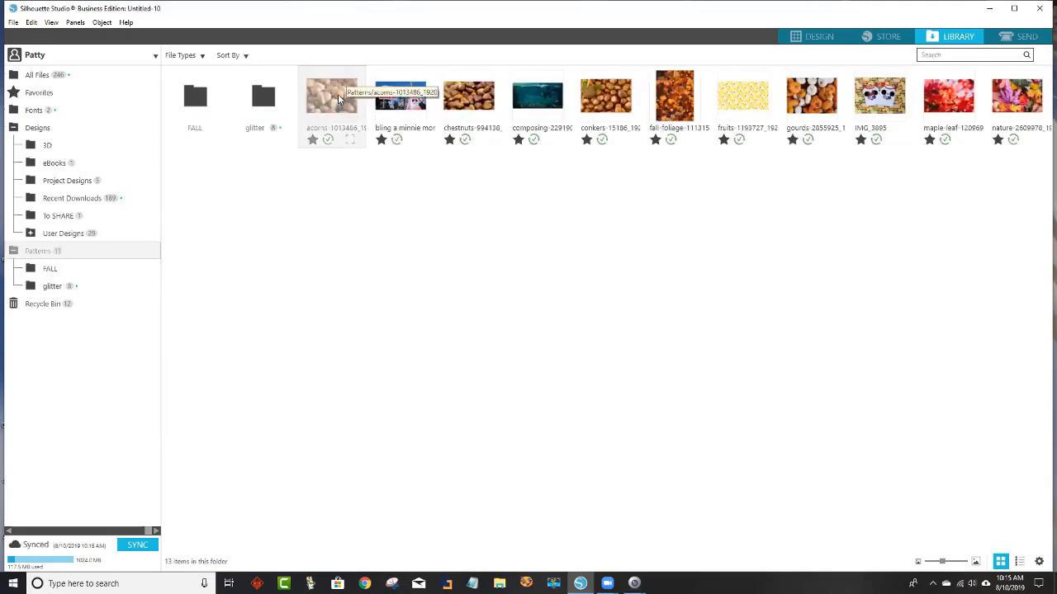
left_click(459, 101, "ctrl")
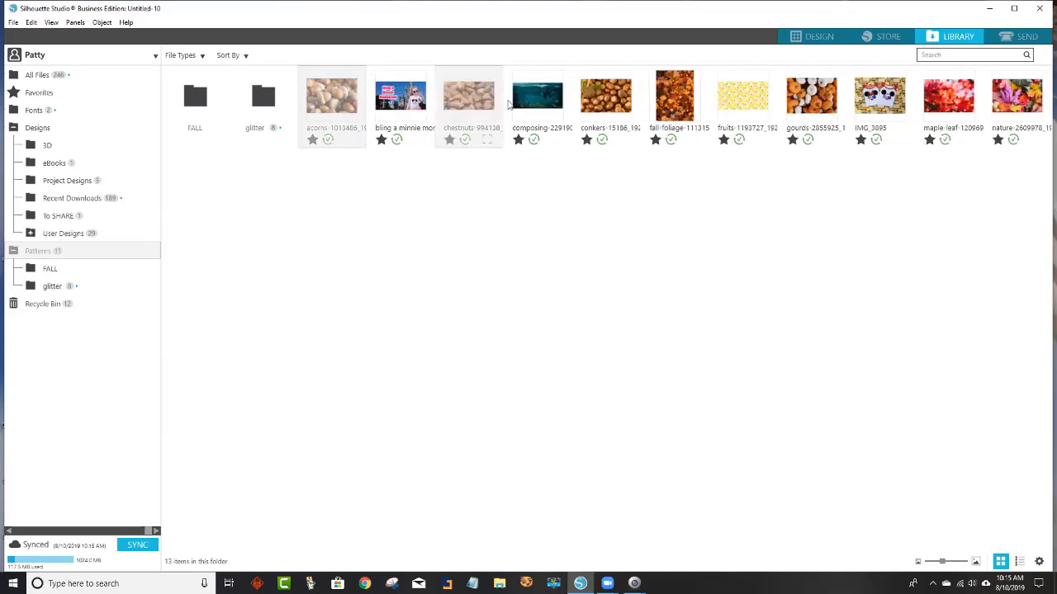
left_click(613, 99, "ctrl")
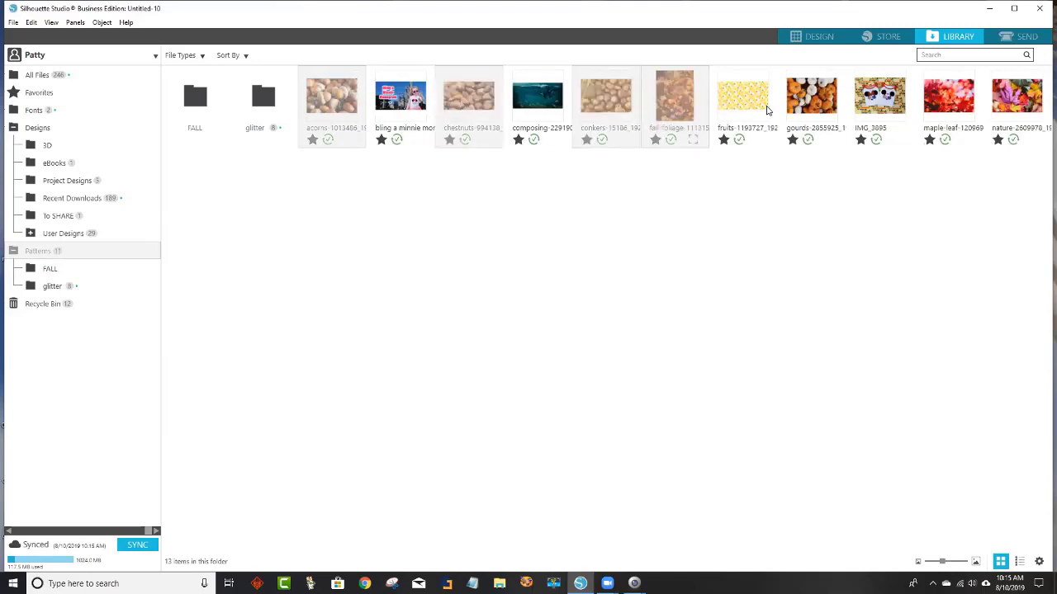
left_click(814, 110, "ctrl")
left_click(950, 102, "ctrl")
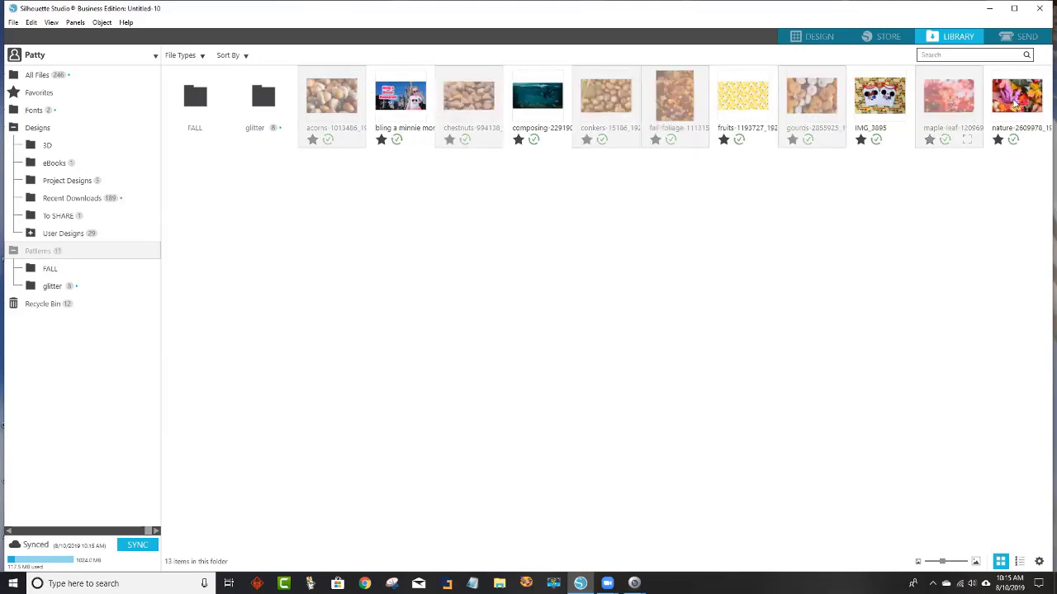
left_click(1021, 102, "ctrl")
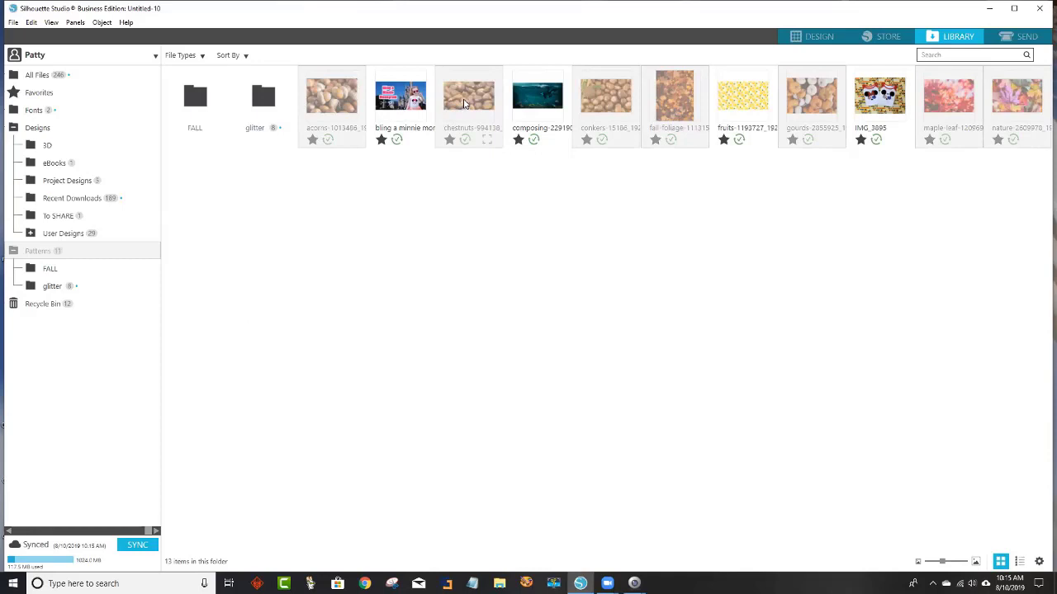
left_click_drag(465, 103, 51, 270)
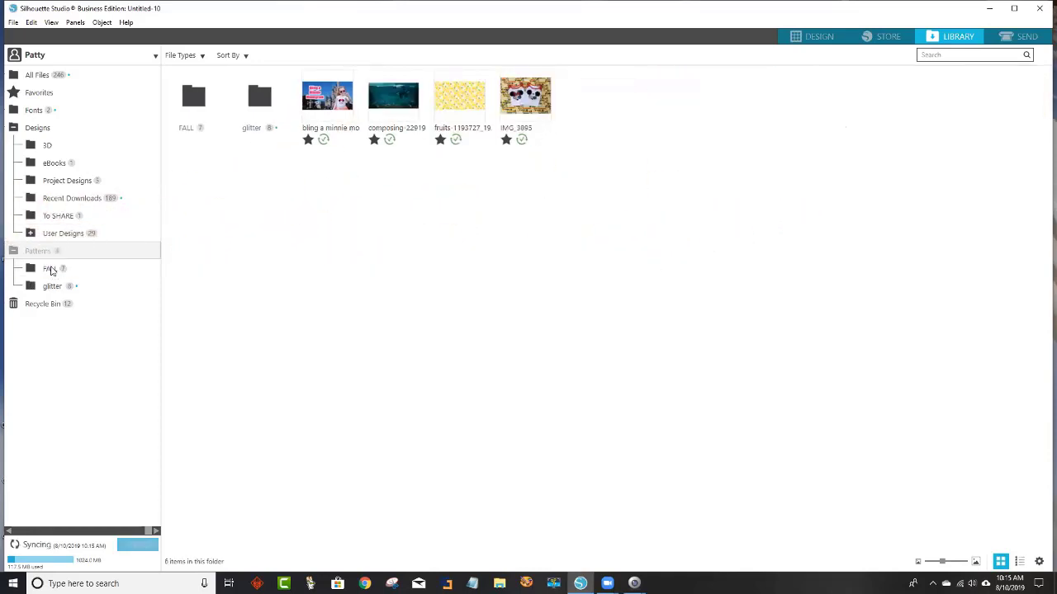
- Check the contents of the glitter and FALL subfolders, then return to the main Patterns folder
left_click(41, 289)
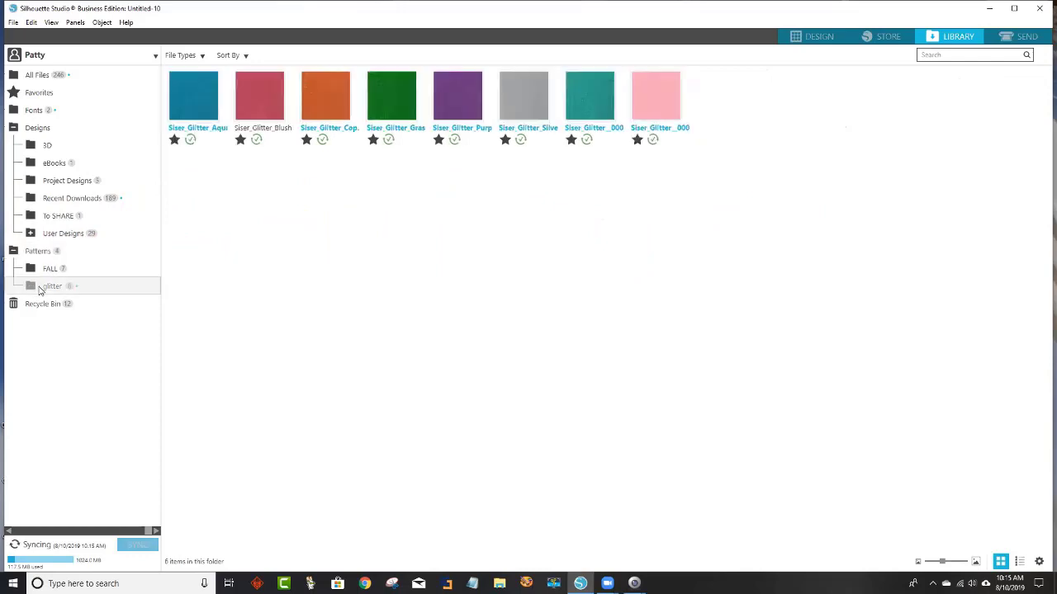
left_click(48, 273)
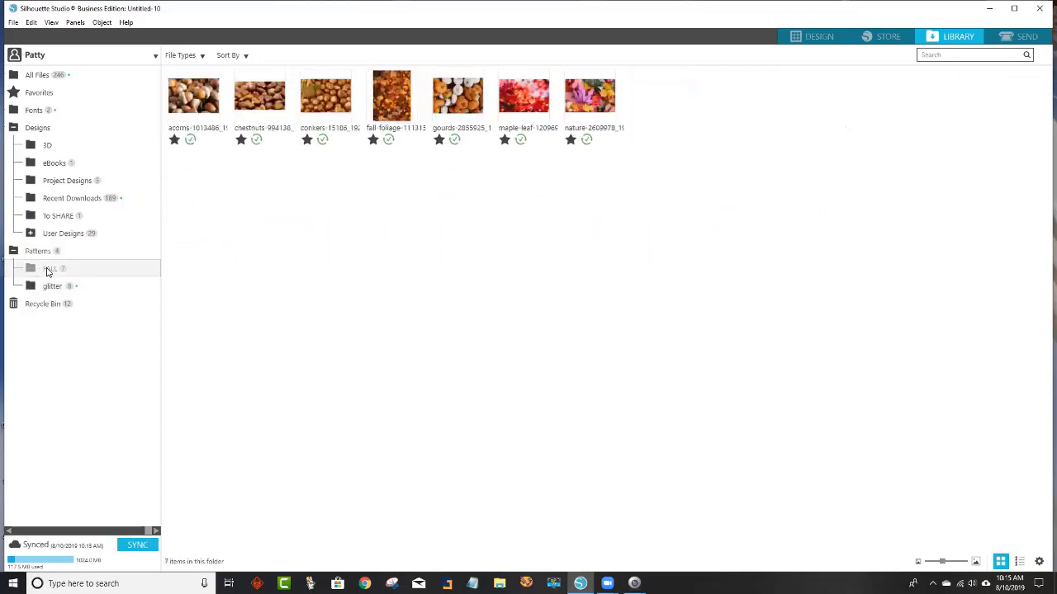
left_click(37, 251)
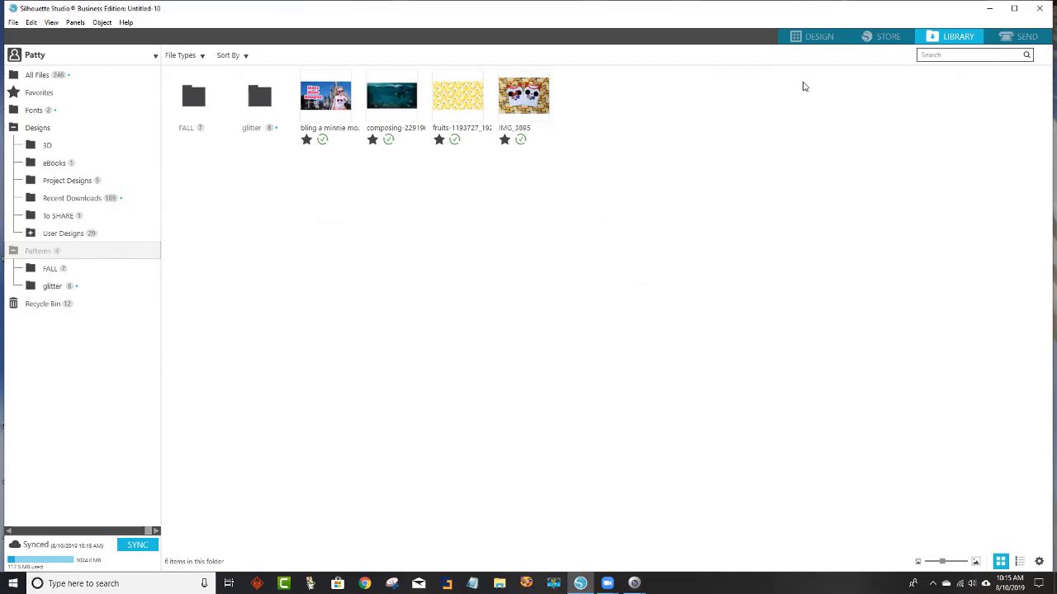
- Return to the design page and draw an ellipse about 2.56 in wide and 2.33 in high below FALL HARVEST's first word
left_click(816, 36)
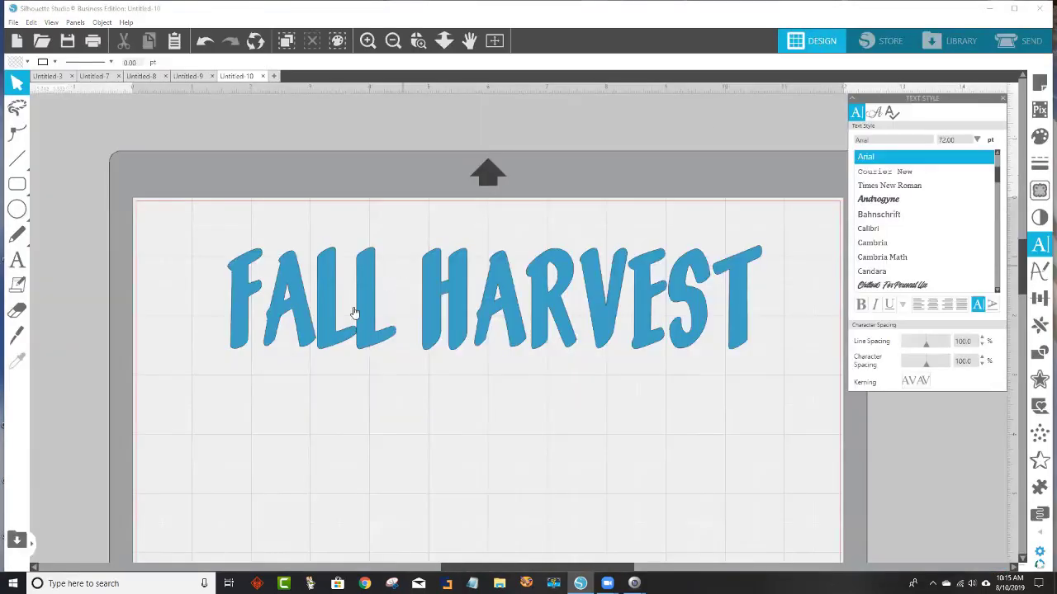
left_click(20, 212)
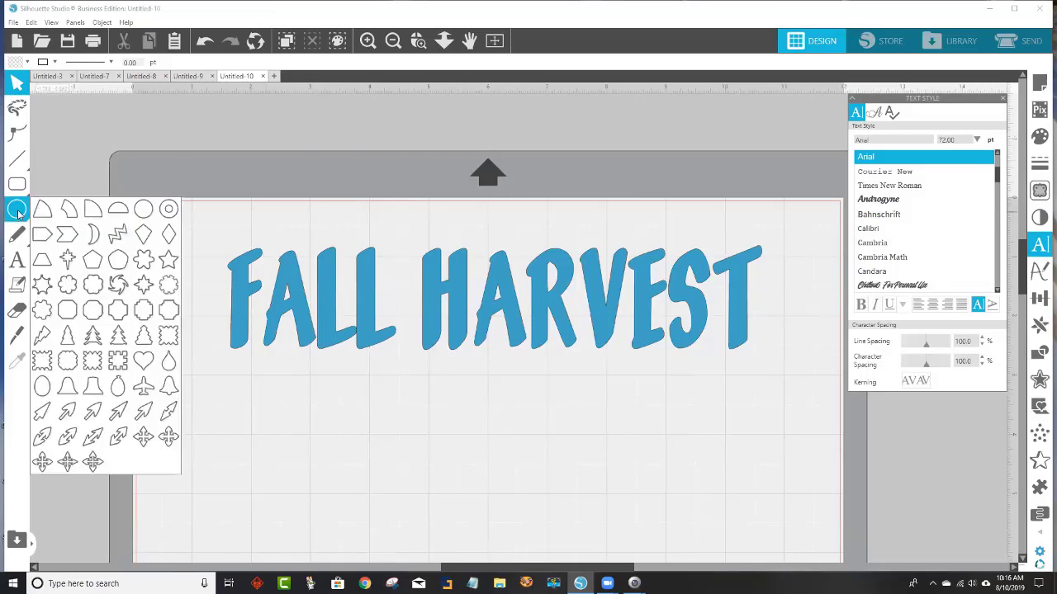
left_click(165, 340)
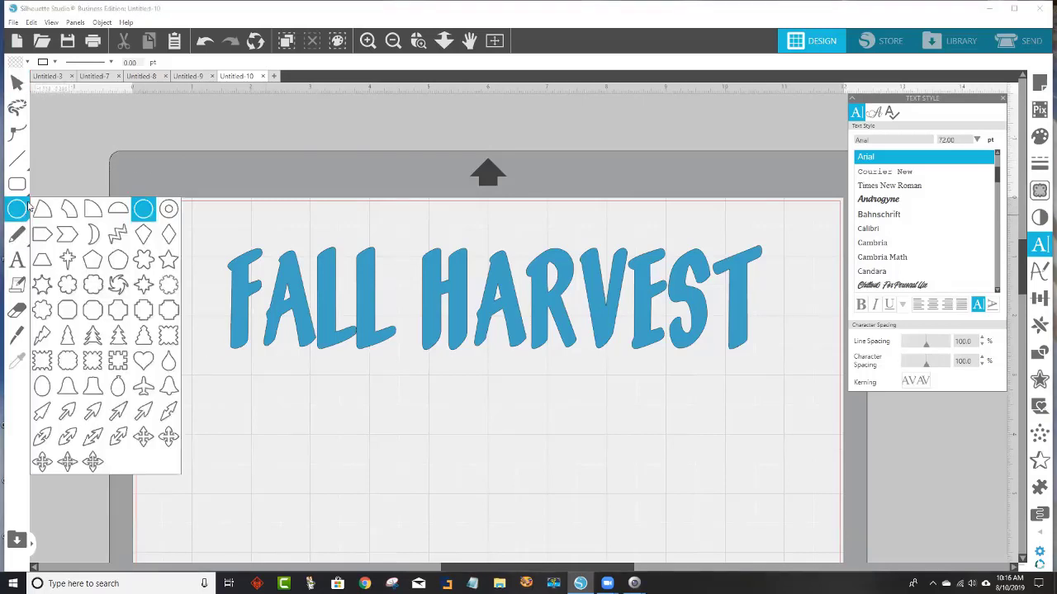
mouse_move(20, 189)
left_click(88, 186)
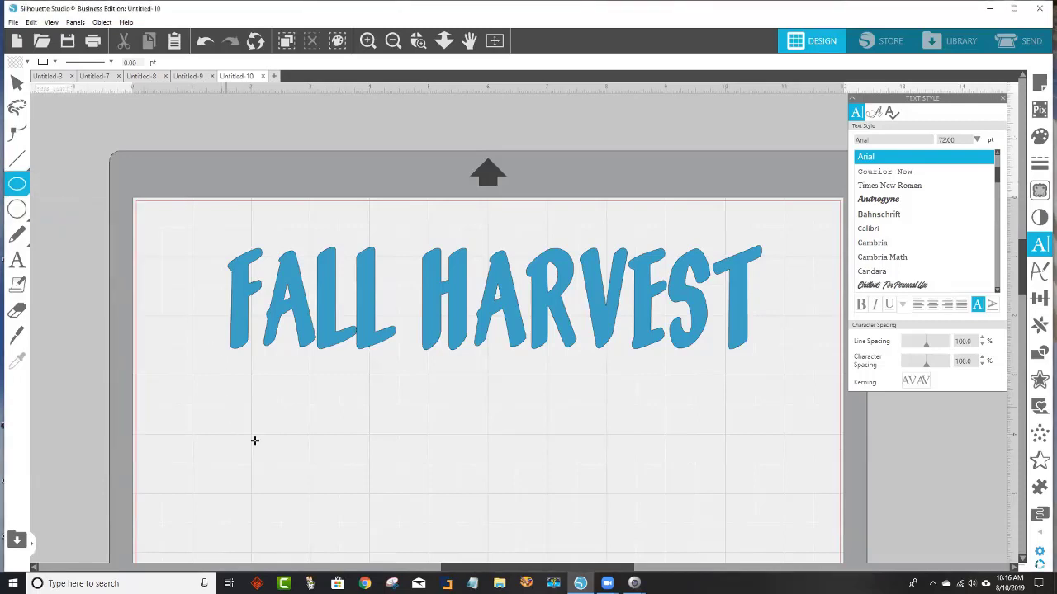
left_click_drag(297, 404, 454, 548)
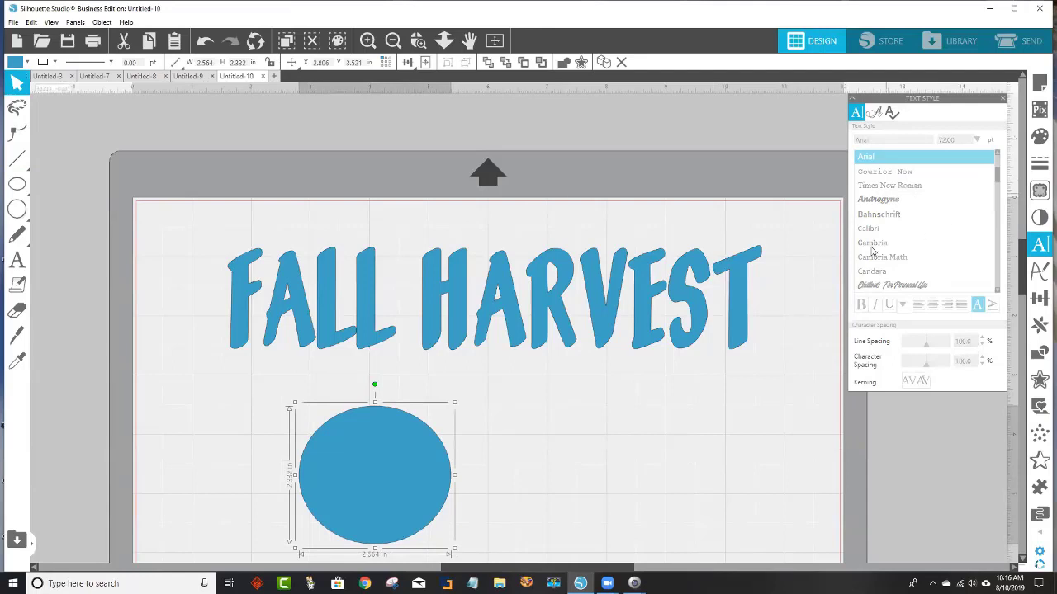
- Close the text style settings and fill the ellipse with solid orange, then change its fill to bright green
scroll(842, 293, "down", 1)
left_click_drag(1025, 262, 1023, 276)
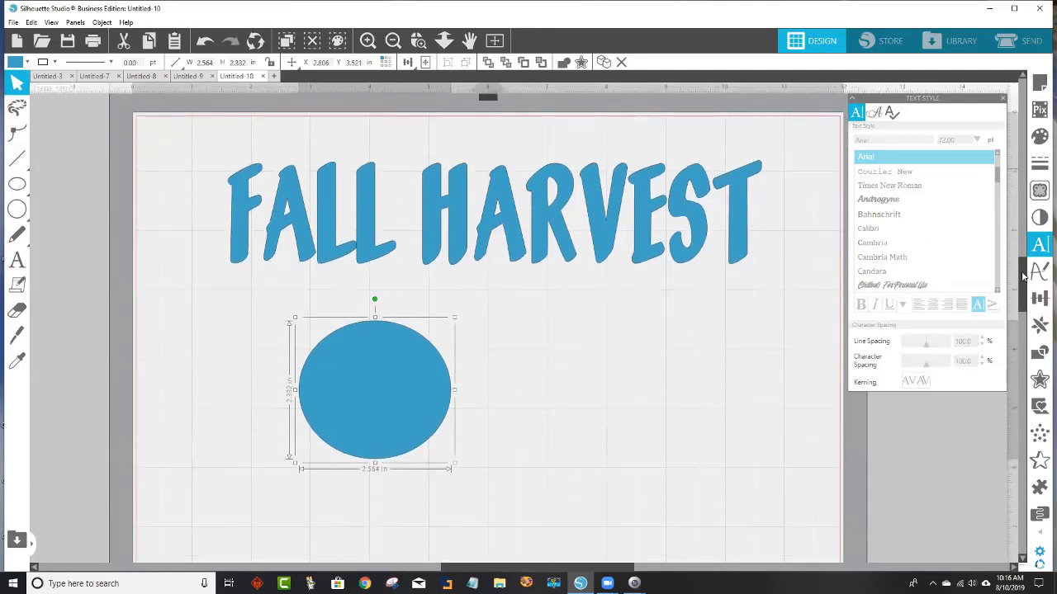
left_click(1003, 98)
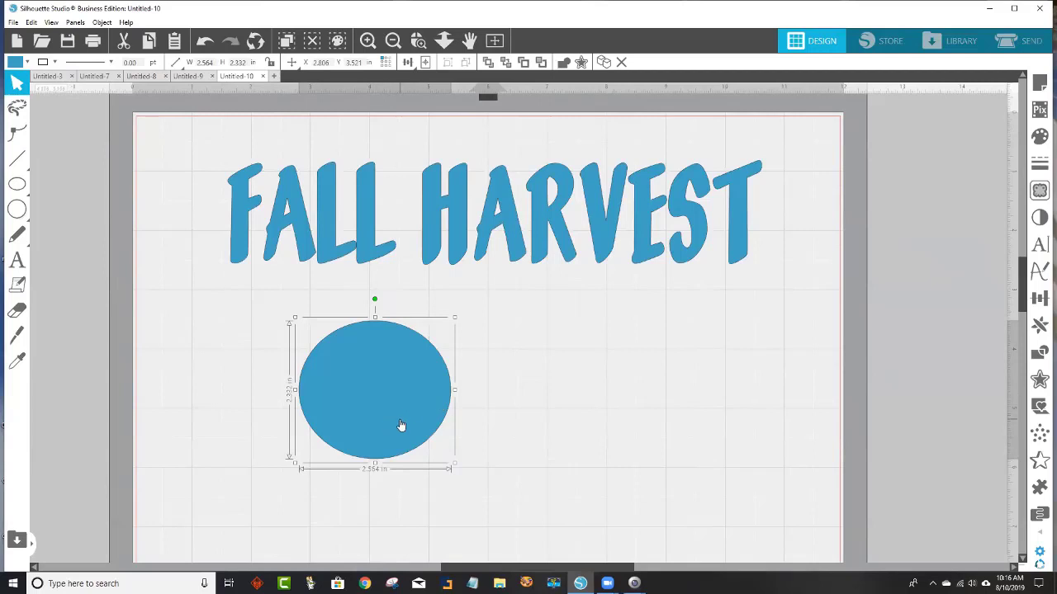
left_click(1039, 139)
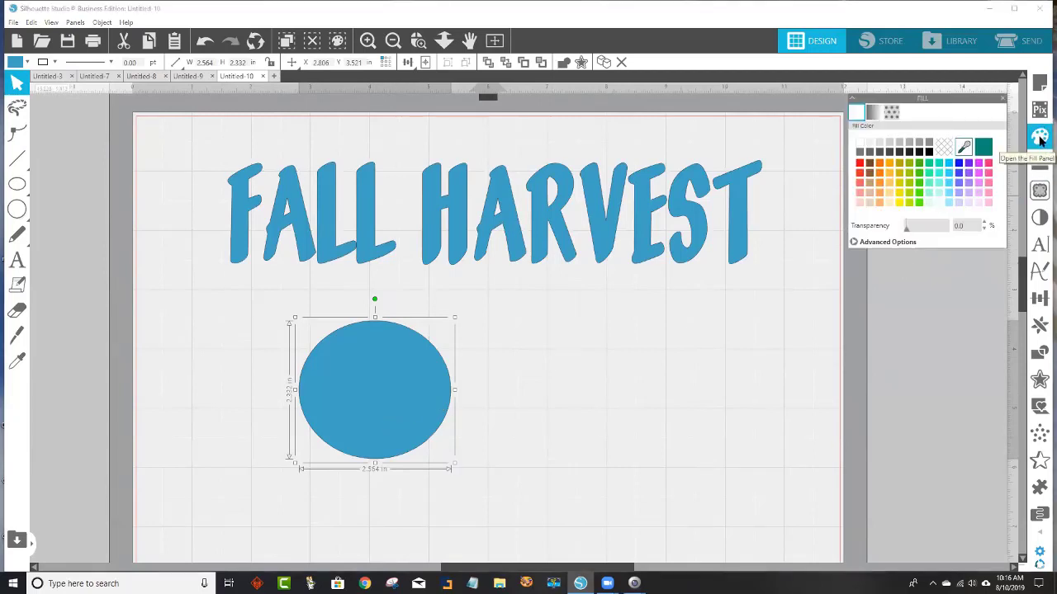
left_click(890, 166)
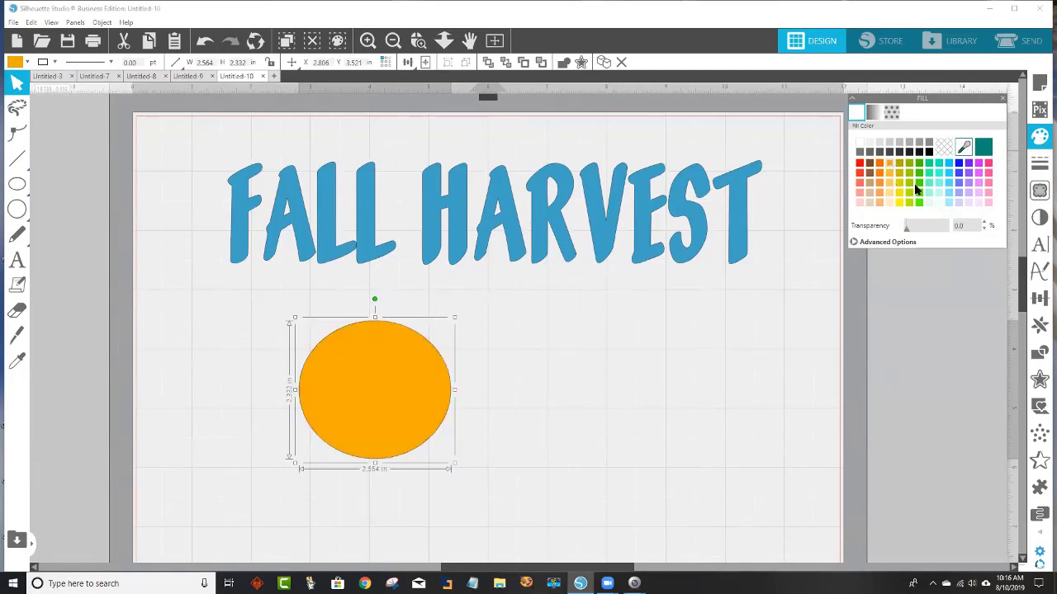
left_click(919, 187)
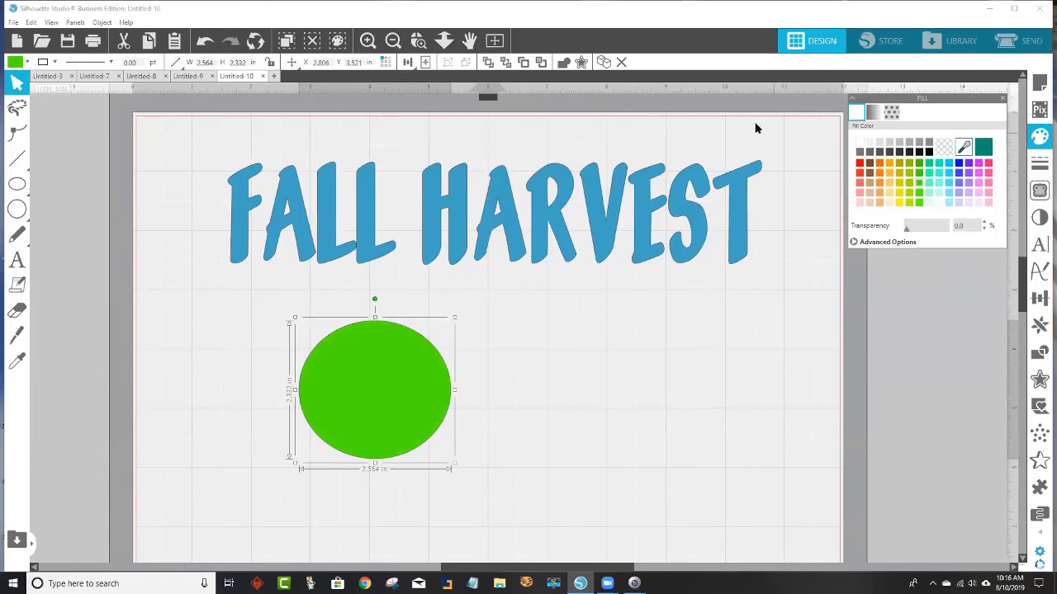
- Fill the ellipse with the underwater orca photo pattern and enlarge it to about 4.75 in wide and 4.32 in high
left_click(892, 112)
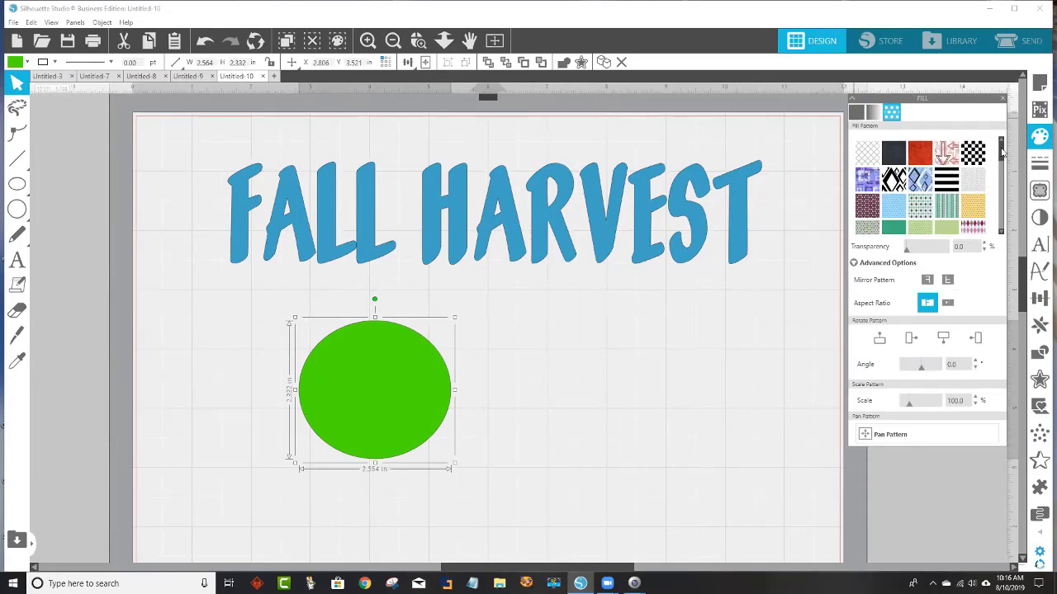
left_click_drag(1002, 149, 1012, 204)
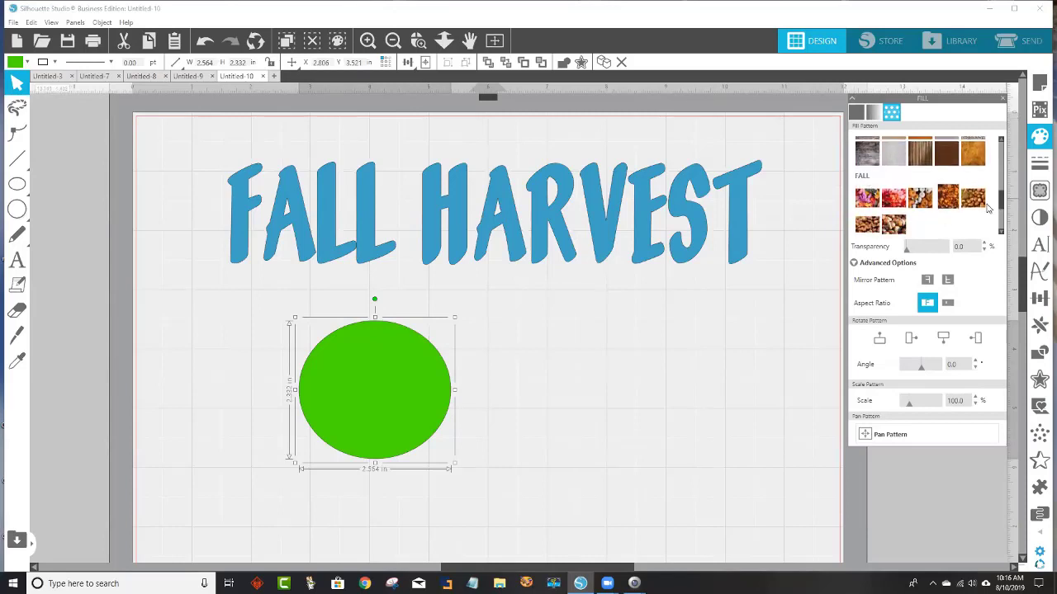
left_click_drag(1004, 201, 1012, 227)
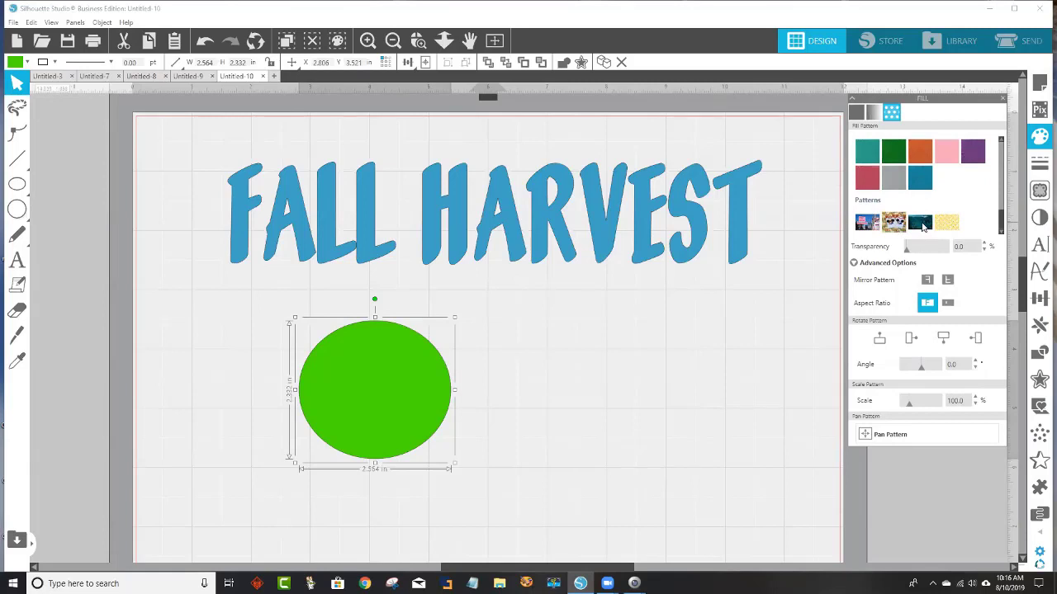
left_click(921, 223)
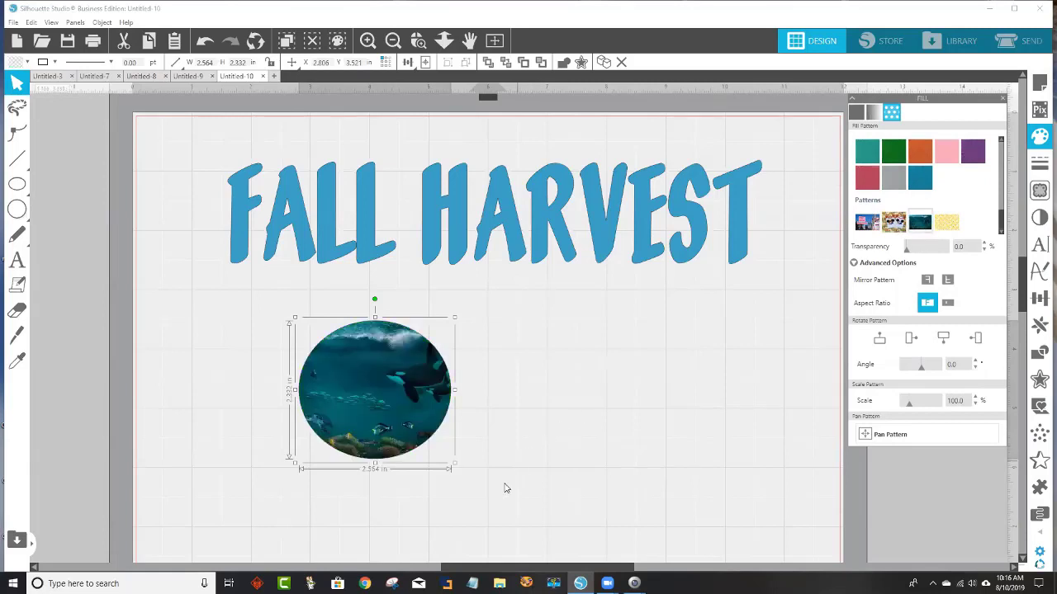
left_click_drag(453, 463, 658, 452)
scroll(658, 452, "down", 3)
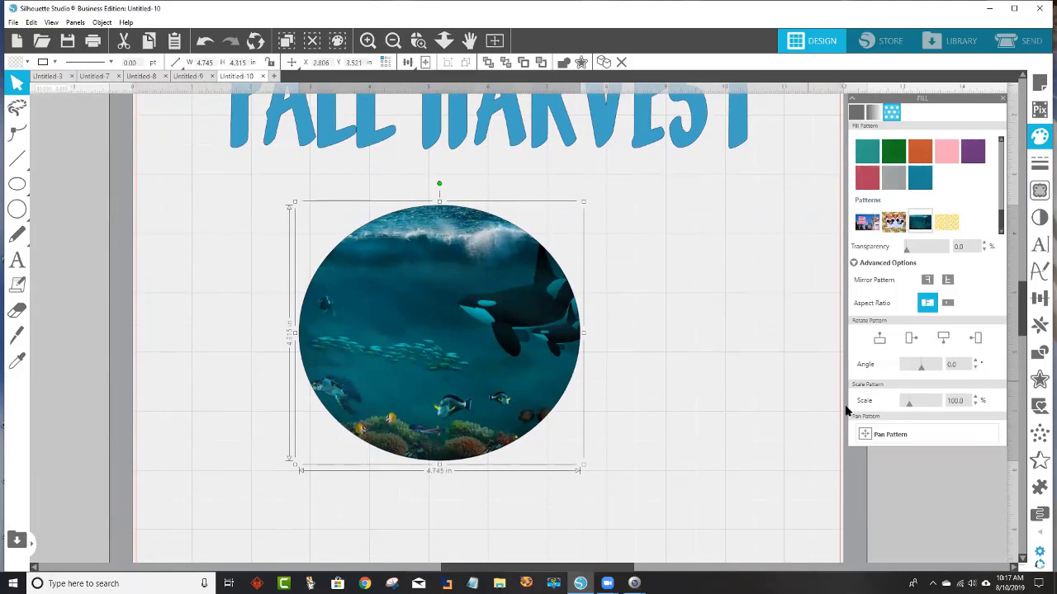
- Pan the orca pattern to bring the whales into the middle of the ellipse, then pan it back towards its original placement
left_click(866, 437)
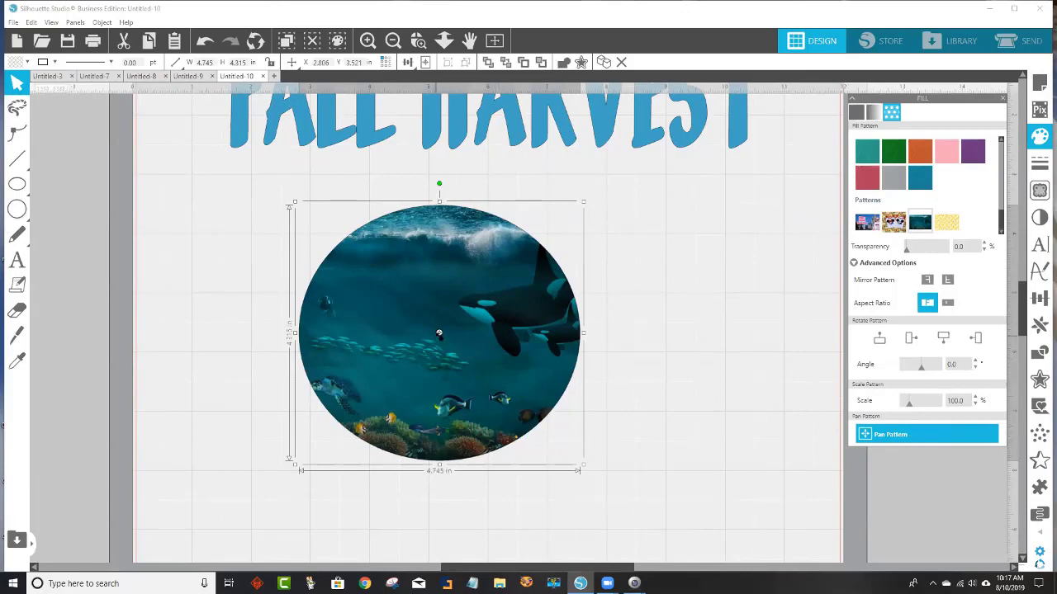
left_click_drag(438, 333, 304, 336)
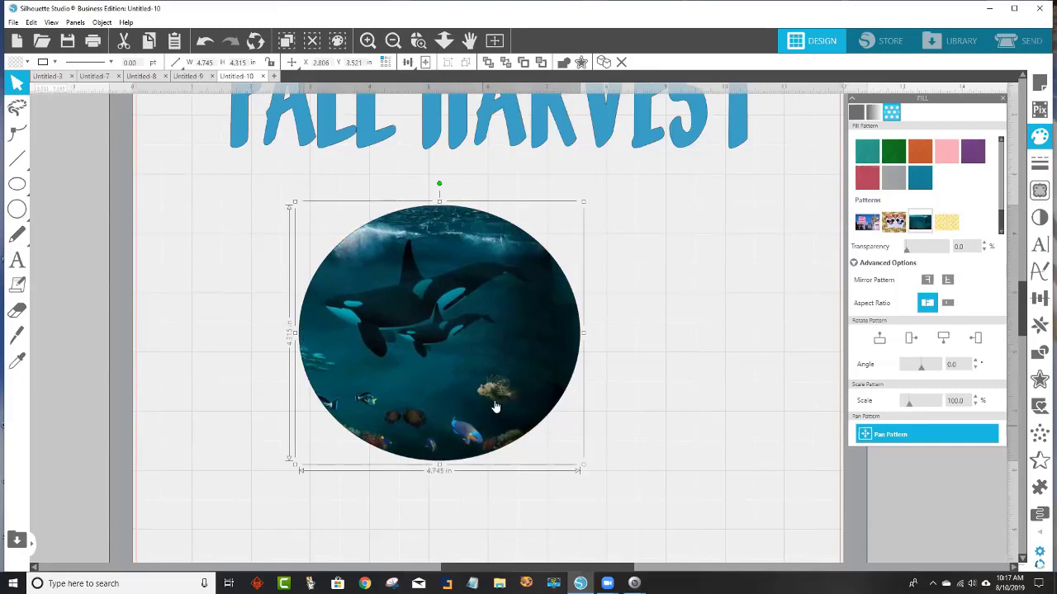
mouse_move(401, 369)
left_mouse_down()
mouse_move(457, 334)
mouse_move(421, 377)
mouse_move(389, 379)
mouse_move(398, 368)
left_mouse_up()
left_click(900, 439)
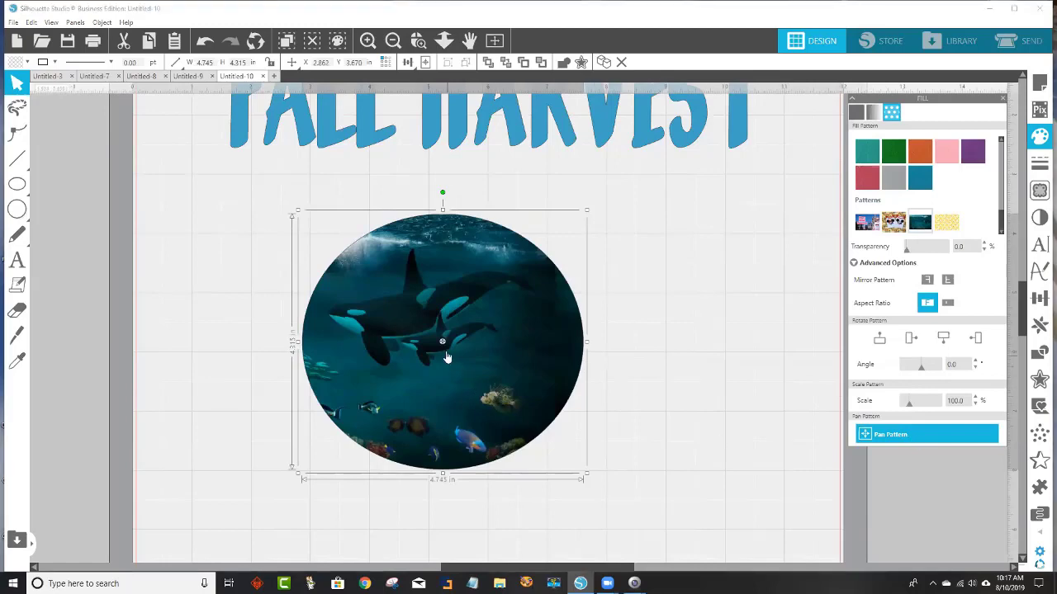
mouse_move(442, 343)
left_mouse_down()
mouse_move(598, 338)
mouse_move(529, 339)
left_mouse_up()
left_click_drag(356, 326, 400, 316)
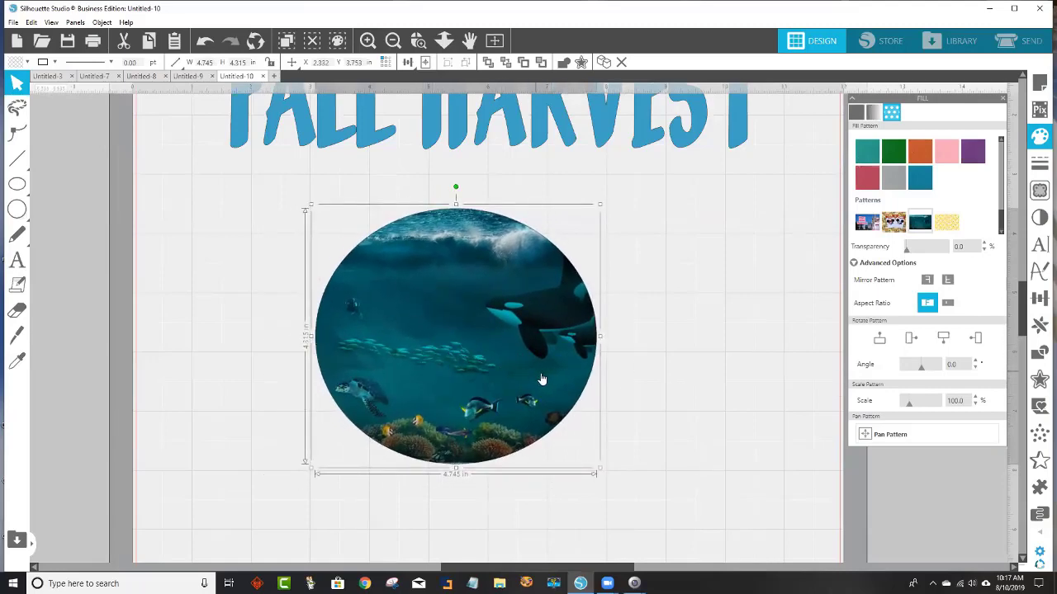
- Fill the ellipse with the castle photo pattern captioned Bling a Minnie Monogram and pan it to frame the girl
left_click(870, 226)
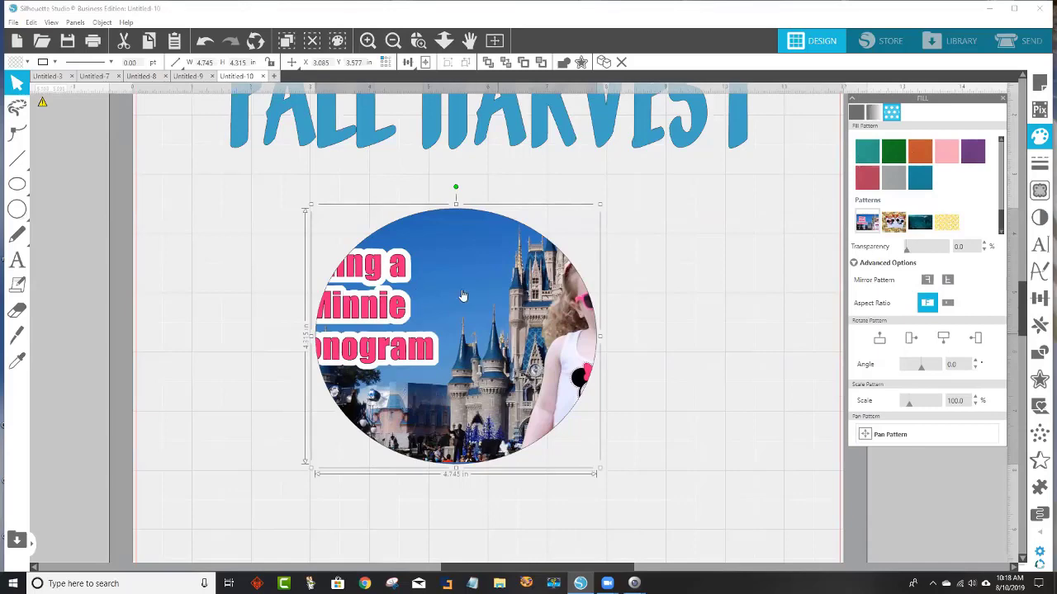
left_click(898, 434)
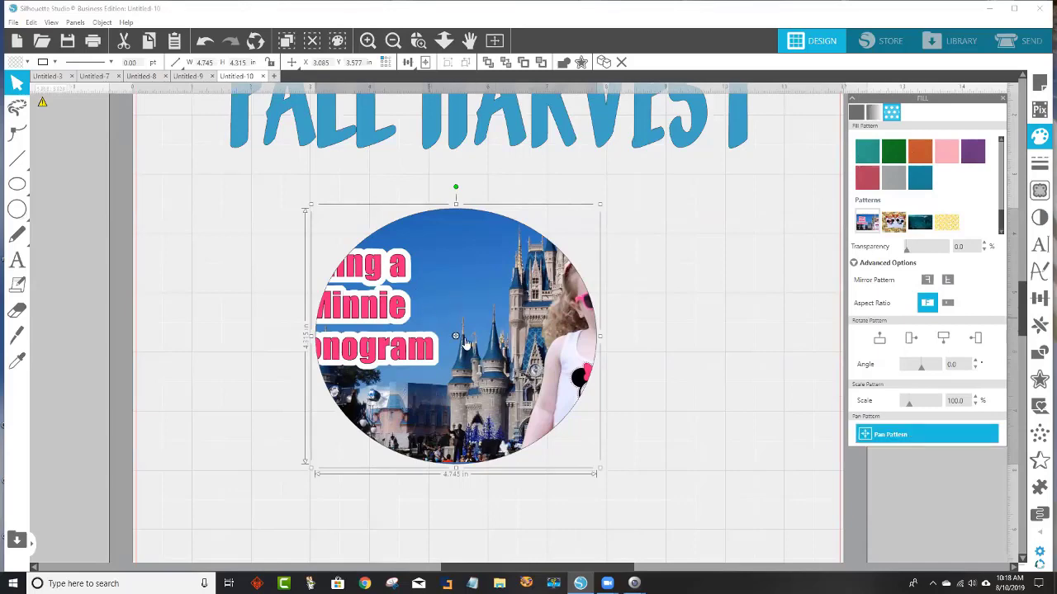
left_click_drag(455, 336, 357, 341)
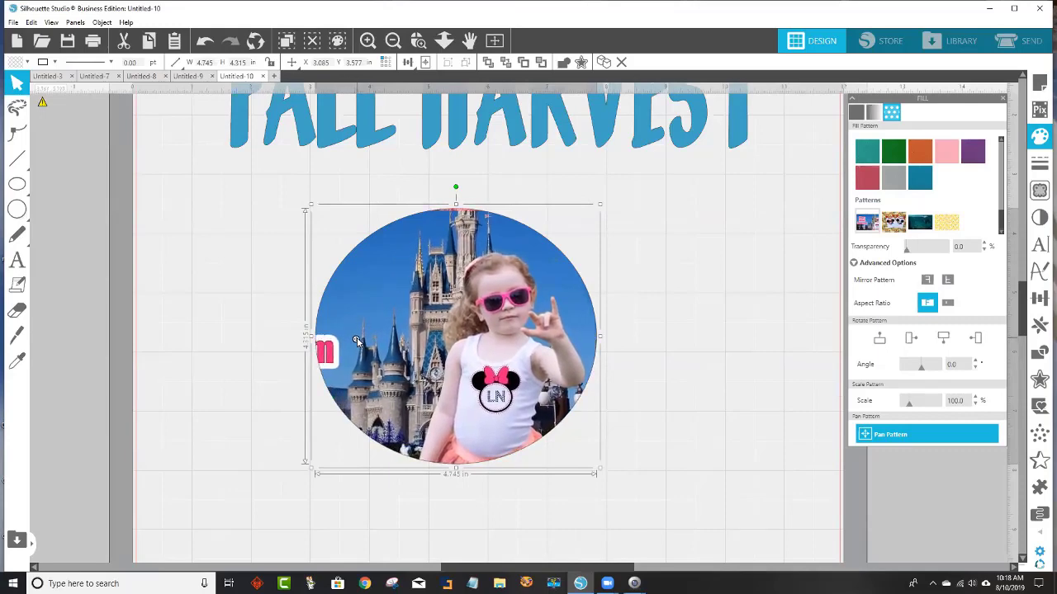
- Shrink the ellipse to about 3.81 in wide and 3.47 in high and pan its pattern to show the full Bling a Minnie Monogram caption
left_click(599, 468)
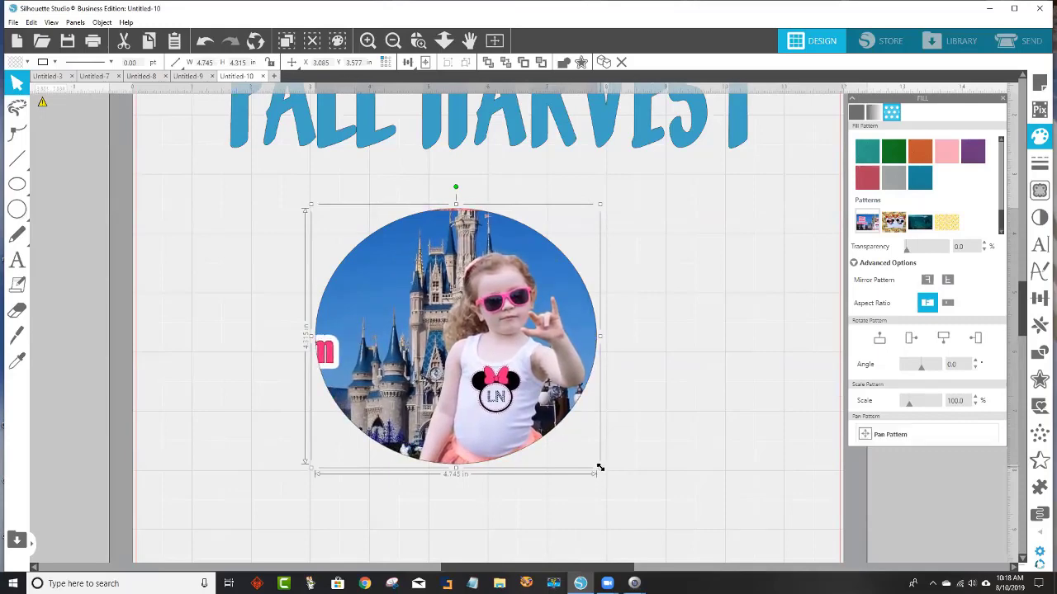
left_click_drag(583, 455, 546, 421)
mouse_move(475, 351)
left_mouse_down()
mouse_move(464, 352)
mouse_move(477, 353)
left_mouse_up()
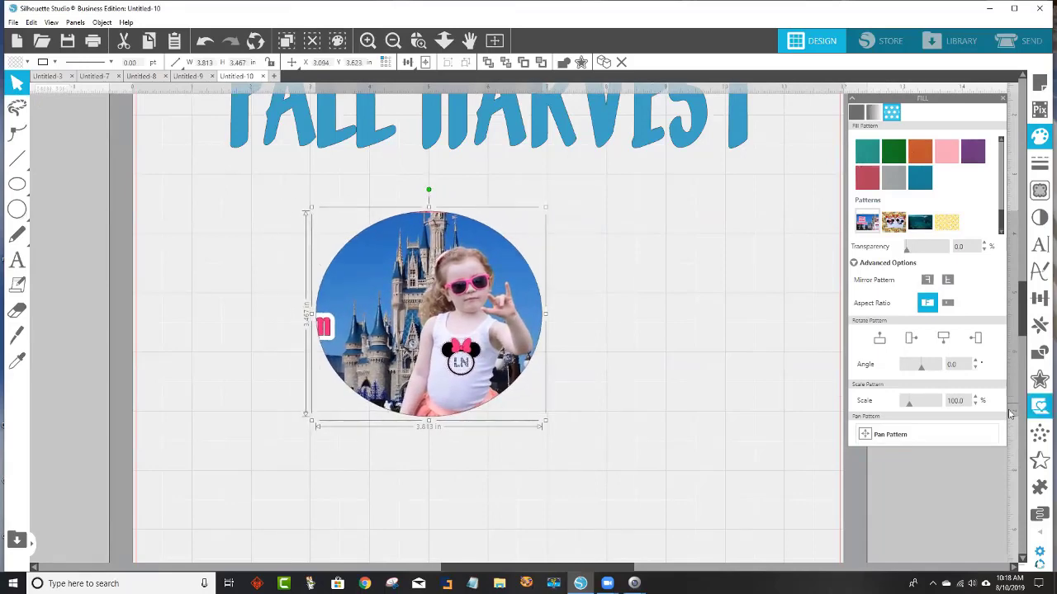
left_click(964, 441)
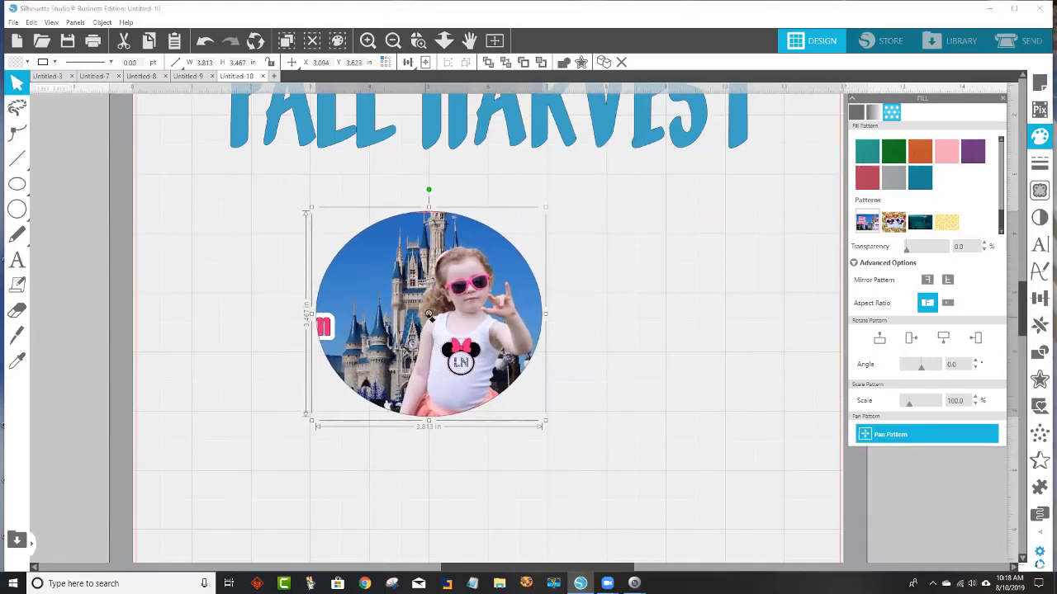
left_click_drag(429, 316, 495, 319)
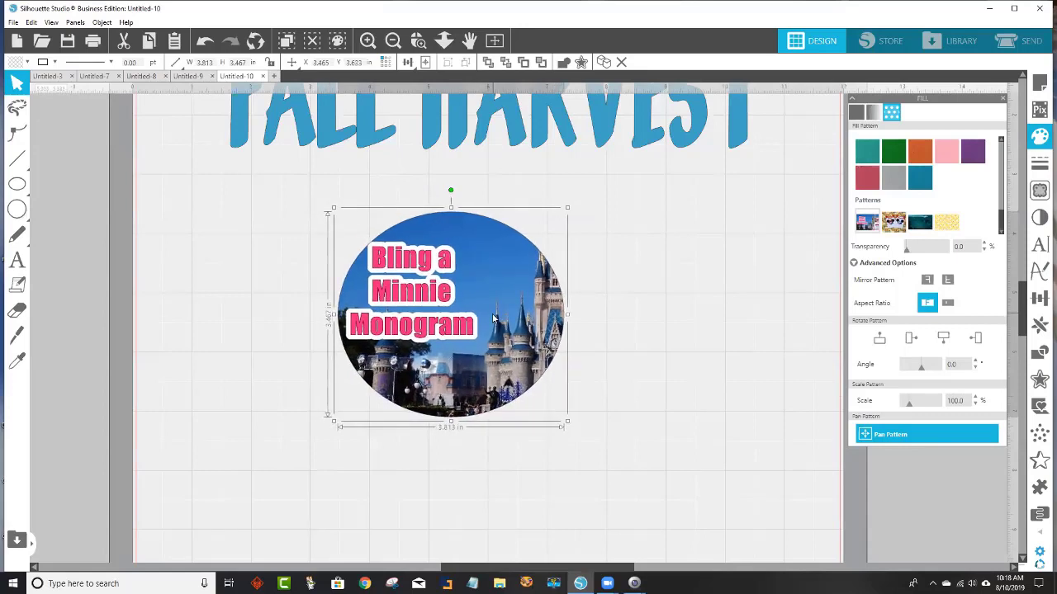
left_click(634, 372)
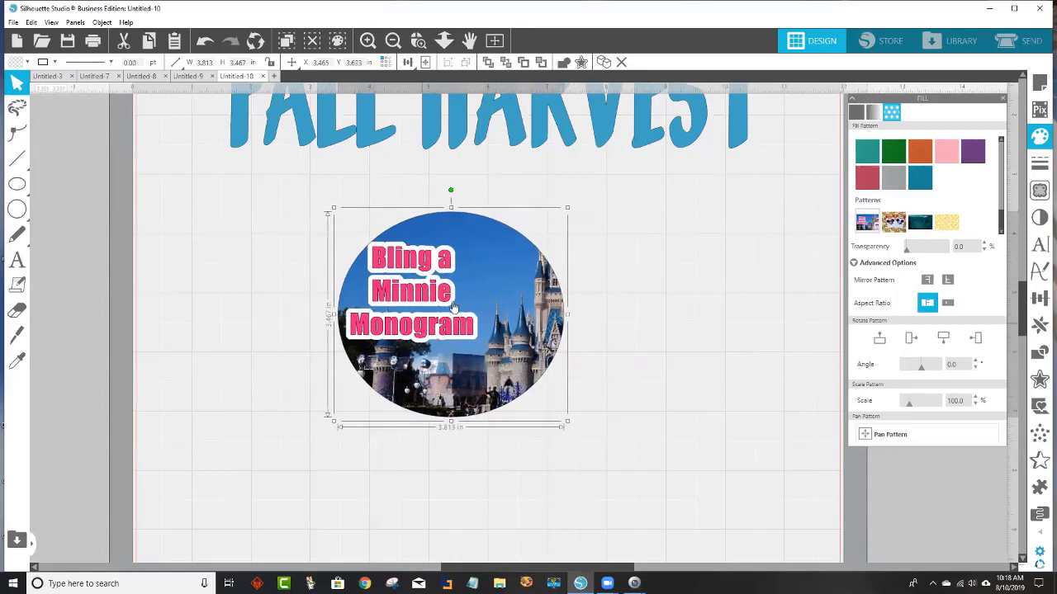
left_click(720, 360)
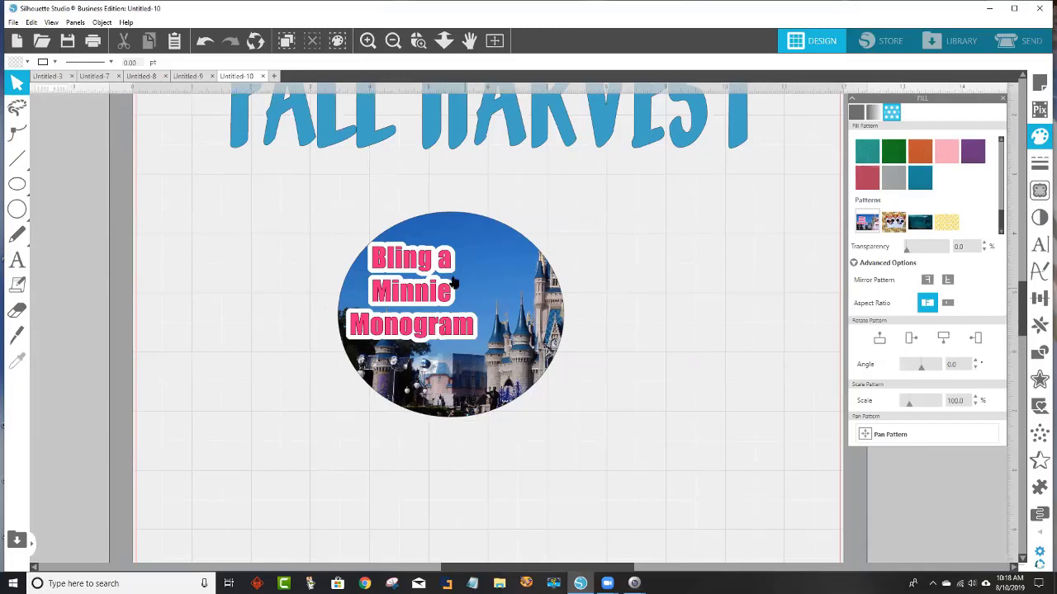
- Move the ellipse about 0.9 in to the left and pan its photo pattern until the girl is centred
left_click_drag(446, 325, 394, 325)
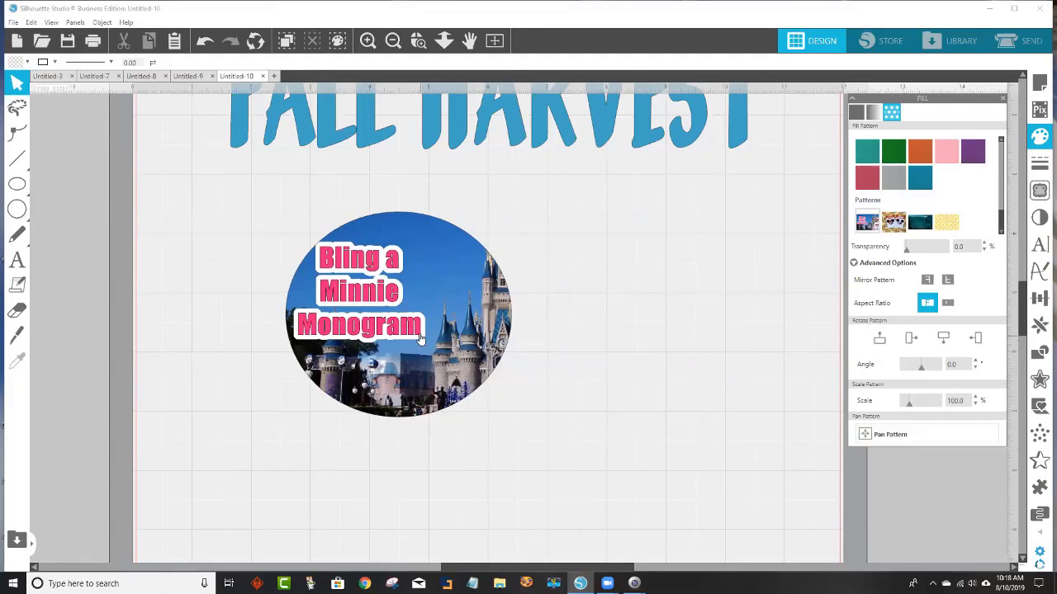
left_click(885, 436)
left_click(881, 435)
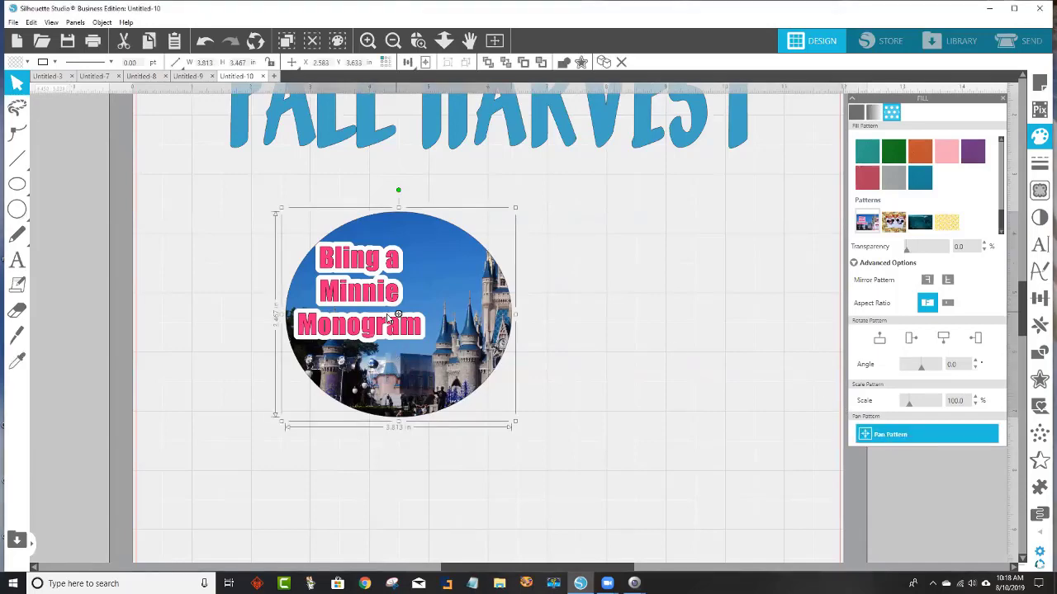
left_click_drag(388, 318, 250, 283)
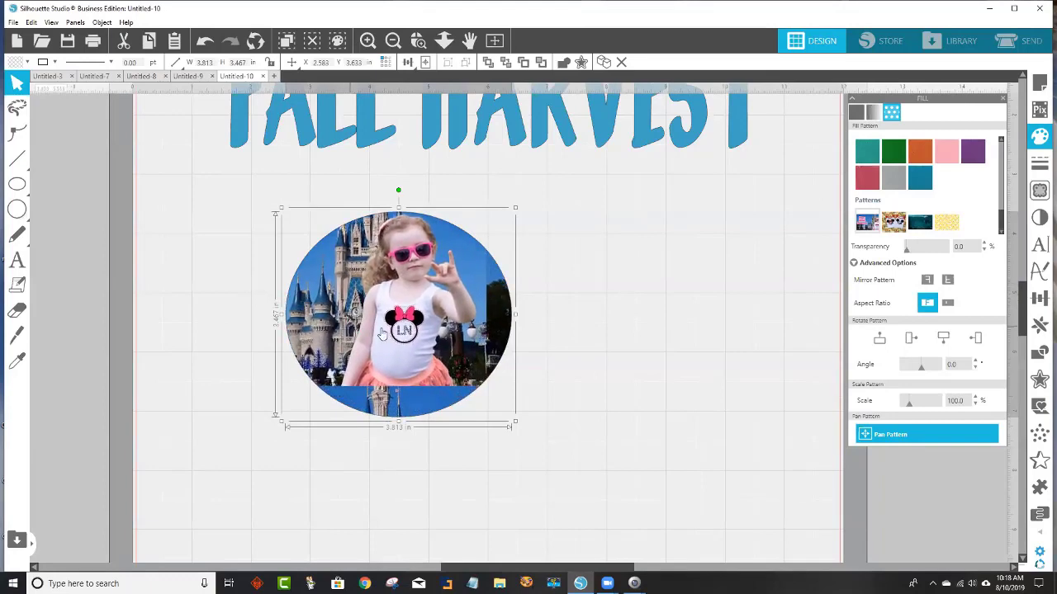
left_click_drag(396, 357, 392, 379)
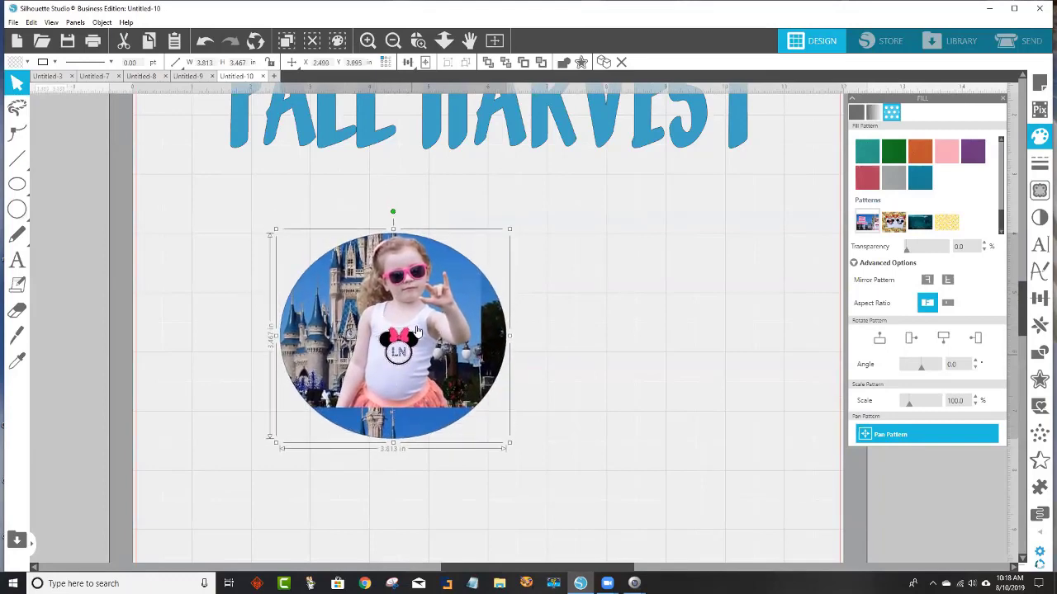
left_click(398, 330)
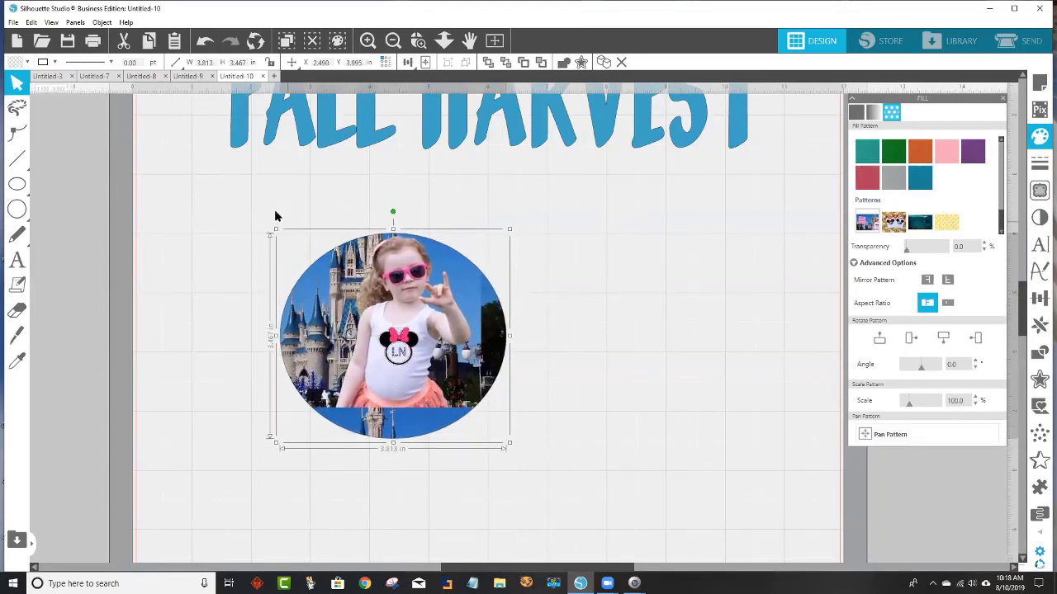
- Delete the photo-filled ellipse below FALL HARVEST and bring the FALL folder's fill patterns into view
left_click_drag(276, 217, 553, 440)
key("Delete")
scroll(653, 366, "up", 3)
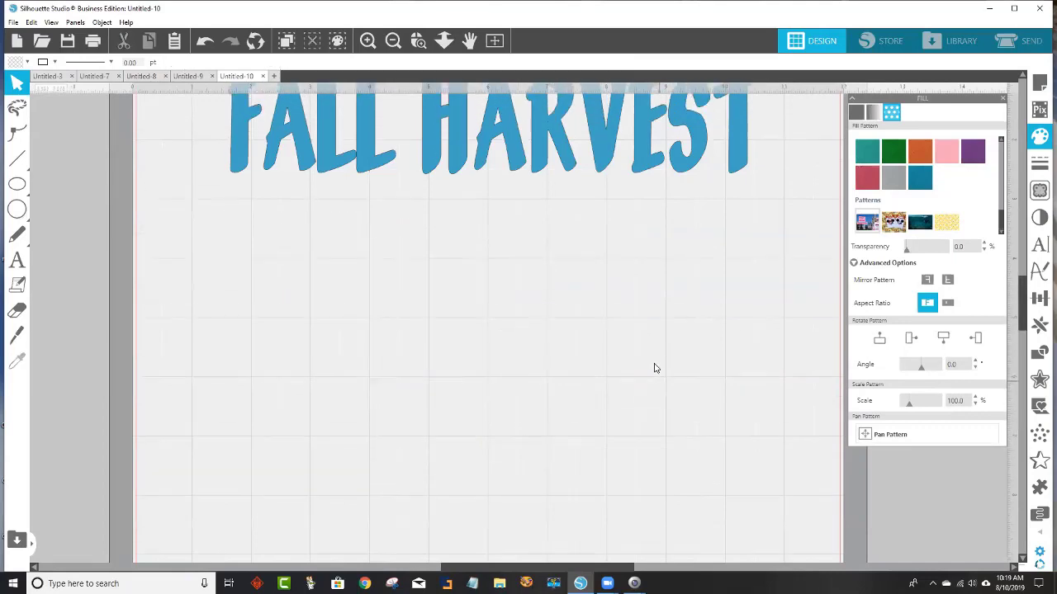
scroll(658, 359, "up", 1)
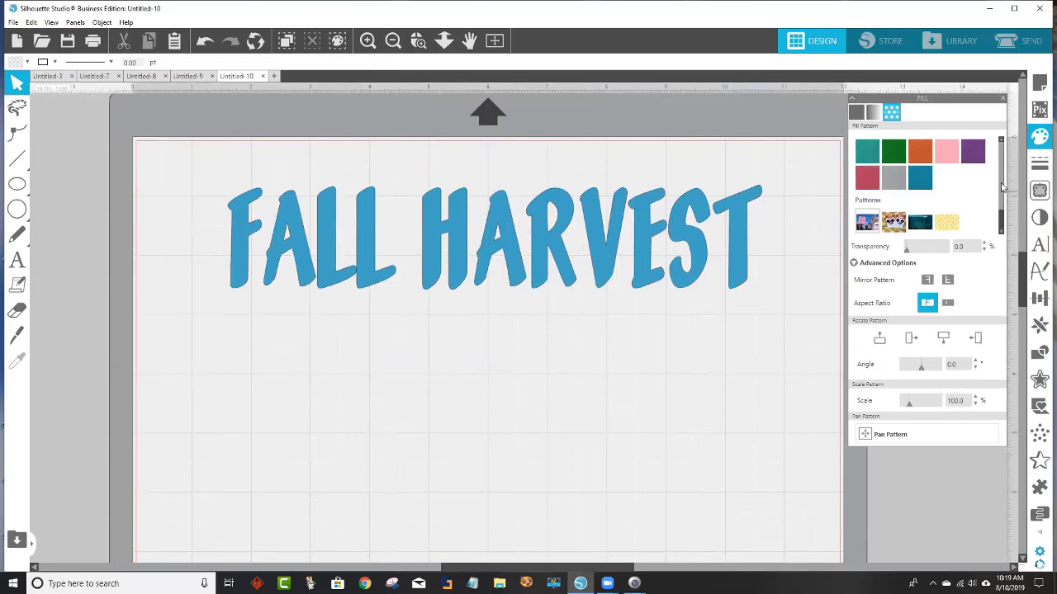
scroll(1004, 203, "down", 3)
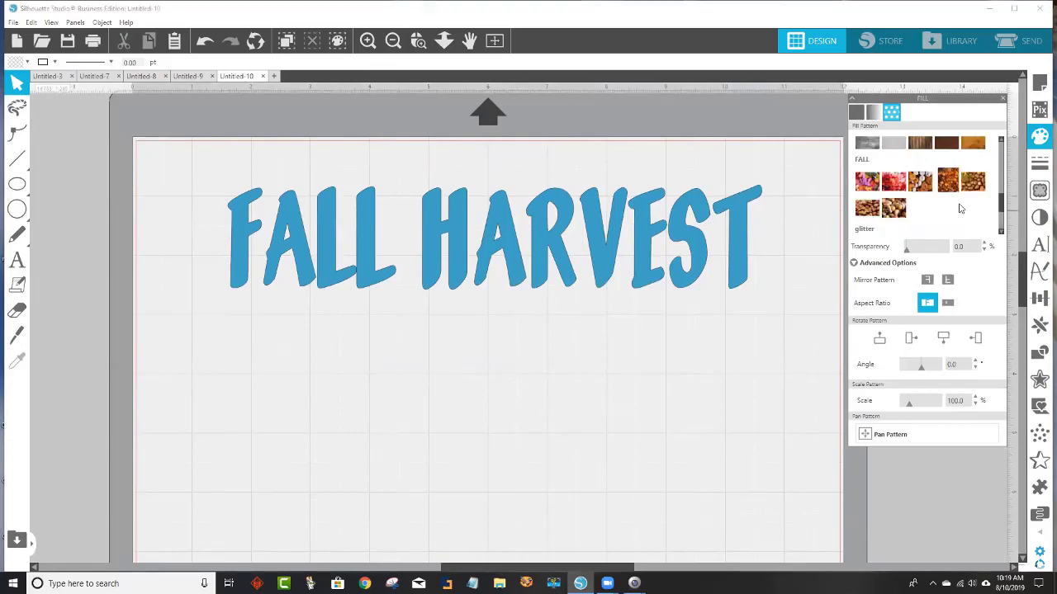
- Import the dreamcatcher book image into the library and move it from User Designs to the main Patterns folder
left_click(12, 25)
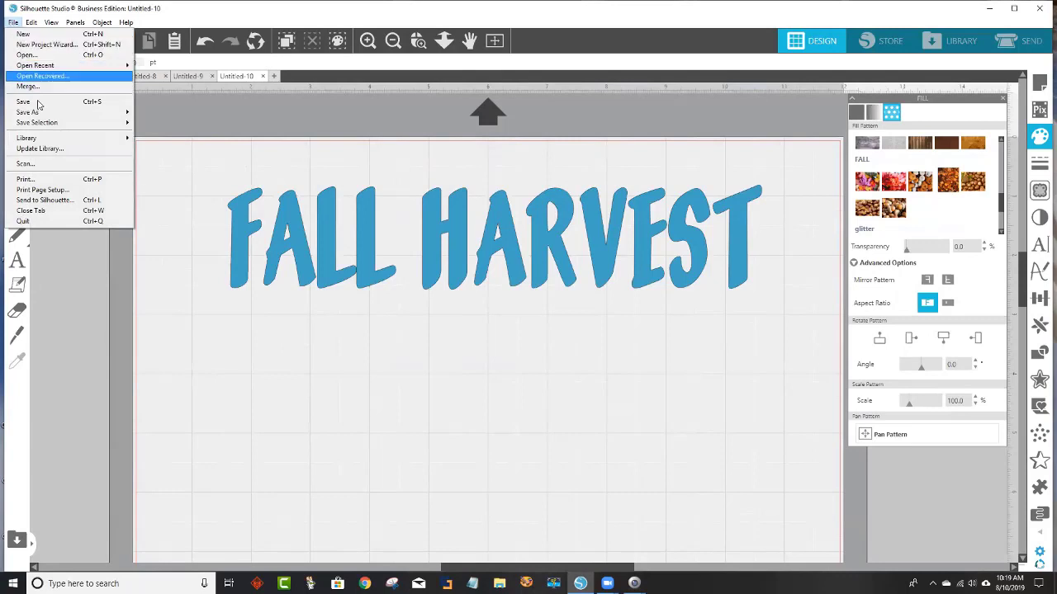
mouse_move(49, 140)
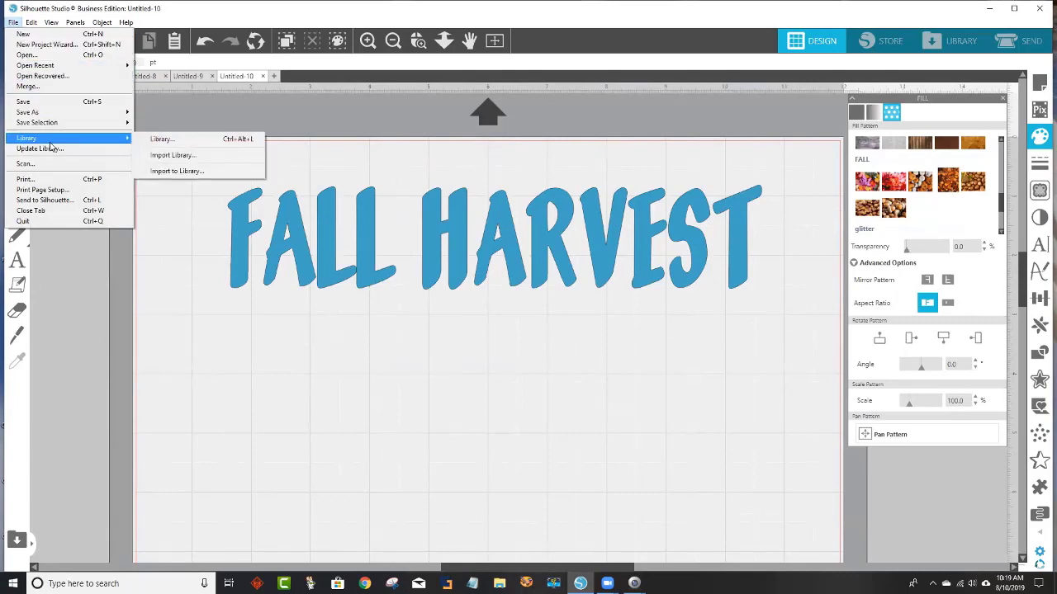
left_click(173, 172)
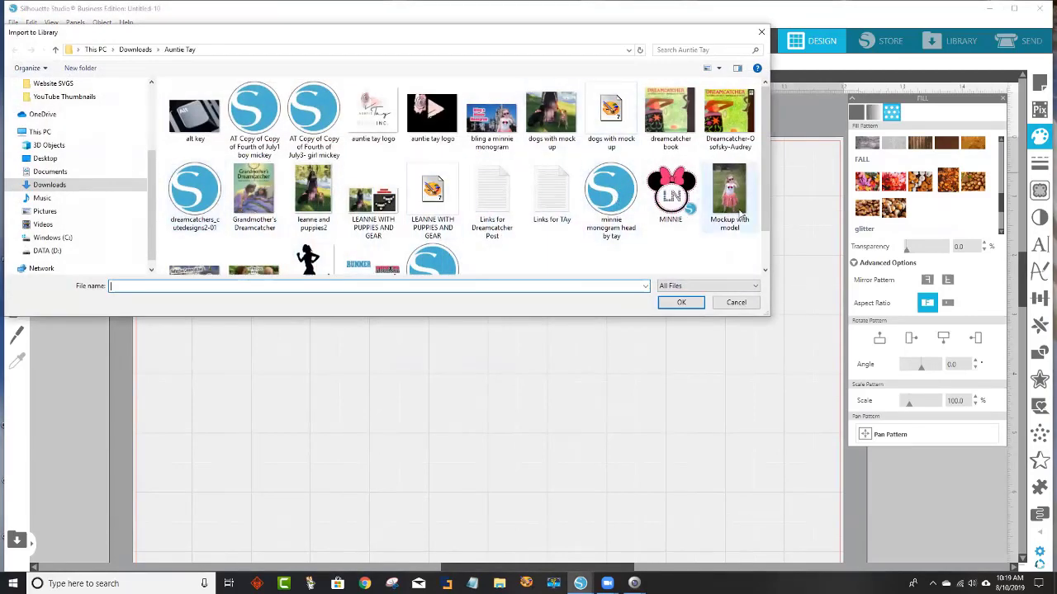
left_click(675, 115)
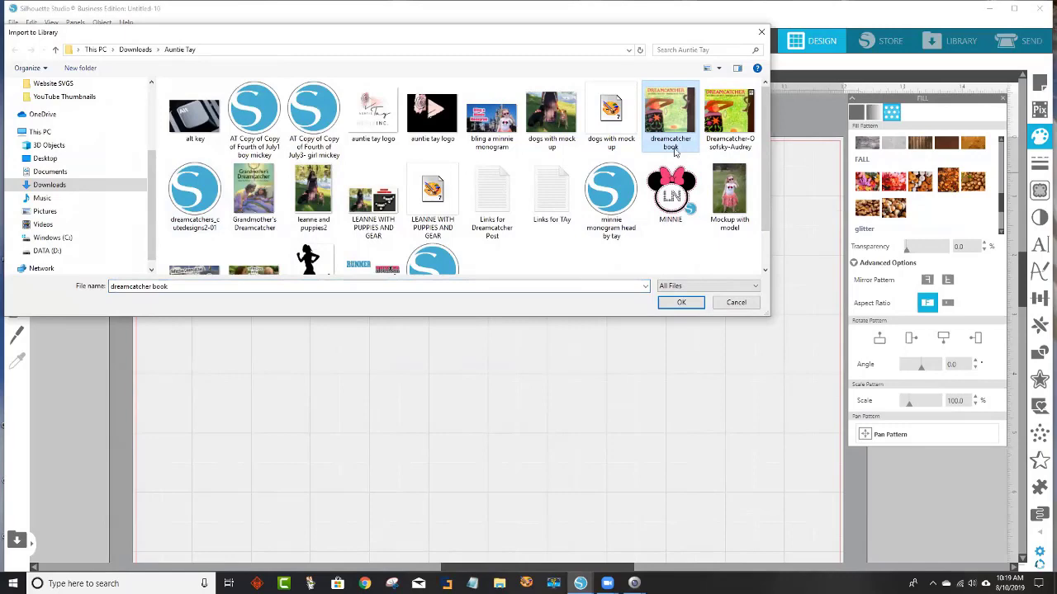
left_click(682, 302)
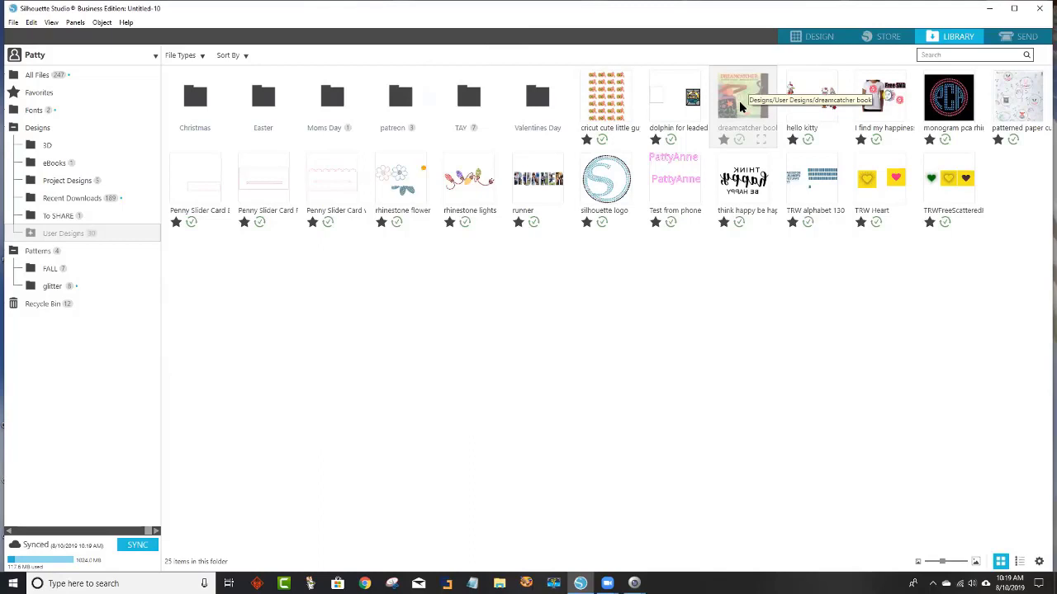
left_click_drag(738, 101, 43, 260)
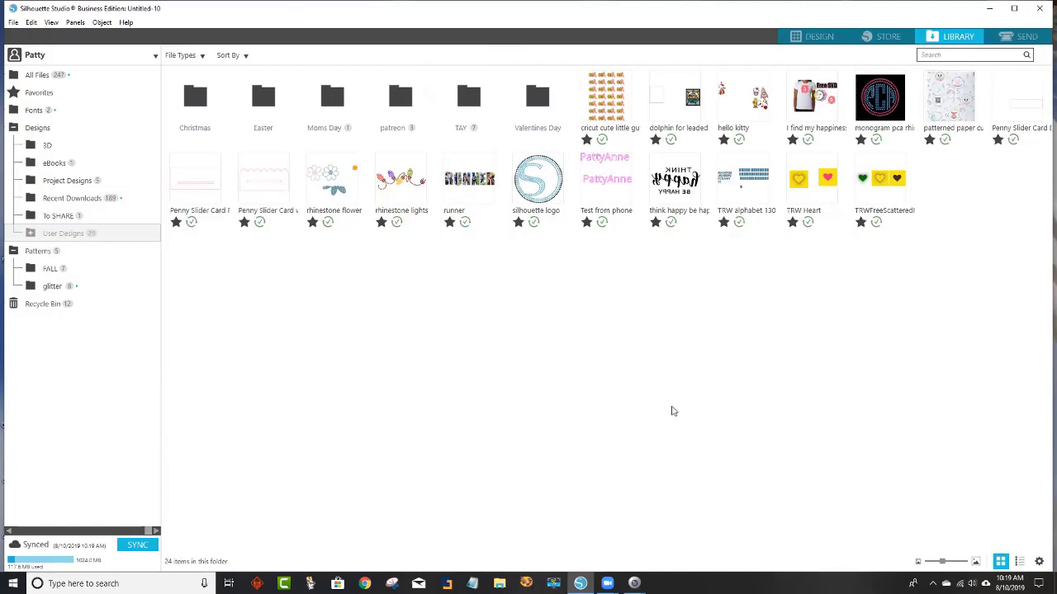
- Return to the design page, bring the main Patterns folder's fill patterns into view and select the FALL HARVEST text
left_click(817, 37)
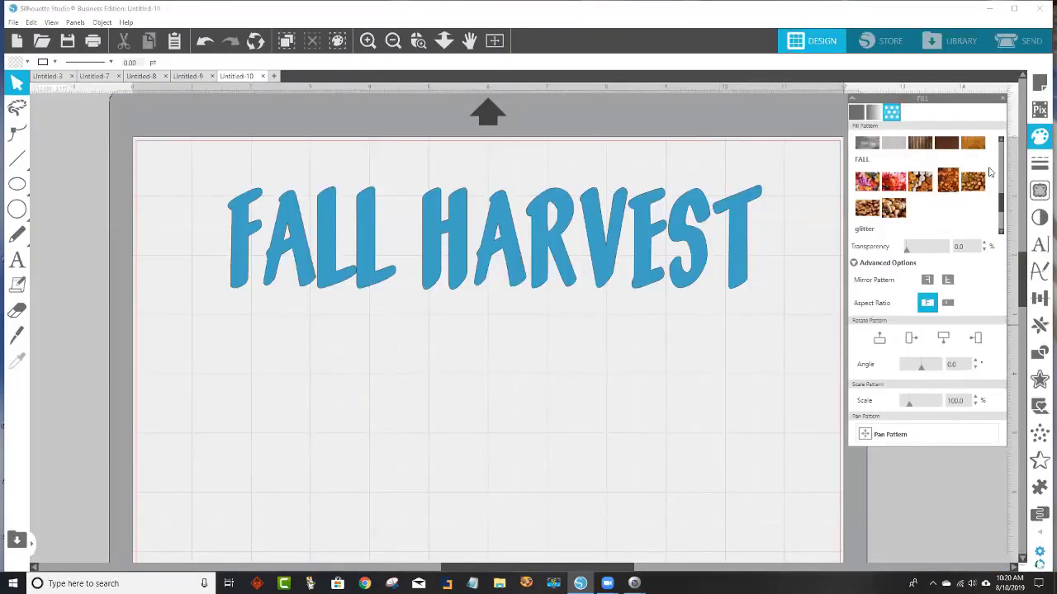
left_click_drag(1004, 206, 1004, 225)
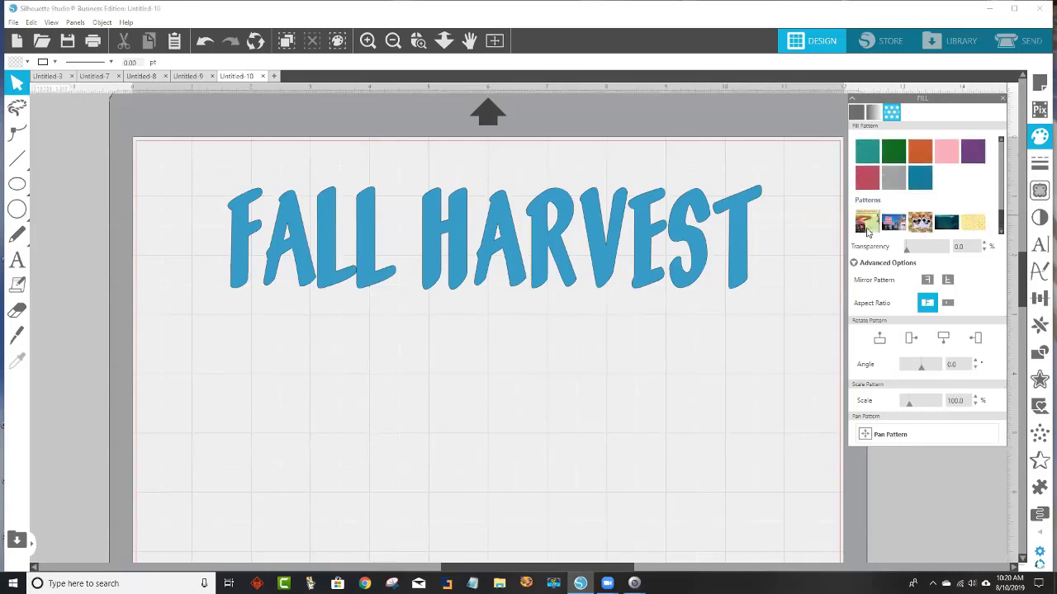
left_click(242, 286)
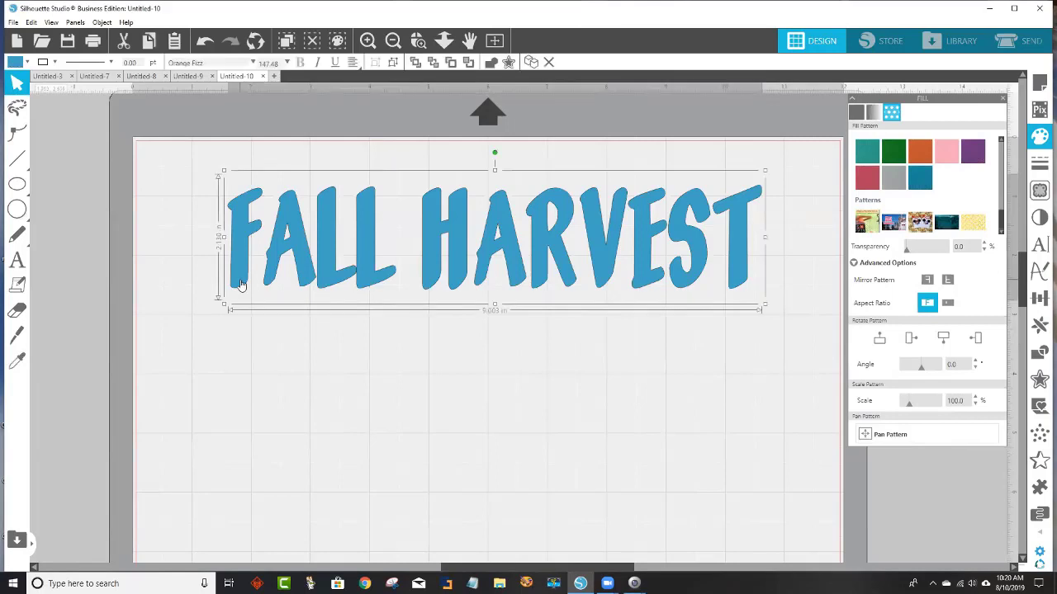
- Draw a ring about 3.31 in across below FALL HARVEST and fill it with the dreamcatcher book pattern
left_click(17, 209)
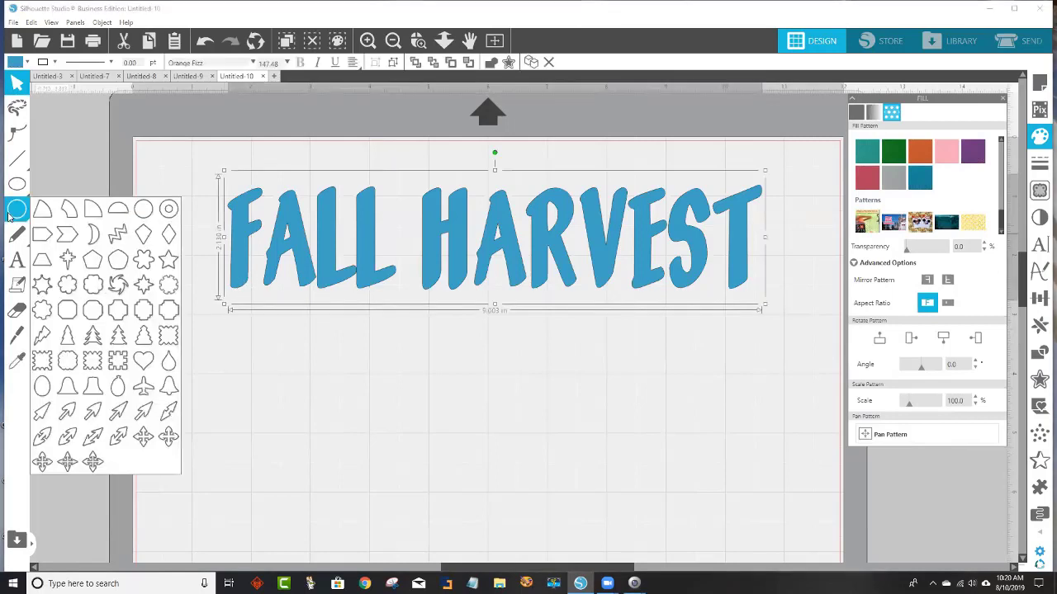
left_click(168, 209)
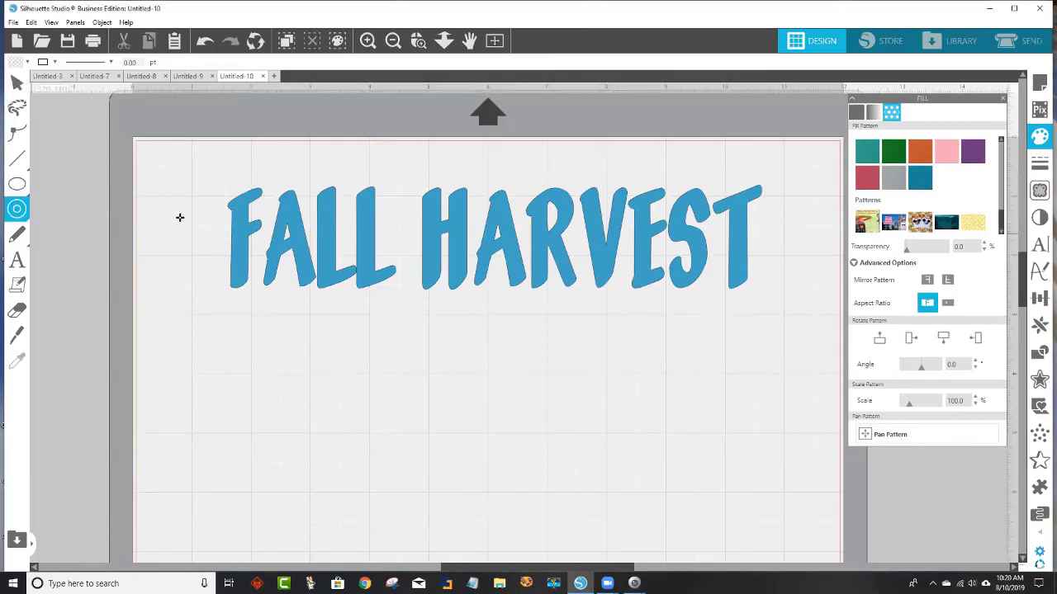
left_click_drag(333, 341, 576, 473)
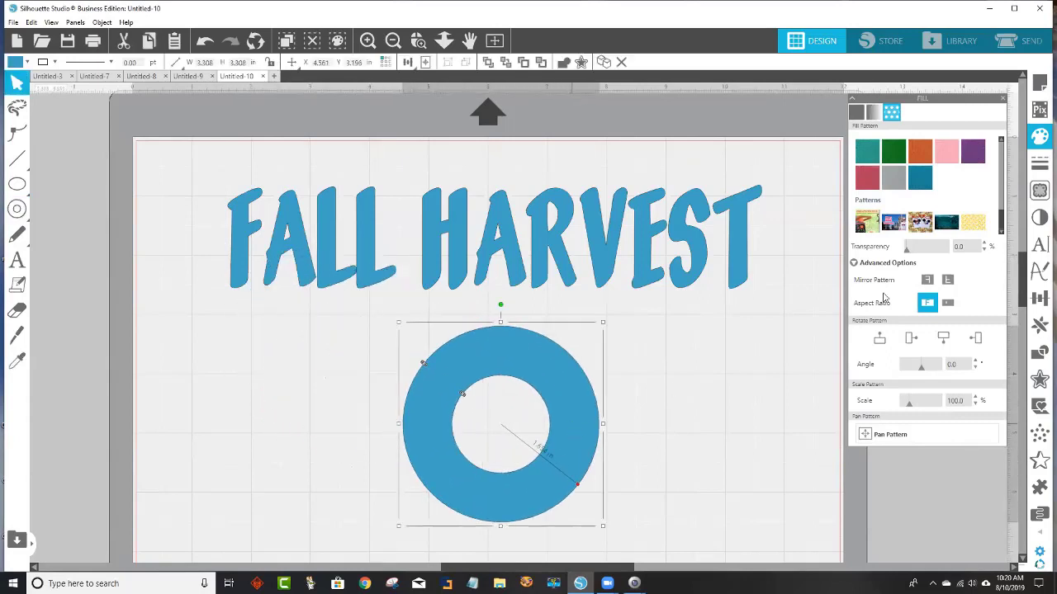
left_click(869, 223)
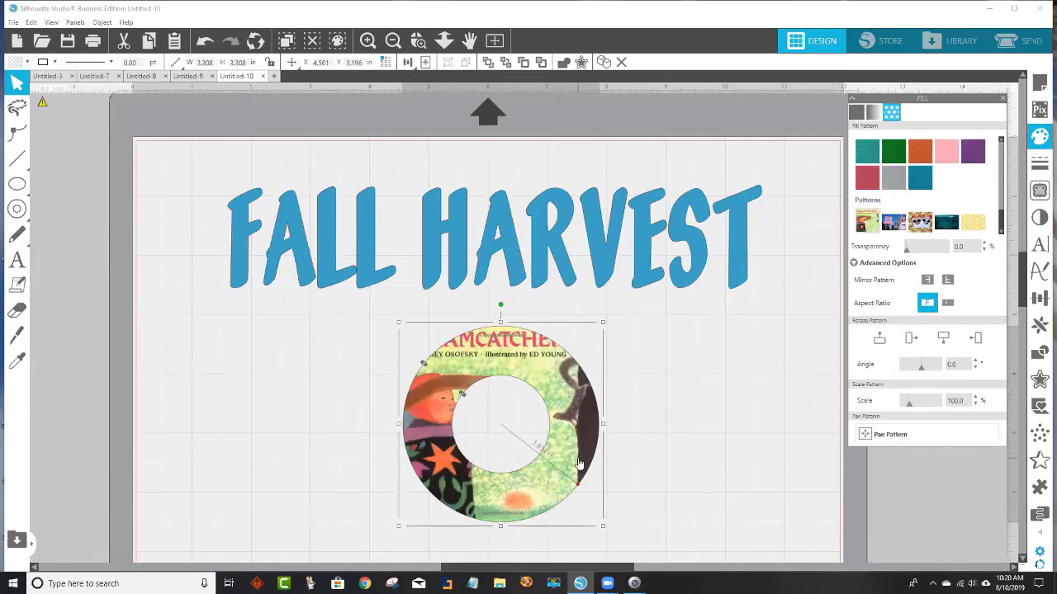
- Delete the ring filled with the dreamcatcher book pattern
left_click(648, 481)
left_click(562, 470)
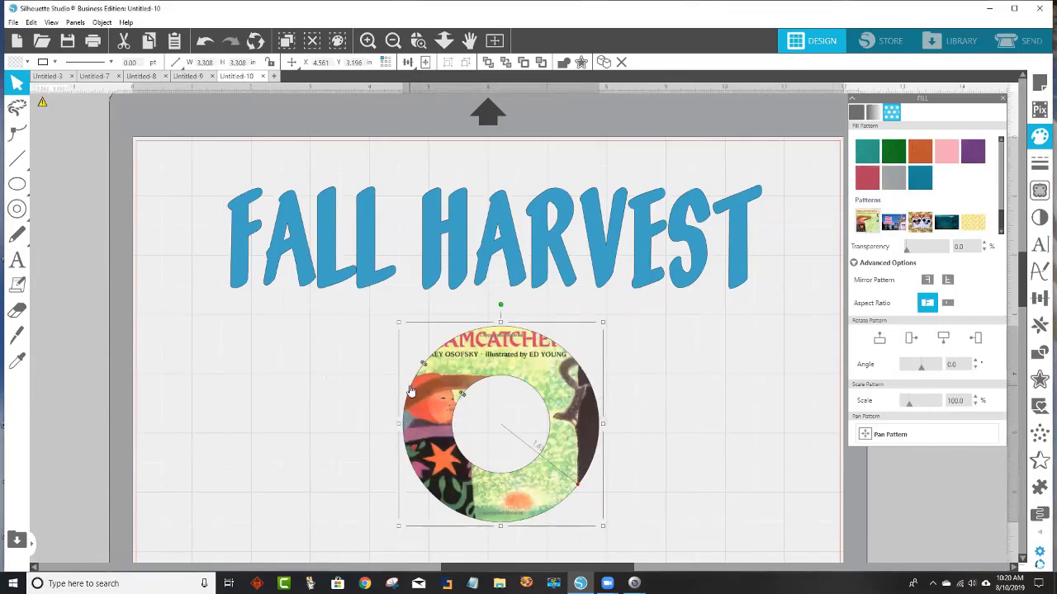
key("Delete")
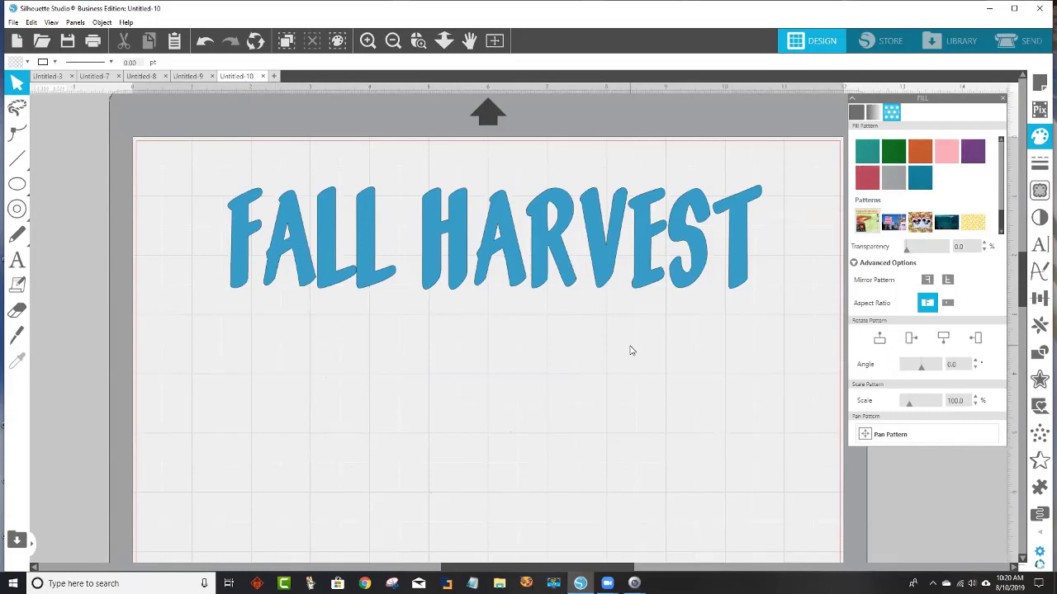
- Ungroup the FALL HARVEST text into individual letters and select only the F
left_click(247, 248)
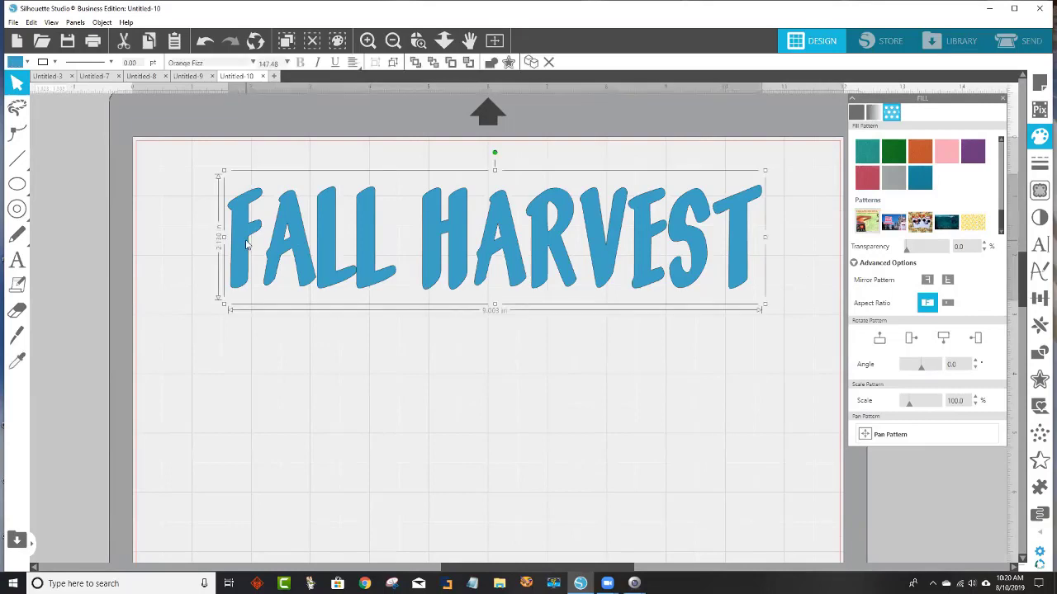
right_click(247, 247)
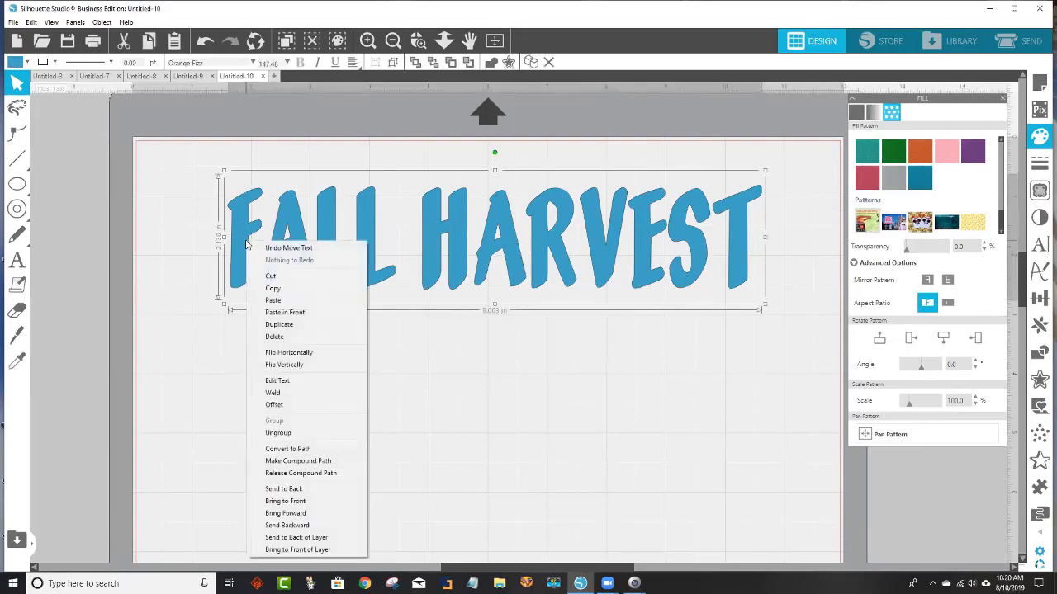
left_click(323, 433)
left_click(247, 300)
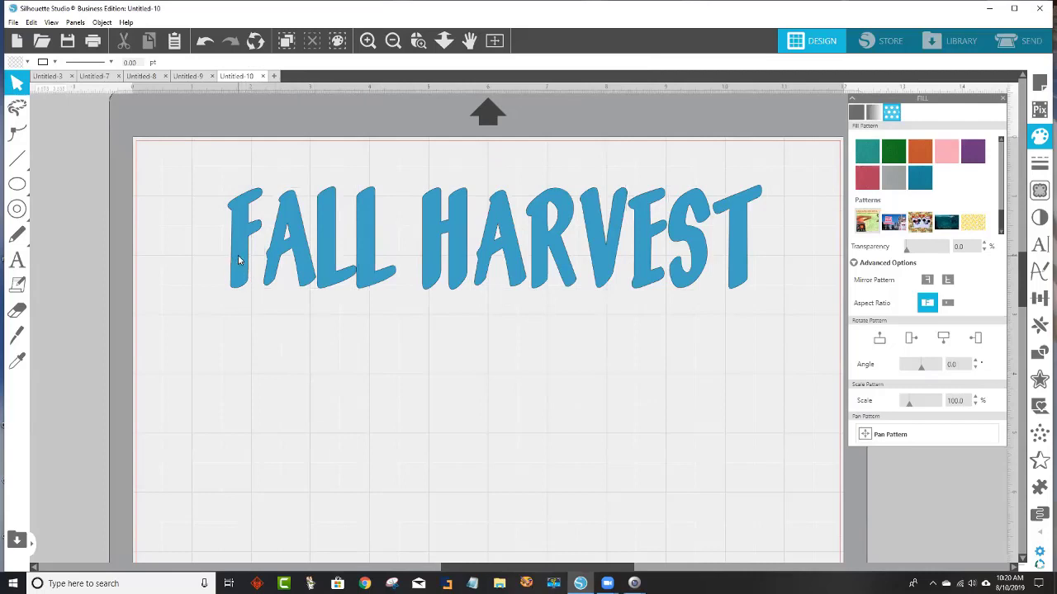
left_click(238, 261)
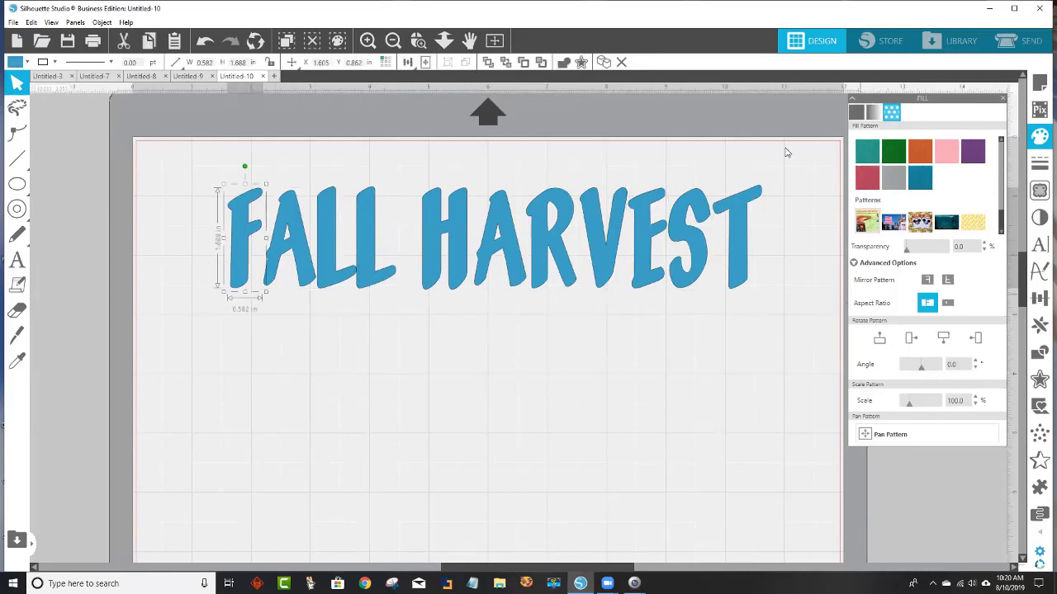
- Try a solid light orange fill and a blue-to-white gradient on the letter F
left_click(1002, 99)
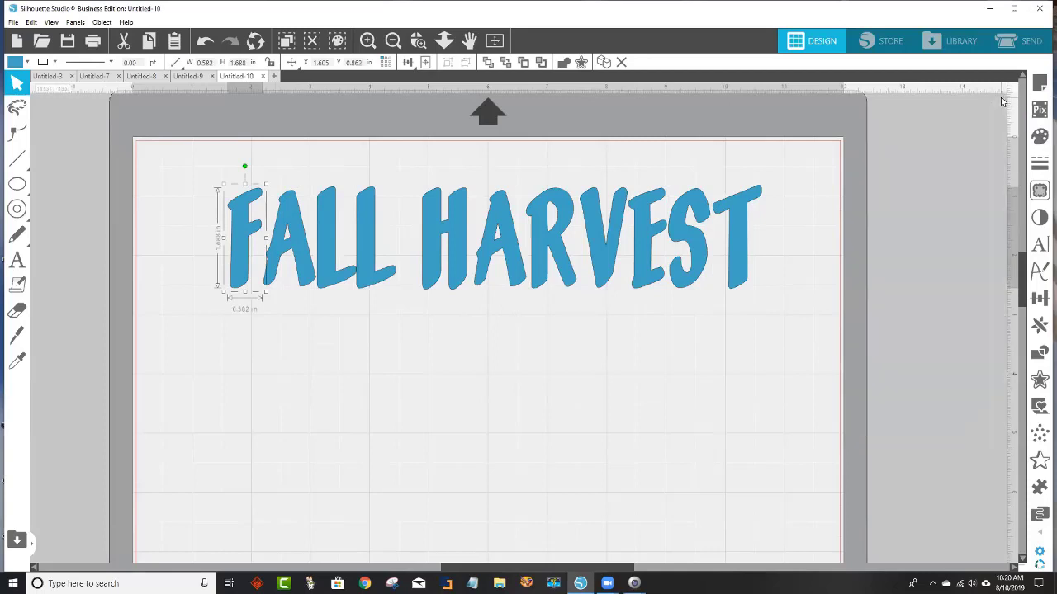
left_click(1039, 138)
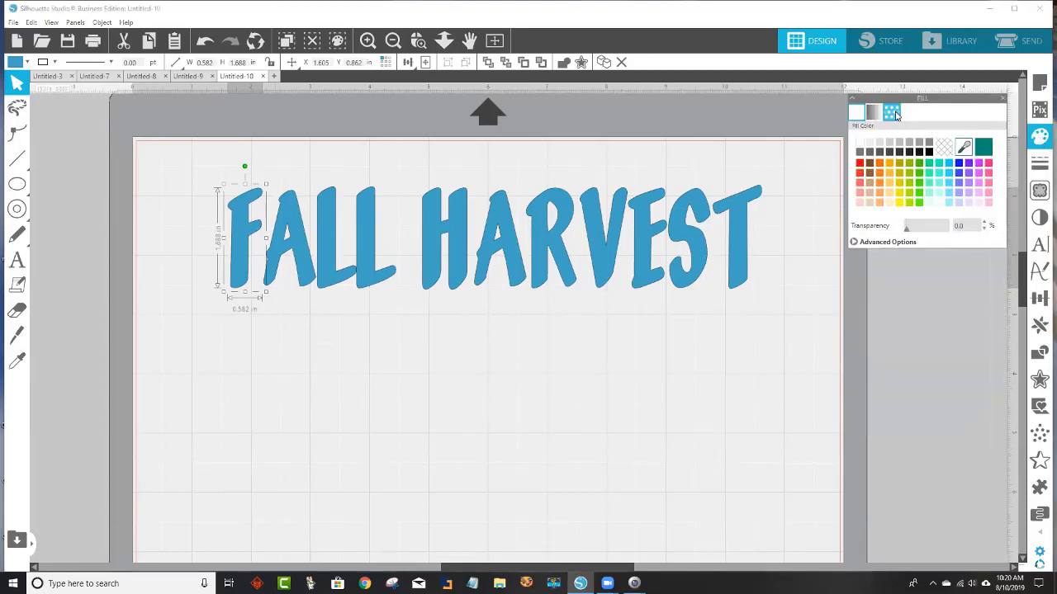
left_click(889, 174)
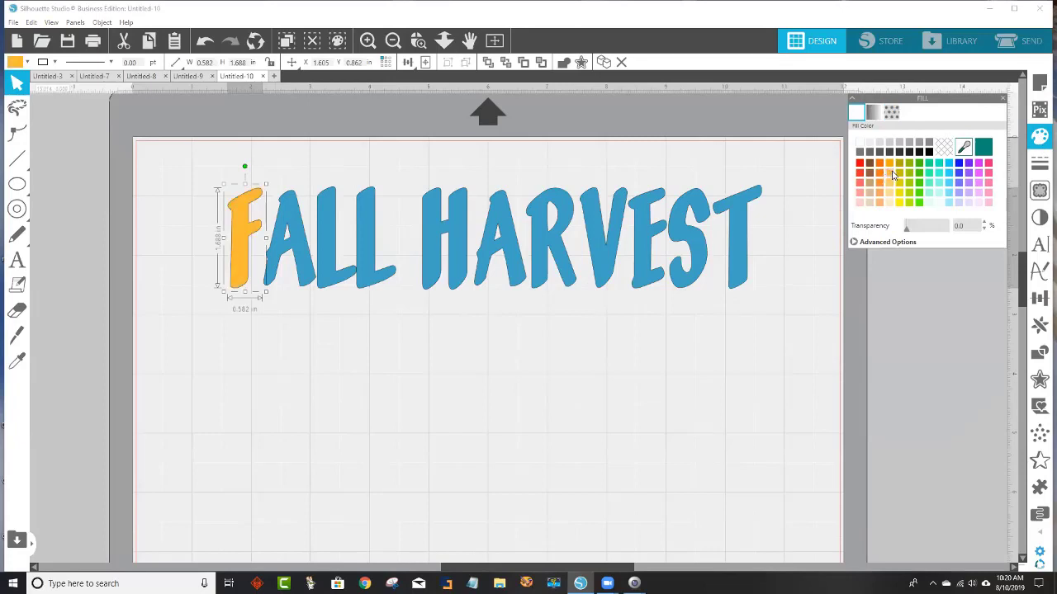
left_click(873, 112)
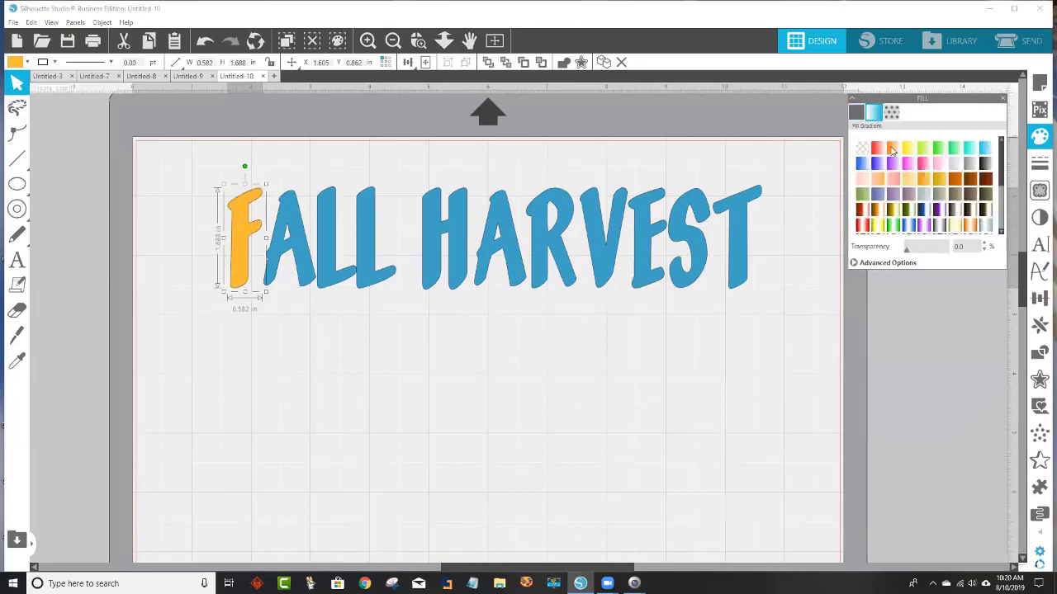
left_click(924, 212)
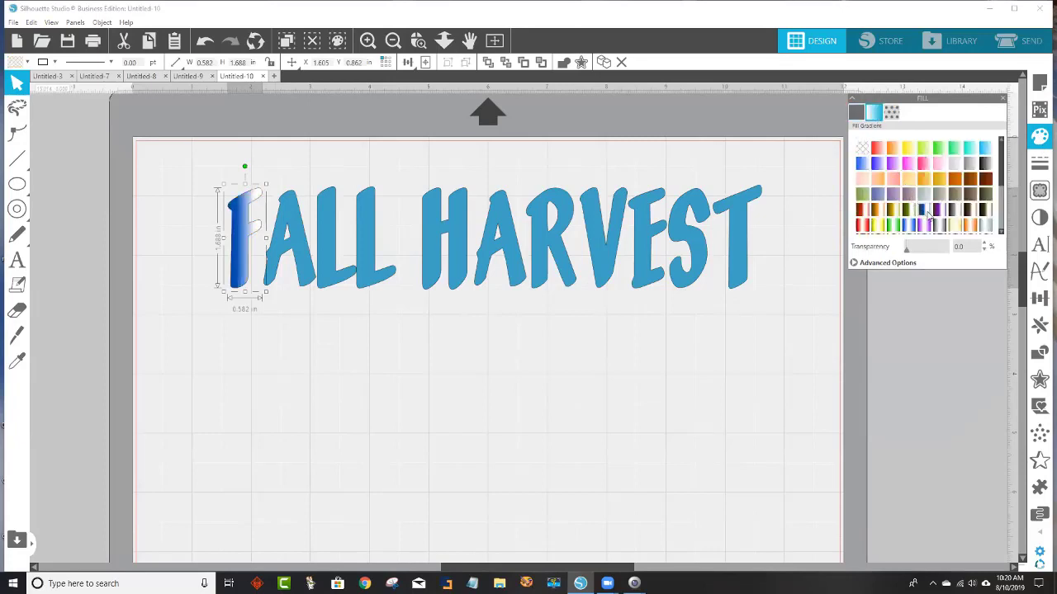
- Using the FALL folder's patterns, fill the F with the multicoloured pink and yellow leaves and FALL's A with the red leaves
left_click(892, 112)
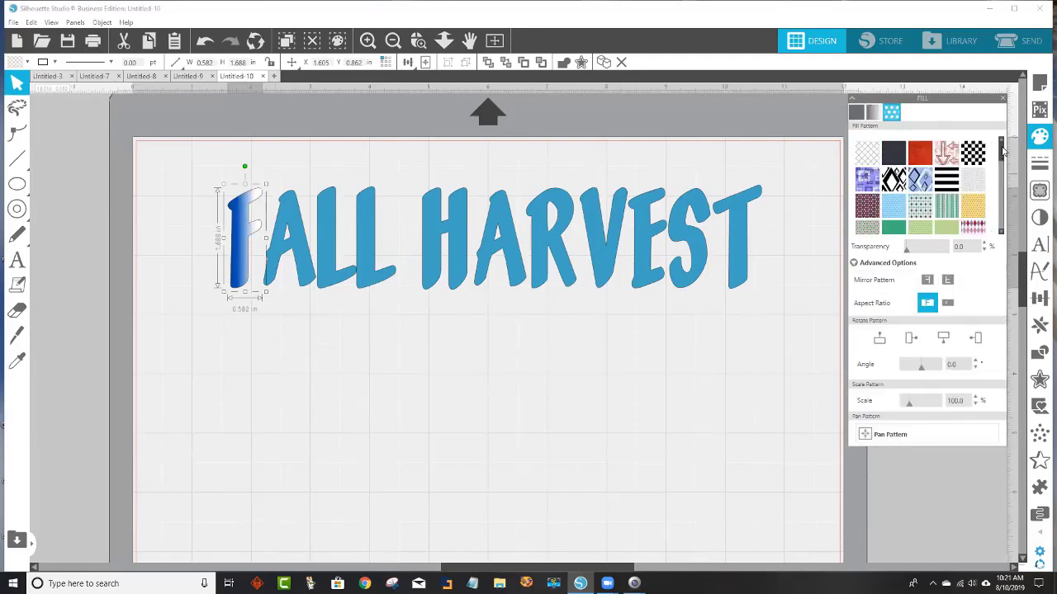
left_click_drag(1003, 149, 1007, 202)
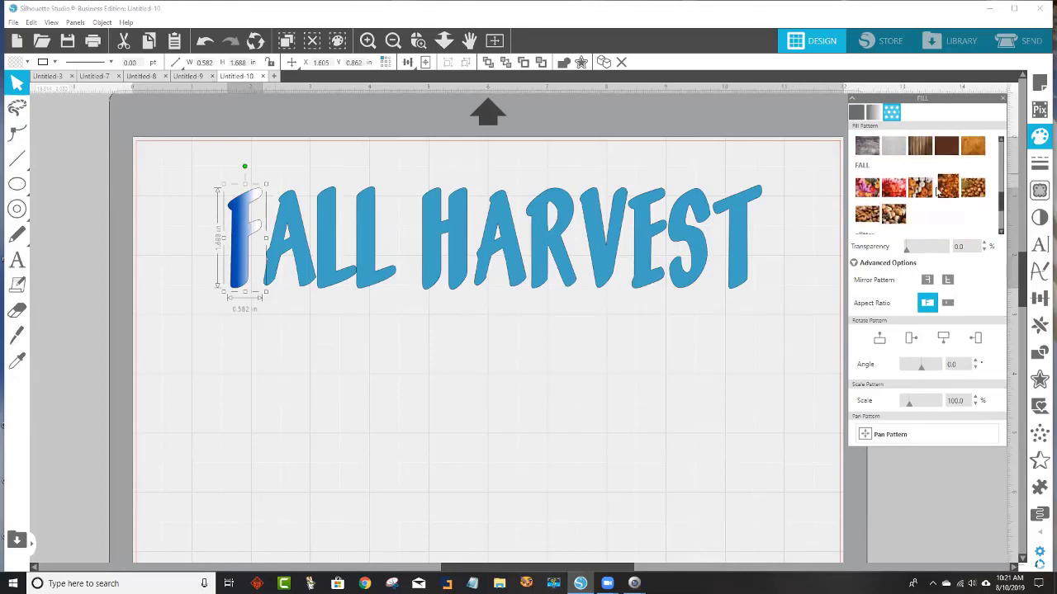
left_click(866, 189)
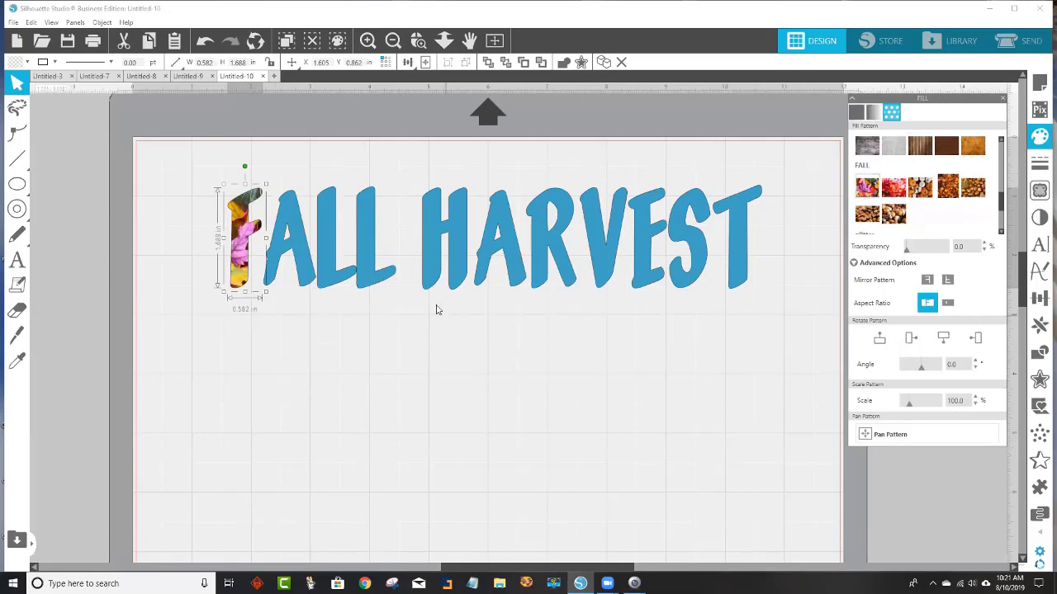
left_click(307, 279)
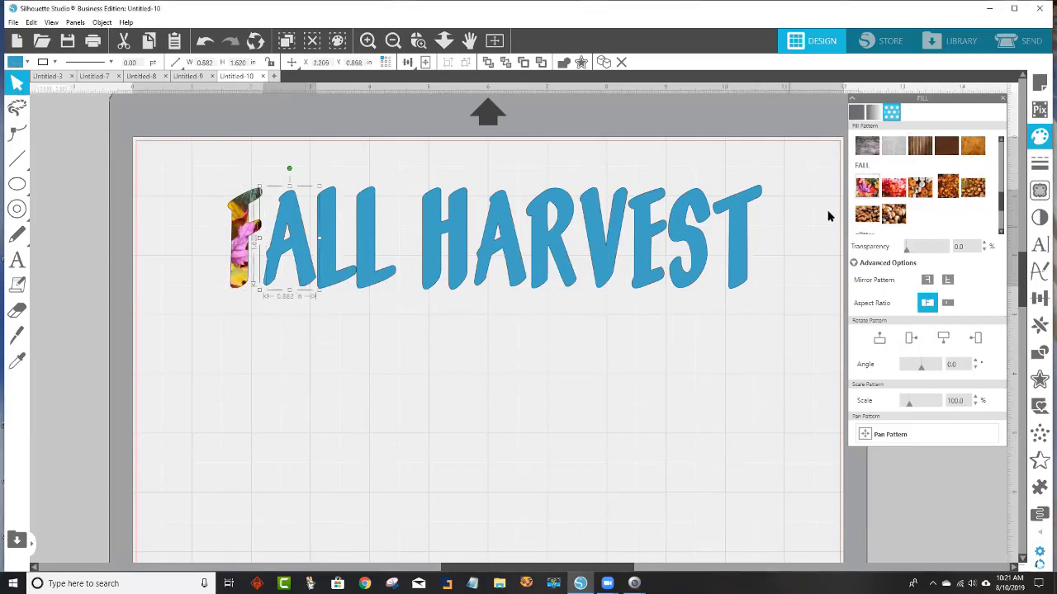
left_click(892, 189)
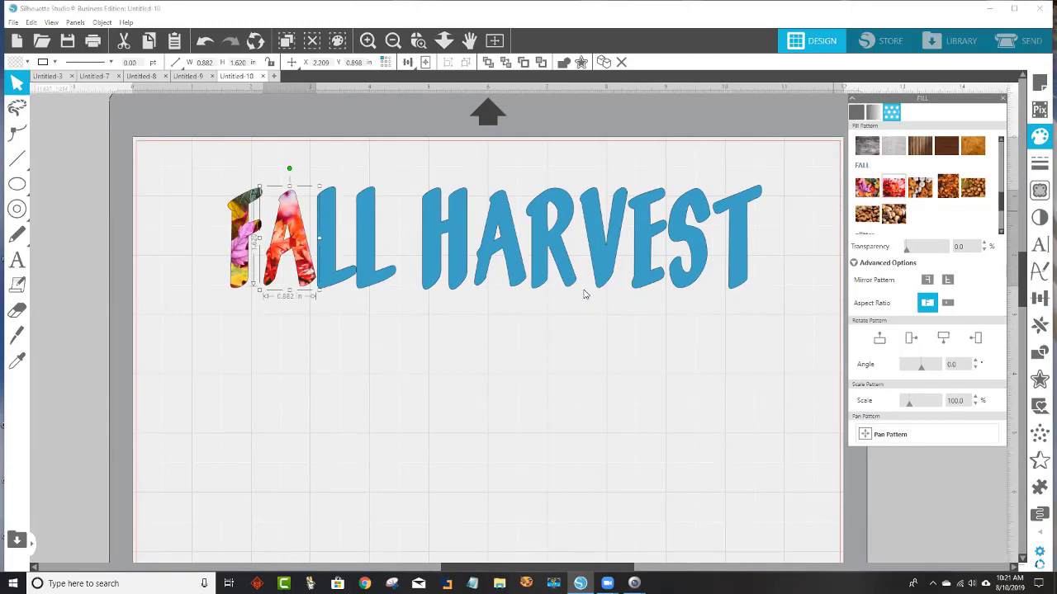
- Fill the first L of FALL with the FALL folder's third pattern and the second L with its orange-brown fallen leaves pattern
left_click(329, 264)
left_click(920, 188)
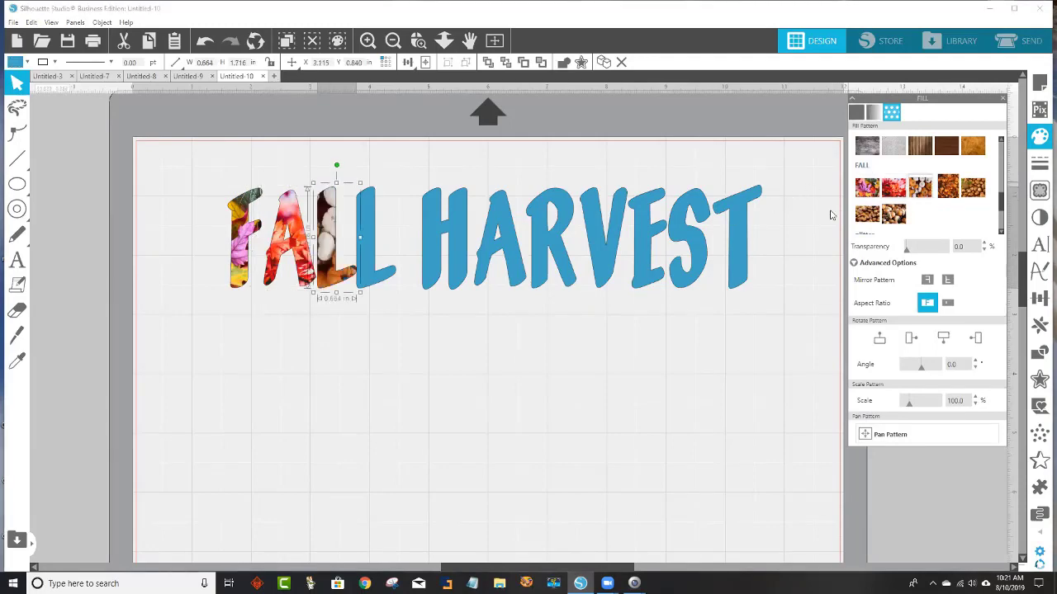
left_click(382, 283)
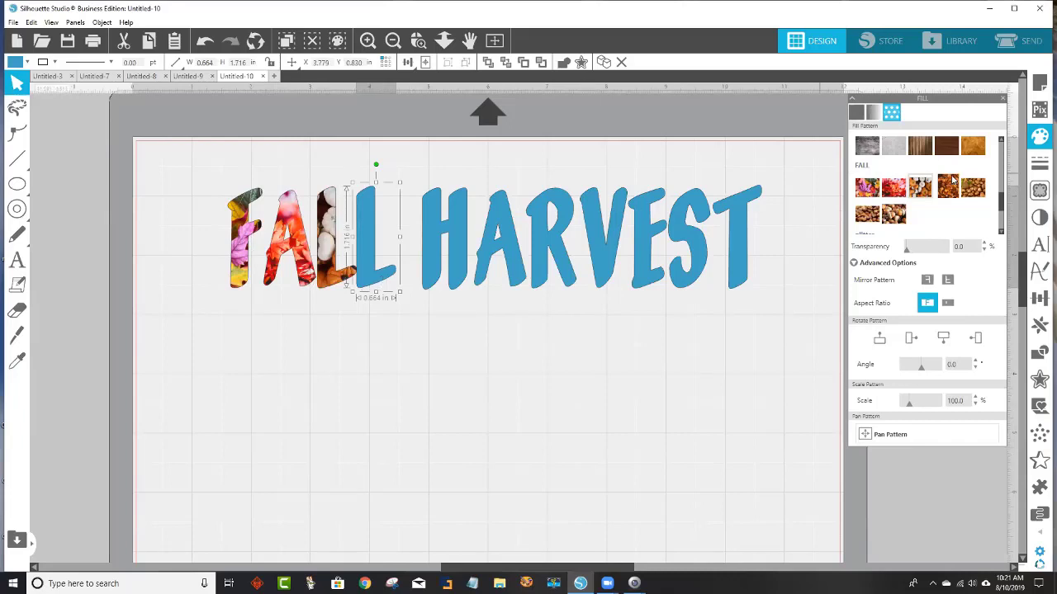
left_click(948, 187)
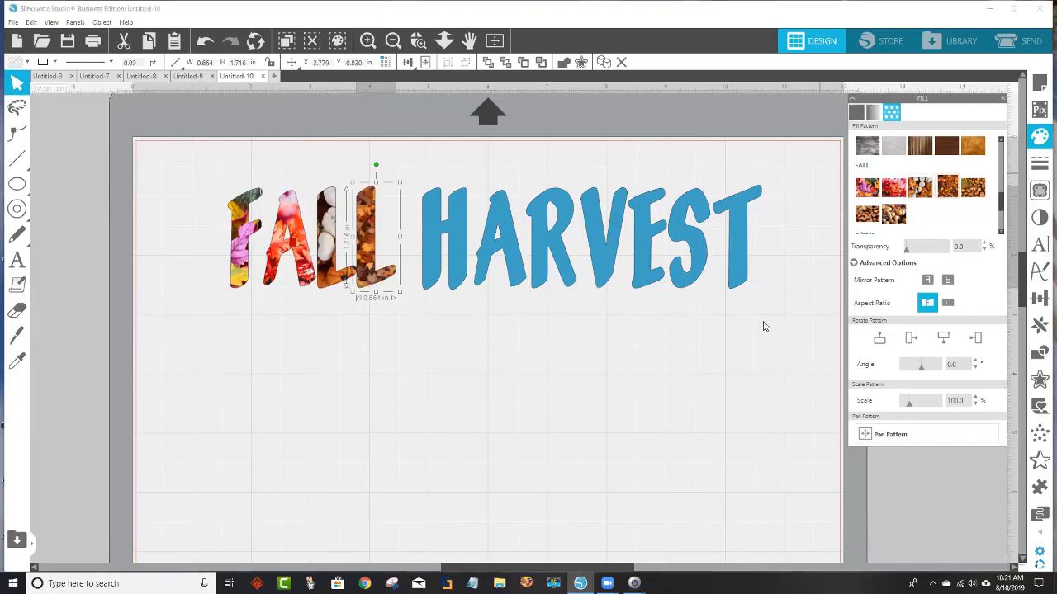
- Fill the H of HARVEST with the FALL folder's large acorn pattern, panned to the right and scaled to 69%
left_click(435, 272)
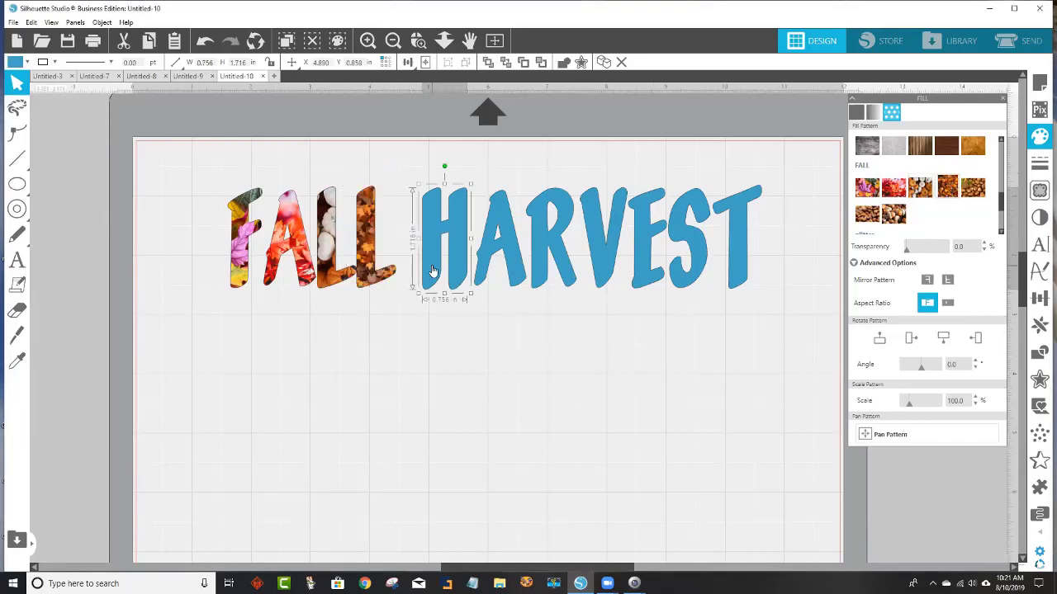
left_click(894, 217)
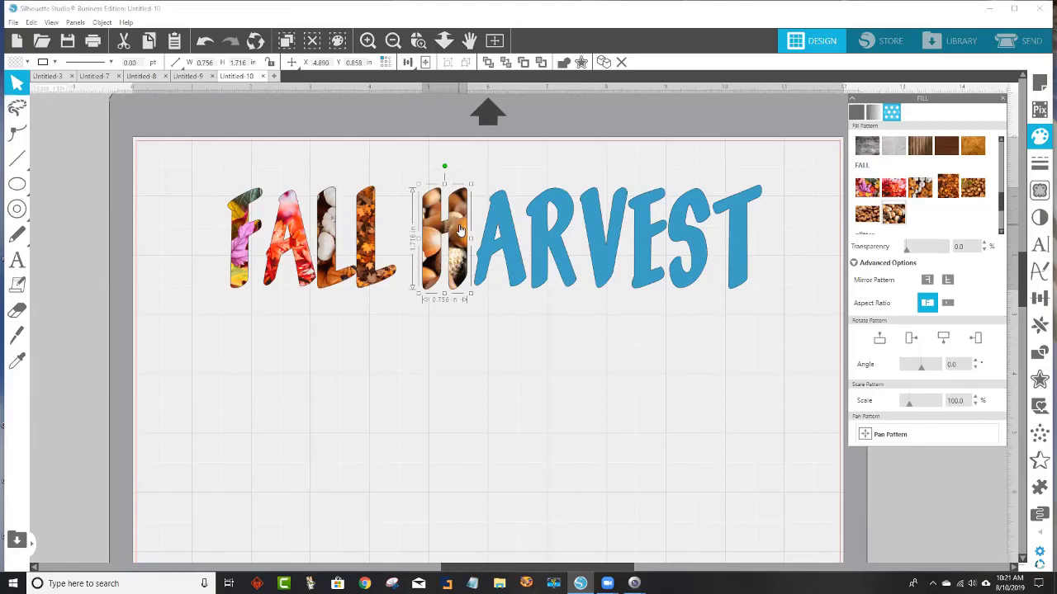
left_click(895, 437)
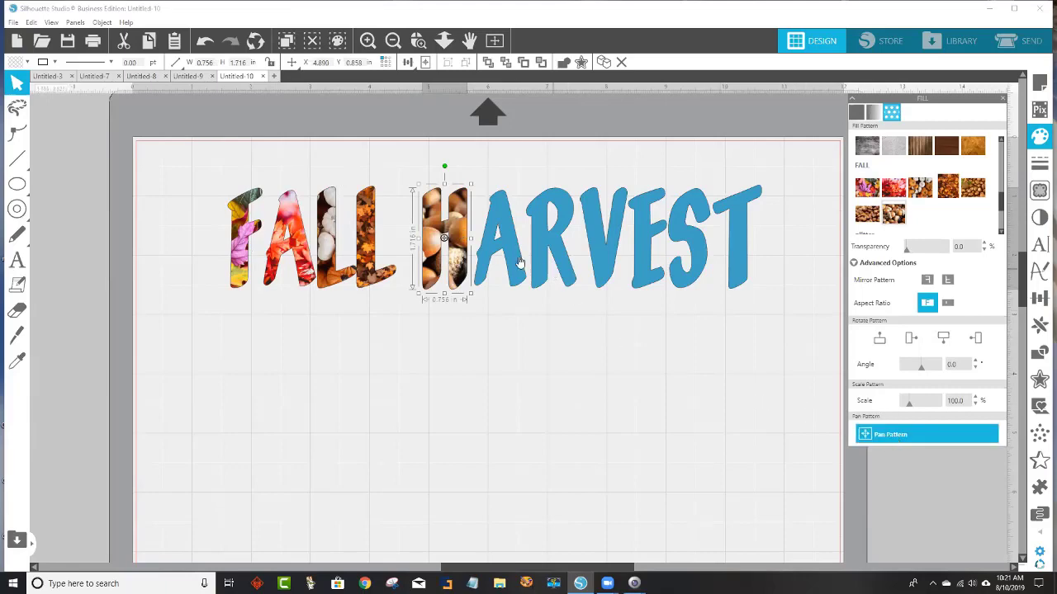
left_click_drag(444, 237, 476, 243)
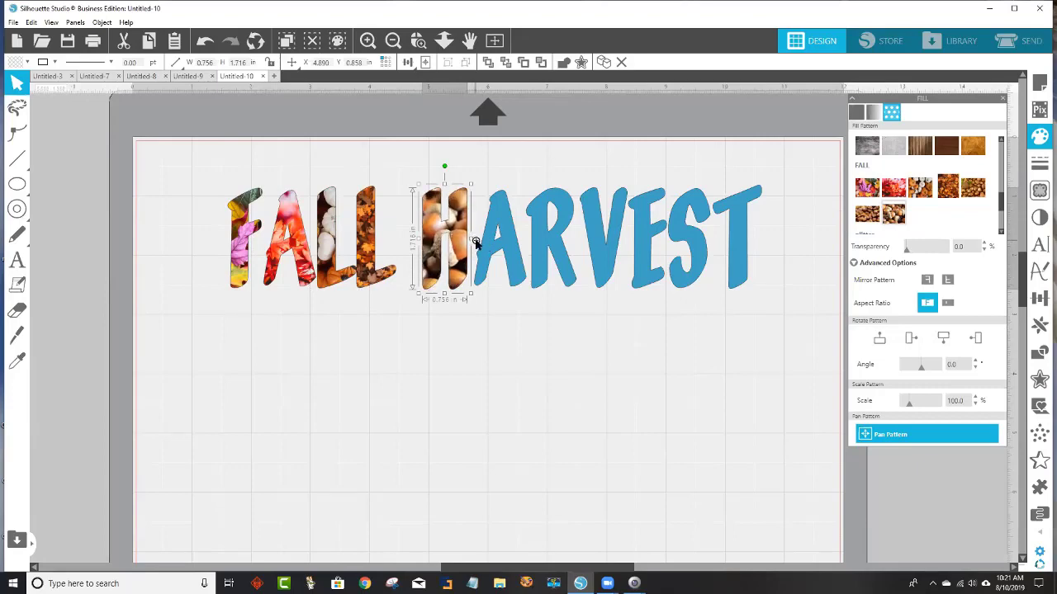
left_click(898, 427)
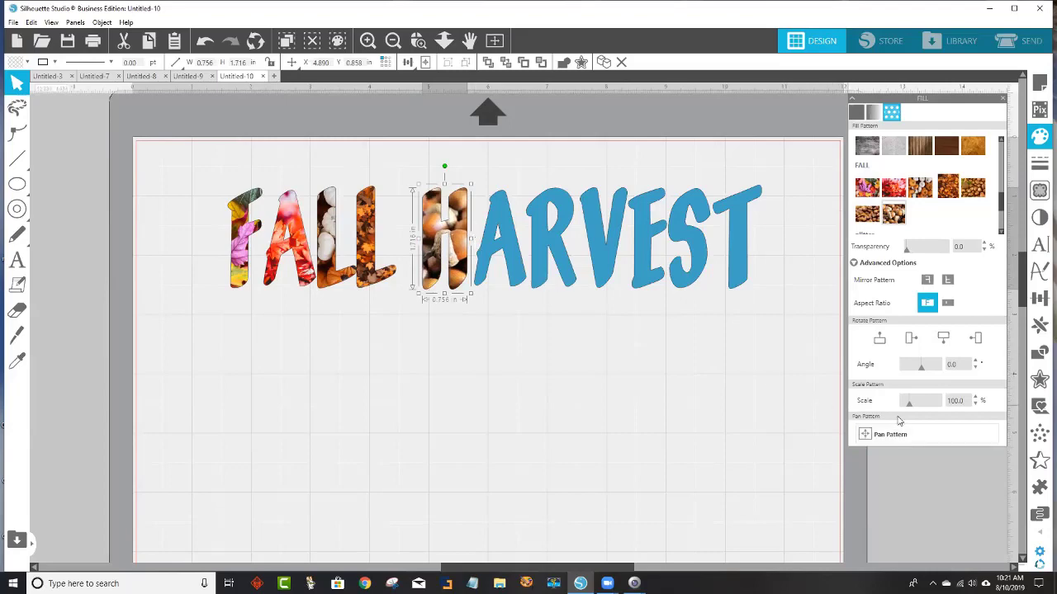
left_click_drag(909, 408, 907, 403)
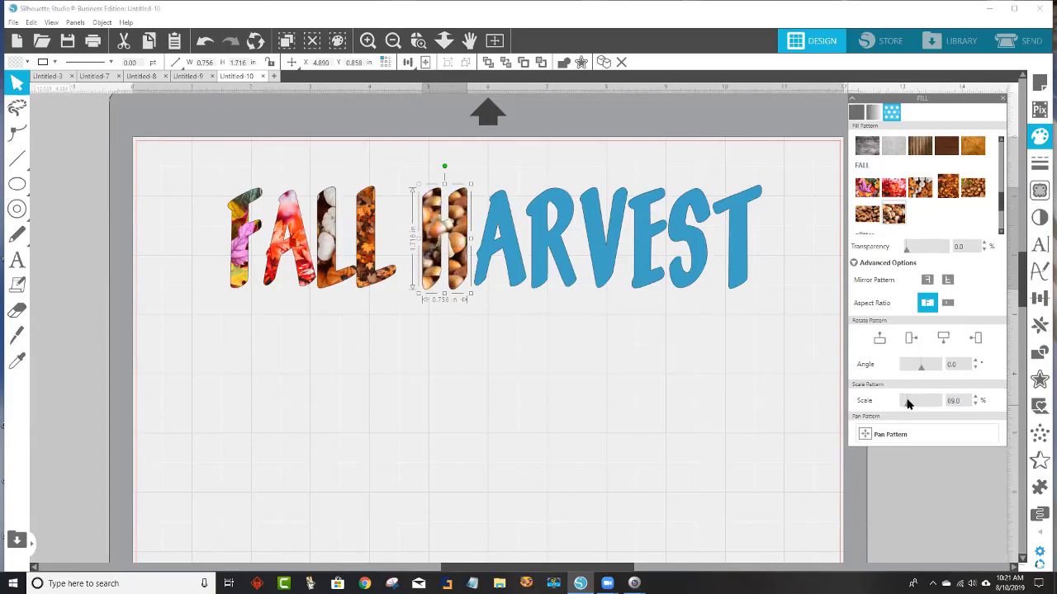
left_click(562, 300)
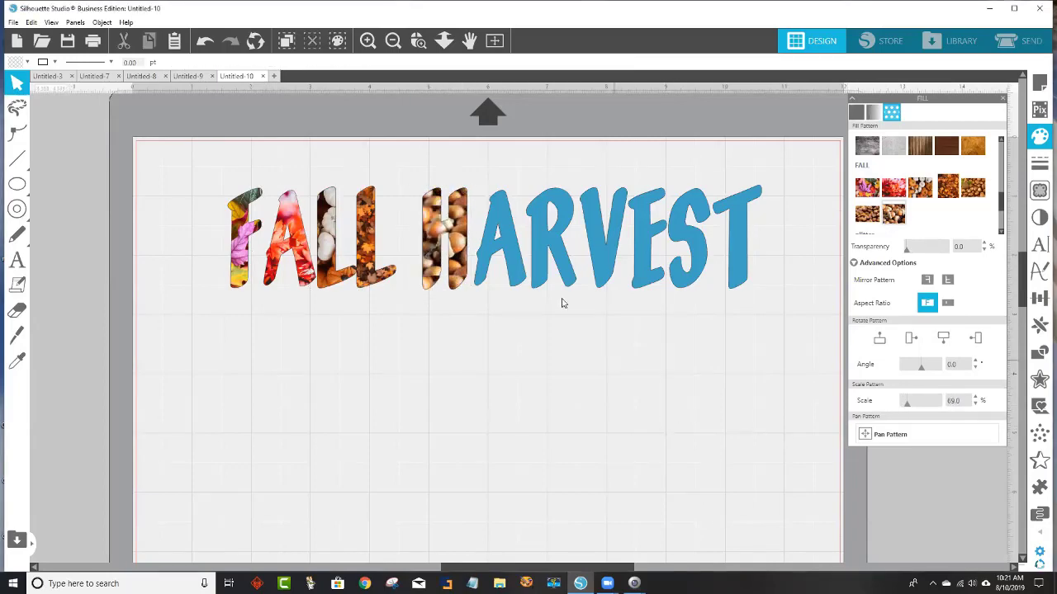
- Fill the A of HARVEST with the red leaves pattern from the FALL folder
left_click(513, 270)
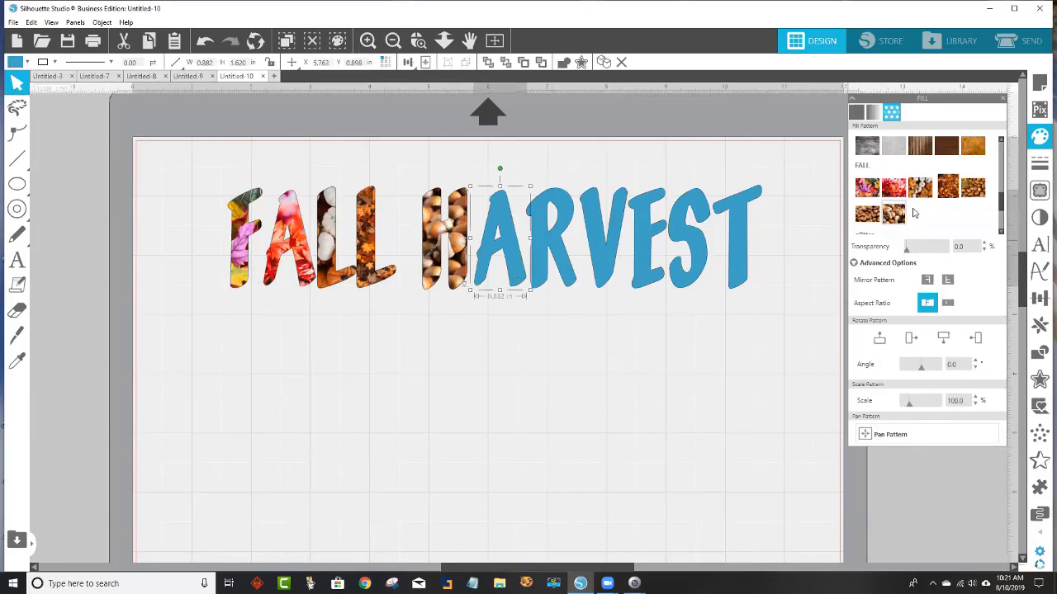
left_click(893, 188)
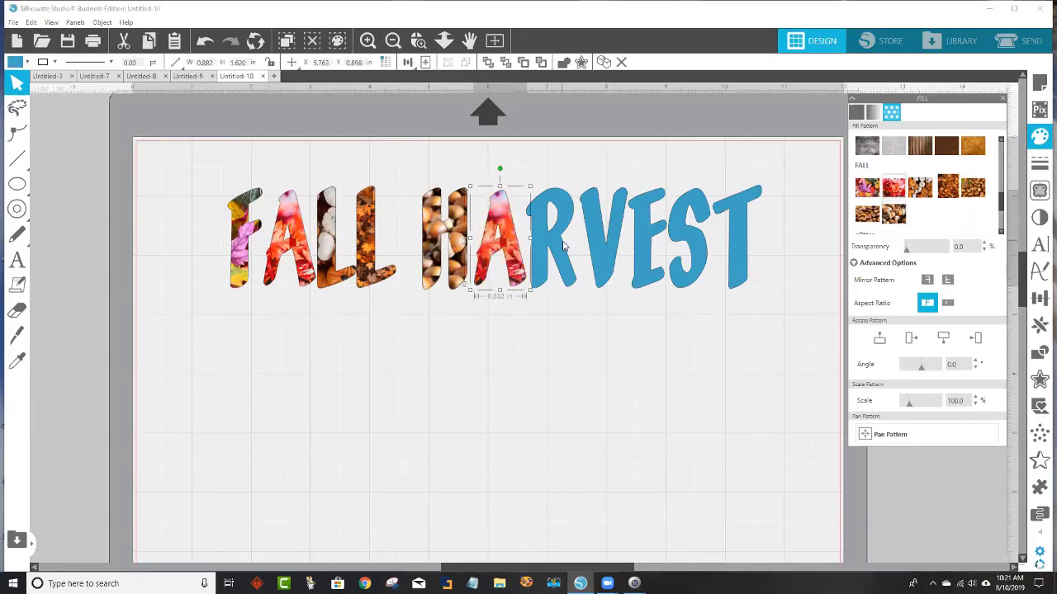
- Fill the R of HARVEST with the FALL folder's orange-brown fallen leaves pattern and the V with its third pattern
left_click(566, 244)
left_click(948, 188)
left_click(617, 252)
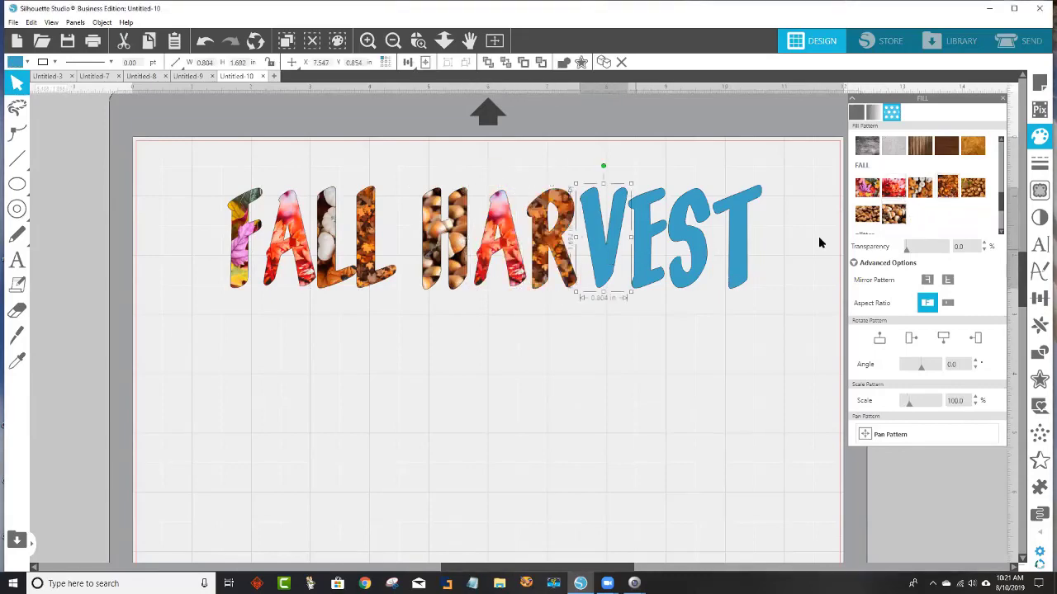
left_click(922, 190)
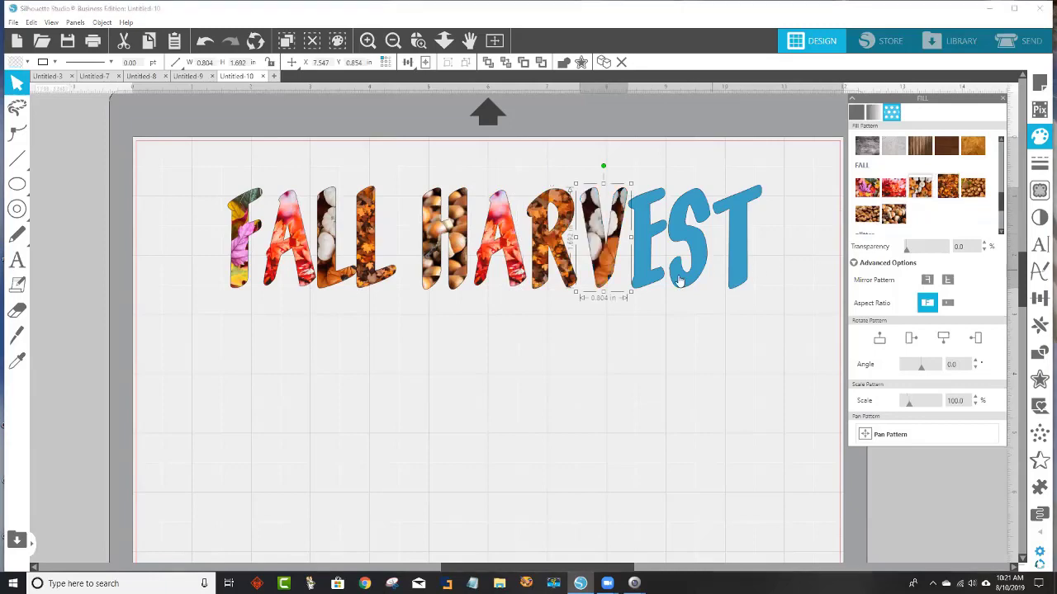
- Fill the E of HARVEST with the FALL folder's last pattern and the S with its multicoloured pink and yellow leaves
left_click(661, 273)
left_click(892, 216)
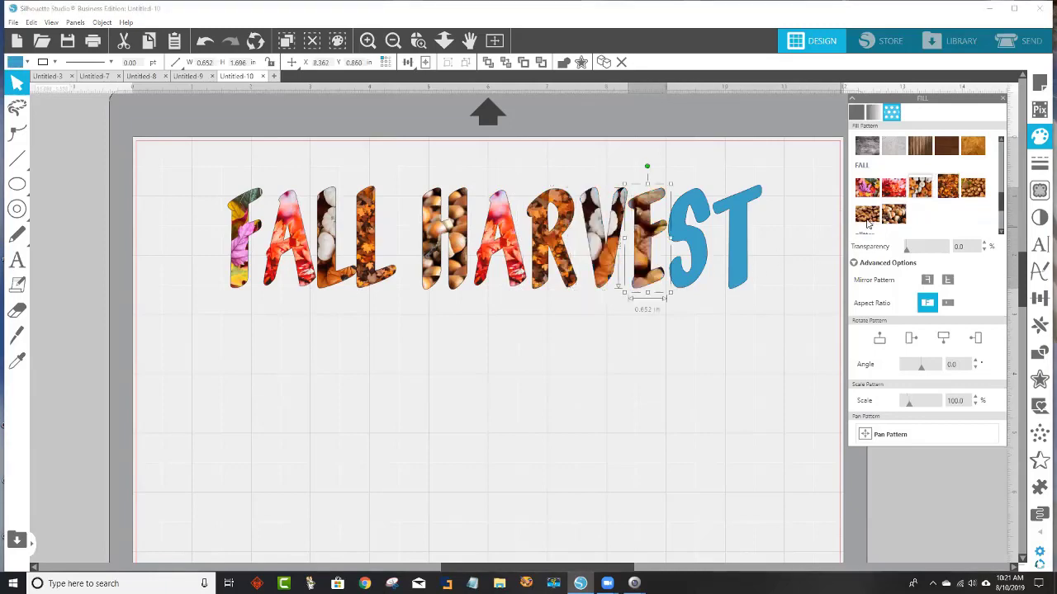
left_click(697, 264)
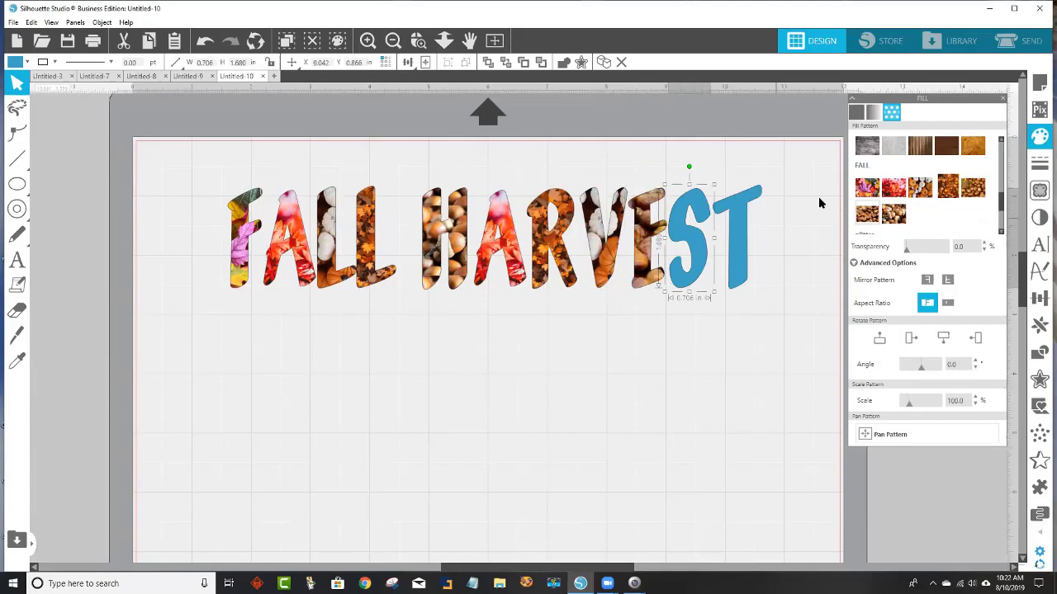
left_click(865, 188)
- Fill the T of HARVEST with the golden-orange texture pattern listed just before the FALL folder
left_click(733, 265)
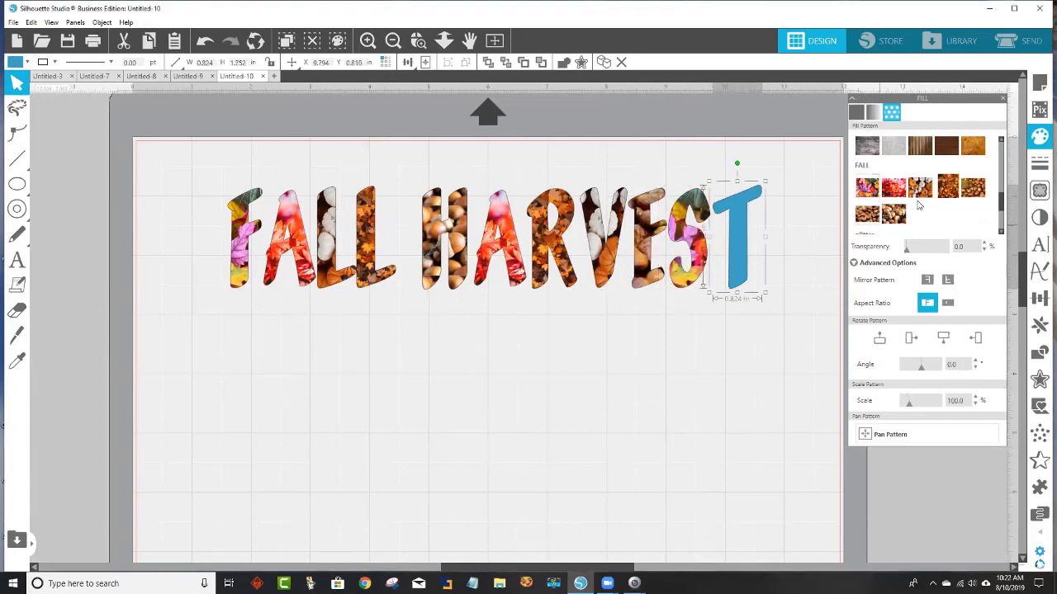
scroll(973, 161, "up", 2)
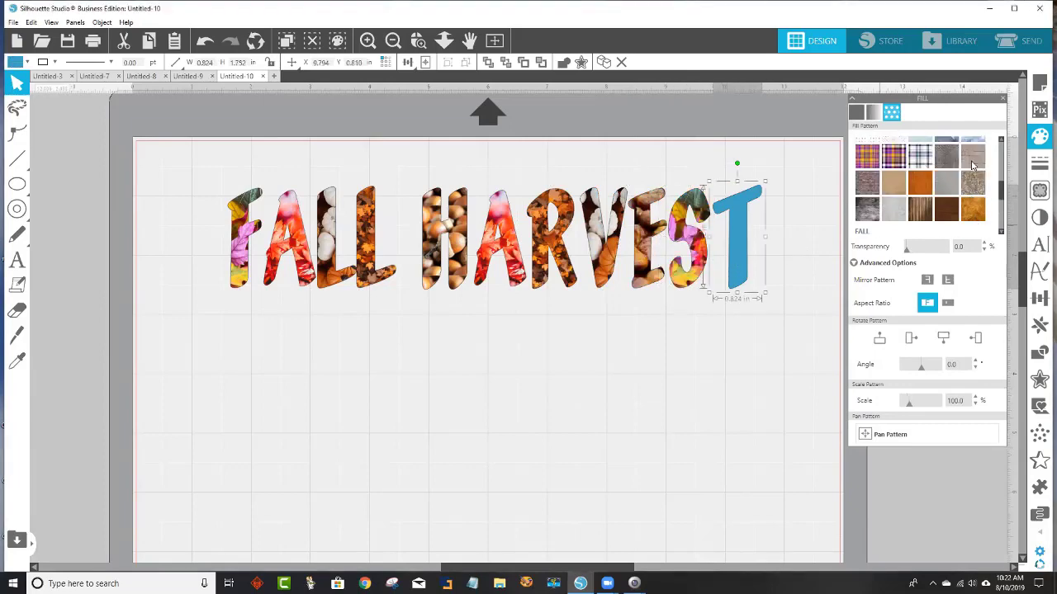
scroll(973, 167, "down", 2)
left_click(975, 148)
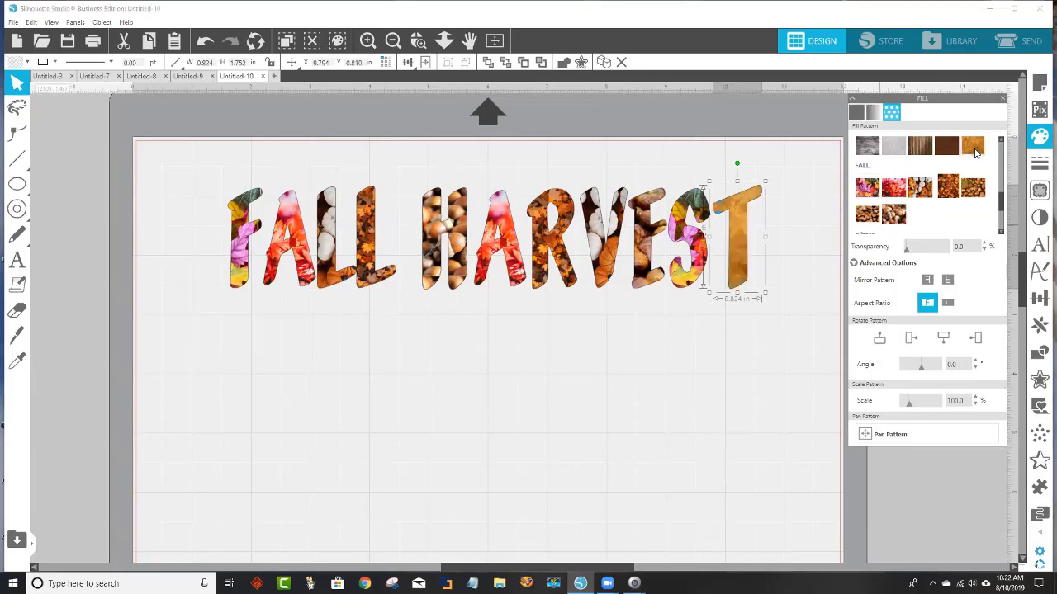
left_click(679, 436)
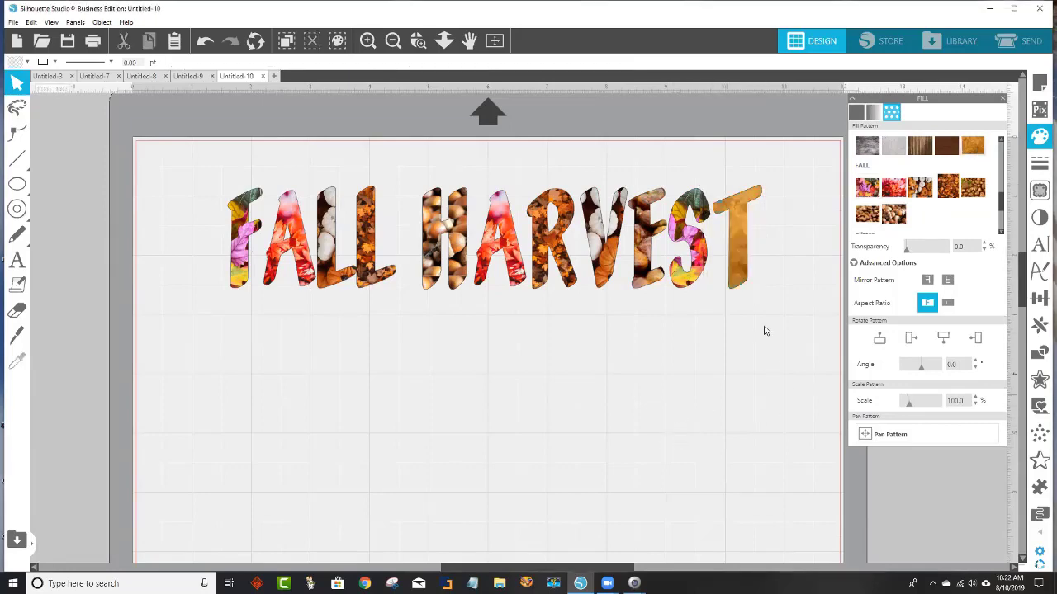
- Group all the letters of FALL HARVEST and add a 0.125 in offset with rounded corners around them
left_click_drag(762, 318, 197, 208)
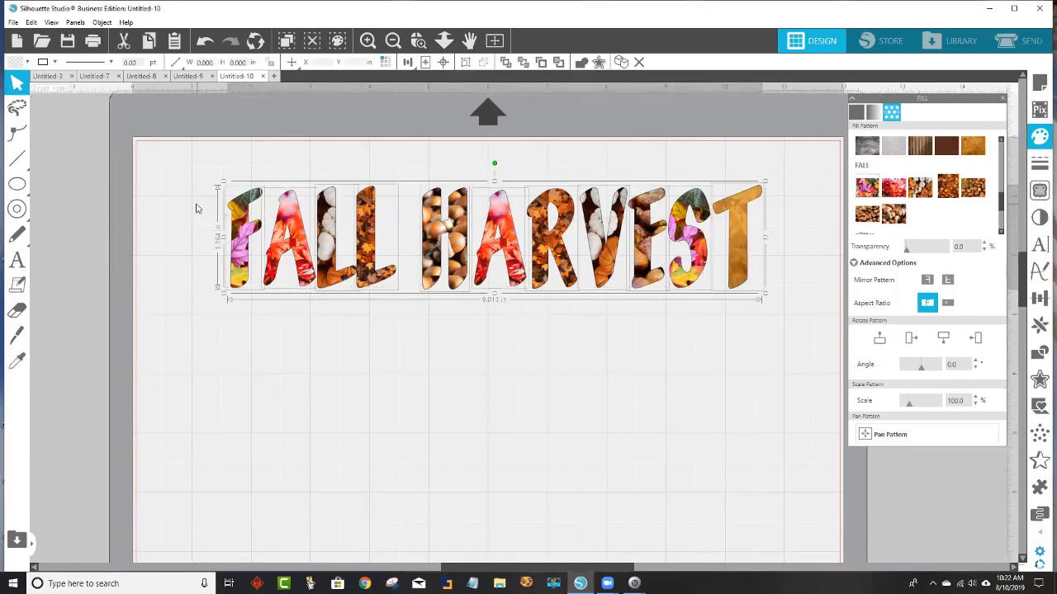
right_click(330, 250)
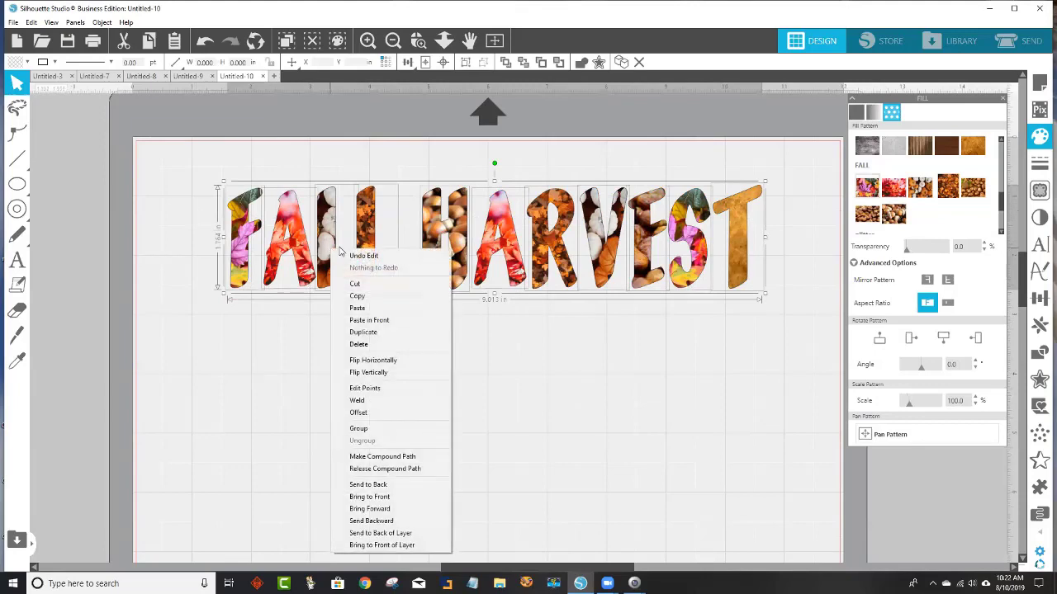
left_click(385, 430)
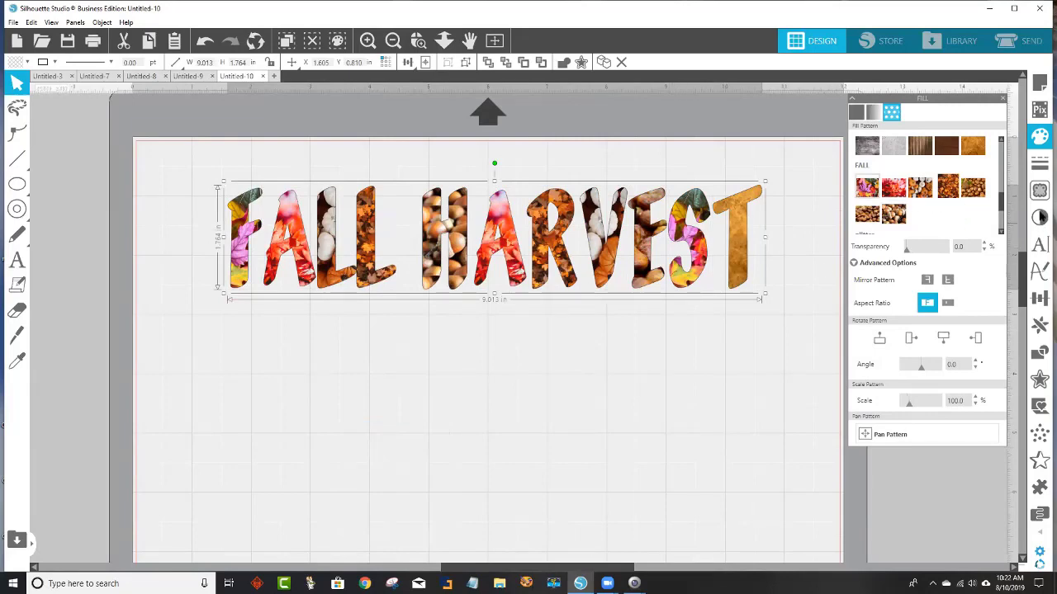
left_click(1039, 382)
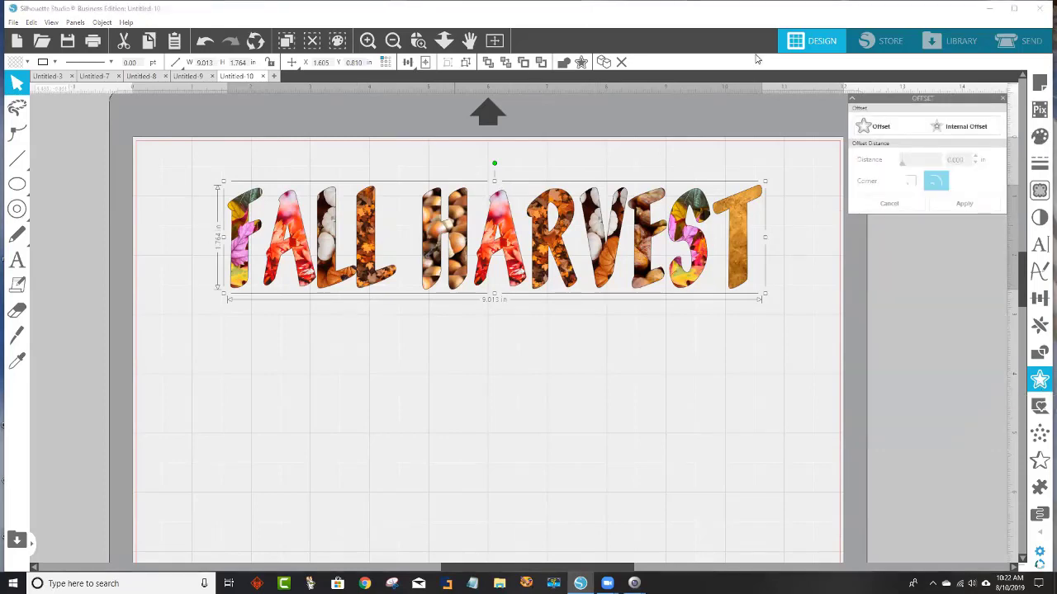
left_click(875, 126)
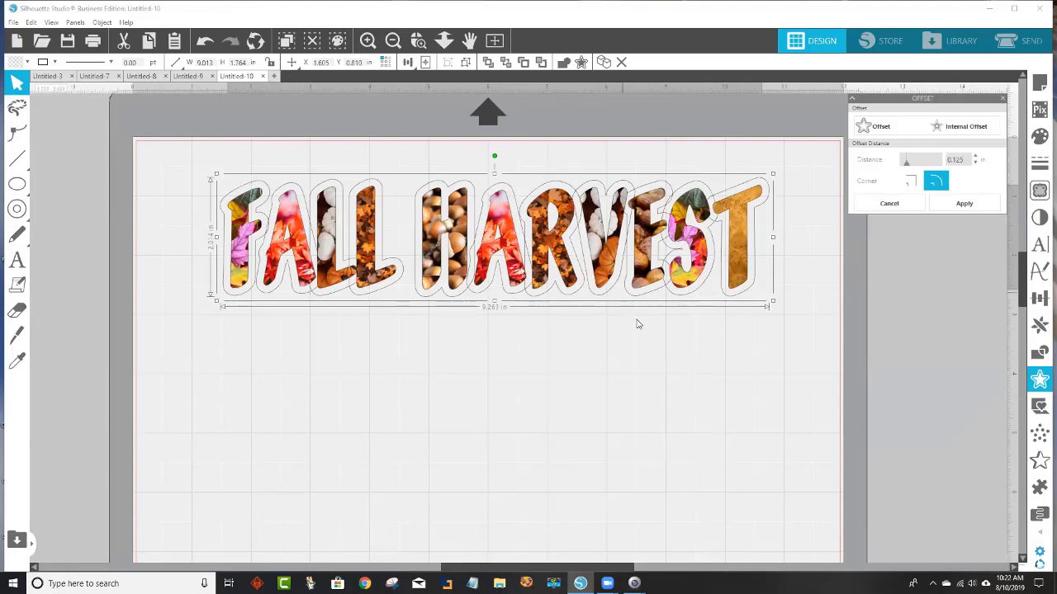
left_click(585, 385)
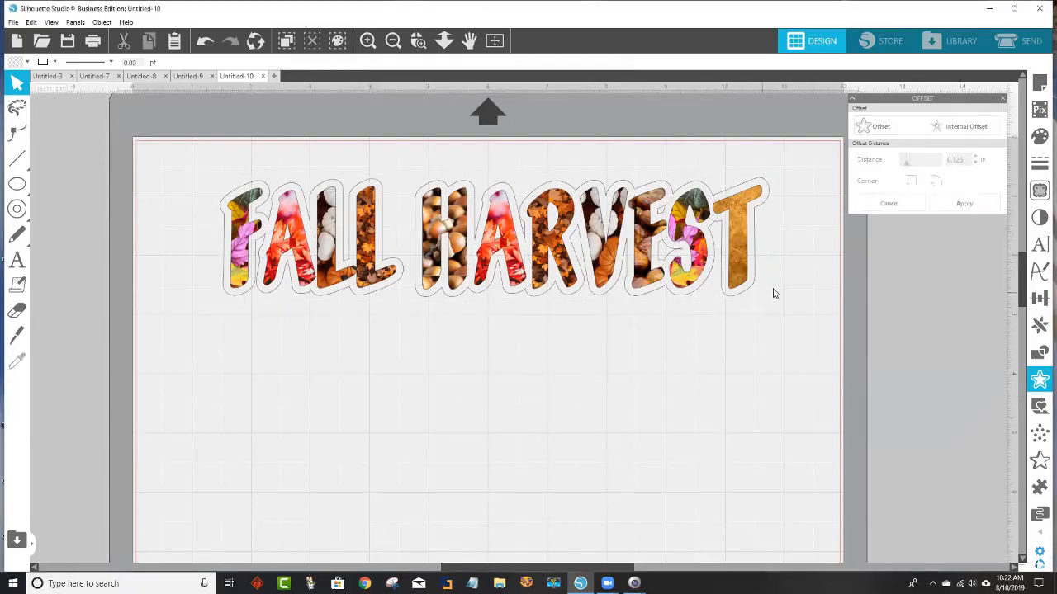
- Fill the offset shapes behind both FALL and HARVEST with light orange
left_click(636, 293)
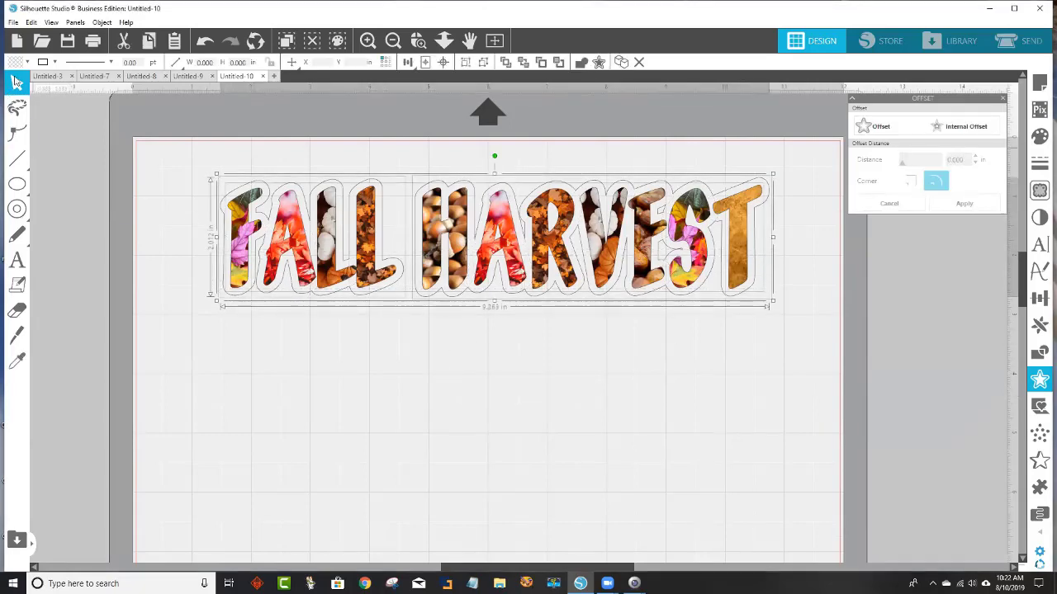
left_click(206, 156)
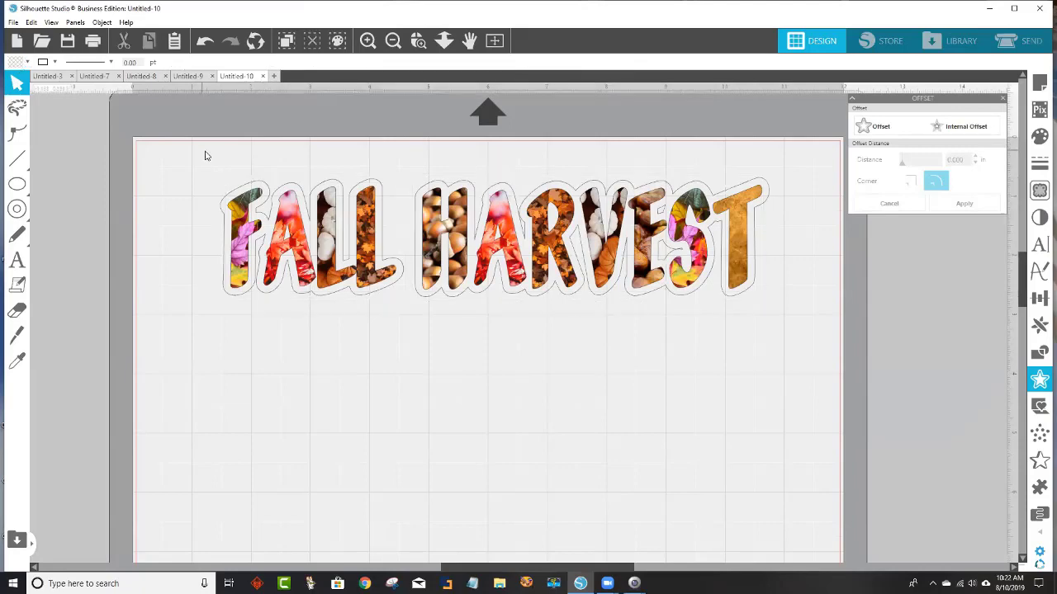
left_click(242, 190)
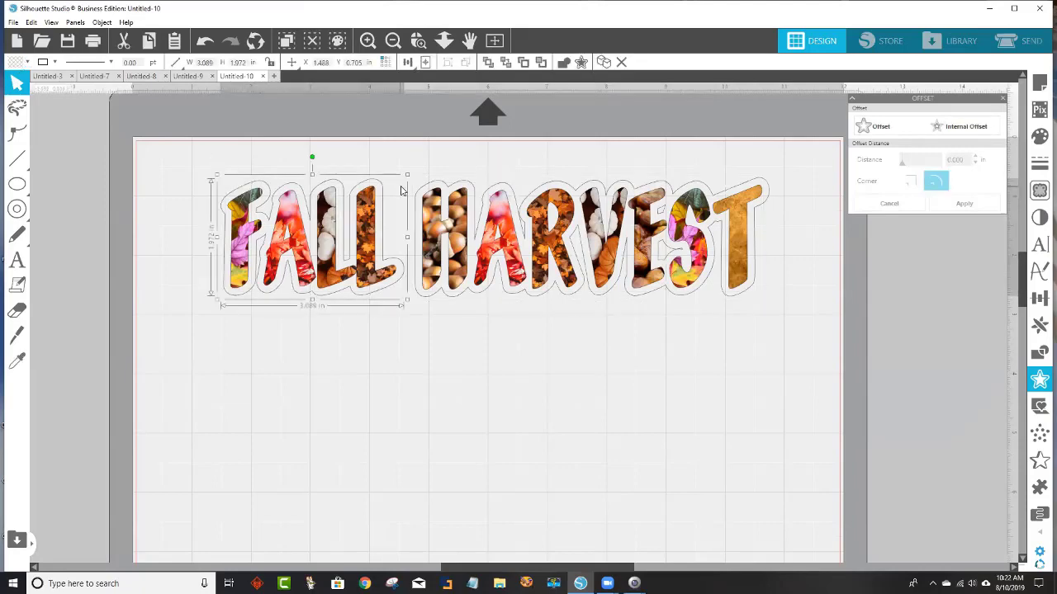
left_click(427, 188, "shift")
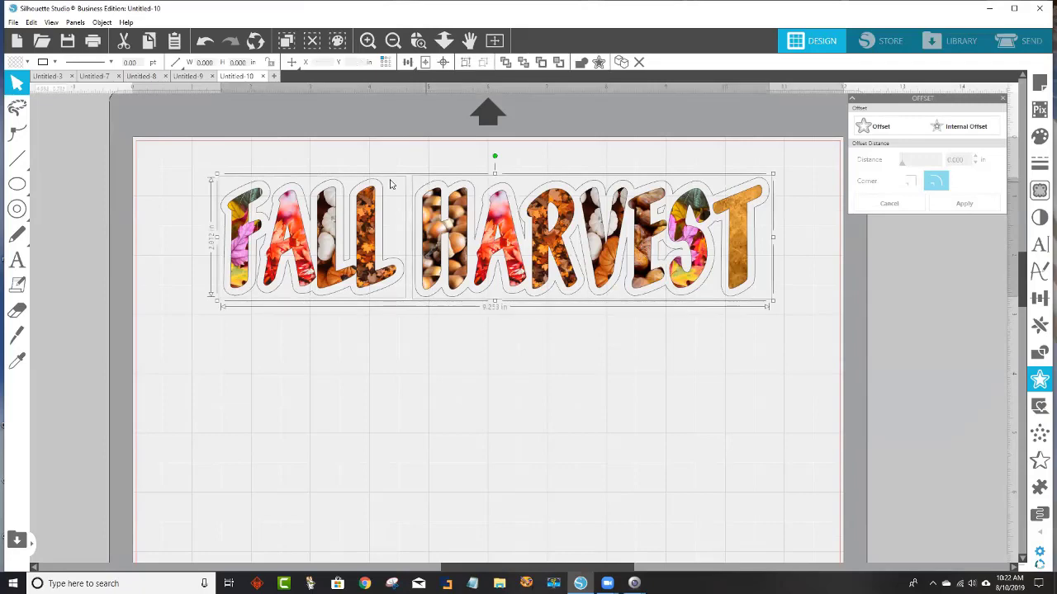
left_click(15, 63)
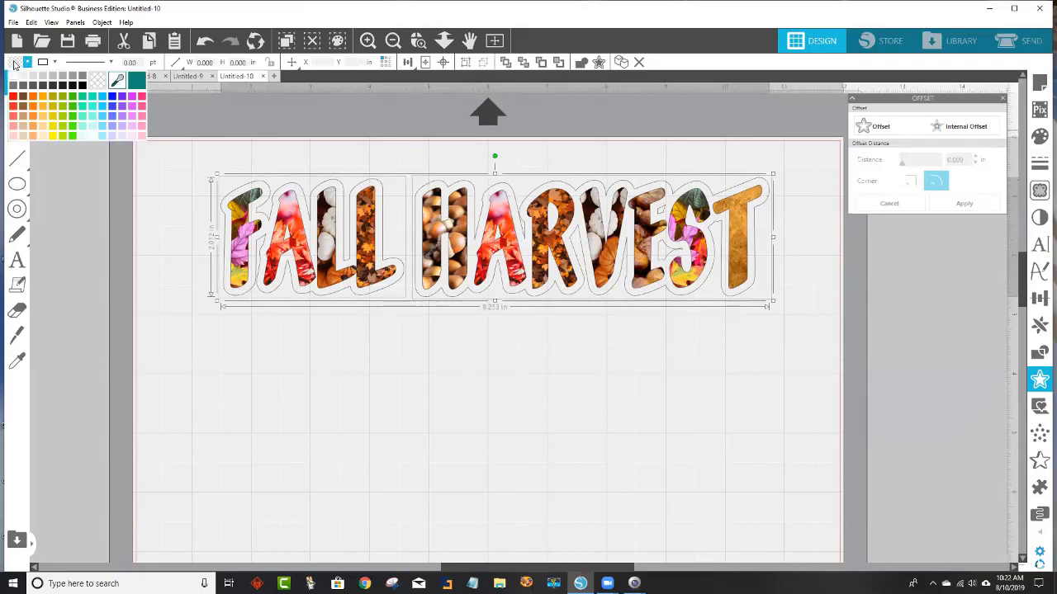
left_click(33, 137)
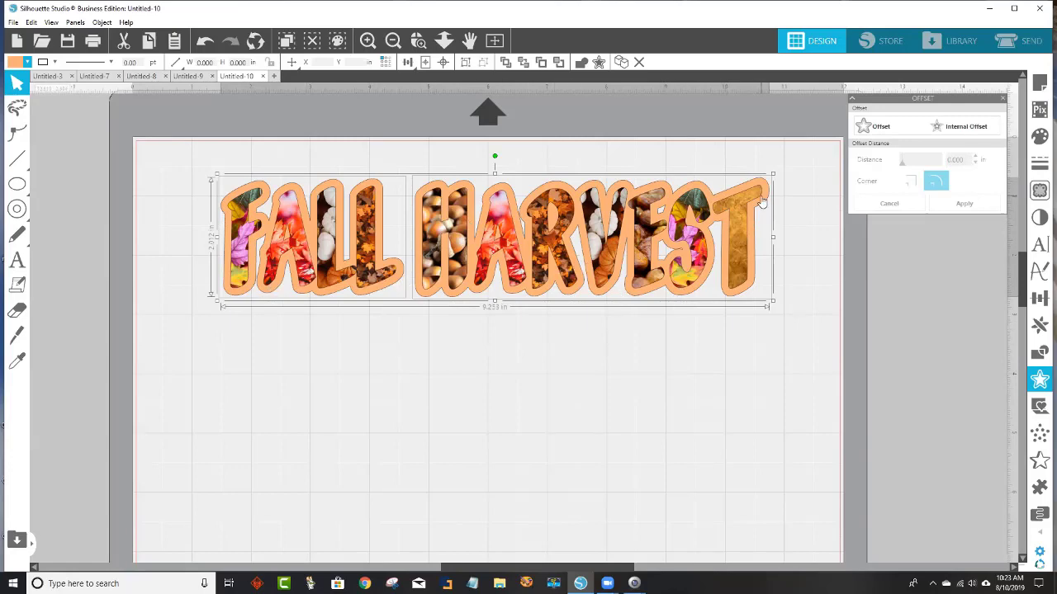
left_click(566, 377)
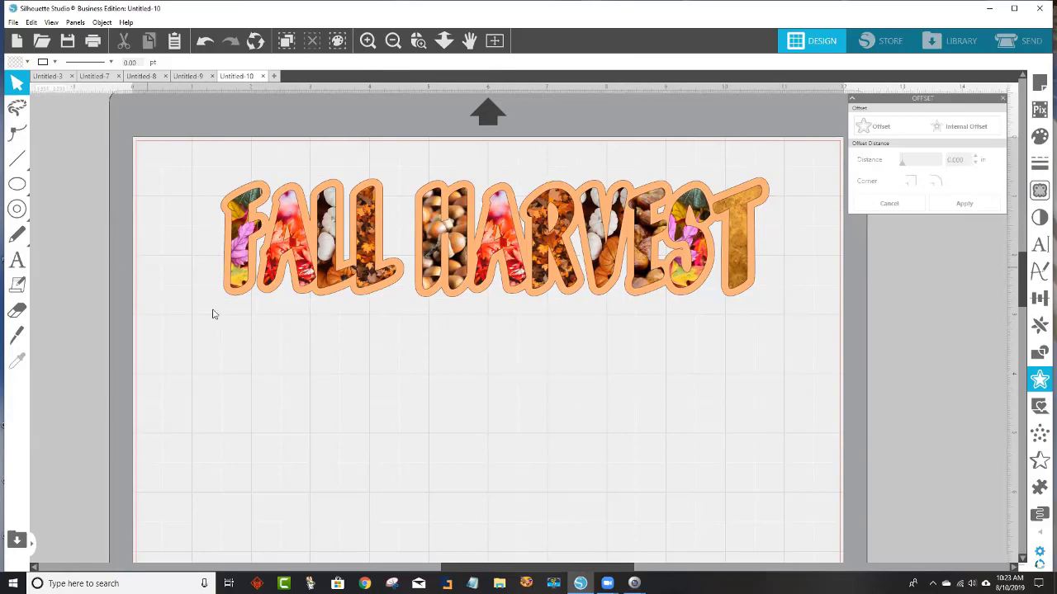
- Group the patterned letters with their light orange offsets into one object
left_click(236, 215)
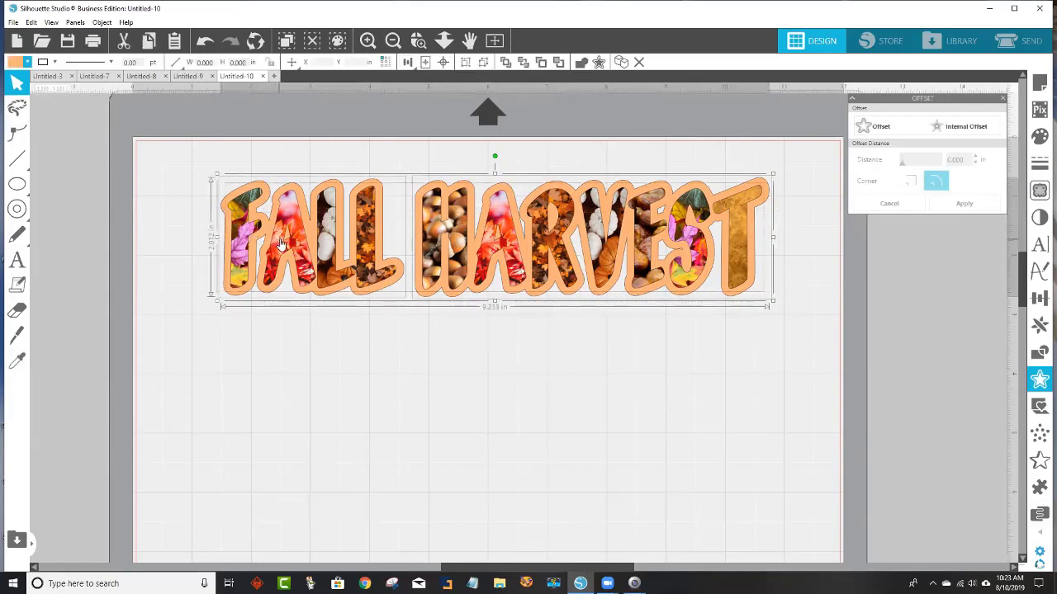
right_click(512, 231)
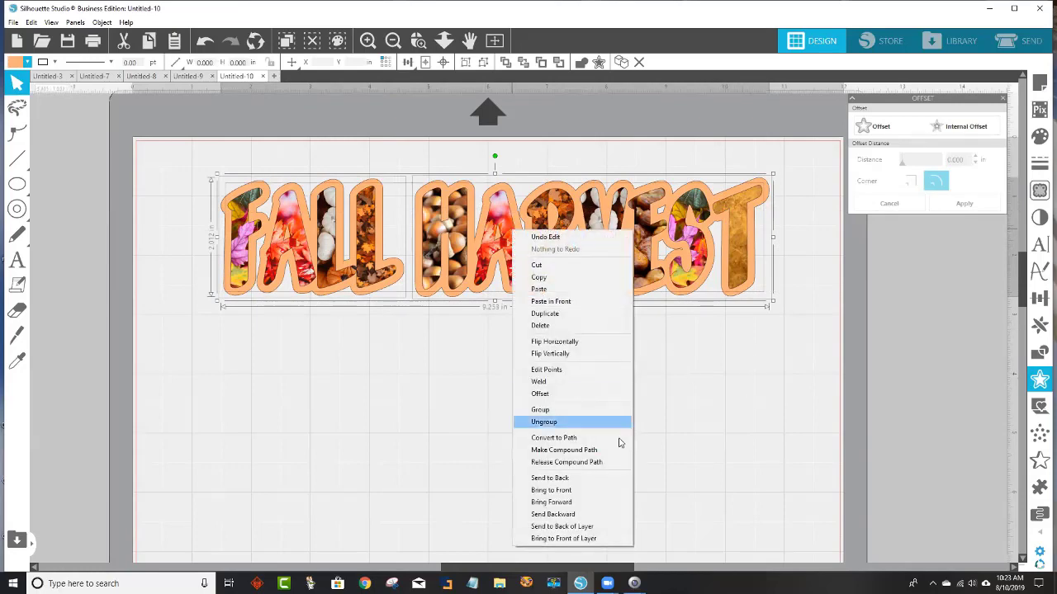
left_click(588, 410)
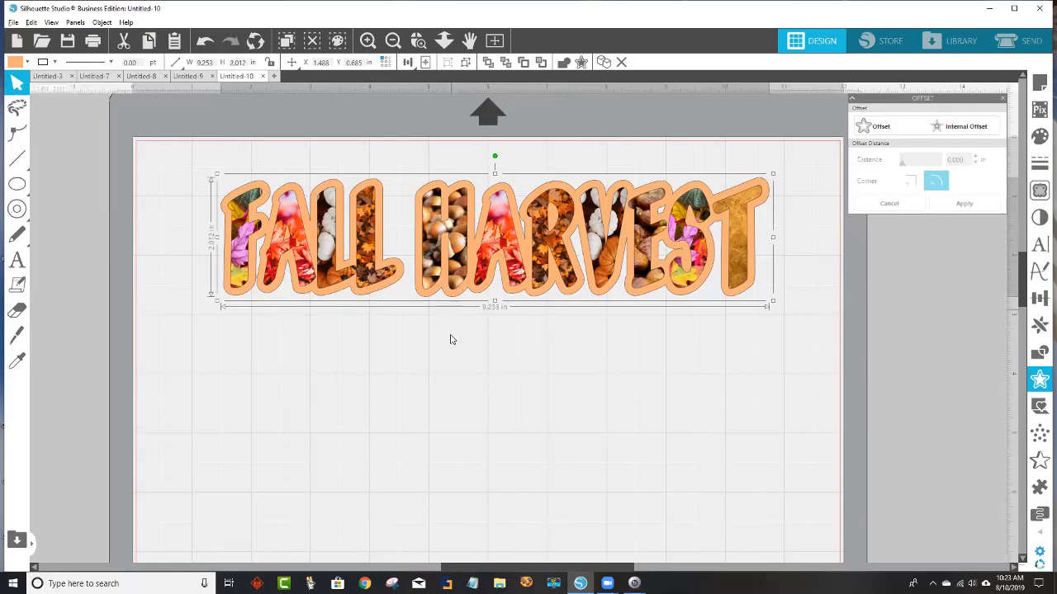
- Try a horizontally flipped copy of the grouped FALL HARVEST design below the original, and delete that copy
left_click_drag(452, 265, 452, 400)
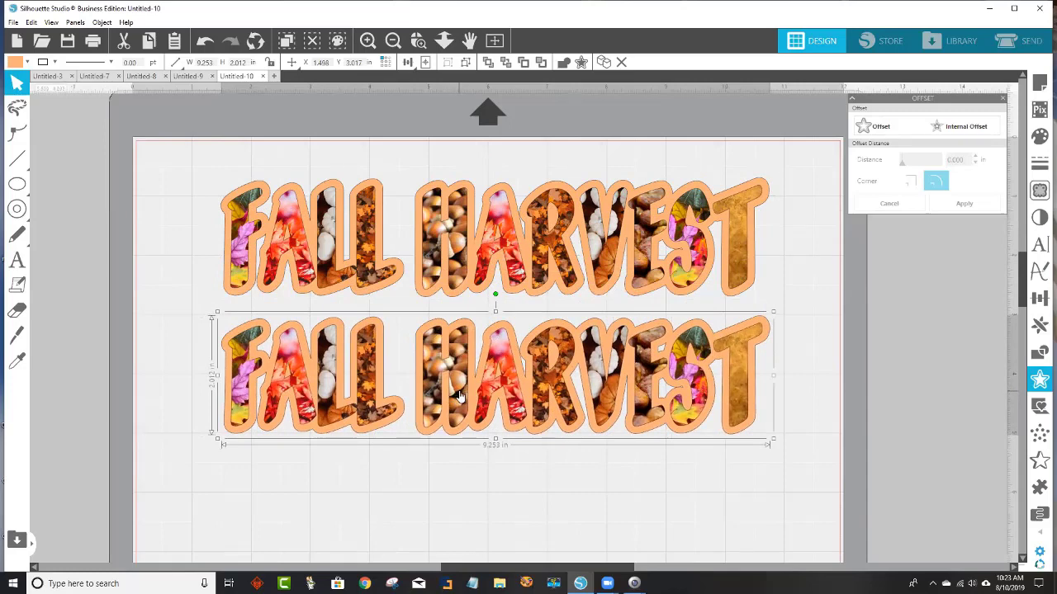
right_click(460, 397)
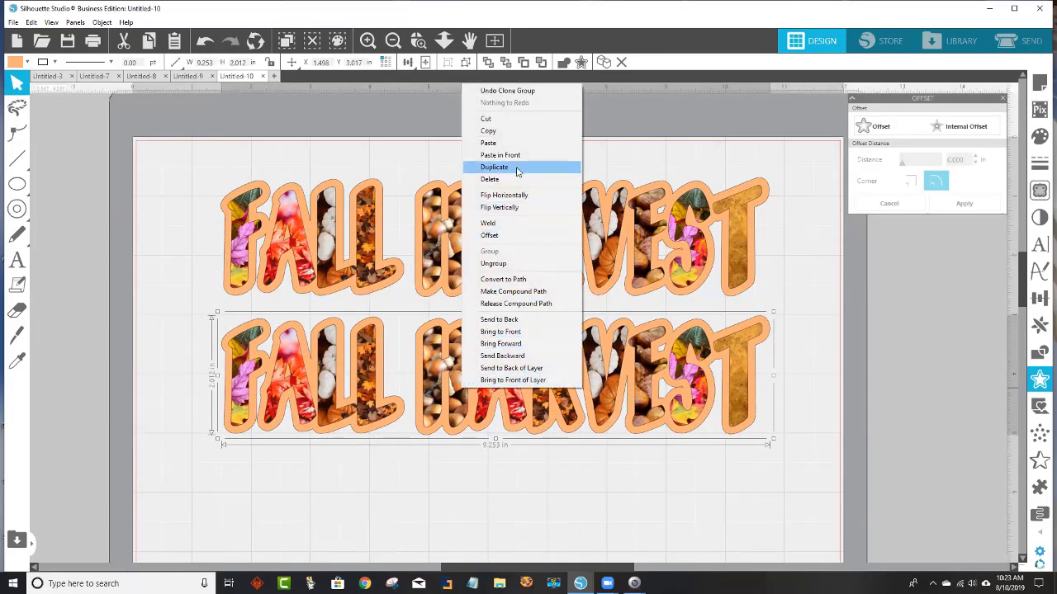
left_click(511, 196)
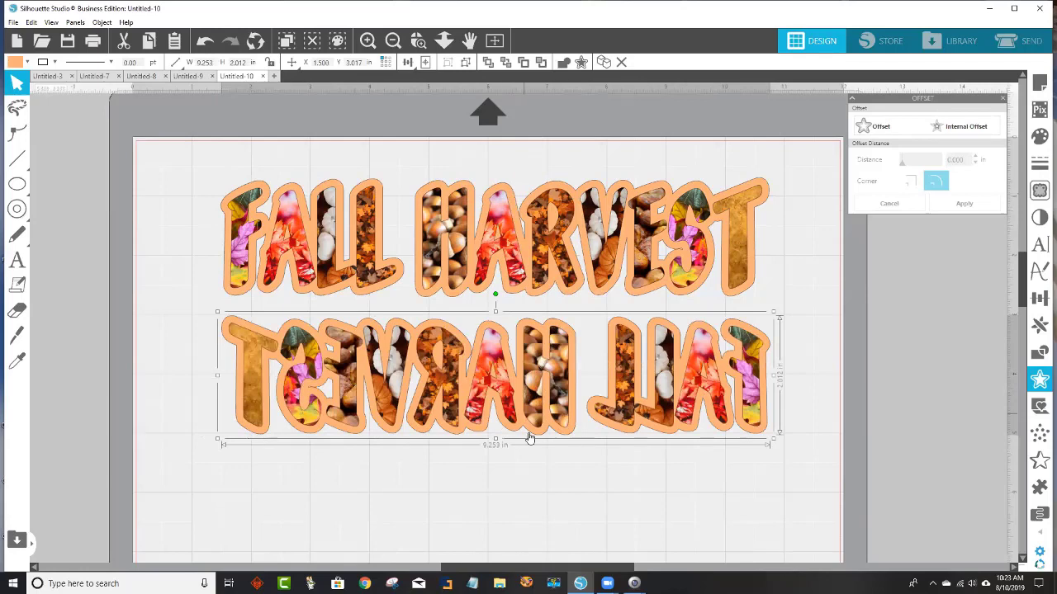
left_click_drag(558, 417, 575, 448)
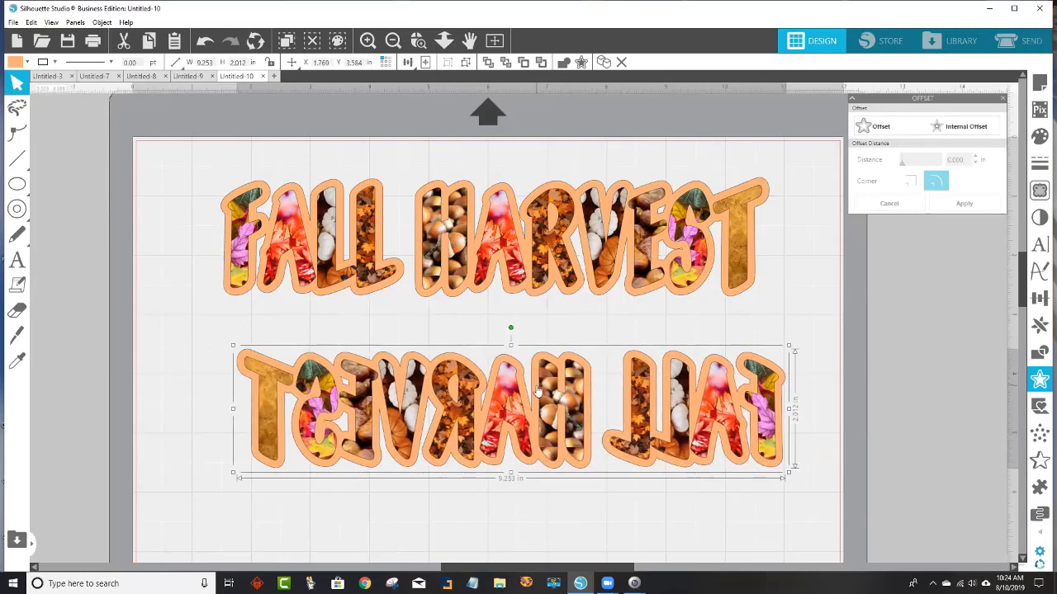
key("Delete")
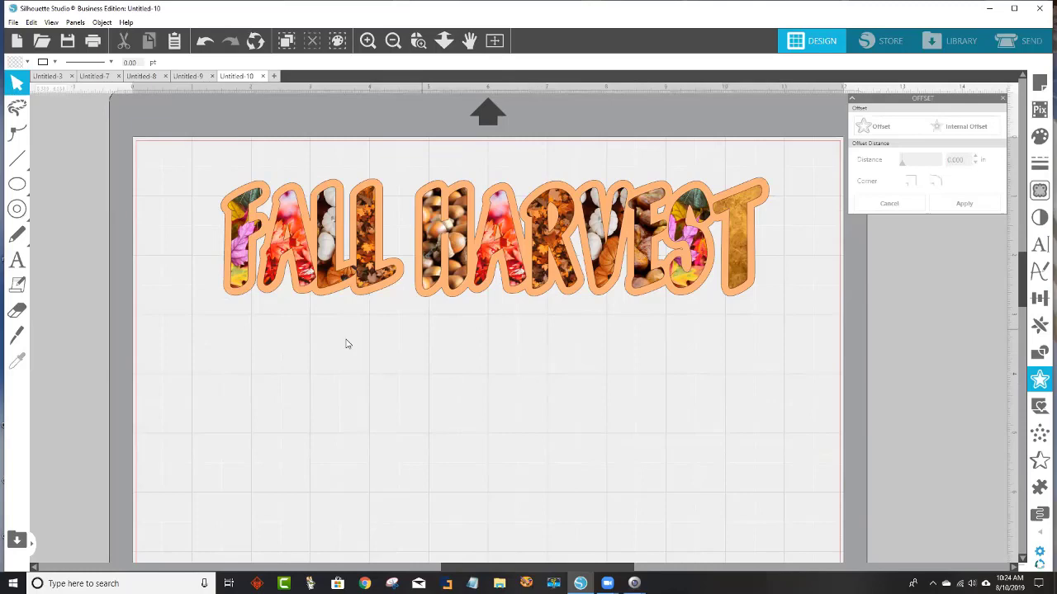
- Draw an ellipse about 10.25 in wide and 2.97 in high and place it over the FALL HARVEST lettering
left_click_drag(373, 270, 380, 269)
left_click(379, 269)
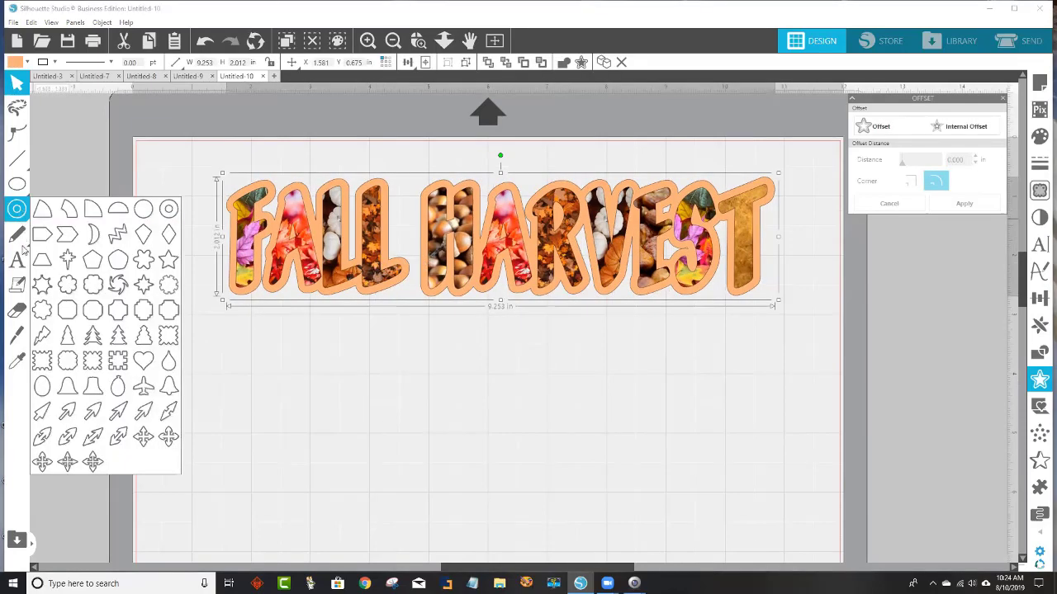
left_click(16, 186)
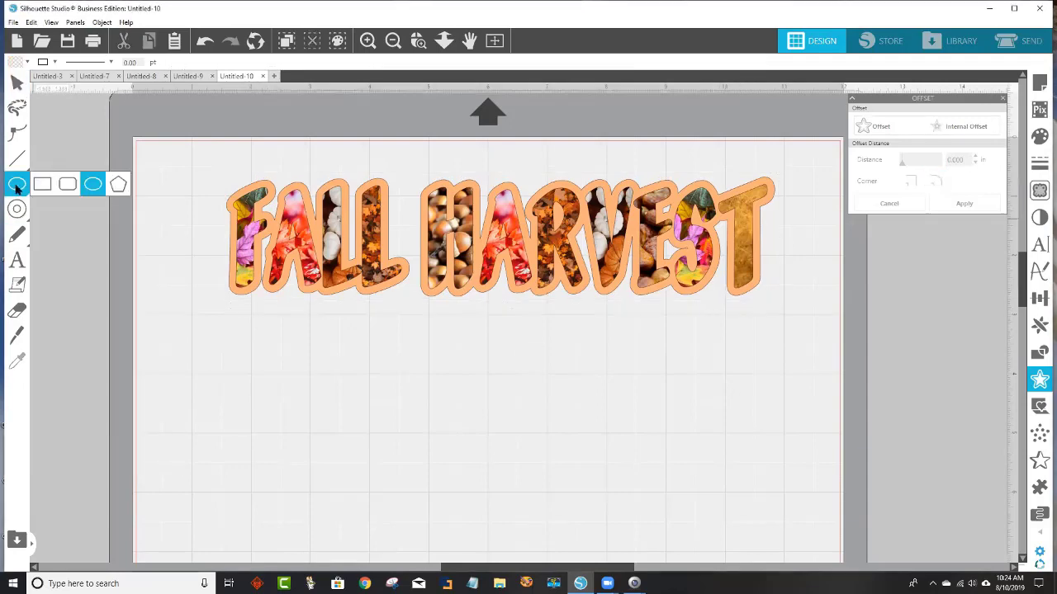
left_click_drag(234, 327, 842, 507)
mouse_move(663, 453)
left_mouse_down()
mouse_move(632, 429)
mouse_move(618, 302)
mouse_move(628, 275)
left_mouse_up()
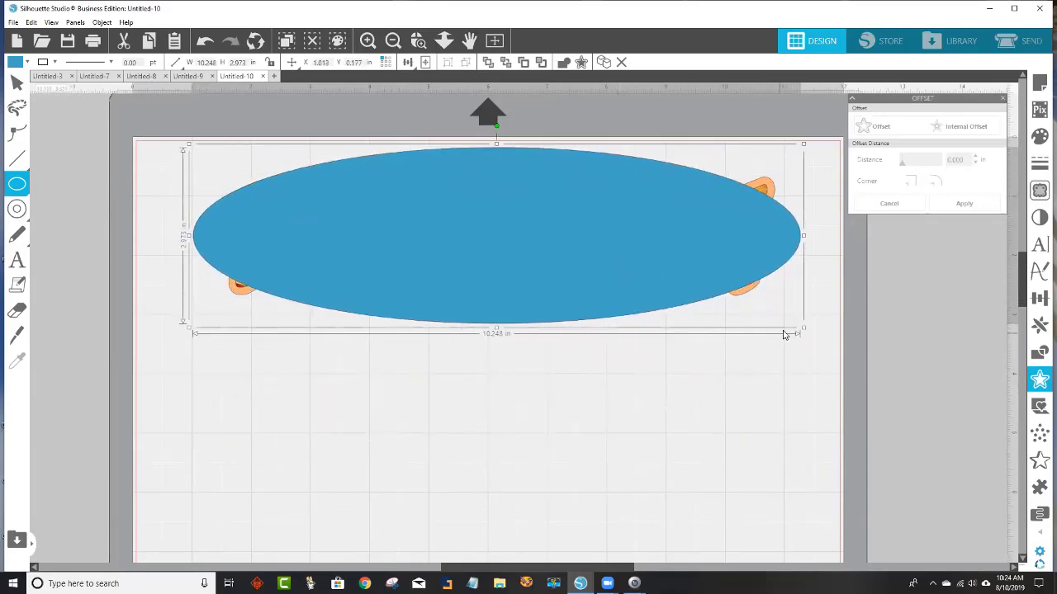
- Enlarge the ellipse to about 12.24 by 3.55 in and reposition it so that it covers the whole lettering
left_click(813, 332)
left_click(733, 272)
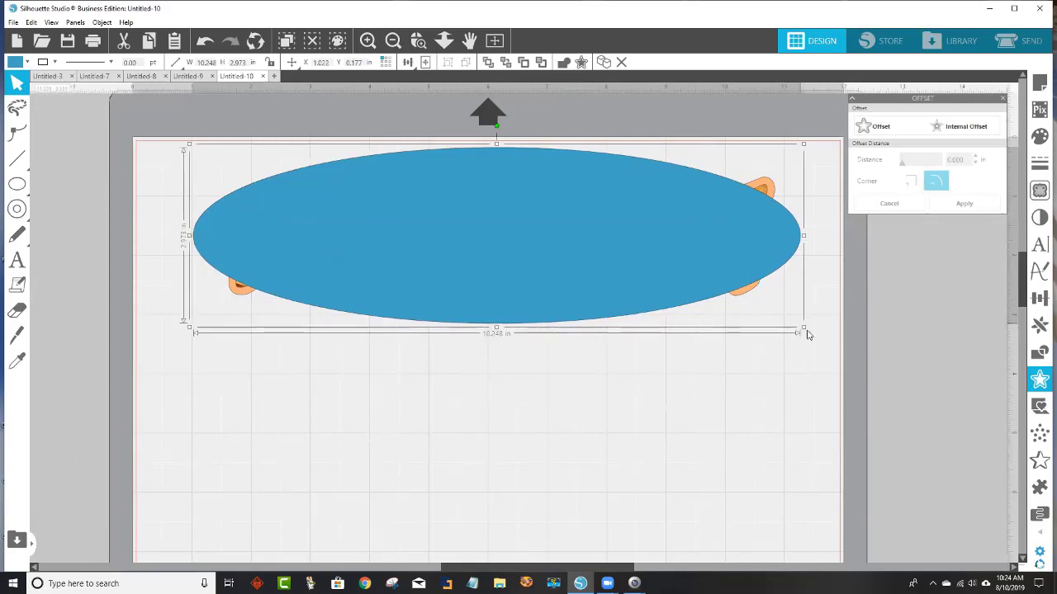
left_click_drag(803, 329, 893, 389)
left_click_drag(651, 257, 603, 249)
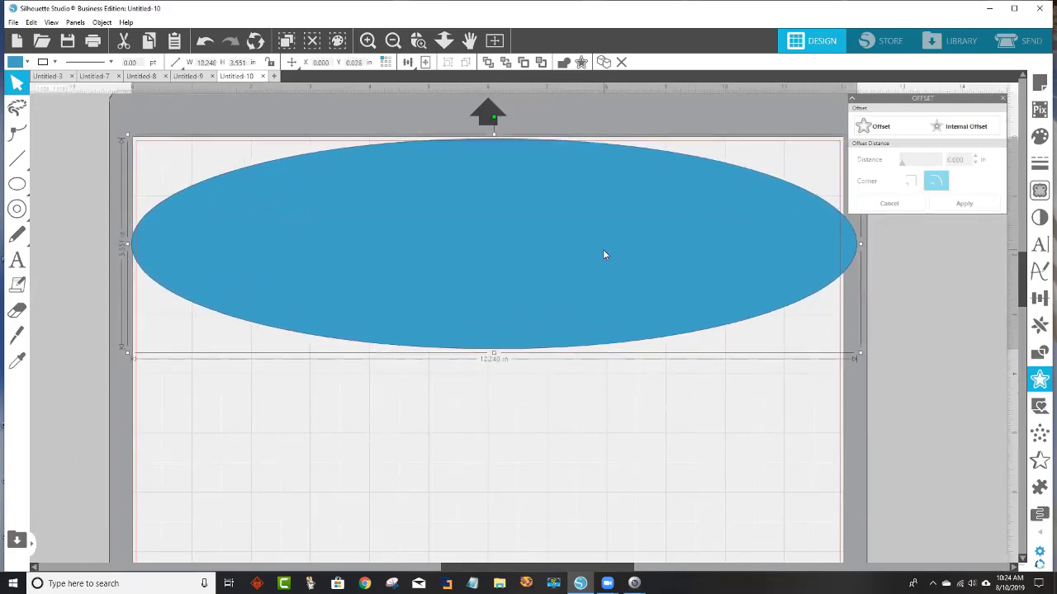
- Try a 56% fill transparency on the ellipse and restore it to 0%
left_click(1039, 137)
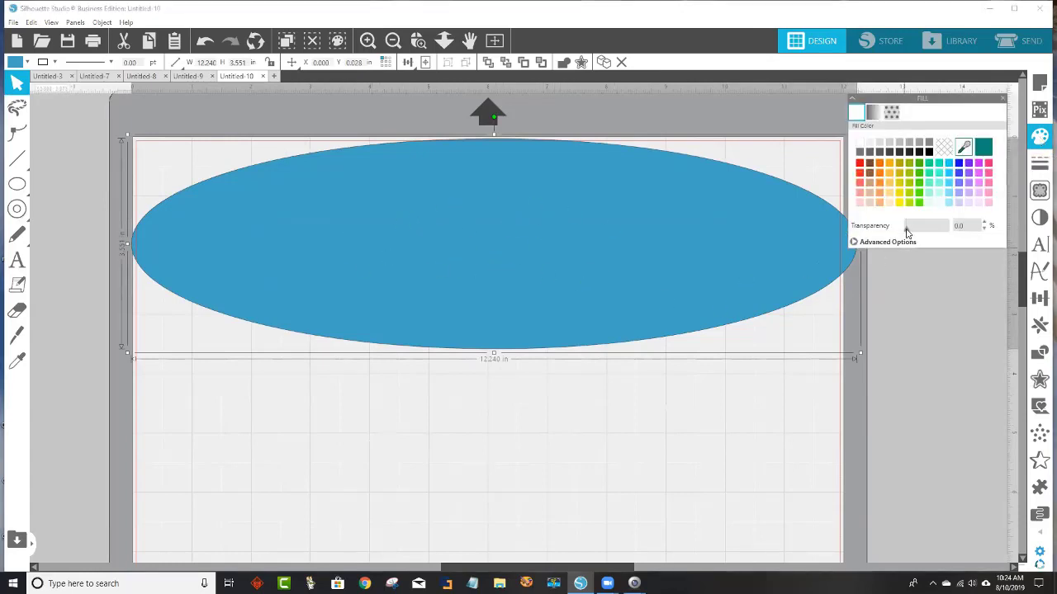
left_click_drag(905, 231, 931, 229)
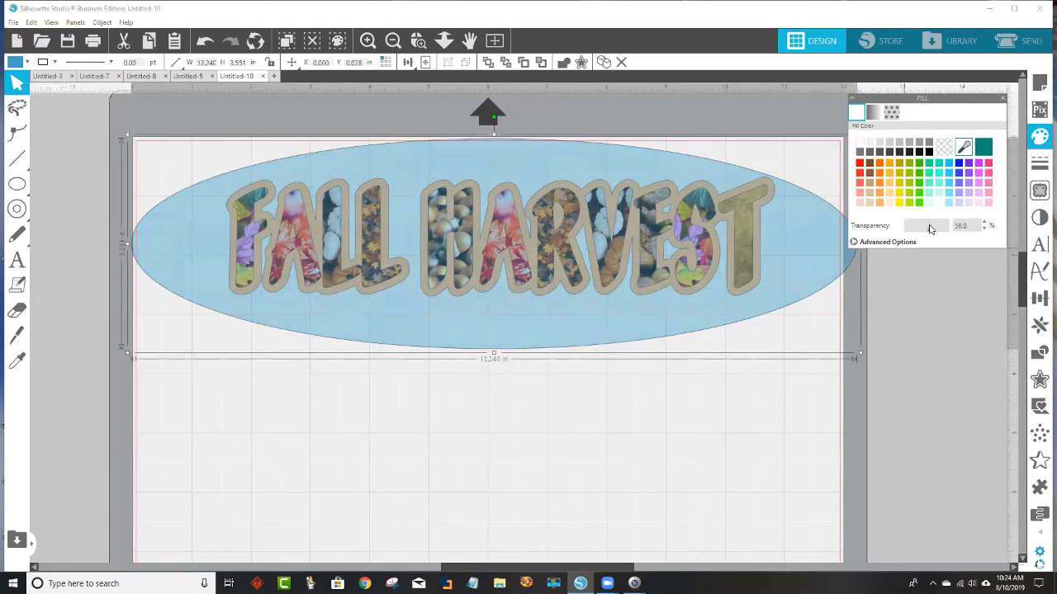
left_click_drag(603, 315, 602, 313)
left_click(612, 402)
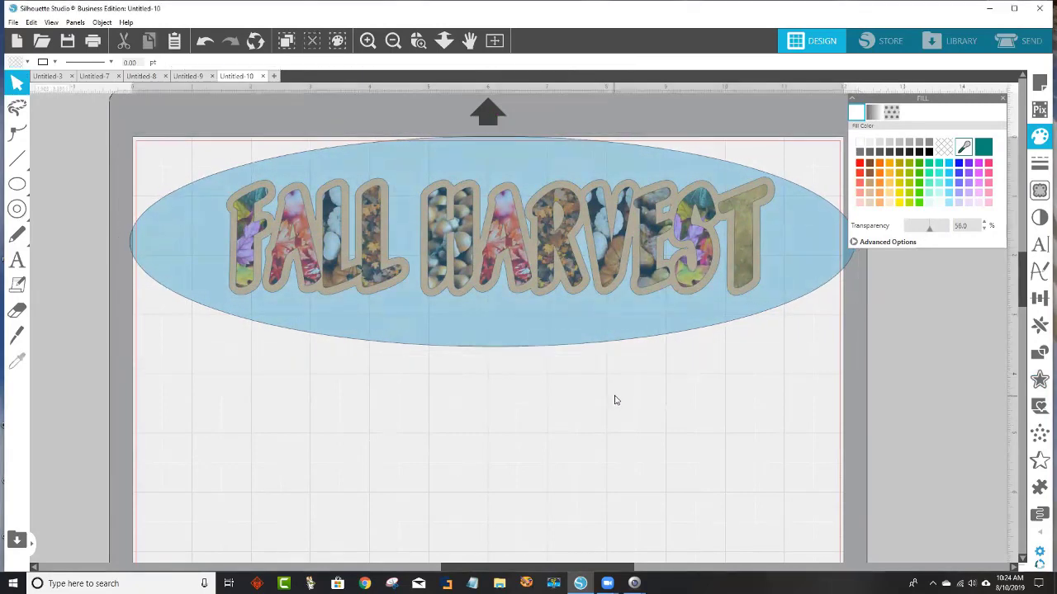
left_click_drag(904, 234, 908, 233)
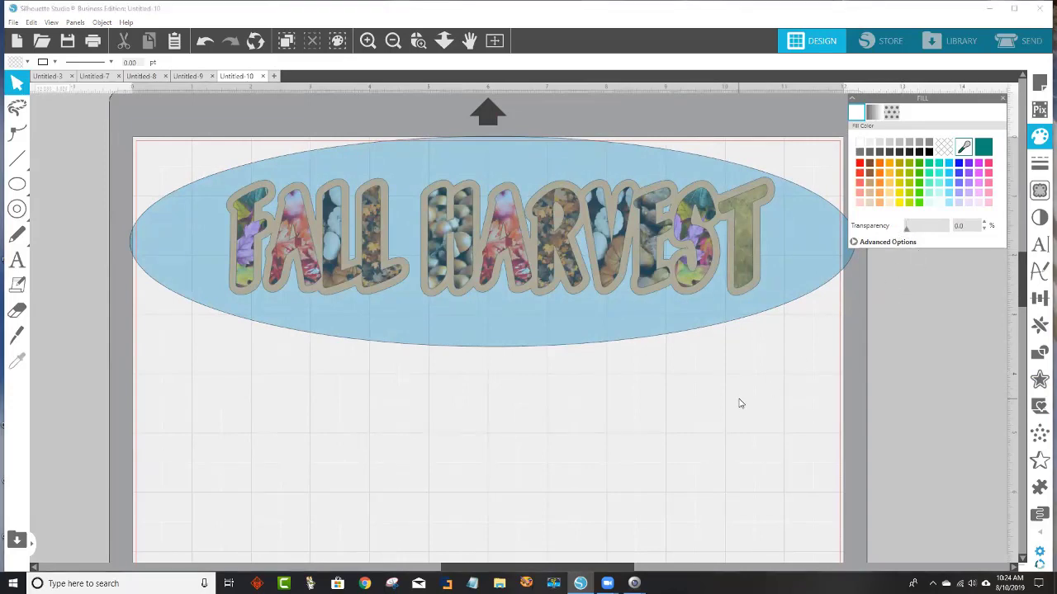
left_click(637, 306)
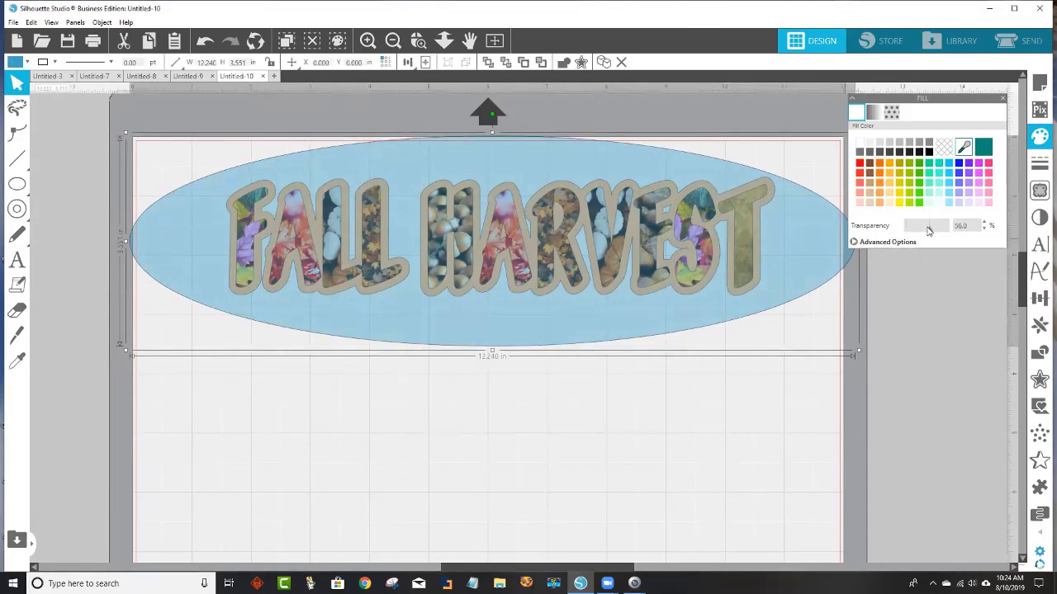
left_click_drag(930, 232, 905, 233)
- Send the ellipse behind the FALL HARVEST lettering, shrink it to about 11.54 by 3.35 in and centre it around the letters
right_click(555, 262)
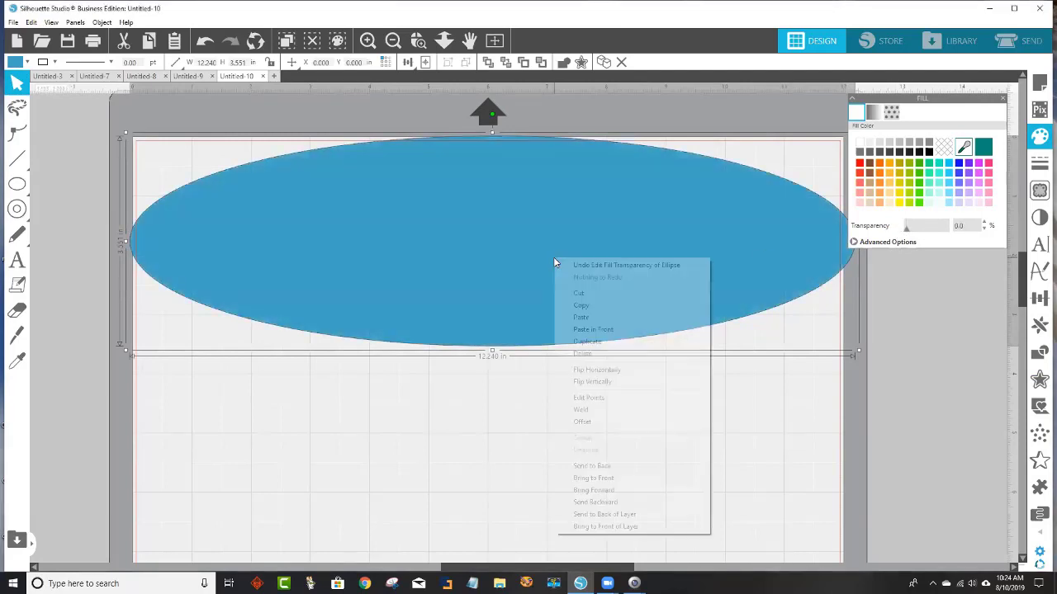
left_click(613, 468)
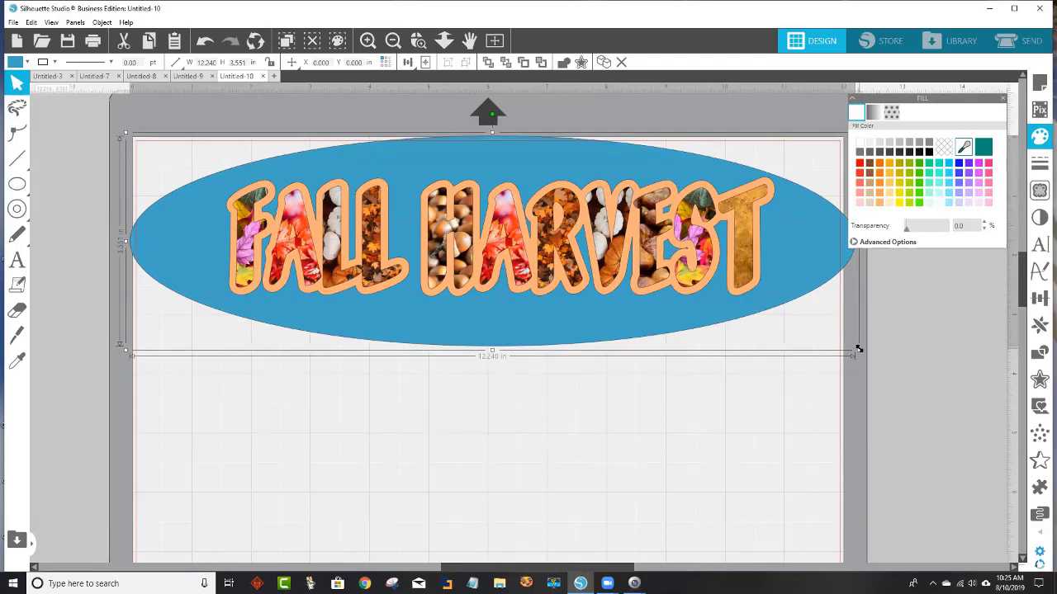
left_click_drag(859, 349, 817, 338)
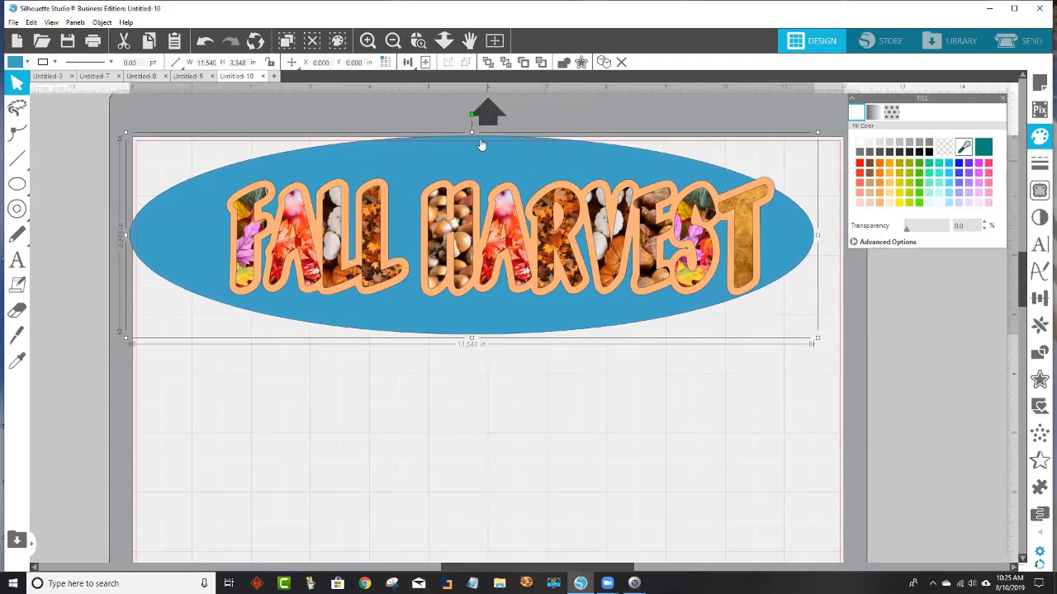
mouse_move(482, 145)
left_mouse_down()
mouse_move(473, 149)
mouse_move(495, 152)
left_mouse_up()
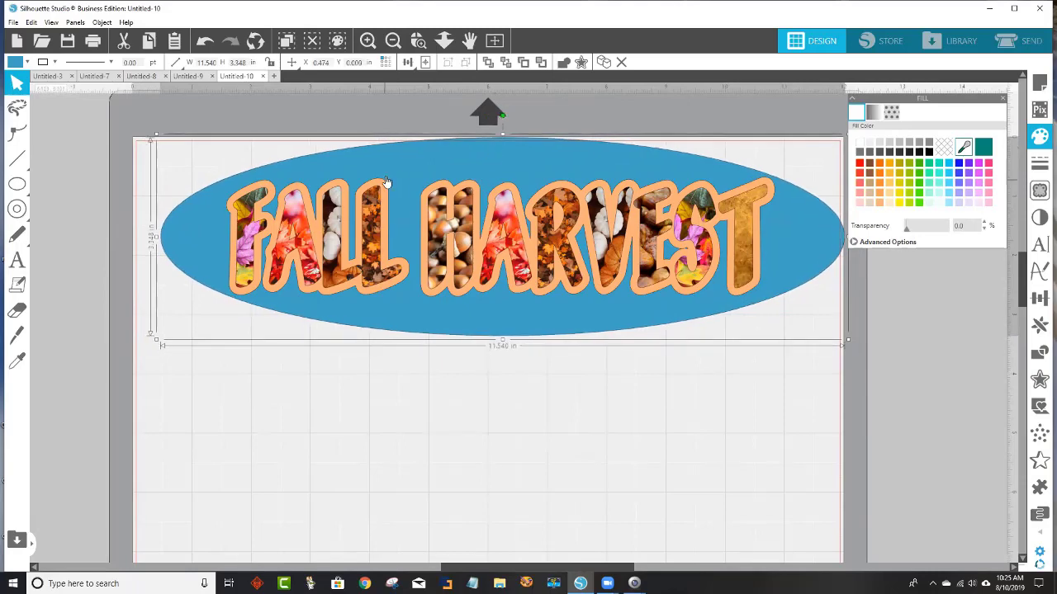
- Fill the ellipse behind the lettering with white and deselect it
left_click(19, 64)
left_click(20, 80)
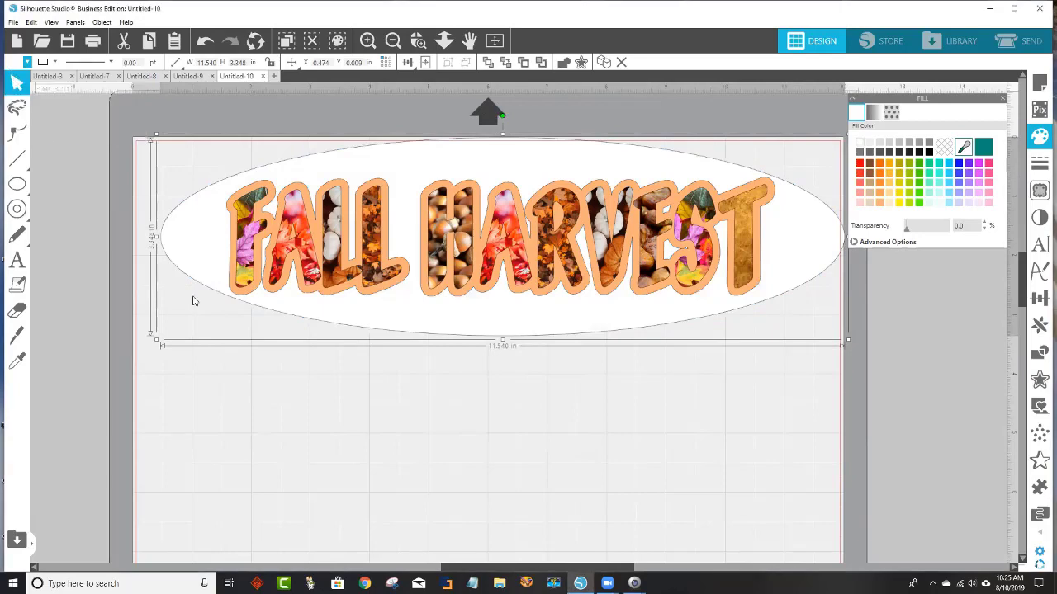
left_click(533, 394)
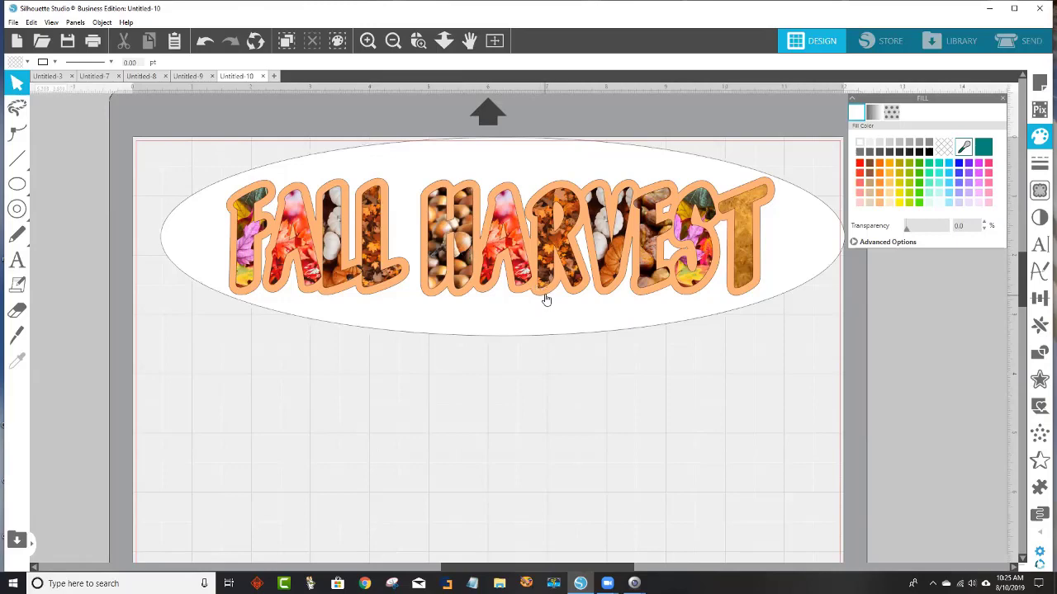
left_click(641, 269)
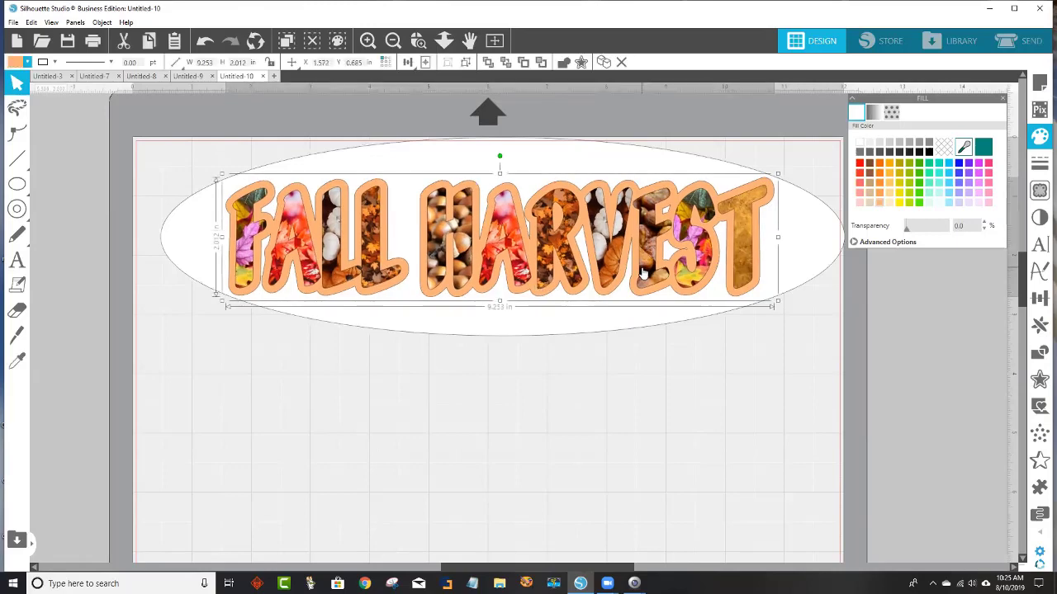
key("i")
key("ctrl+z")
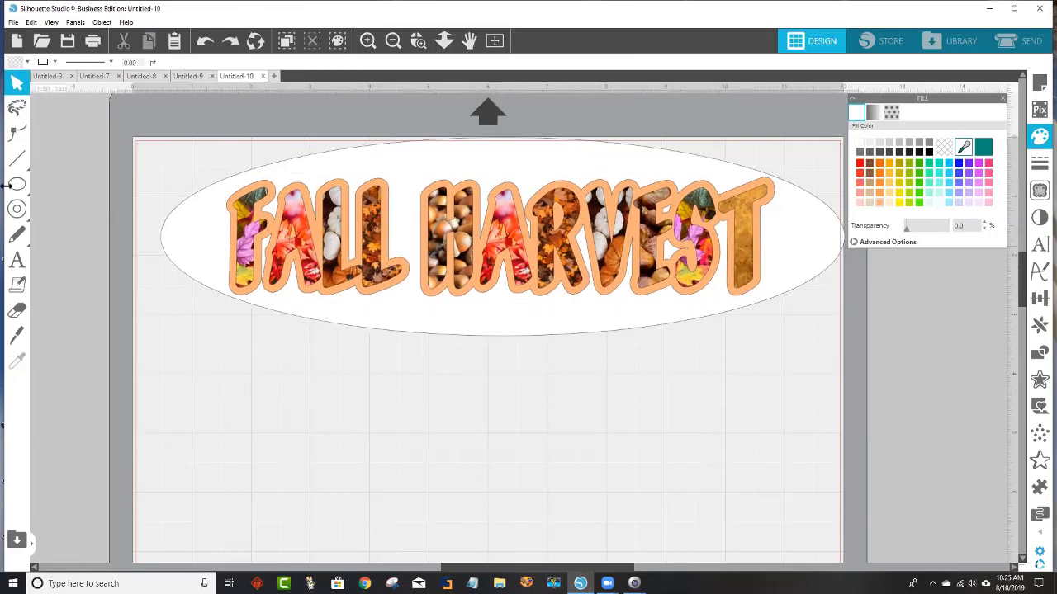
- Add the text "FALL HARVEST" in 72 pt Arial just below the patterned lettering
left_click(16, 260)
left_click(259, 357)
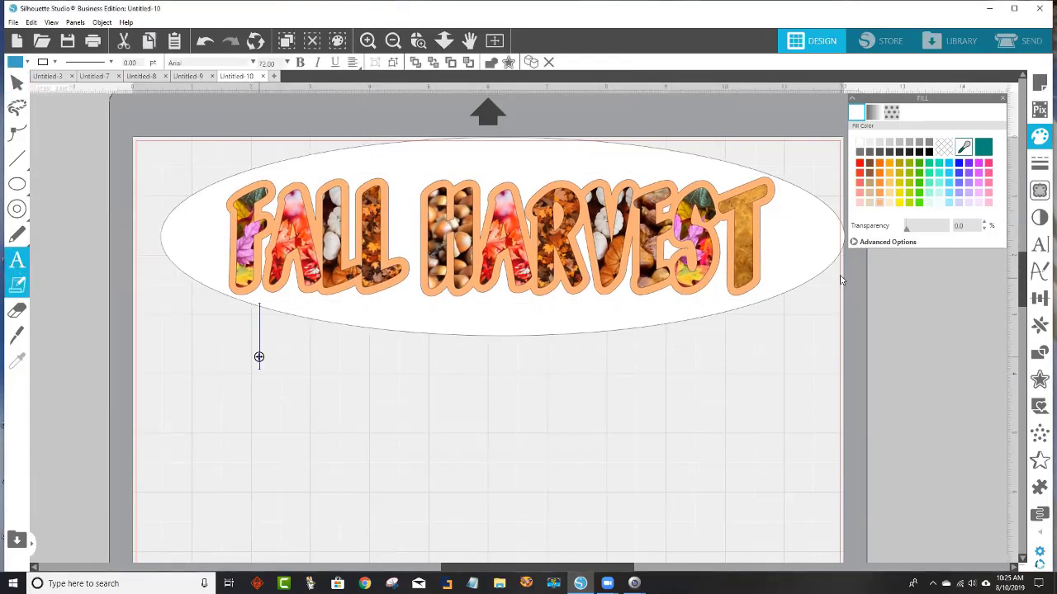
type("FA;;")
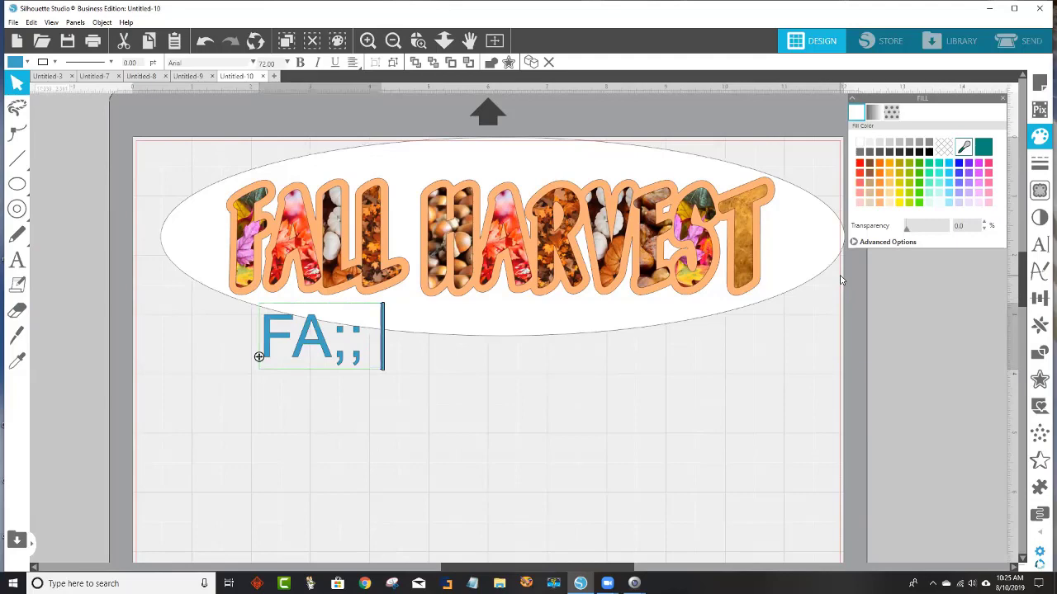
key("BackSpace")
key("BackSpace")
type("L")
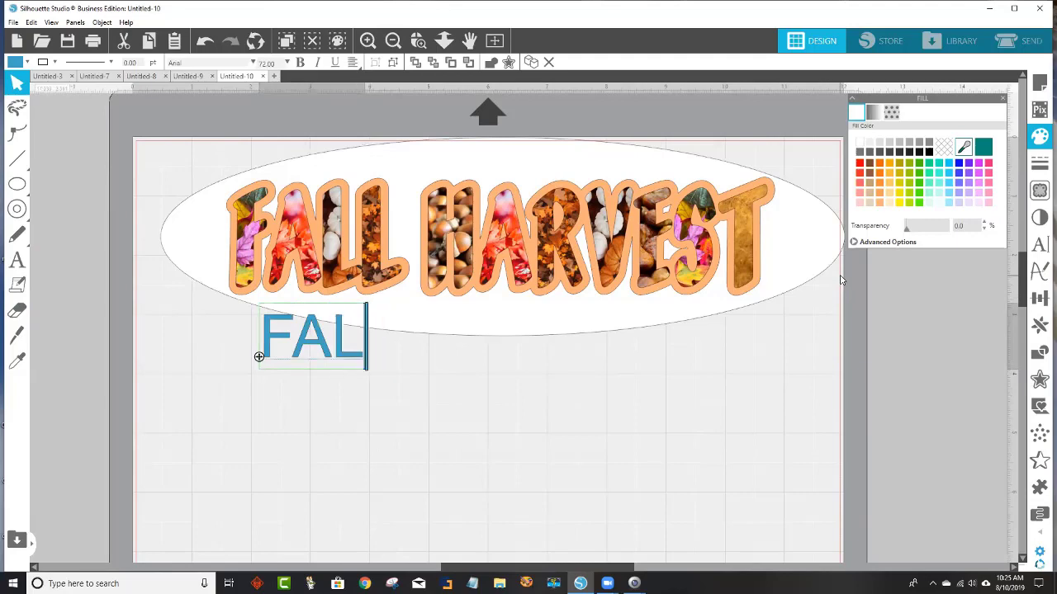
type("L HARVE")
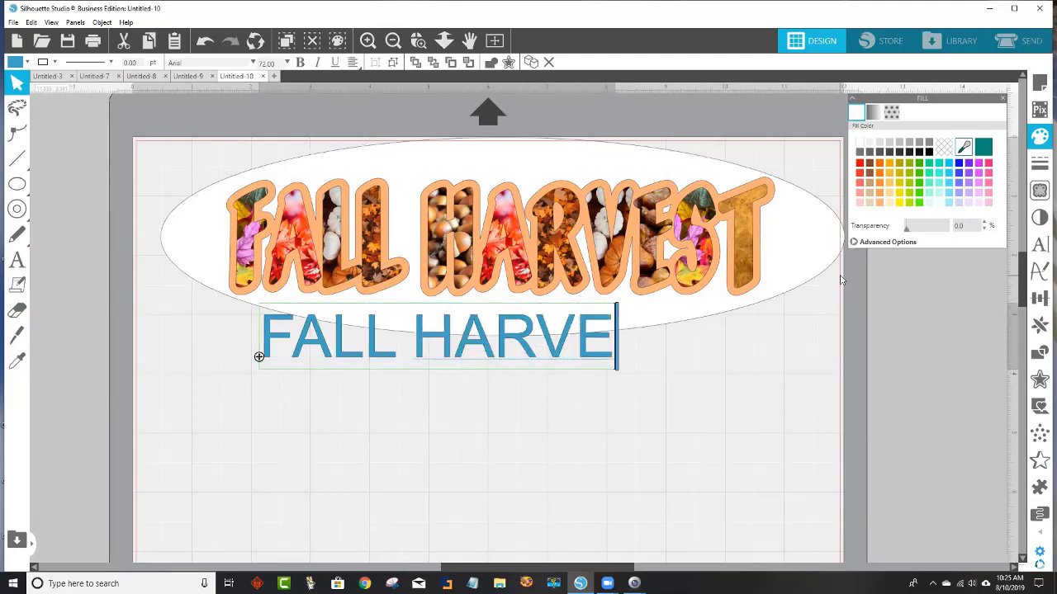
type("ST")
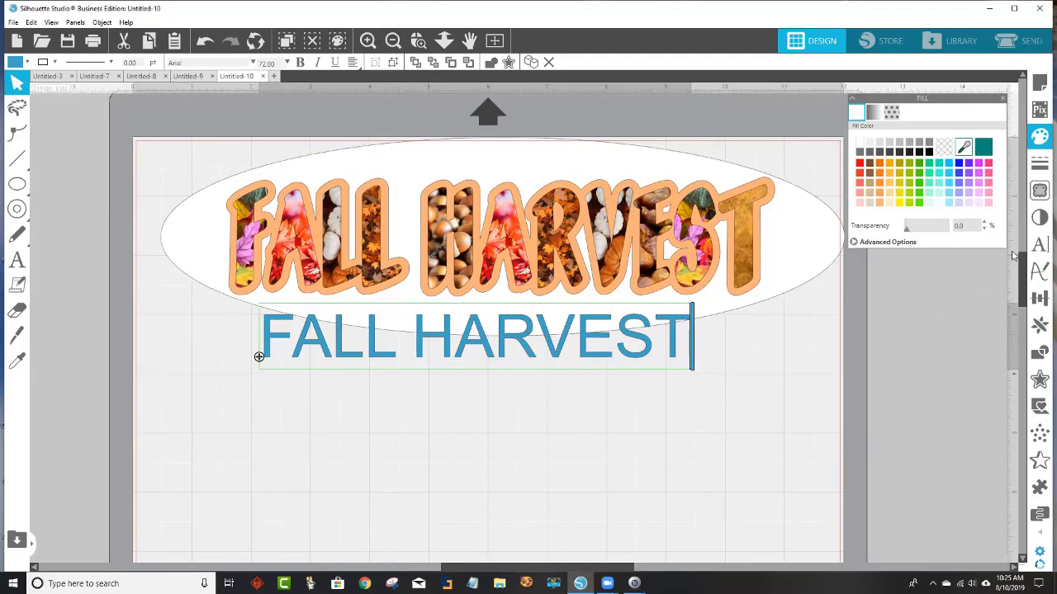
- Try vertical text orientation on the plain FALL HARVEST text and undo it
left_click(1039, 245)
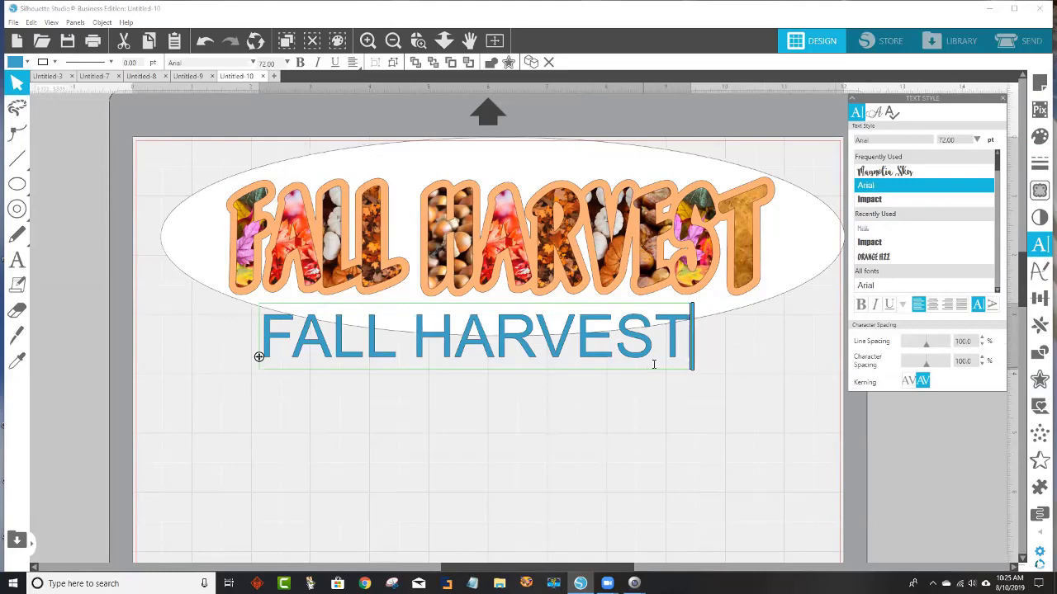
left_click_drag(670, 351, 268, 348)
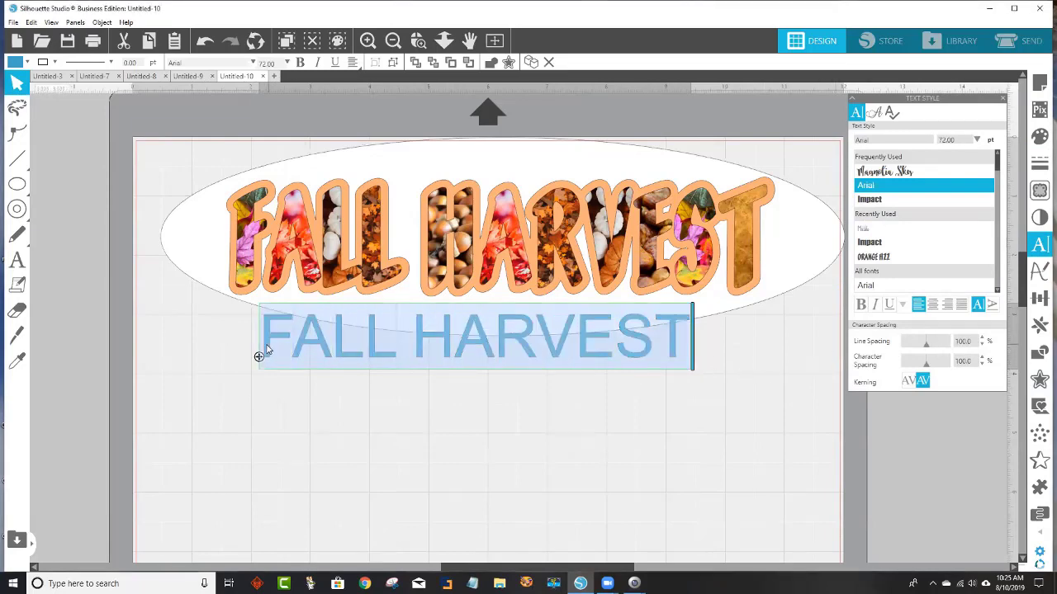
left_click(991, 306)
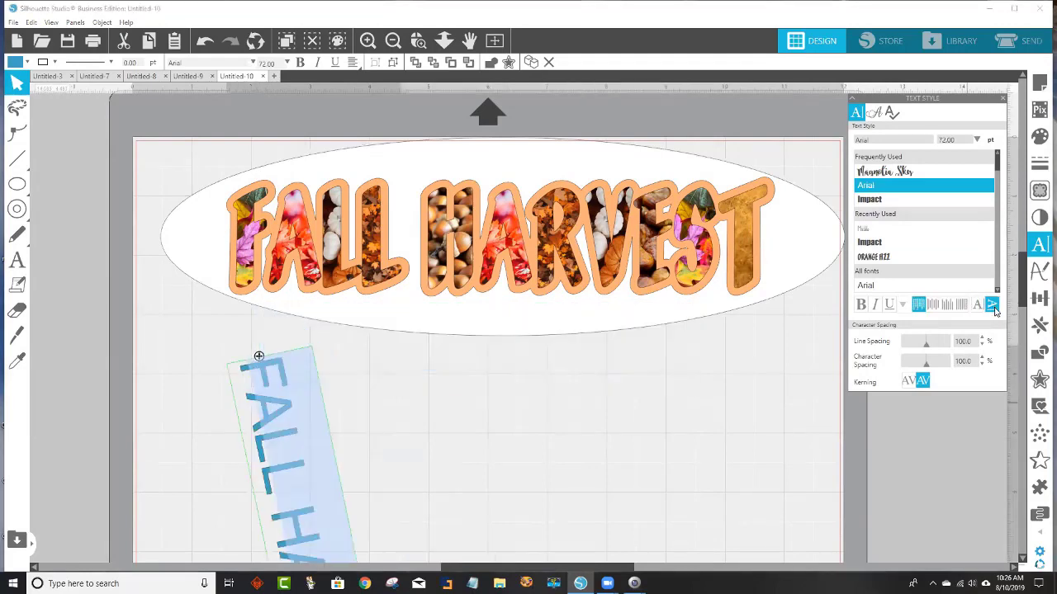
scroll(562, 452, "down", 3)
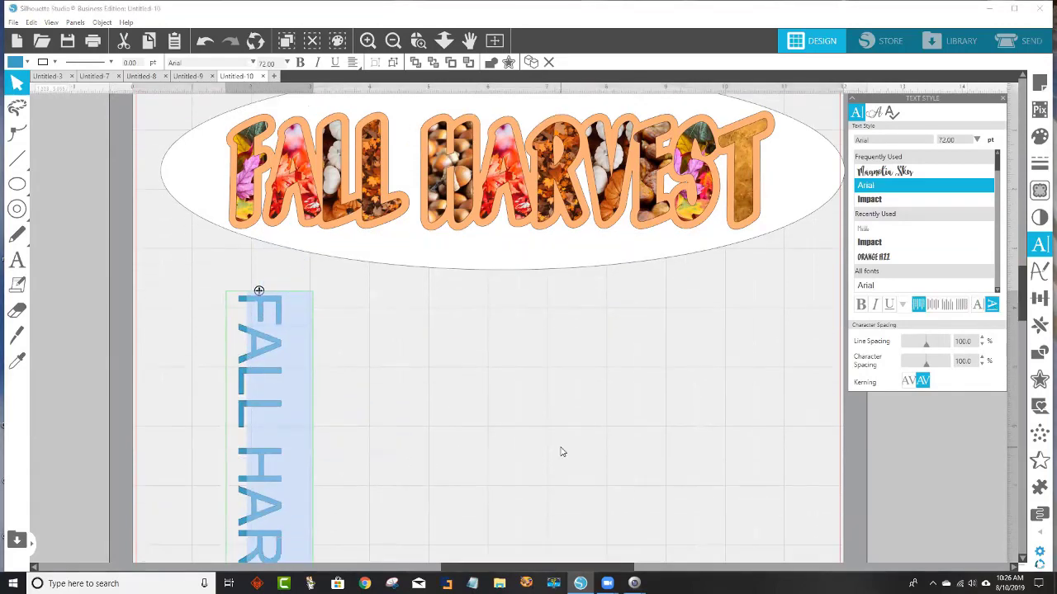
scroll(562, 448, "up", 1)
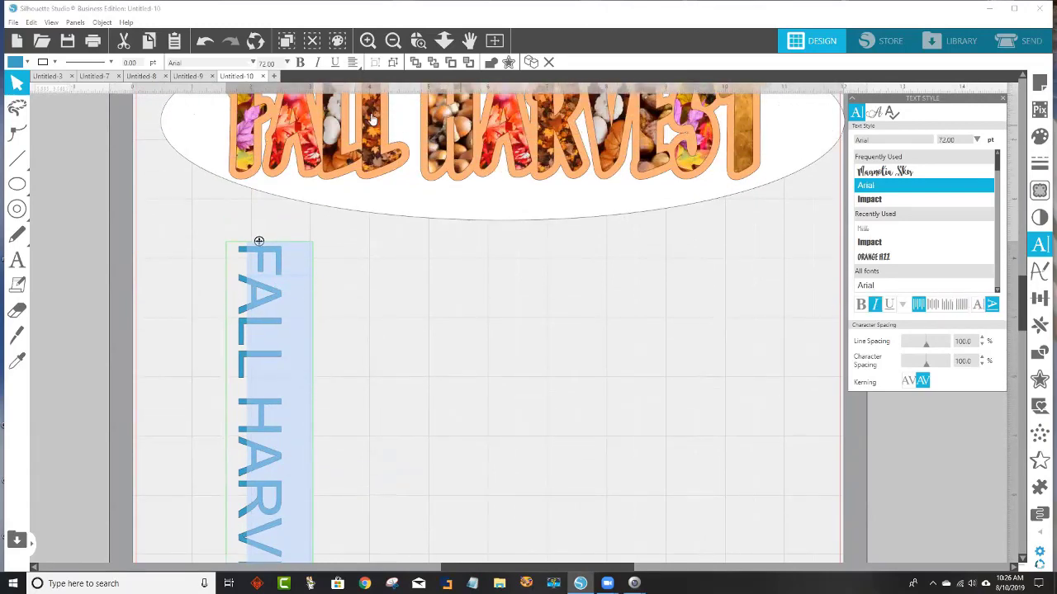
left_click(206, 46)
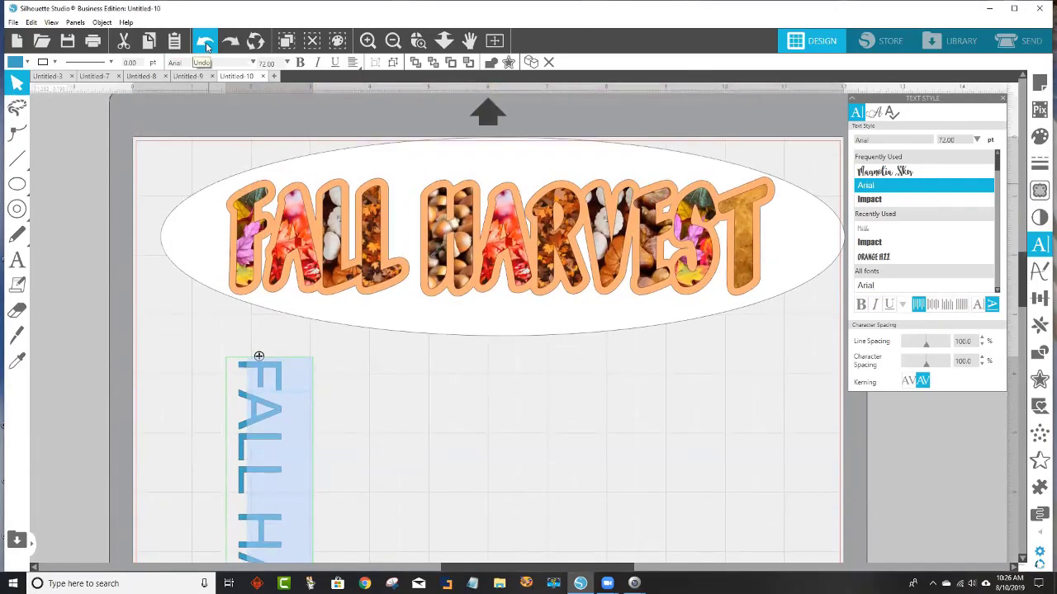
left_click(207, 46)
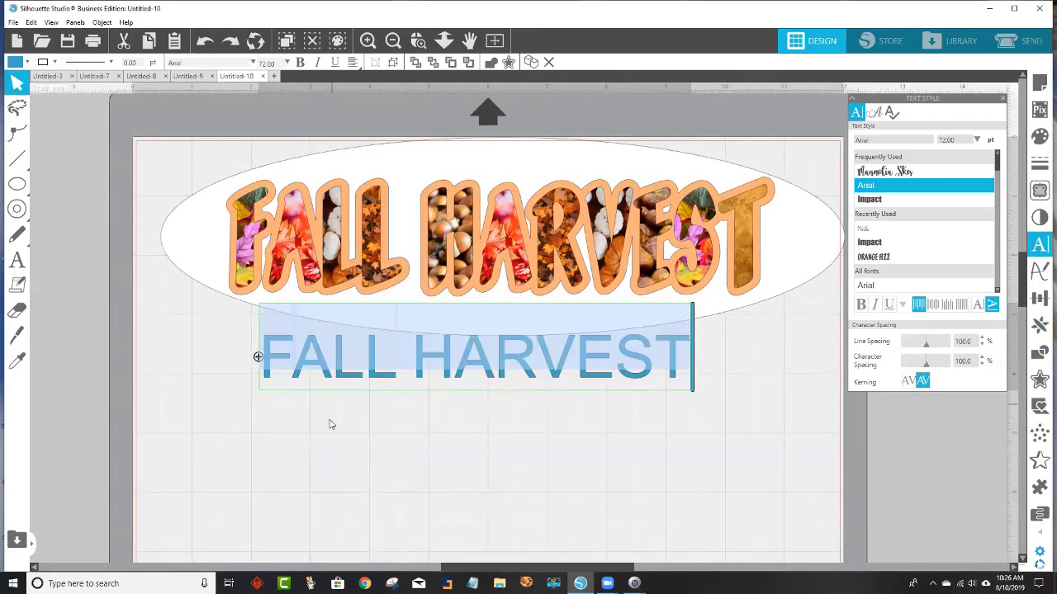
left_click(327, 421)
double_click(297, 371)
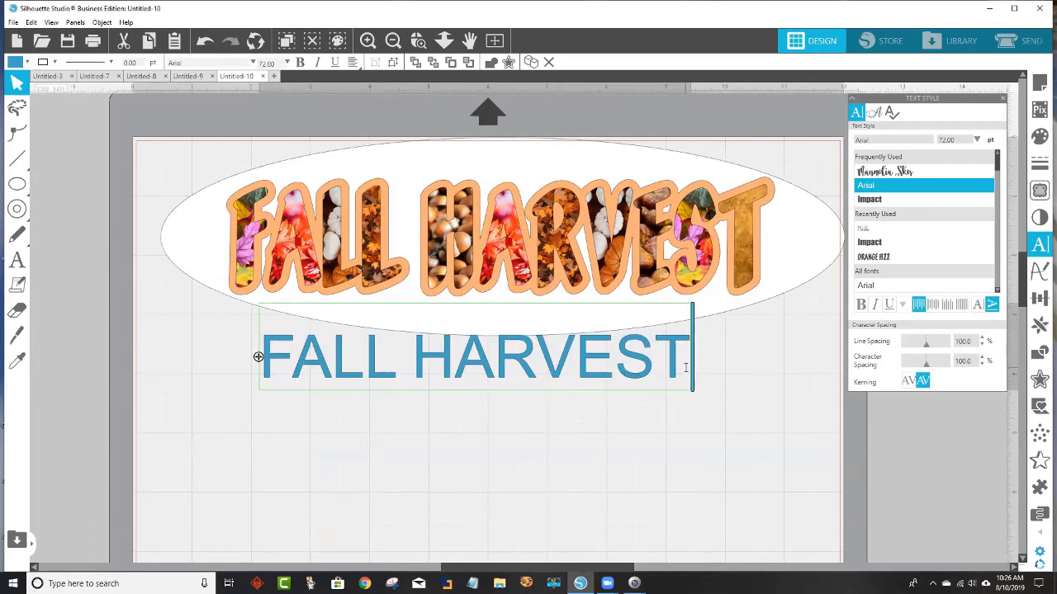
left_click_drag(688, 367, 259, 389)
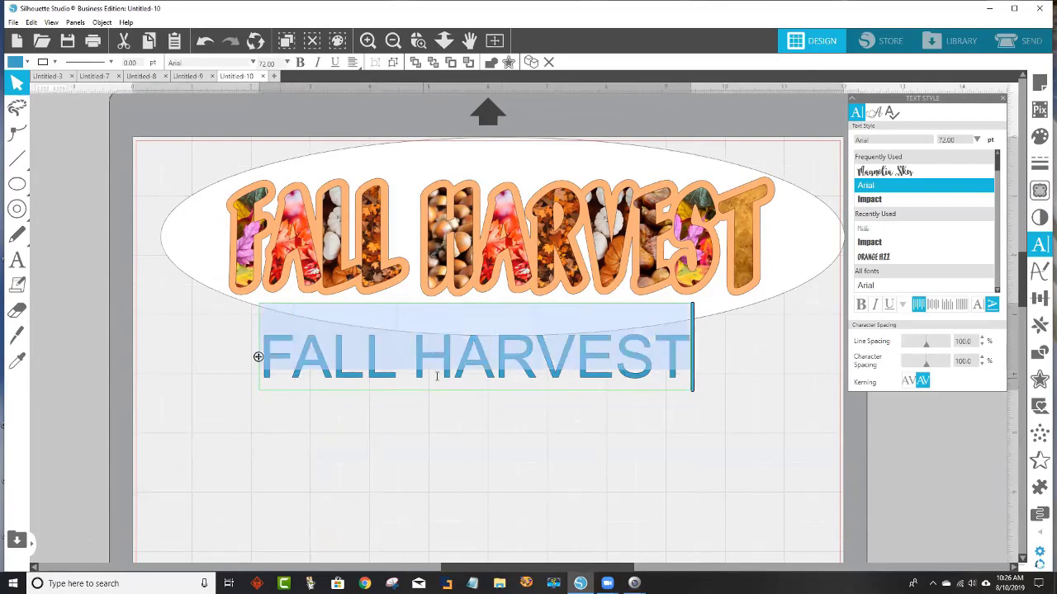
left_click(573, 422)
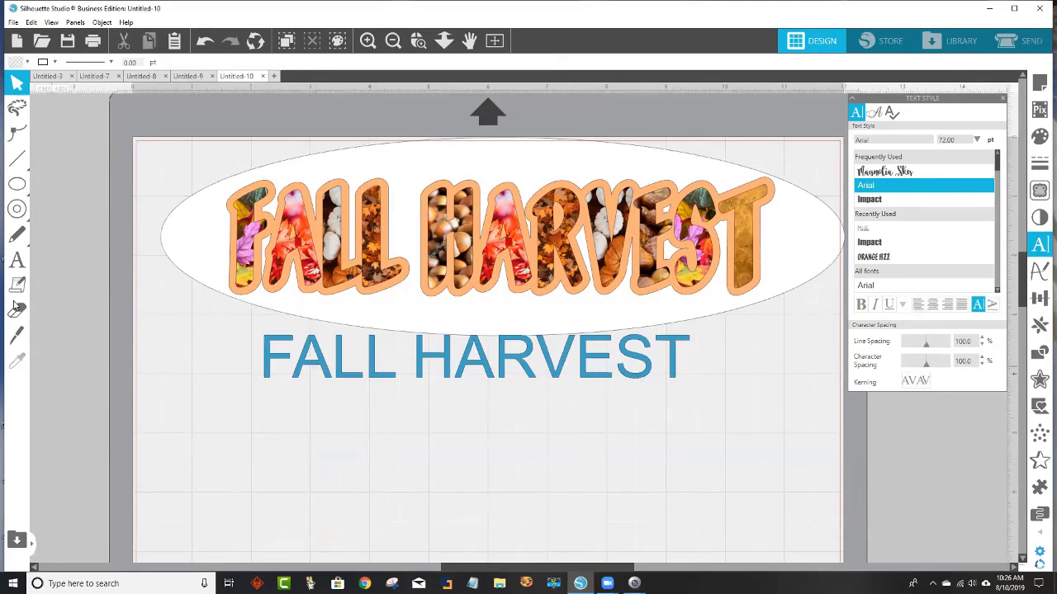
left_click(16, 260)
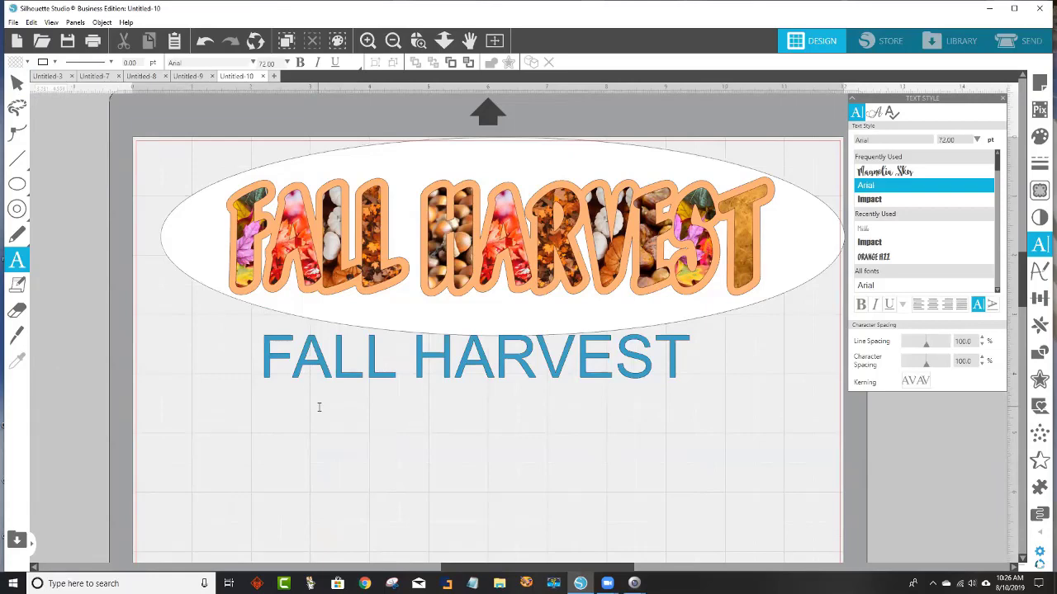
left_click(677, 360)
left_click_drag(686, 363, 268, 398)
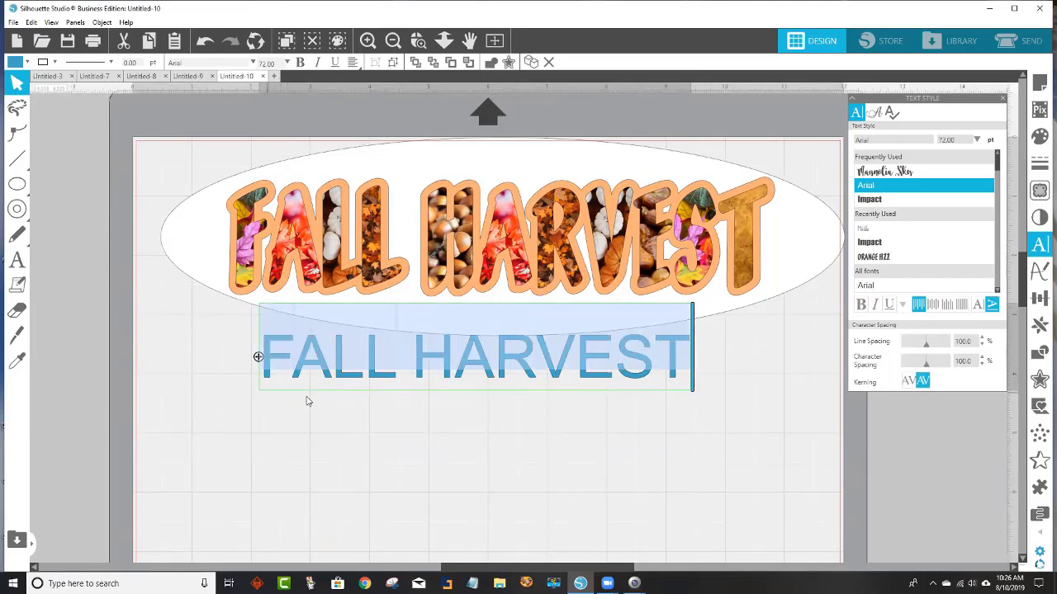
- Move the plain FALL HARVEST text into the empty area below the ellipse and flip it vertically
left_click(457, 427)
left_click_drag(486, 380, 493, 453)
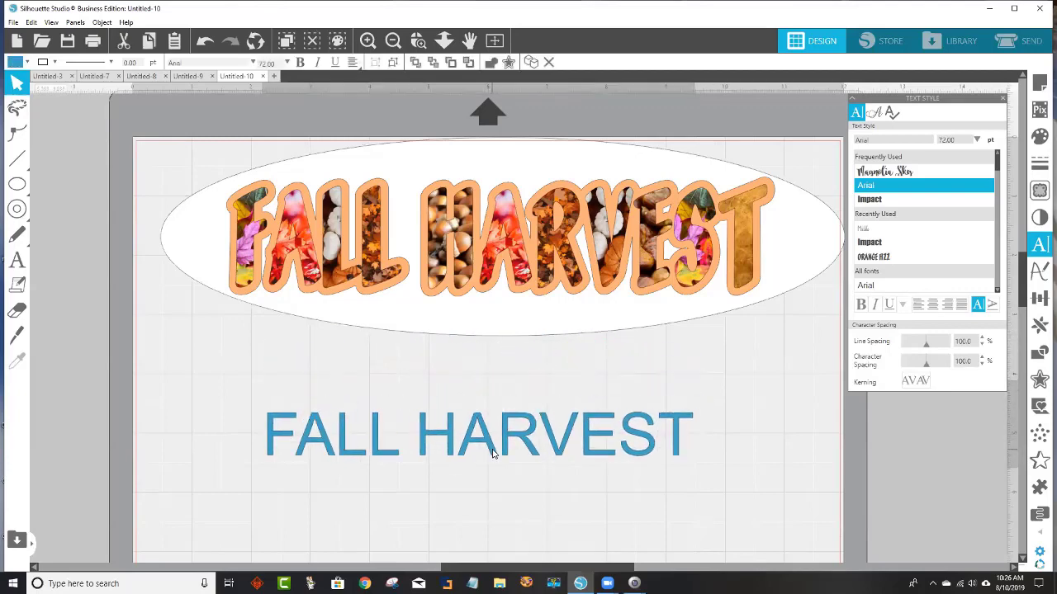
left_click(488, 440)
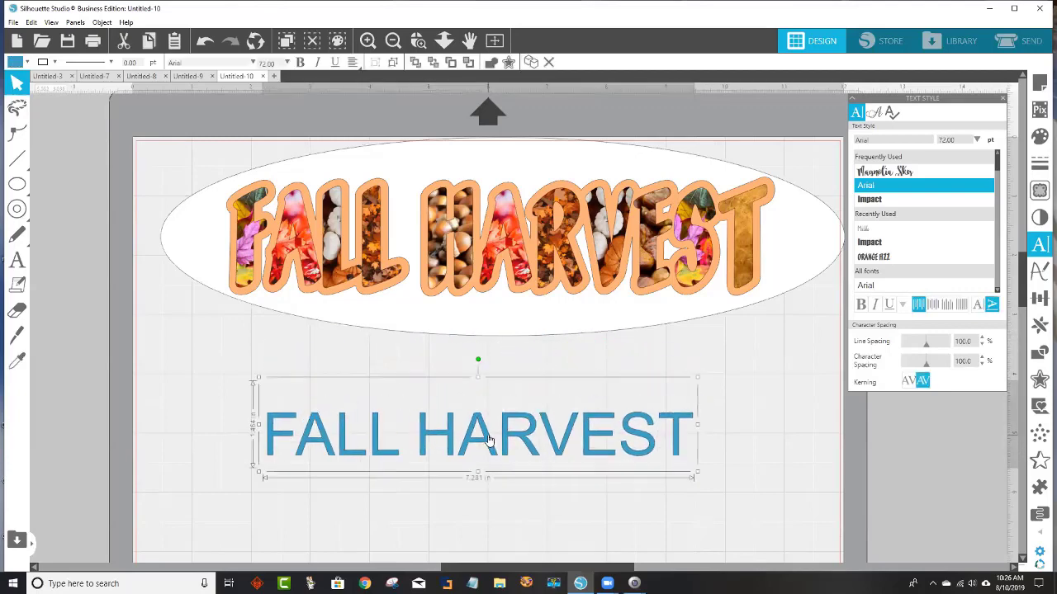
right_click(487, 440)
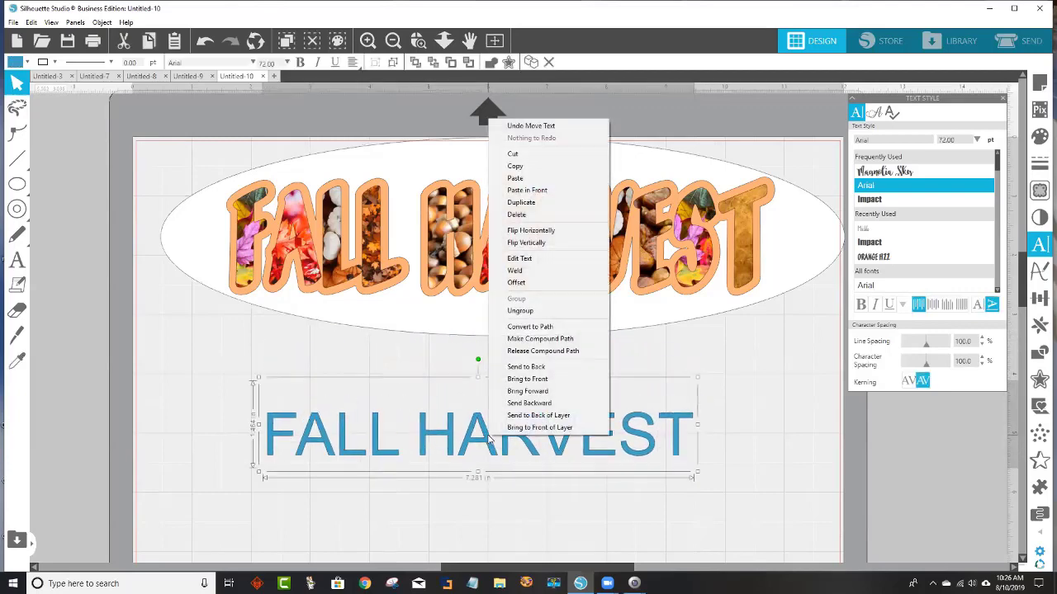
left_click(537, 242)
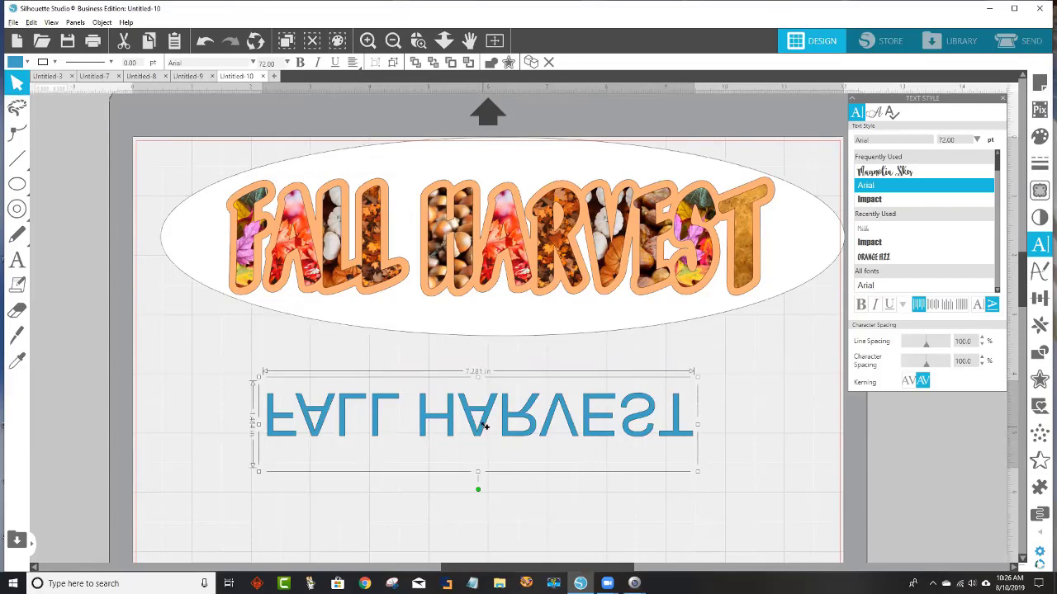
- Duplicate the upside-down plain FALL HARVEST text slightly lower and flip the copy vertically
left_click_drag(484, 424, 483, 474)
right_click(483, 474)
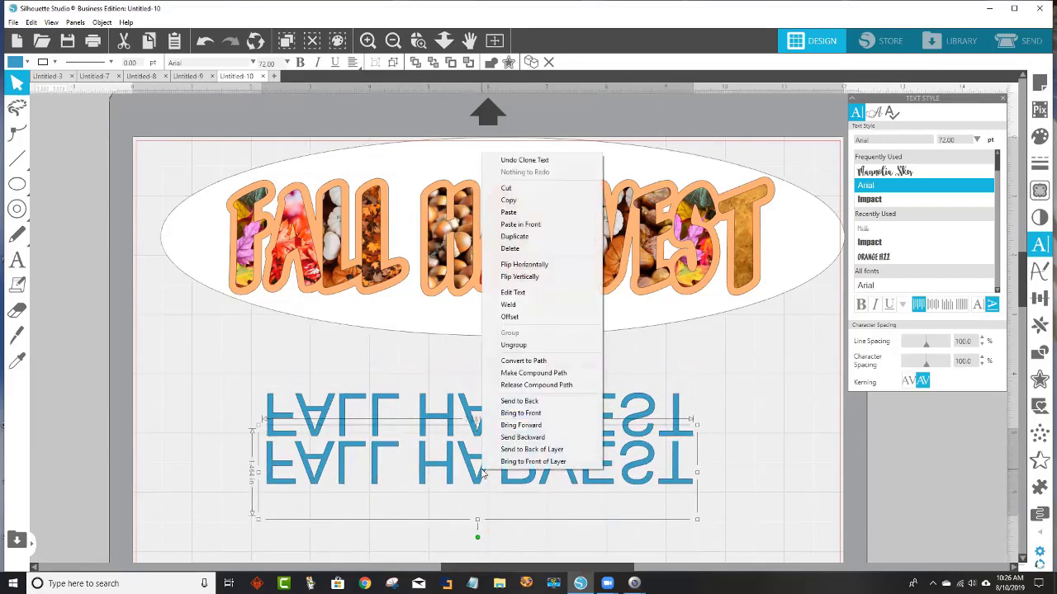
left_click(537, 279)
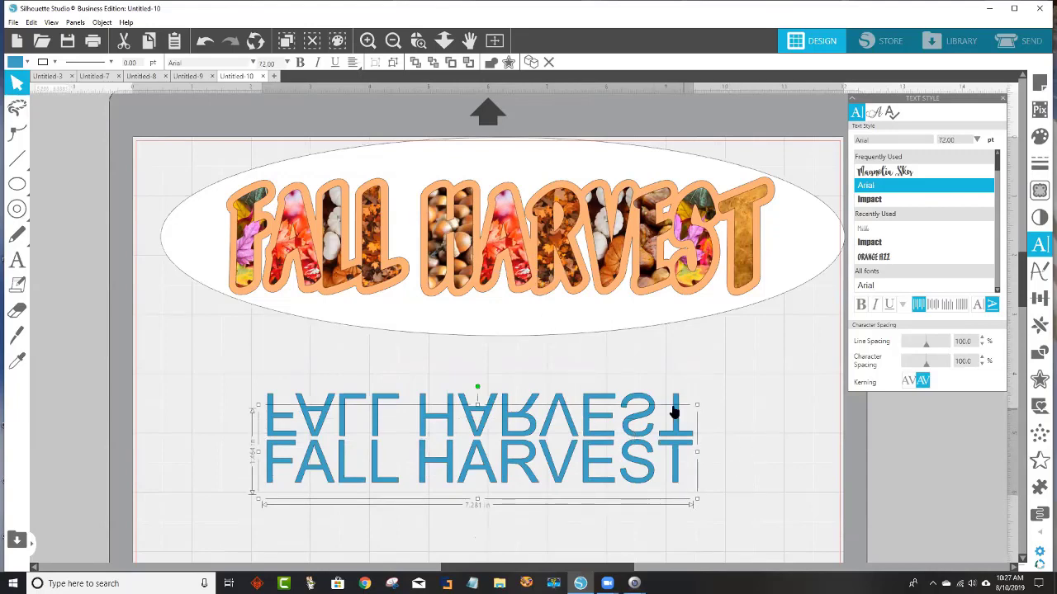
- Reposition the upside-down plain text just above the upright copy, leaving a small gap, and deselect it
left_click_drag(560, 404, 558, 371)
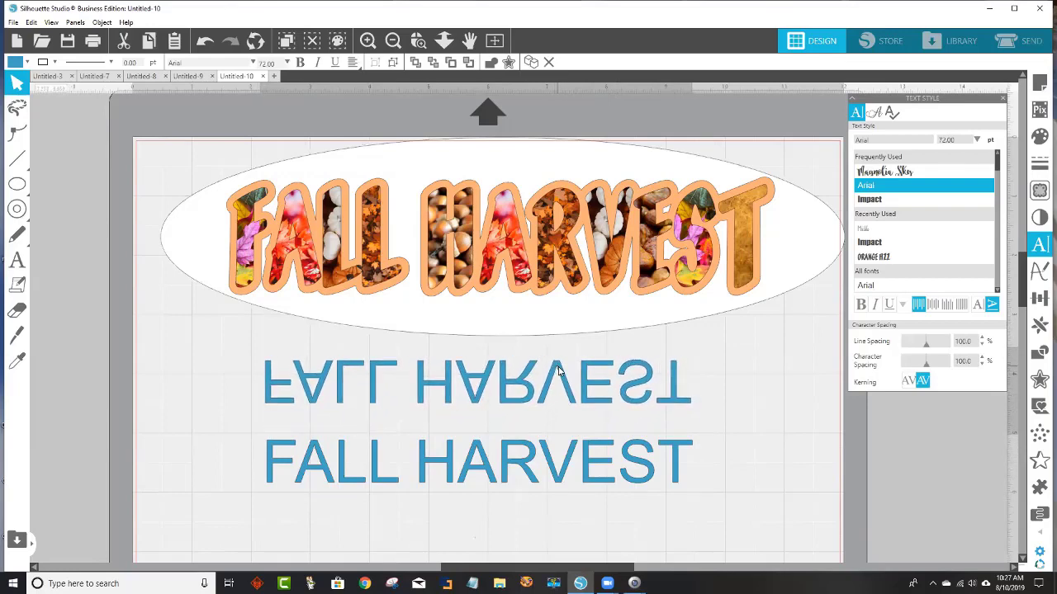
left_click(784, 345)
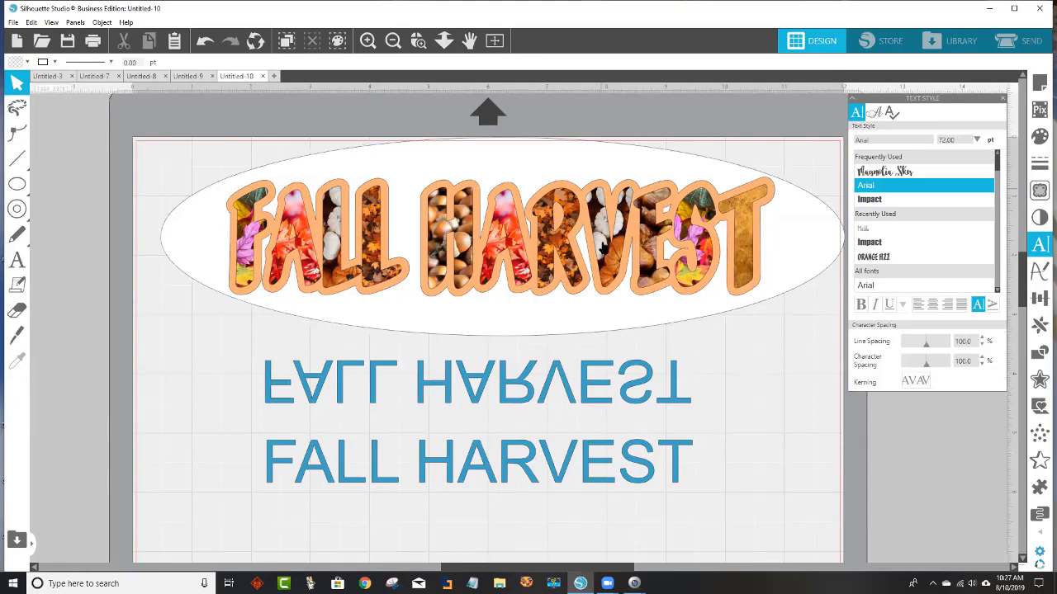
mouse_move(482, 403)
left_mouse_down()
mouse_move(473, 421)
mouse_move(481, 436)
mouse_move(479, 413)
left_mouse_up()
left_click(743, 360)
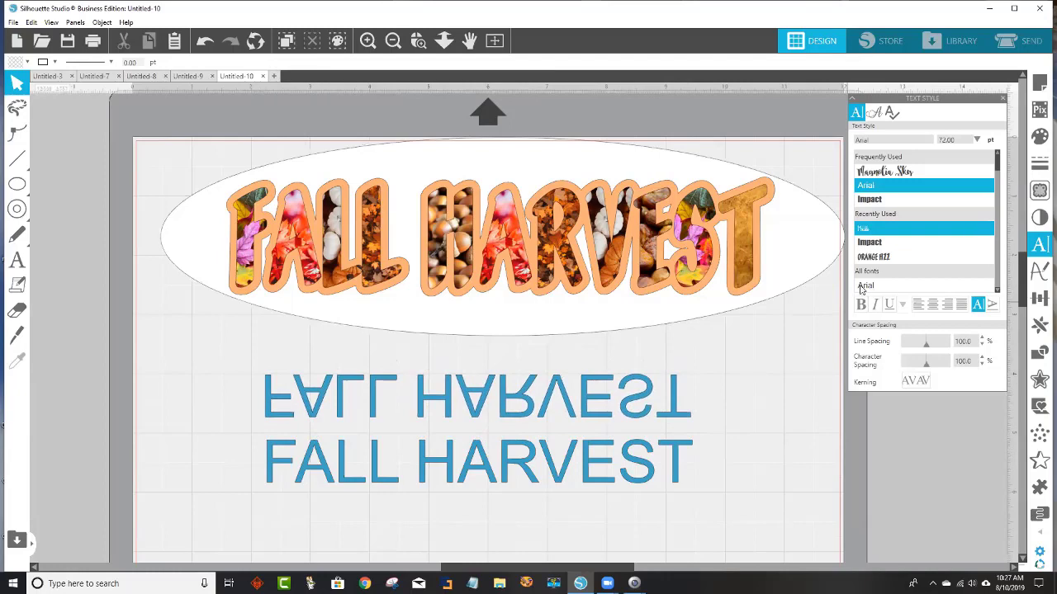
- Delete both plain FALL HARVEST texts and the white ellipse, leaving only the photo-patterned lettering
left_click(342, 419)
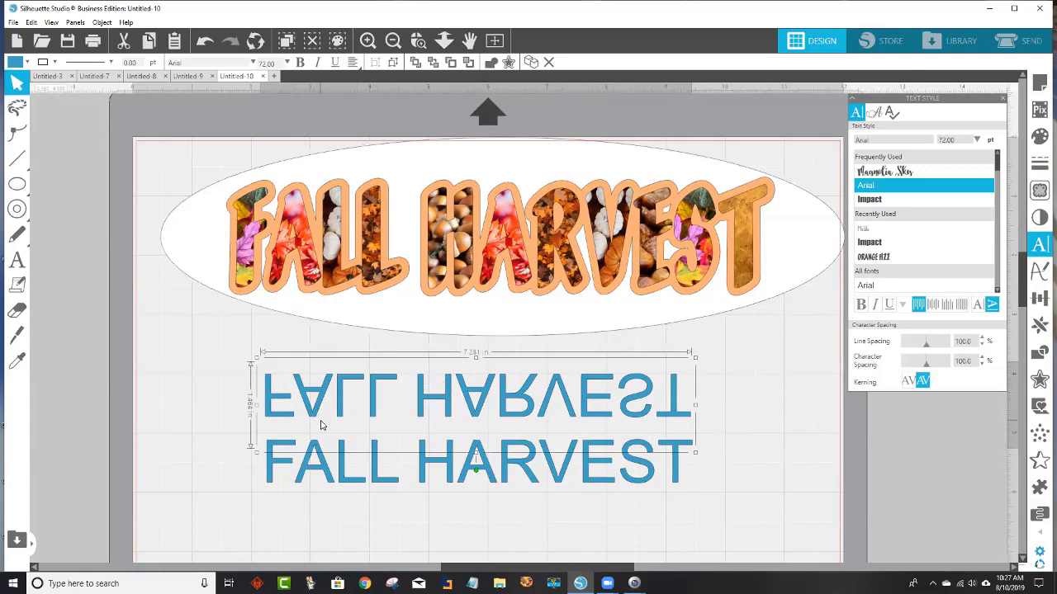
key("Delete")
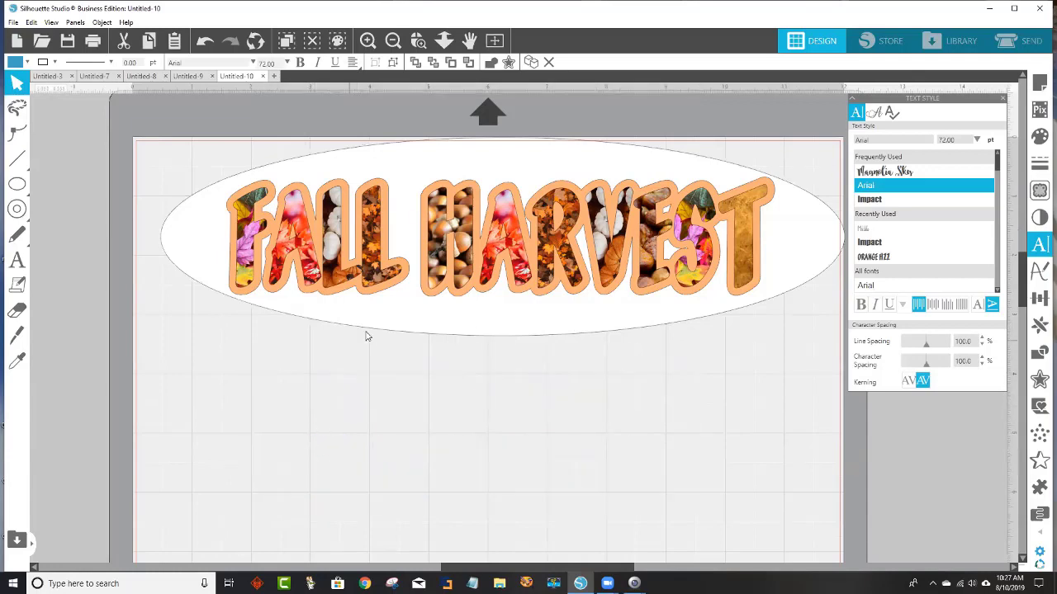
left_click_drag(373, 334, 360, 441)
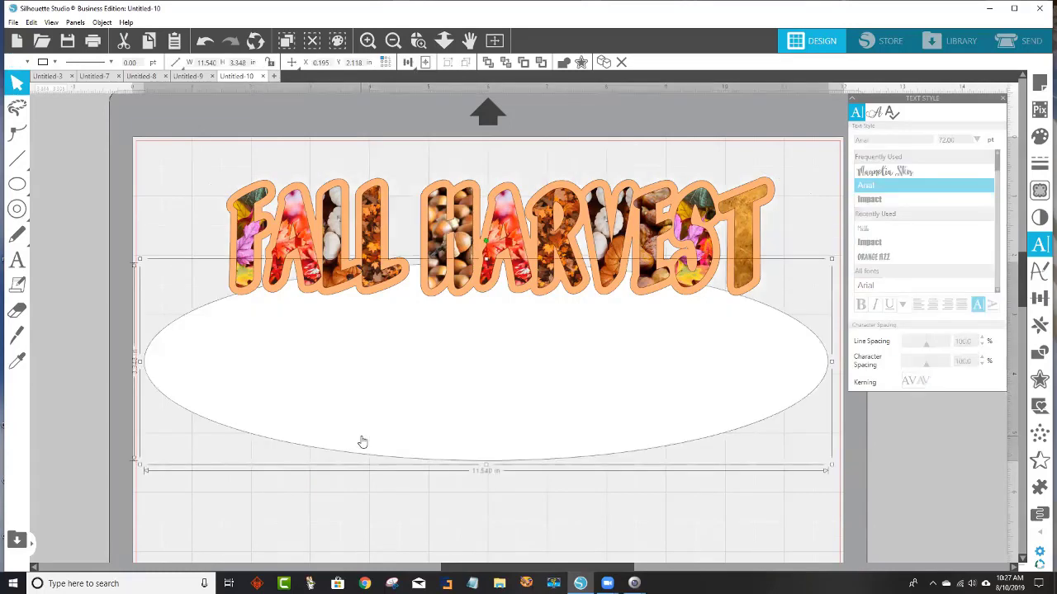
key("Delete")
- Duplicate the photo-patterned FALL HARVEST lettering directly below itself and flip the upper one vertically
left_click_drag(799, 327, 183, 214)
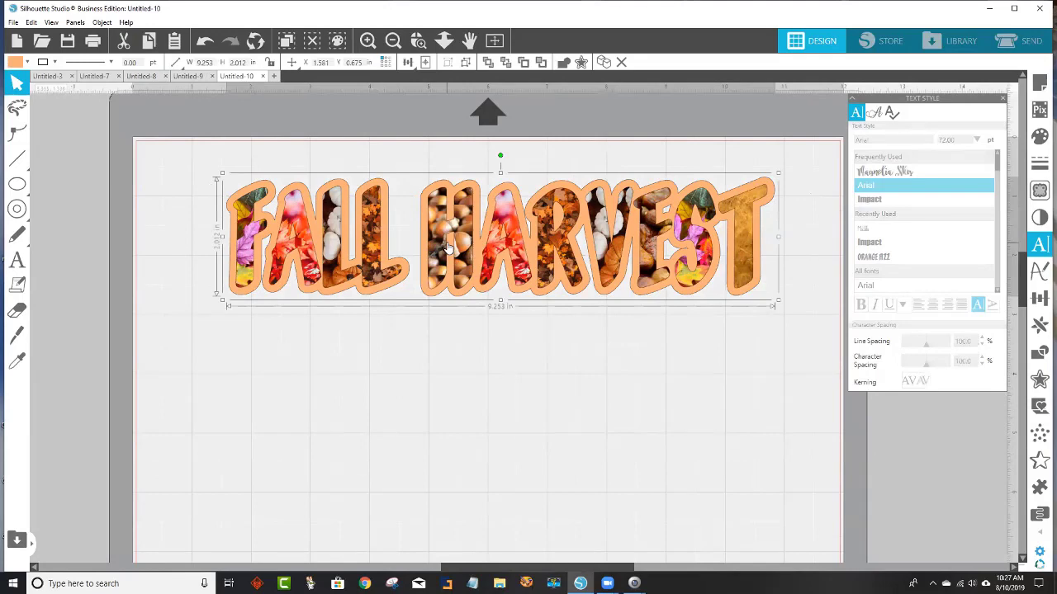
left_click_drag(447, 248, 447, 395)
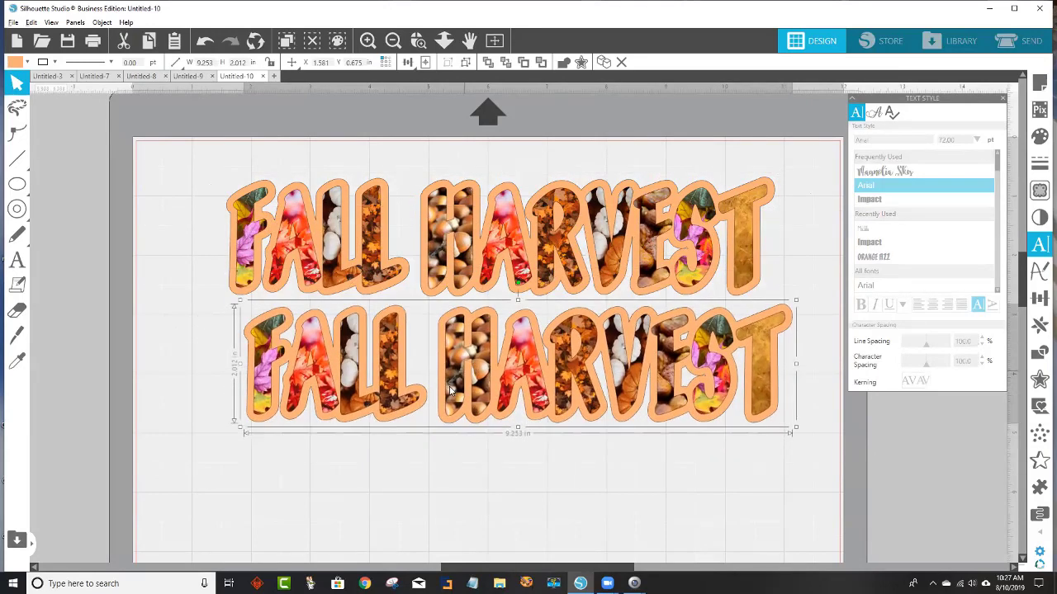
left_click(464, 282)
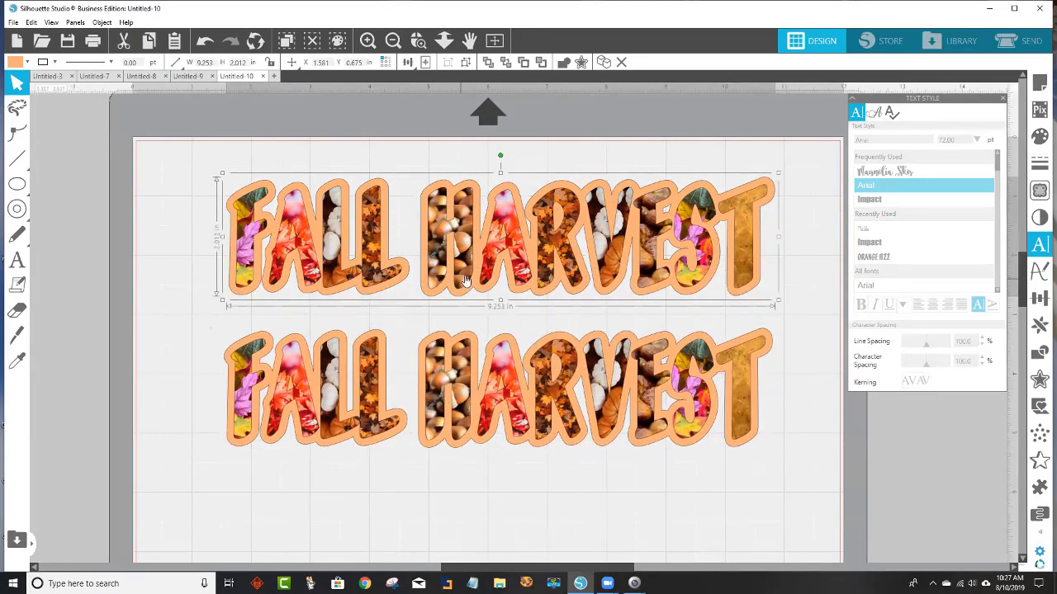
right_click(466, 279)
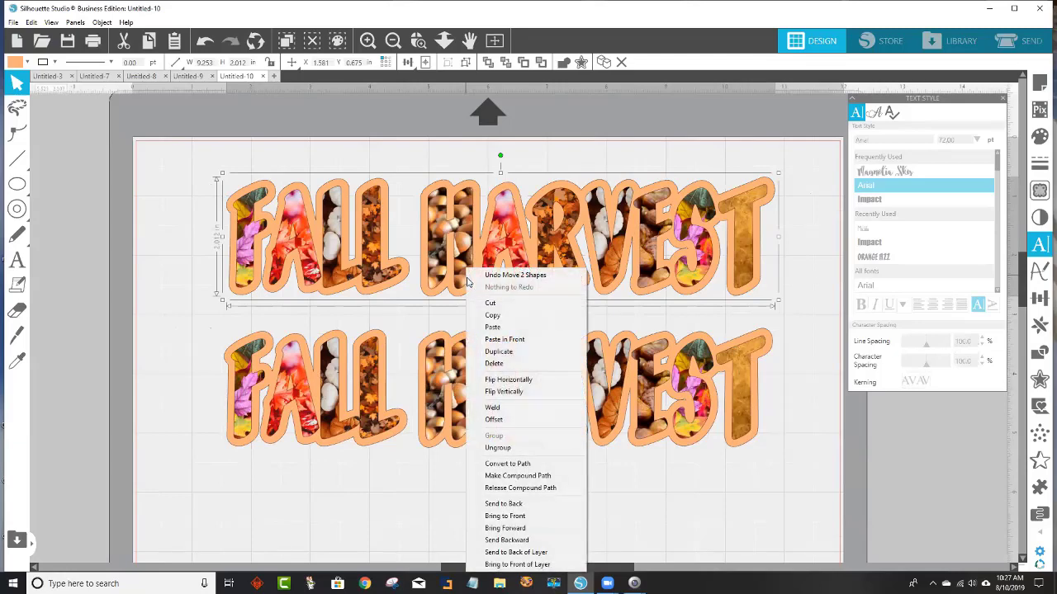
left_click(534, 394)
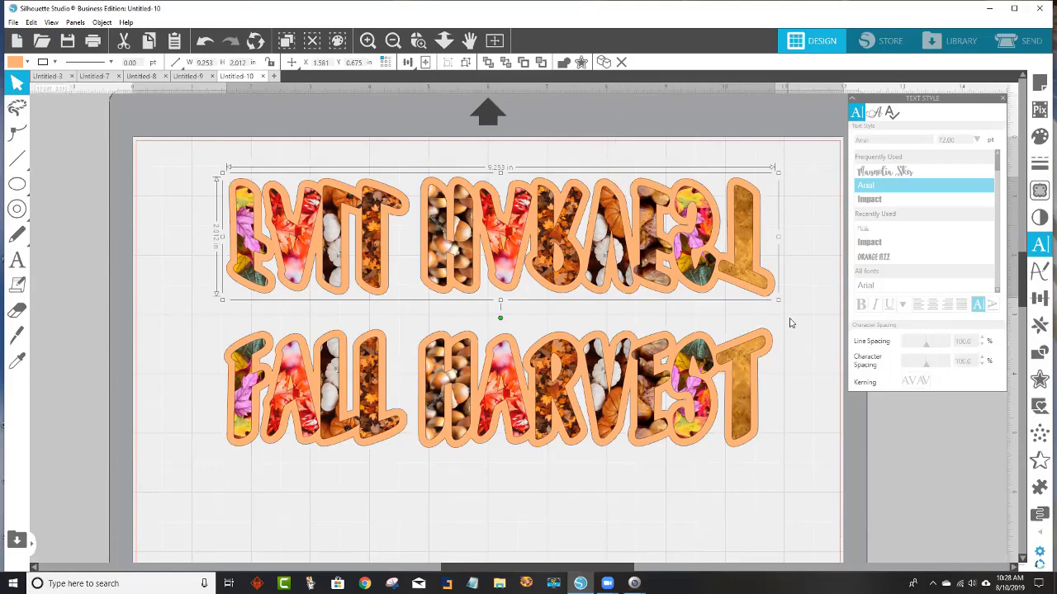
- Group the flipped and upright patterned letterings and scale the group down to about 8.68 in wide
left_click(766, 441)
left_click(766, 441)
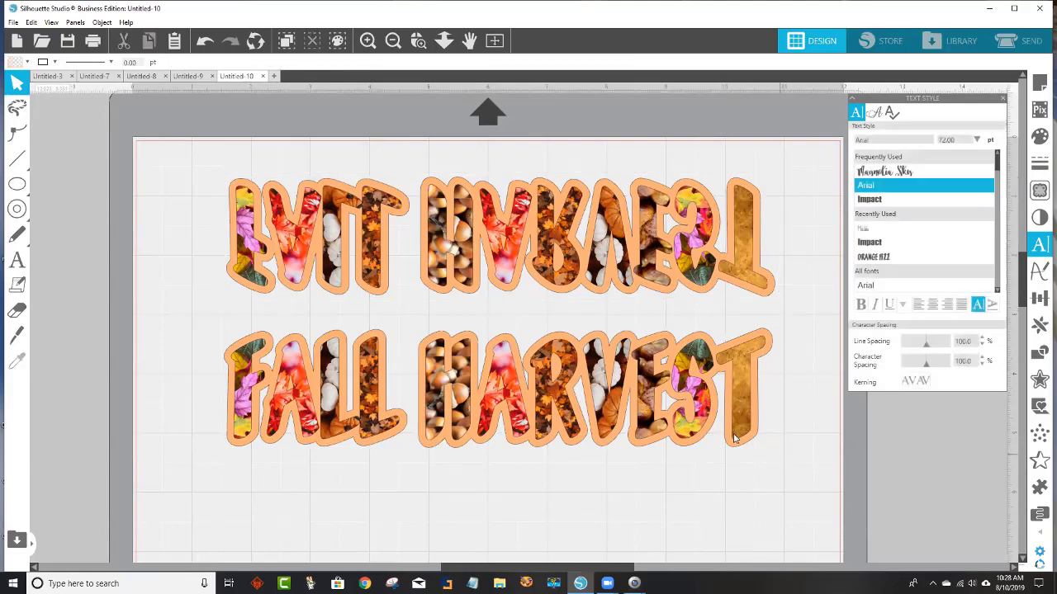
left_click_drag(458, 301, 258, 206)
right_click(259, 206)
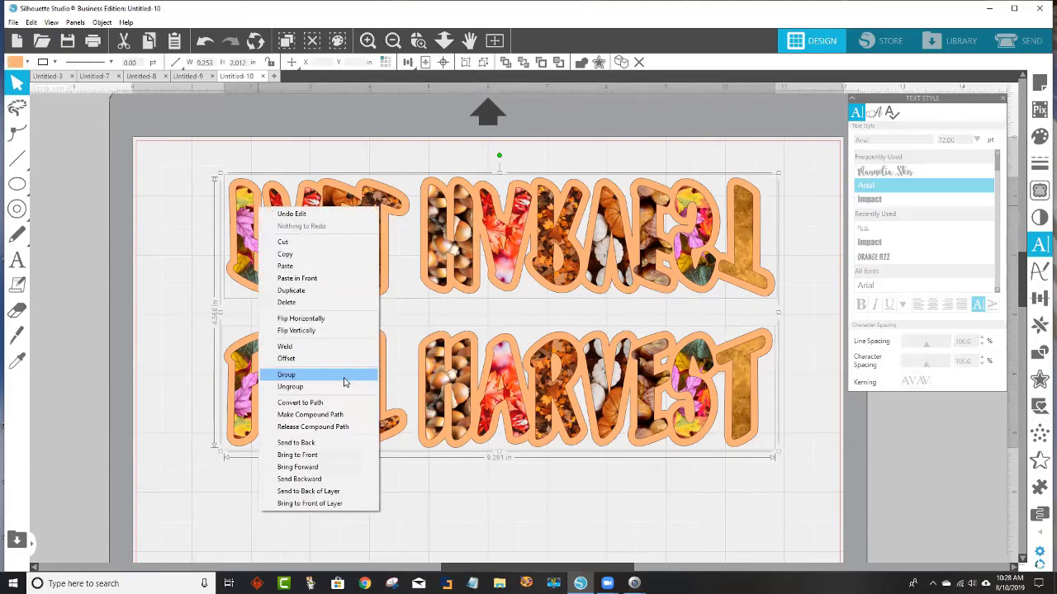
left_click(344, 378)
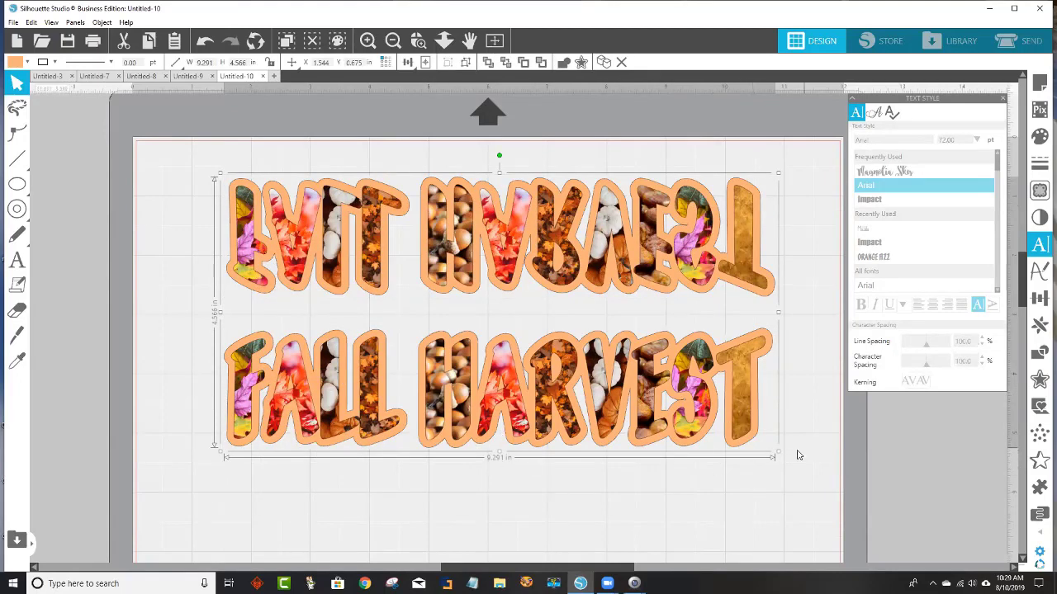
left_click_drag(777, 453, 741, 433)
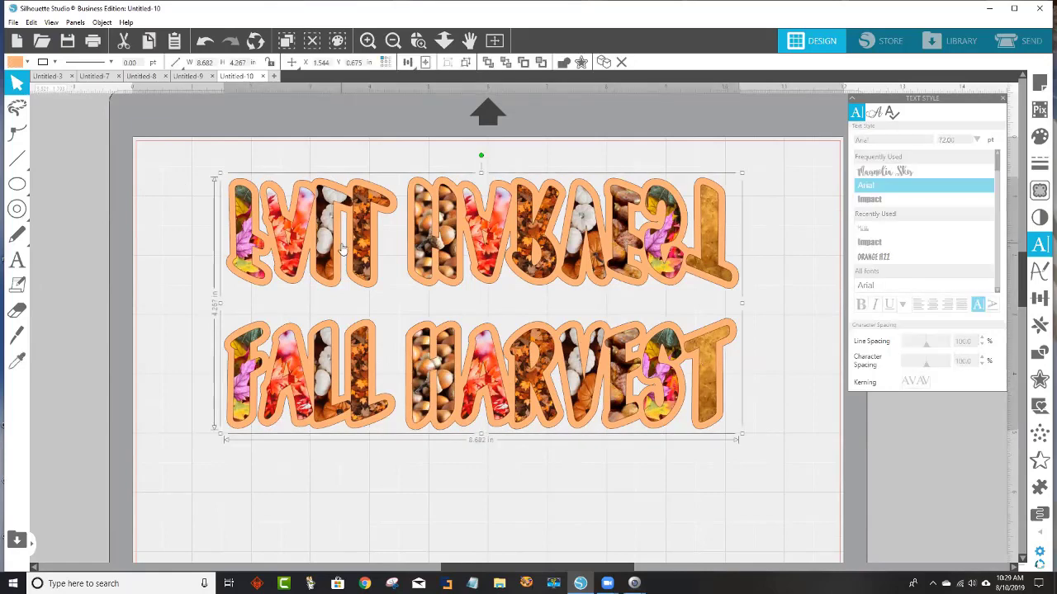
- Start saving the design to the hard drive in the Downloads folder under the file name FALL HARVEST
left_click(13, 22)
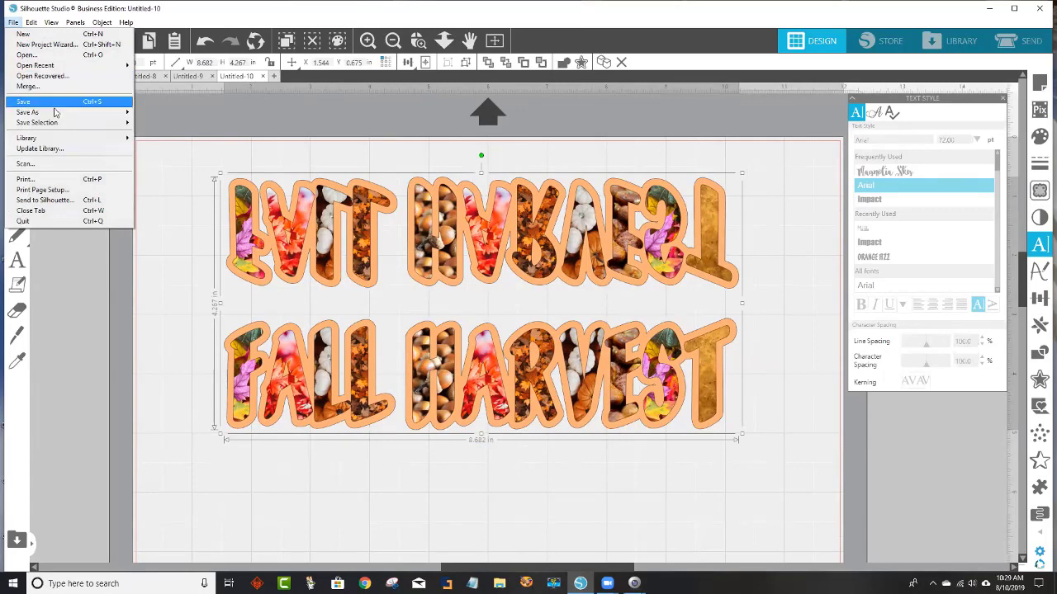
mouse_move(56, 115)
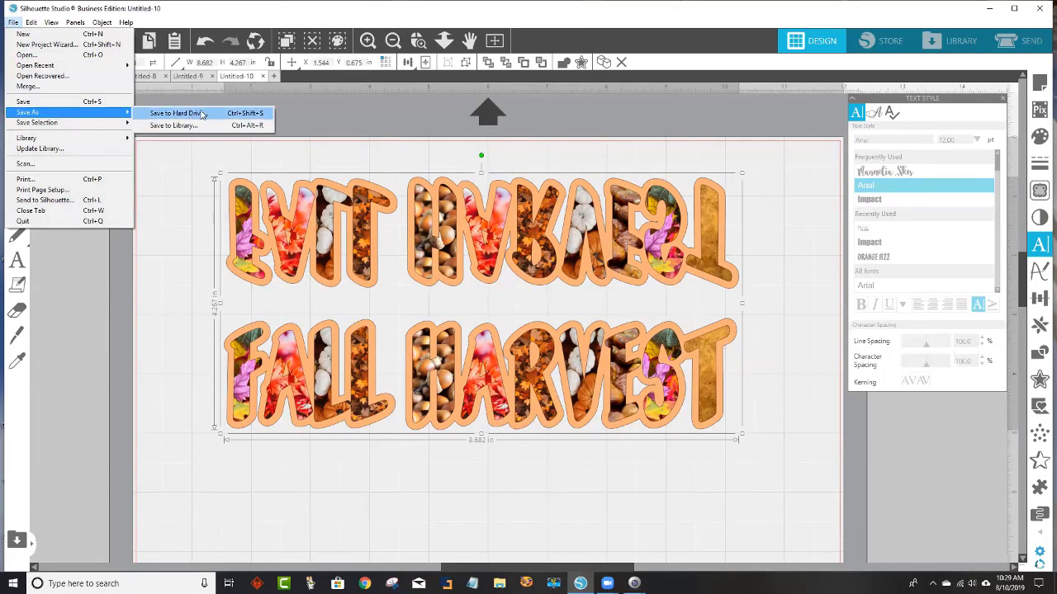
left_click(178, 113)
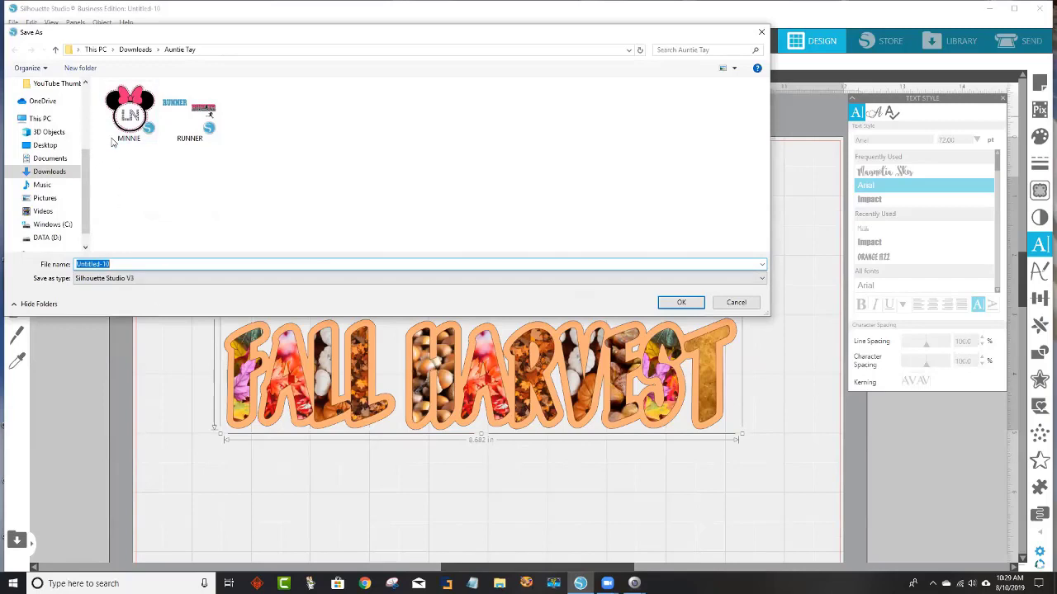
left_click(56, 49)
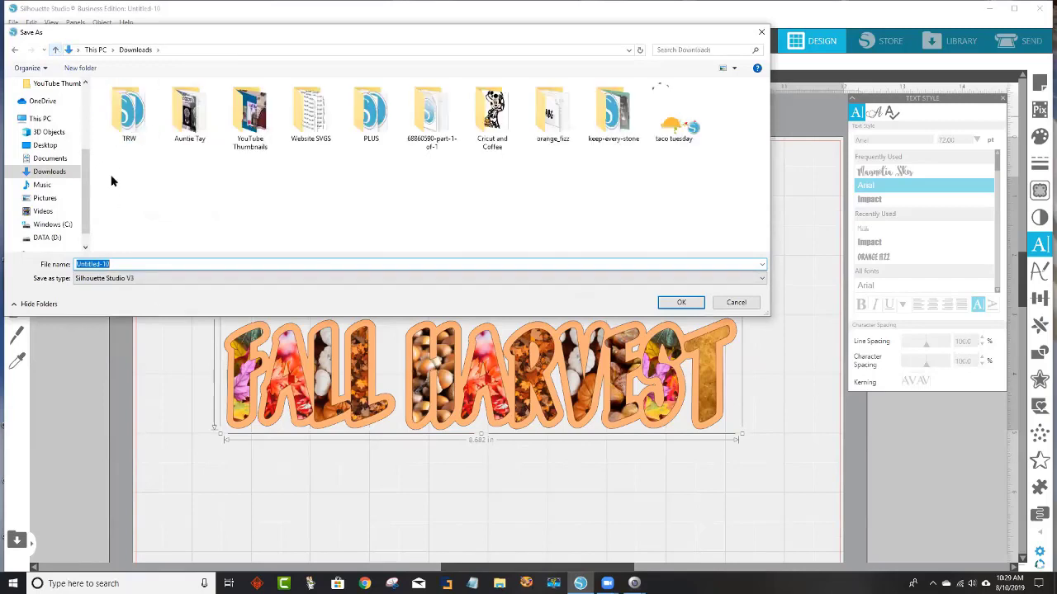
left_click(117, 264)
double_click(117, 264)
type("FALL")
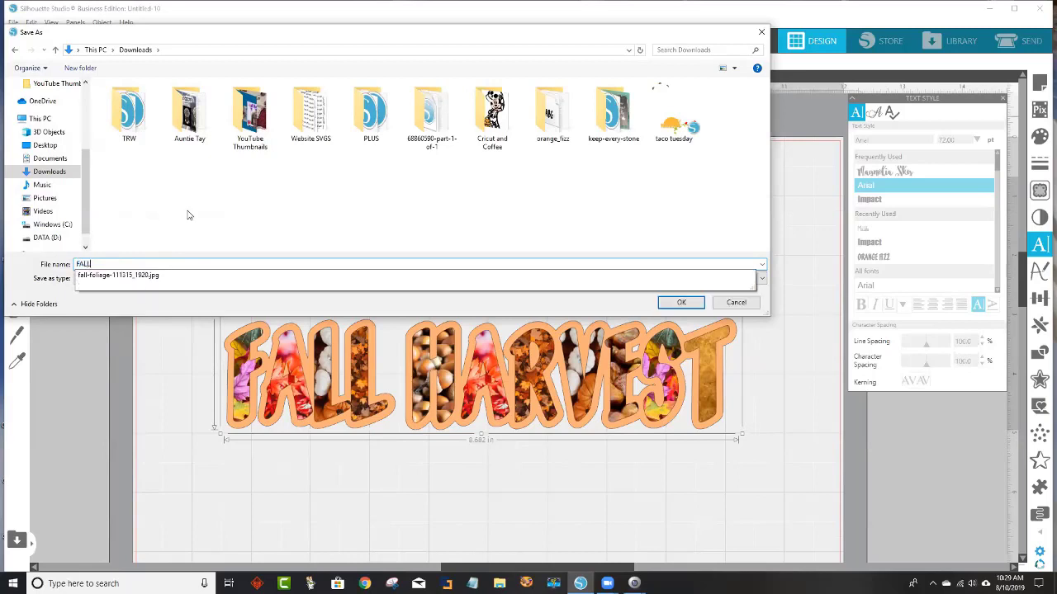
type(" HARVEST")
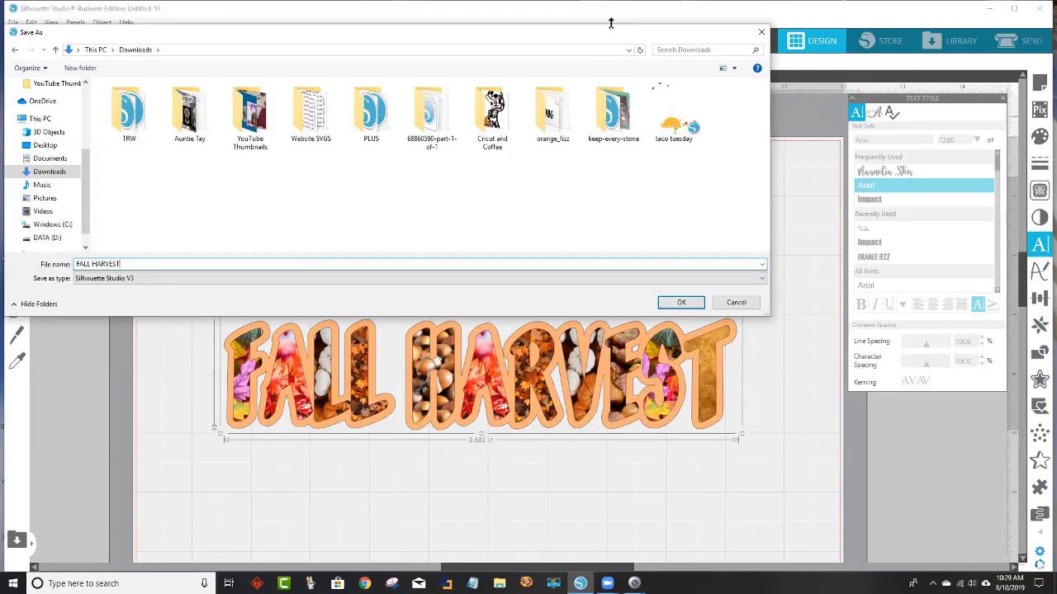
- Set the file type to JPEG and export the design at 1800 by 1800 pixels, 150 dots per inch
left_click(141, 280)
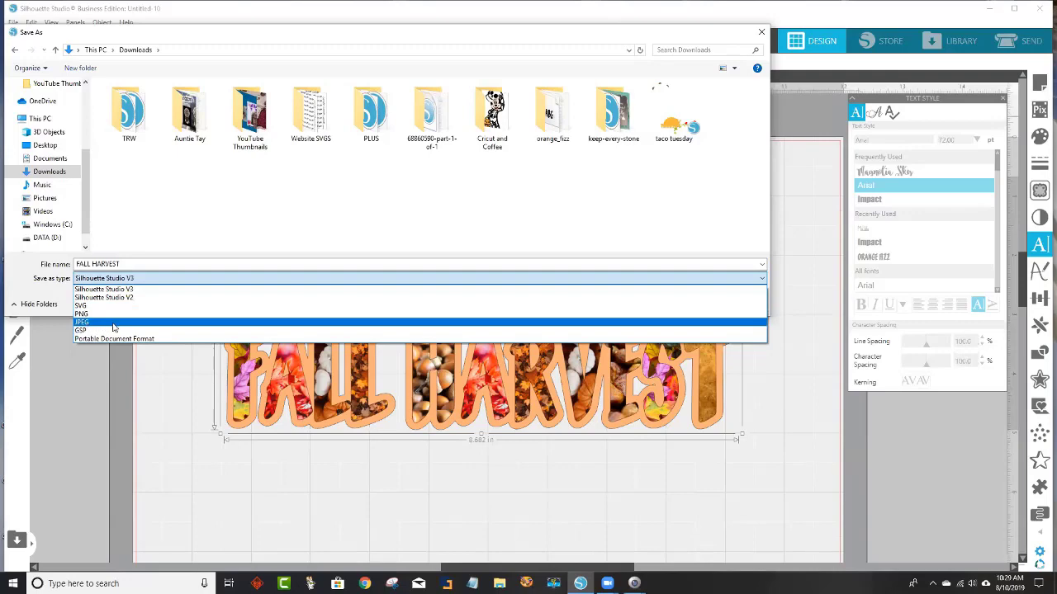
left_click(113, 324)
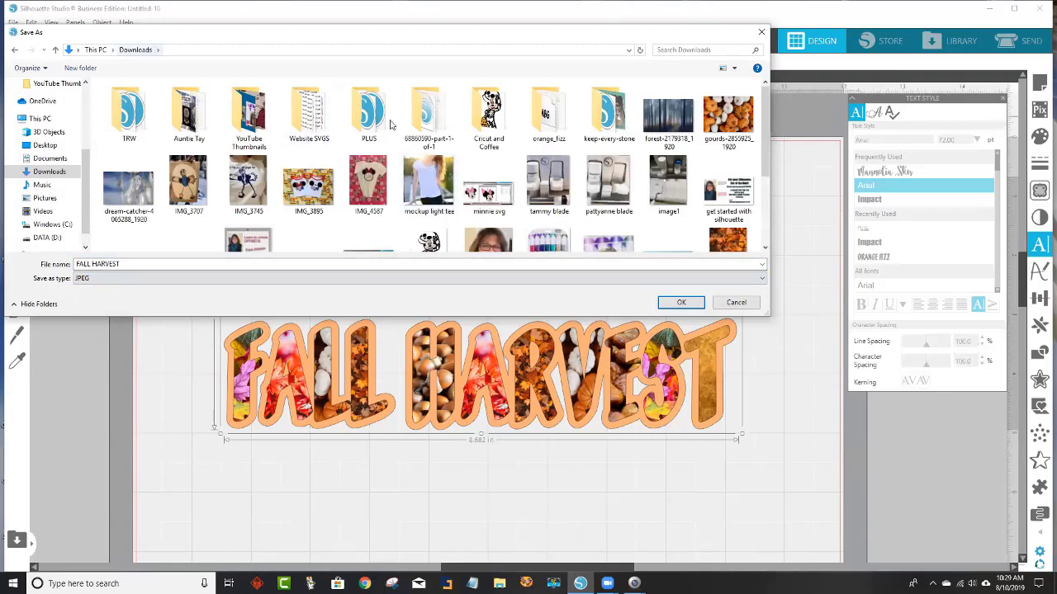
left_click(683, 302)
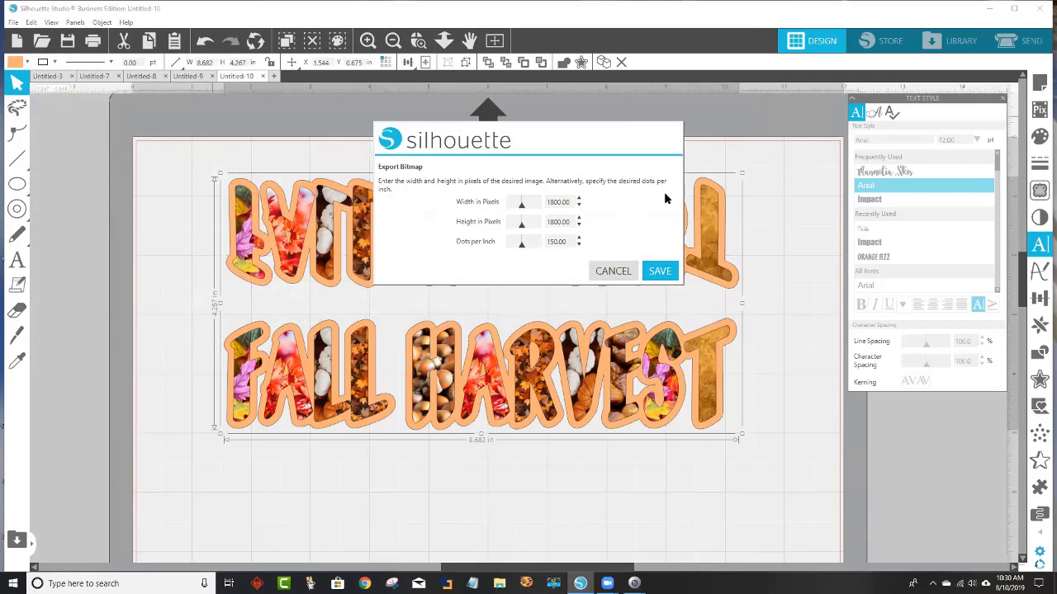
left_click(663, 277)
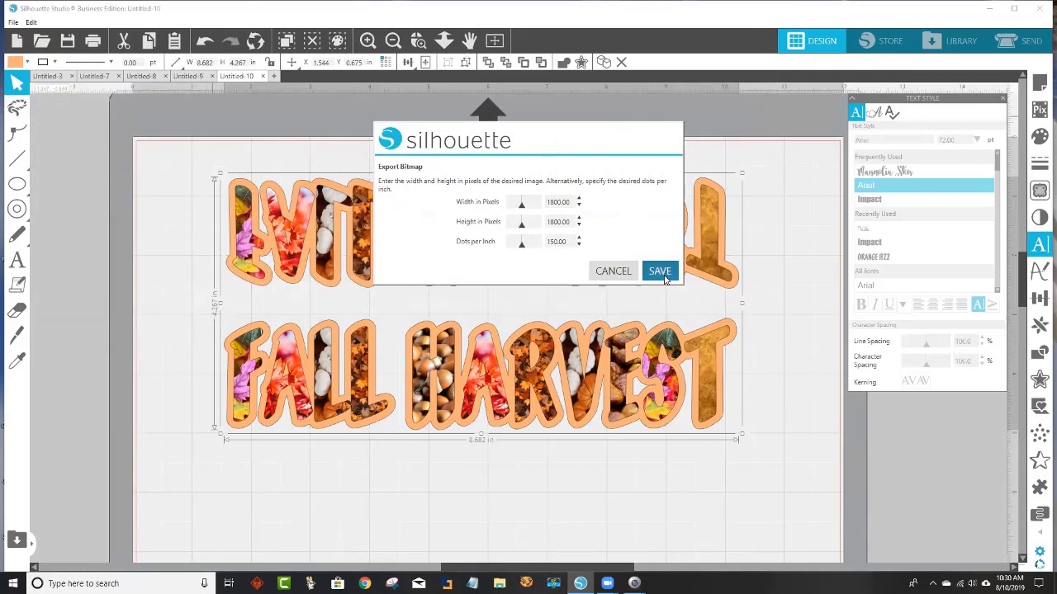
- Switch to Chrome, open Cricut Design Space and start an image upload
left_click(364, 583)
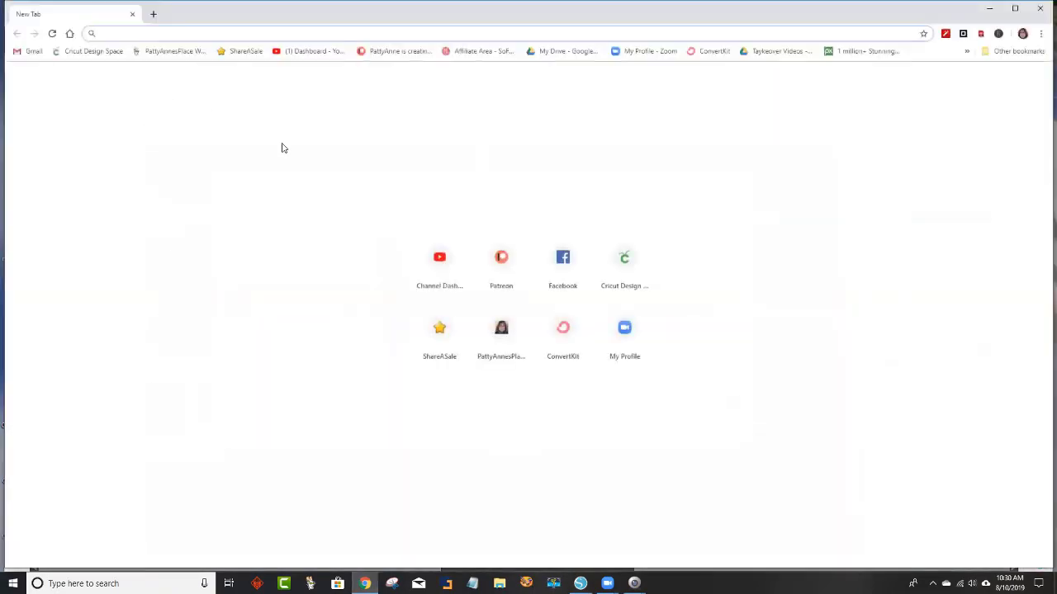
left_click(621, 272)
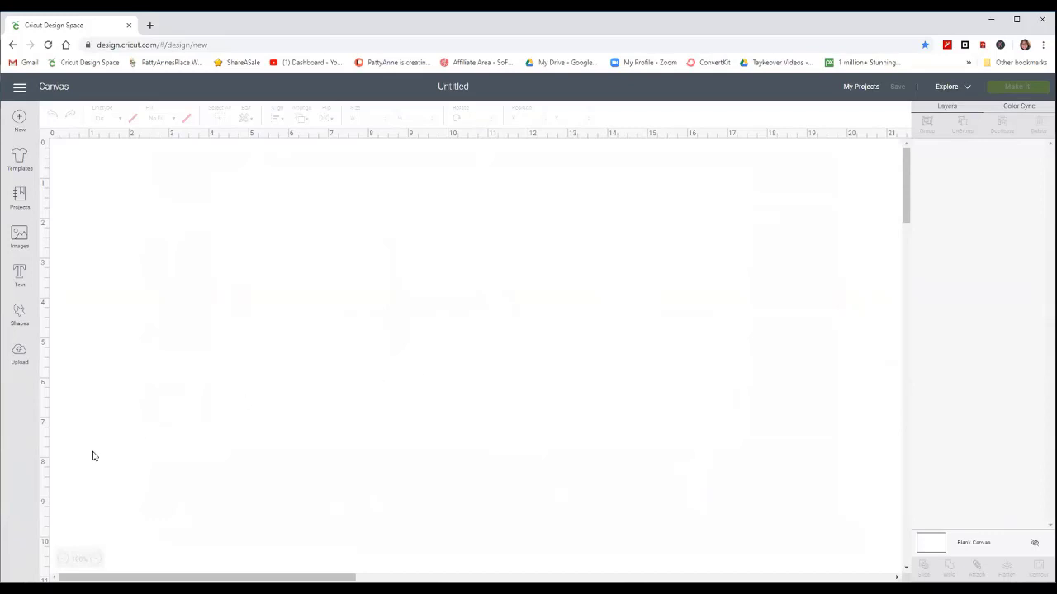
left_click(18, 355)
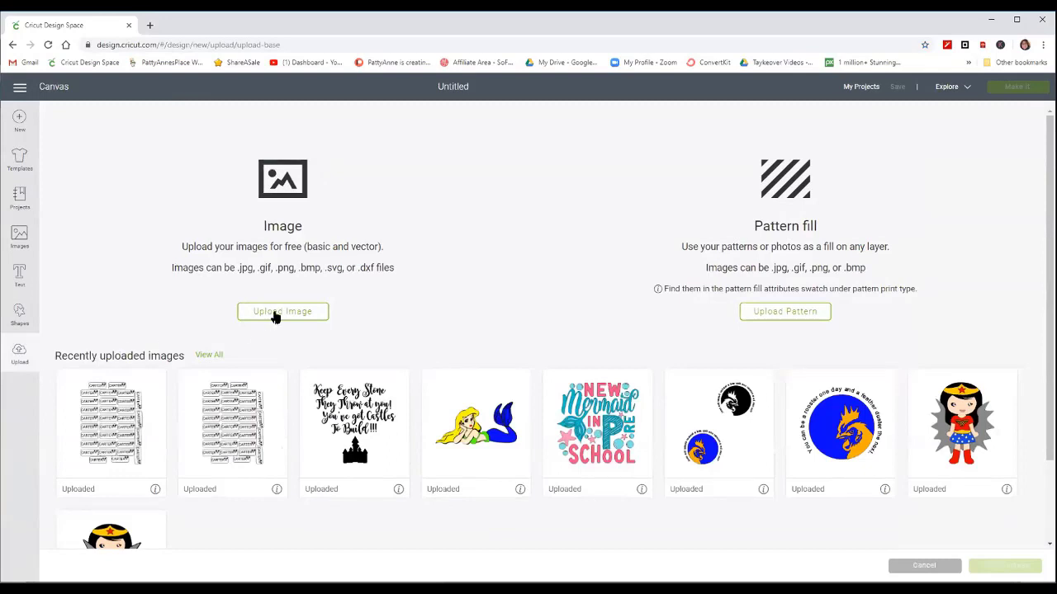
left_click(277, 316)
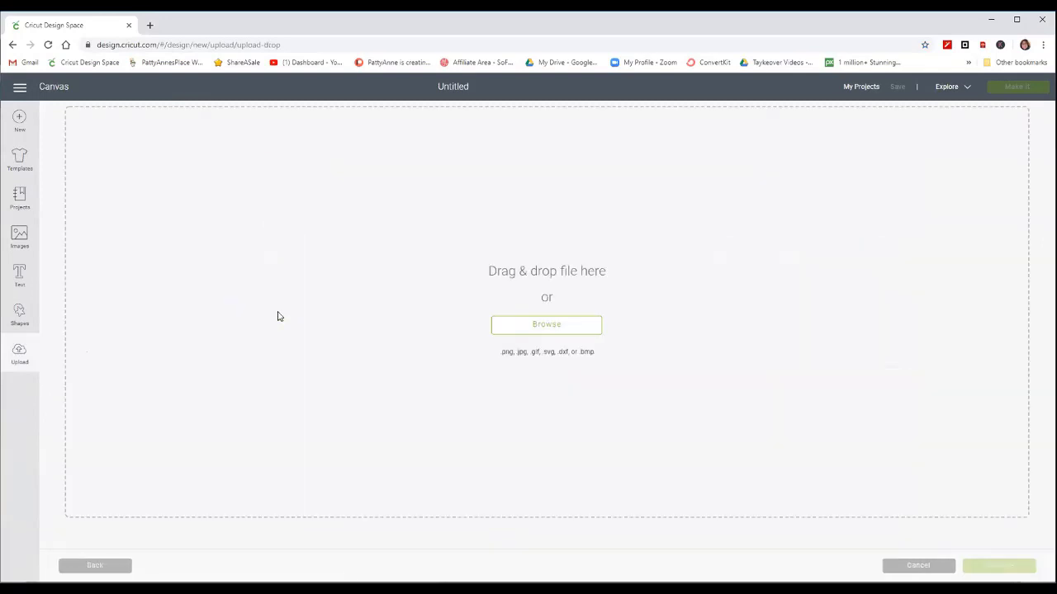
- Load the FALL HARVEST image from the Downloads folder into the upload
left_click(558, 326)
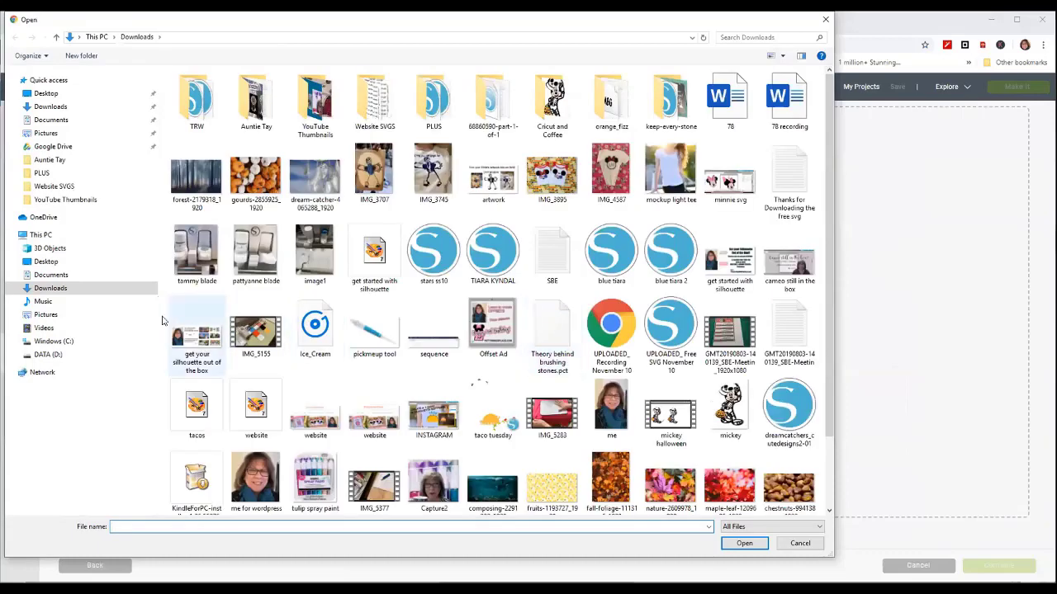
scroll(533, 388, "down", 1)
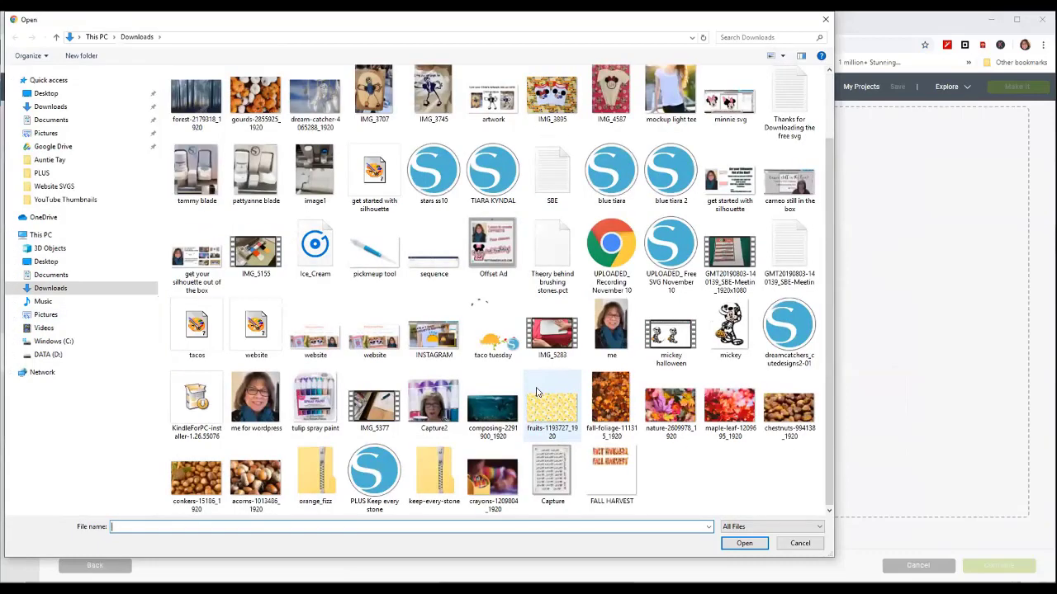
left_click(611, 474)
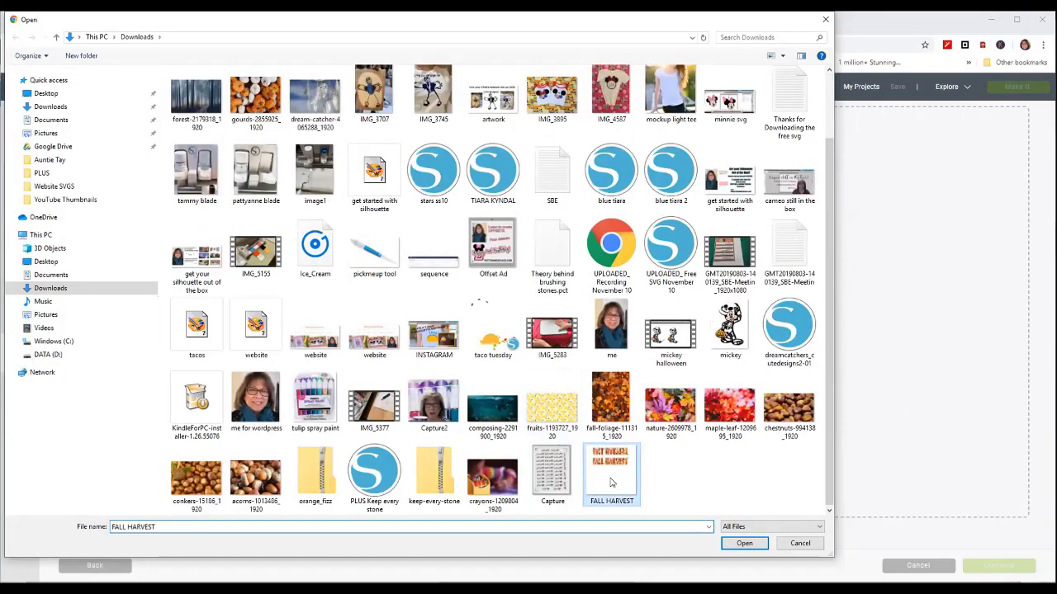
left_click(743, 543)
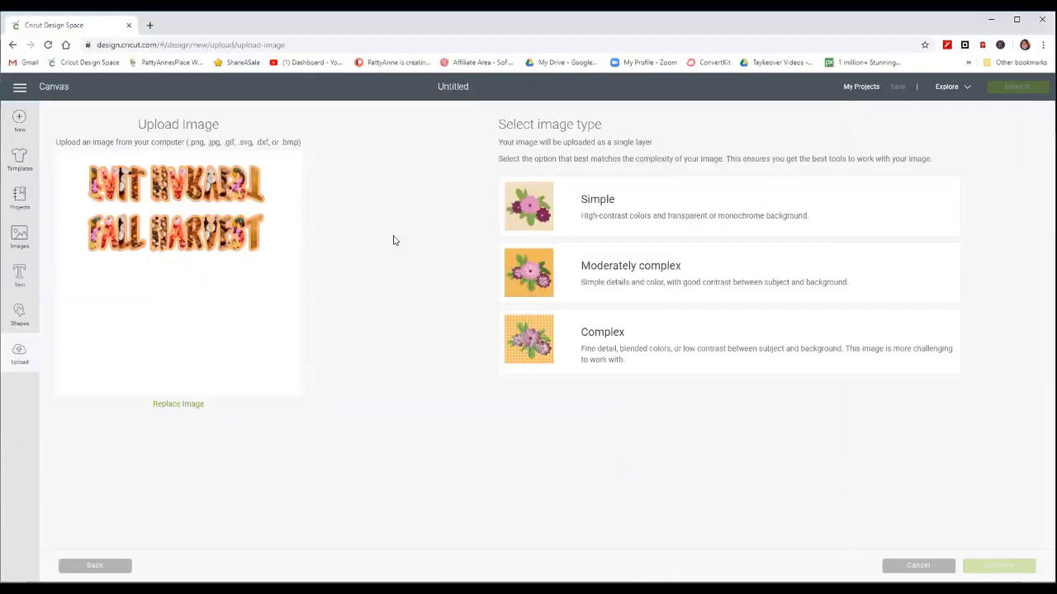
- Set the uploaded image's type to Complex and erase the white background around the lettering
left_click(619, 344)
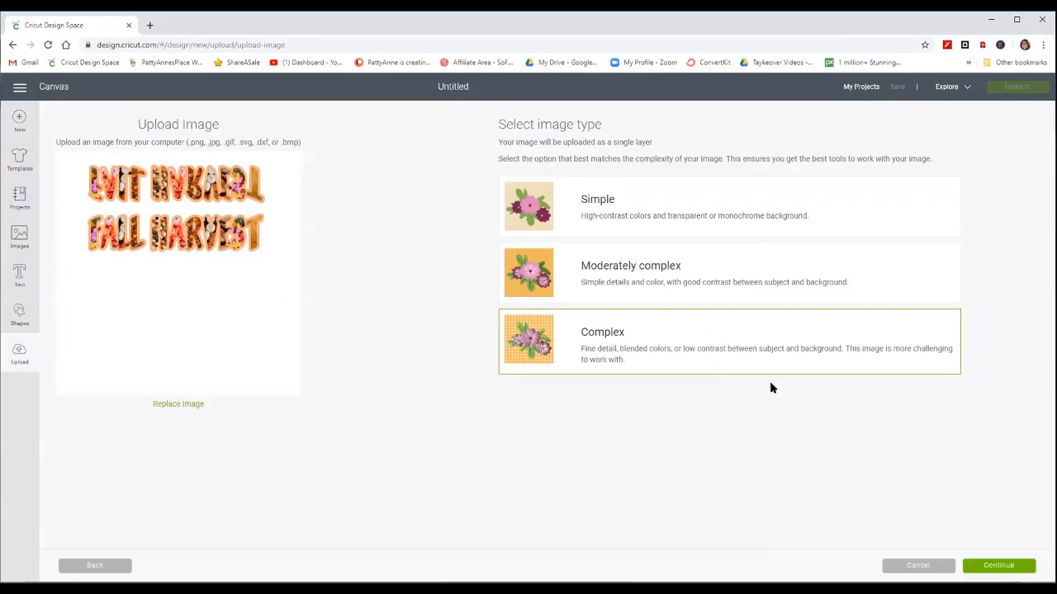
left_click(1000, 568)
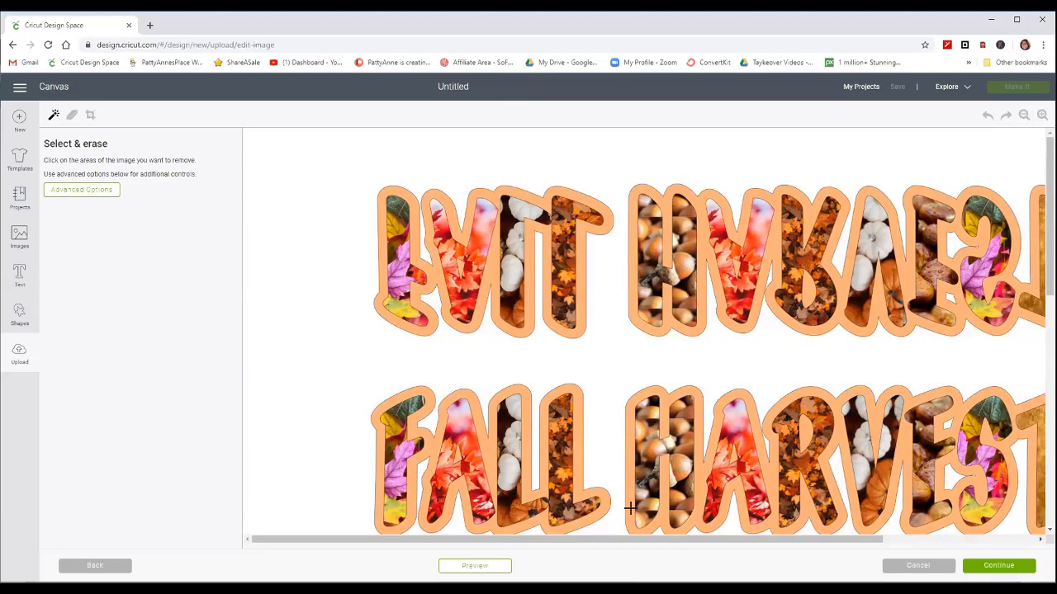
right_click(629, 508)
right_click(632, 513)
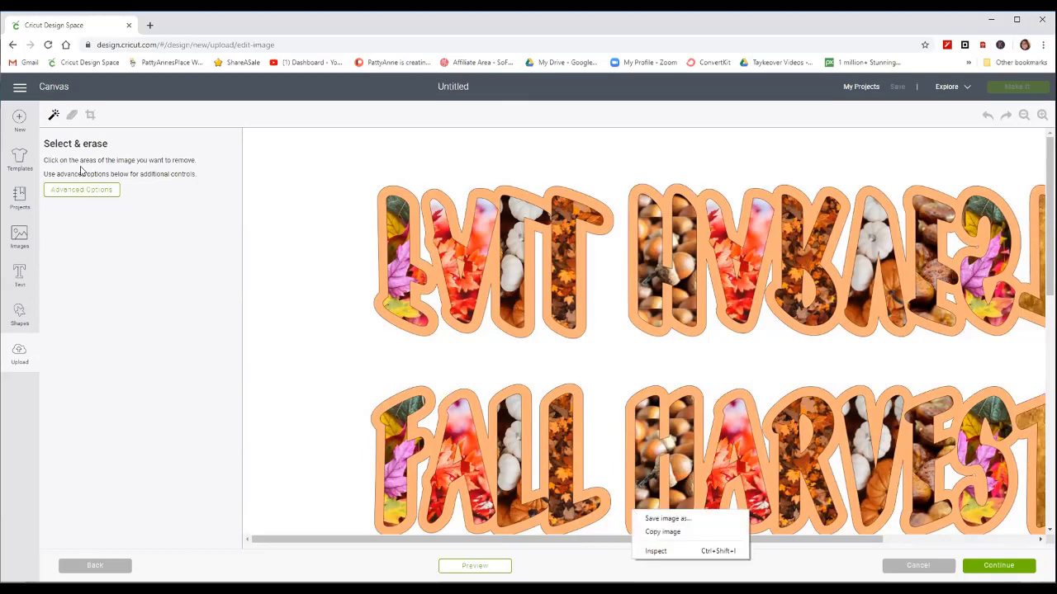
left_click(53, 116)
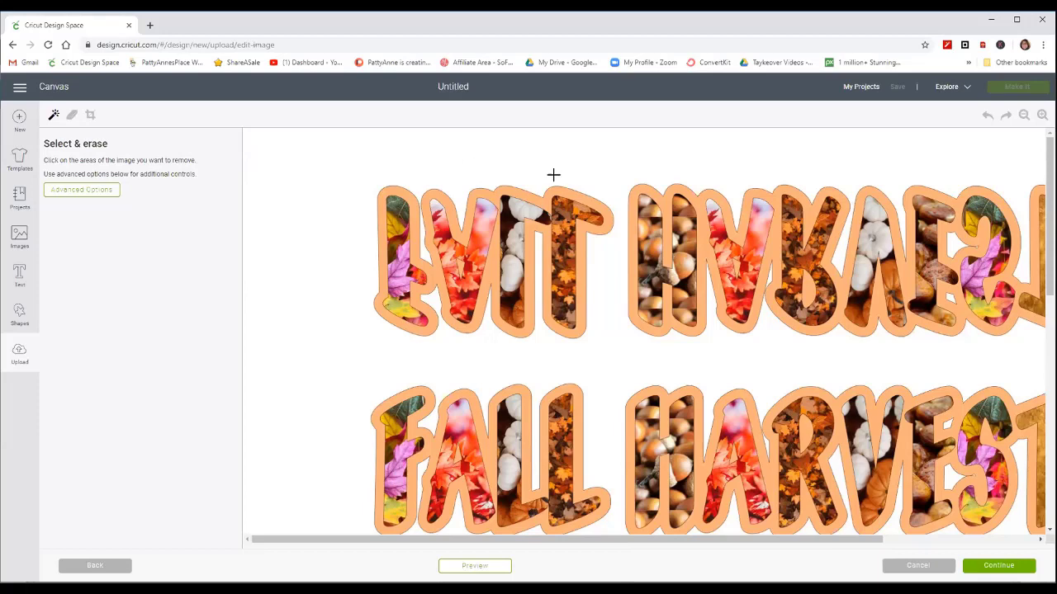
left_click(1023, 116)
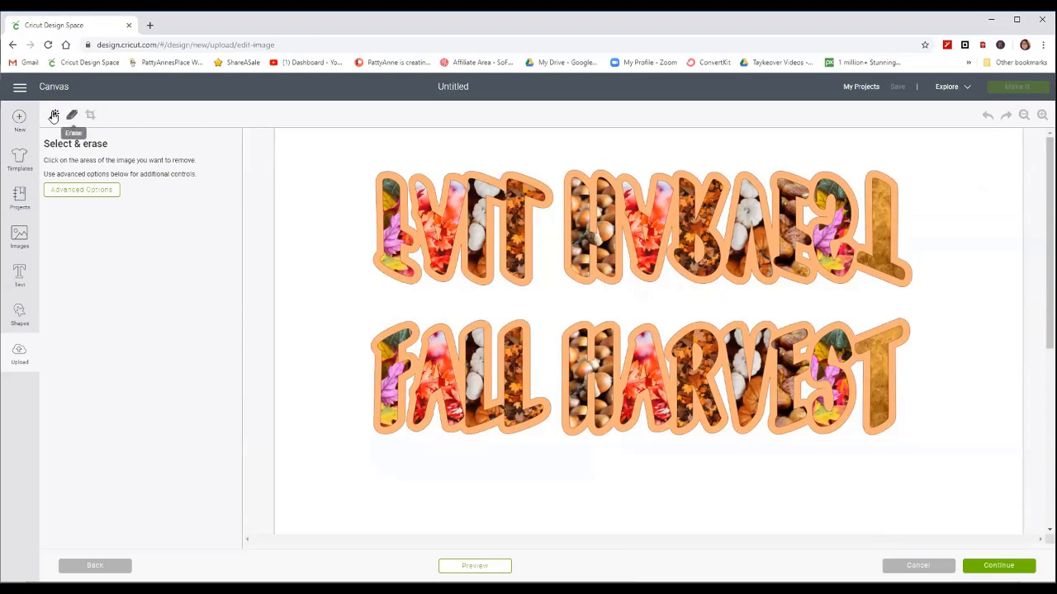
left_click(501, 149)
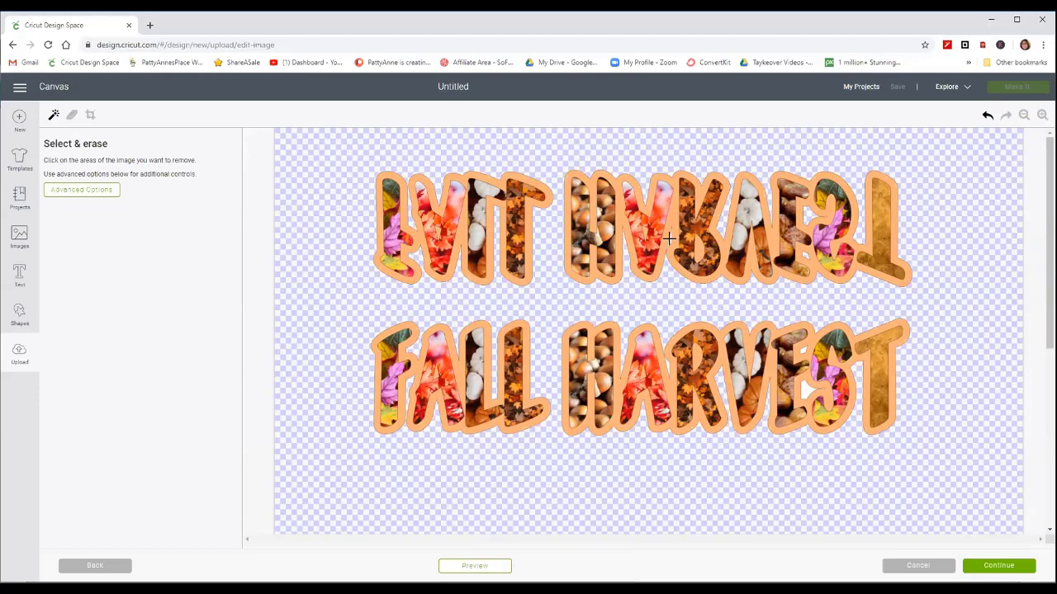
- Save the upload as a Print Then Cut image named FALL HARVEST and insert it into the canvas
left_click(999, 565)
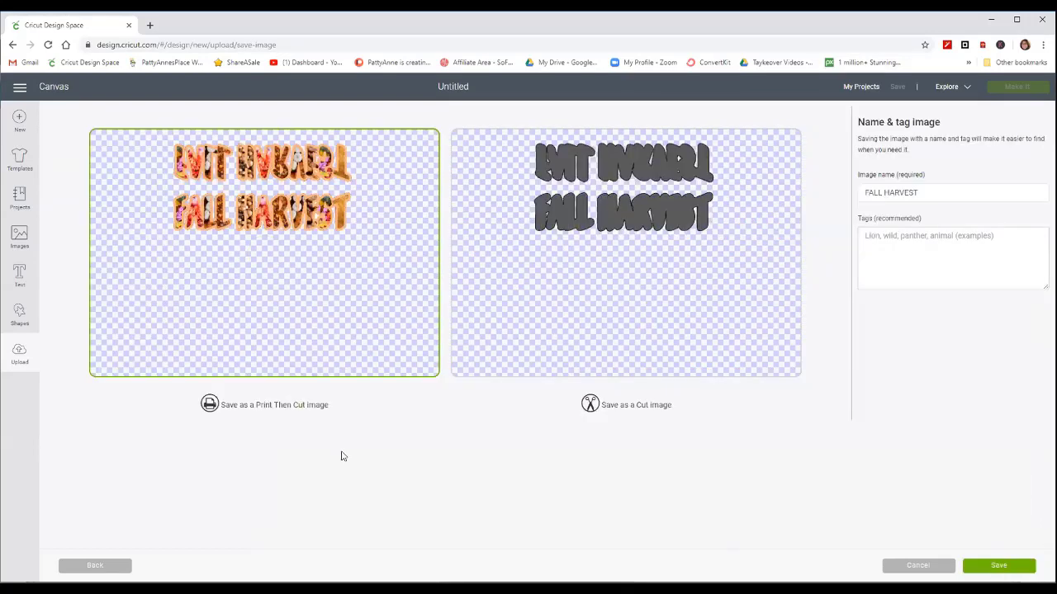
left_click(998, 569)
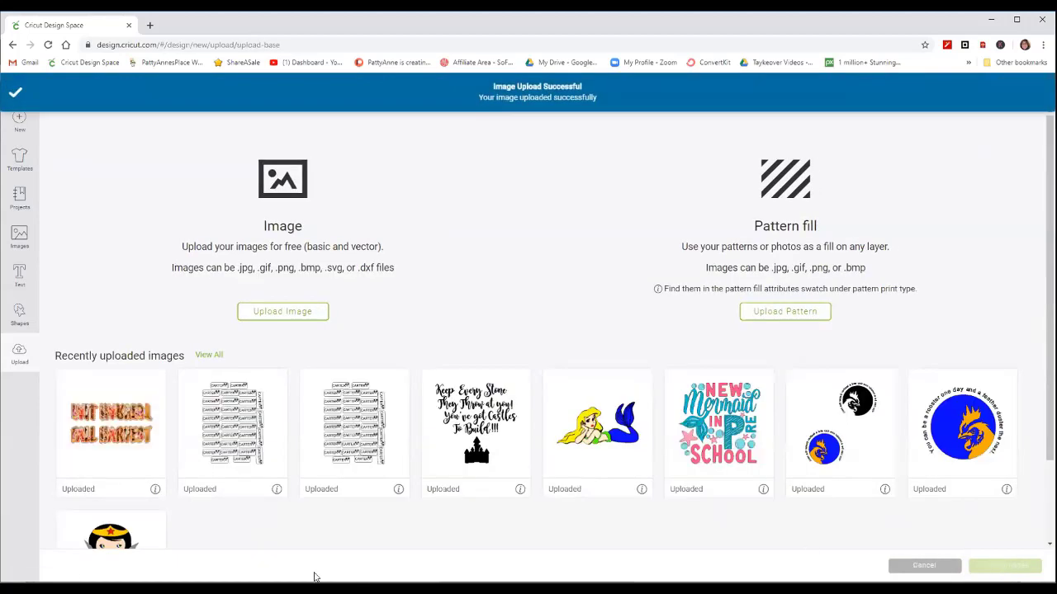
left_click(153, 460)
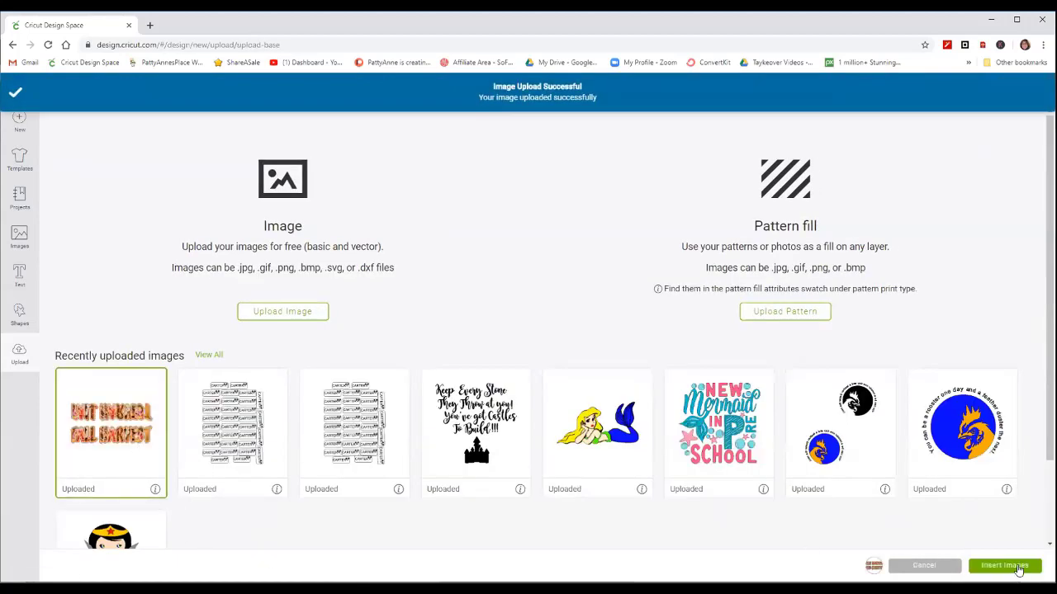
left_click(1019, 569)
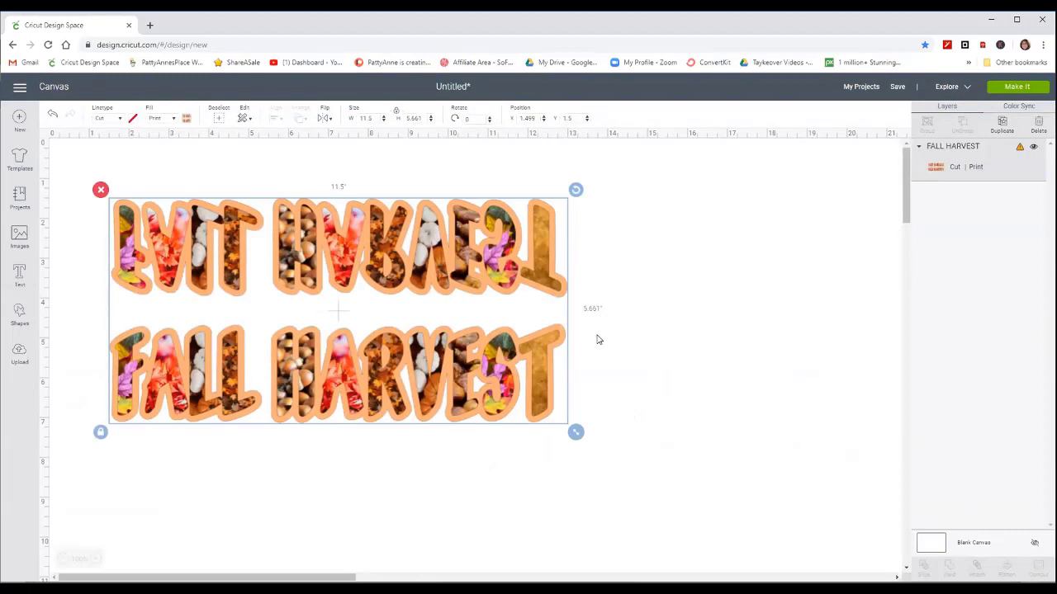
- Try to prepare the project for cutting, and set the FALL HARVEST image's width to 9.25 inches
left_click(1018, 90)
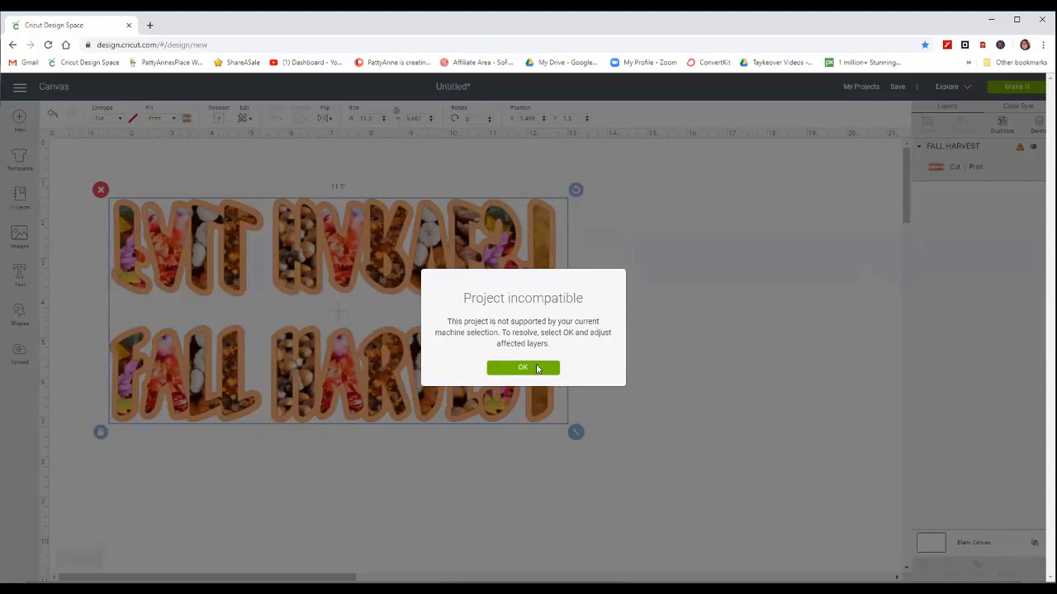
left_click(534, 368)
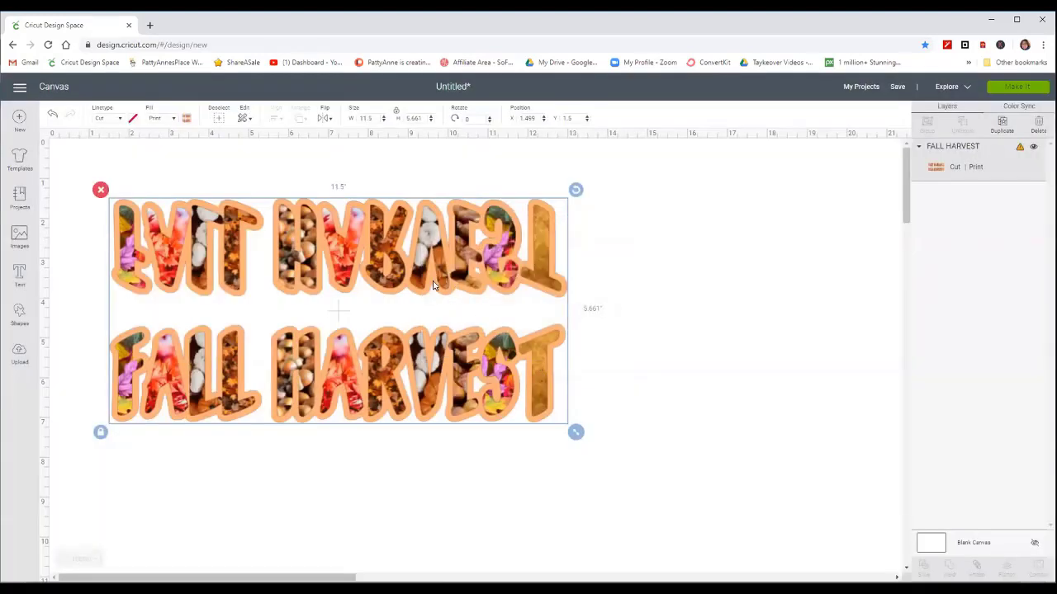
left_click(362, 118)
type("9")
key("Return")
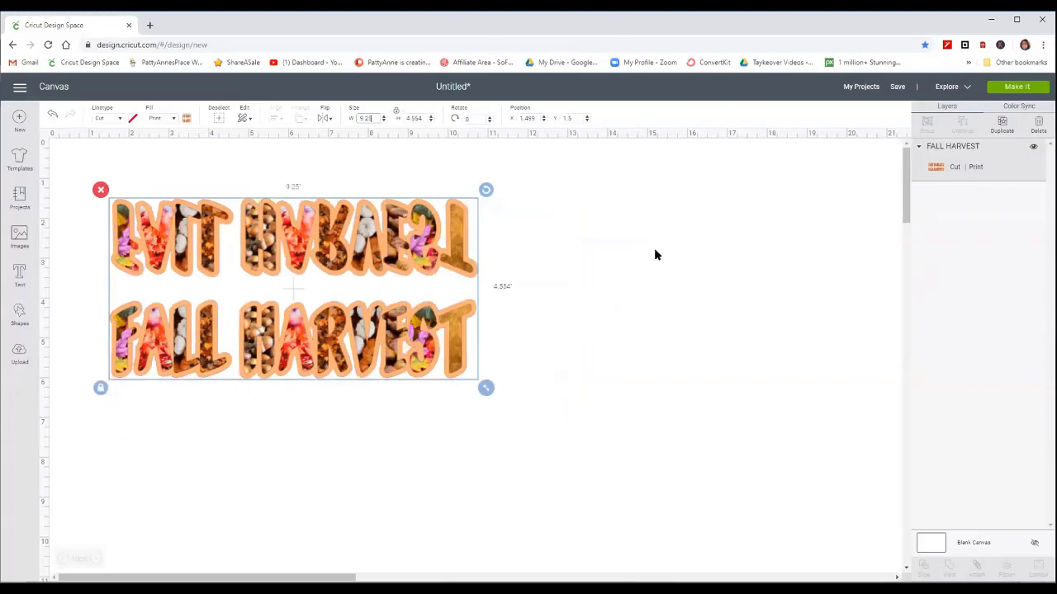
- Preview the project on the cutting mat, return to the canvas and move the design to about X 3.44, Y 1.53 inches
left_click(1013, 89)
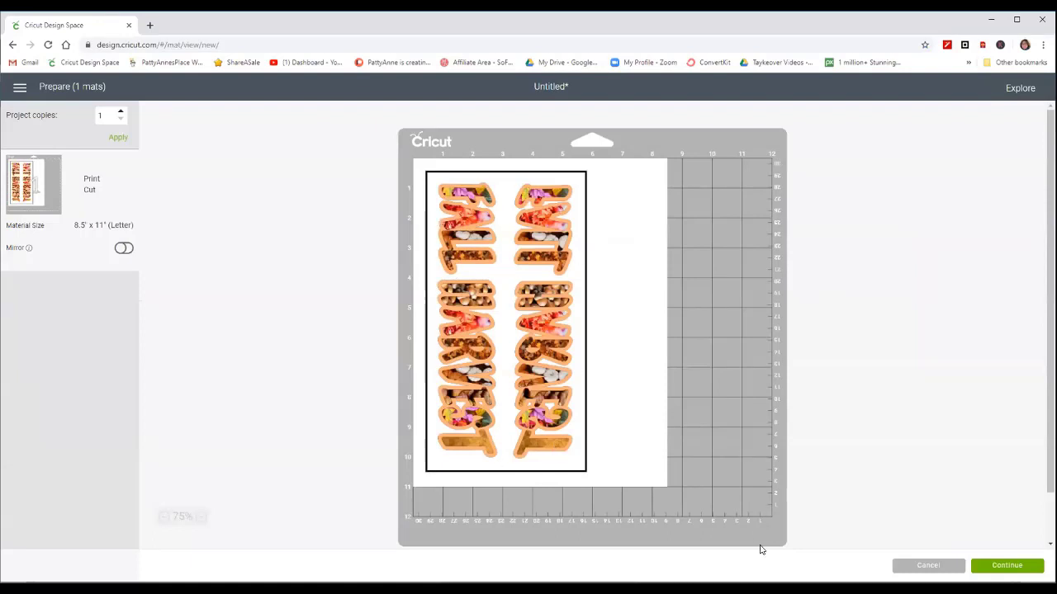
left_click(928, 566)
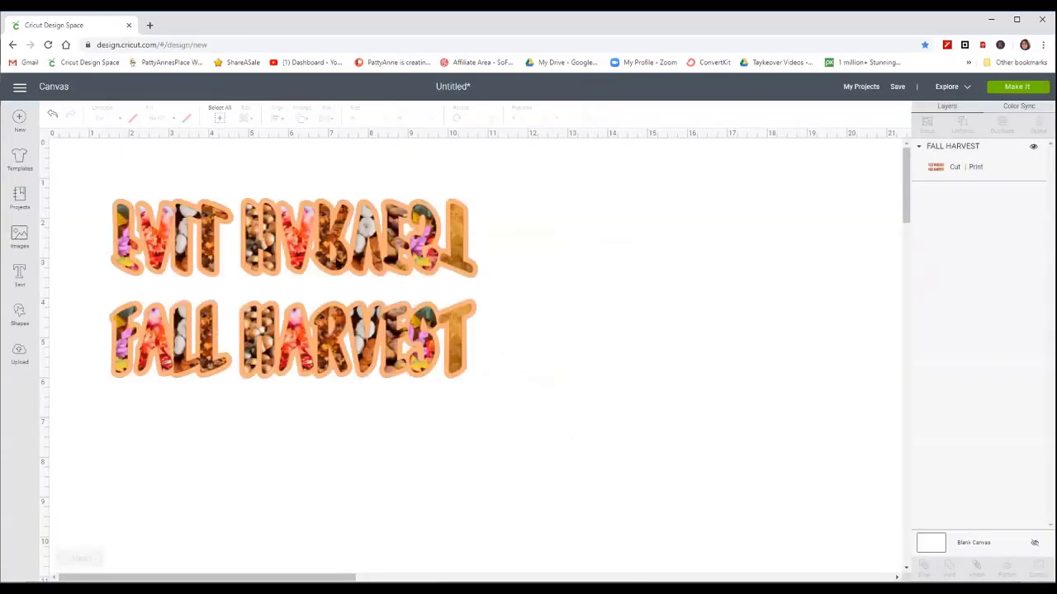
left_click_drag(341, 265, 417, 264)
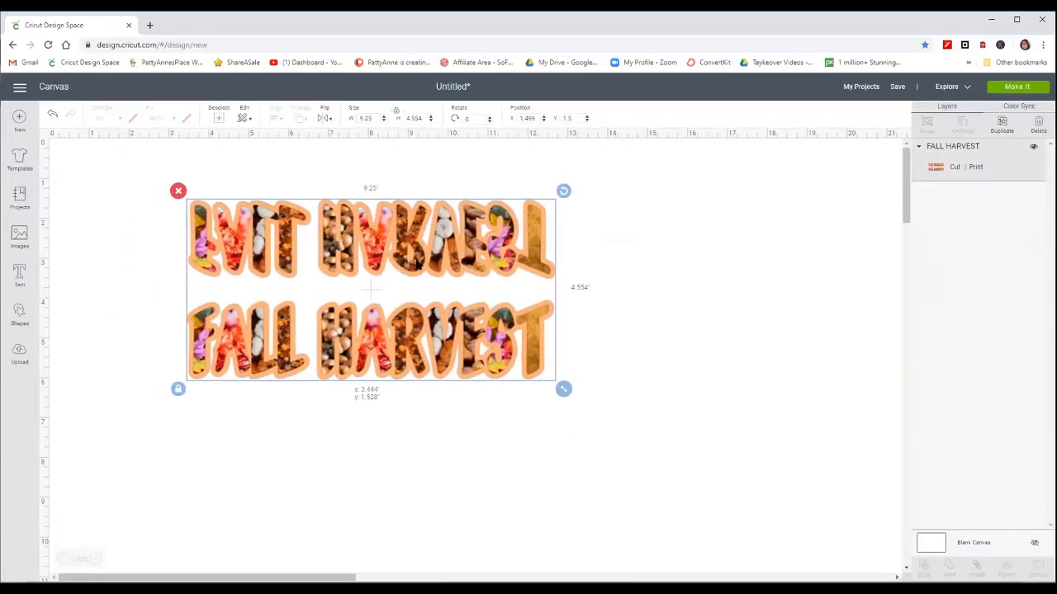
left_click(622, 287)
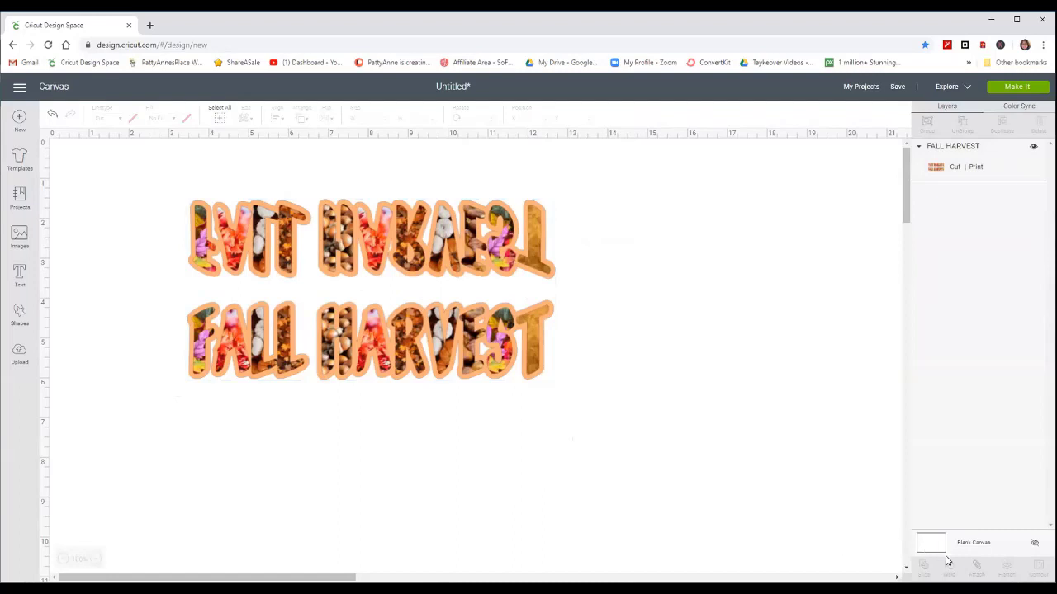
- Change the blank canvas color to light blue to check the design's erased background
left_click(975, 547)
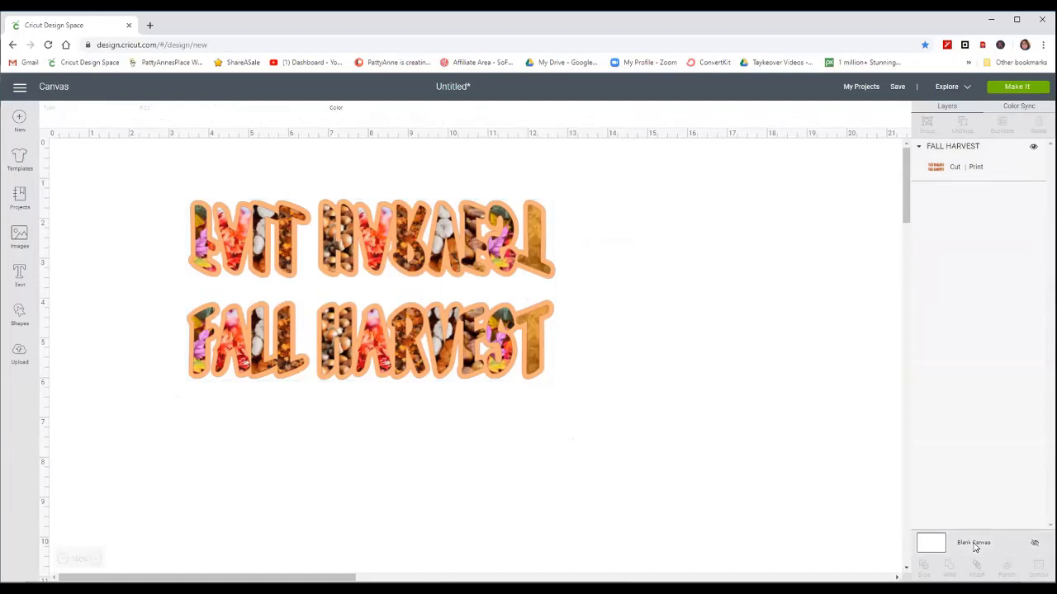
left_click(335, 116)
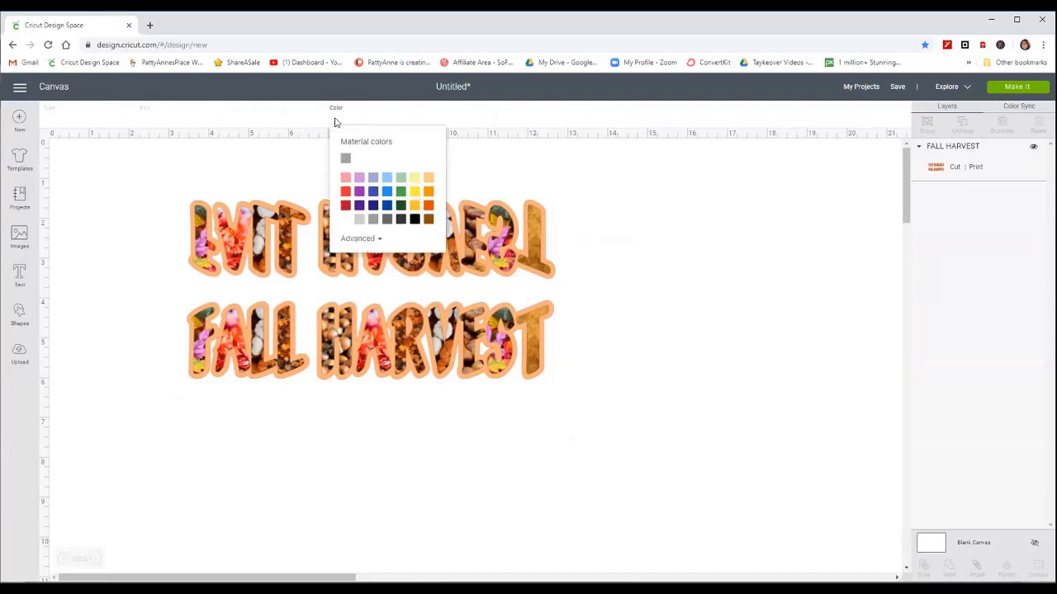
left_click(388, 179)
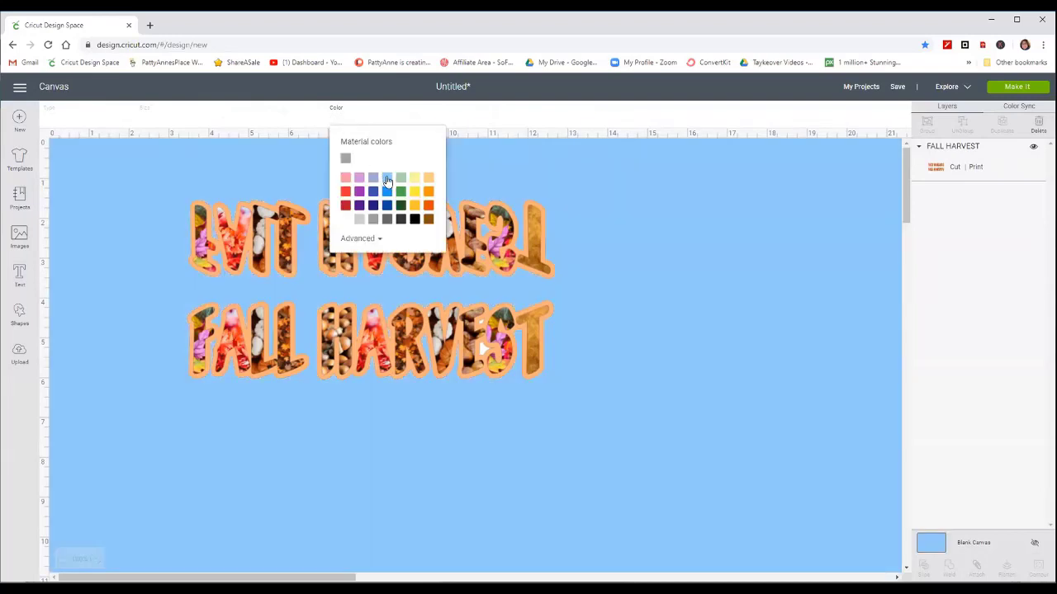
left_click(187, 237)
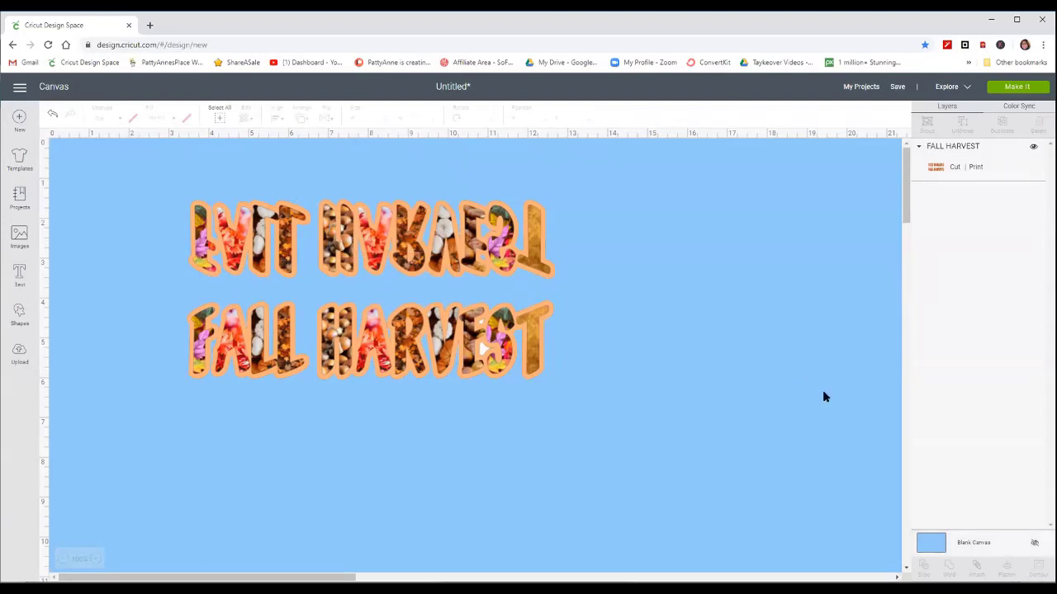
- Set the canvas color back to white
left_click(938, 547)
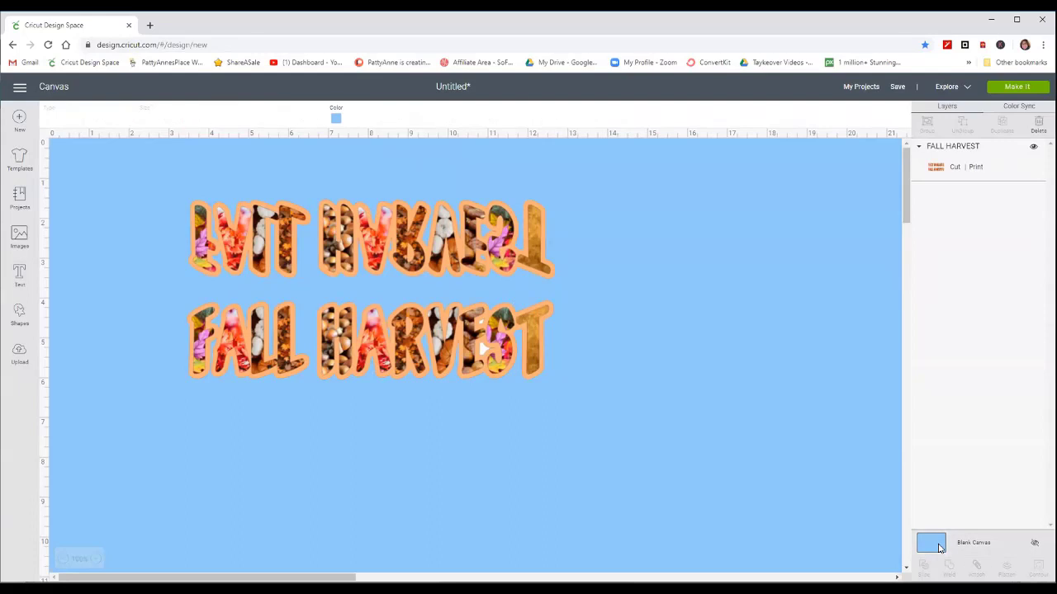
left_click(335, 118)
left_click(345, 219)
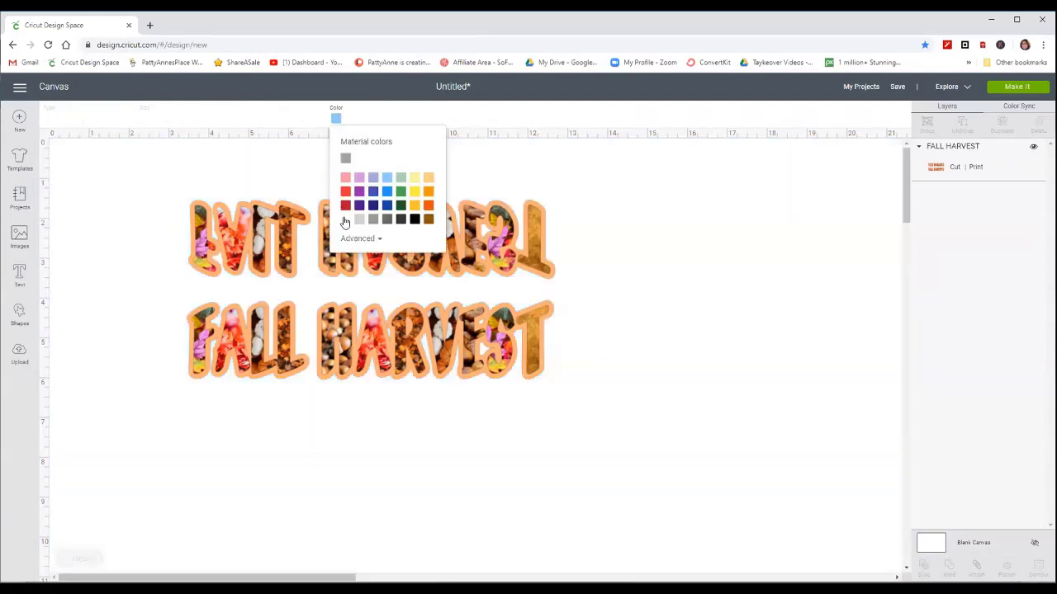
left_click(632, 293)
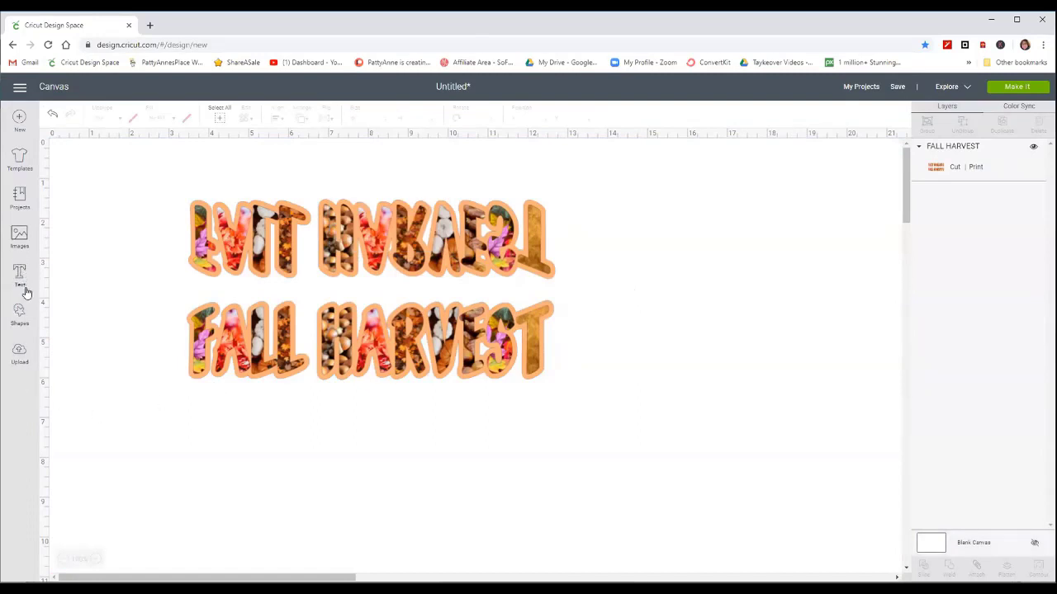
- Add a square about 3.11 inches wide and place it over the flipped word FALL in the upper line
left_click(18, 318)
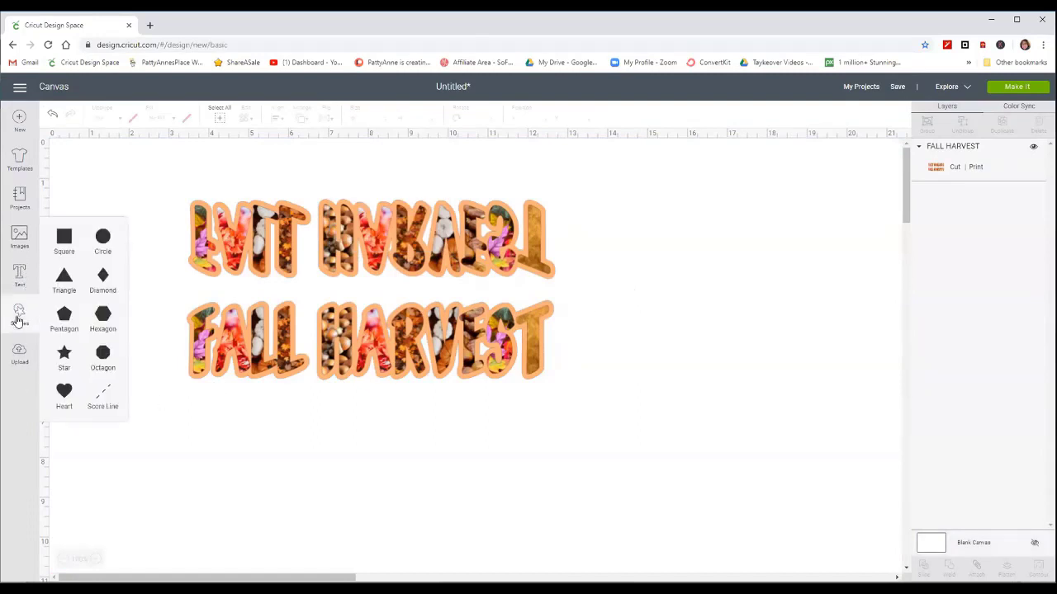
left_click(64, 237)
left_click_drag(200, 248, 265, 211)
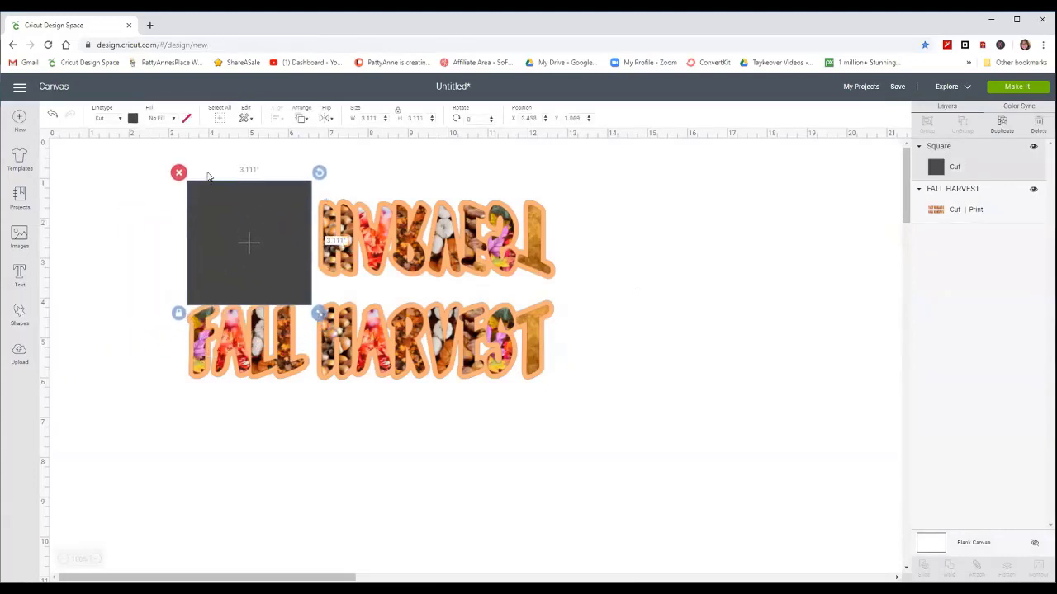
- Recolour the square white and send it to the back behind the FALL HARVEST lettering
left_click(133, 118)
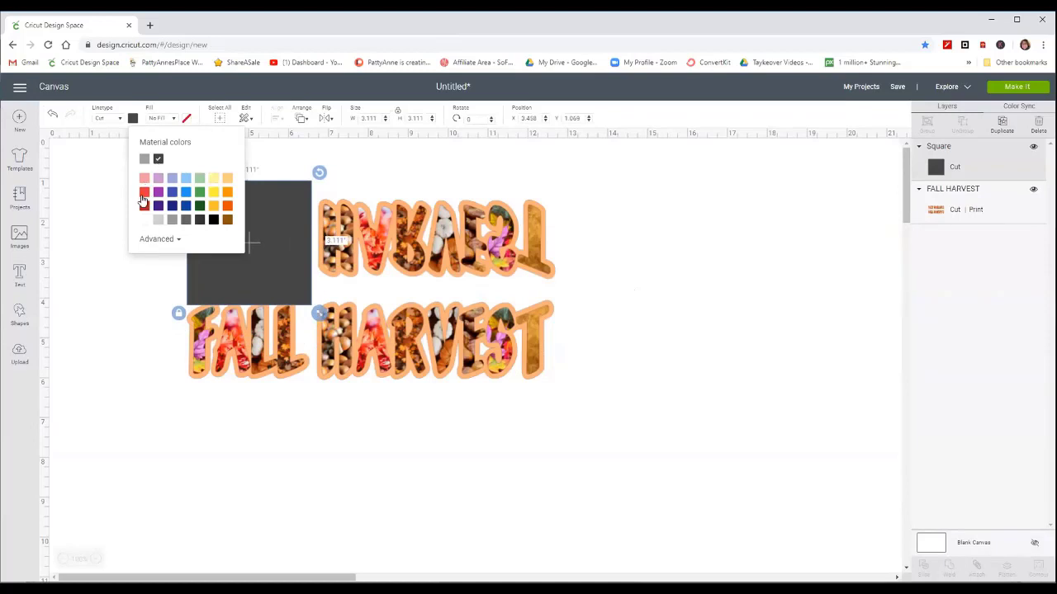
left_click(145, 221)
left_click(124, 289)
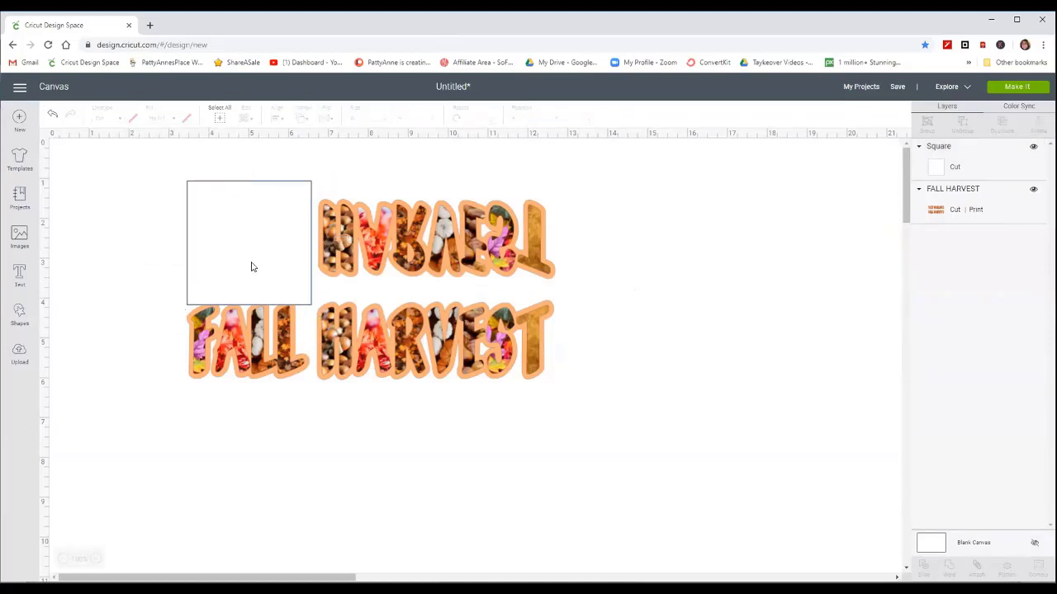
right_click(258, 265)
left_click(300, 394)
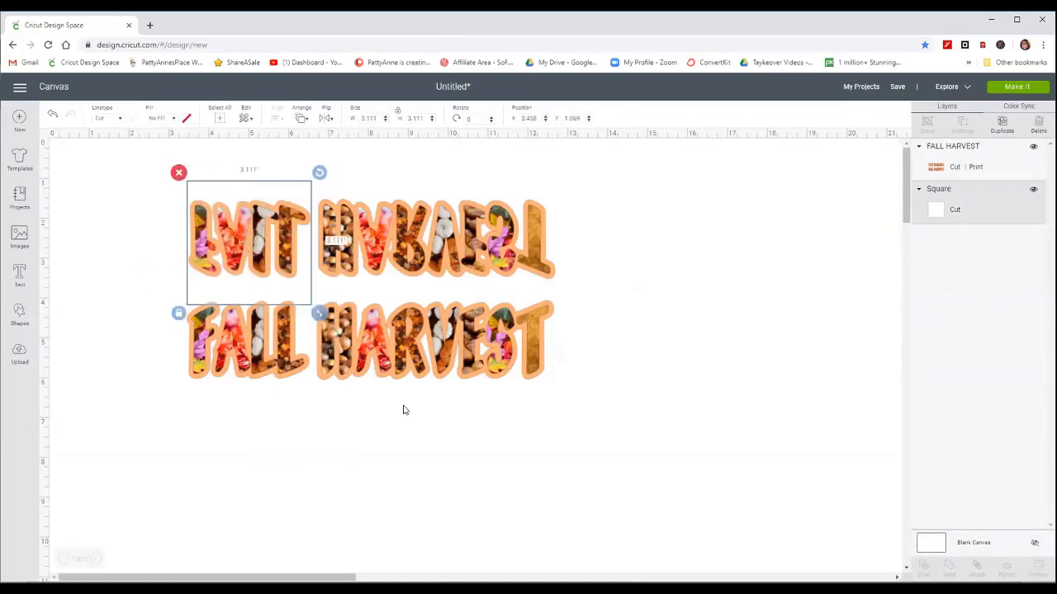
left_click(582, 422)
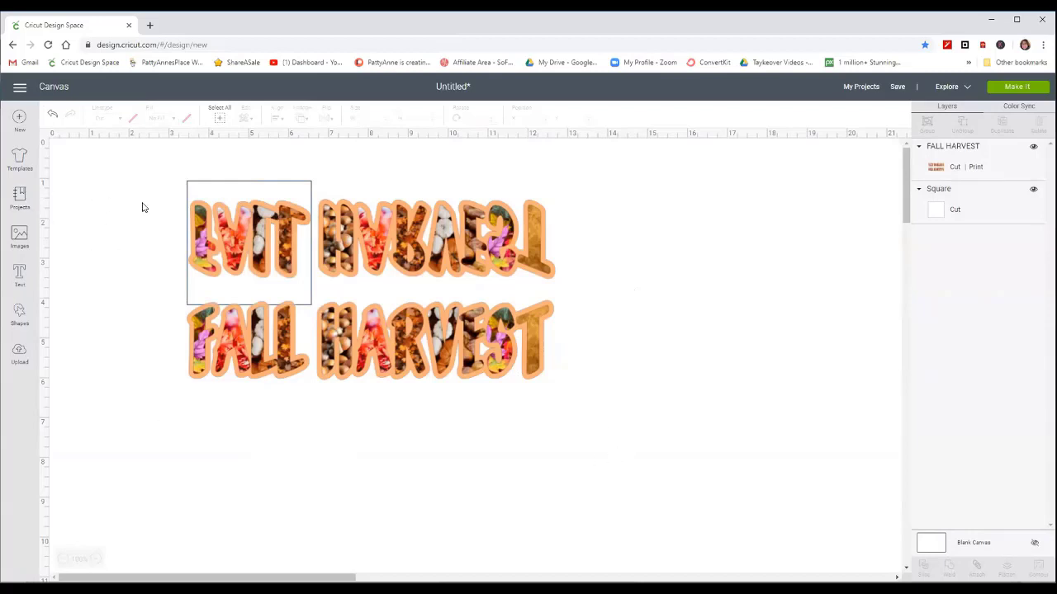
- Flatten the white square and the FALL HARVEST lettering into one printable image, and preview it on the cutting mat
left_click_drag(144, 152, 614, 413)
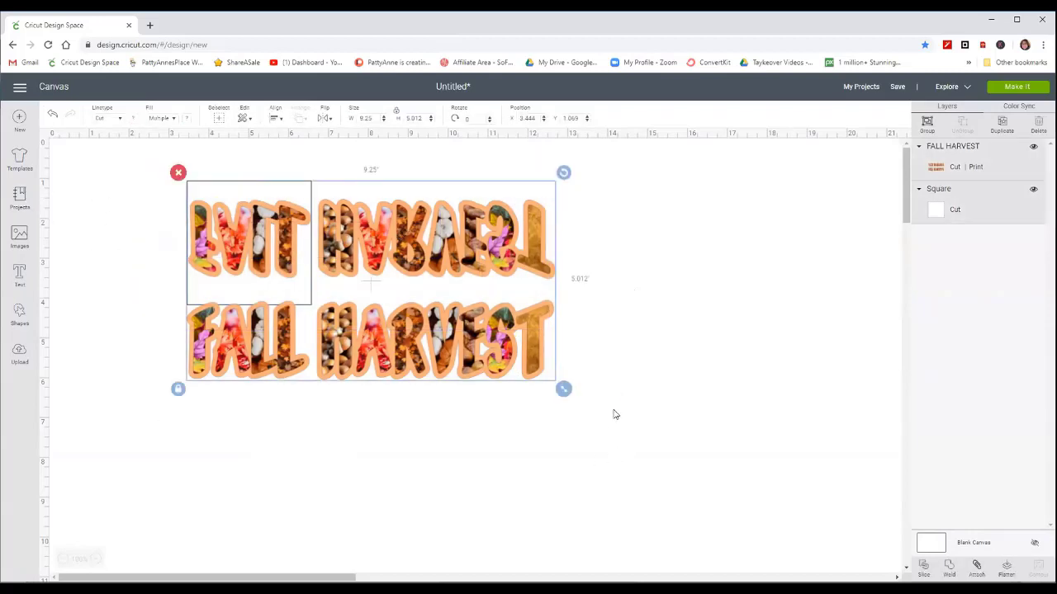
left_click(1006, 570)
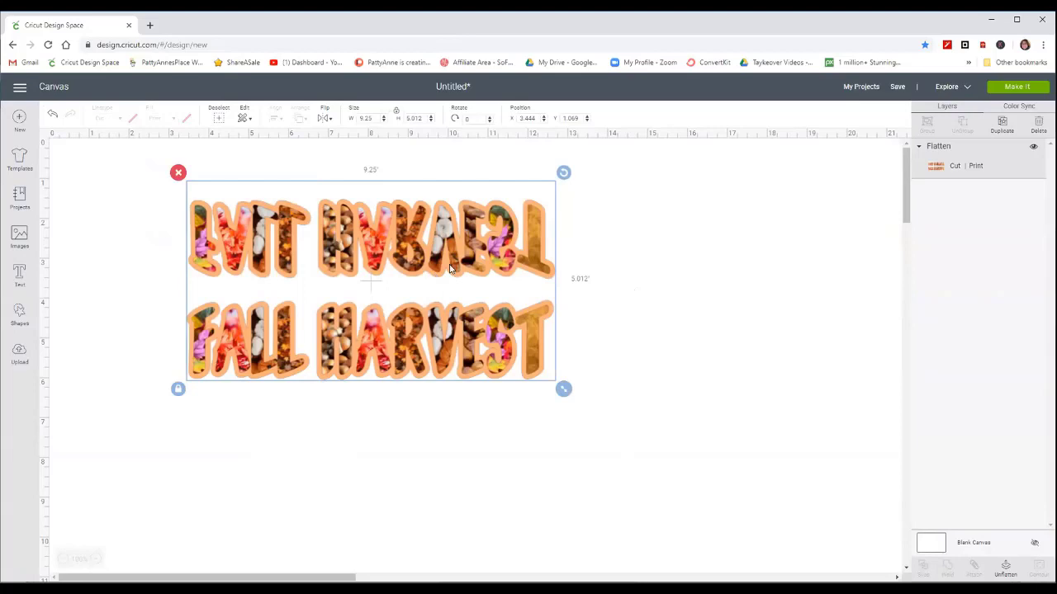
mouse_move(436, 278)
left_mouse_down()
mouse_move(447, 314)
mouse_move(685, 324)
mouse_move(460, 261)
mouse_move(438, 272)
left_mouse_up()
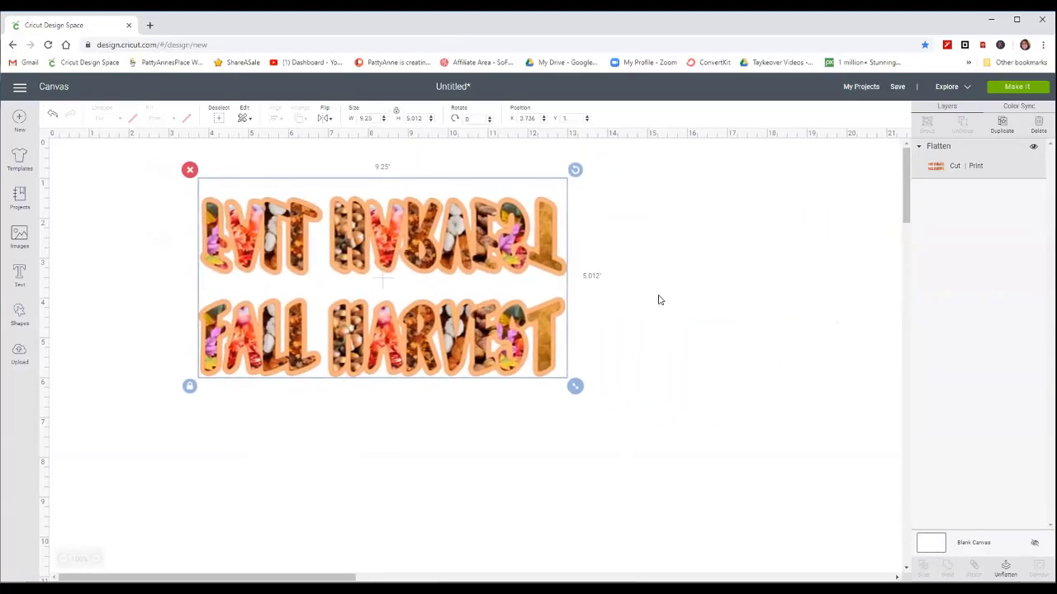
left_click(1016, 92)
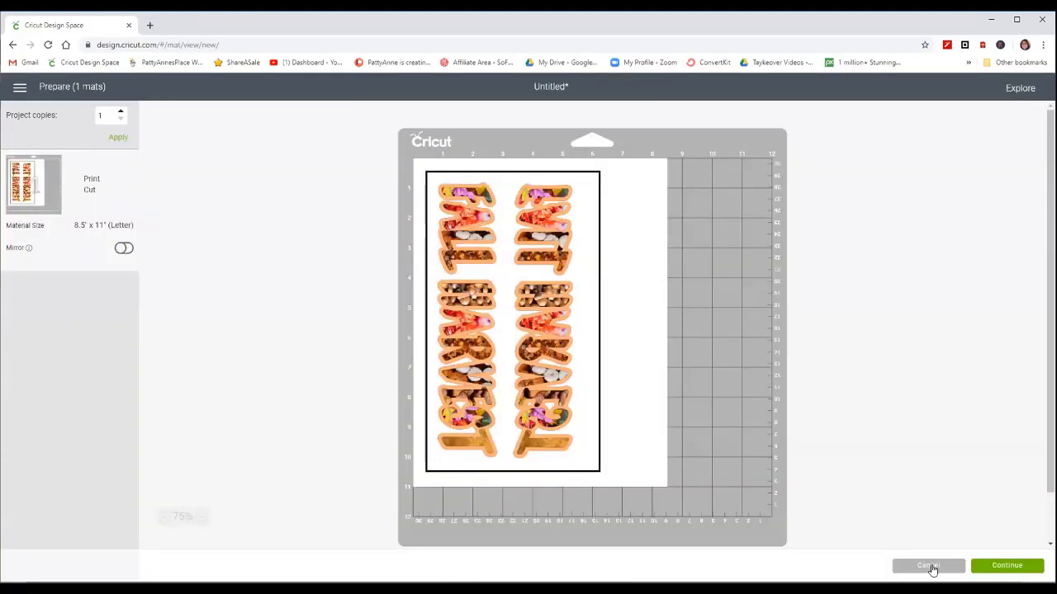
left_click(928, 566)
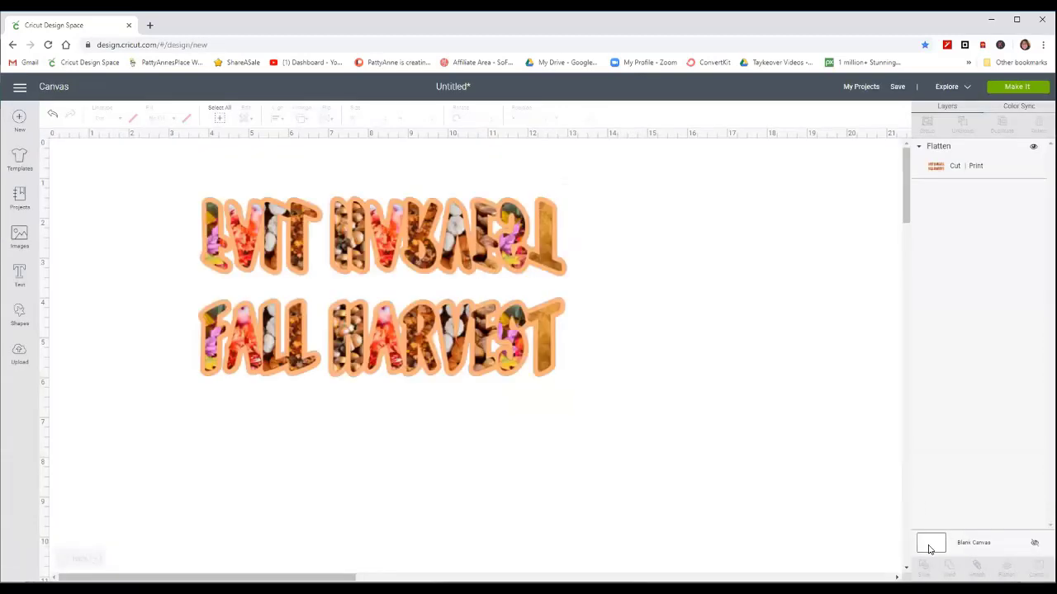
- Set the canvas background colour to light blue
left_click(932, 545)
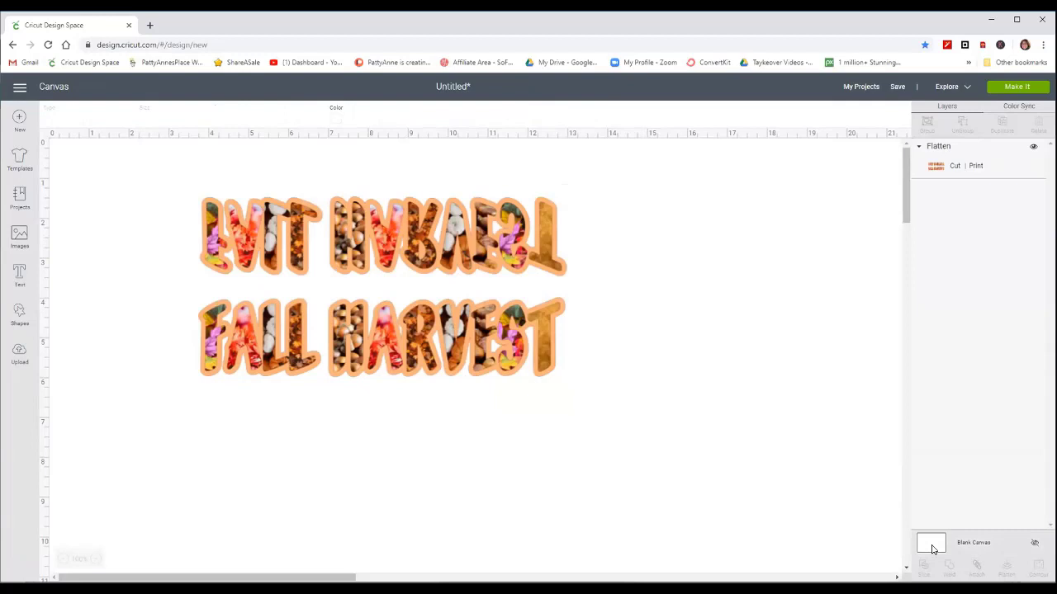
left_click(334, 122)
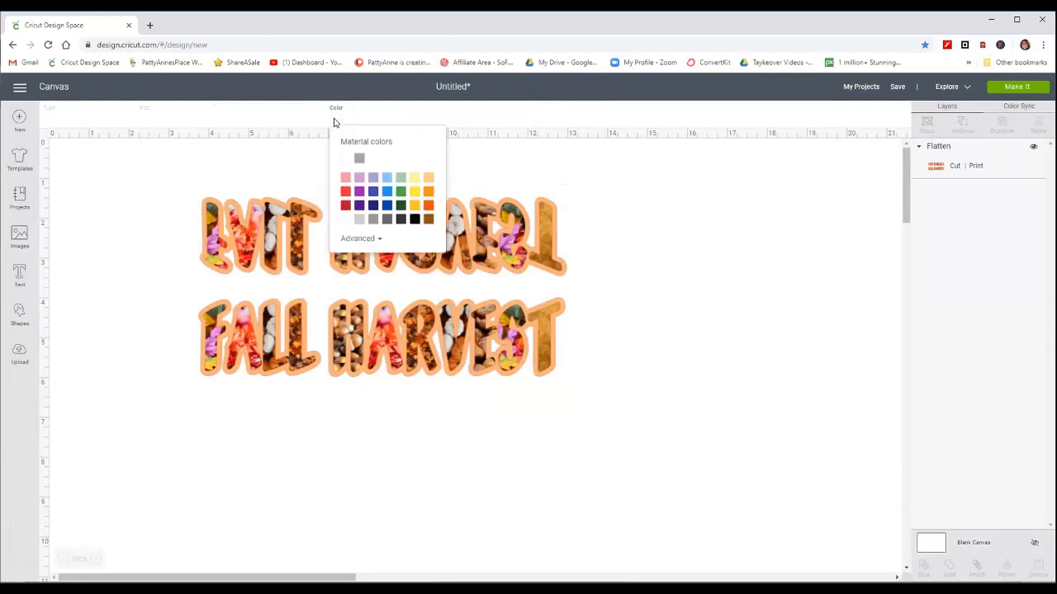
left_click(387, 179)
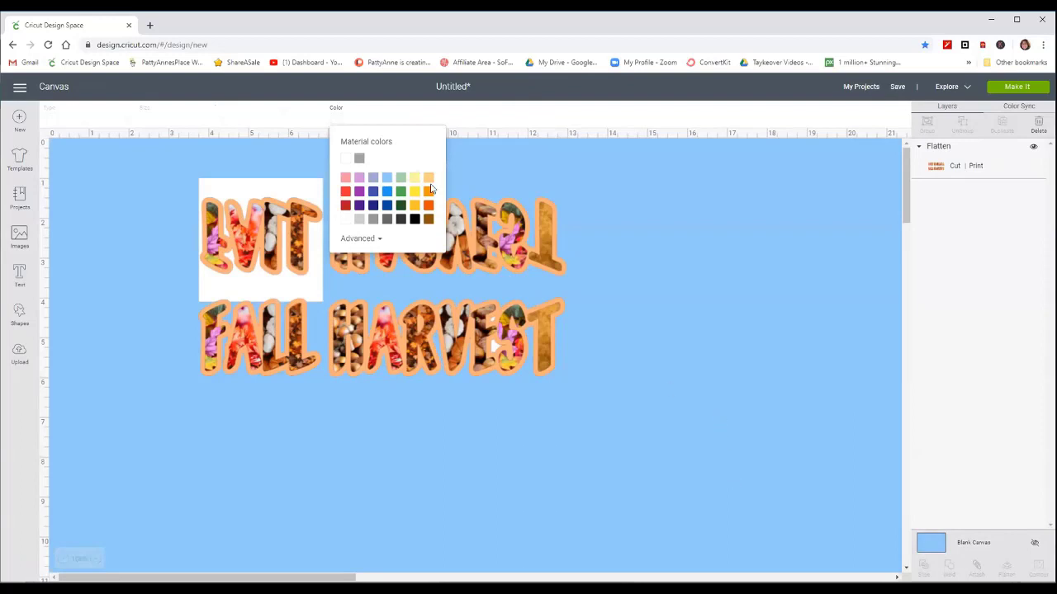
left_click(603, 173)
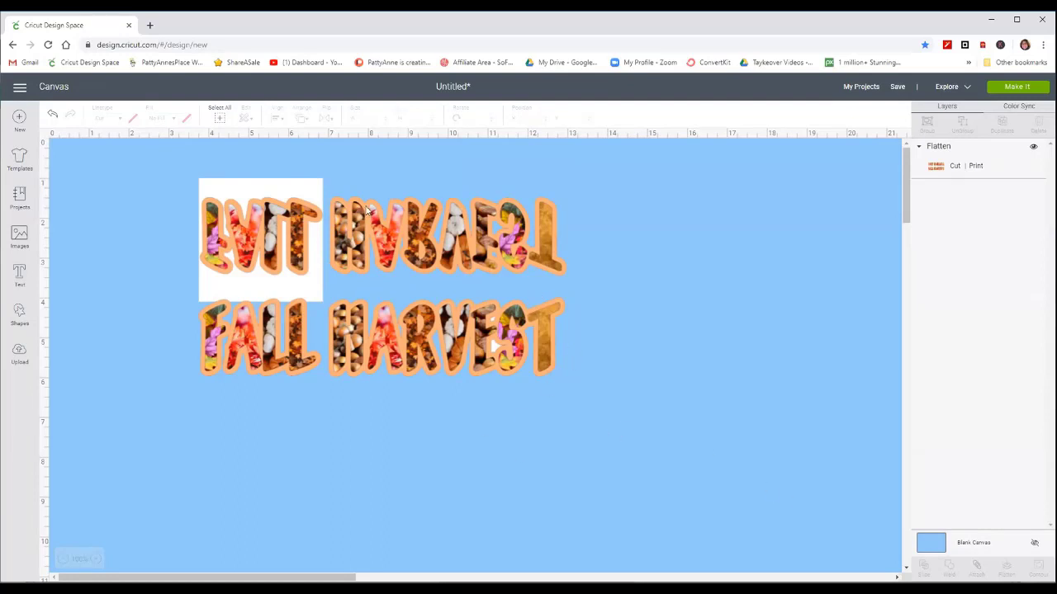
- Set the canvas background colour back to white
left_click(970, 545)
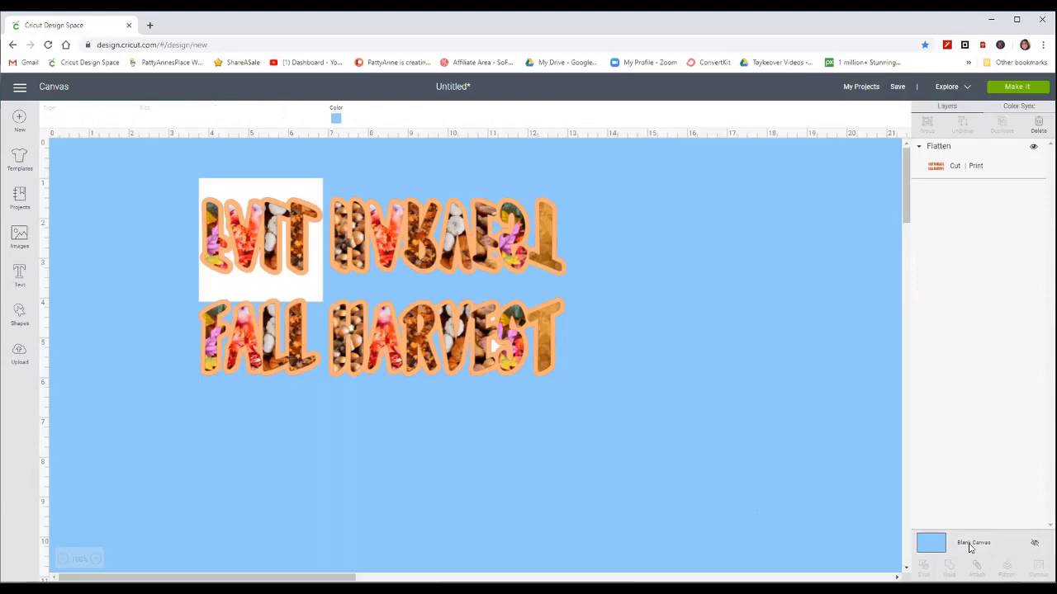
left_click(336, 118)
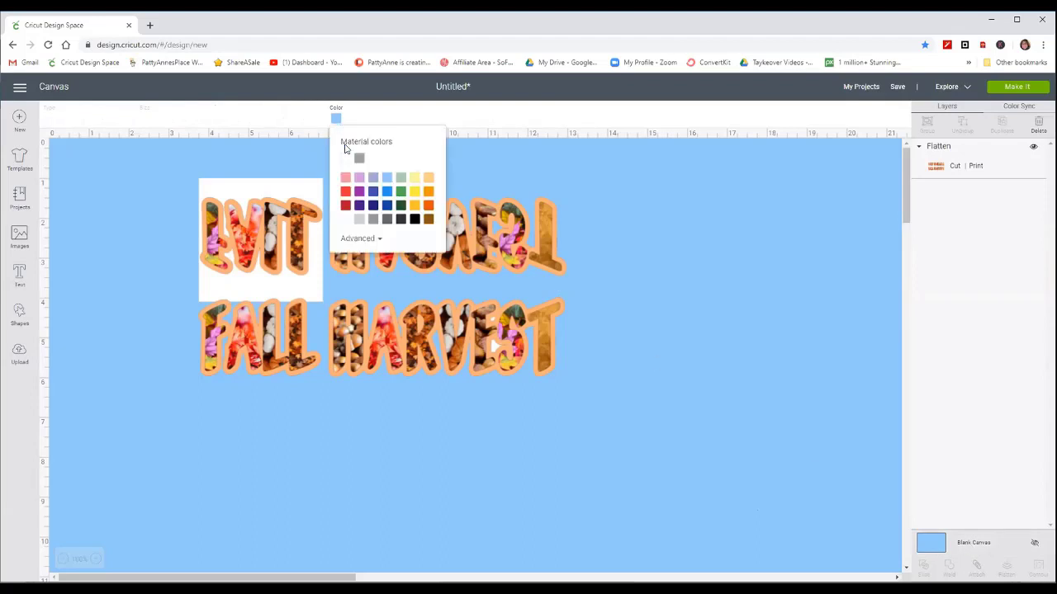
left_click(345, 157)
left_click(775, 285)
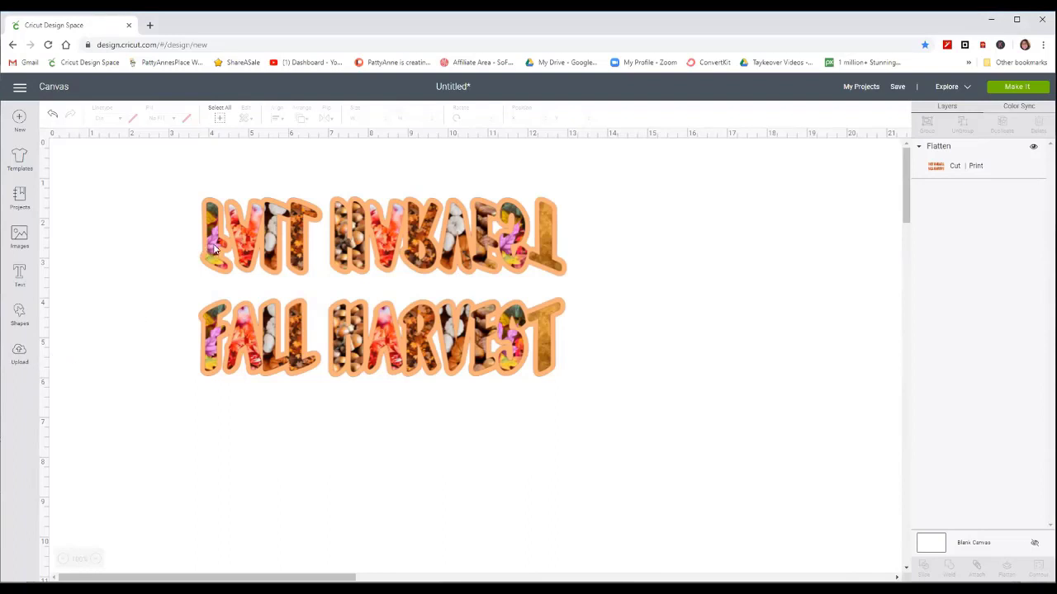
- Shift the flattened lettering slightly and add a circle over its mirrored word FALL
left_click_drag(214, 249, 234, 274)
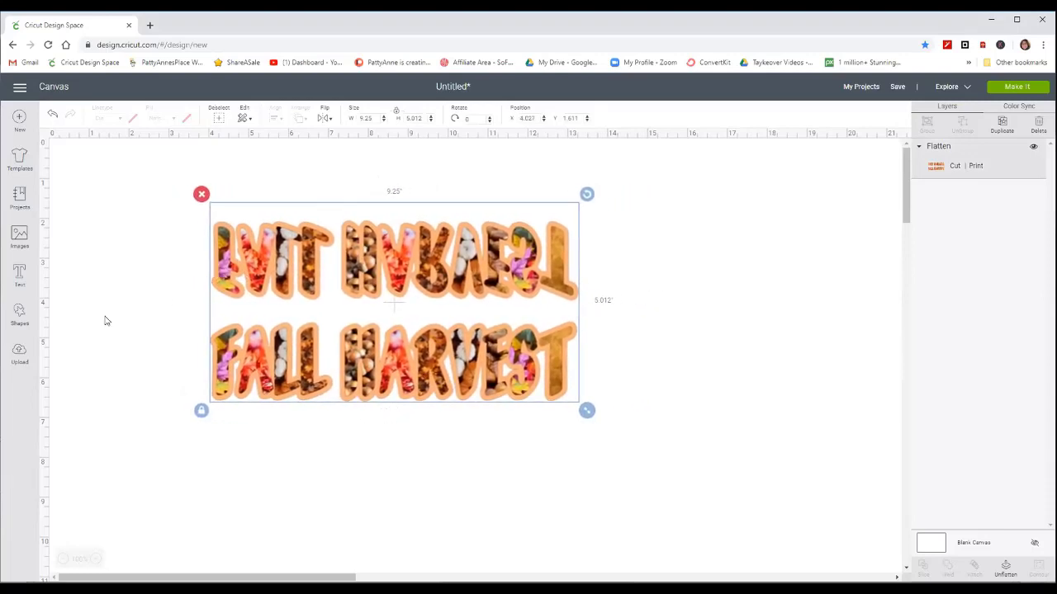
left_click(20, 316)
left_click(104, 241)
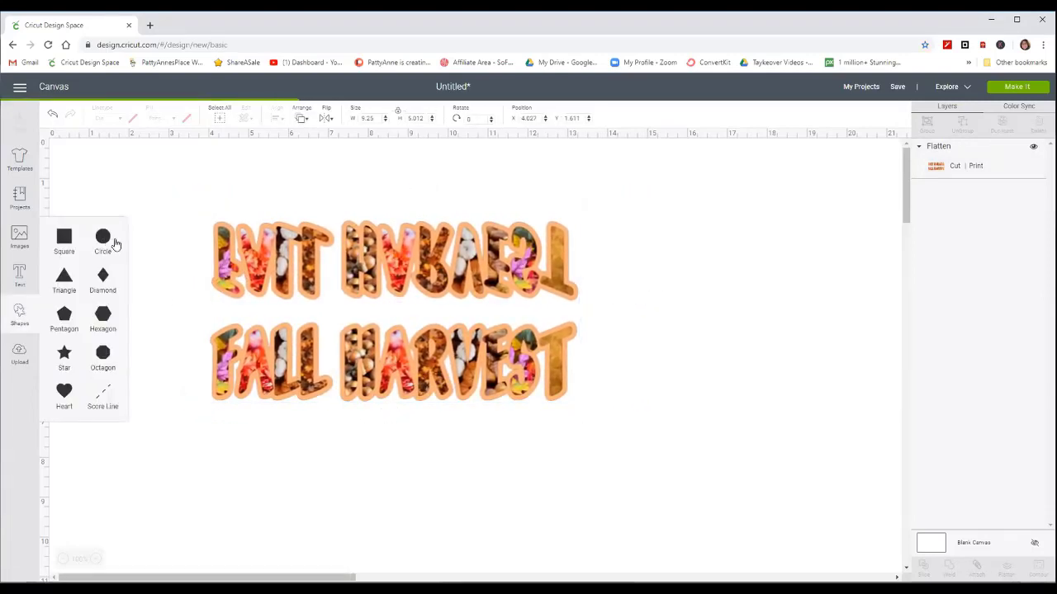
left_click_drag(211, 264, 246, 238)
- Reposition the circle and the flattened lettering together, and delete the circle from the canvas
left_click_drag(159, 149, 382, 410)
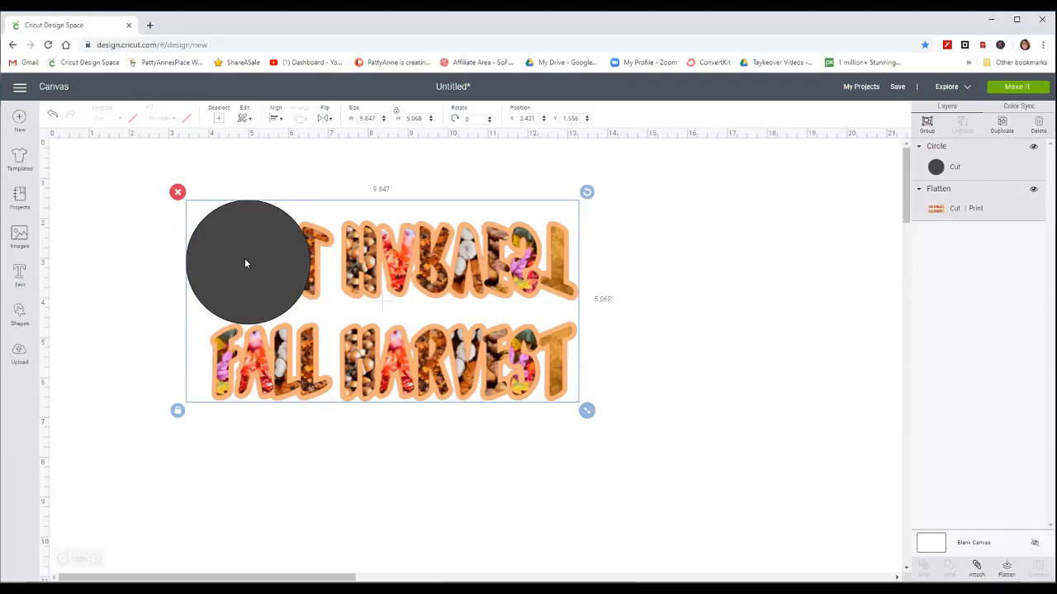
left_click_drag(245, 264, 278, 251)
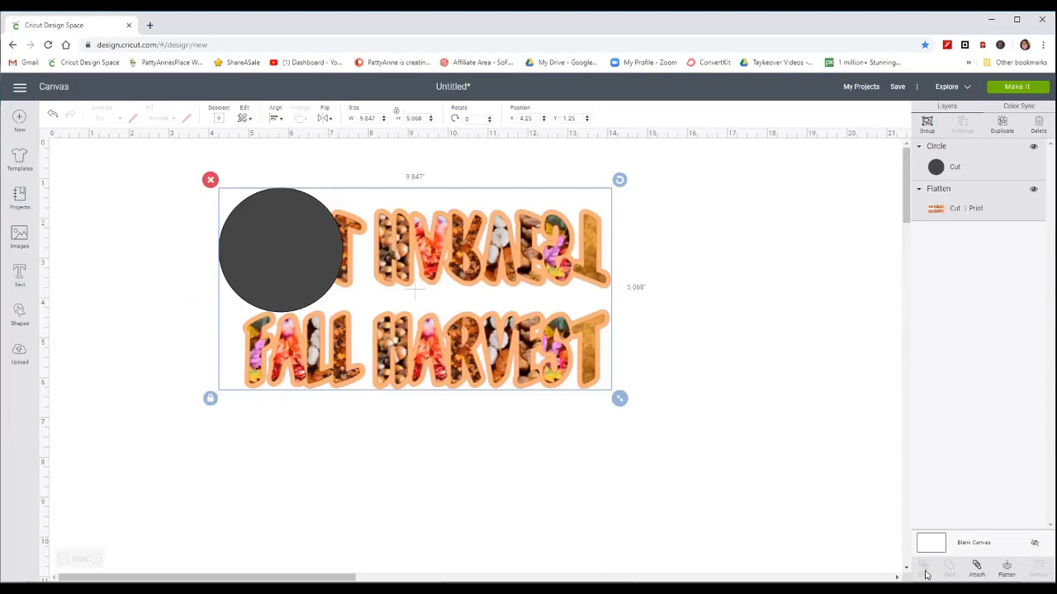
left_click(713, 398)
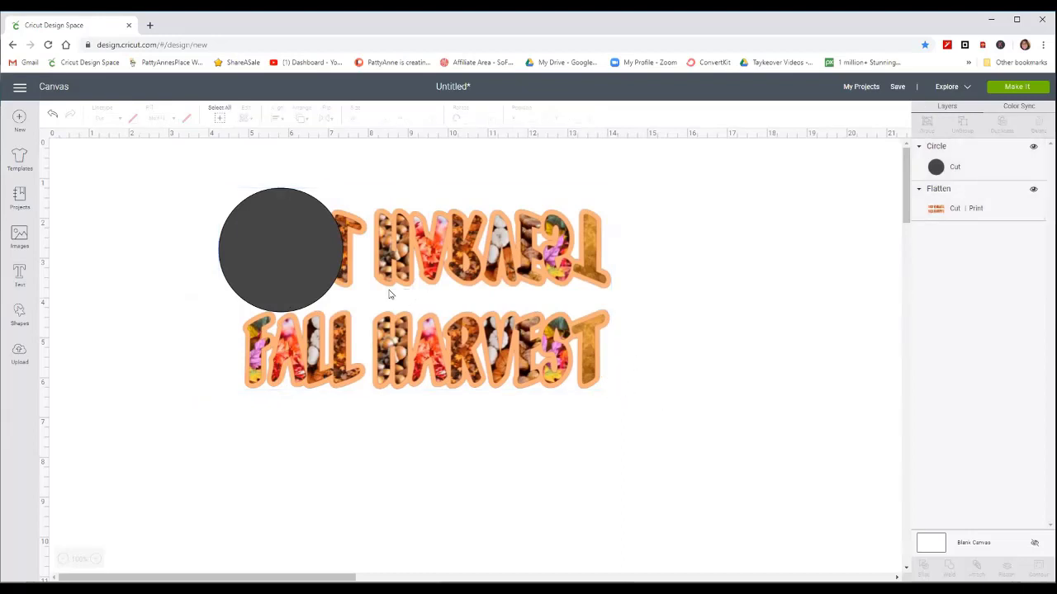
left_click_drag(312, 268, 212, 267)
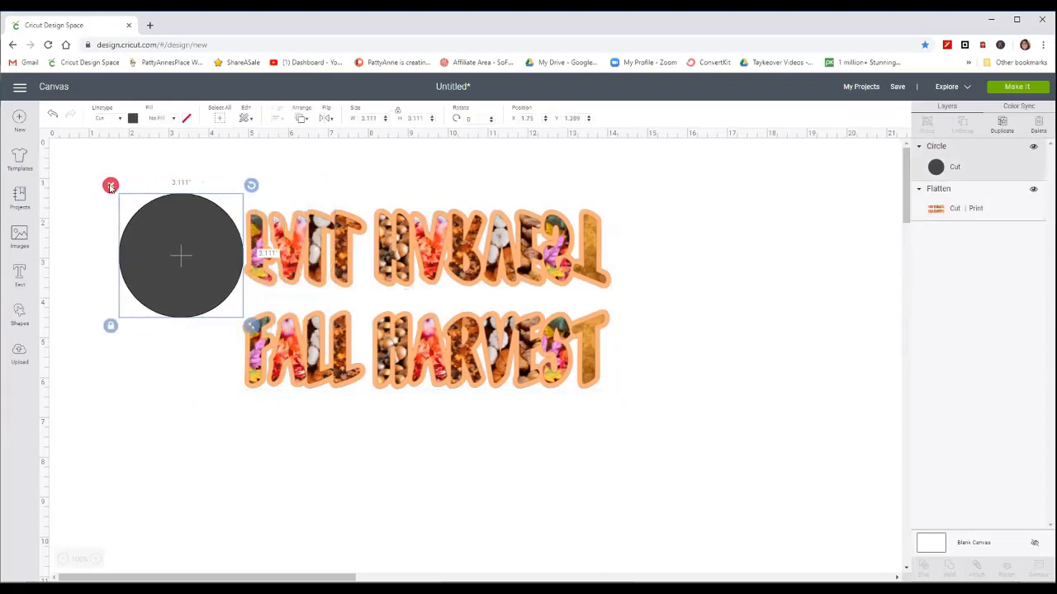
key("Delete")
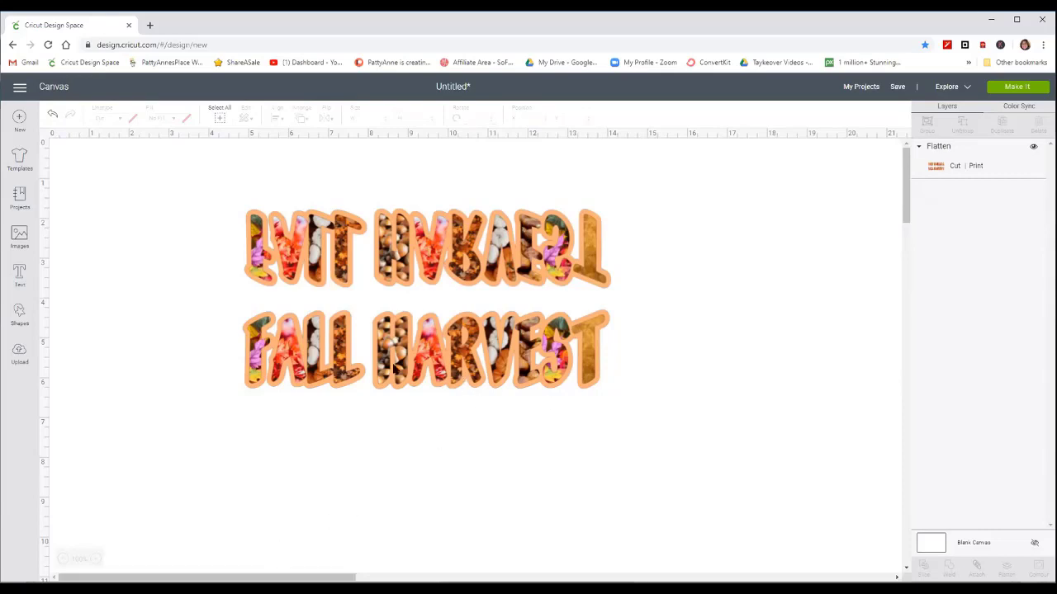
- Start a new project without saving the current one and insert the FALL HARVEST image from the recent uploads
left_click(19, 119)
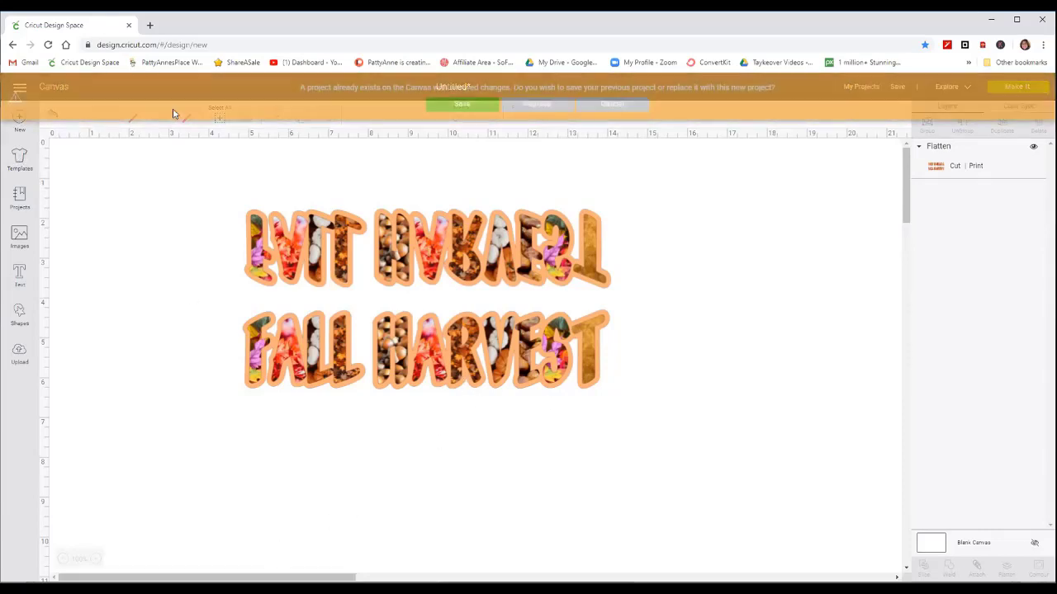
left_click(523, 107)
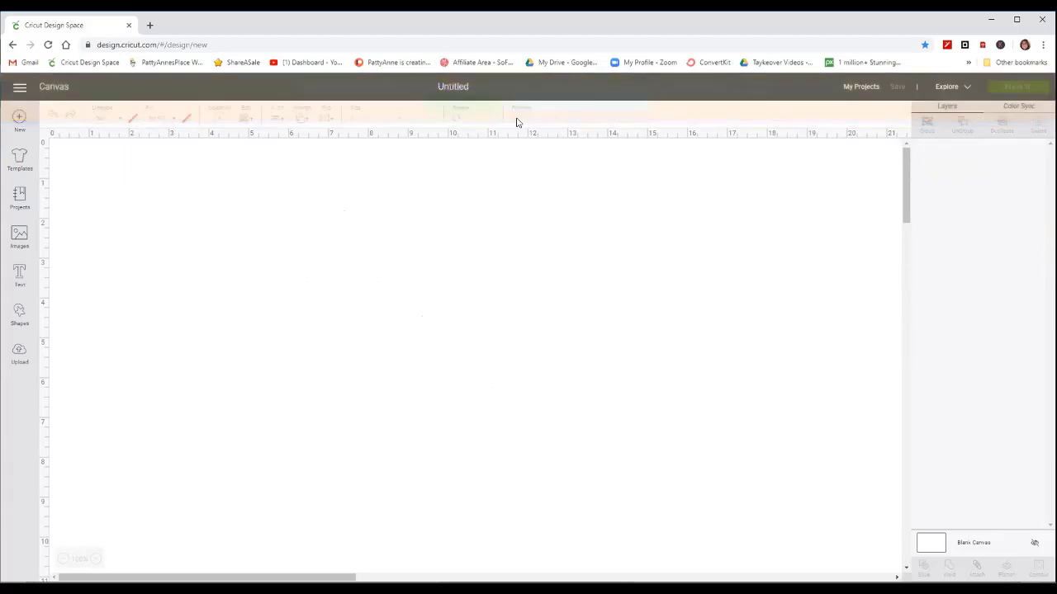
left_click(20, 354)
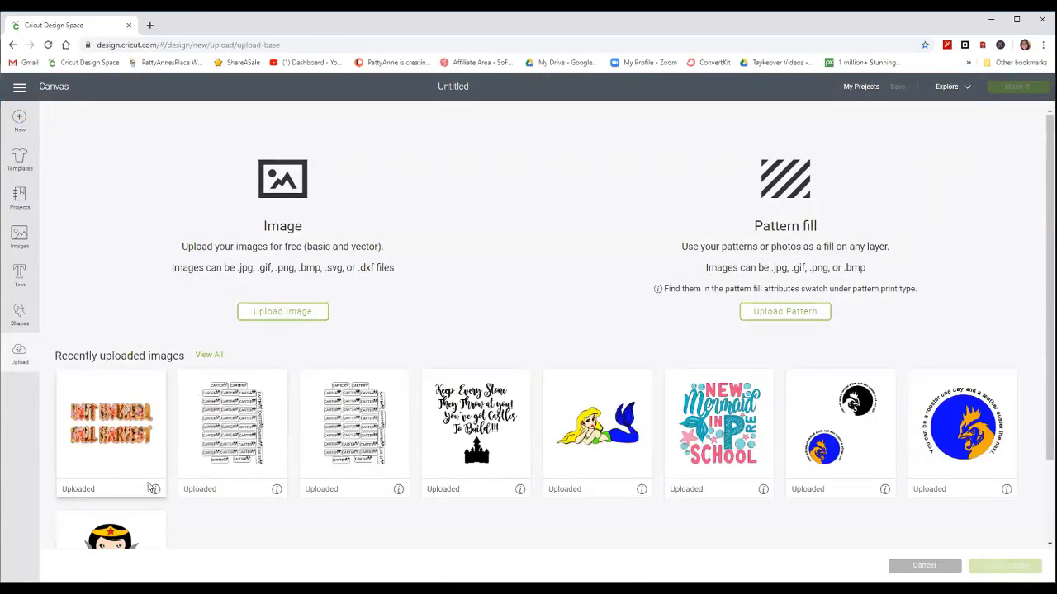
left_click(147, 483)
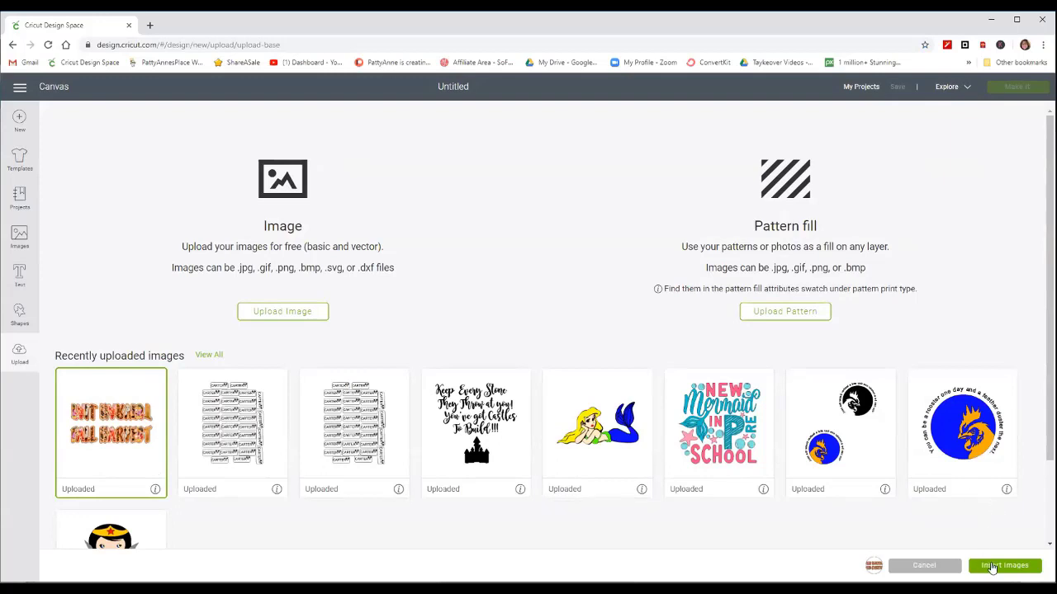
left_click(993, 568)
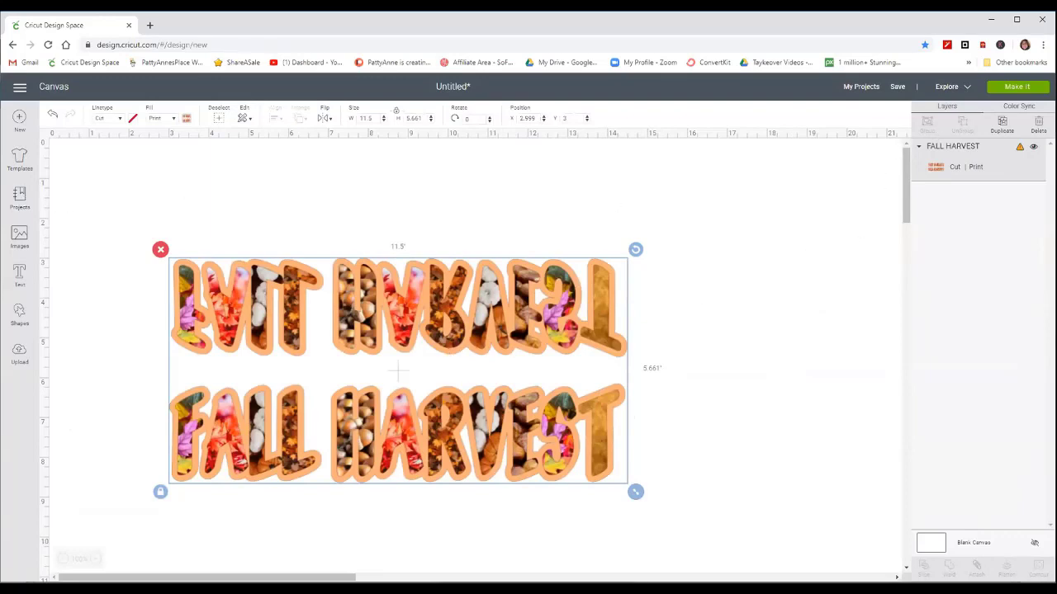
- Replace the unsaved project with a new one and load the FALL HARVEST file from the Downloads folder as an image upload
left_click(21, 117)
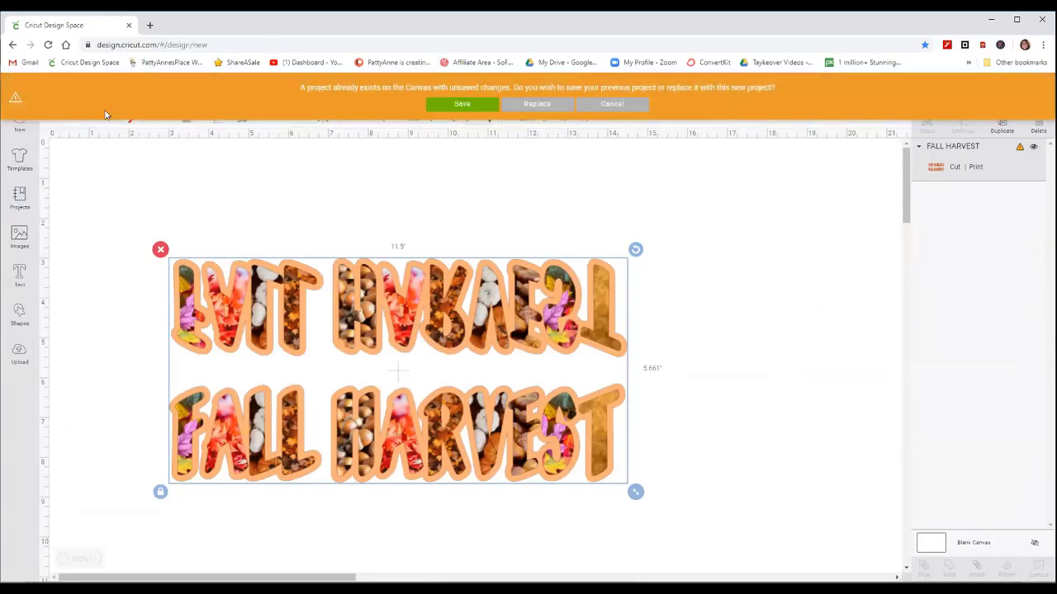
left_click(535, 105)
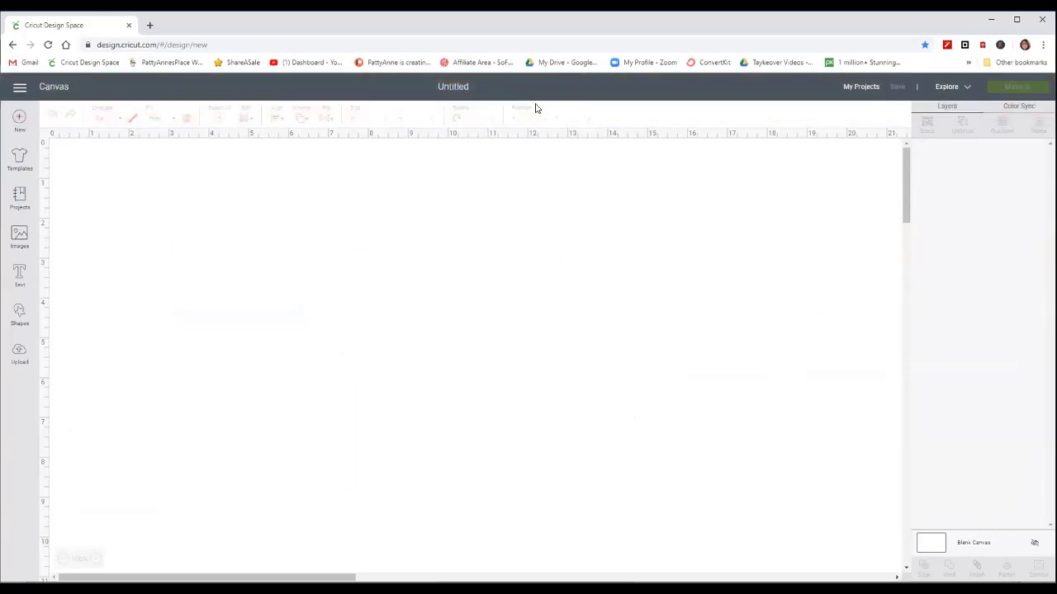
left_click(19, 353)
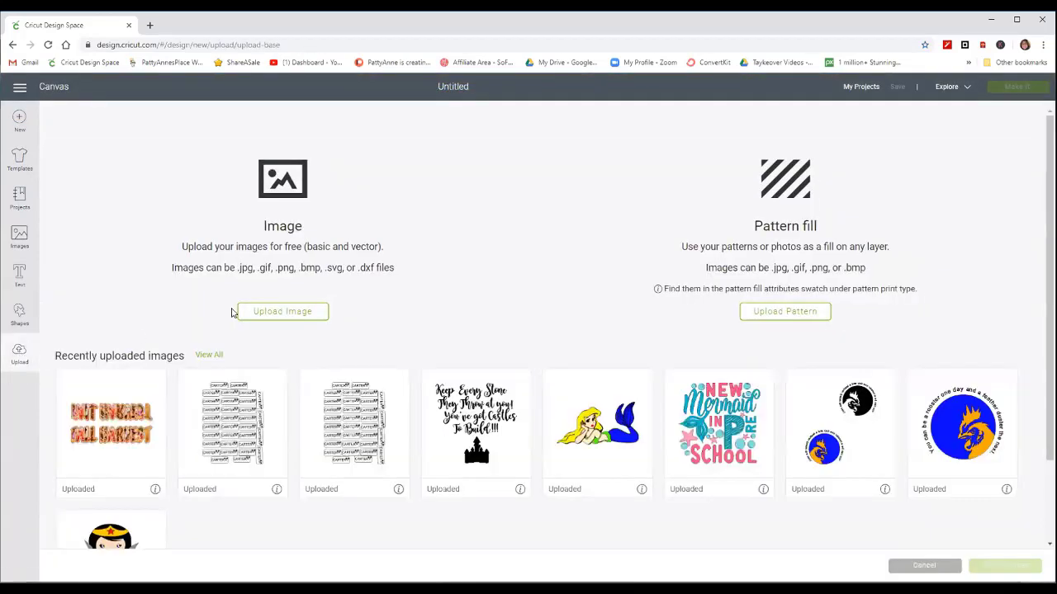
left_click(284, 311)
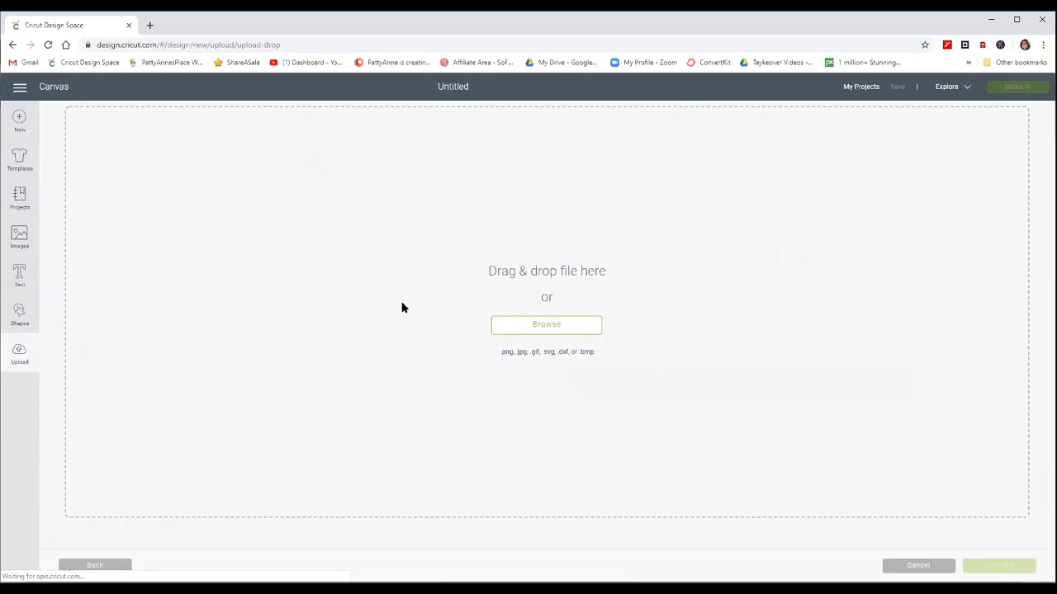
left_click(402, 307)
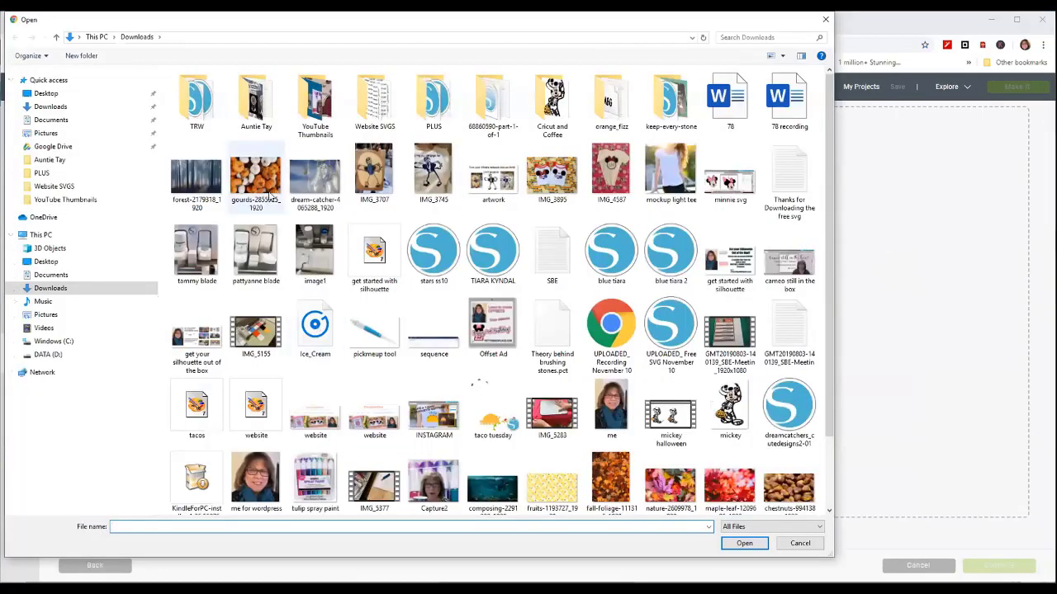
scroll(648, 281, "down", 1)
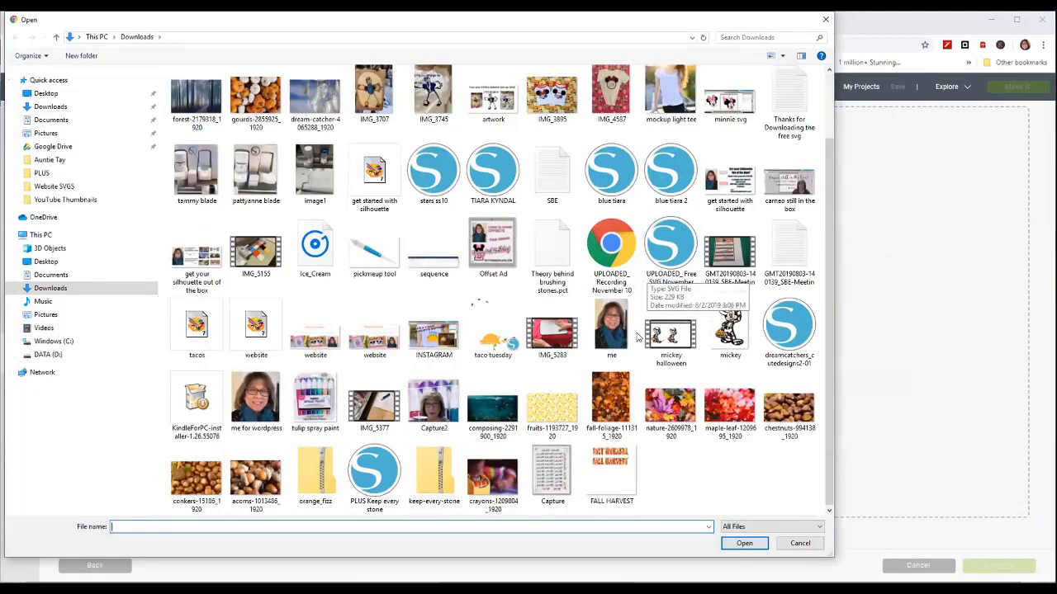
left_click(625, 470)
left_click(739, 545)
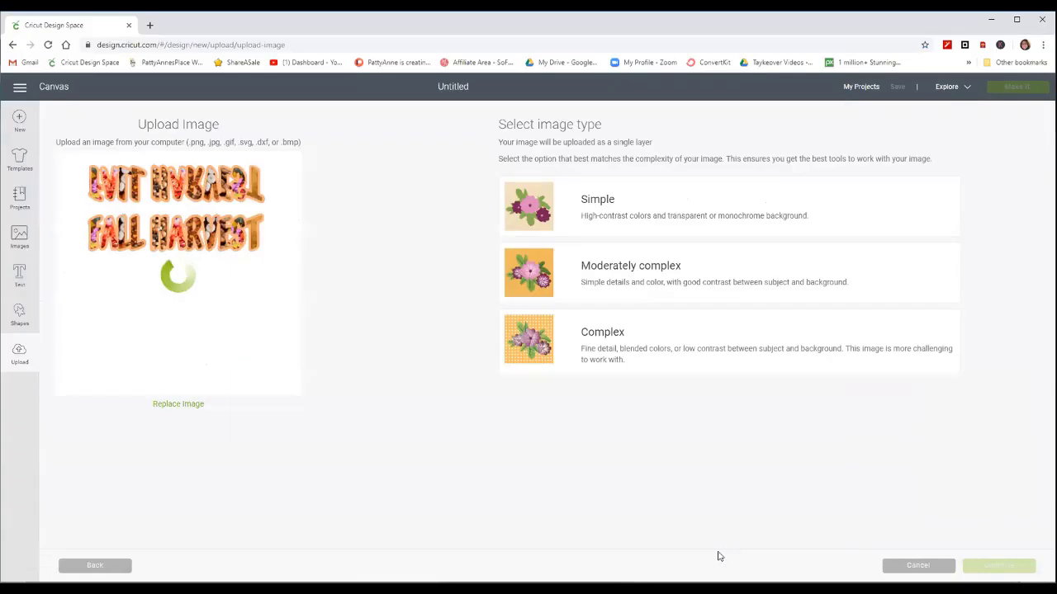
- Set the uploaded image's type to Complex and crop it to the two HARVEST words, mirrored and upright
left_click(682, 337)
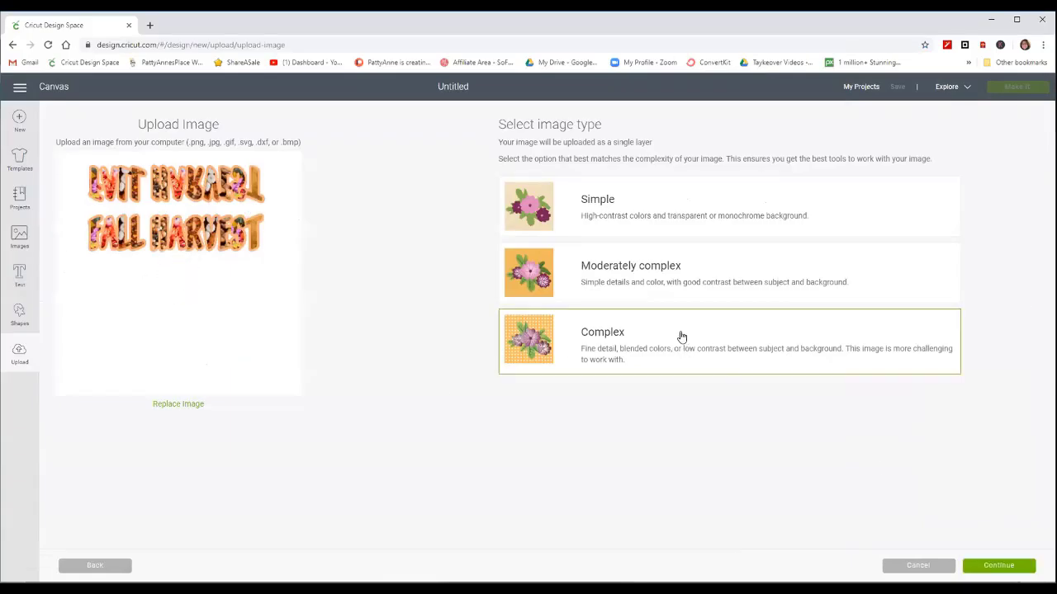
left_click(1021, 570)
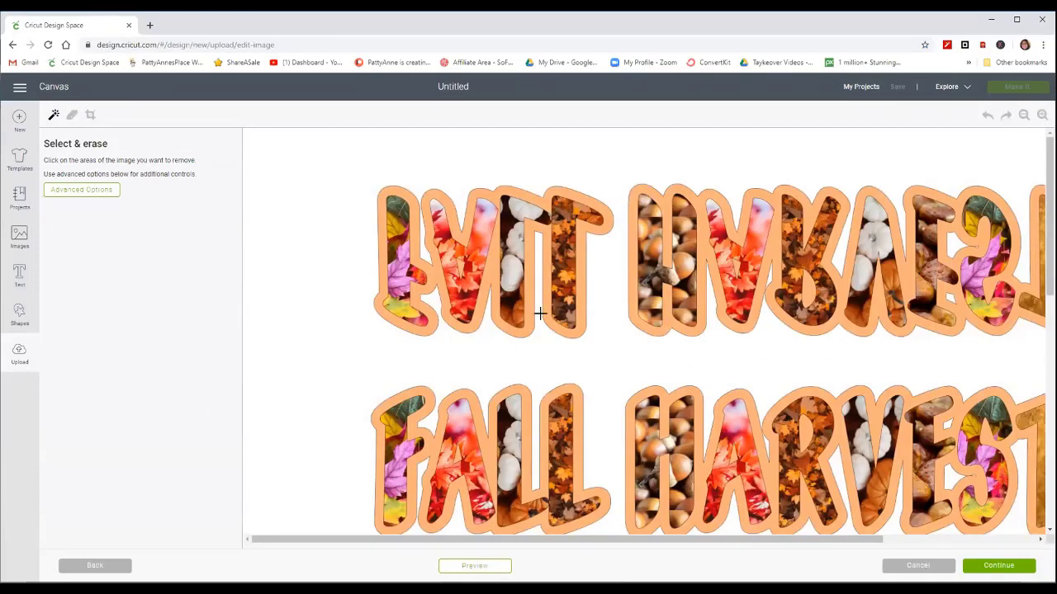
left_click(1024, 116)
left_click(1023, 115)
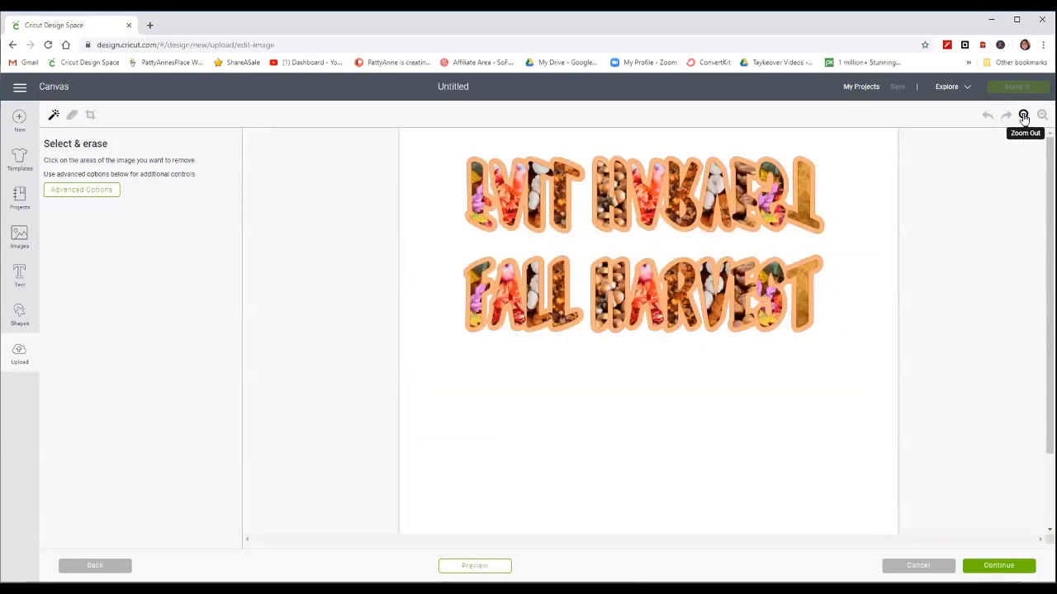
left_click(1023, 115)
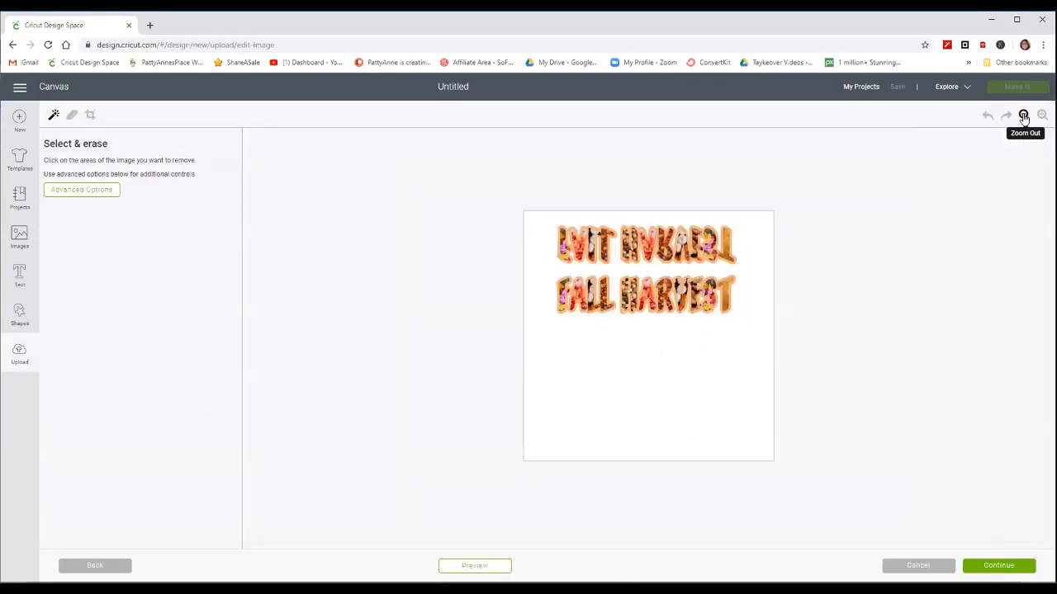
left_click(91, 116)
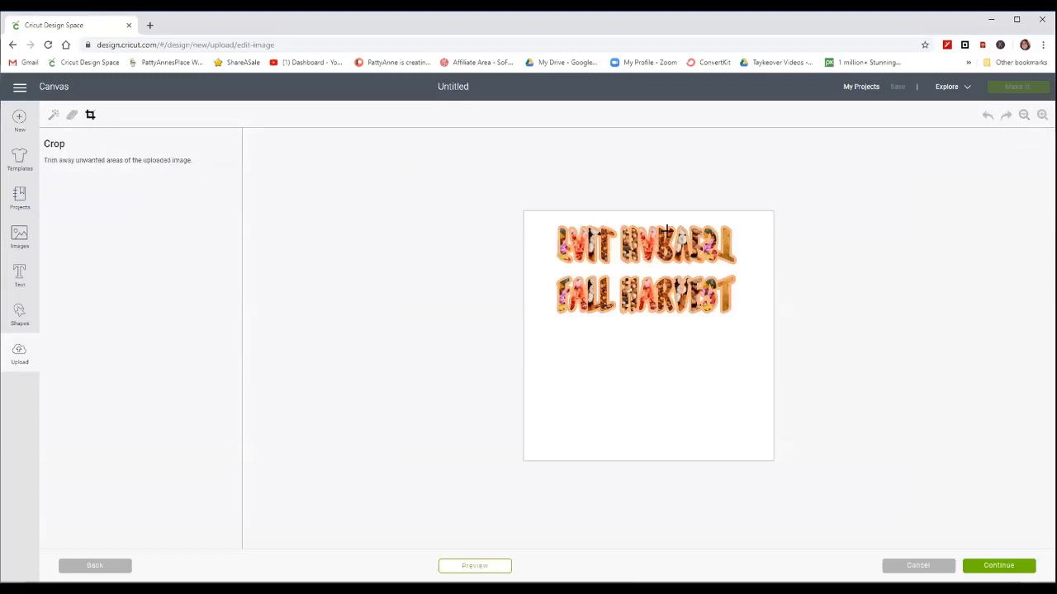
left_click_drag(615, 216, 746, 323)
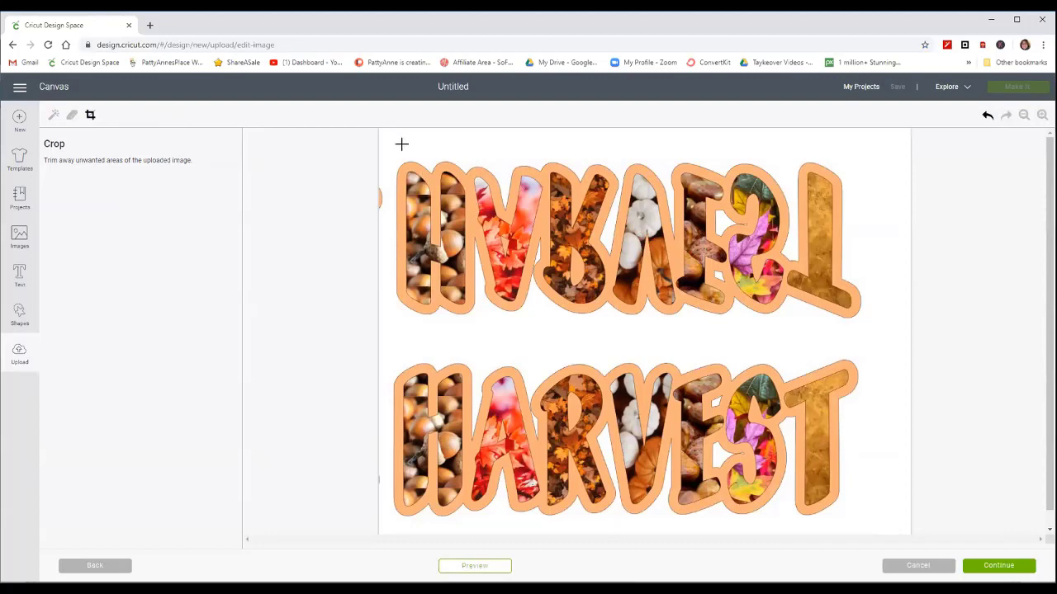
left_click_drag(407, 151, 872, 533)
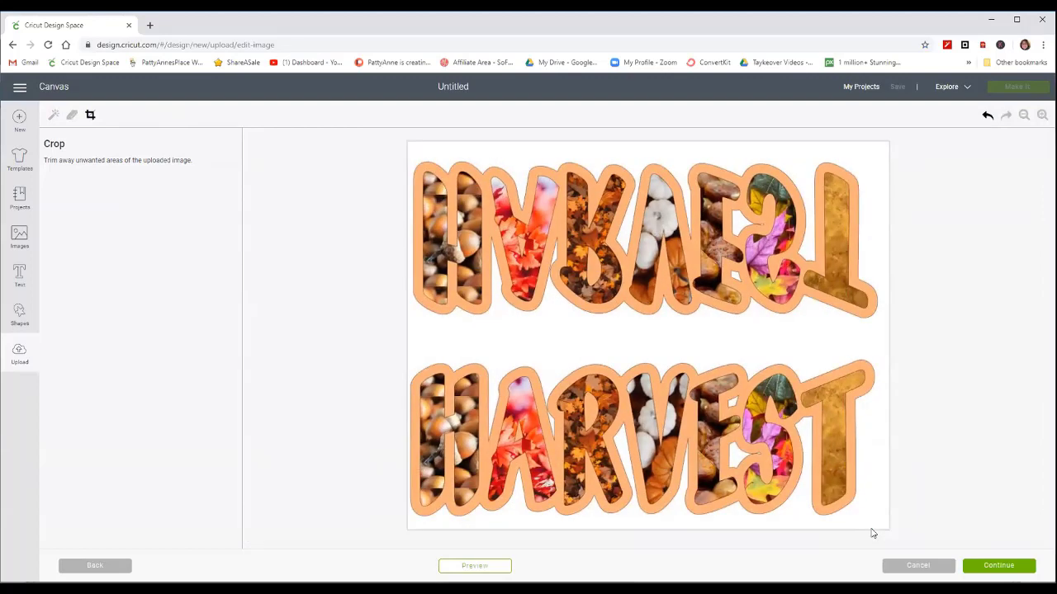
- Try the Erase tool between the two words and across the mirrored R, enlarge the eraser slightly, and undo the strokes
left_click(71, 117)
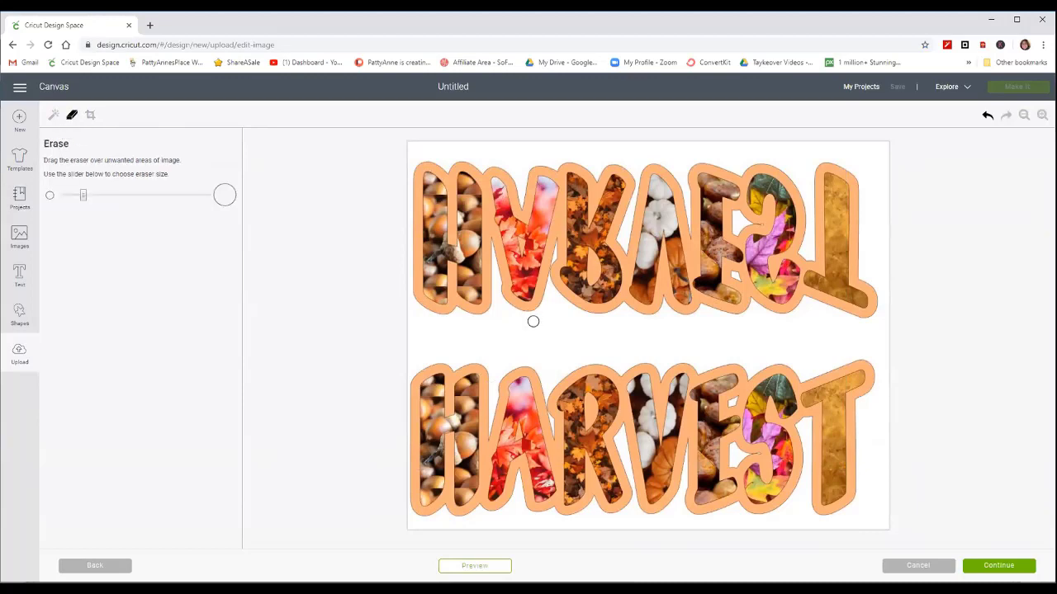
mouse_move(566, 345)
left_mouse_down()
mouse_move(605, 337)
mouse_move(567, 183)
left_mouse_up()
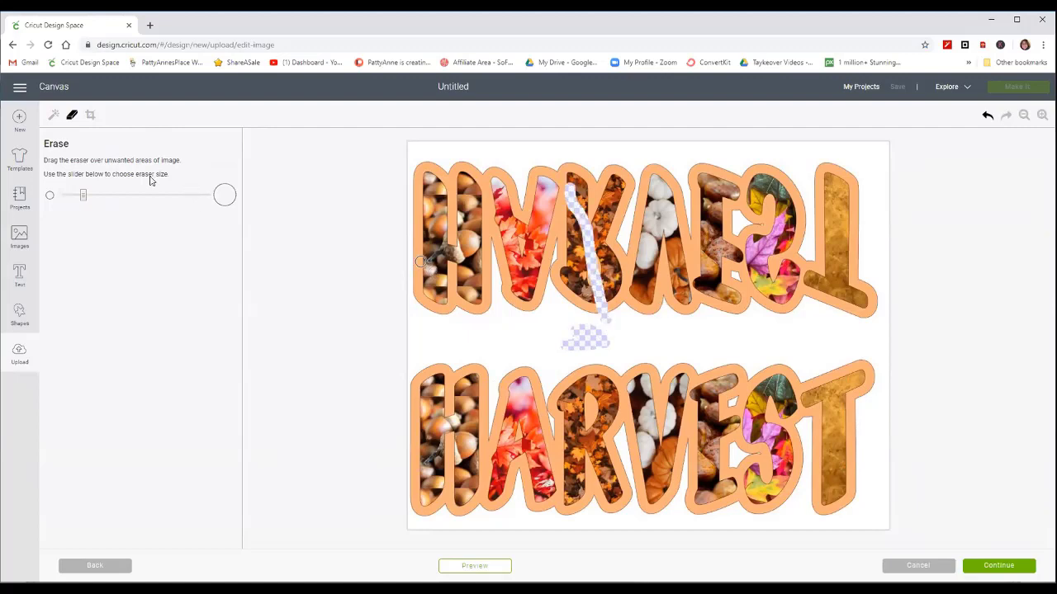
mouse_move(84, 196)
left_mouse_down()
mouse_move(97, 198)
mouse_move(88, 194)
left_mouse_up()
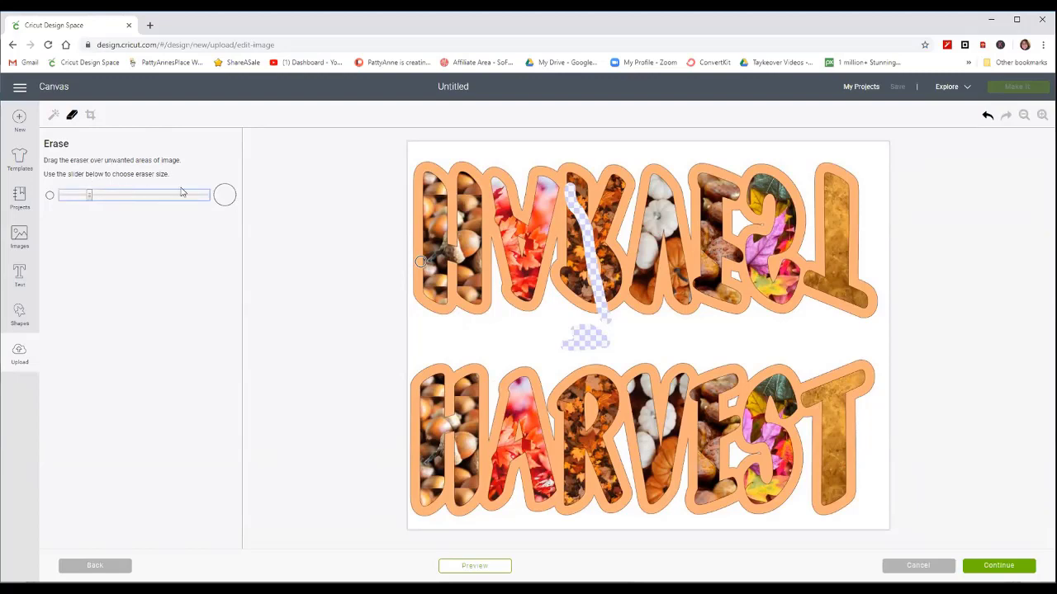
left_click(987, 117)
left_click(988, 118)
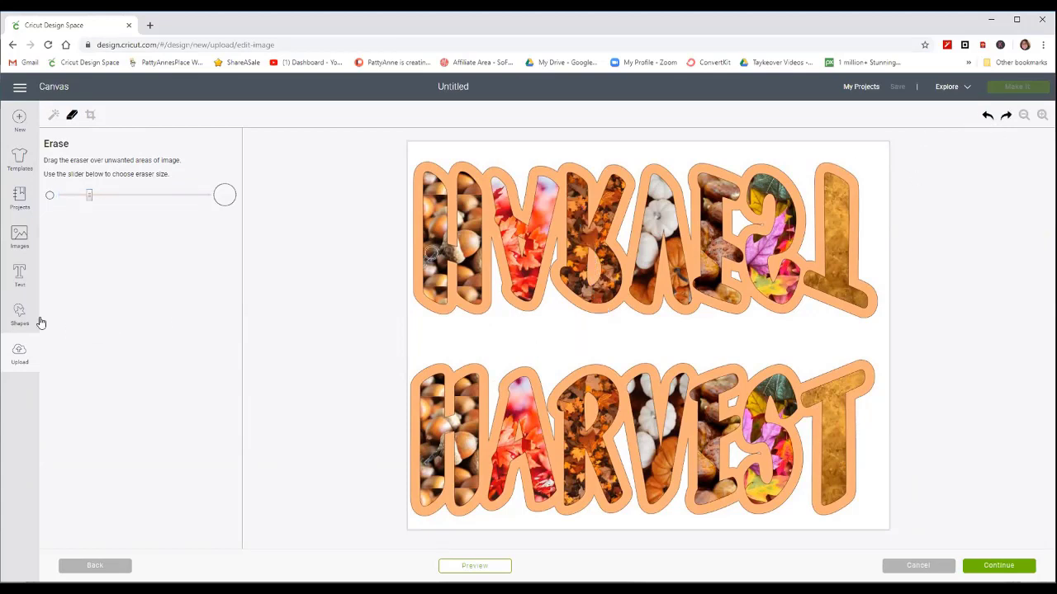
- Remove the white background around the HARVEST lettering with Select & erase and continue to naming the image
left_click(53, 114)
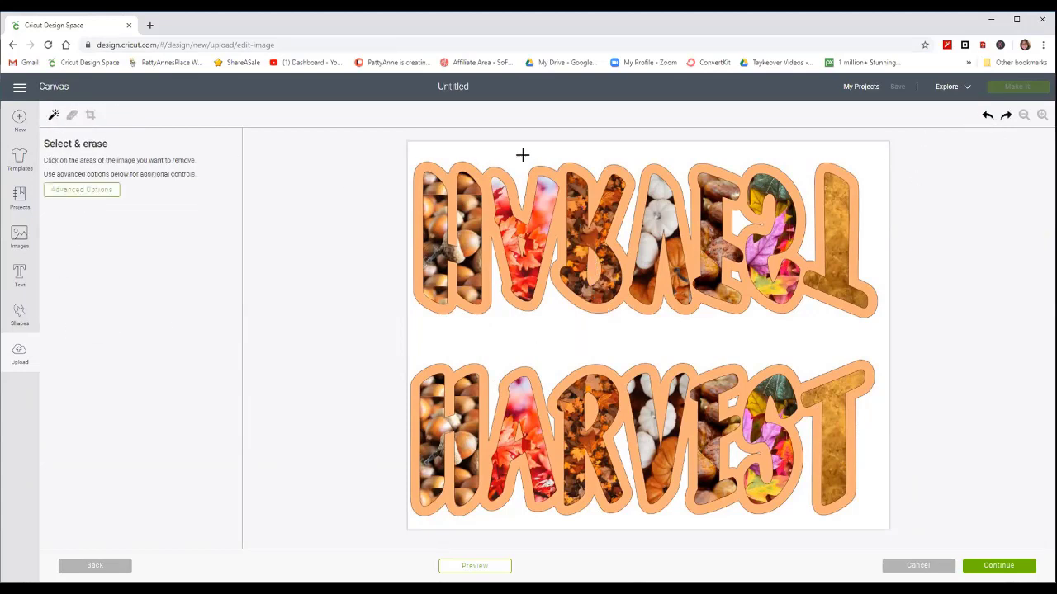
left_click(522, 155)
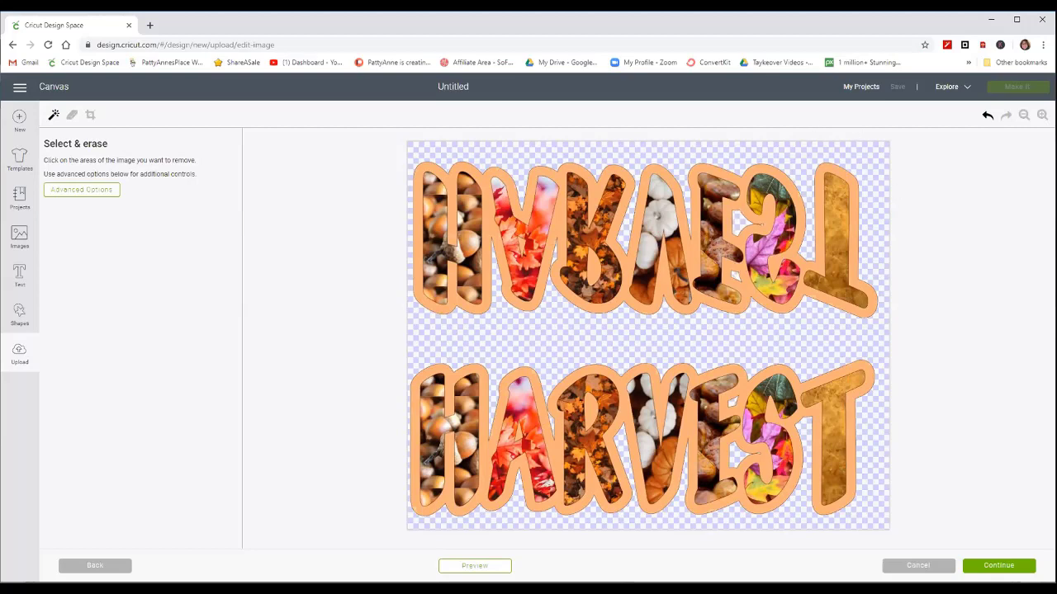
left_click(990, 569)
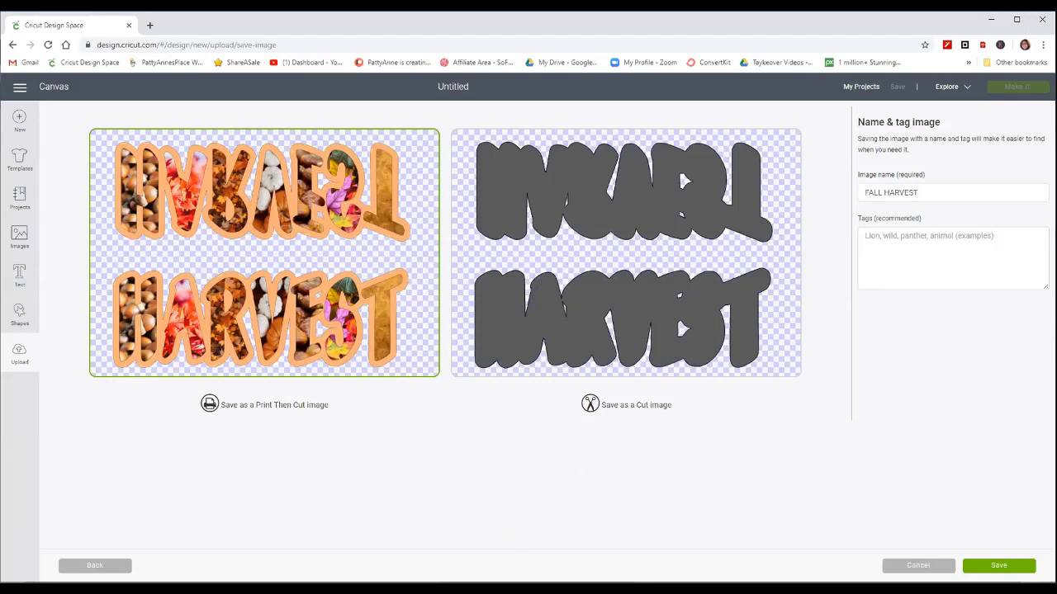
- Reopen the upload page from the blank canvas and look through the recently uploaded images
left_click(518, 587)
left_click(19, 353)
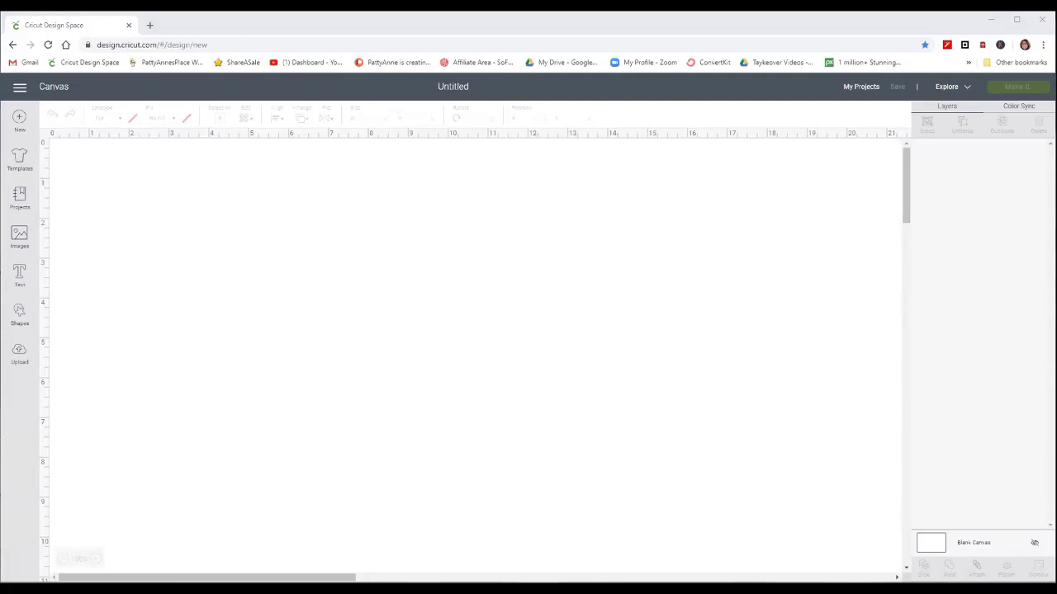
left_click(19, 355)
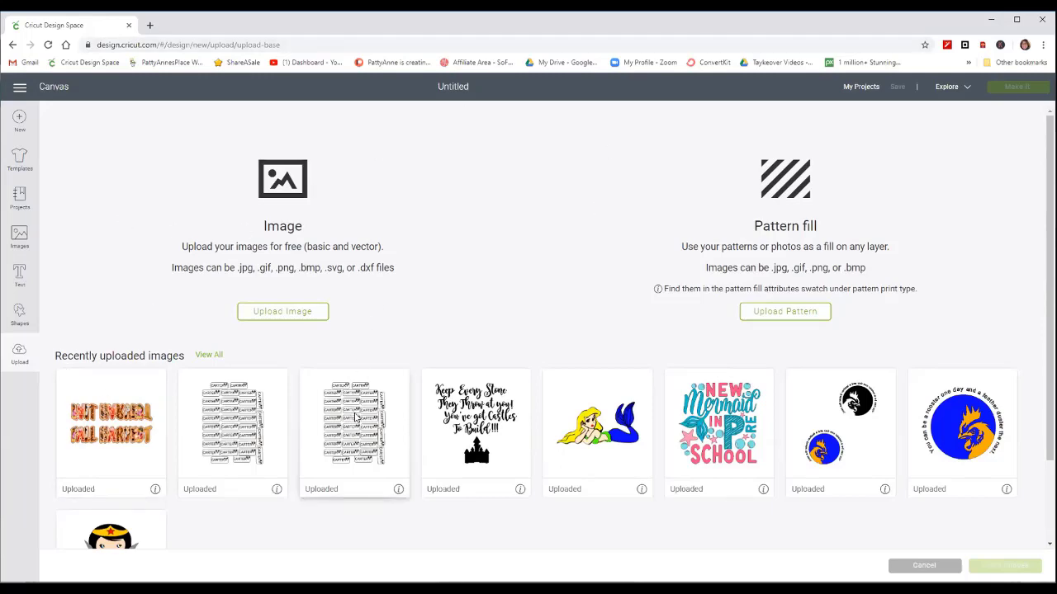
scroll(356, 417, "down", 2)
scroll(357, 415, "up", 2)
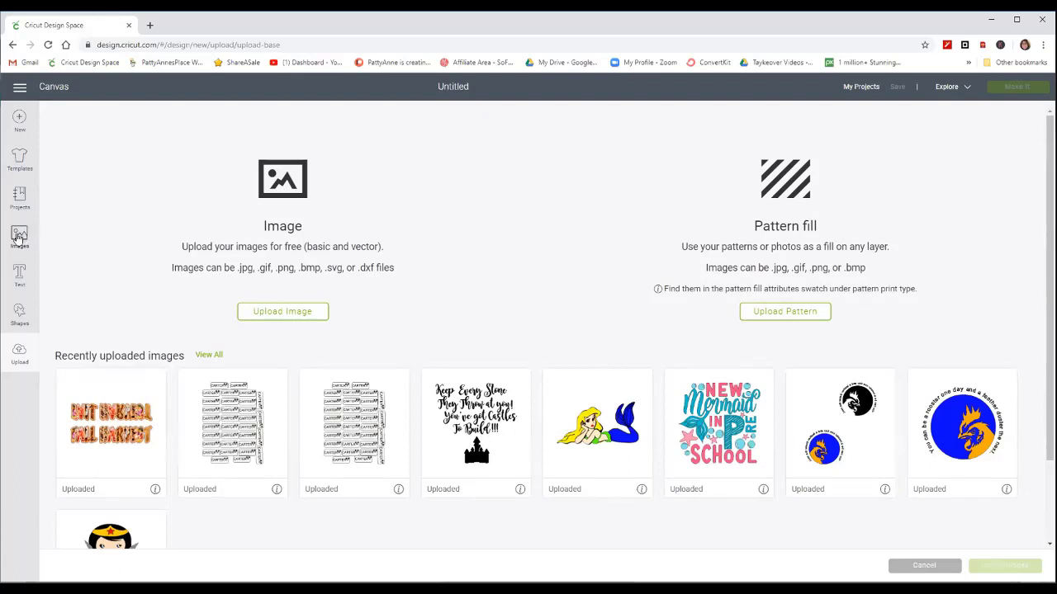
- Start a new project and load the FALL HARVEST file from the Downloads folder as a pattern fill
left_click(23, 116)
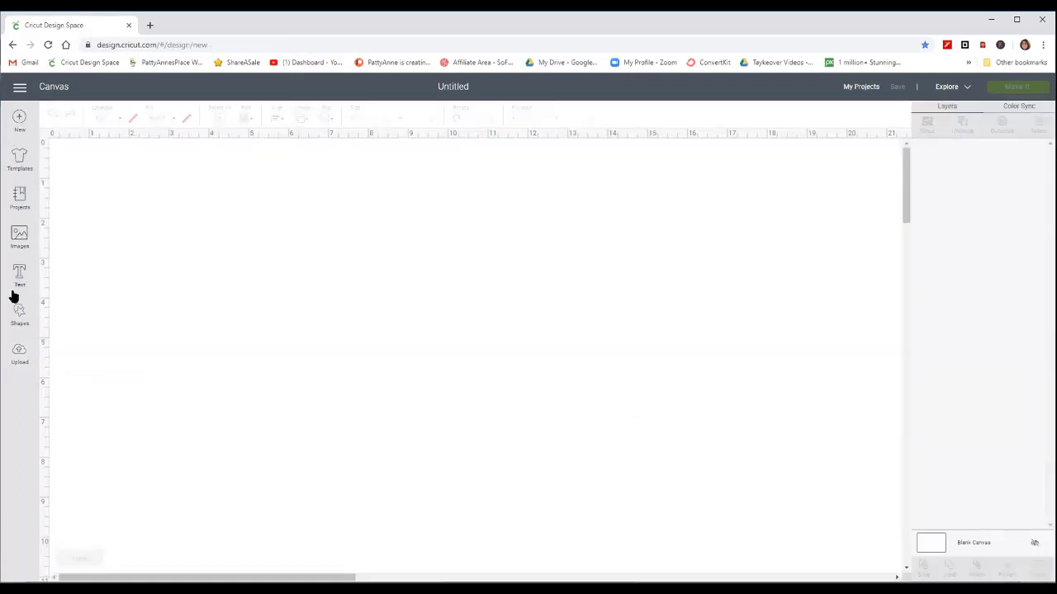
left_click(20, 352)
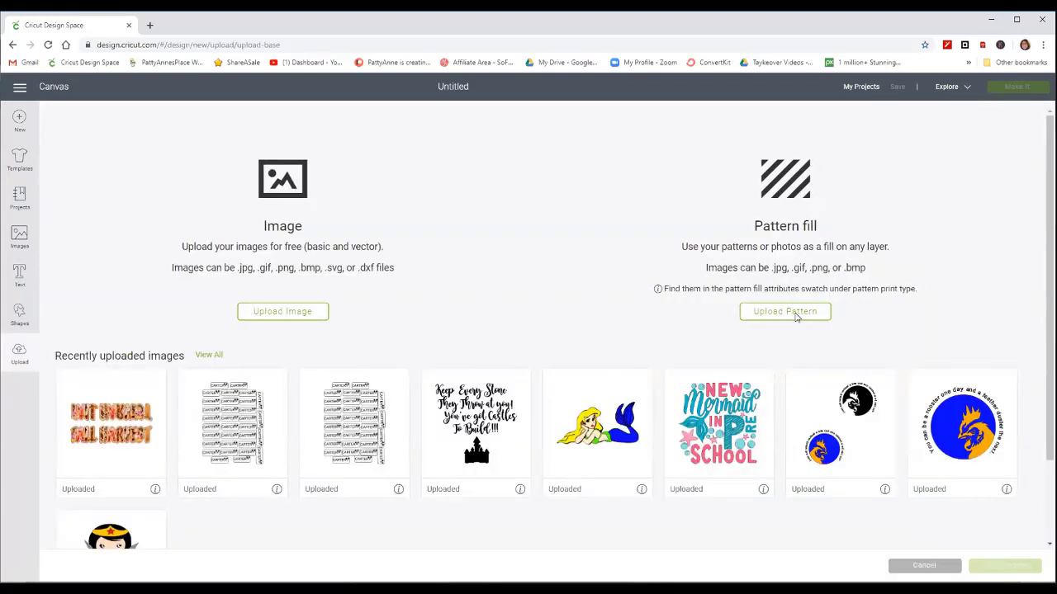
left_click(797, 318)
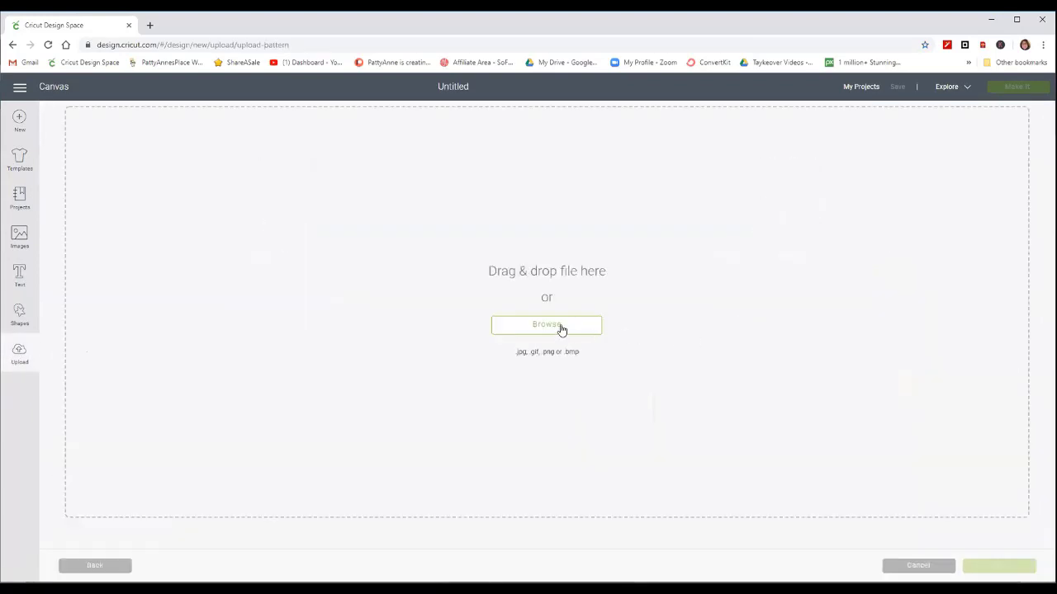
left_click(561, 330)
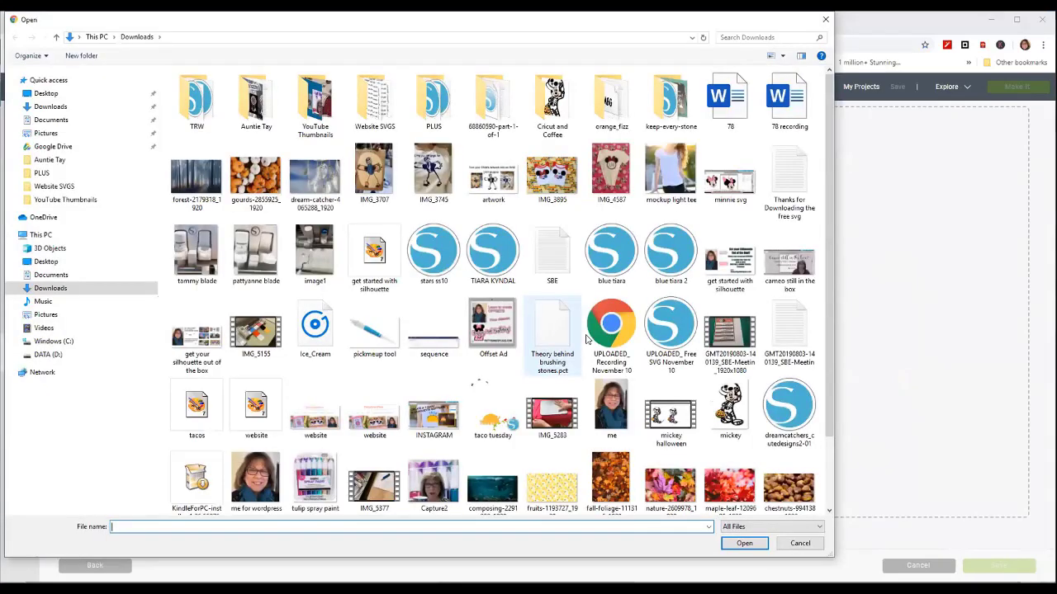
scroll(619, 450, "down", 1)
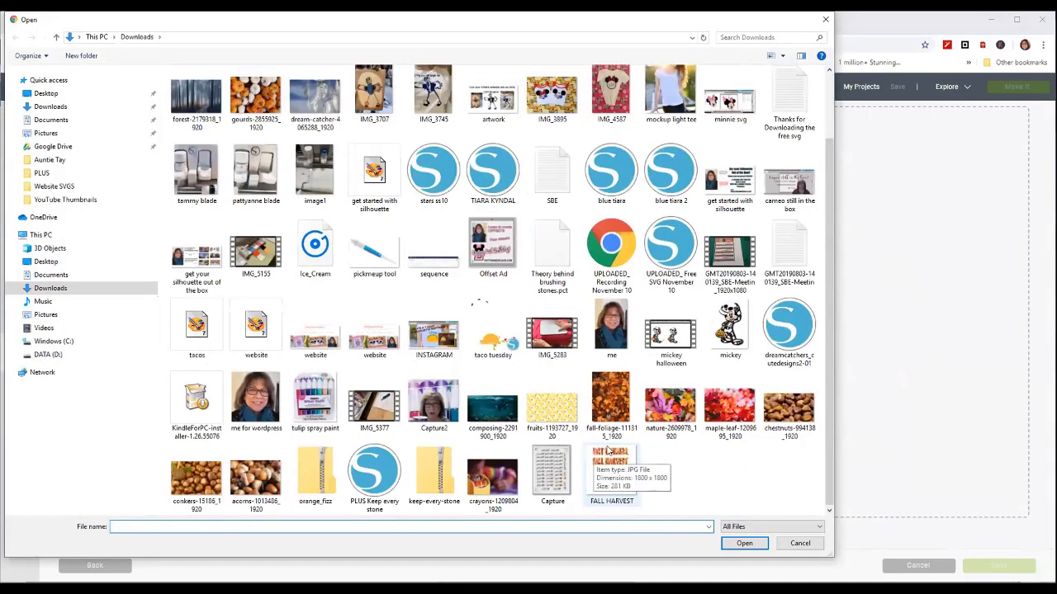
left_click(612, 467)
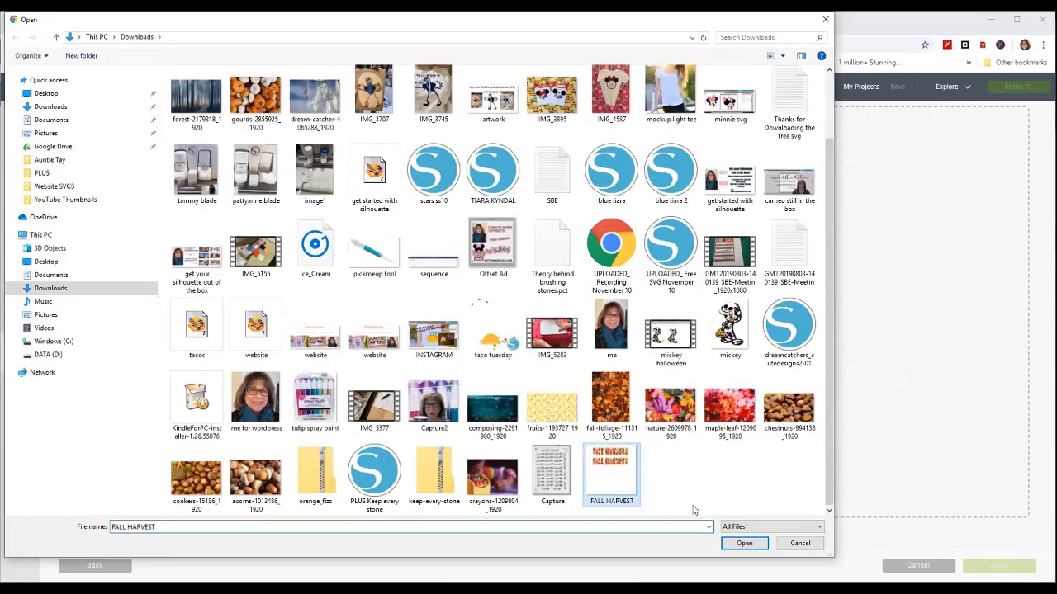
left_click(744, 543)
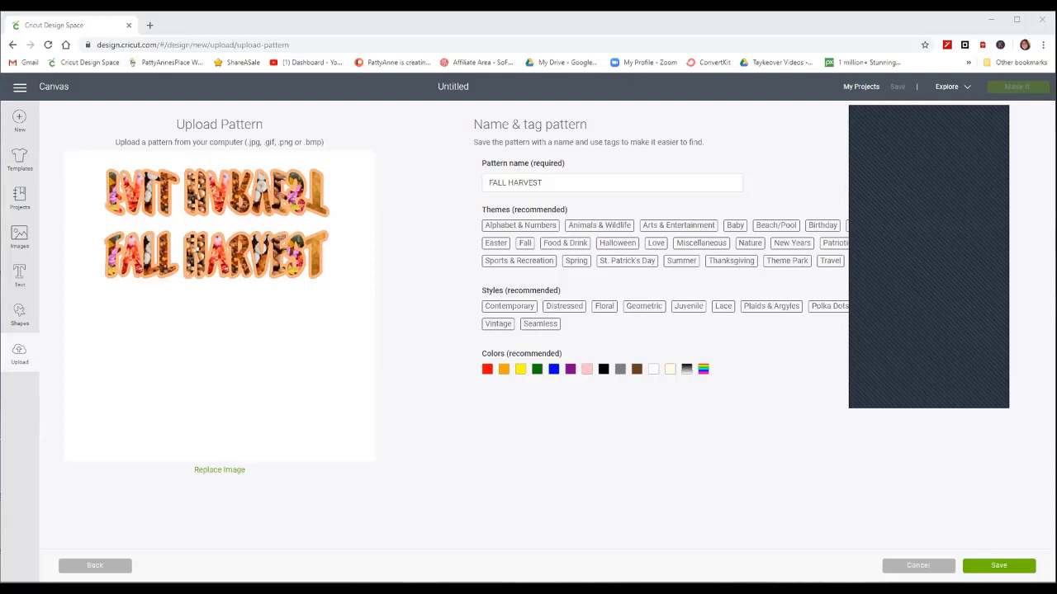
- Switch to Silhouette Studio and start selecting a trace area for the FALL HARVEST lettering
right_click(355, 584)
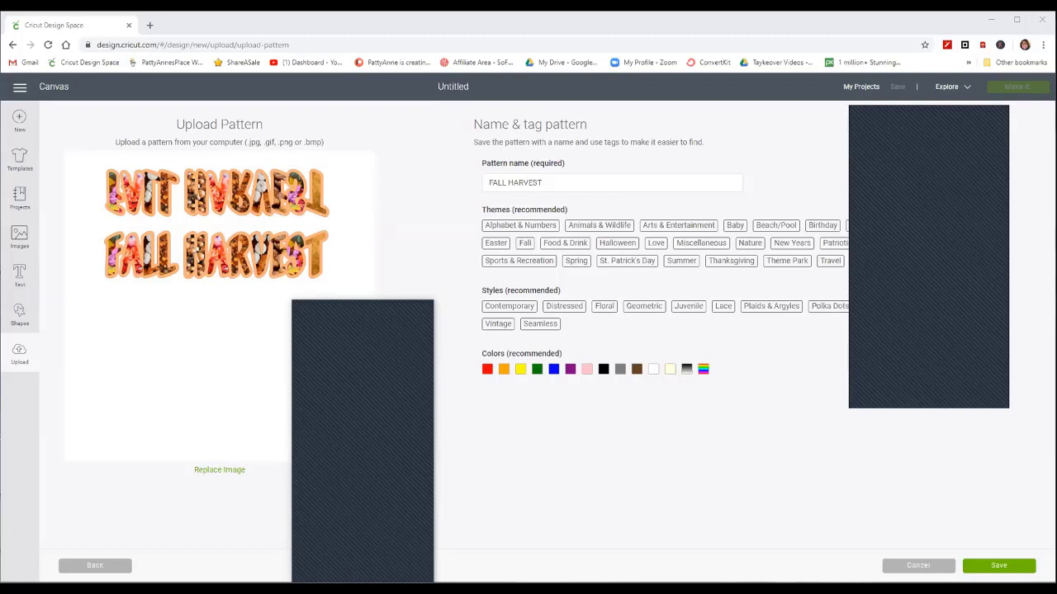
key("Escape")
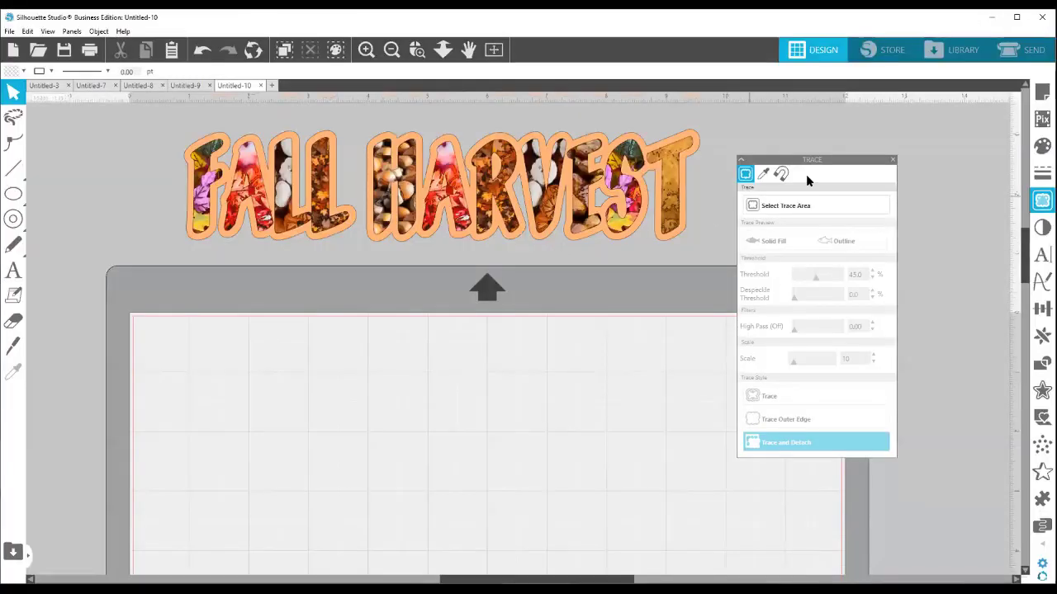
left_click(790, 207)
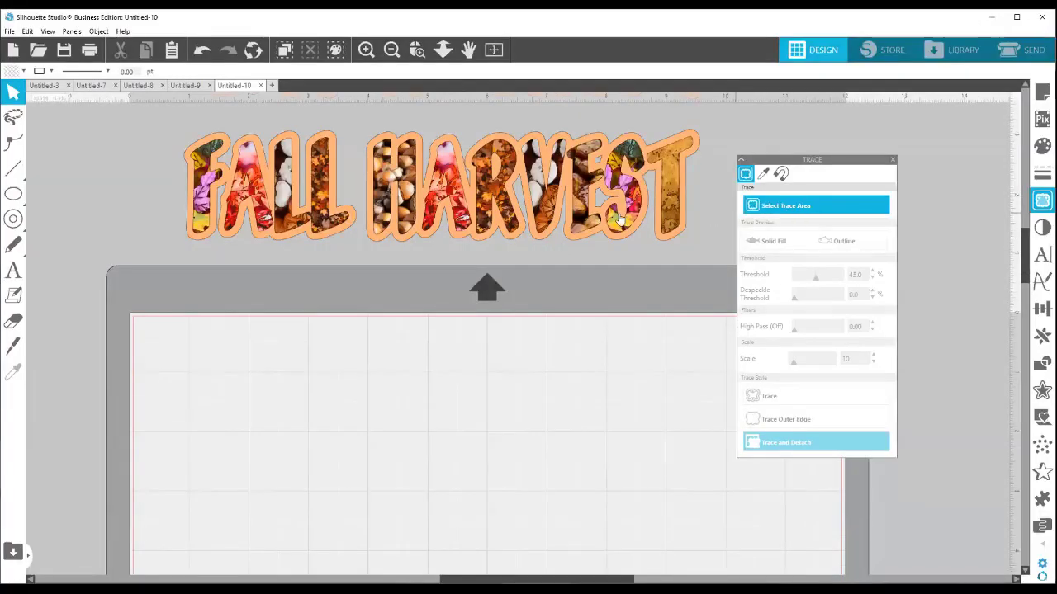
- Try moving the V's picture fill and the HARVEST outline down toward the mat, and undo both moves
mouse_move(538, 213)
left_mouse_down()
mouse_move(551, 304)
mouse_move(548, 269)
left_mouse_up()
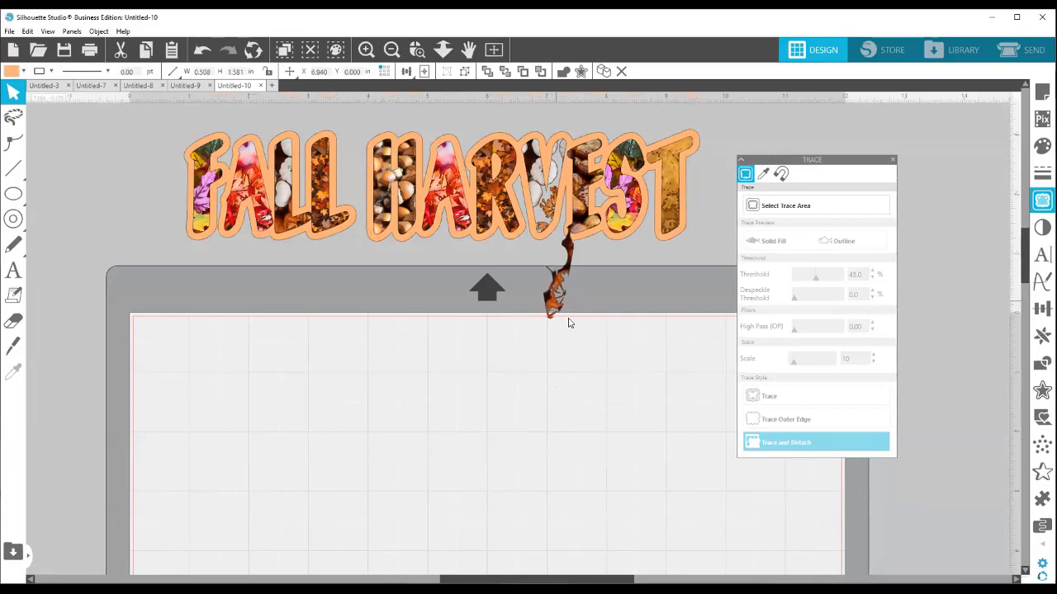
left_click(568, 323)
left_click_drag(535, 194, 549, 330)
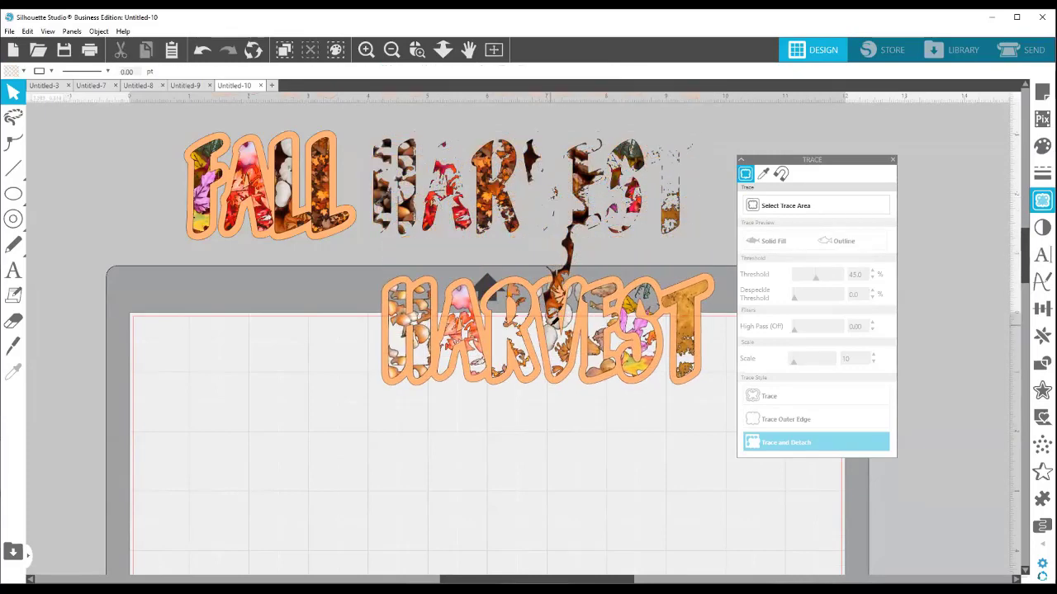
key("ctrl+z")
key("ctrl+z")
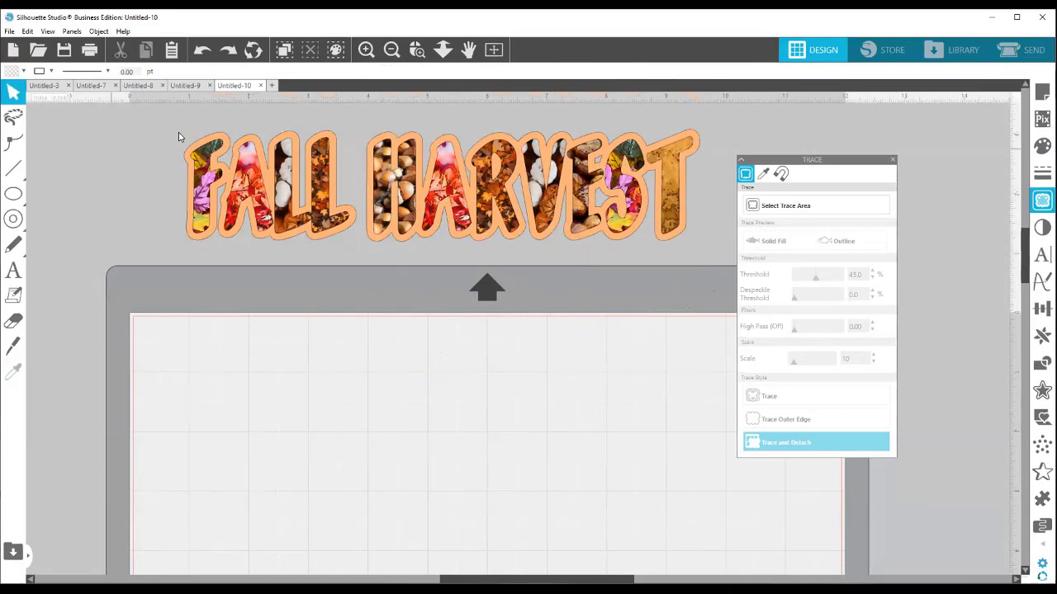
left_click_drag(179, 133, 703, 234)
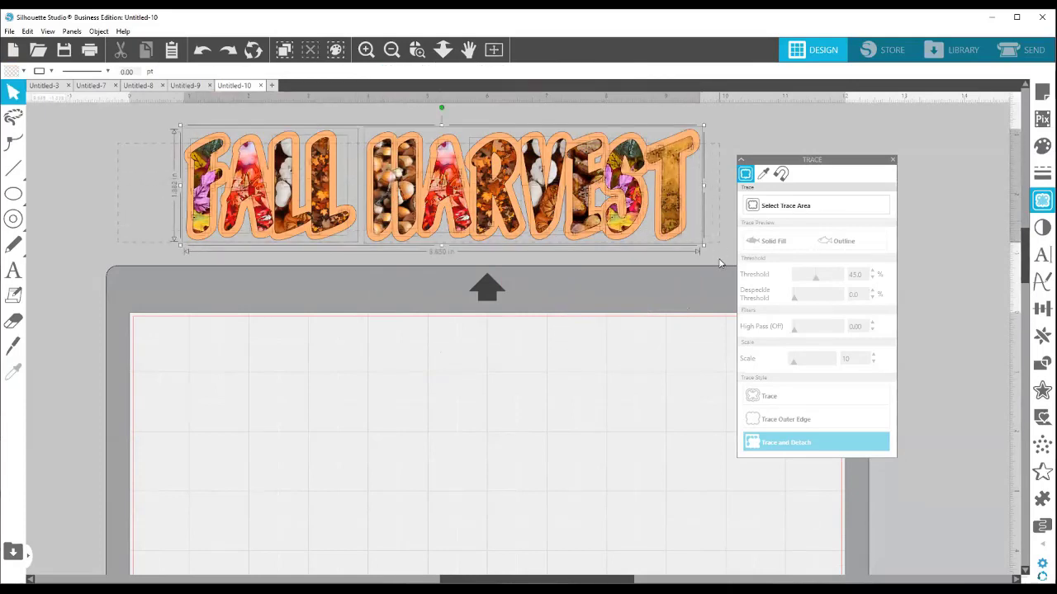
right_click(199, 152)
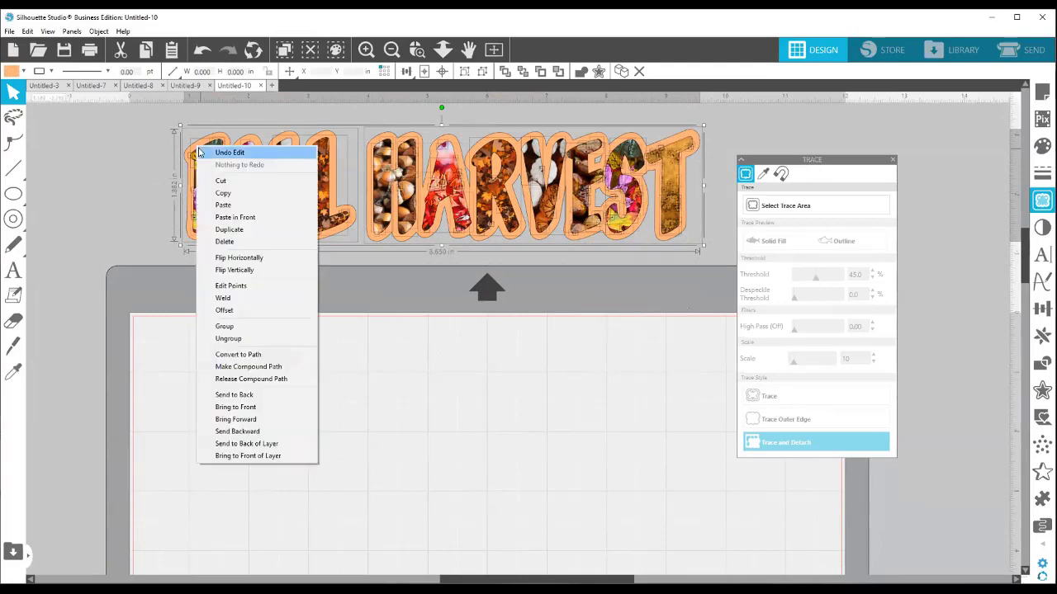
left_click(199, 152)
right_click(199, 152)
left_click(163, 173)
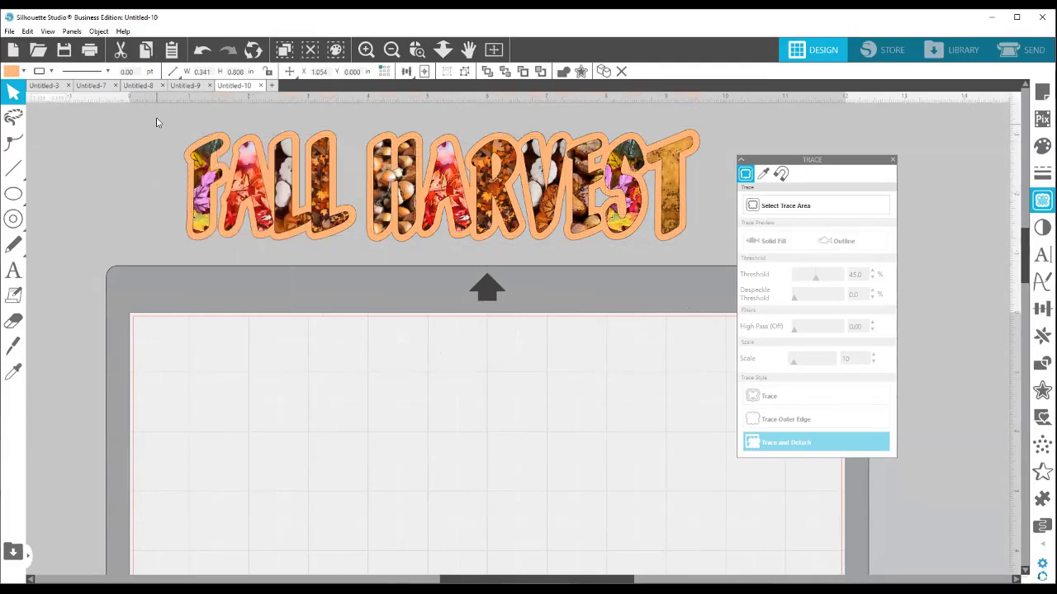
- Group all the FALL HARVEST lettering and place it on the mat, clear of the Trace panel
left_click_drag(159, 113, 683, 233)
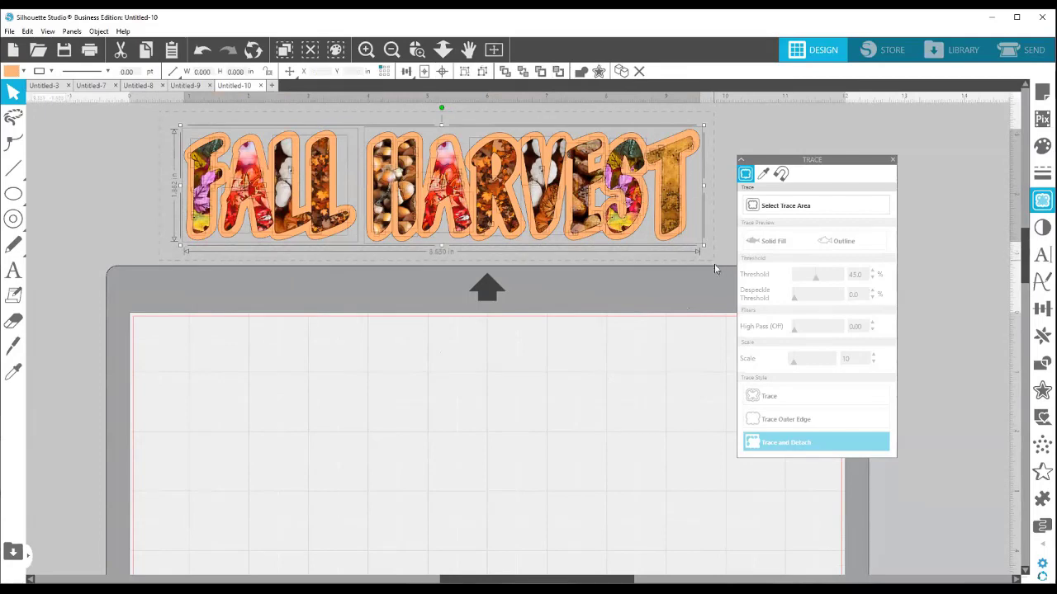
right_click(622, 220)
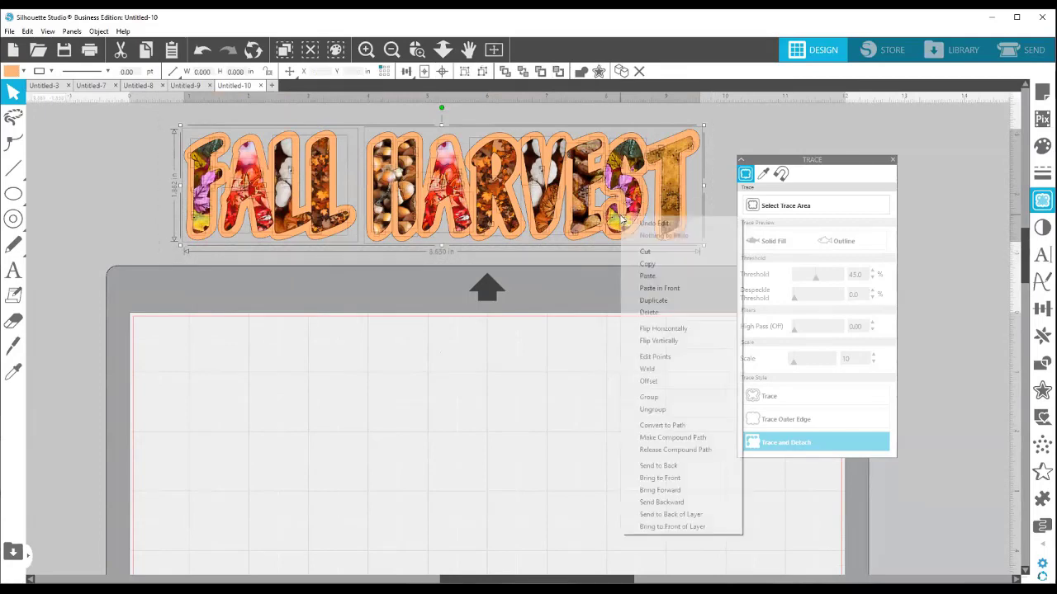
left_click(666, 399)
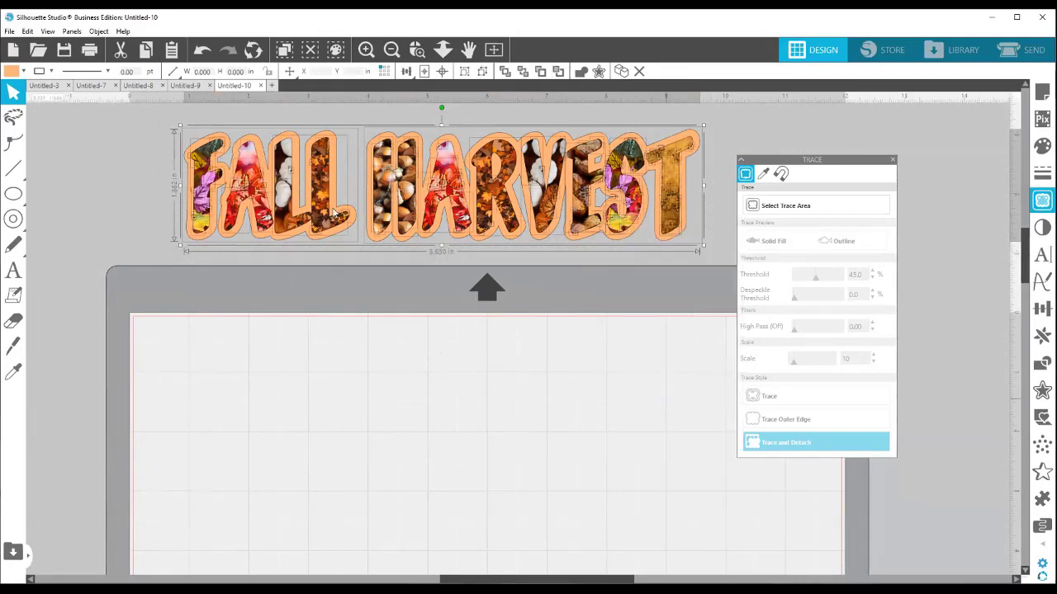
left_click_drag(406, 189, 401, 440)
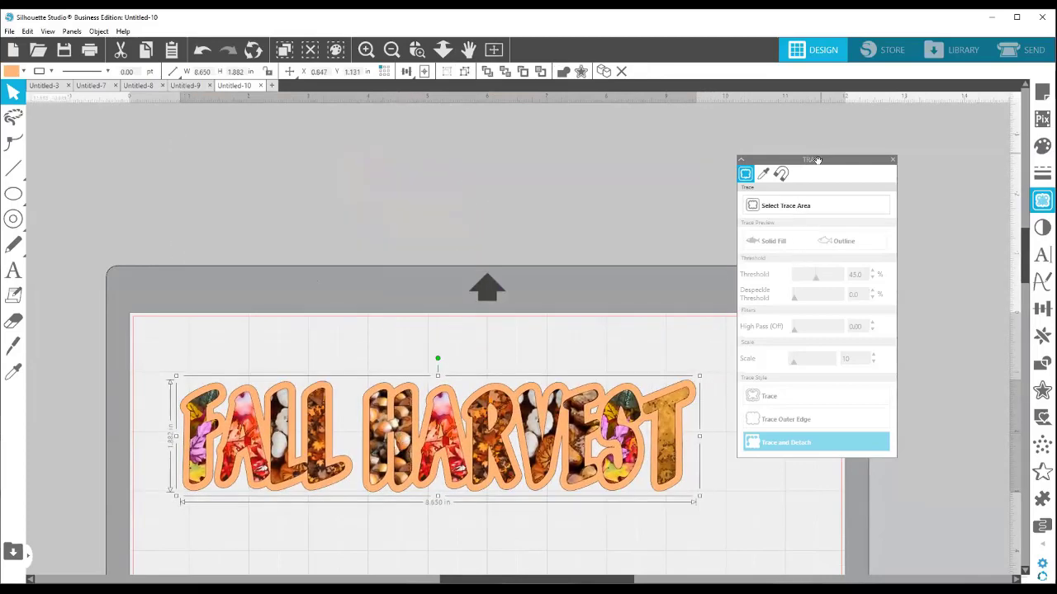
left_click_drag(817, 160, 876, 130)
- Delete the upside-down copy of the FALL HARVEST lettering above the mat
left_click(861, 175)
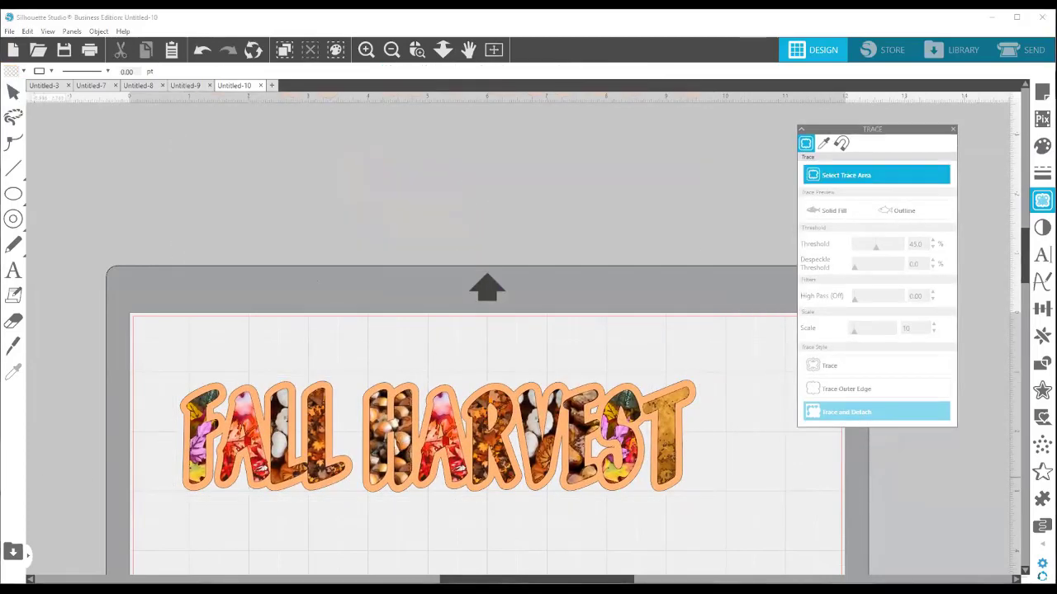
scroll(472, 176, "up", 1)
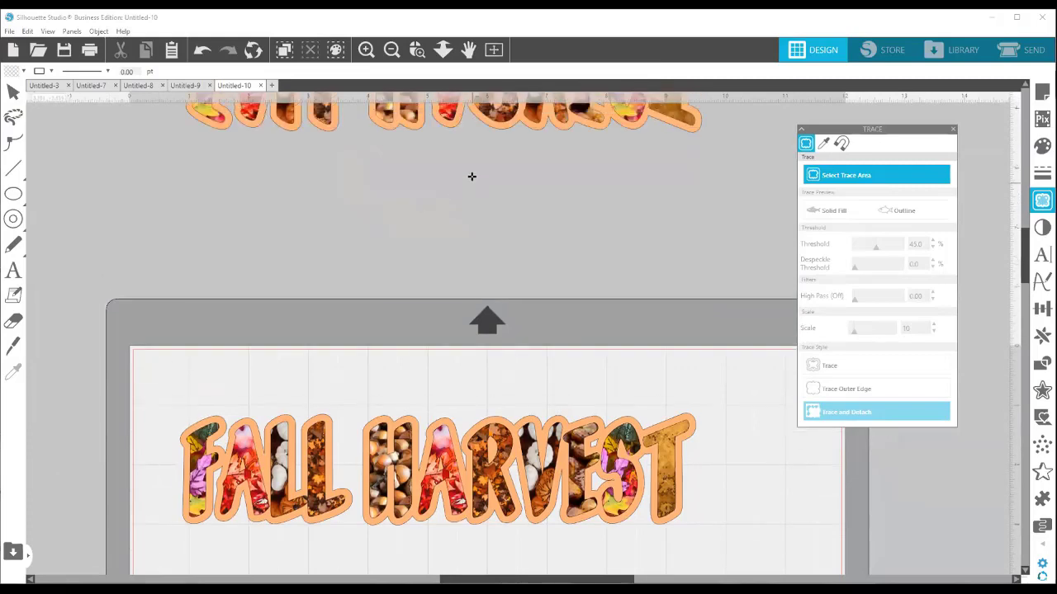
scroll(472, 177, "up", 2)
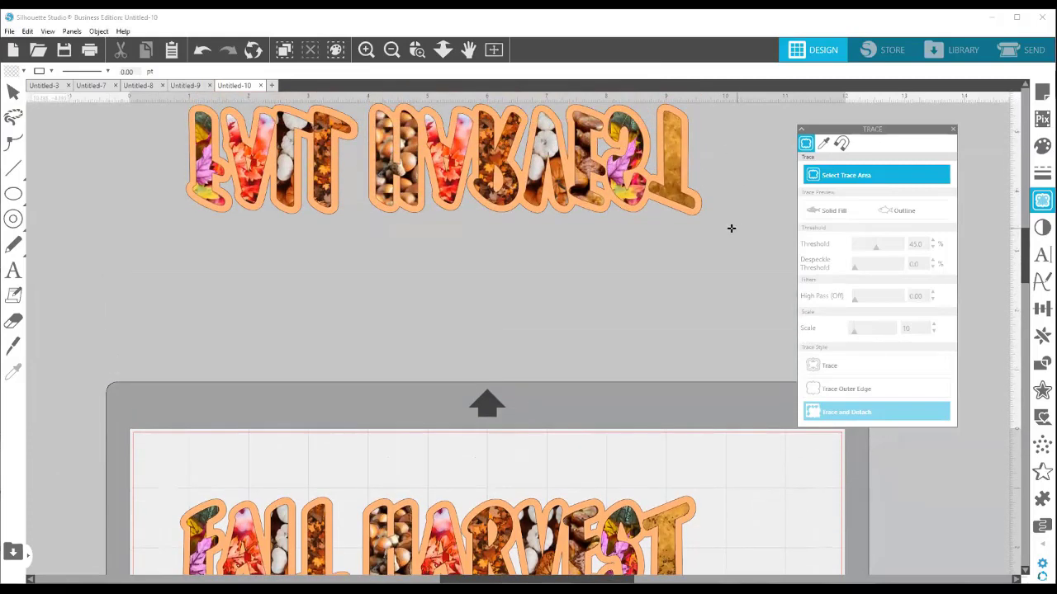
left_click_drag(730, 228, 106, 132)
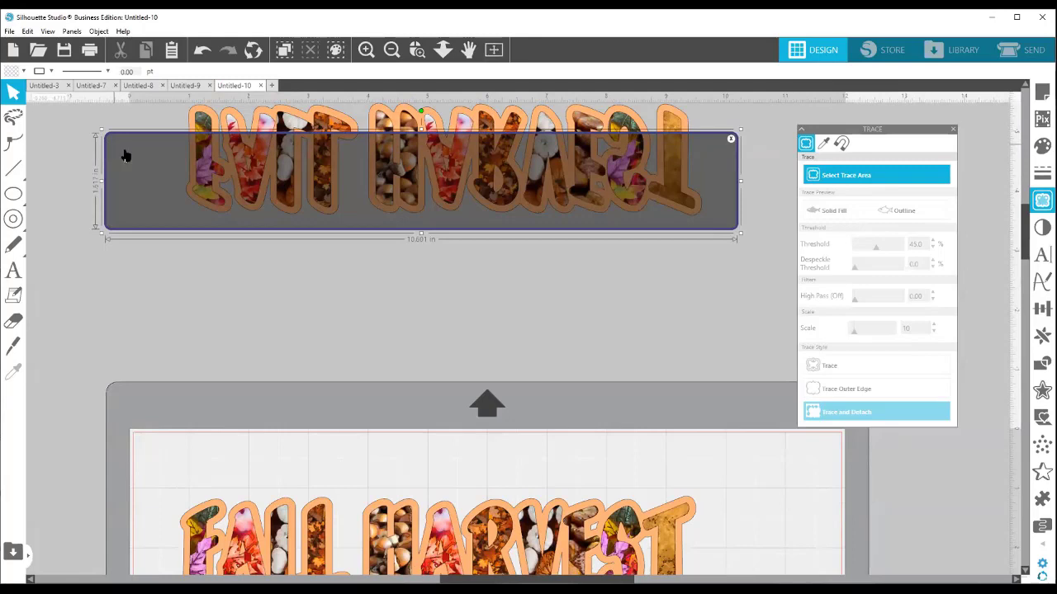
left_click(705, 285)
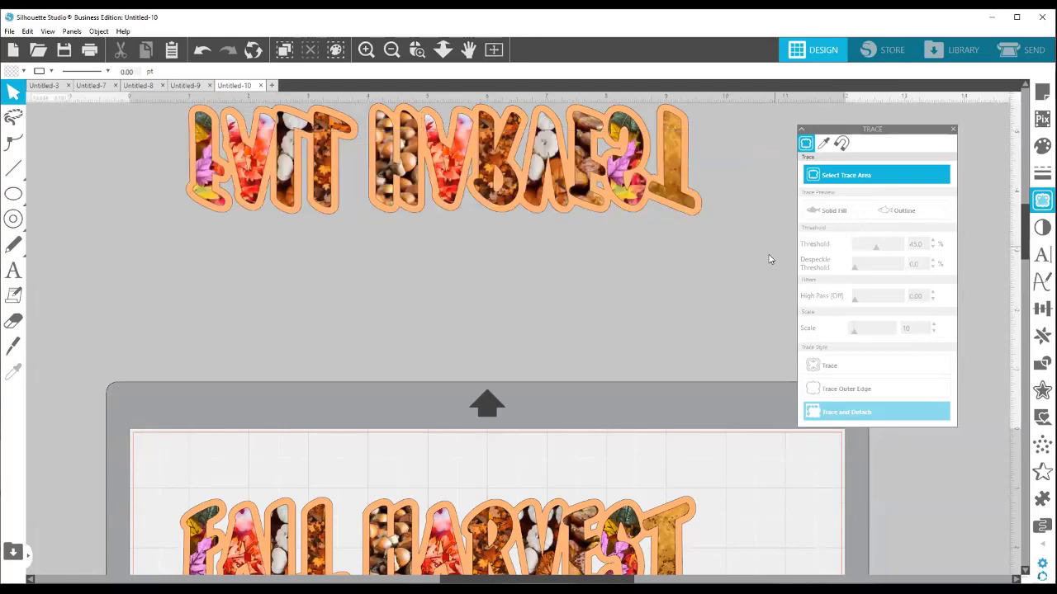
mouse_move(724, 237)
left_mouse_down()
mouse_move(85, 158)
mouse_move(78, 132)
left_mouse_up()
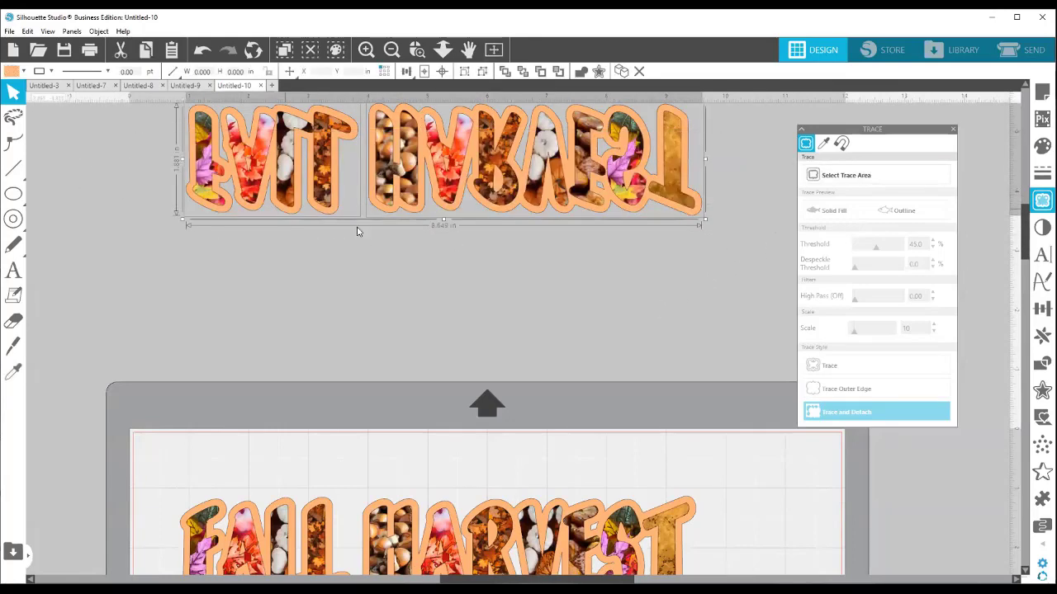
key("Delete")
- Trace and detach the FALL HARVEST lettering, with a trace area around both words and the threshold at 77%
scroll(499, 254, "down", 1)
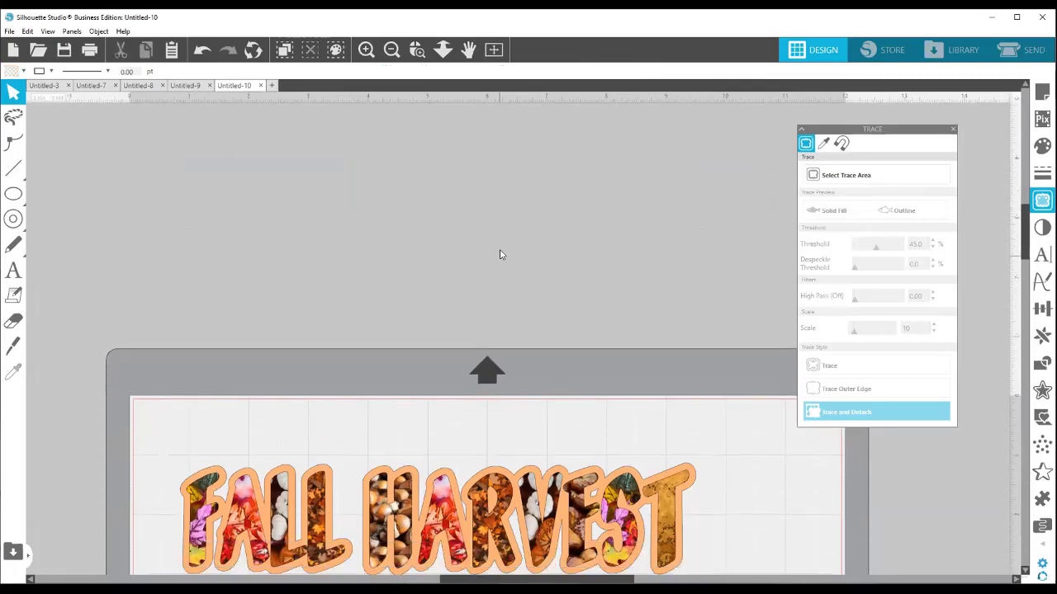
scroll(495, 243, "down", 3)
left_click(844, 176)
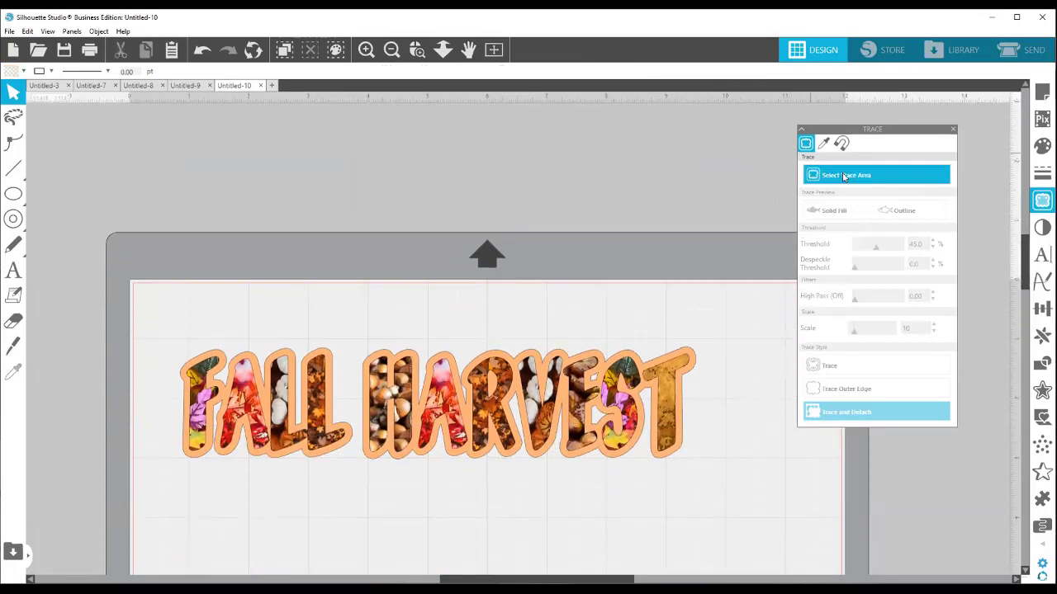
left_click_drag(154, 326, 727, 486)
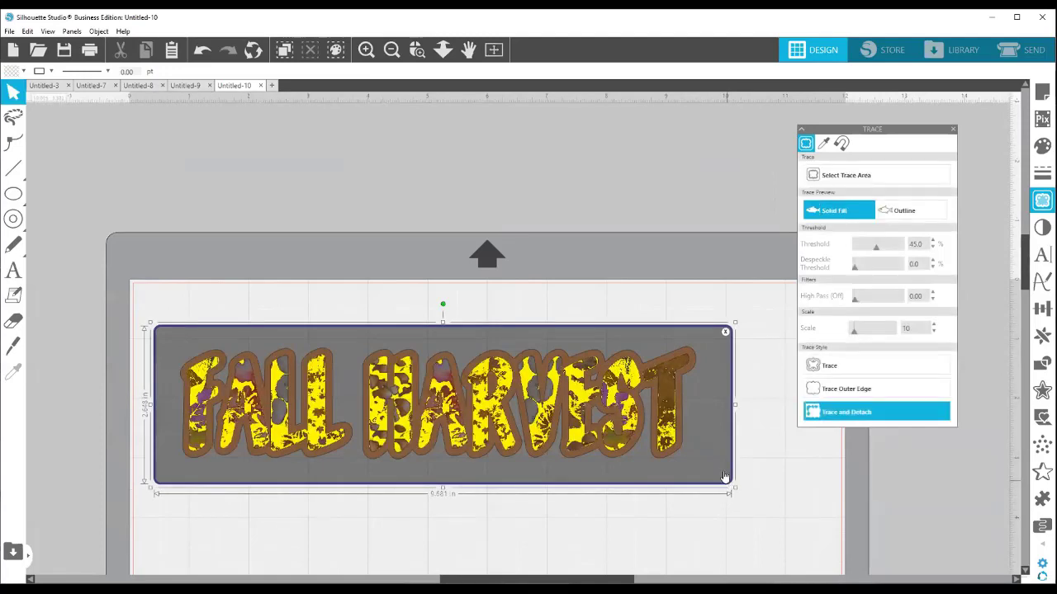
mouse_move(874, 257)
left_mouse_down()
mouse_move(900, 252)
mouse_move(881, 252)
mouse_move(891, 253)
left_mouse_up()
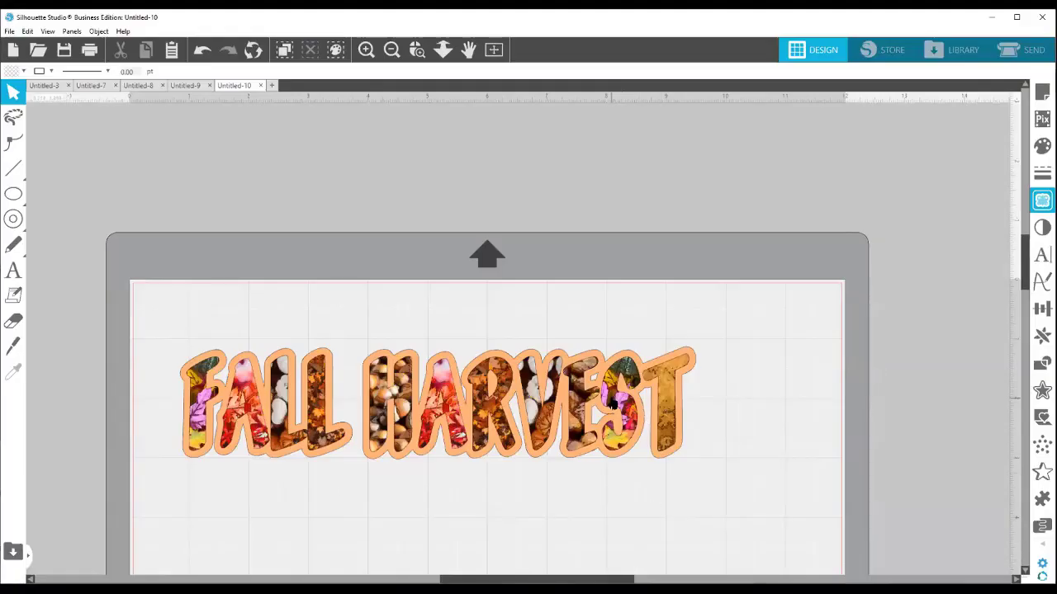
- Move the detached FALL and HARVEST words above the mat's grid and delete all the leftover fragments
left_click_drag(613, 382, 634, 260)
left_click_drag(310, 376, 326, 198)
left_click_drag(489, 318, 487, 252)
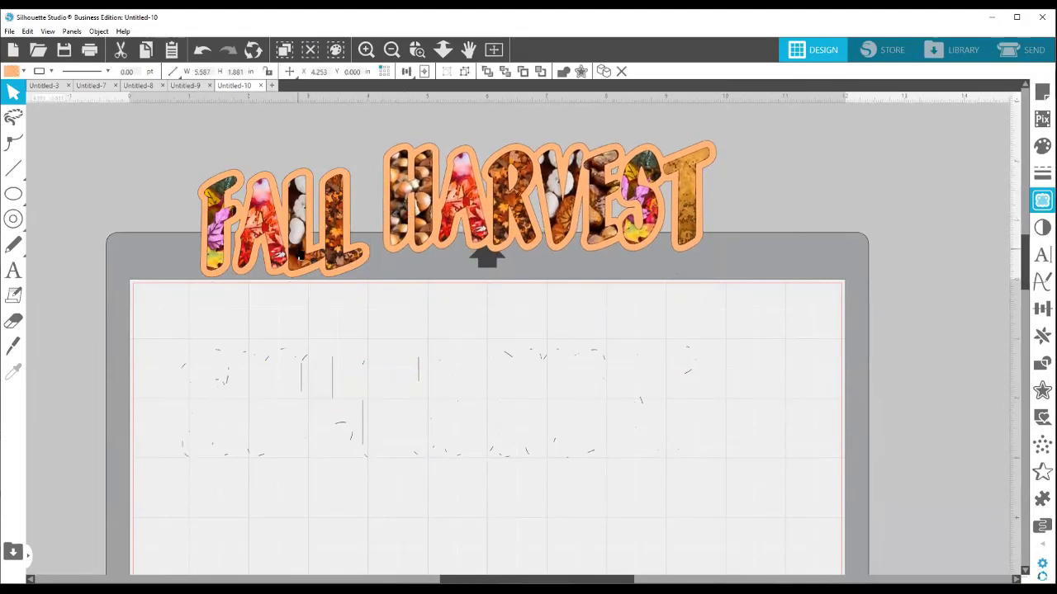
left_click_drag(300, 256, 307, 214)
left_click_drag(160, 316, 725, 495)
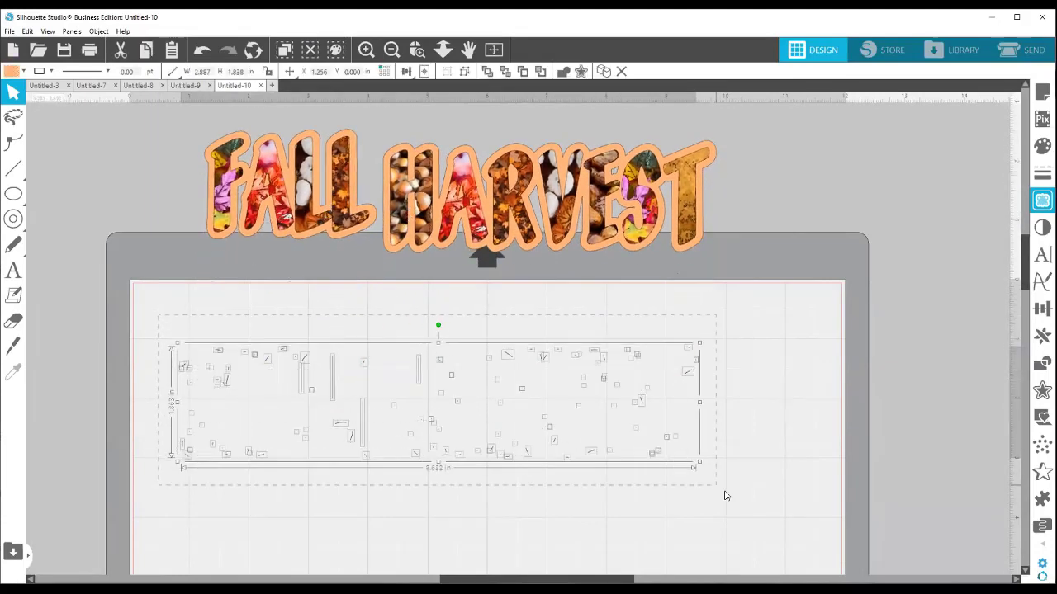
key("Delete")
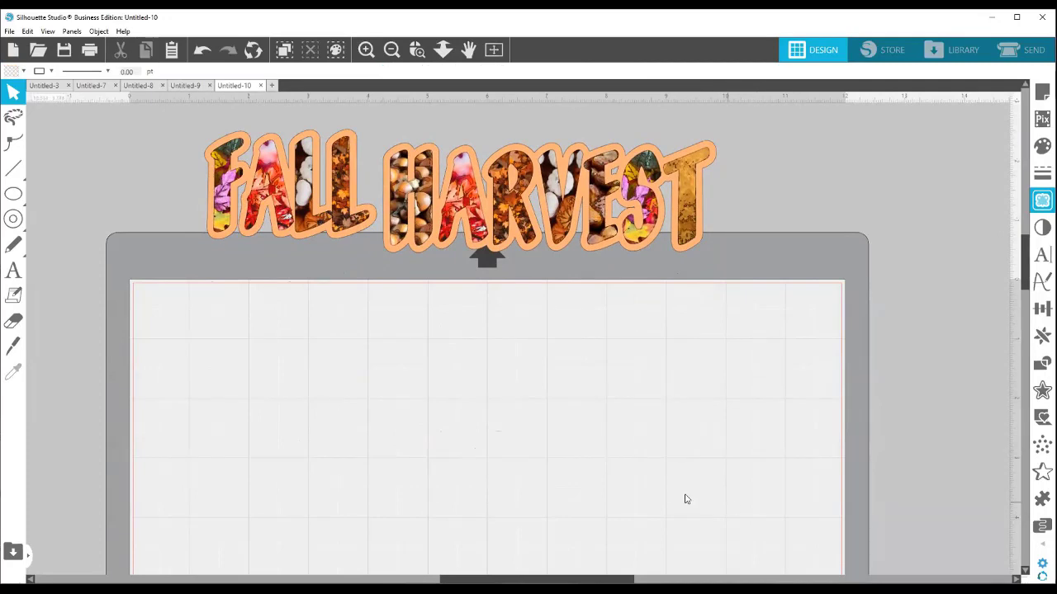
- Move the HARVEST word back onto the mat and save that selection to Downloads as an SVG named HARVEST
left_click_drag(454, 232, 443, 392)
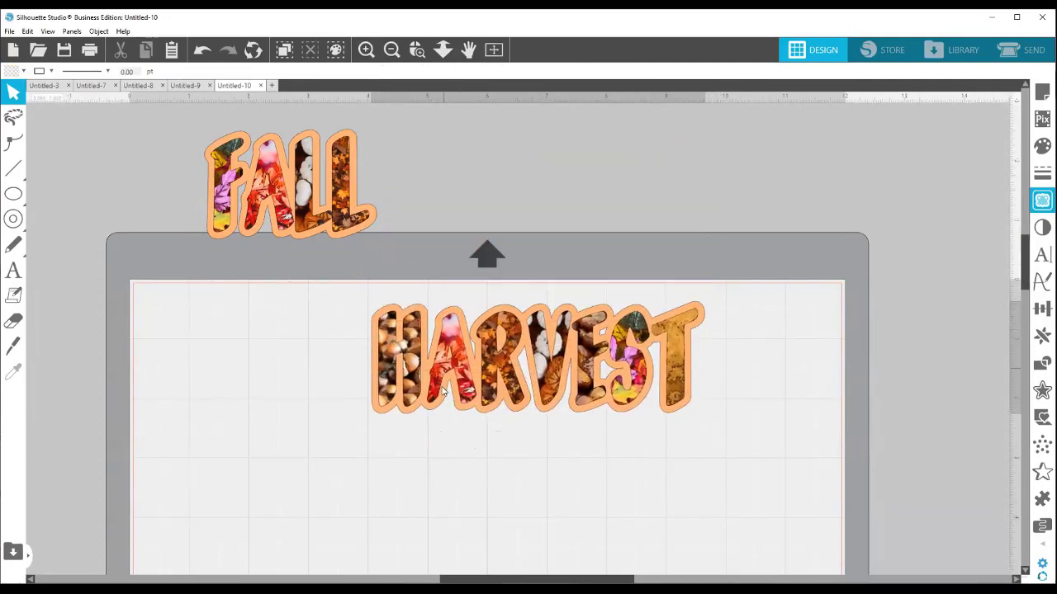
left_click_drag(334, 315, 749, 501)
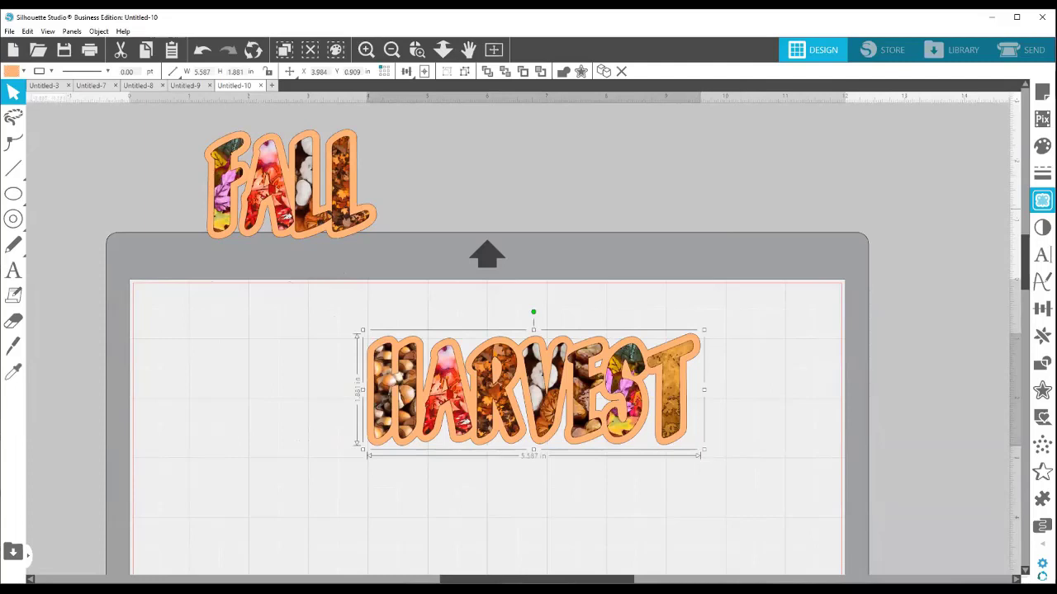
left_click(10, 31)
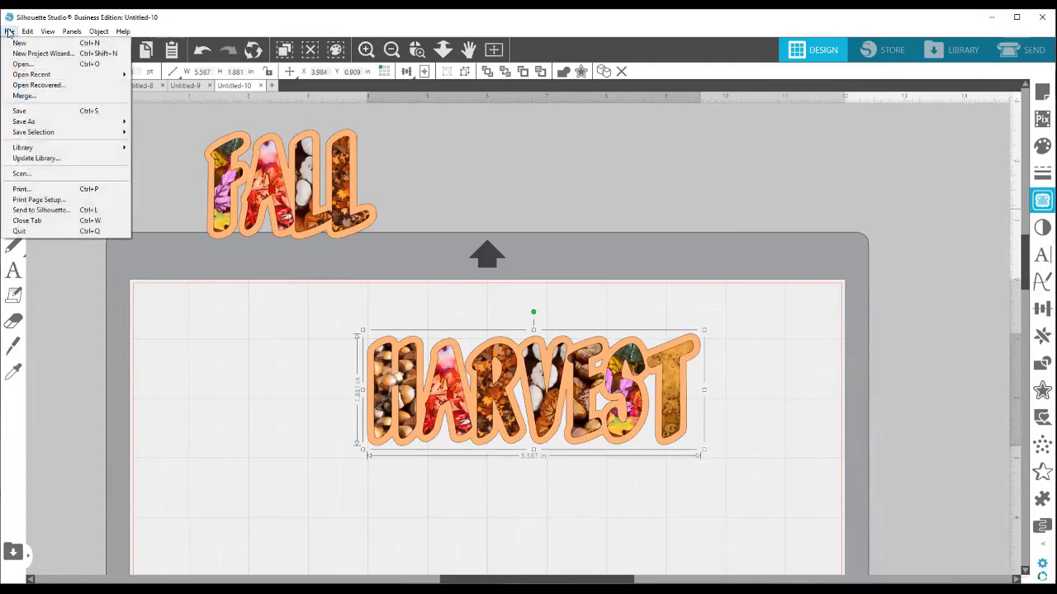
mouse_move(33, 134)
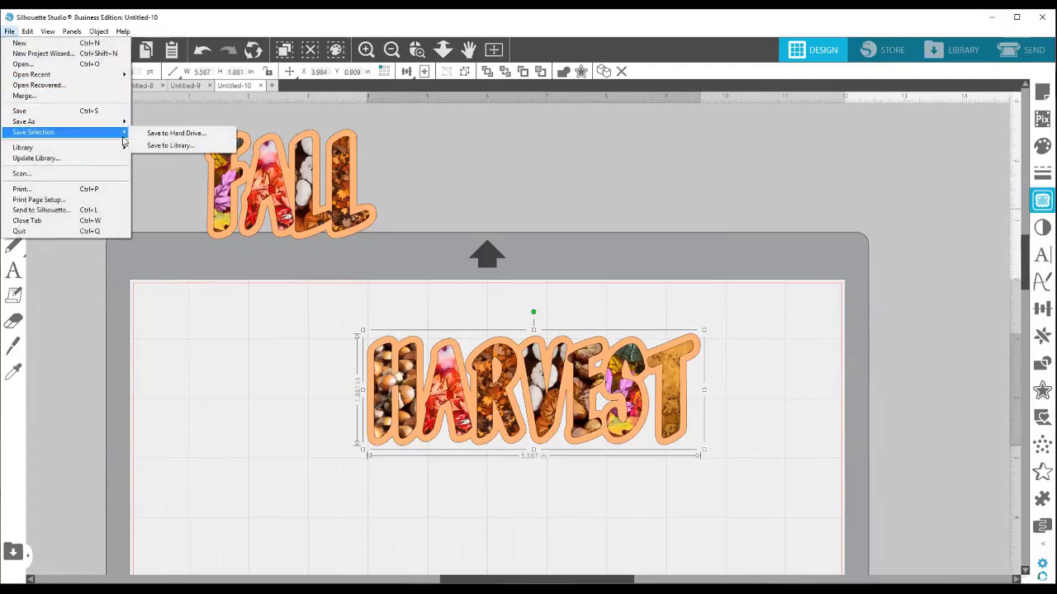
left_click(166, 135)
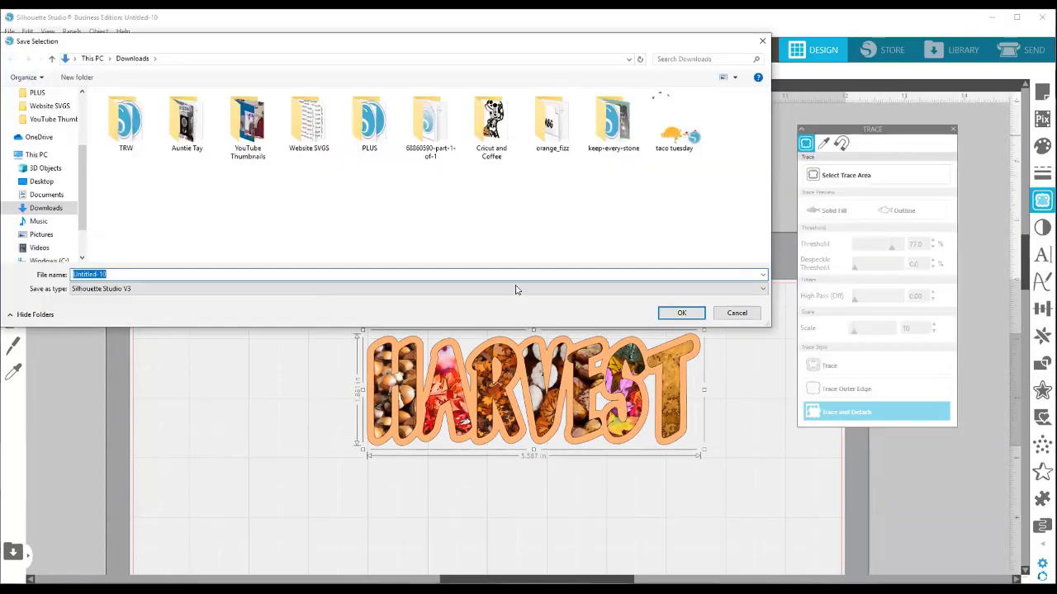
left_click(515, 289)
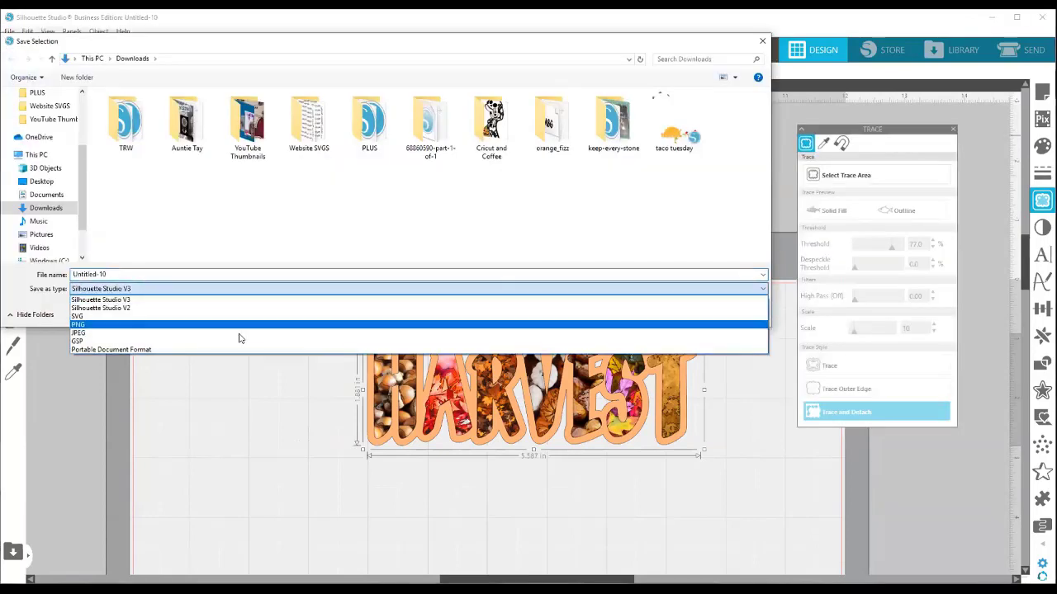
left_click(165, 316)
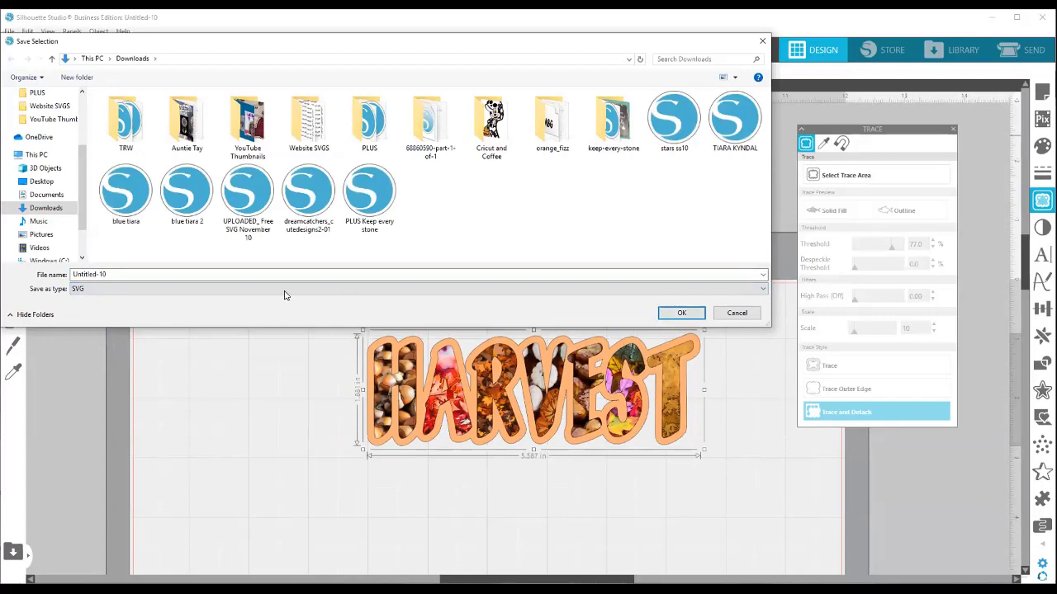
left_click_drag(123, 272, 31, 273)
type("HARVEST")
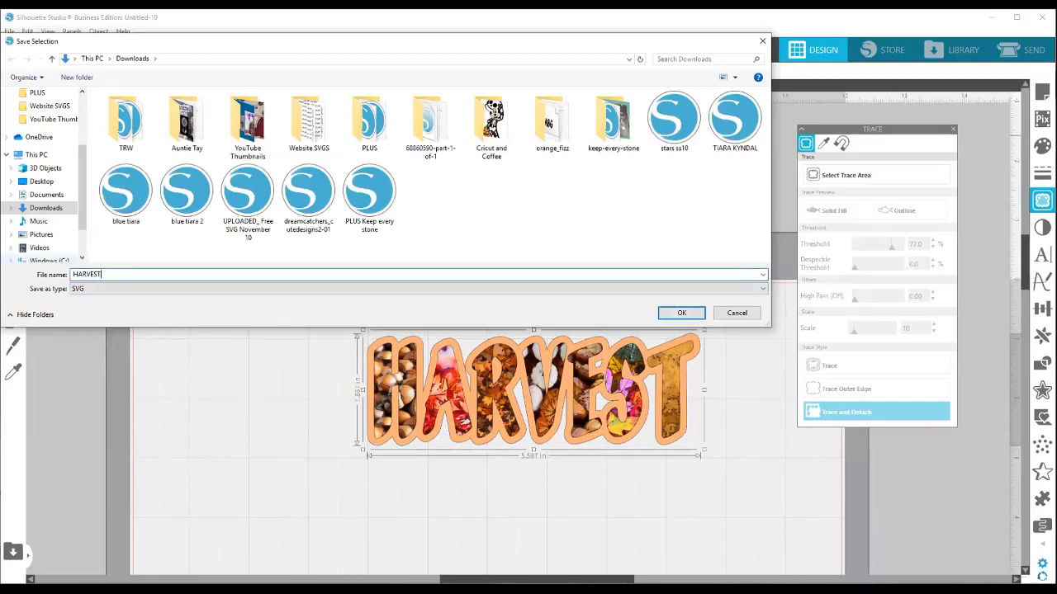
key("Return")
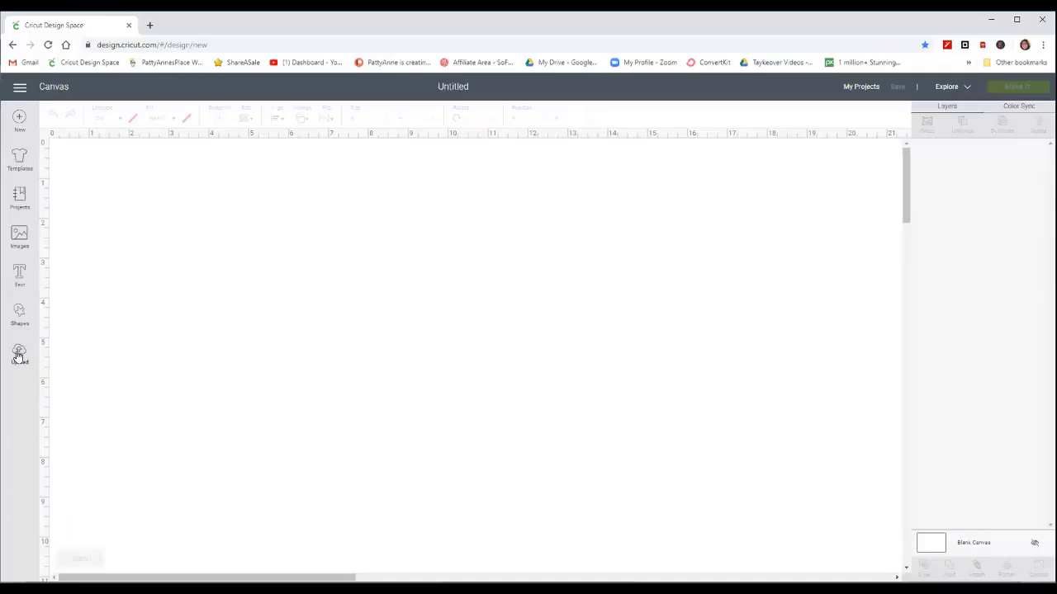
- Switch to Cricut Design Space and try to upload the HARVEST file from Downloads as a pattern fill
left_click(19, 355)
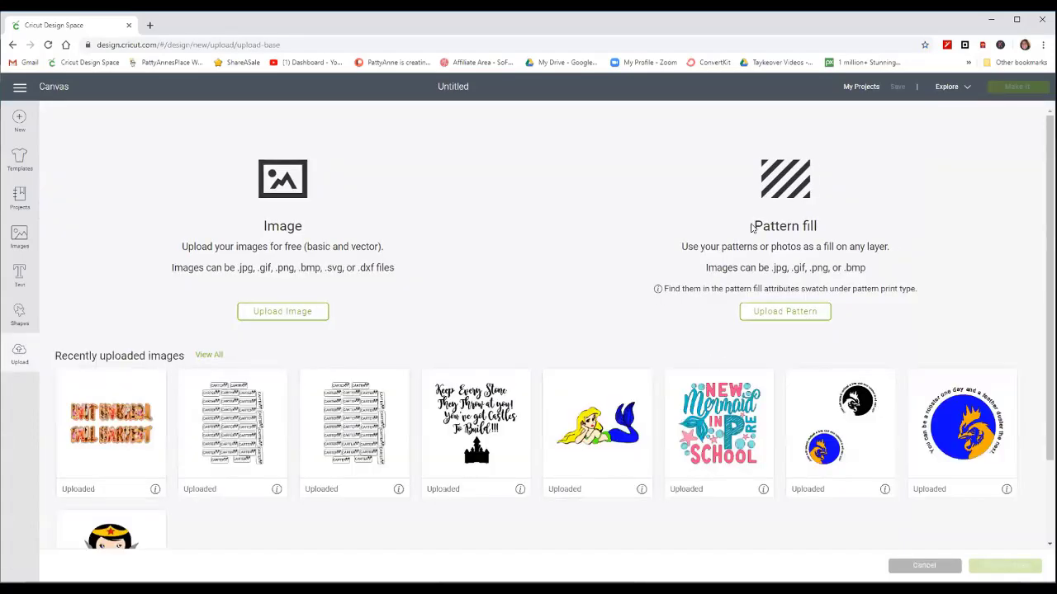
left_click(777, 310)
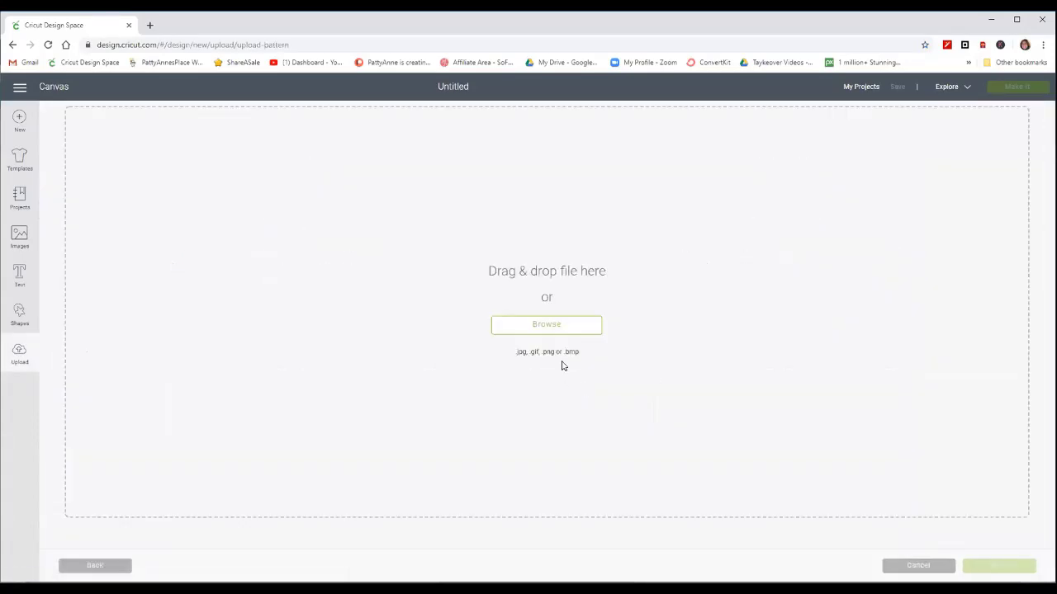
left_click(550, 333)
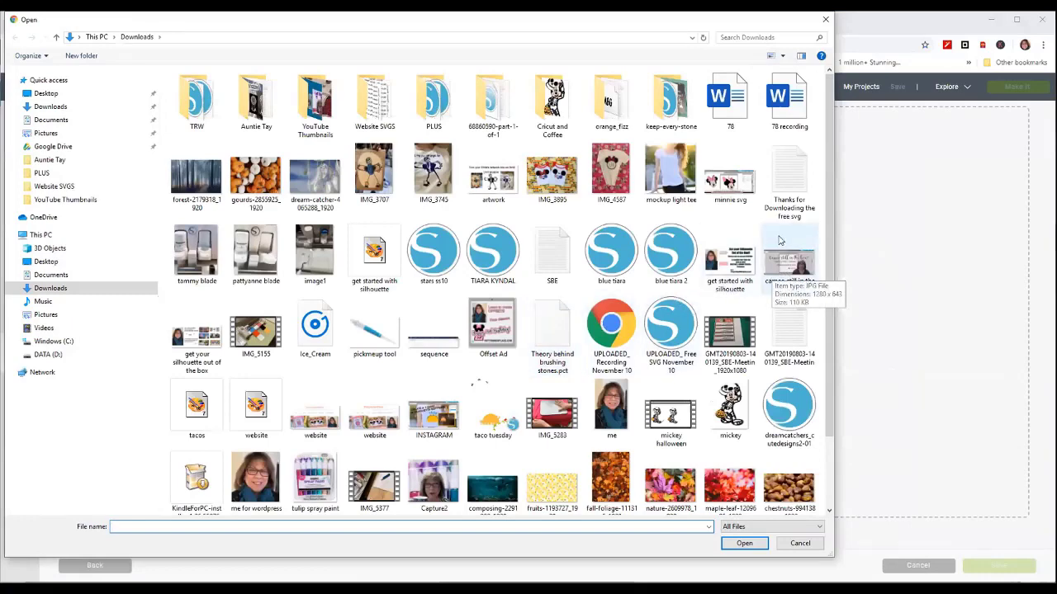
left_click(835, 469)
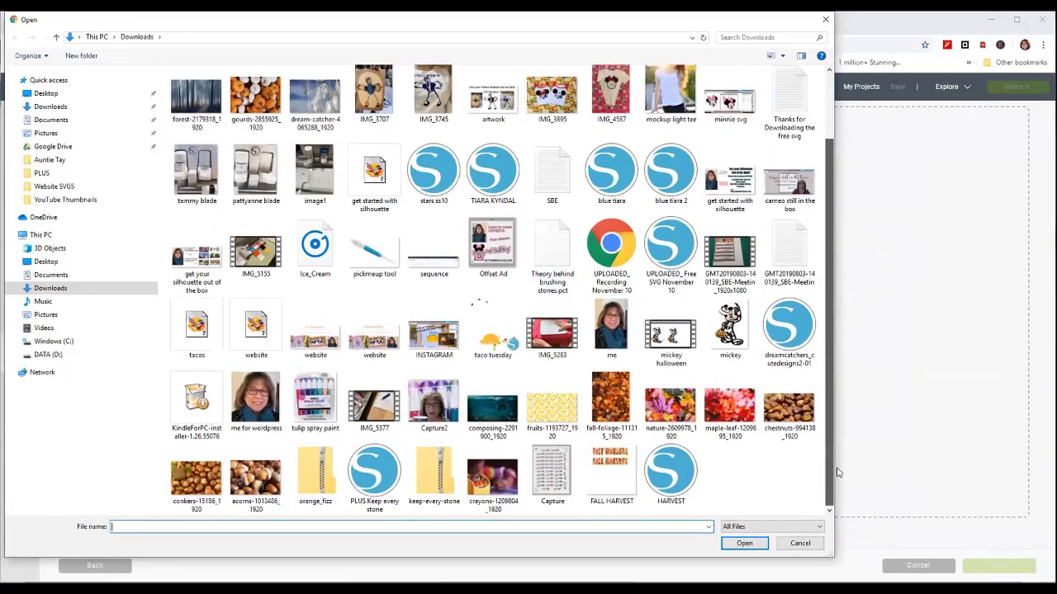
left_click(670, 475)
left_click(742, 545)
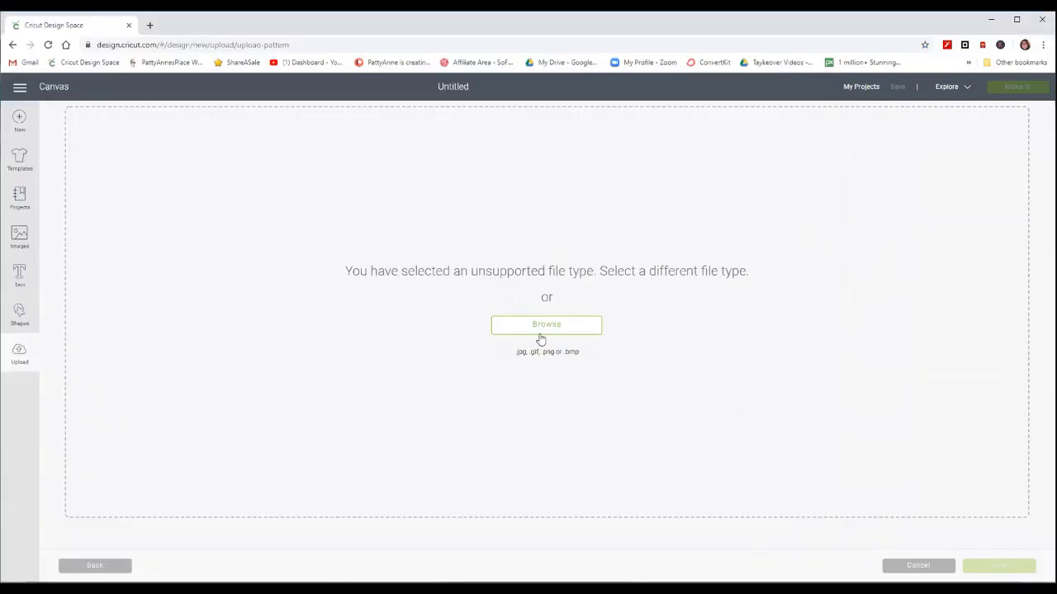
left_click_drag(520, 358, 684, 389)
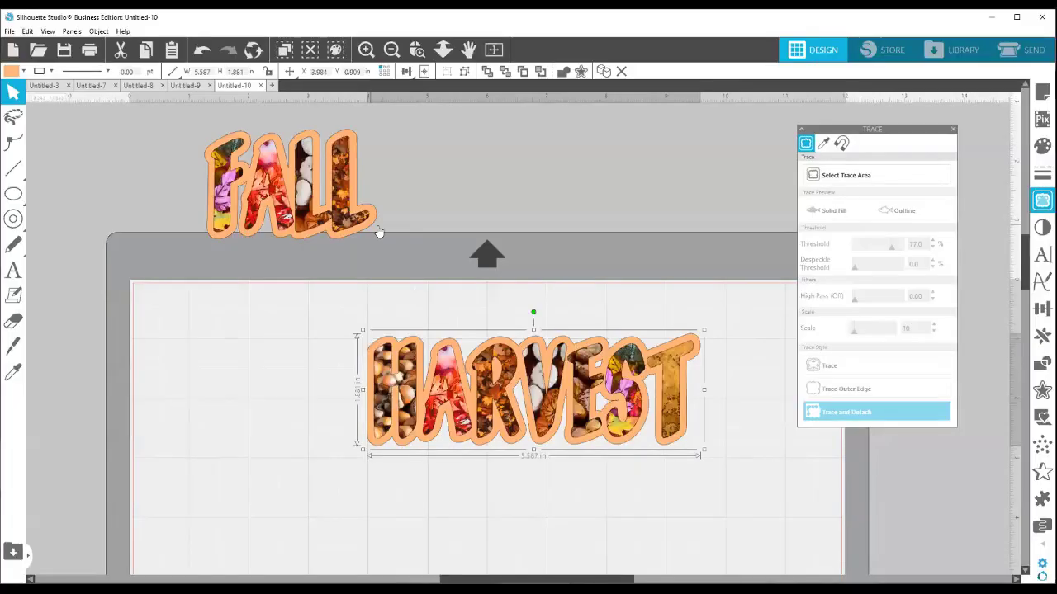
- Delete the FALL word above the mat and select the HARVEST word
left_click(283, 189)
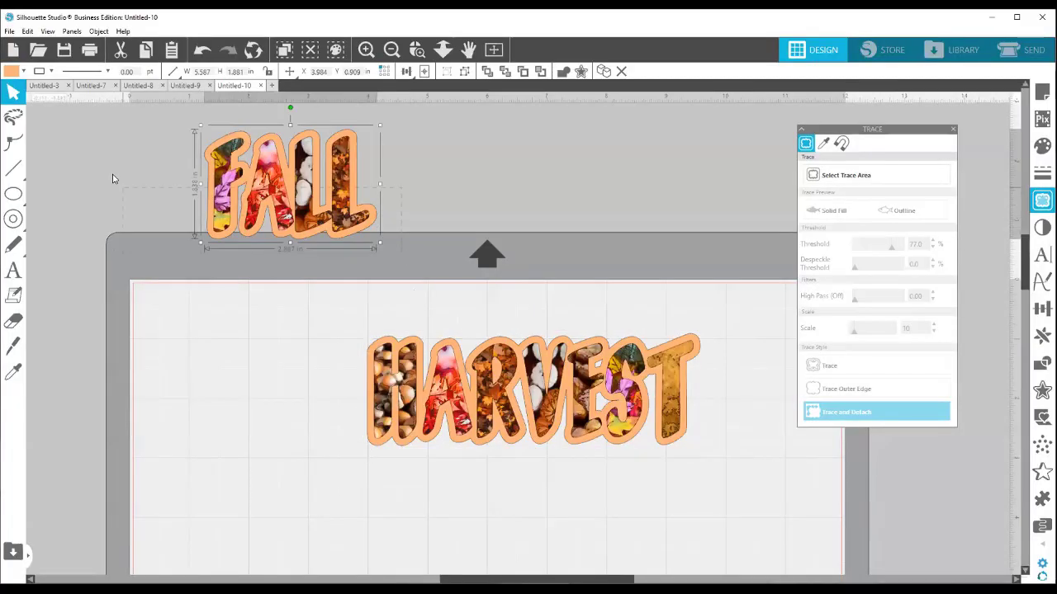
key("Delete")
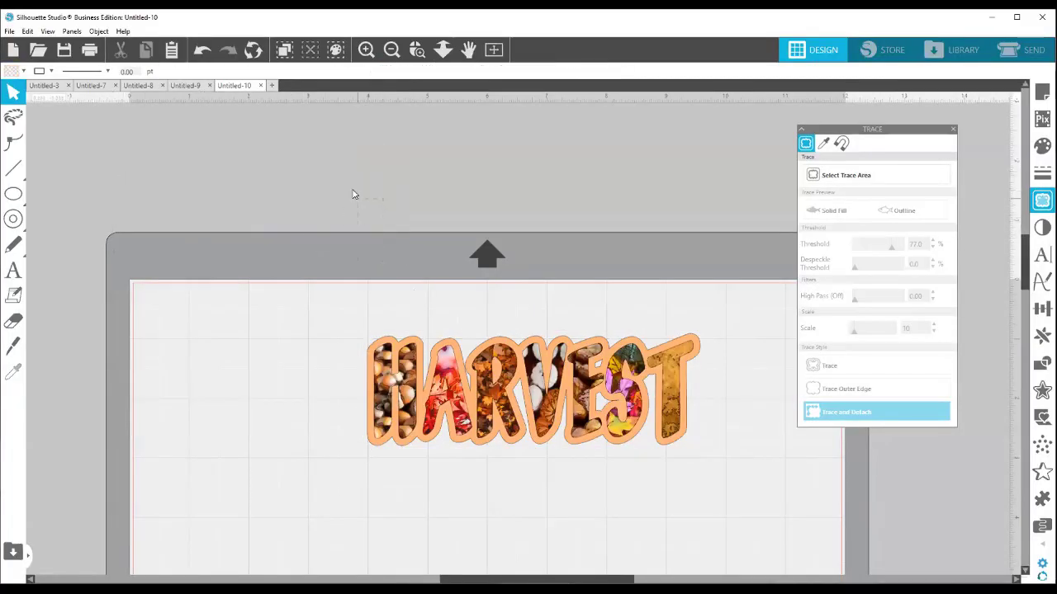
left_click_drag(330, 307, 722, 468)
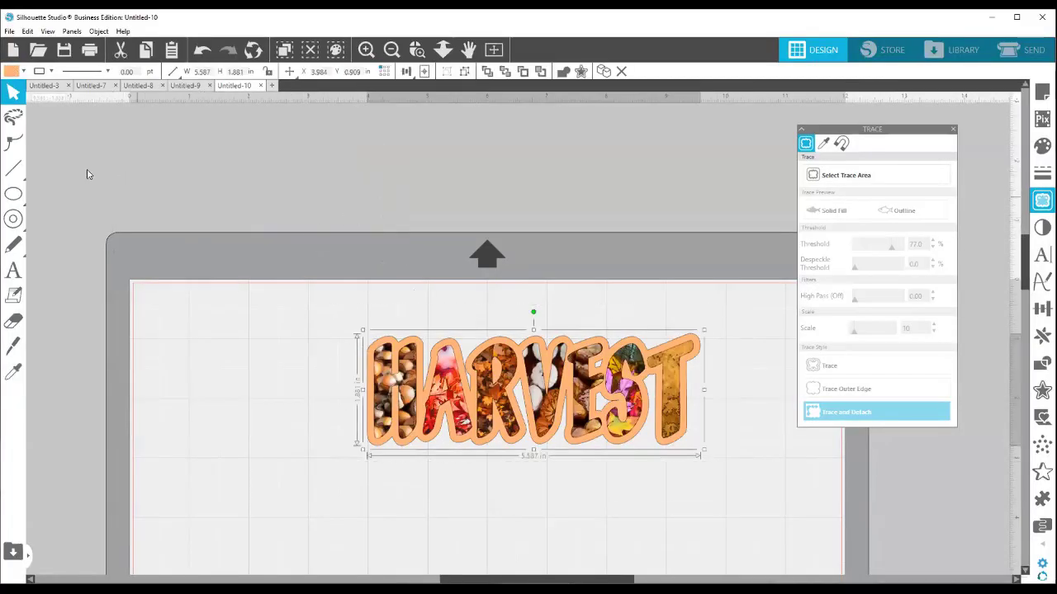
- Save the design to Downloads as a PNG named HARVEST, exported with a transparent background
left_click(8, 35)
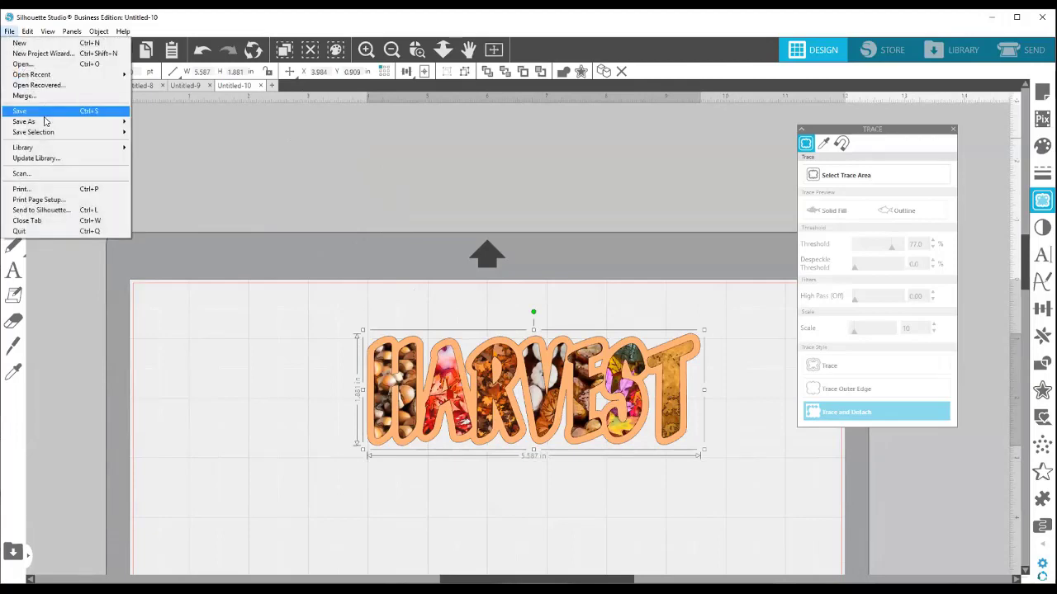
mouse_move(43, 122)
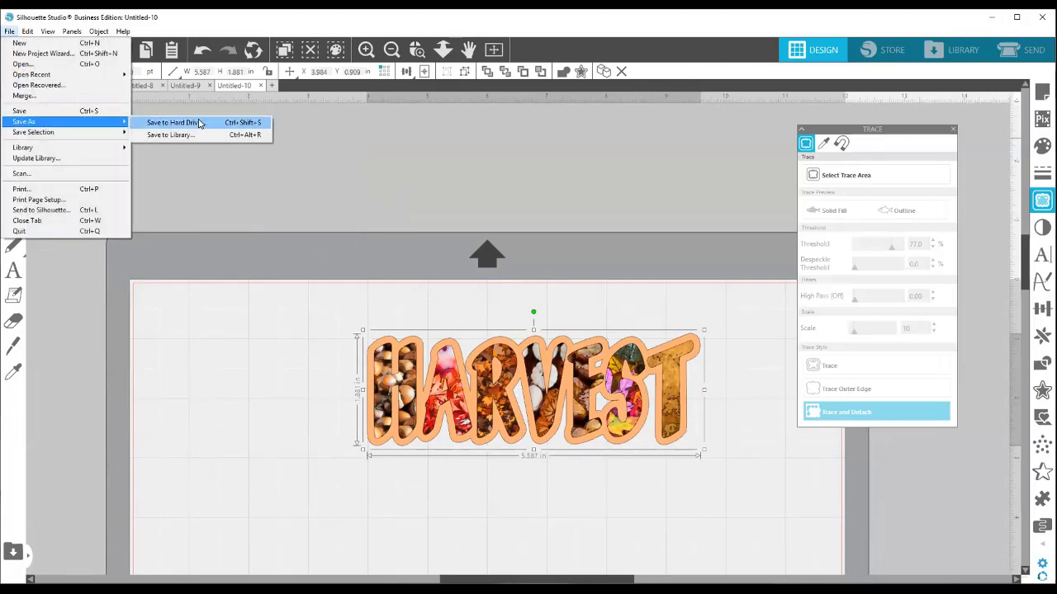
left_click(199, 123)
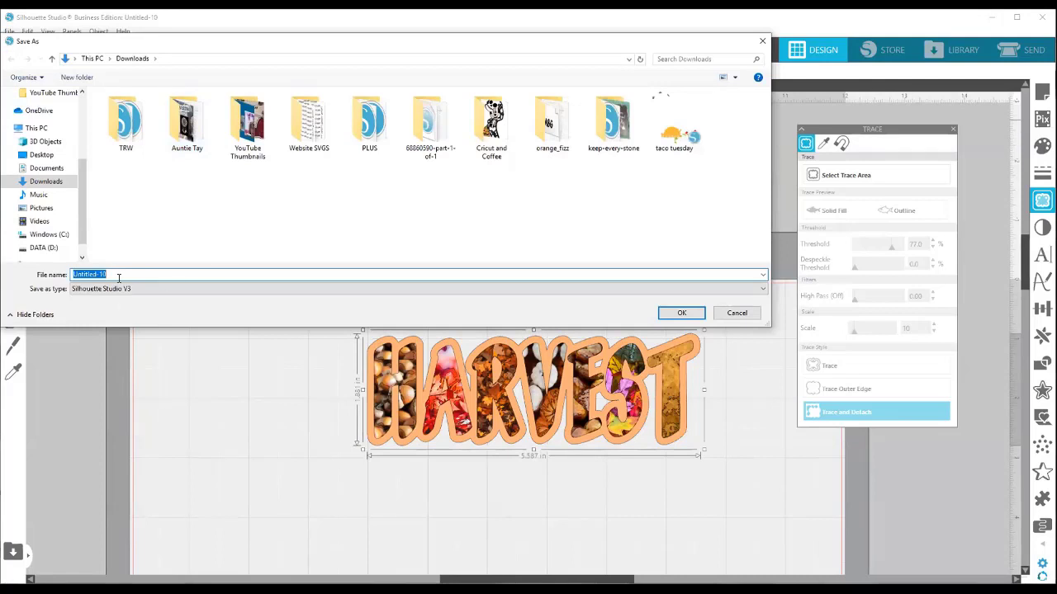
type("HARV")
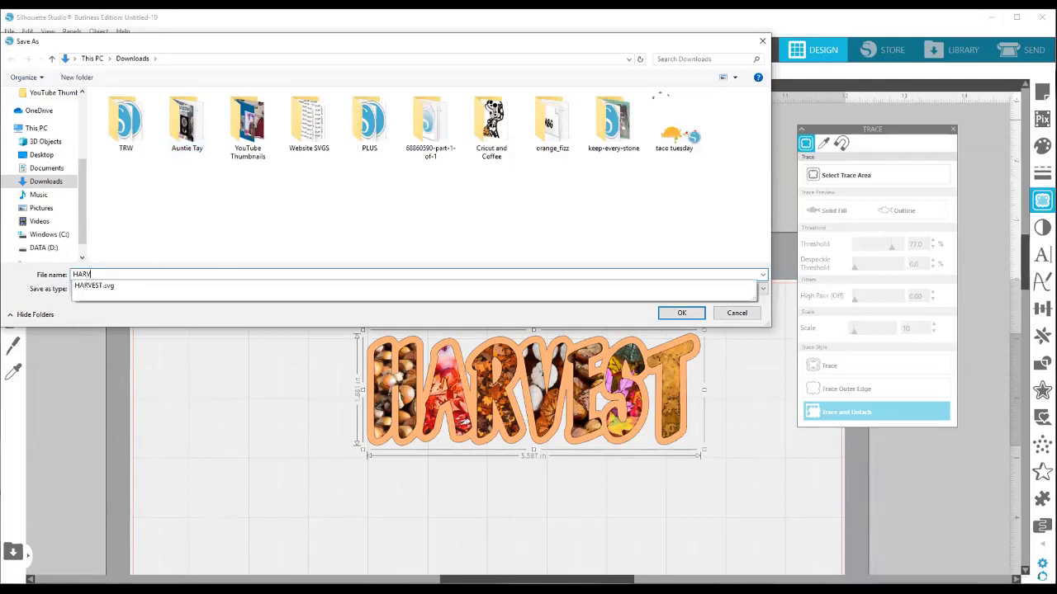
type("EST")
left_click(345, 170)
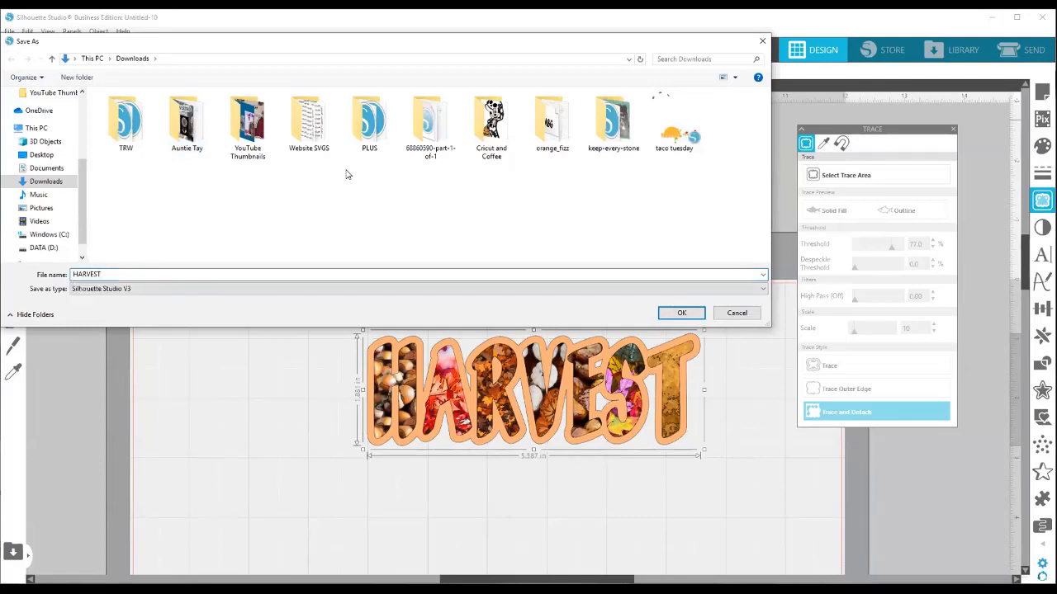
left_click(134, 293)
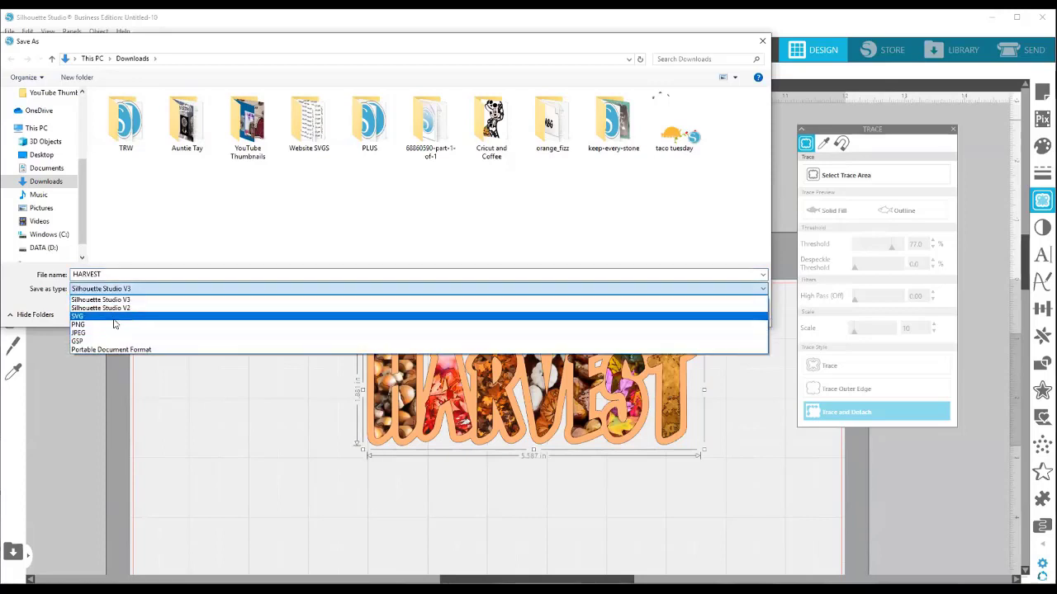
left_click(116, 324)
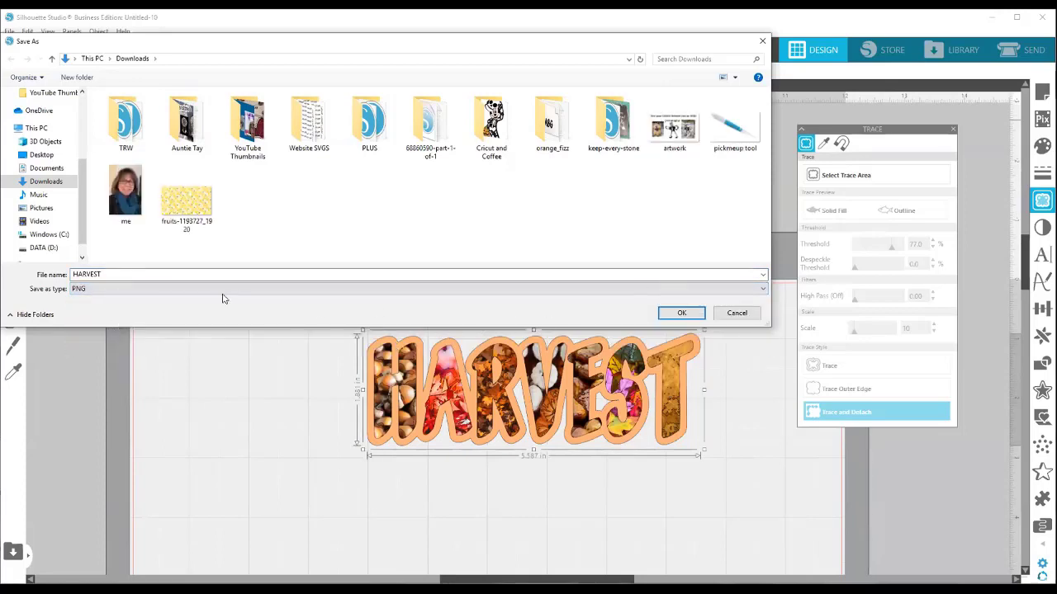
left_click(679, 315)
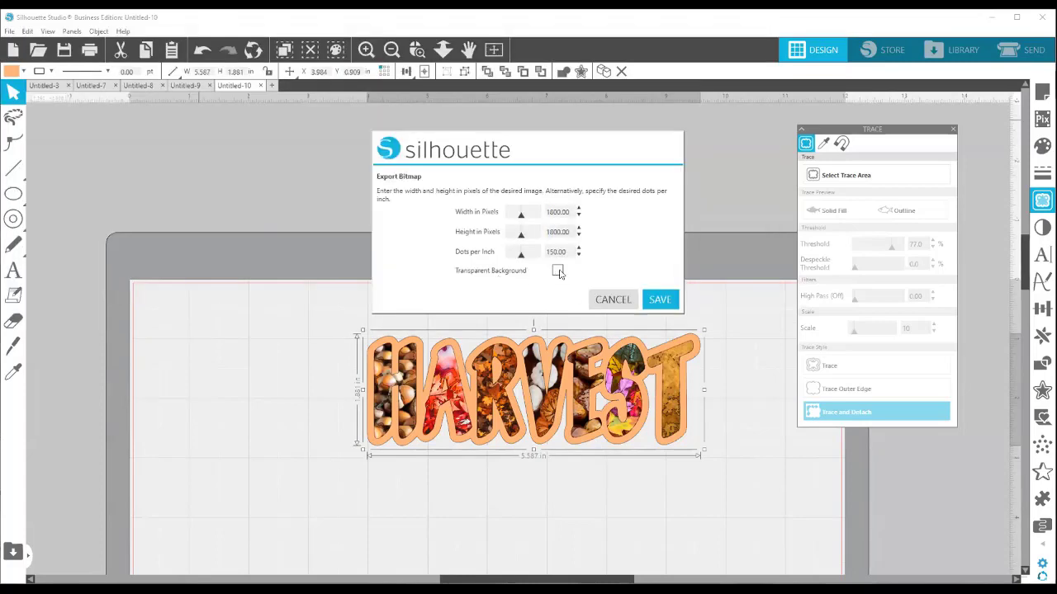
left_click(558, 270)
left_click(658, 299)
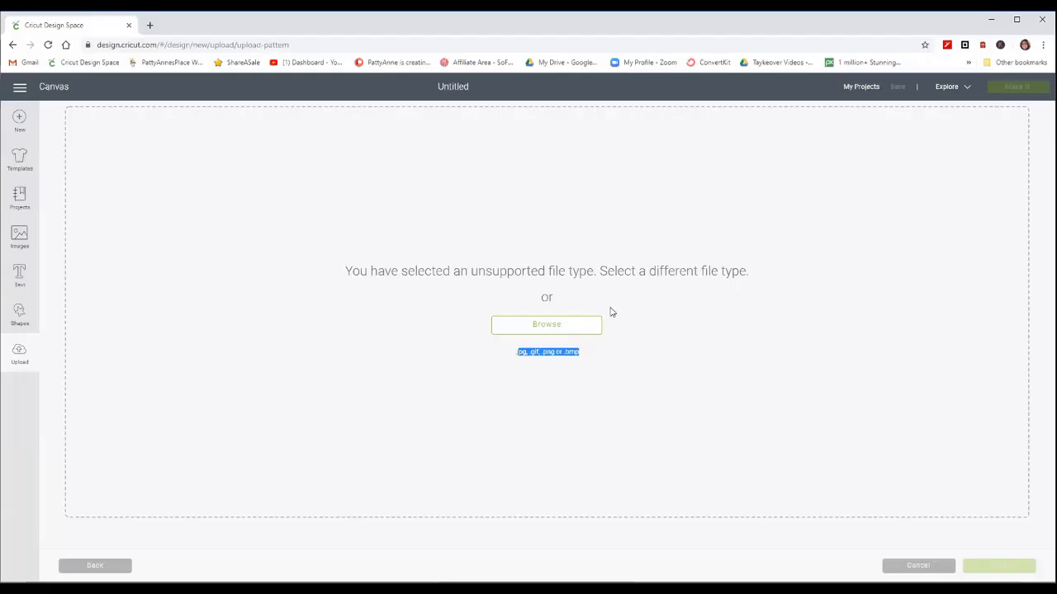
- Switch to Cricut Design Space, upload the HARVEST PNG from Downloads as a pattern, and save it under the name HARVEST
left_click(547, 327)
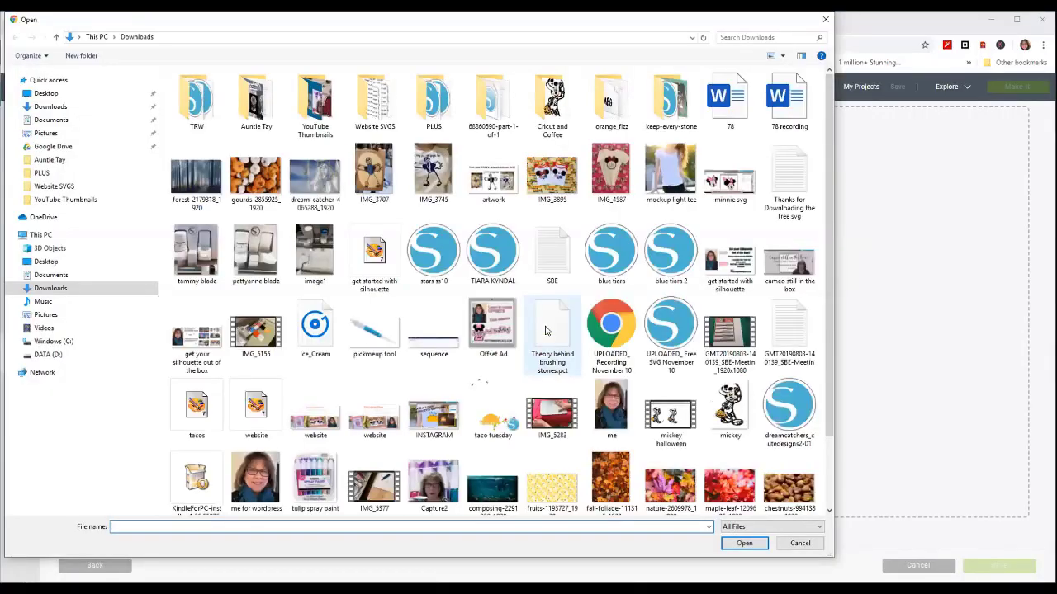
scroll(628, 397, "down", 1)
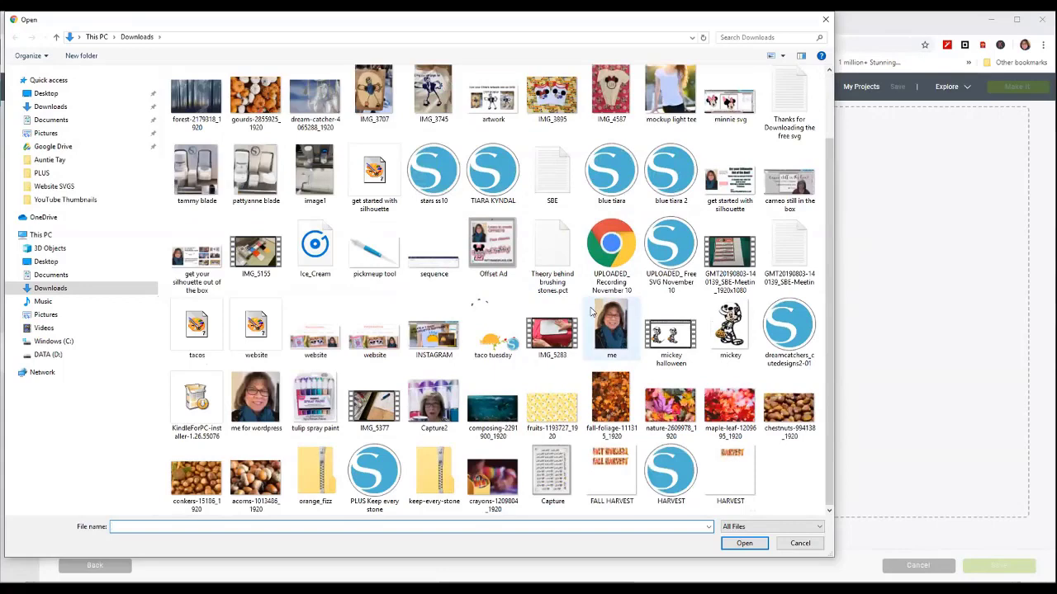
left_click(719, 480)
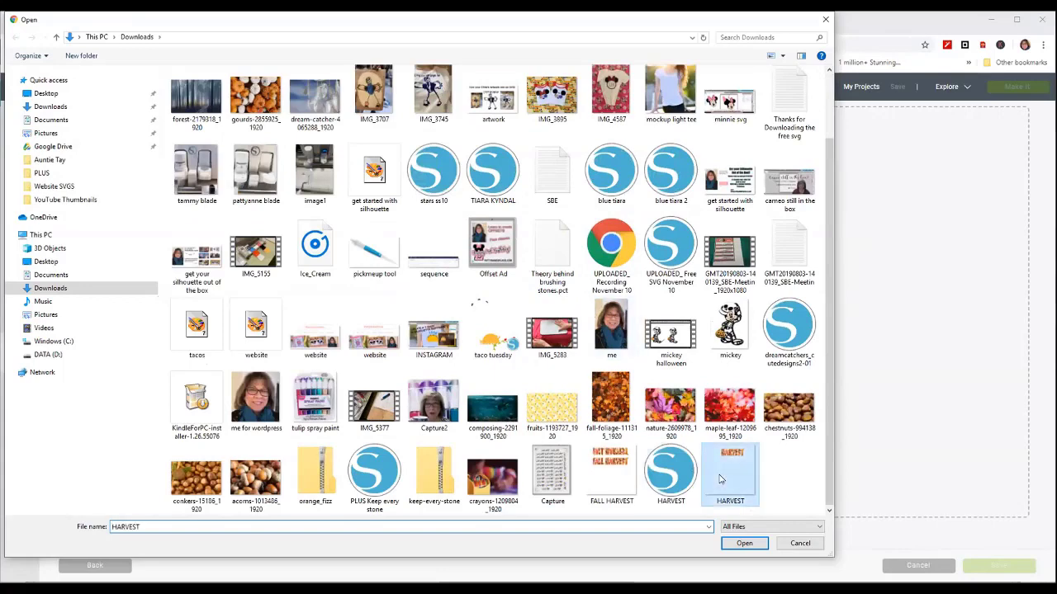
left_click(744, 545)
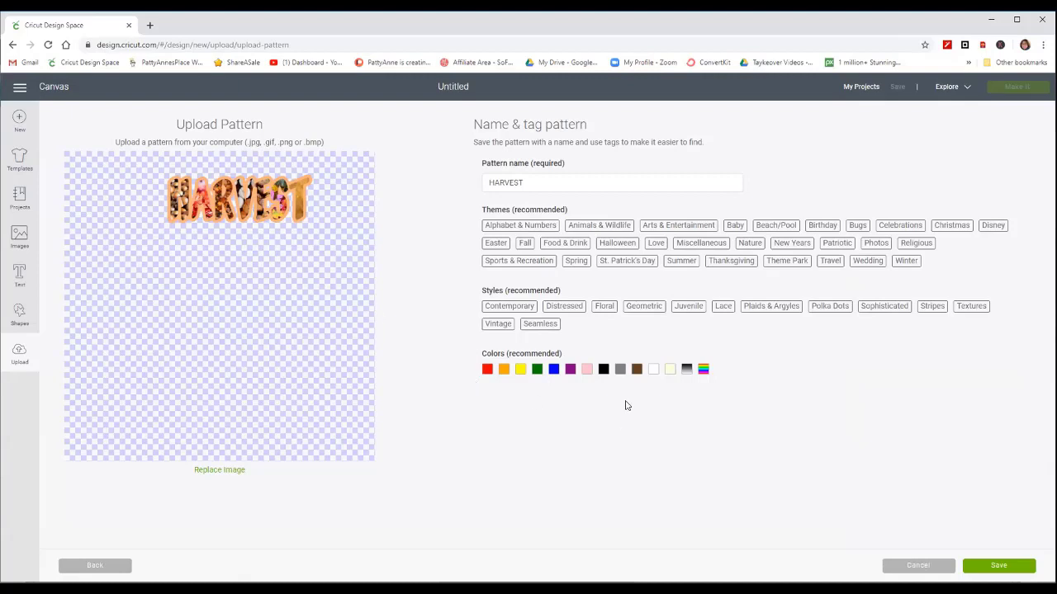
left_click(1006, 572)
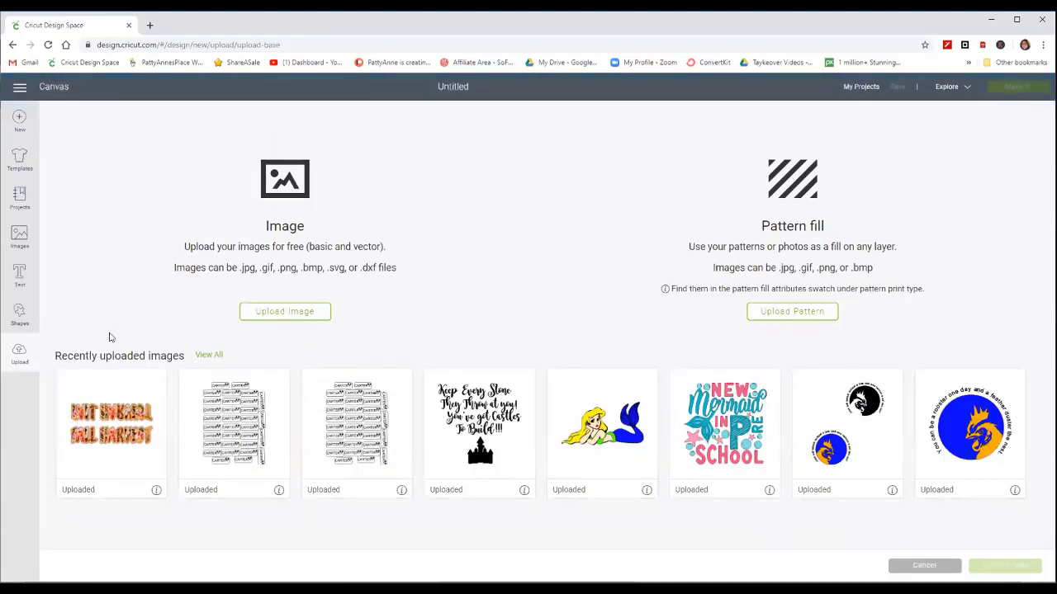
- Return to the canvas, add a circle shape, and enlarge it to about 9.4 inches across, near the canvas's upper middle
left_click(50, 91)
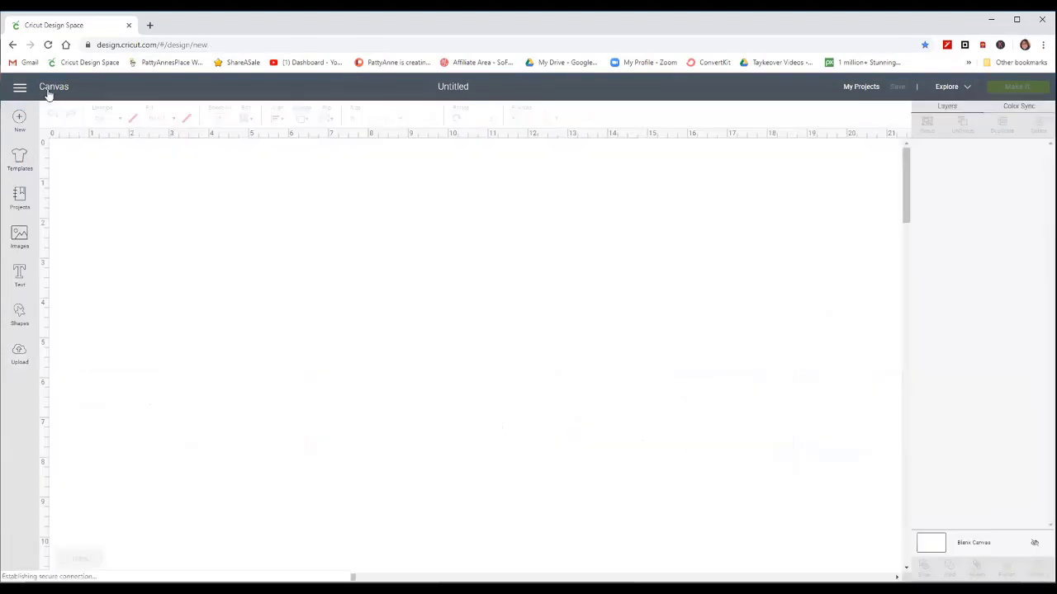
left_click(20, 314)
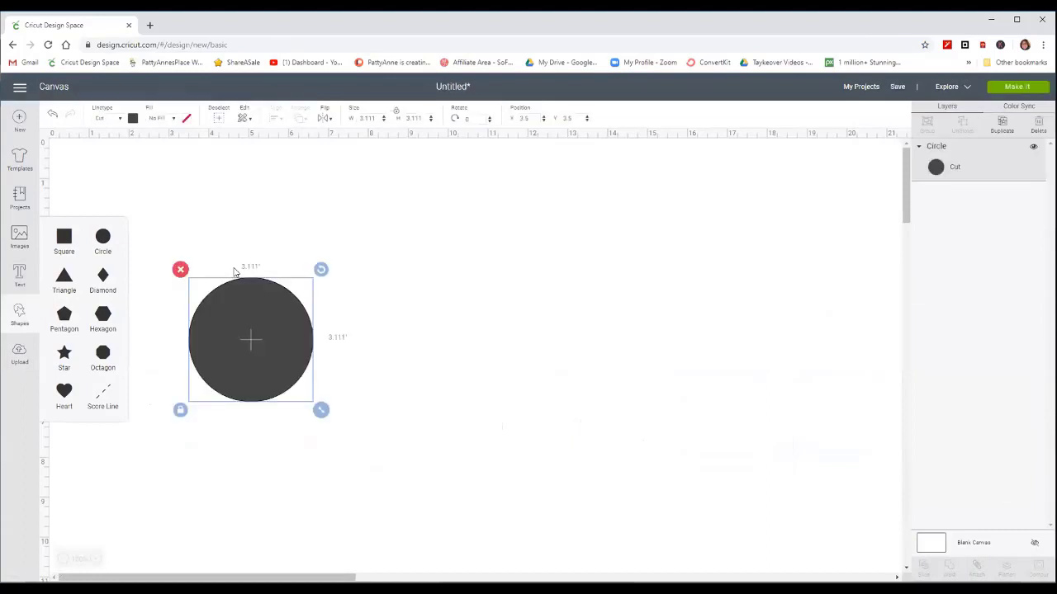
left_click_drag(265, 314, 427, 276)
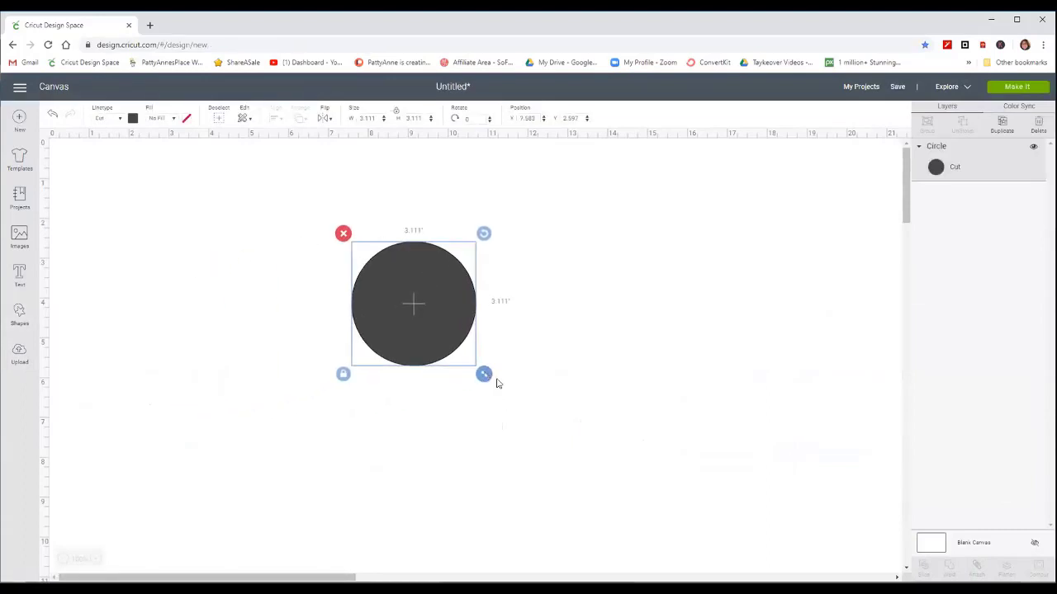
left_click_drag(487, 376, 756, 538)
left_click_drag(564, 398, 438, 335)
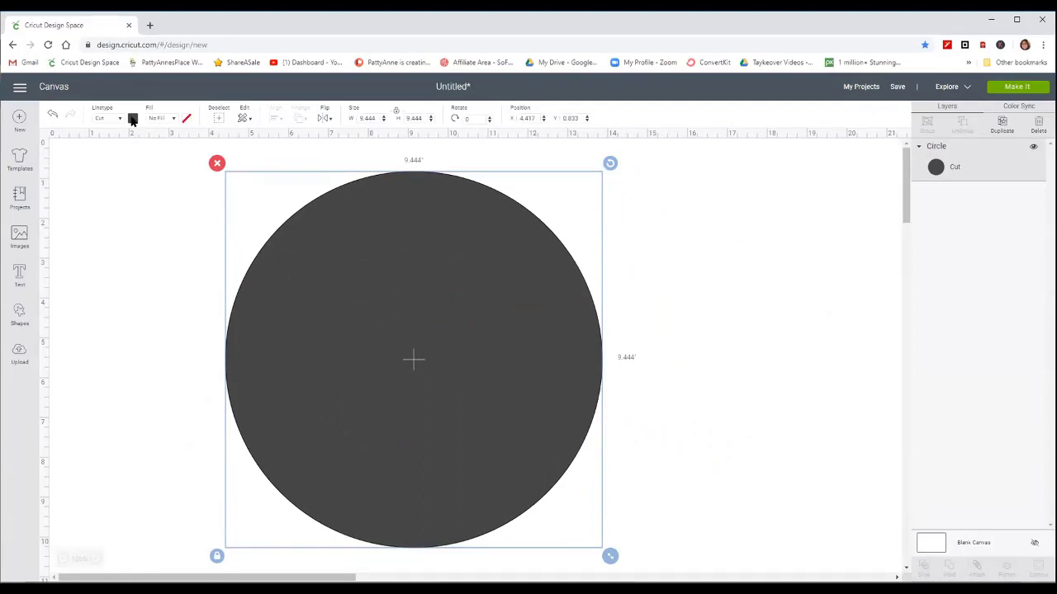
- Change the circle's fill to Print and apply the uploaded HARVEST pattern to it
left_click(165, 119)
left_click(172, 147)
left_click(187, 118)
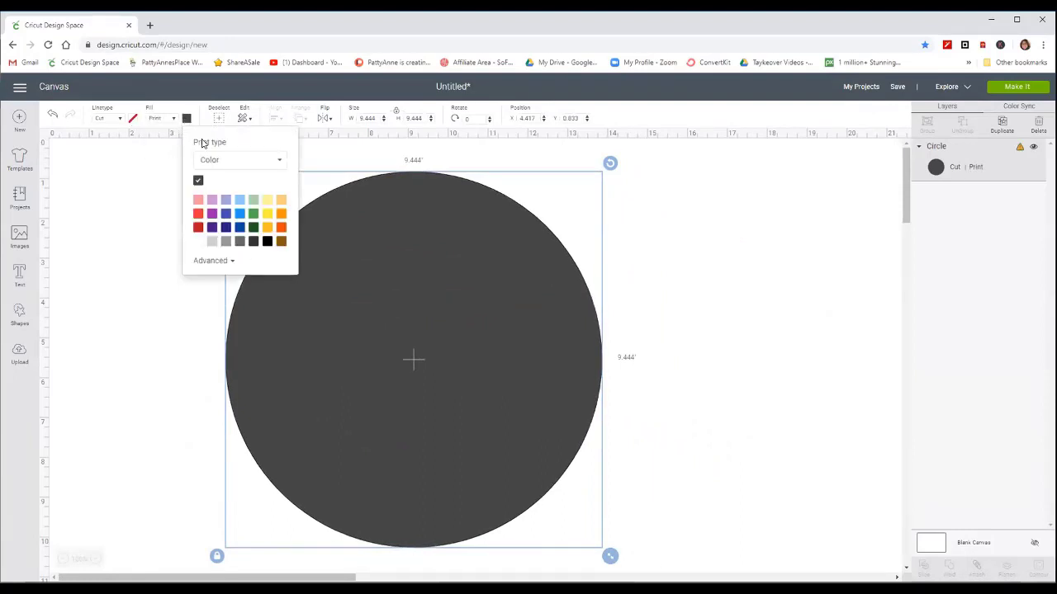
left_click(280, 163)
left_click(265, 197)
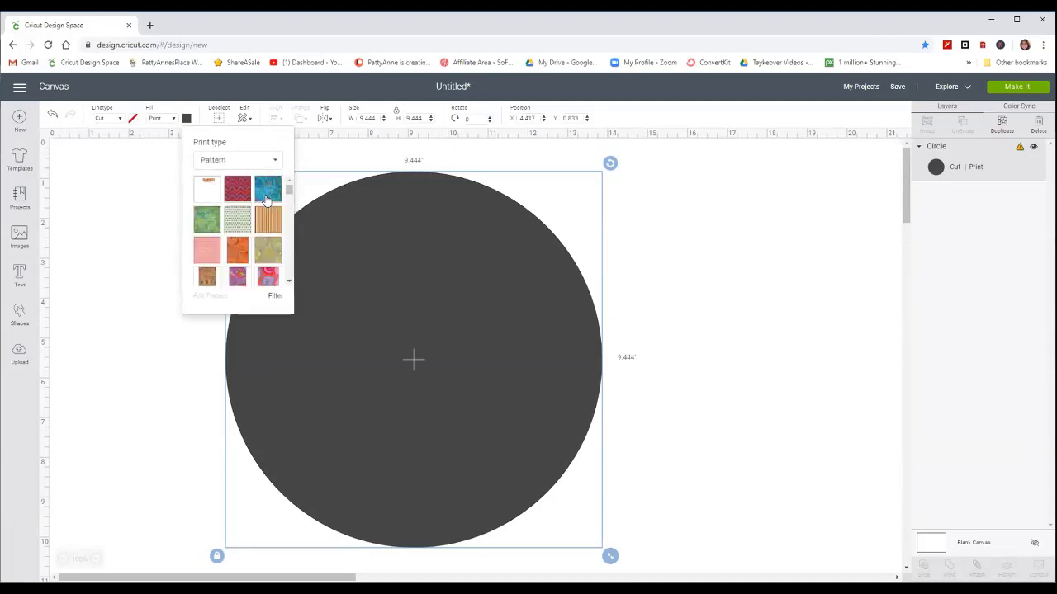
left_click(207, 189)
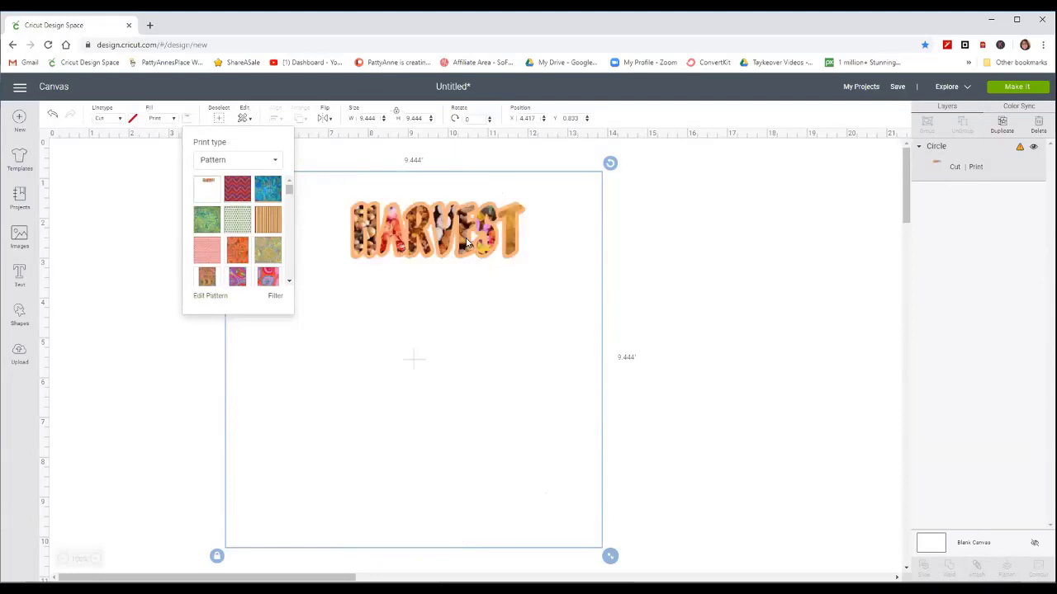
- Move the pattern-filled circle across the canvas and back to about X 3.3, Y 0.5
left_click_drag(467, 240, 890, 213)
left_click(420, 265)
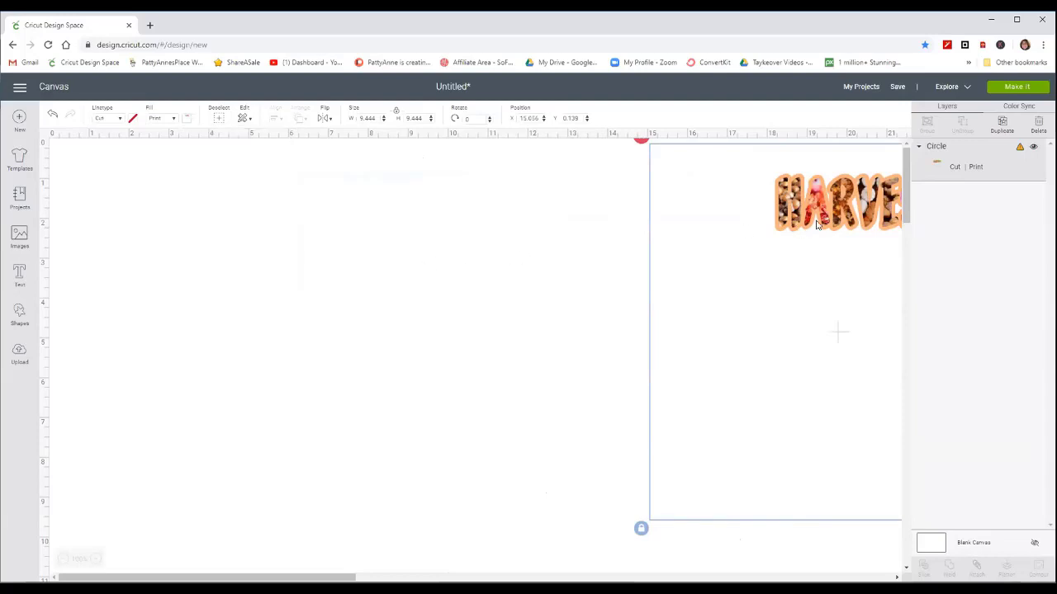
left_click_drag(815, 220, 345, 234)
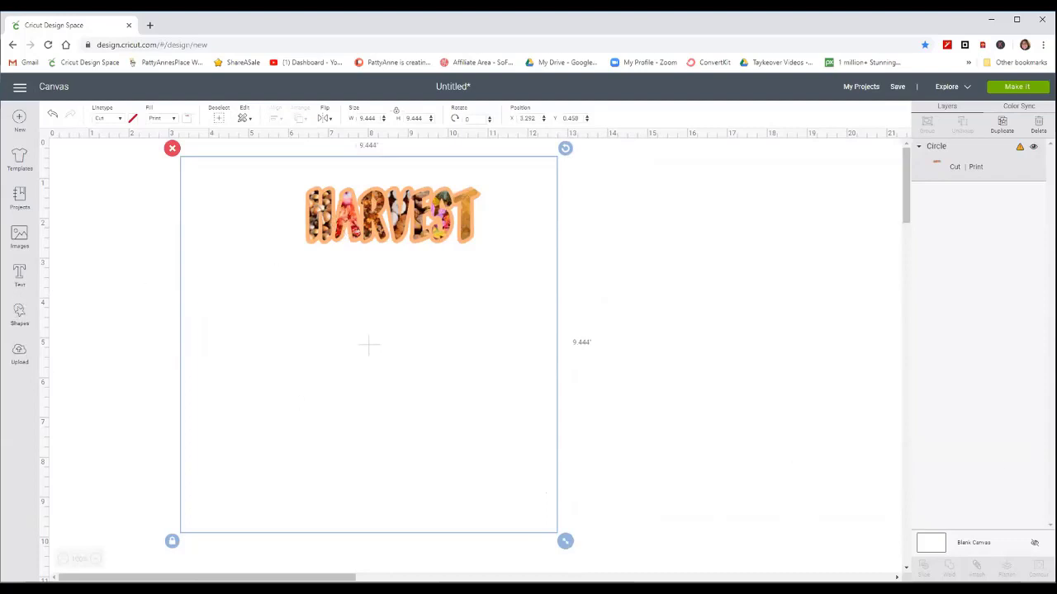
- Set the blank canvas's material color to light purple
left_click(941, 551)
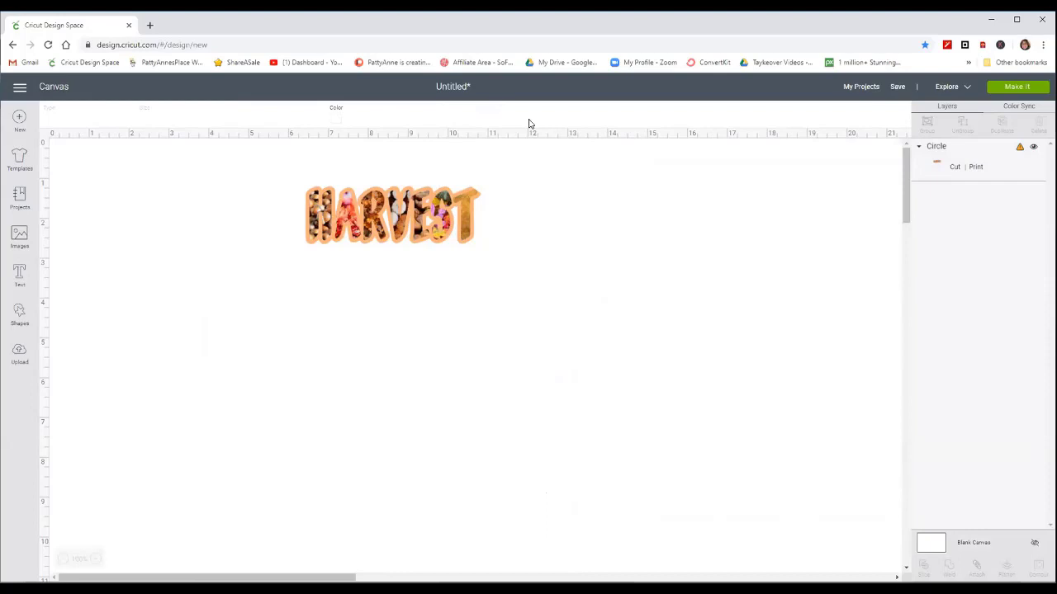
left_click(337, 119)
left_click(359, 178)
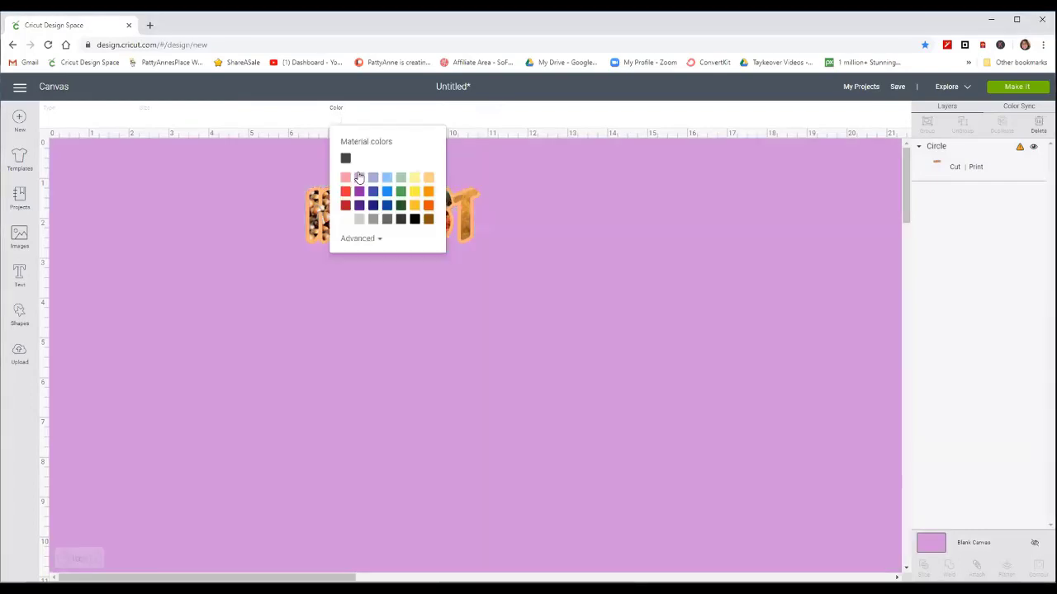
left_click(646, 360)
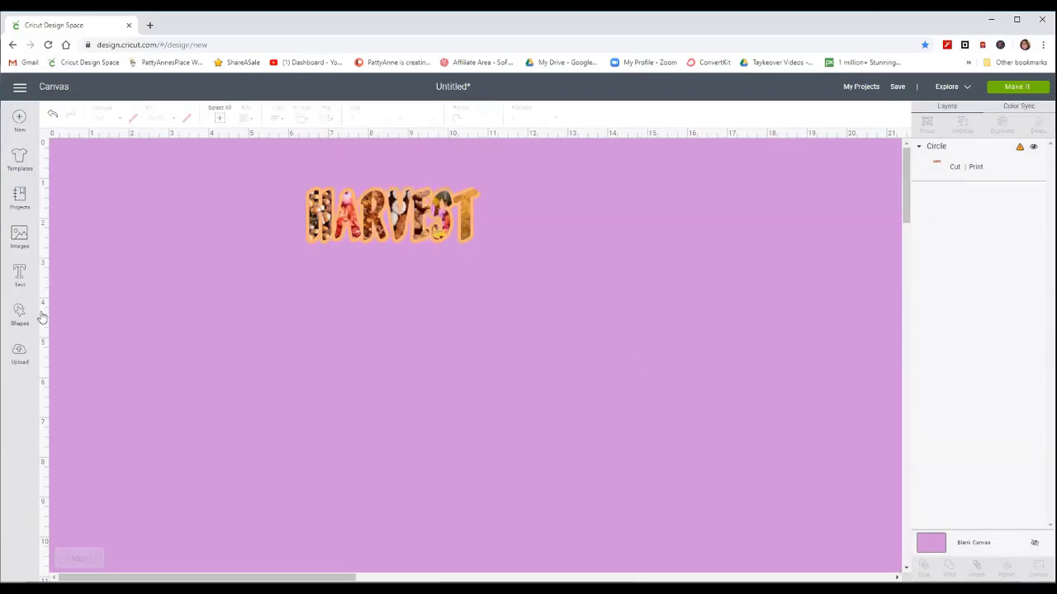
- Shrink the HARVEST-filled circle to about 3.9 inches and move it to about X 3.9, Y 1.6
left_click(977, 170)
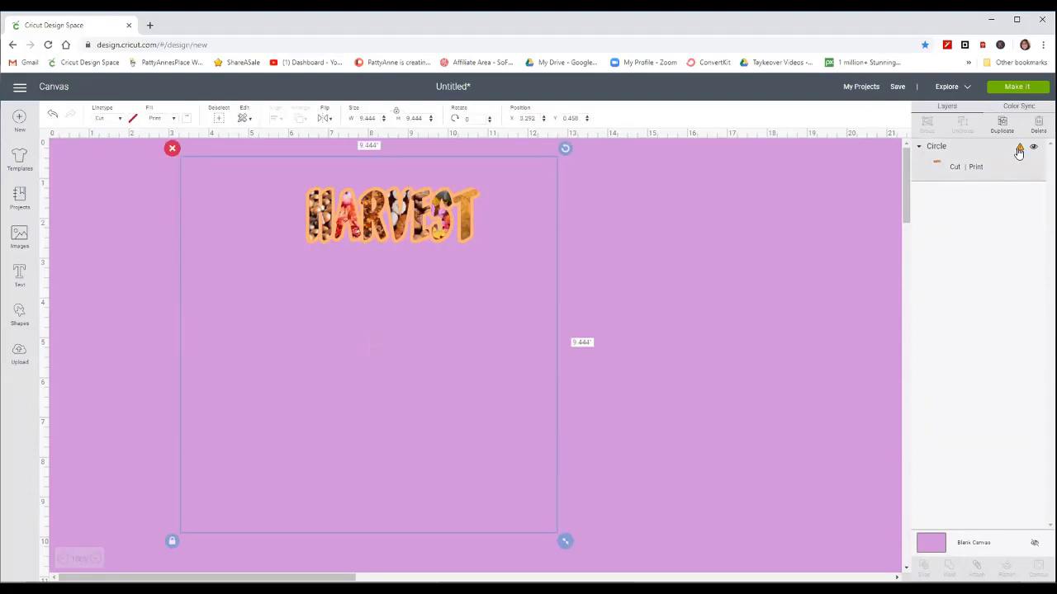
mouse_move(1019, 151)
left_click_drag(564, 541, 341, 324)
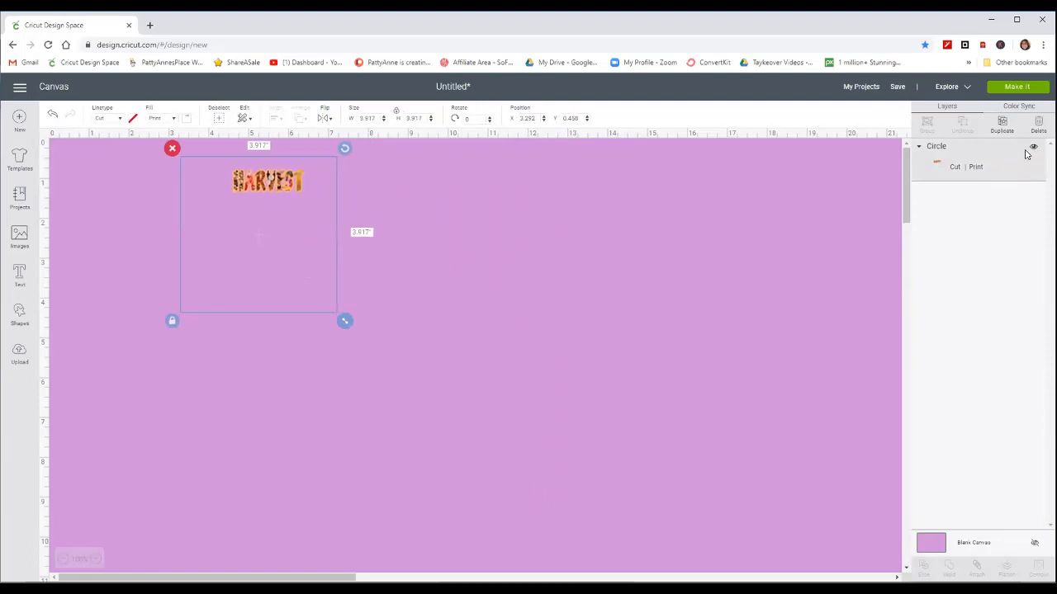
left_click_drag(301, 239, 323, 283)
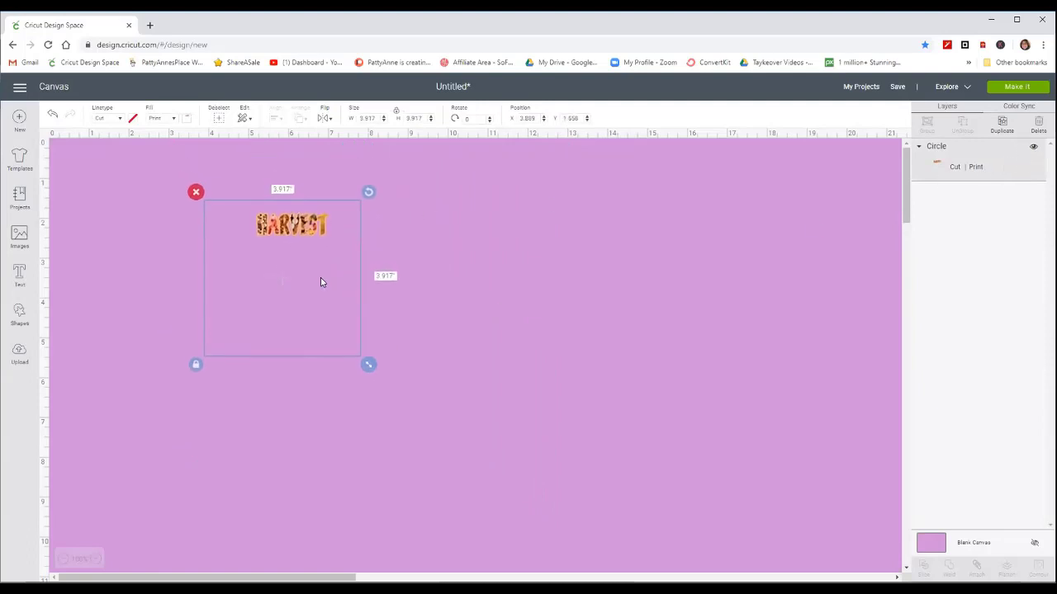
right_click(266, 283)
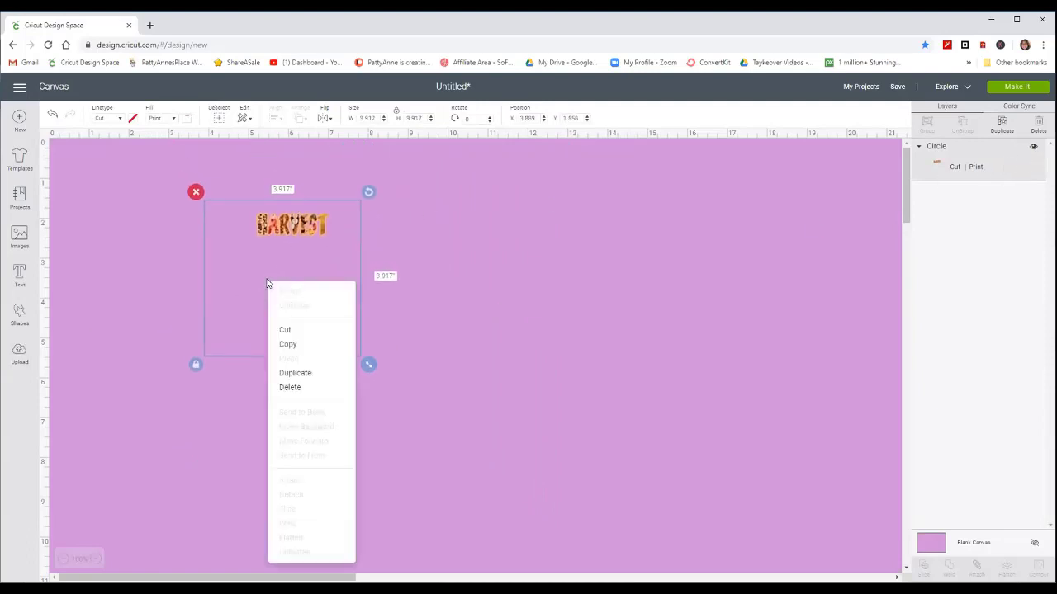
left_click(486, 262)
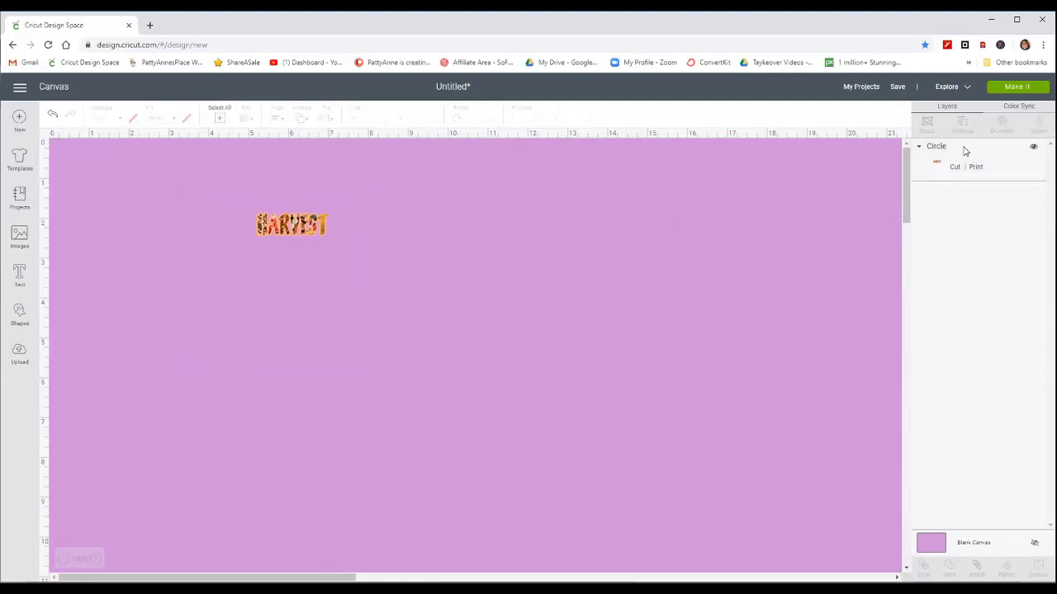
left_click(997, 157)
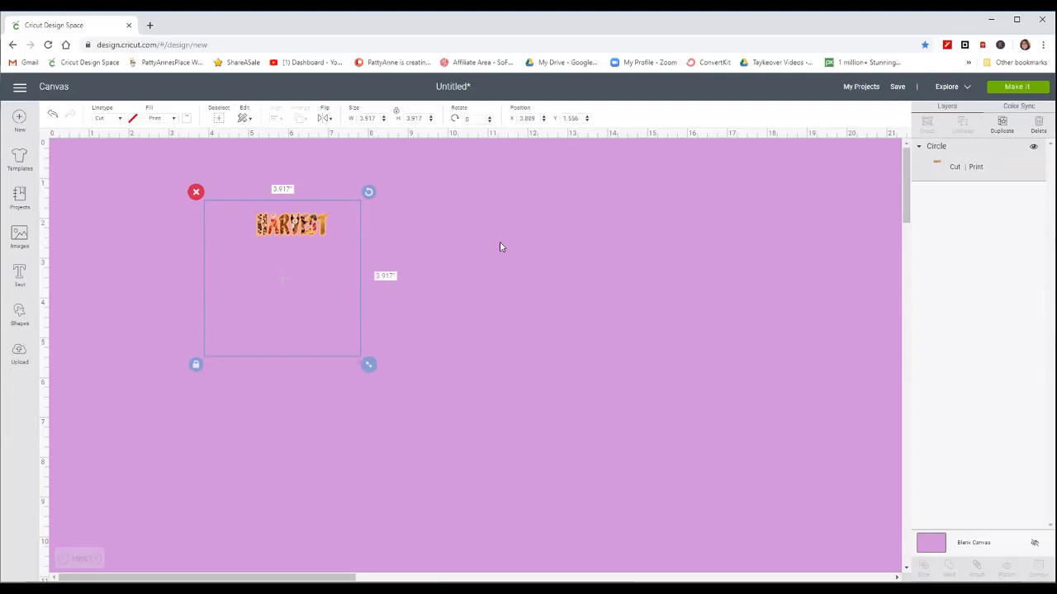
- Edit the circle's HARVEST pattern fill and set its scale to 14
left_click(187, 119)
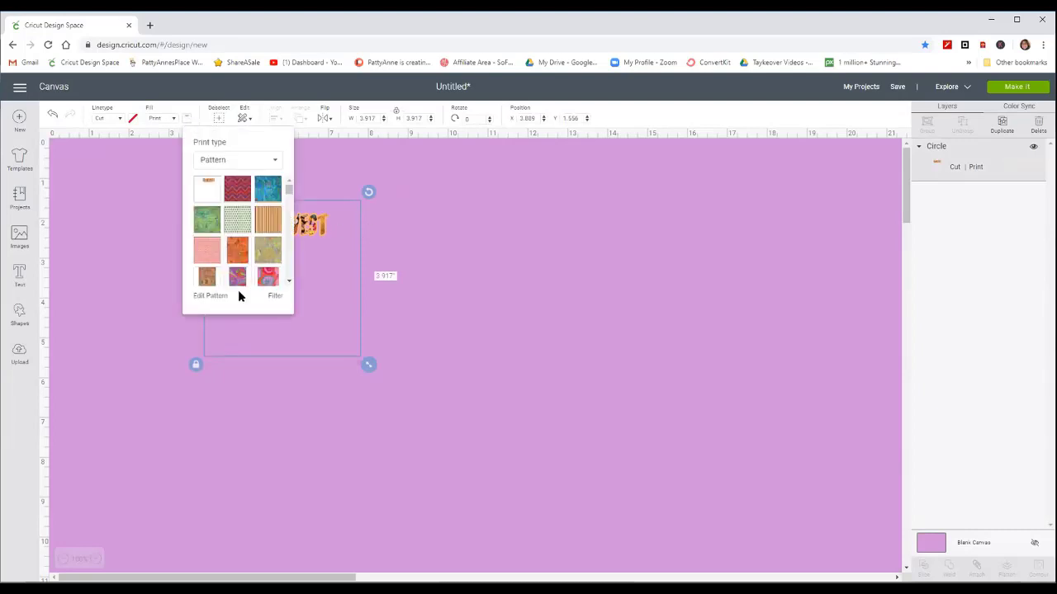
left_click(211, 295)
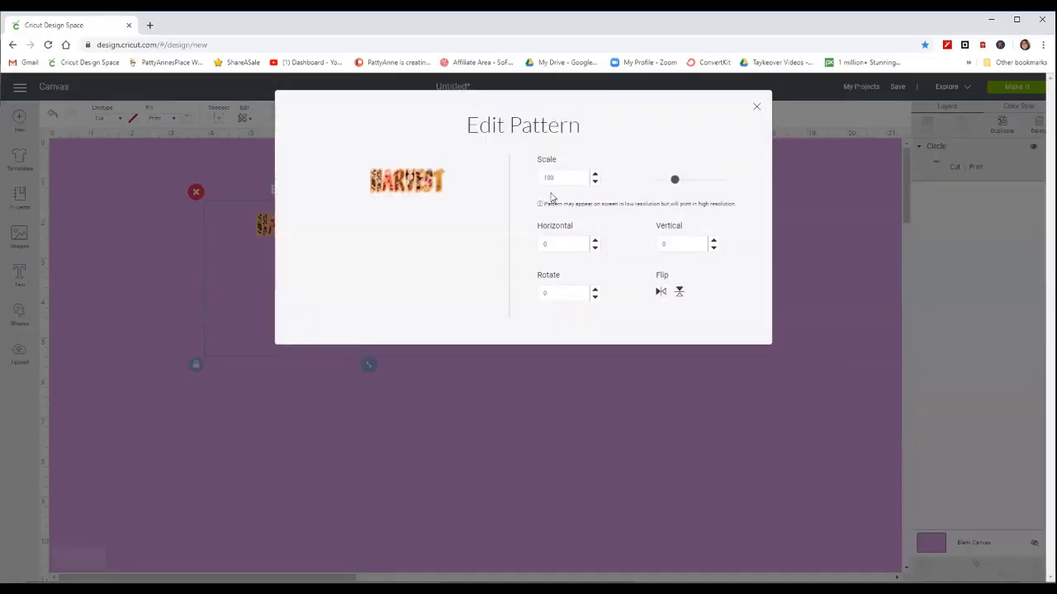
mouse_move(677, 179)
left_mouse_down()
mouse_move(709, 179)
mouse_move(661, 184)
left_mouse_up()
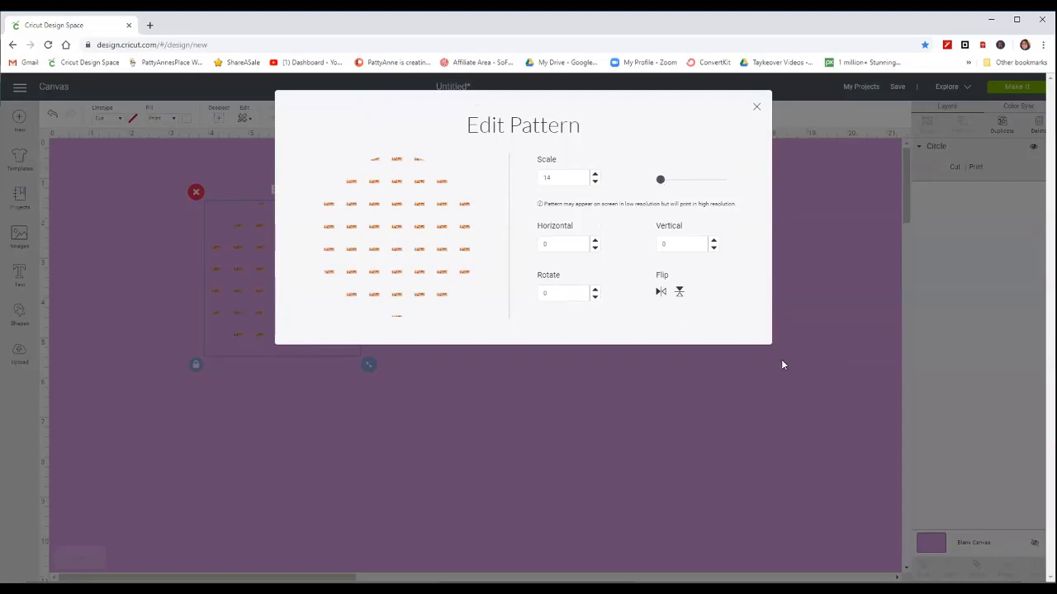
left_click(755, 108)
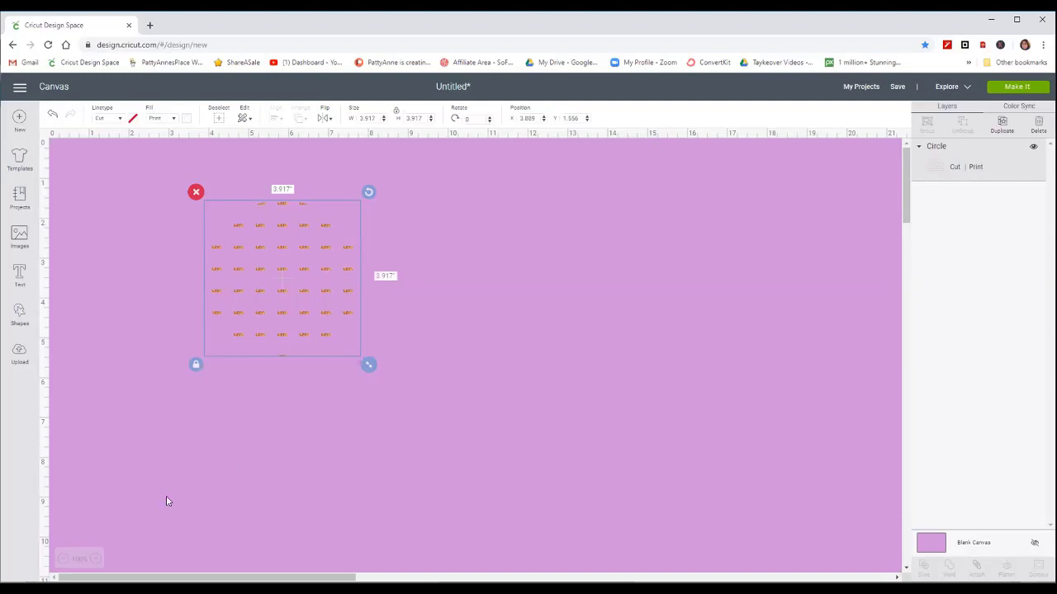
- Examine the repeated HARVEST pattern up close and move the circle to about X 1.1, Y 1.6
left_click(96, 559)
left_click(96, 559)
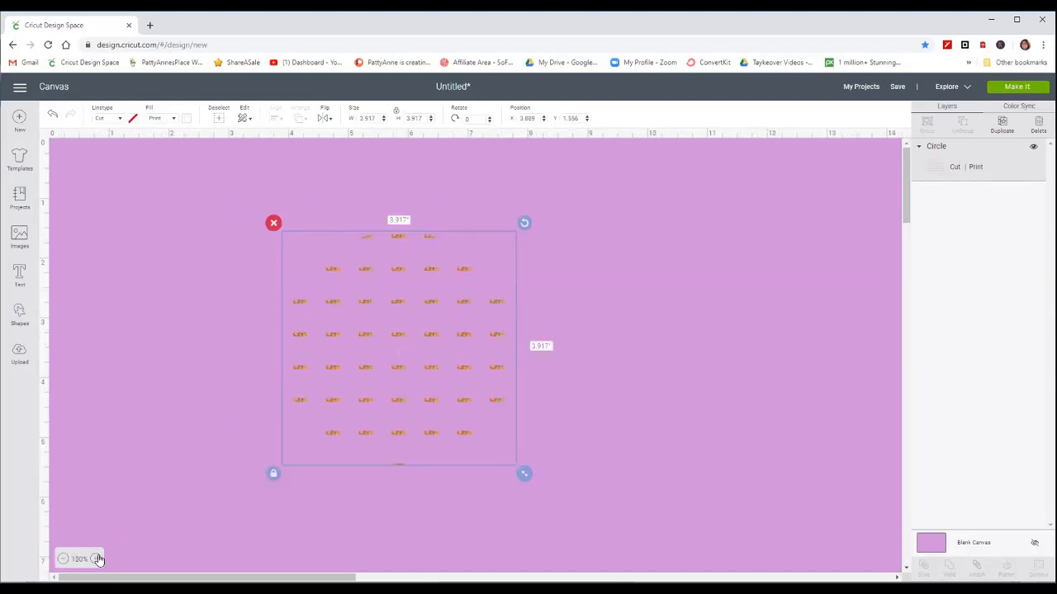
left_click(97, 559)
left_click(97, 559)
scroll(736, 443, "down", 5)
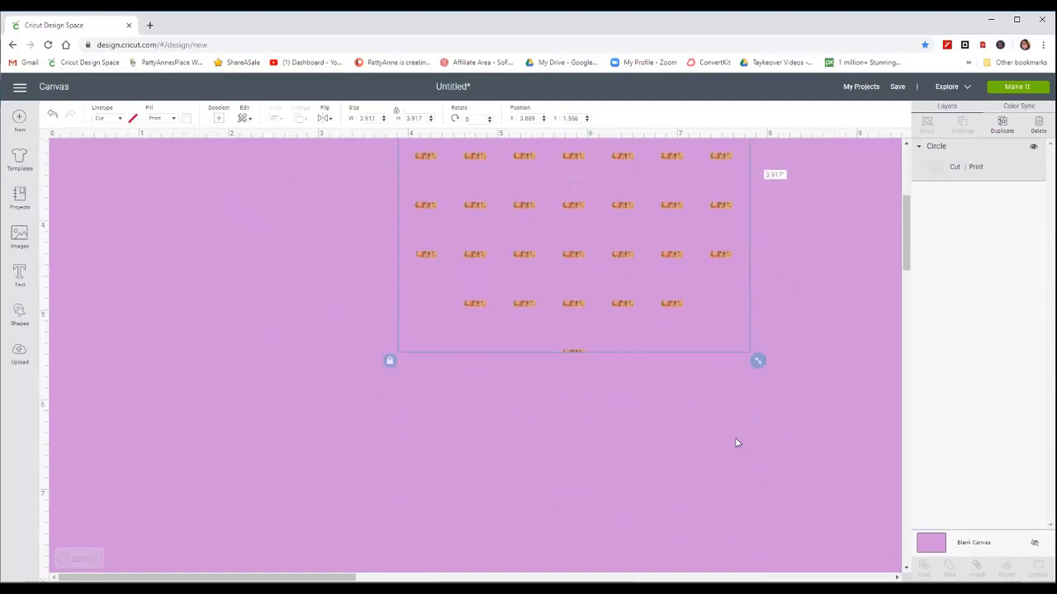
scroll(735, 443, "up", 5)
scroll(733, 438, "down", 1)
scroll(732, 446, "down", 1)
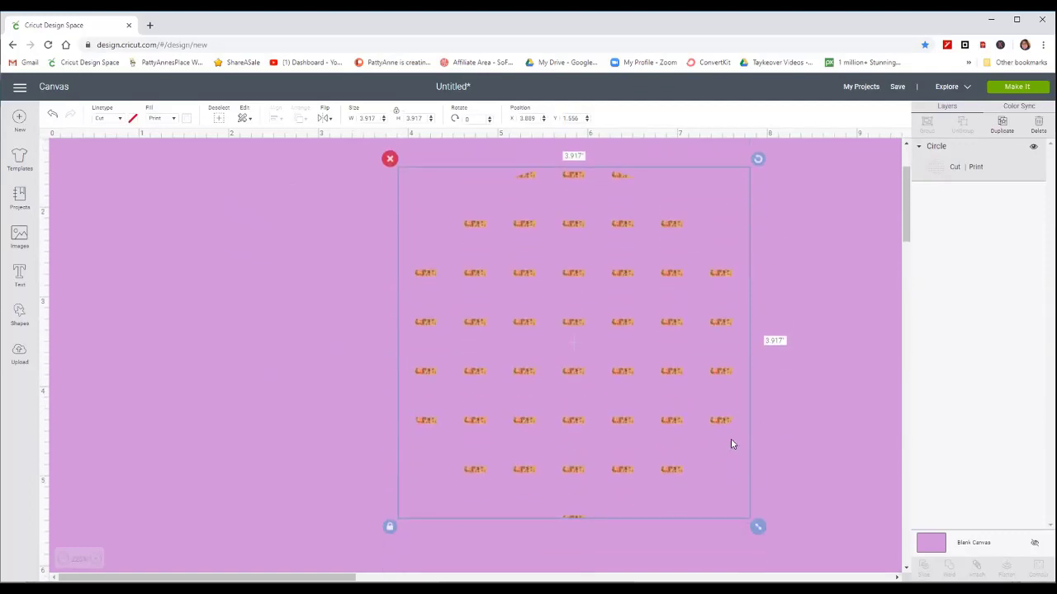
scroll(731, 440, "up", 5)
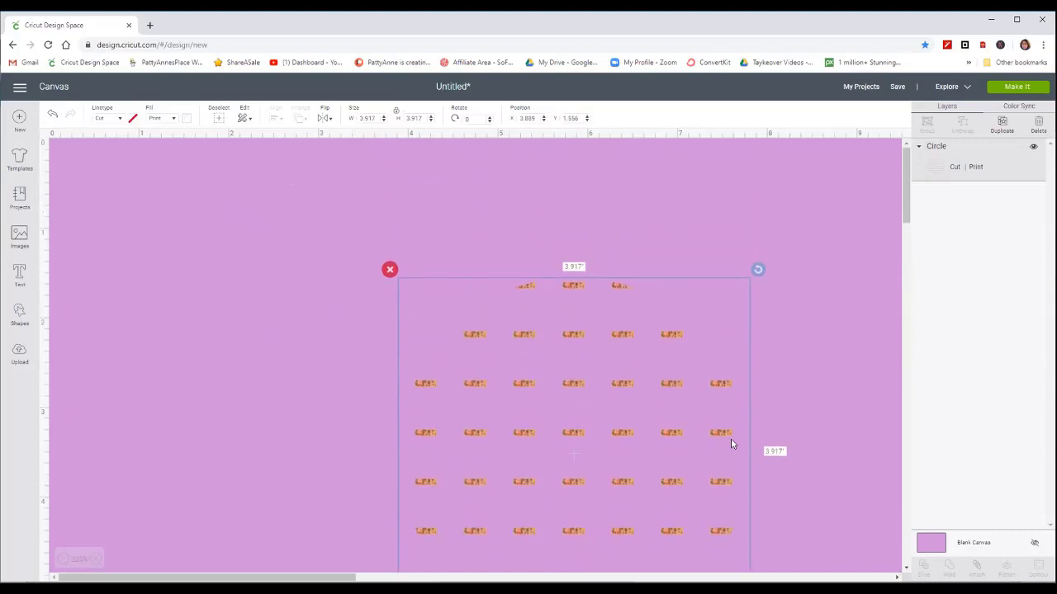
scroll(728, 440, "down", 5)
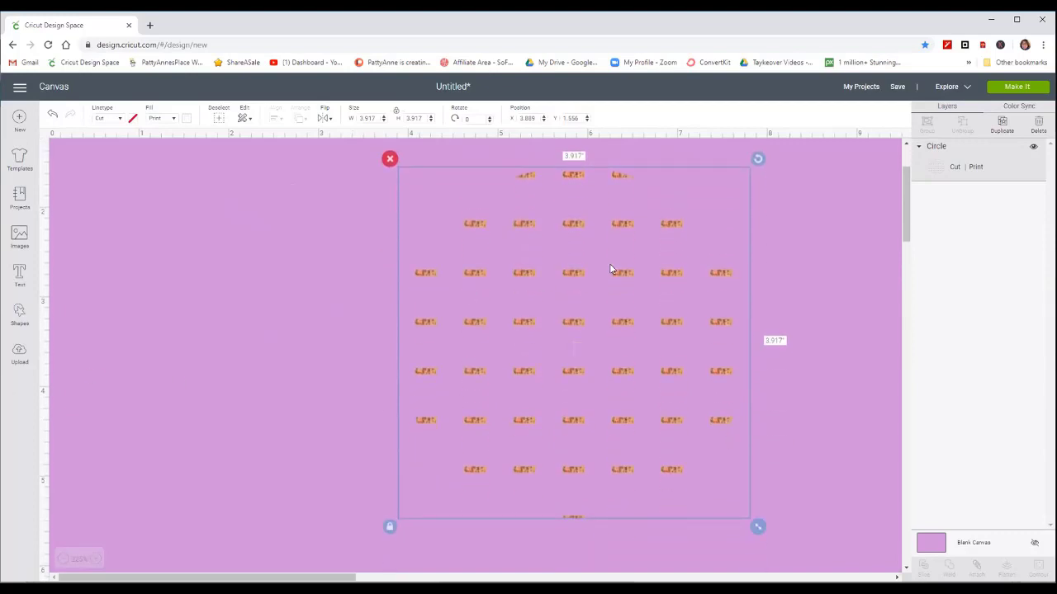
left_click_drag(545, 276, 319, 281)
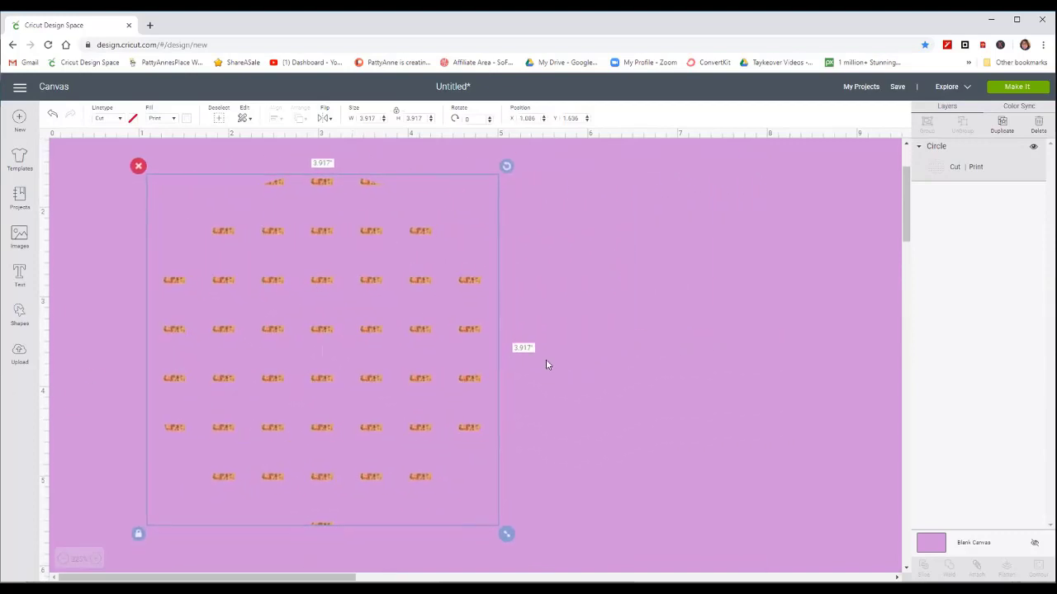
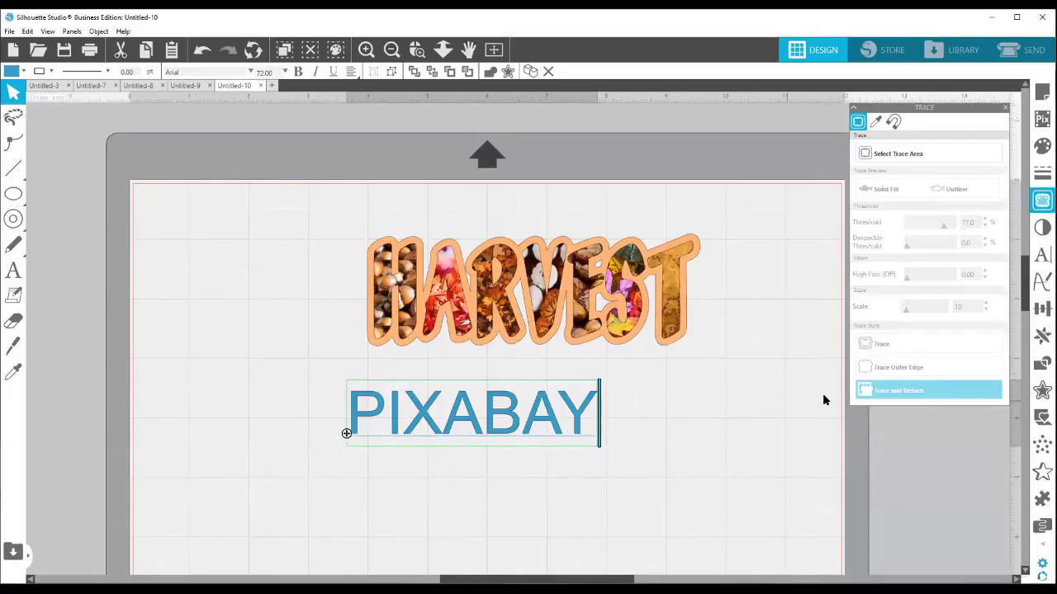
- In Silhouette Studio, add ORANGE FIZZ as a second line under PIXABAY in the text below the HARVEST lettering, followed by an empty line
key("Return")
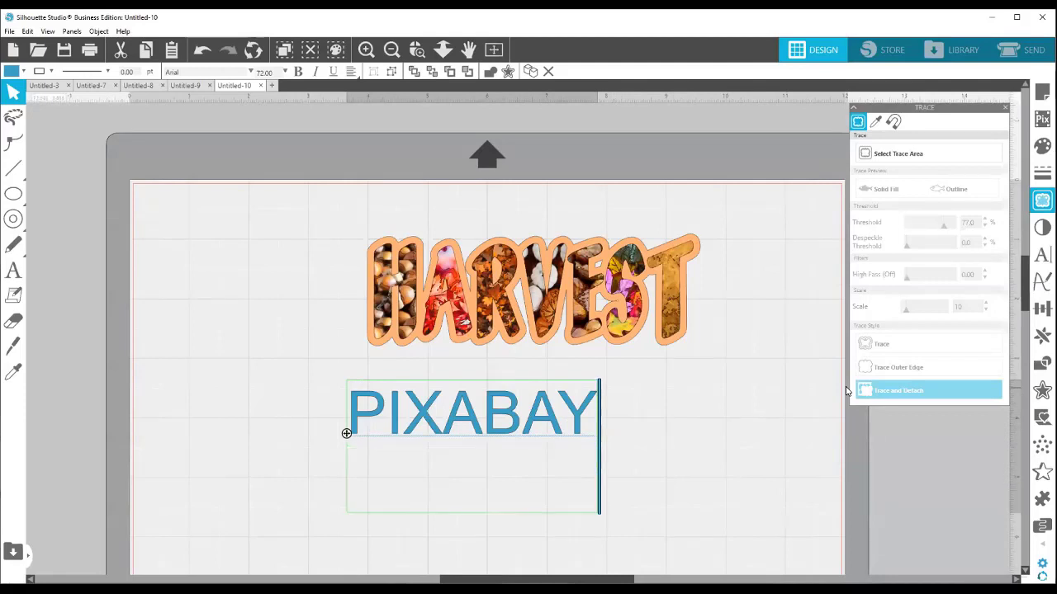
type("ORANGE")
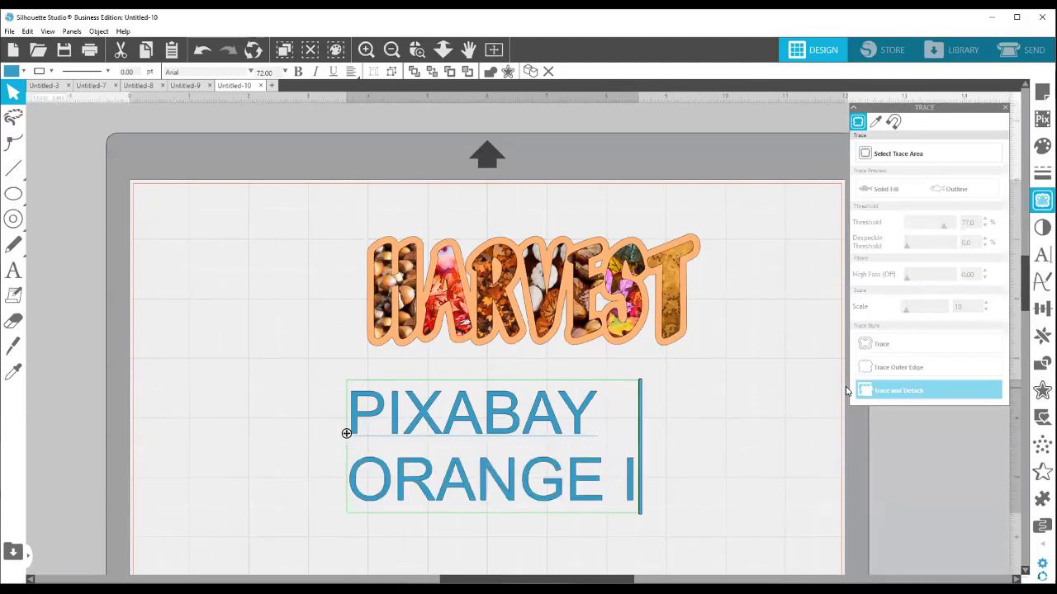
type(" FIZZ")
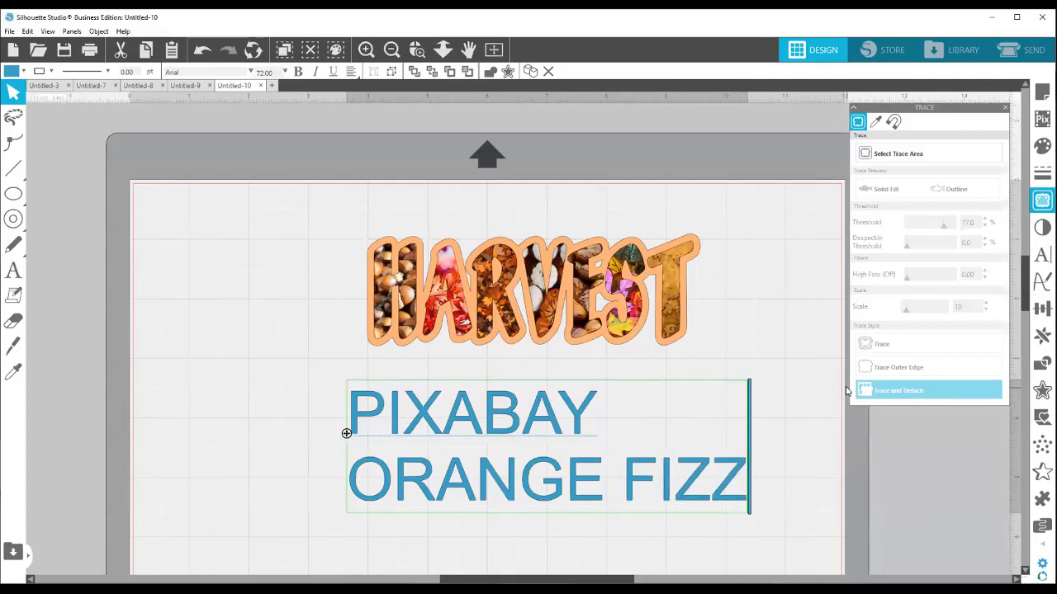
key("Return")
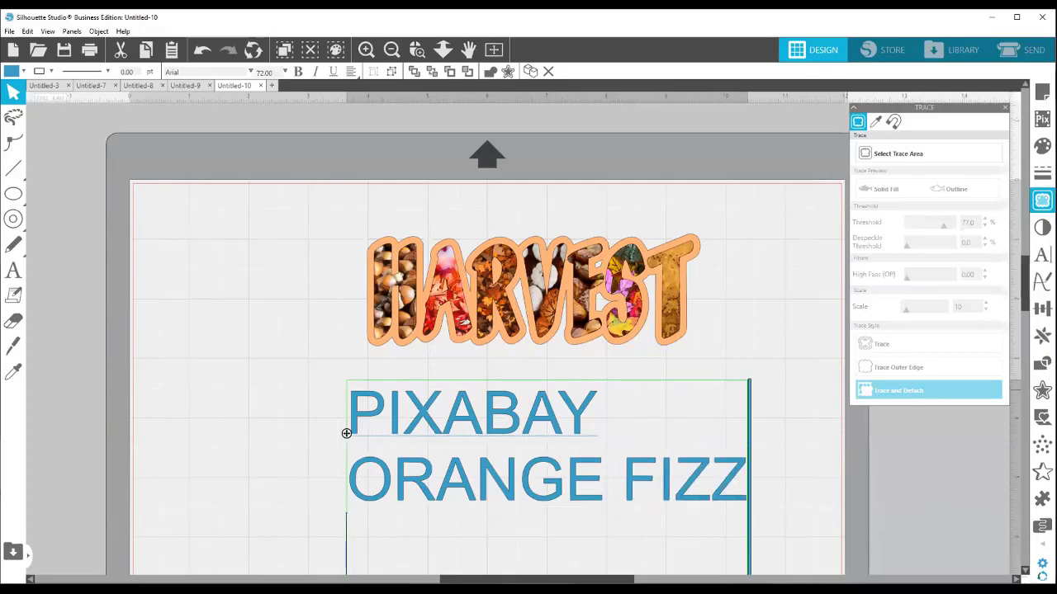
scroll(1029, 299, "down", 3)
scroll(1029, 303, "down", 1)
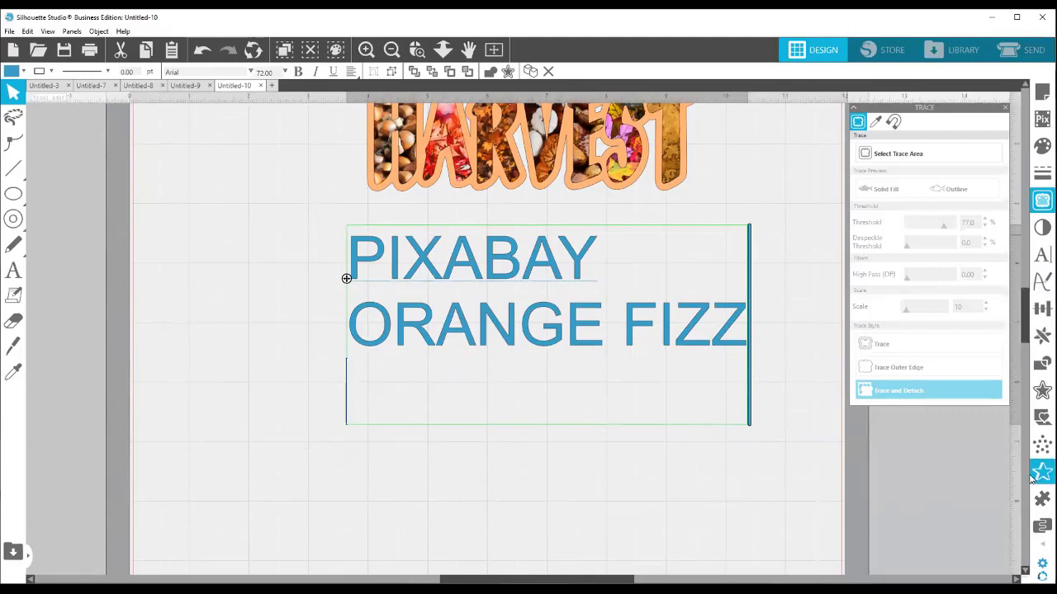
type("mA")
key("BackSpace")
key("BackSpace")
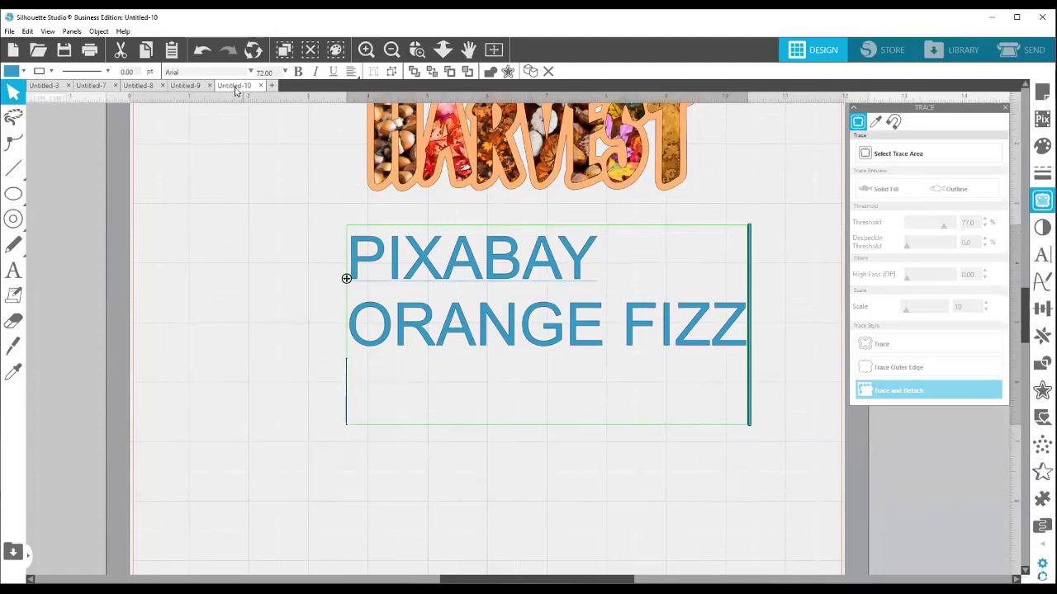
- Switch to the Untitled-9 drawing and examine the large Matilde lettering up close
left_click(185, 85)
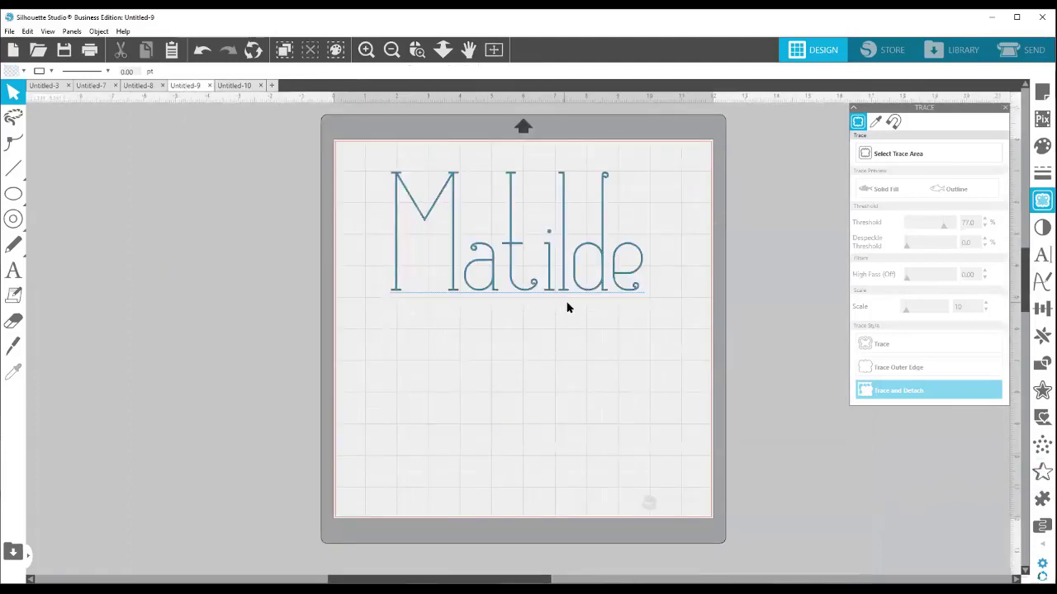
left_click(417, 52)
left_click_drag(355, 152, 686, 302)
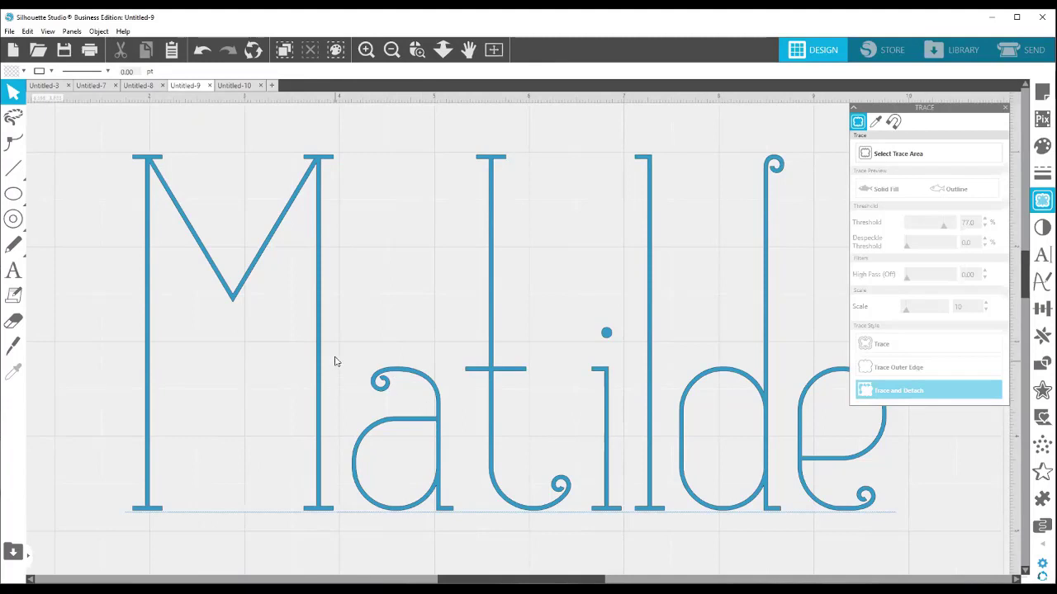
scroll(430, 361, "down", 3)
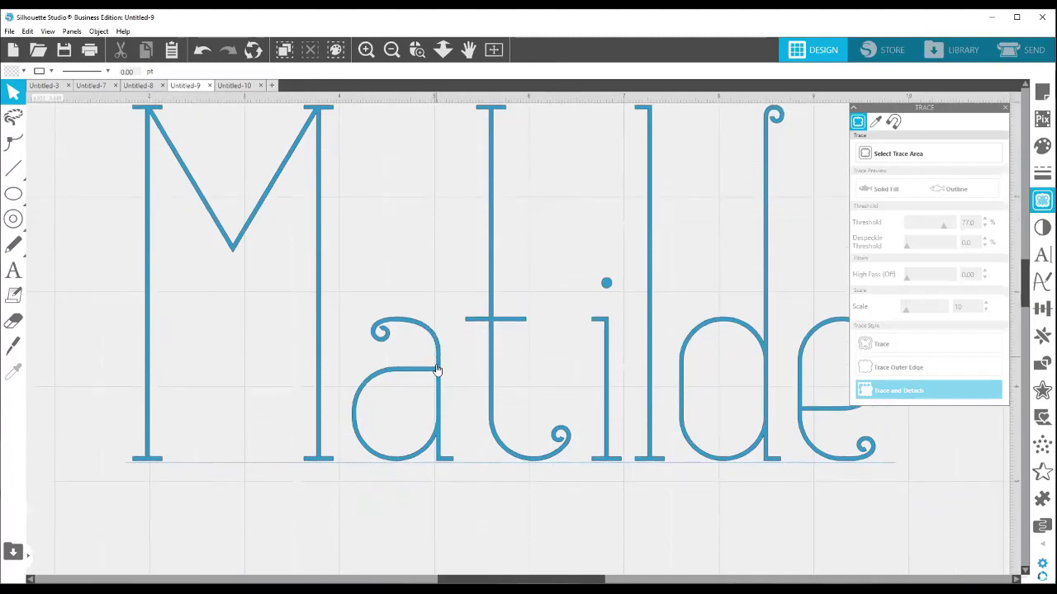
scroll(430, 361, "down", 4)
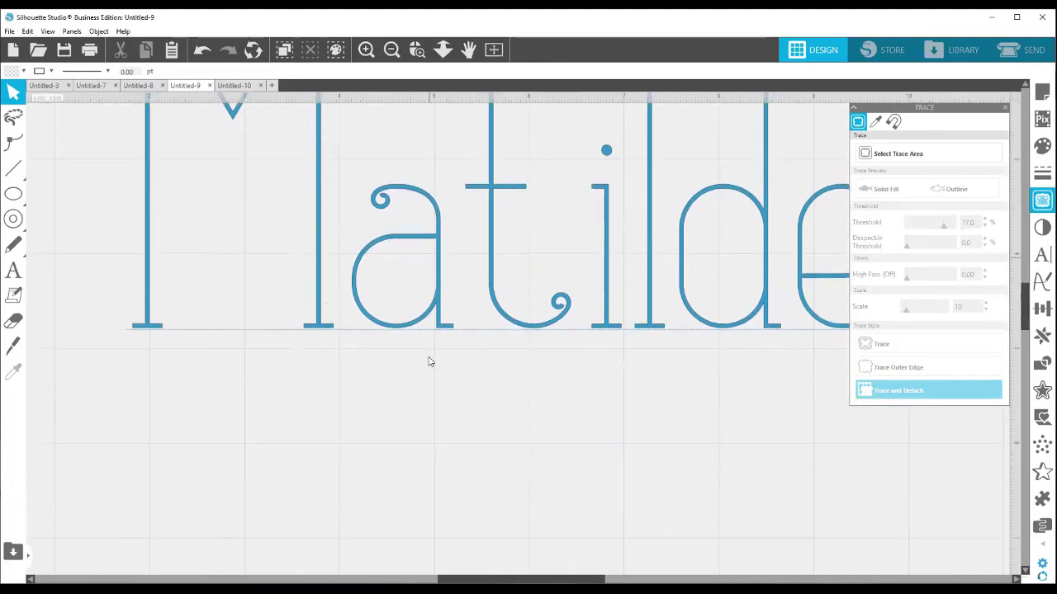
scroll(416, 355, "down", 1)
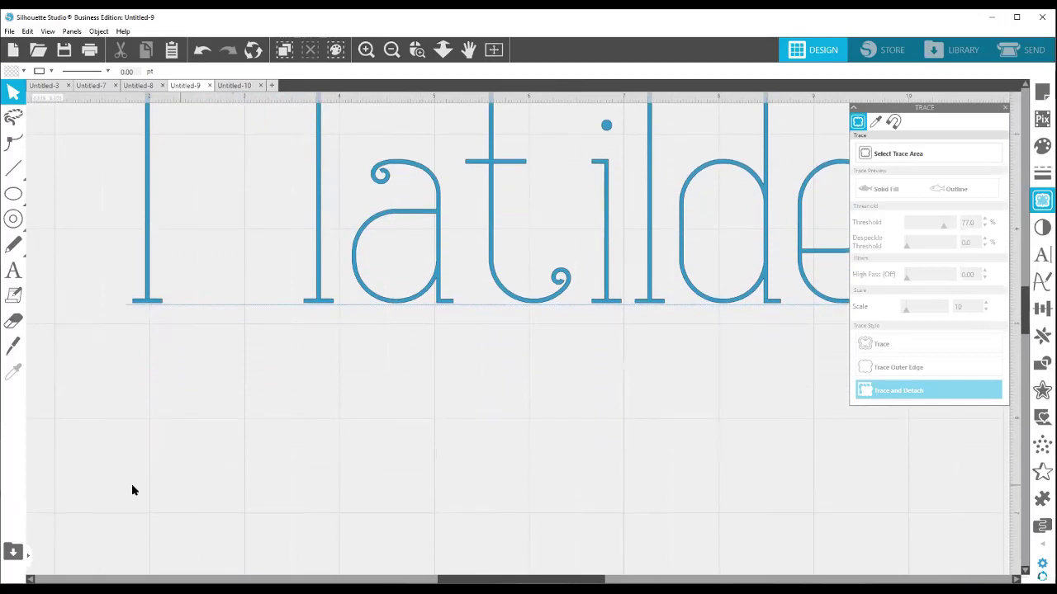
- Add the text CRAFTING WITH FIELDS OF HEATHER in the Matilde font and position it just below the large Matilde lettering
left_click(22, 276)
left_click(195, 365)
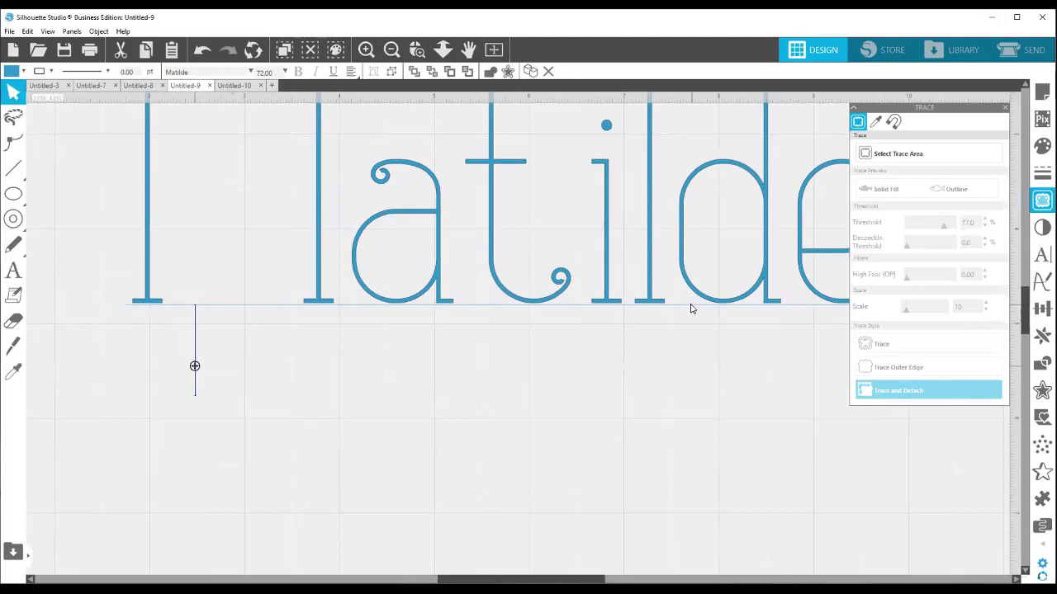
type("CRAFT")
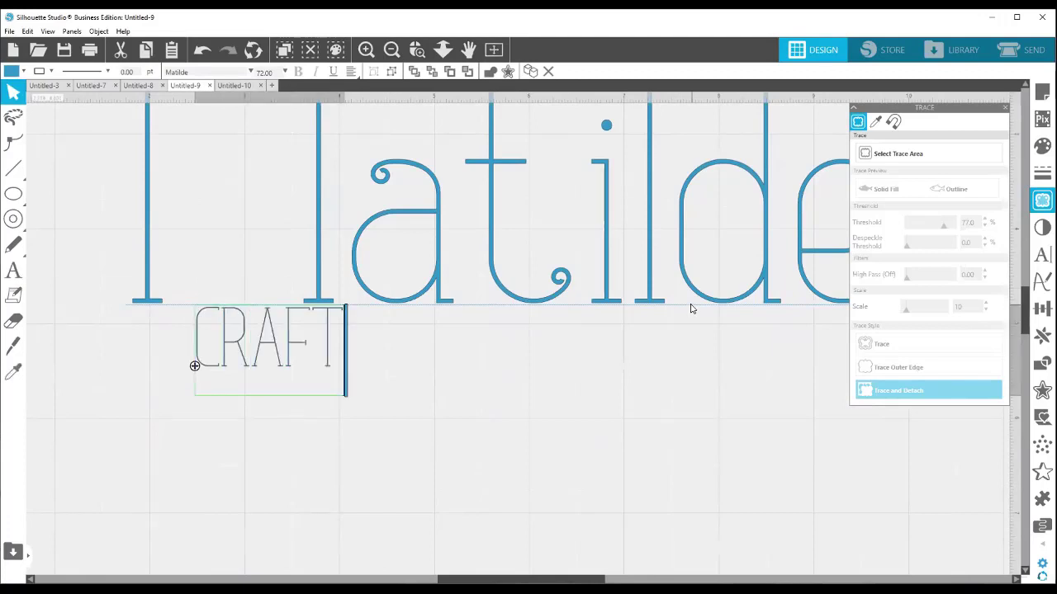
type("ING WITH FIEL")
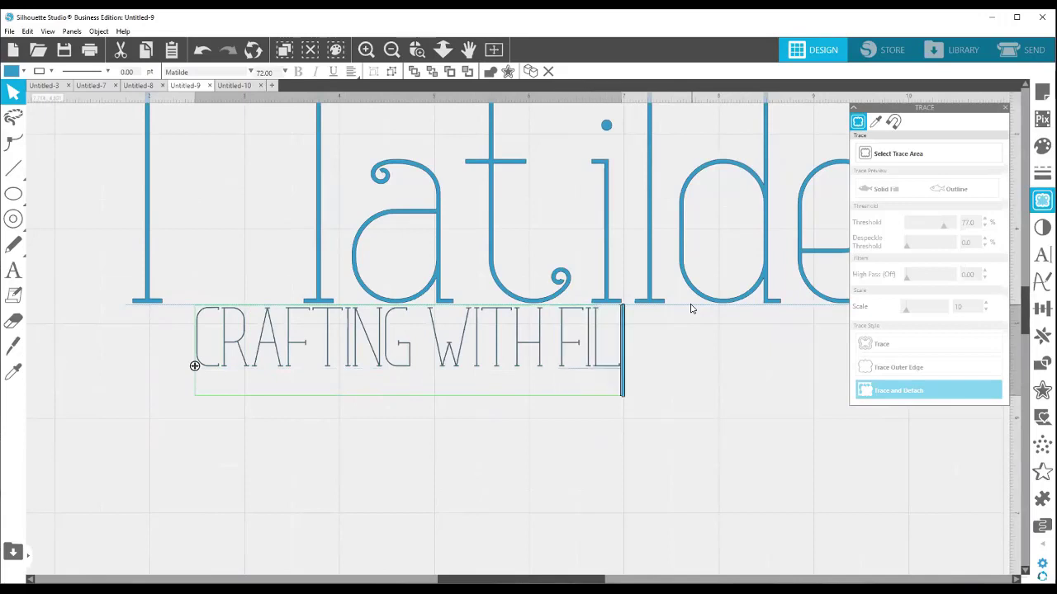
key("BackSpace")
type("LS")
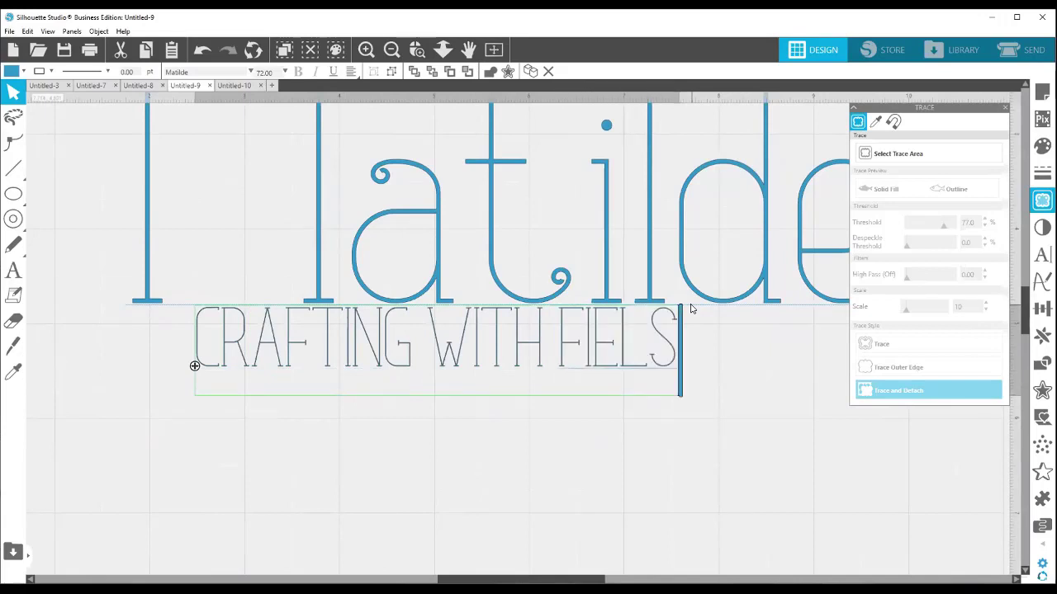
type("D")
key("BackSpace")
key("BackSpace")
type("DS OF HE")
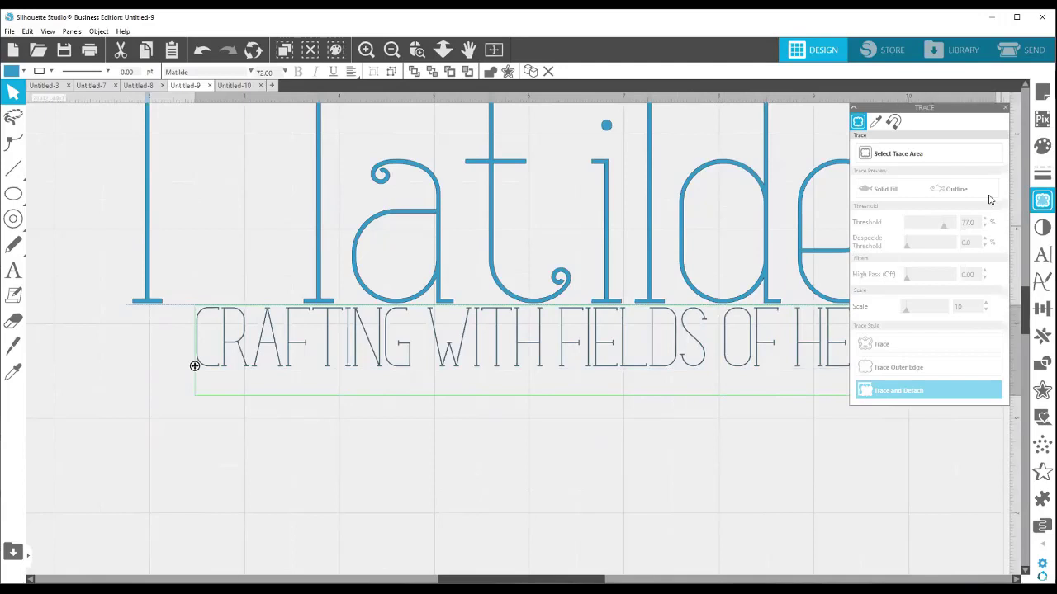
type("ATHER")
left_click(1005, 110)
mouse_move(194, 365)
left_mouse_down()
mouse_move(160, 405)
mouse_move(99, 419)
left_mouse_up()
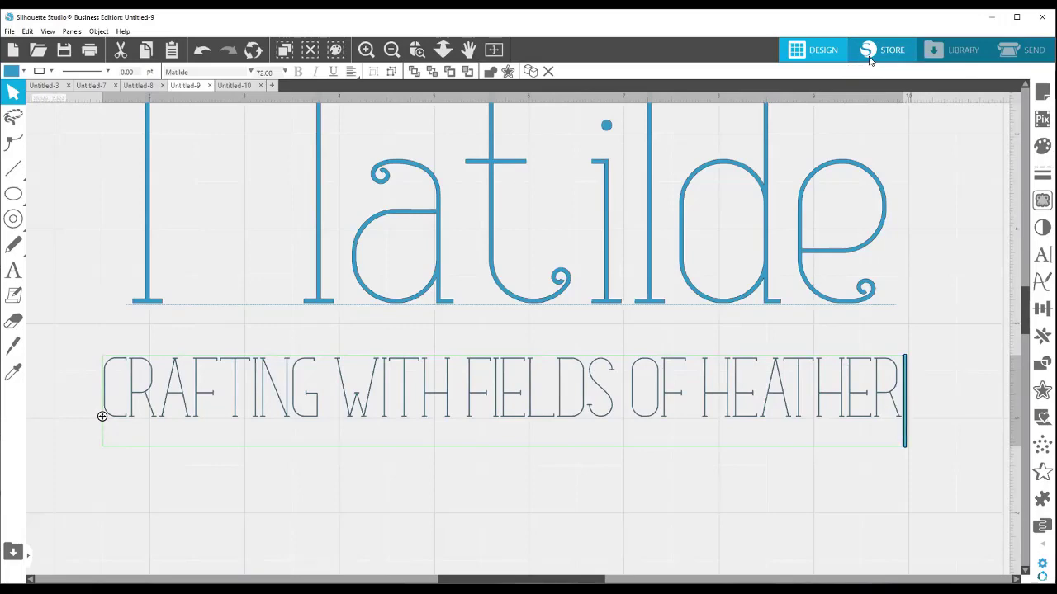
- View the sheet of name labels in Untitled-3 and the sheet of repeated blue shapes in Untitled-7
left_click(47, 86)
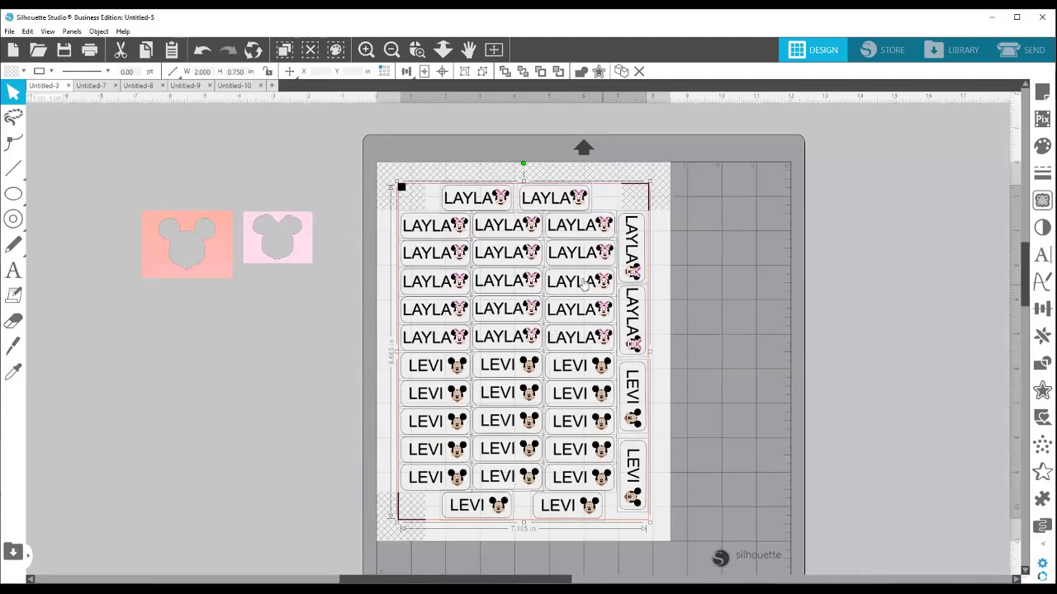
left_click(91, 86)
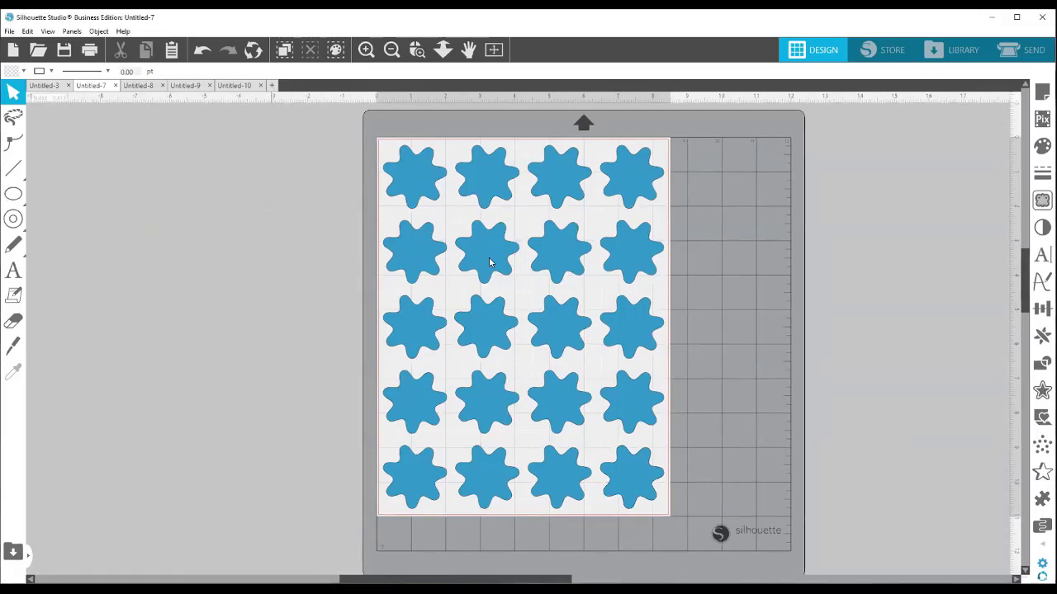
- Create a new drawing with the Letter (8.5 x 11.0 in) page size
key("ctrl+n")
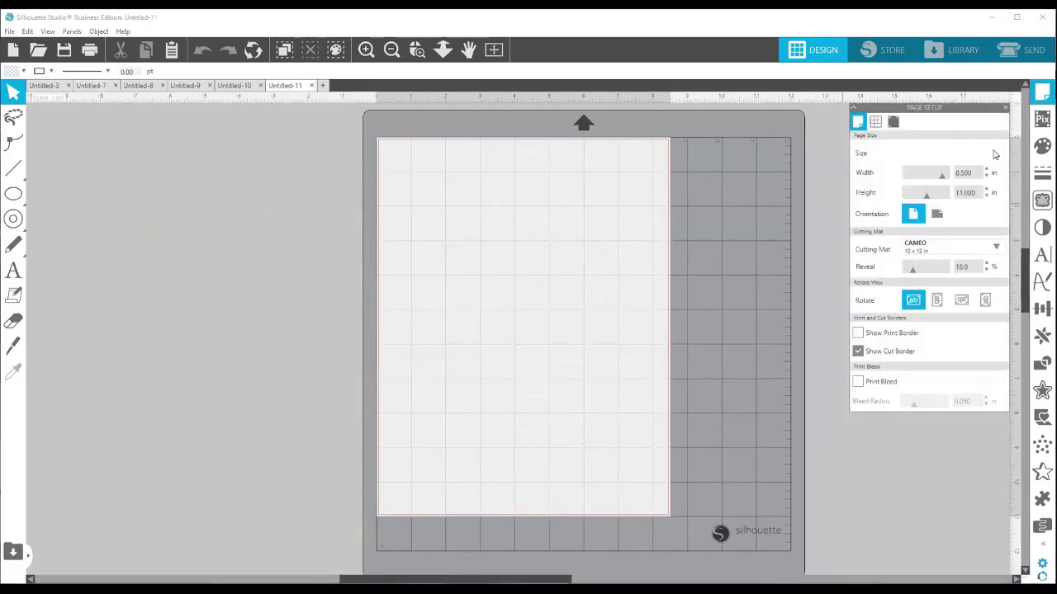
left_click(994, 153)
left_click(994, 153)
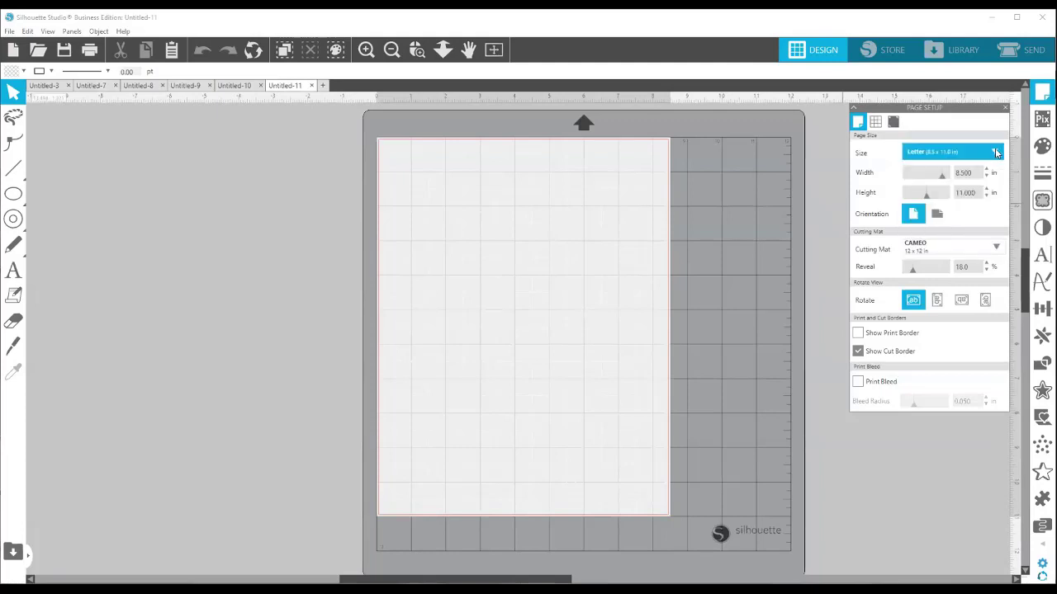
- Draw a many-pointed swirl shape about 1.68 in wide in the page's upper-left corner and fill the page with copies of it
left_click(23, 204)
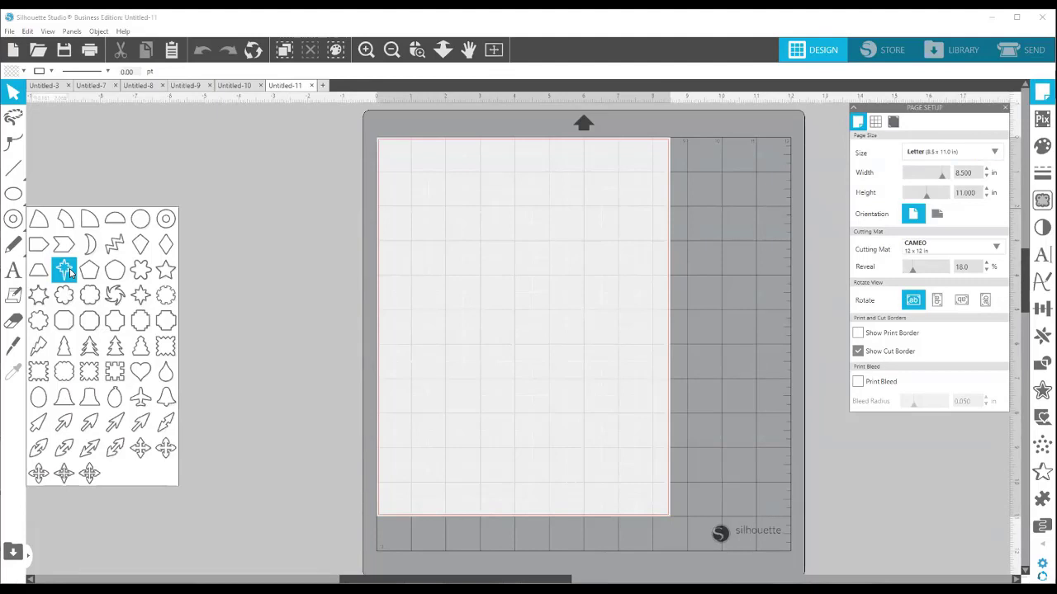
left_click(66, 271)
left_click_drag(412, 170, 437, 191)
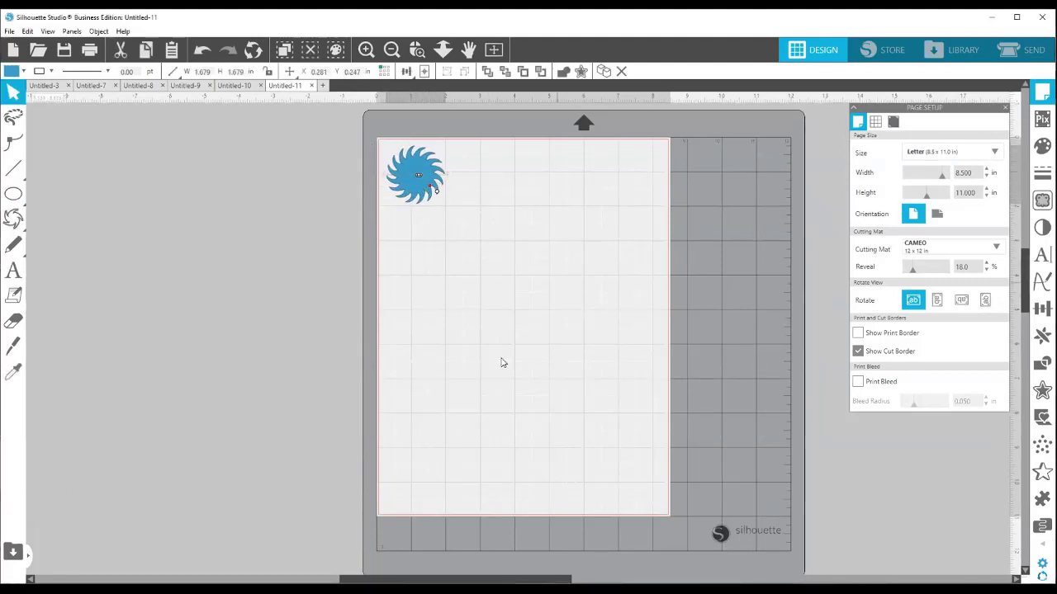
left_click(1042, 335)
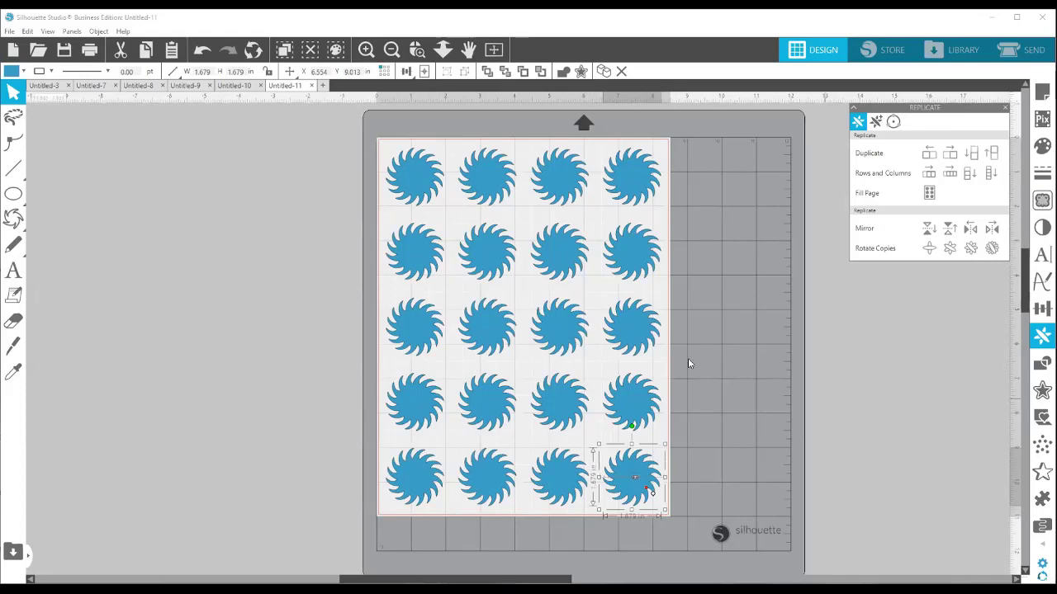
- In Untitled-8, draw a rounded rectangle about 4.86 × 2.60 in below the rhinestone star
left_click(138, 86)
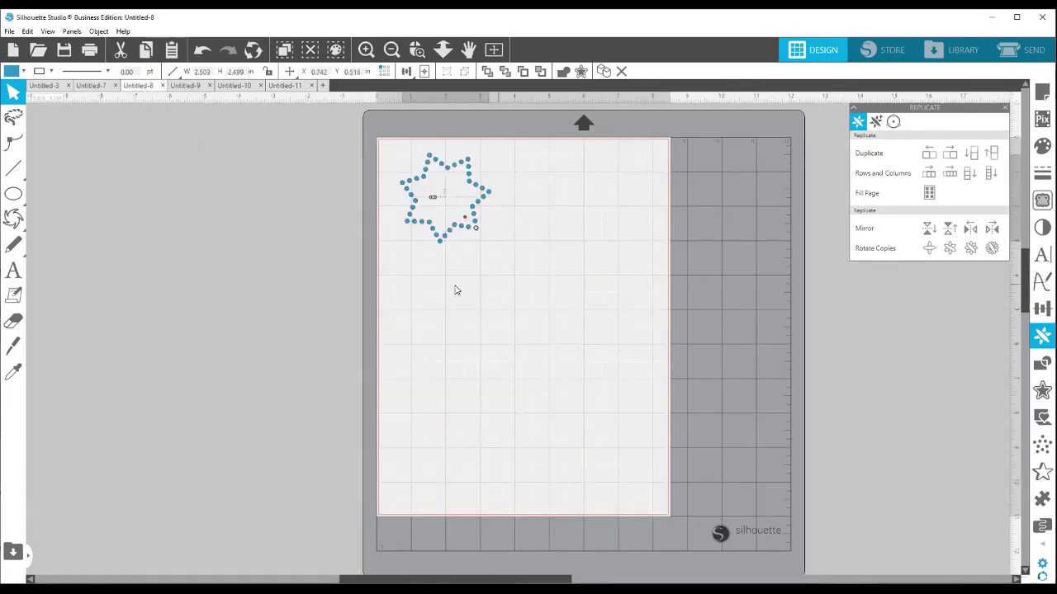
left_click(18, 197)
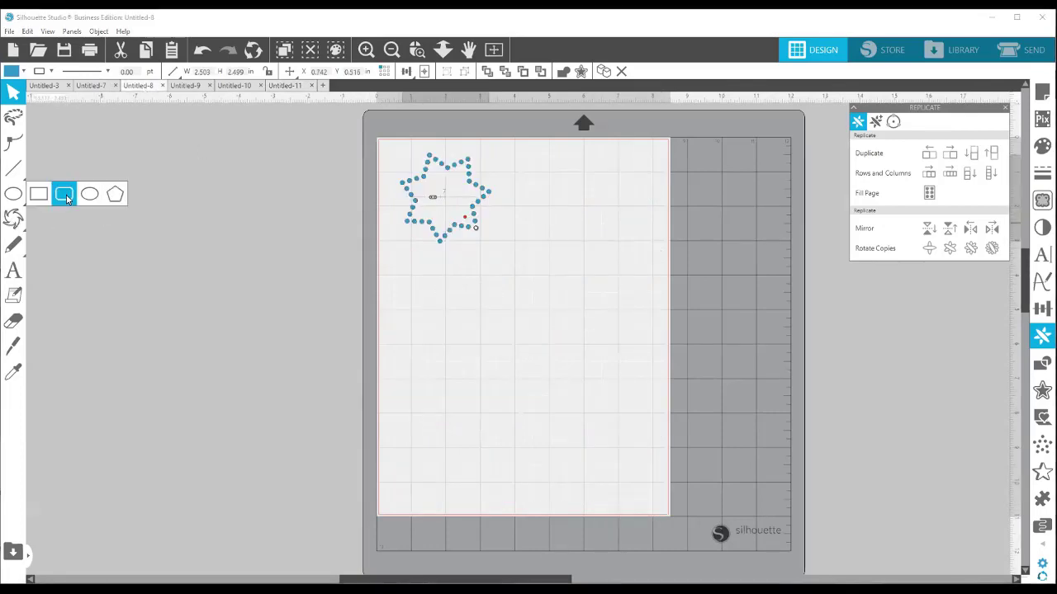
left_click(63, 194)
left_click_drag(440, 290, 607, 379)
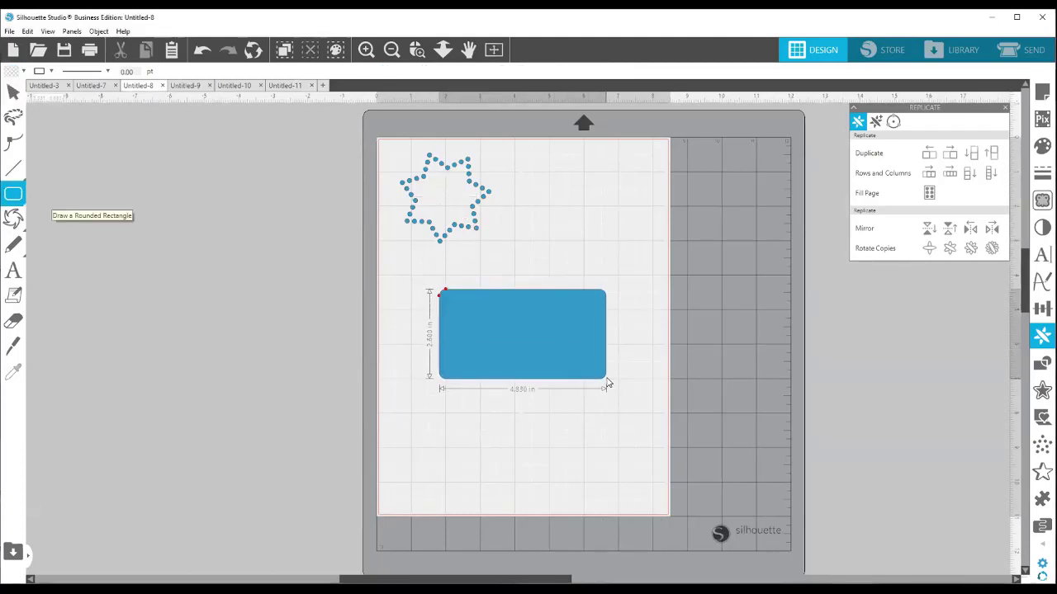
left_click(13, 91)
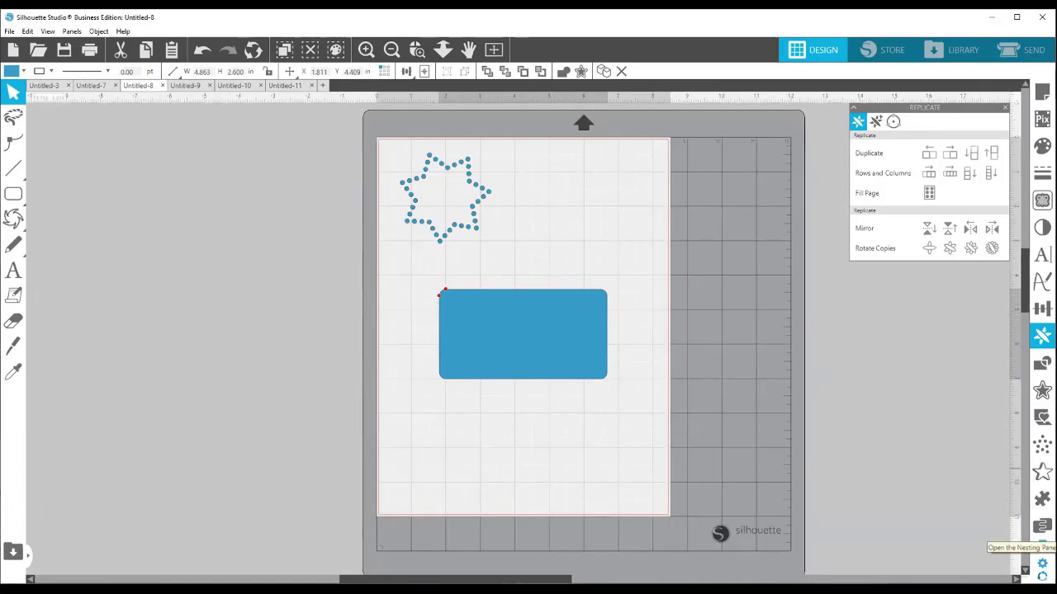
- Apply rhinestones to the rounded rectangle, trying Linear Fill and the contour-following fill, and settle on rhinestones along its edge only
mouse_move(1042, 526)
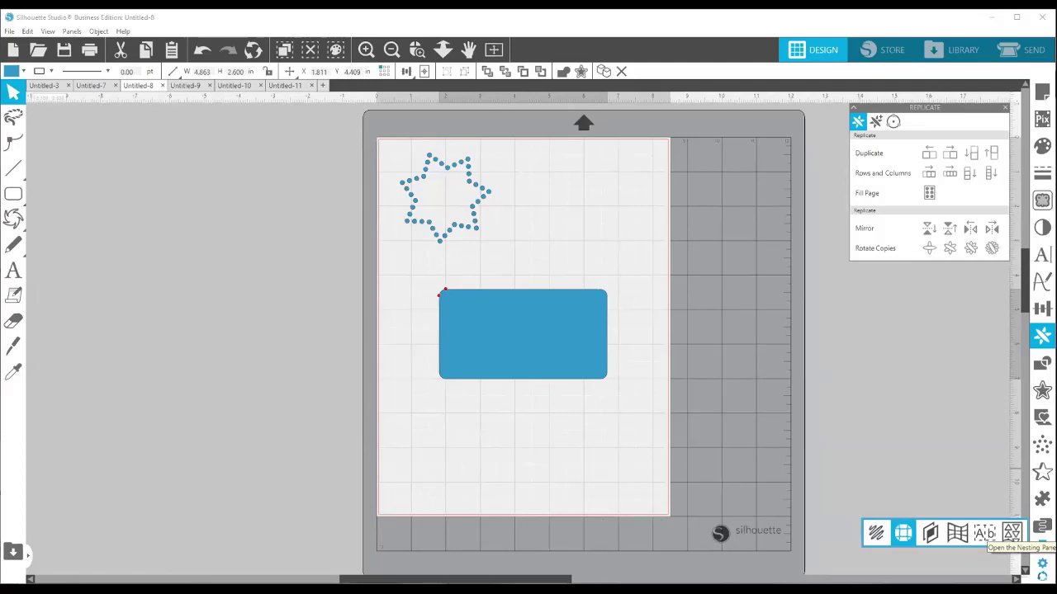
left_click(903, 535)
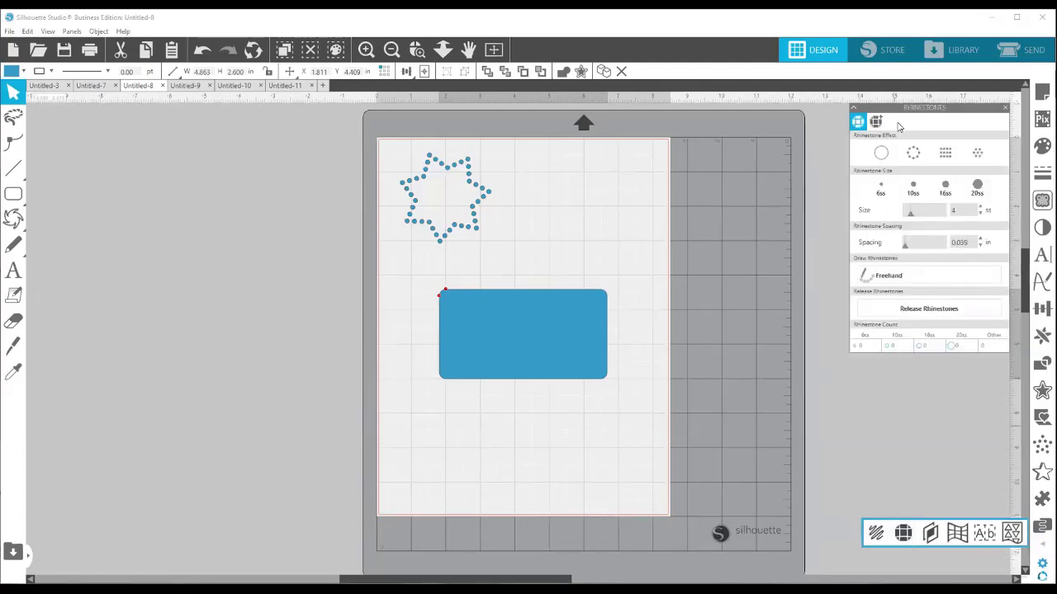
left_click(913, 153)
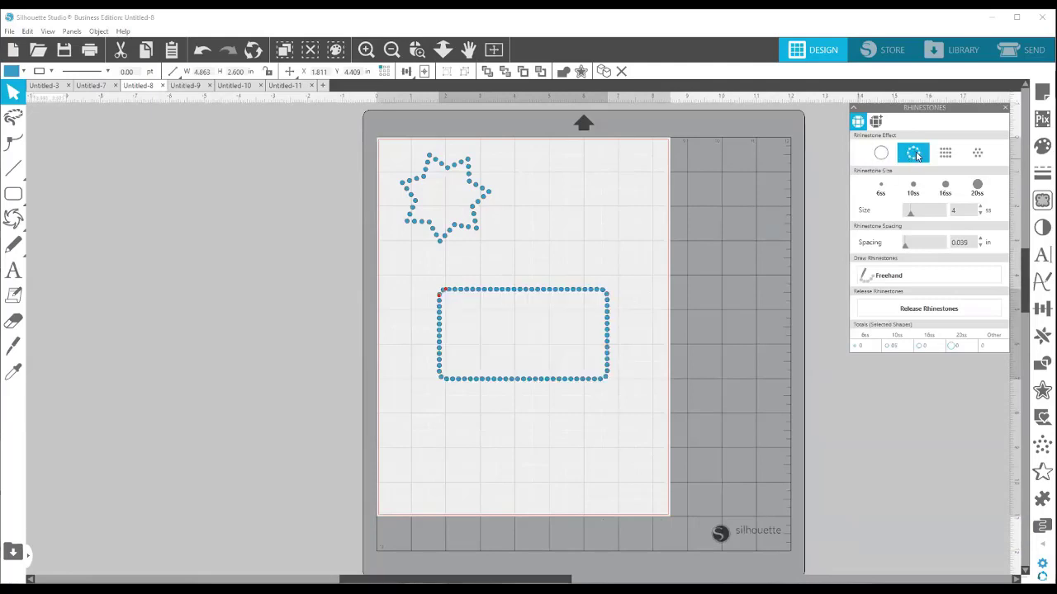
left_click(947, 155)
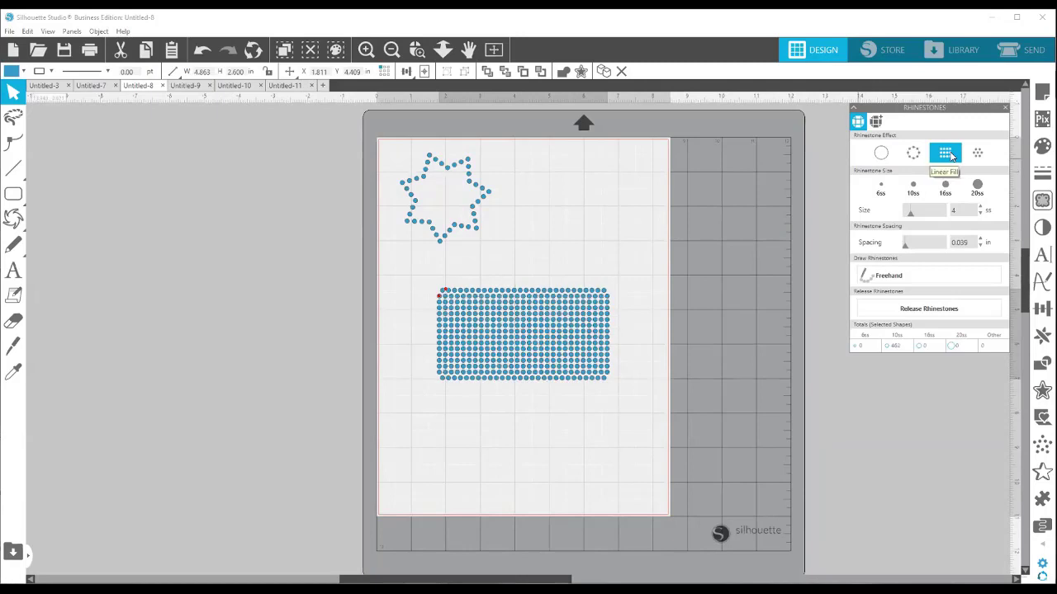
left_click(978, 154)
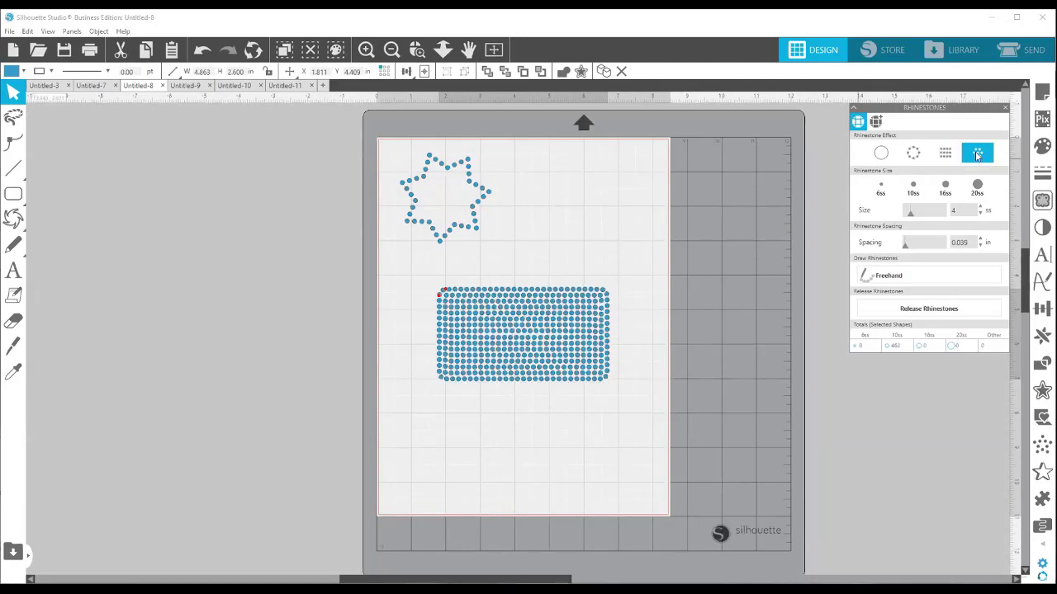
left_click(912, 152)
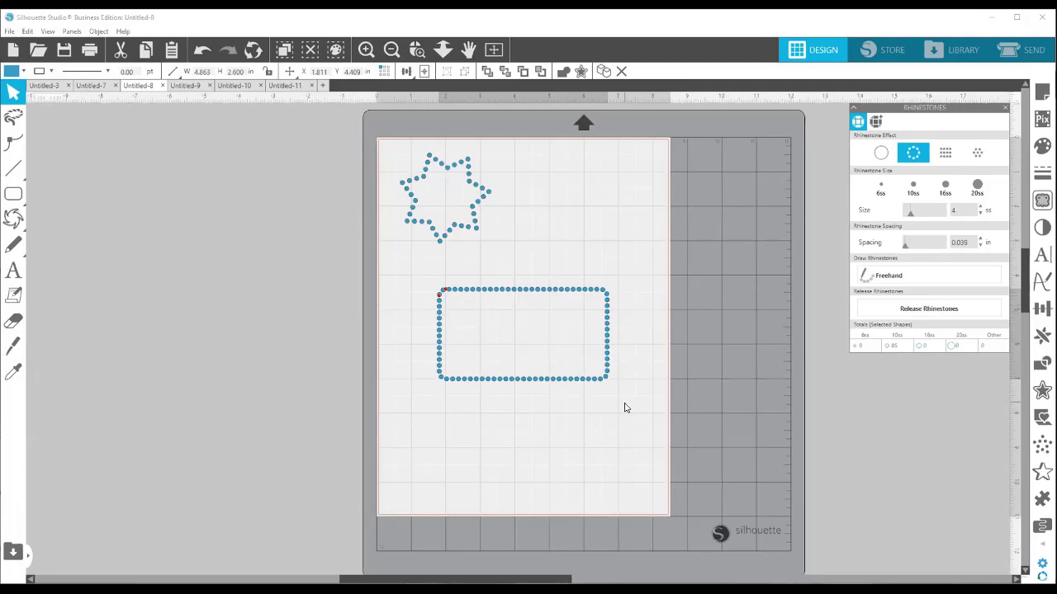
- Enlarge the rhinestone rectangle to about 9.82 × 5.25 in and move it off the page, beside its left edge
left_click(607, 383)
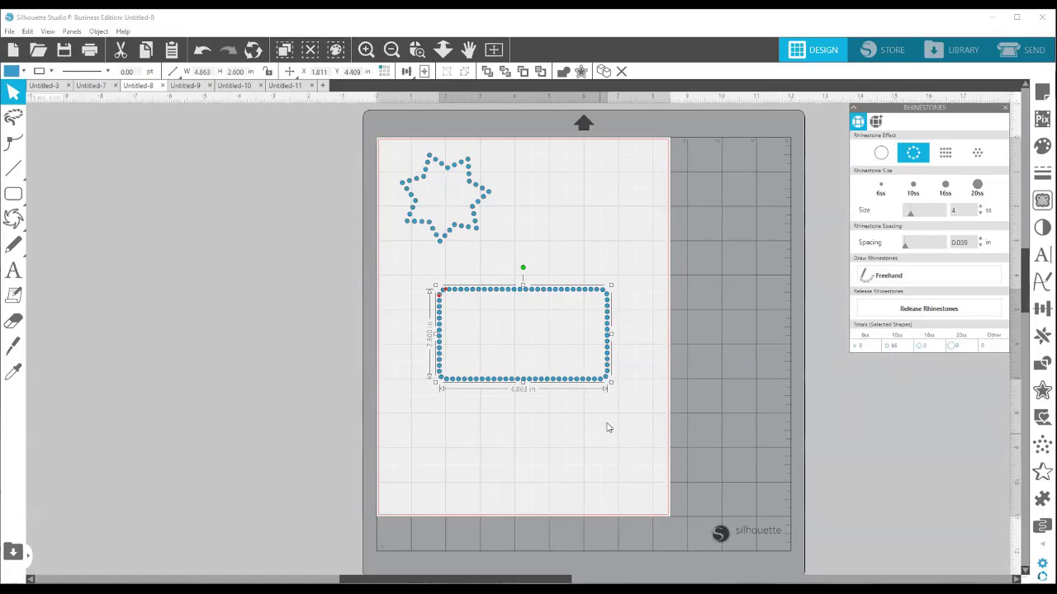
left_click_drag(611, 382, 779, 488)
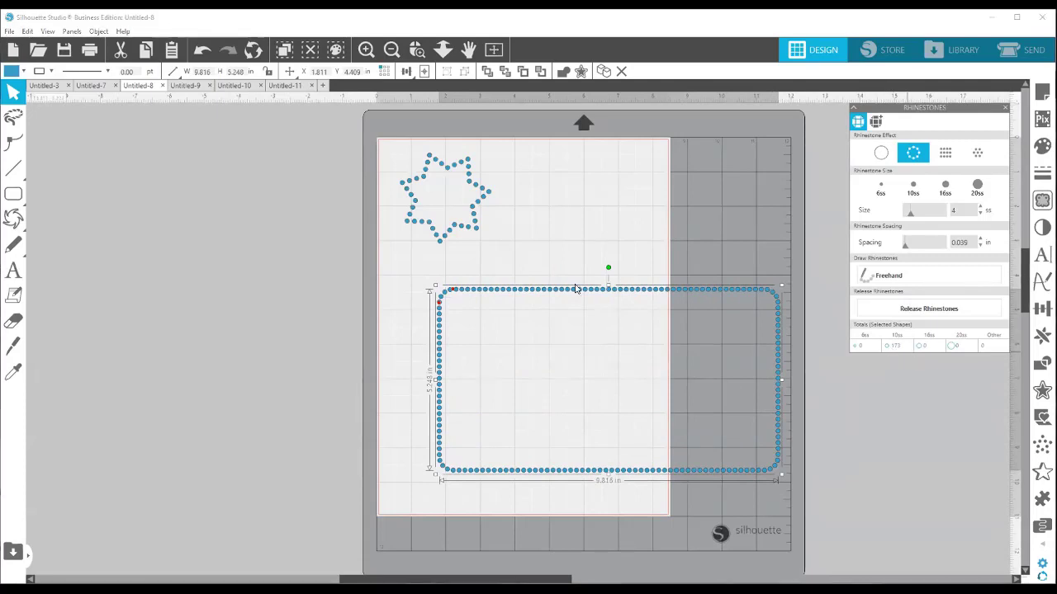
left_click_drag(565, 291, 160, 139)
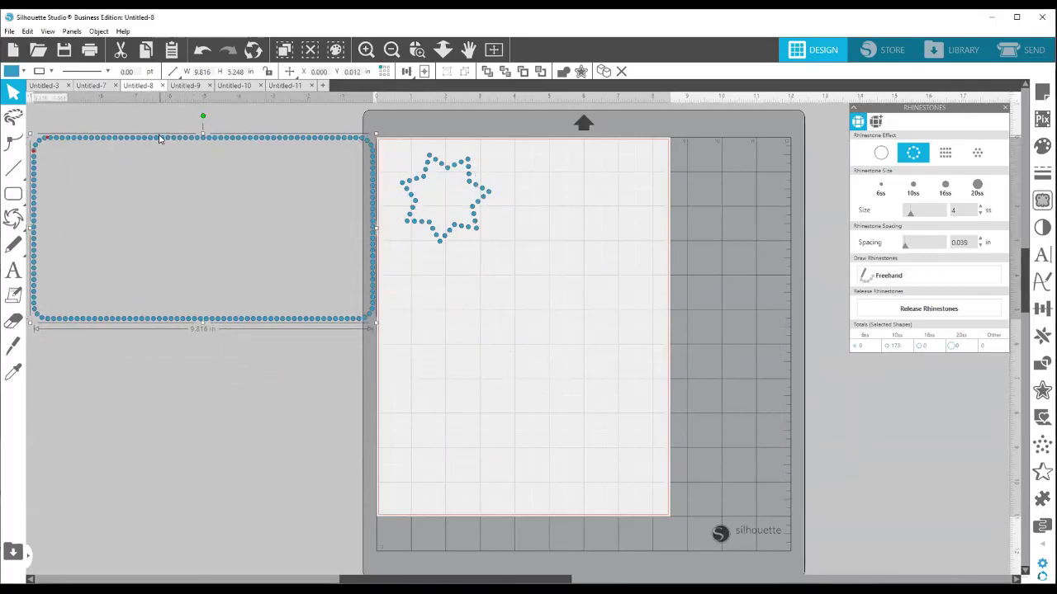
- Browse all files in the library and add the design with three sizes of rhinestone number 1 to the page
left_click(962, 49)
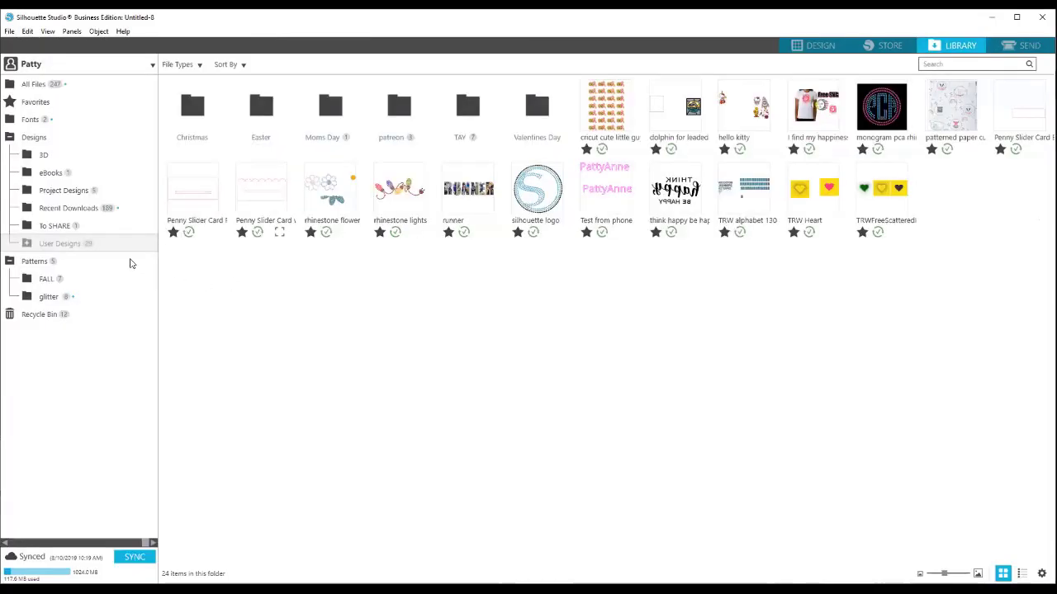
left_click(31, 141)
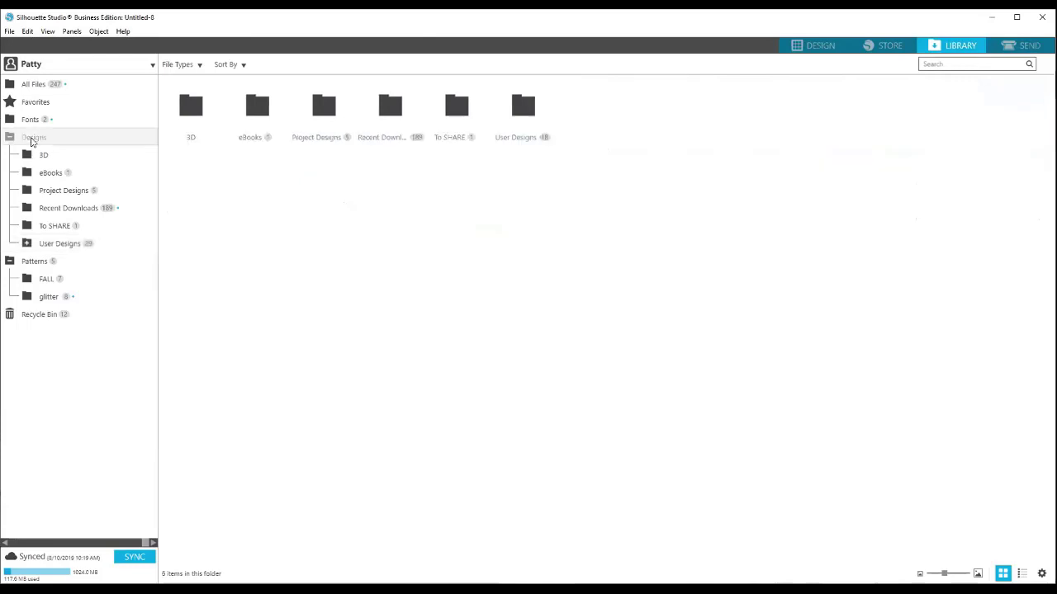
left_click(38, 86)
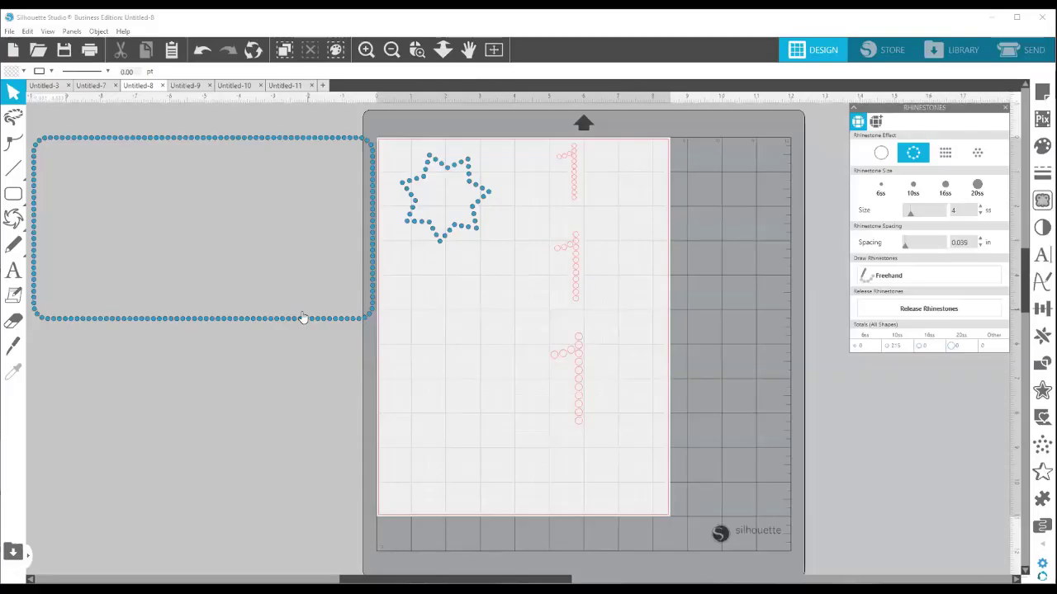
- Delete the rhinestone rectangle and the rhinestone star, leaving only the imported number design
left_click(302, 318)
key("Delete")
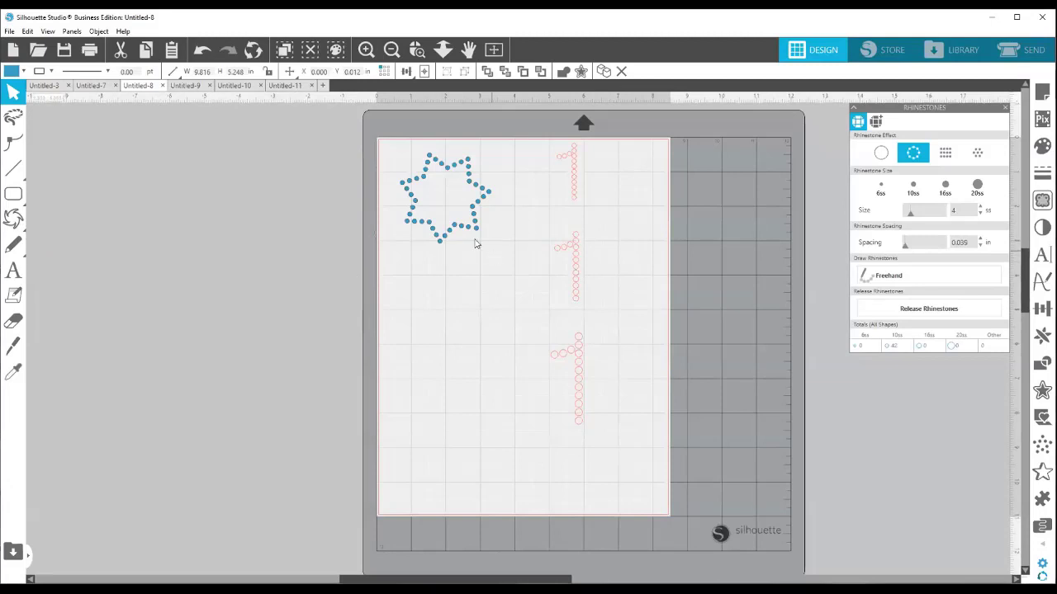
left_click(431, 162)
key("Delete")
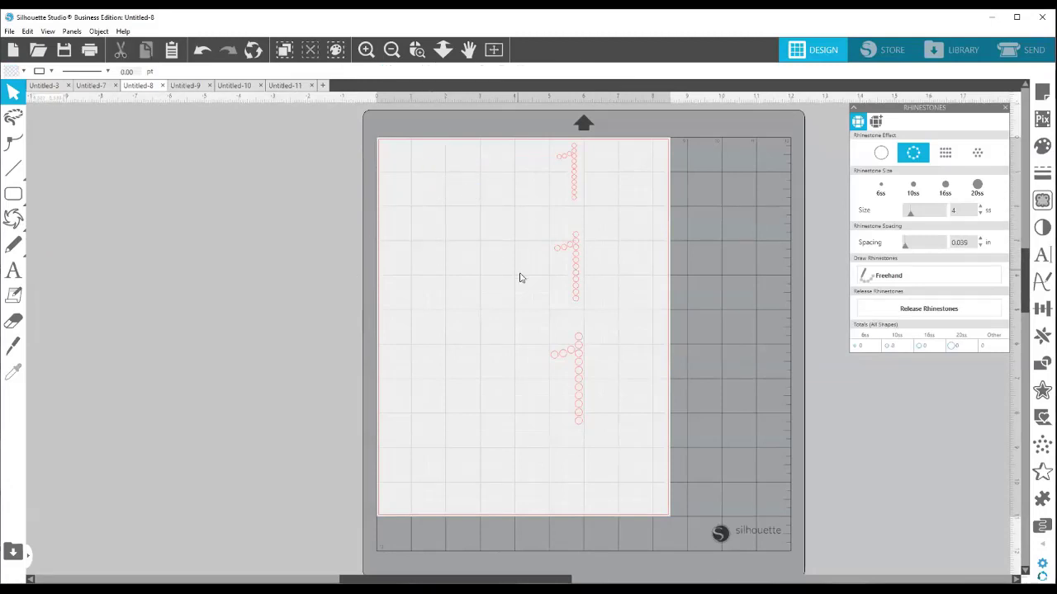
- Move the imported number design toward the page's centre, ungroup it and delete the two smaller number 1s
left_click_drag(578, 358, 511, 378)
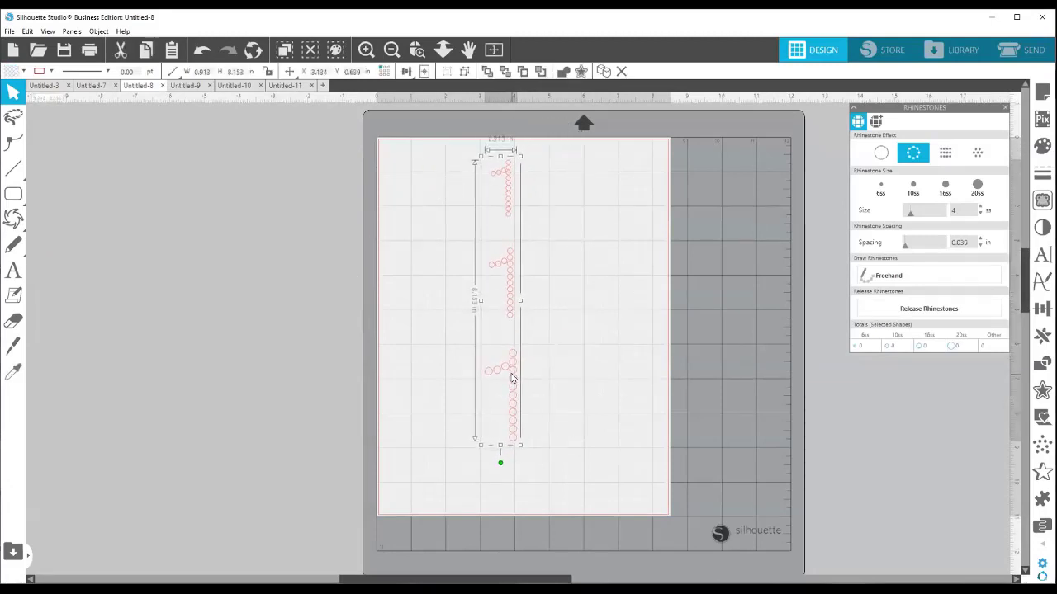
right_click(515, 376)
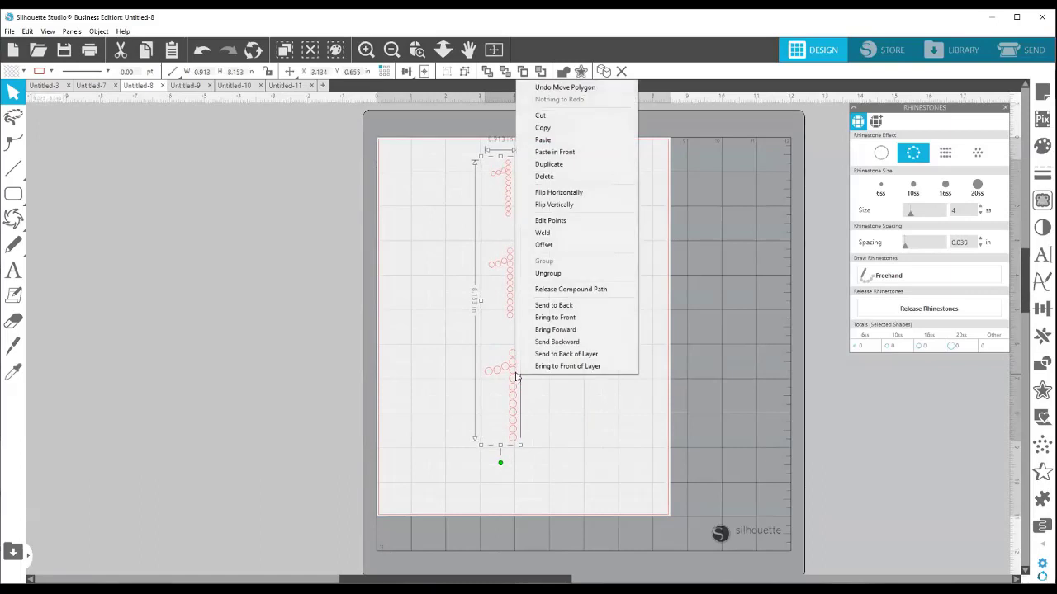
left_click(548, 274)
left_click_drag(566, 323, 459, 154)
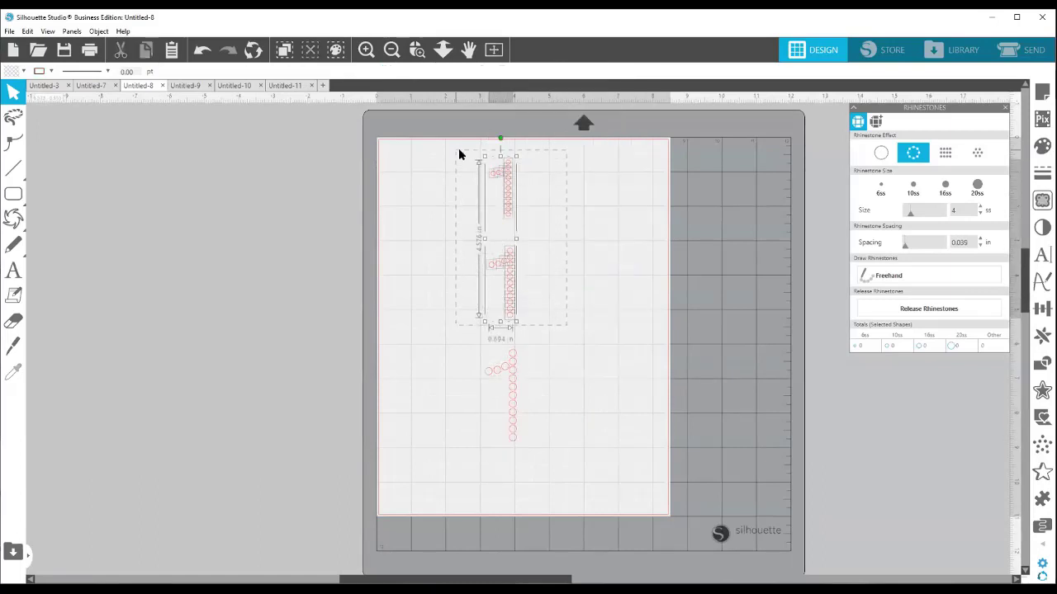
key("Delete")
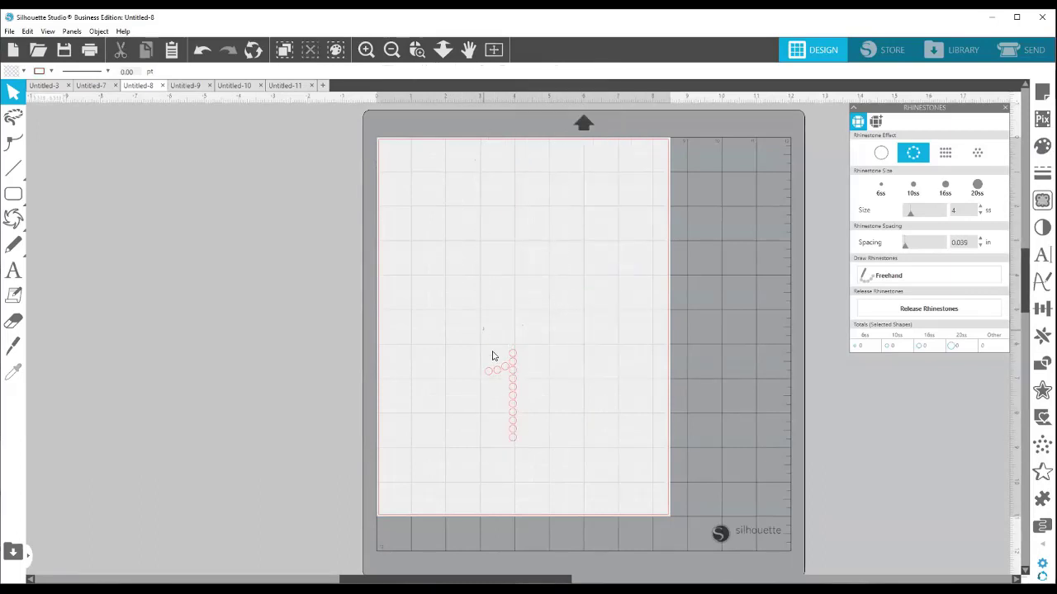
- Group the circles of the remaining number 1 and move it near the page's upper-left corner, at about X 2.06, Y 0.79 in
left_click(492, 356)
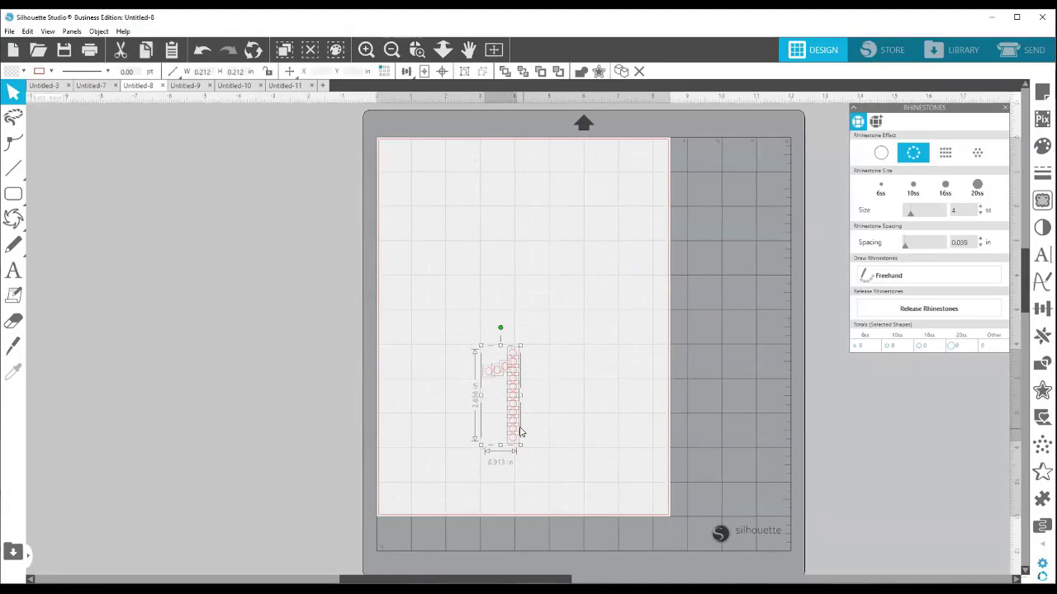
left_click(547, 322)
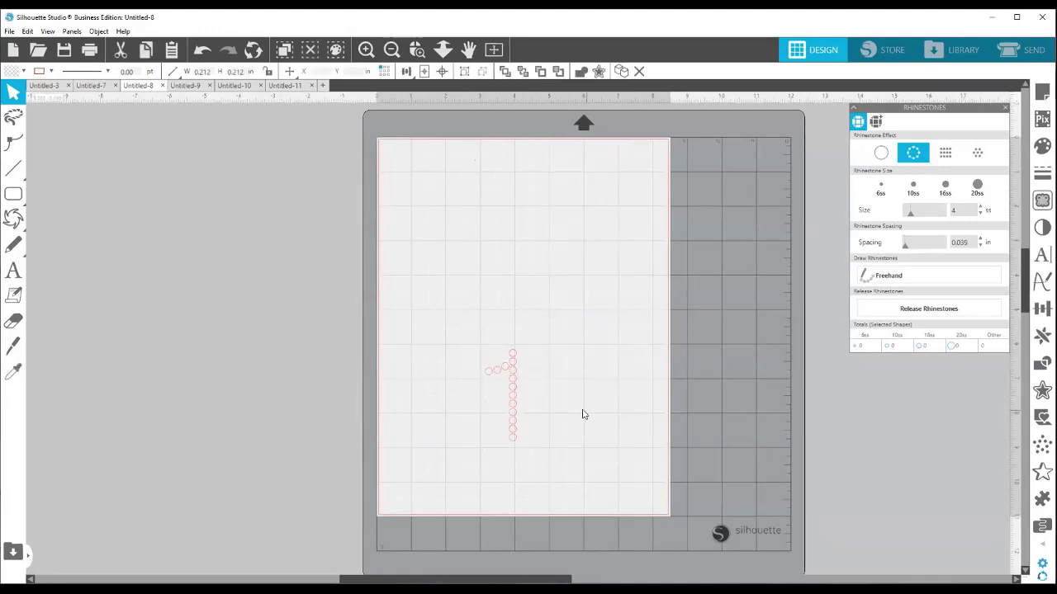
left_click(512, 427)
left_click_drag(512, 425, 475, 239)
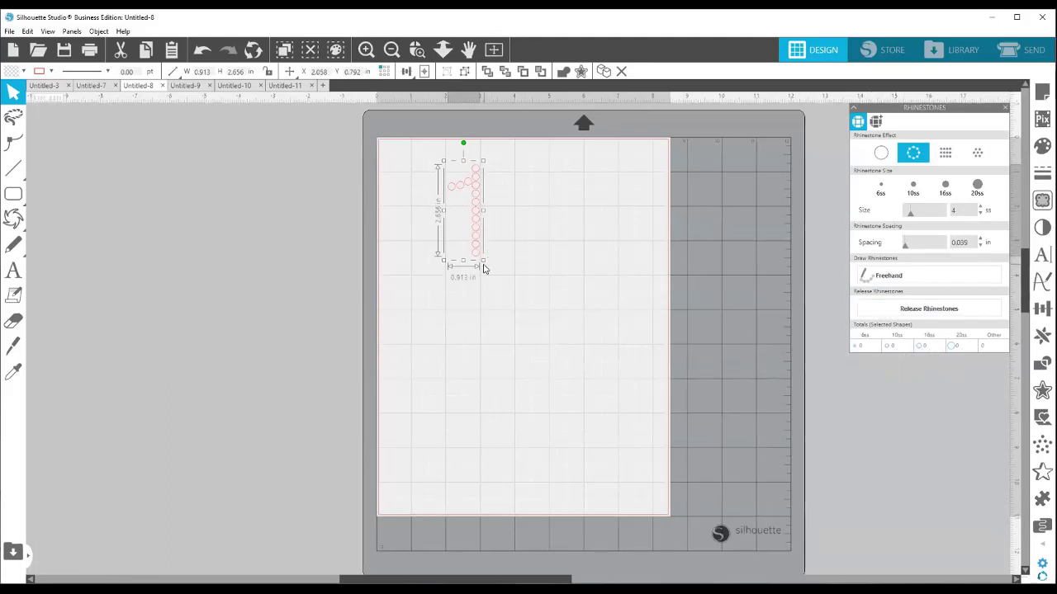
- Scale the number 1 up to about 3.32 × 9.65 in, then down to about 0.77 × 2.24 in and nudge it up and left
left_click_drag(481, 260, 590, 500)
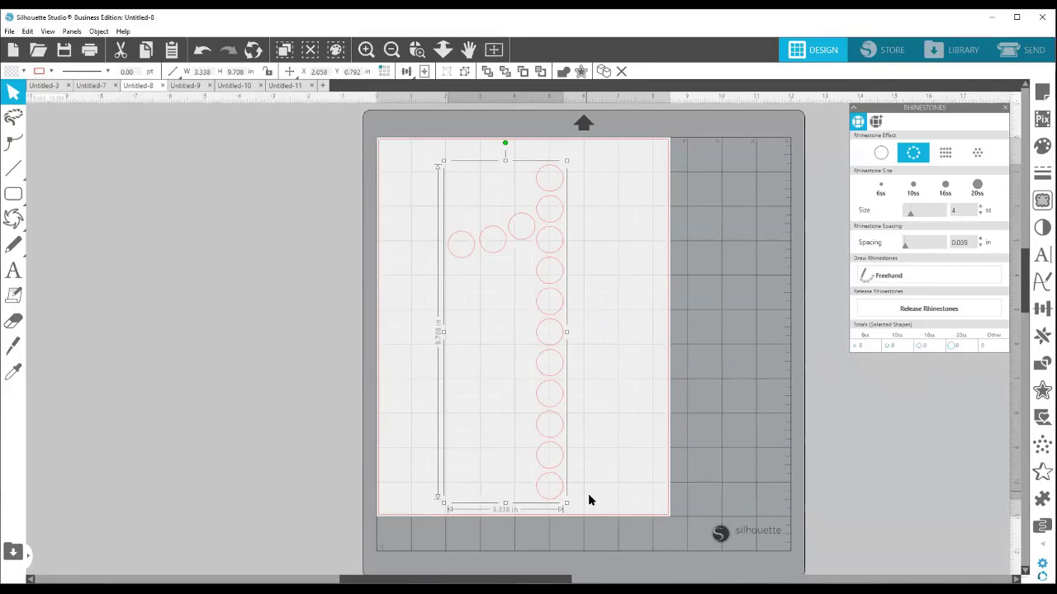
left_click_drag(588, 495, 587, 493)
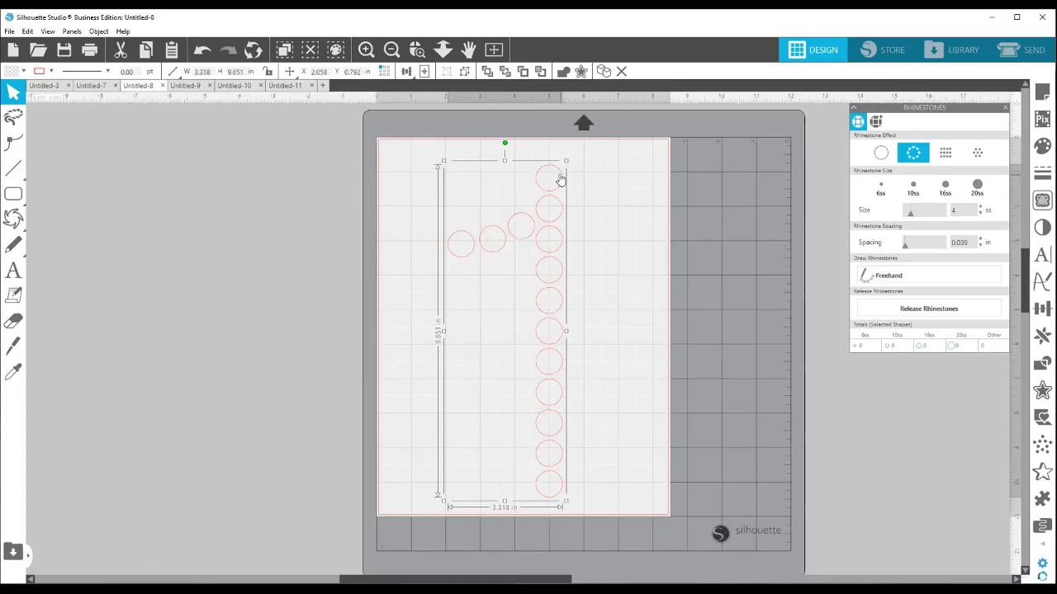
left_click_drag(565, 502, 484, 264)
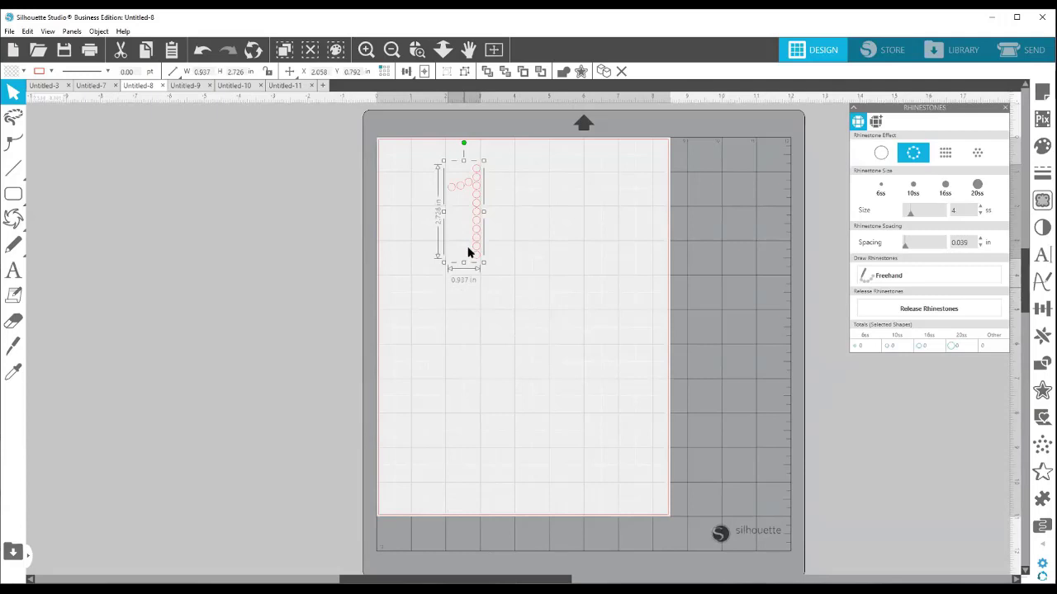
left_click_drag(485, 265, 470, 248)
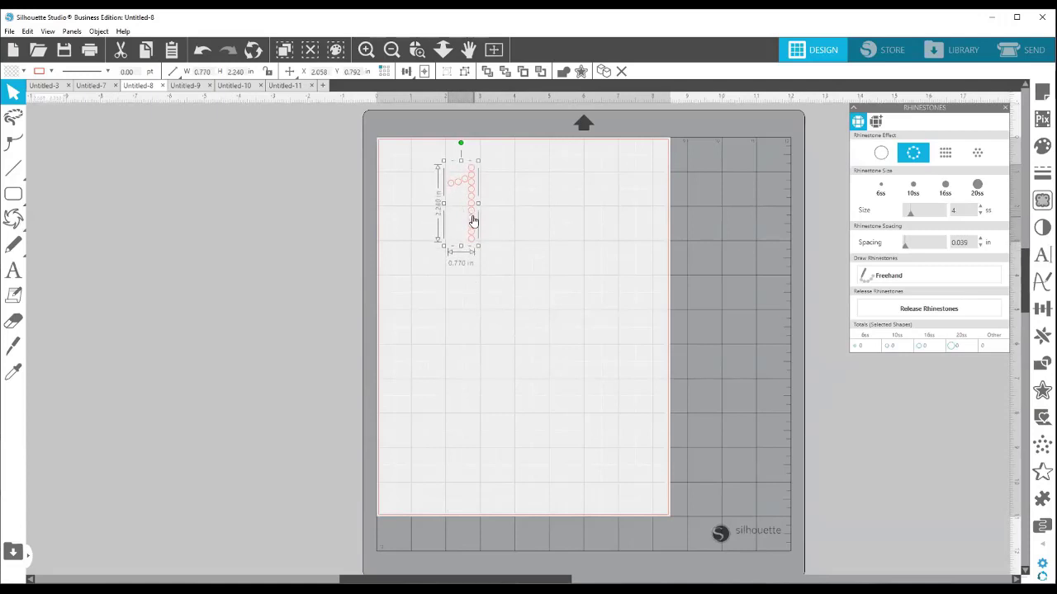
left_click_drag(473, 220, 464, 211)
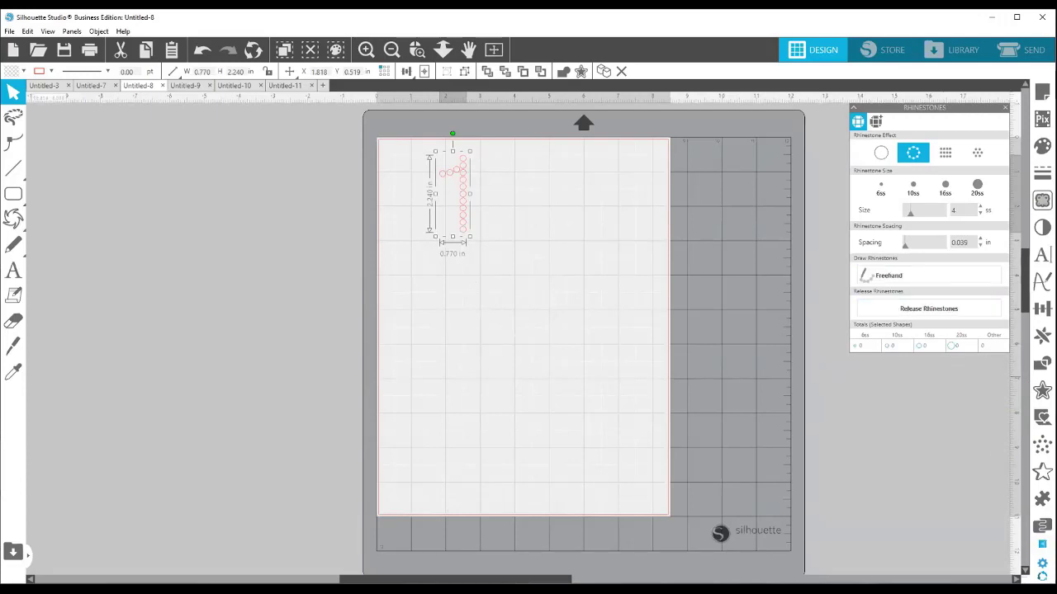
- Place a single blue rhinestone to the right of the number 1 using freehand rhinestone drawing
mouse_move(1042, 525)
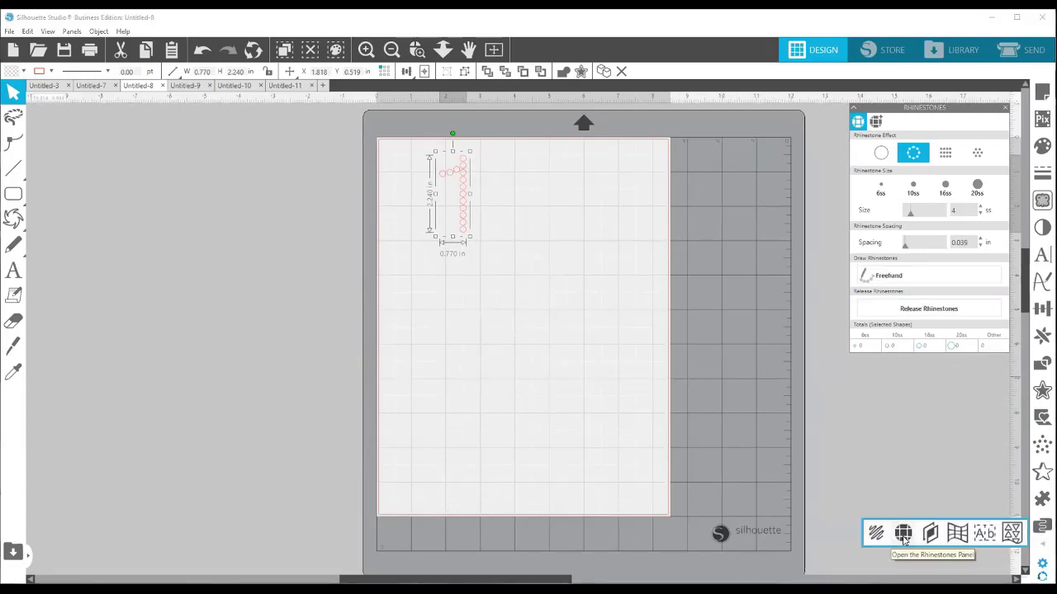
left_click(903, 534)
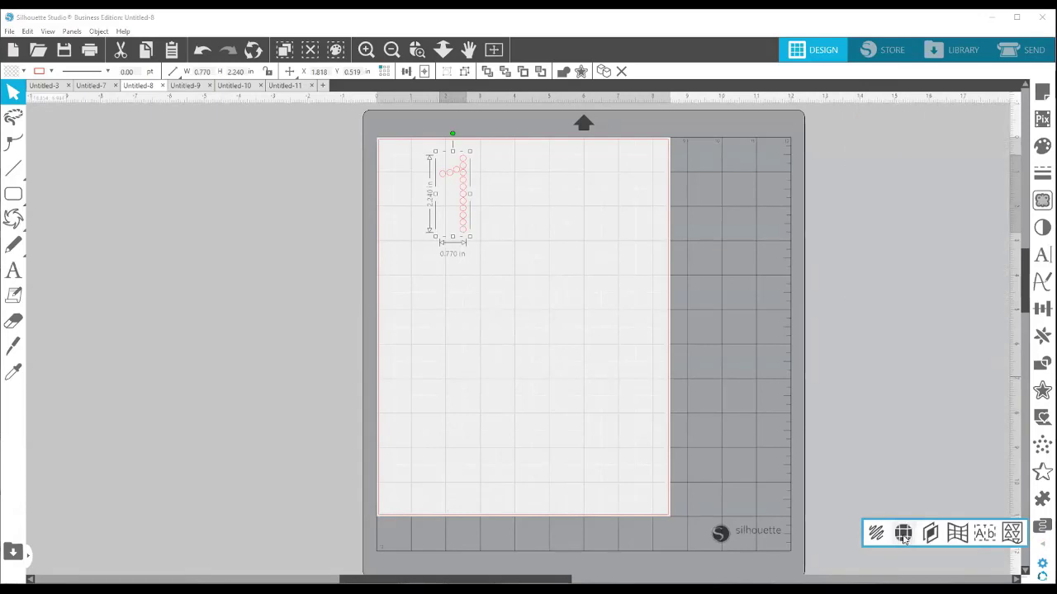
left_click(887, 277)
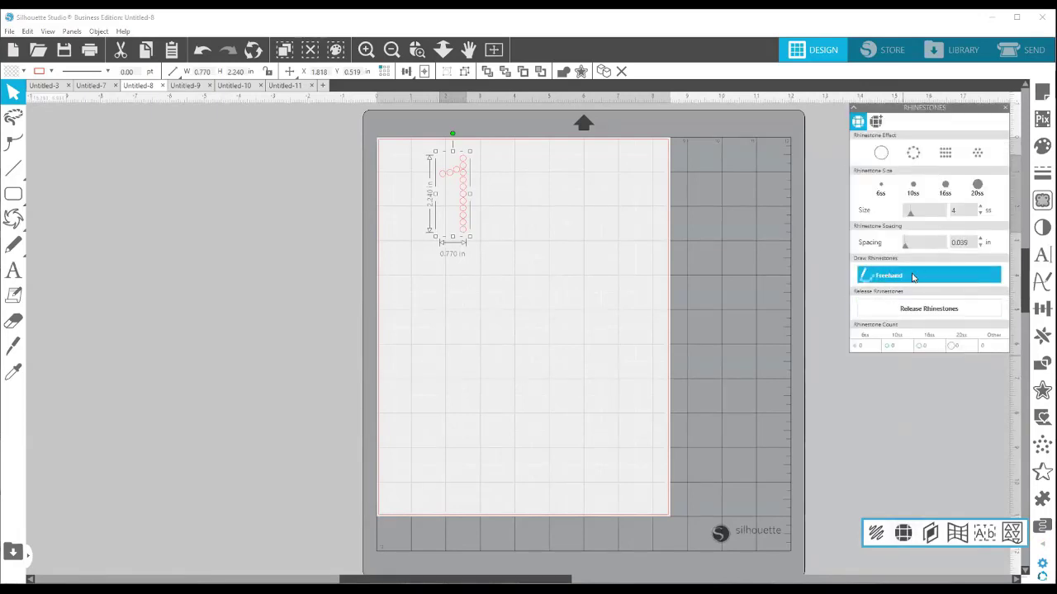
left_click(912, 278)
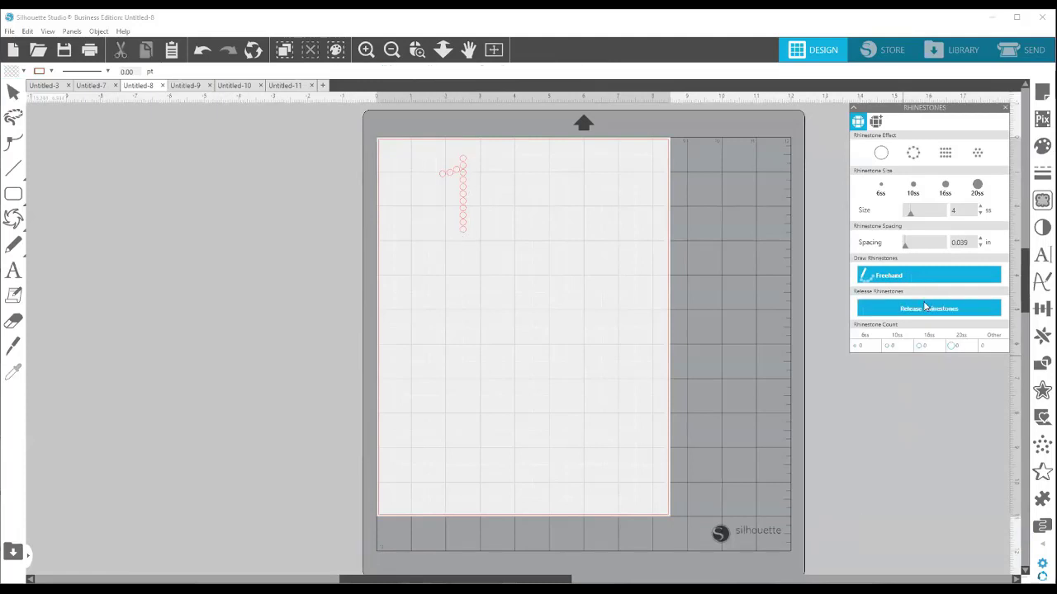
left_click(561, 233)
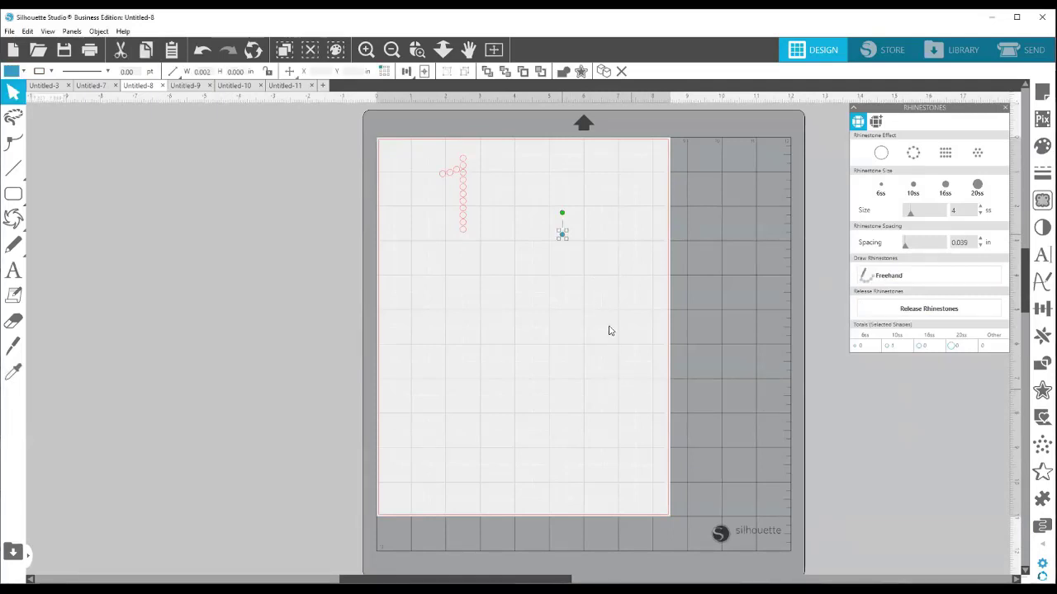
- Place a second freehand rhinestone beside the lowest circle of the number 1 and shift it to overlap that circle
left_click(416, 50)
left_click_drag(426, 181, 660, 285)
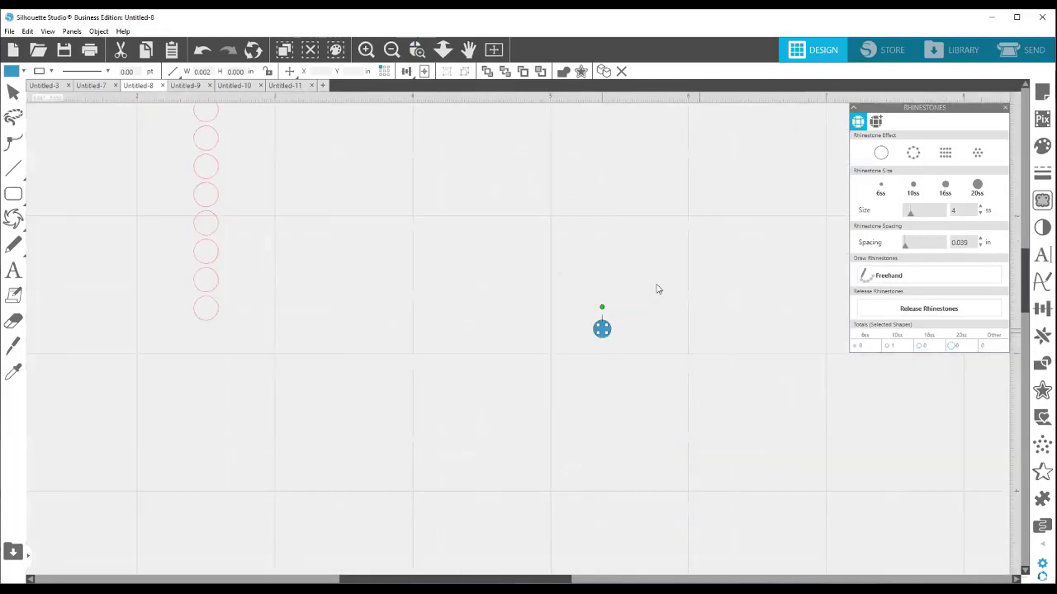
left_click(606, 345)
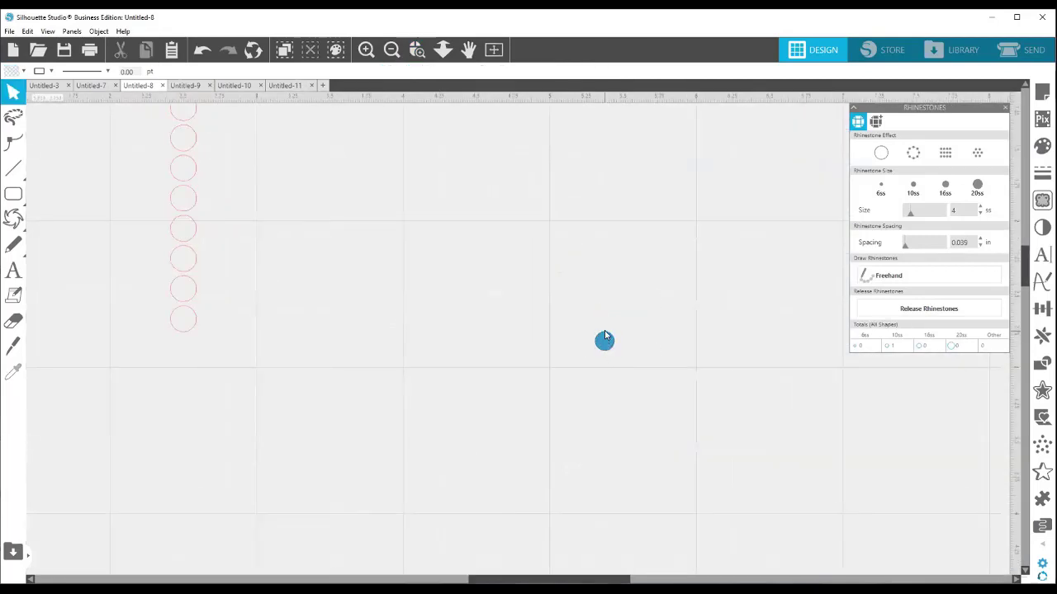
left_click(900, 284)
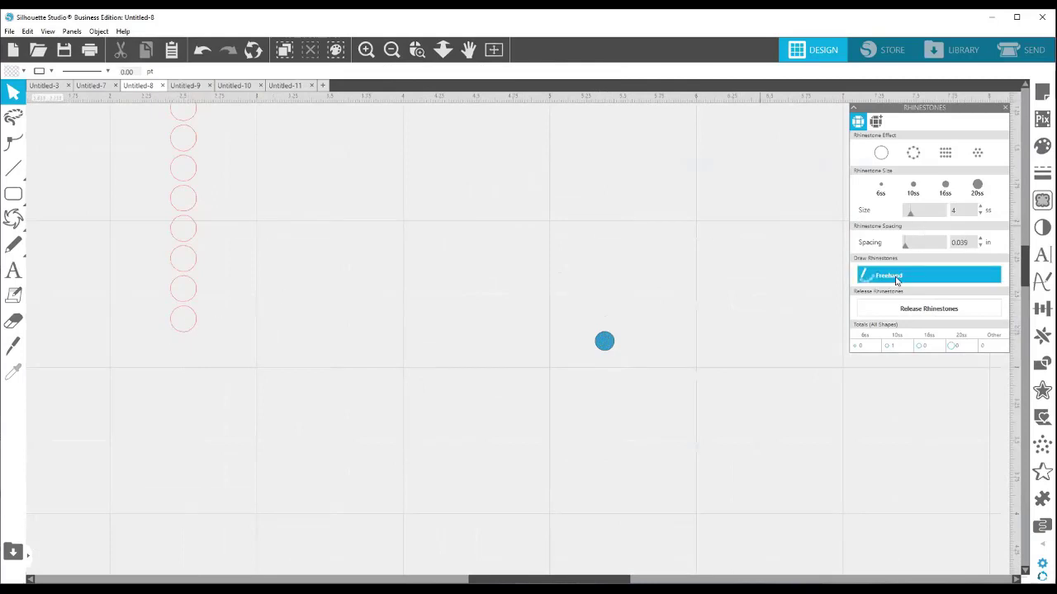
left_click(203, 315)
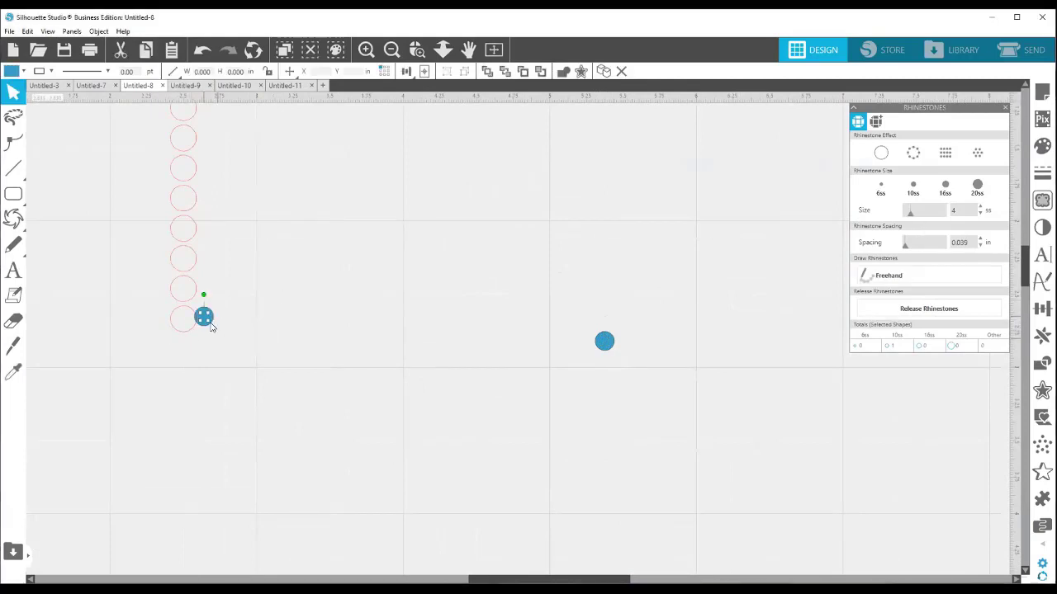
mouse_move(207, 319)
left_mouse_down()
mouse_move(189, 322)
mouse_move(203, 330)
mouse_move(179, 328)
mouse_move(192, 325)
left_mouse_up()
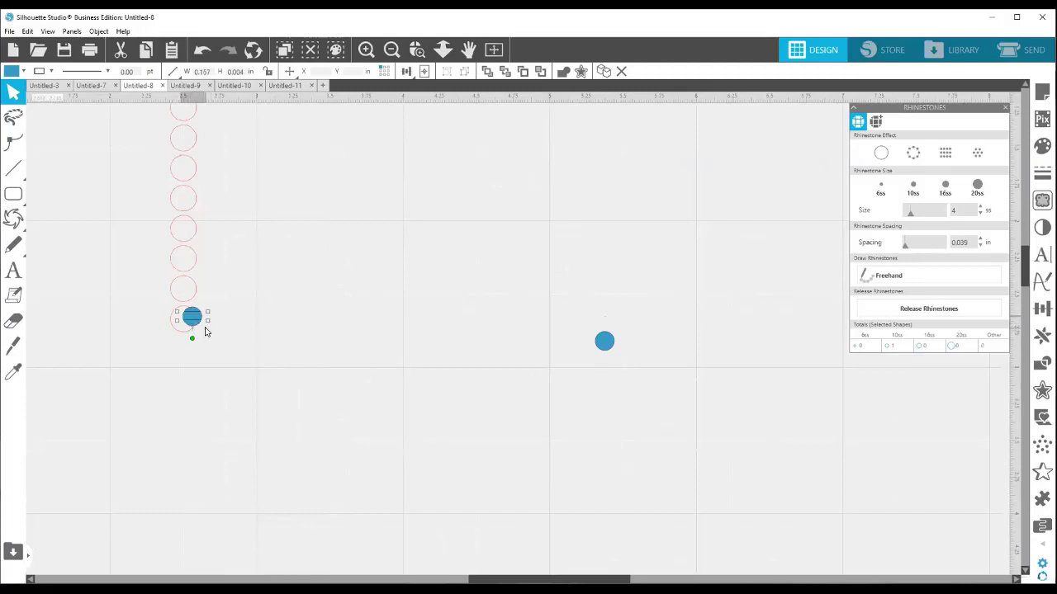
left_click(199, 327)
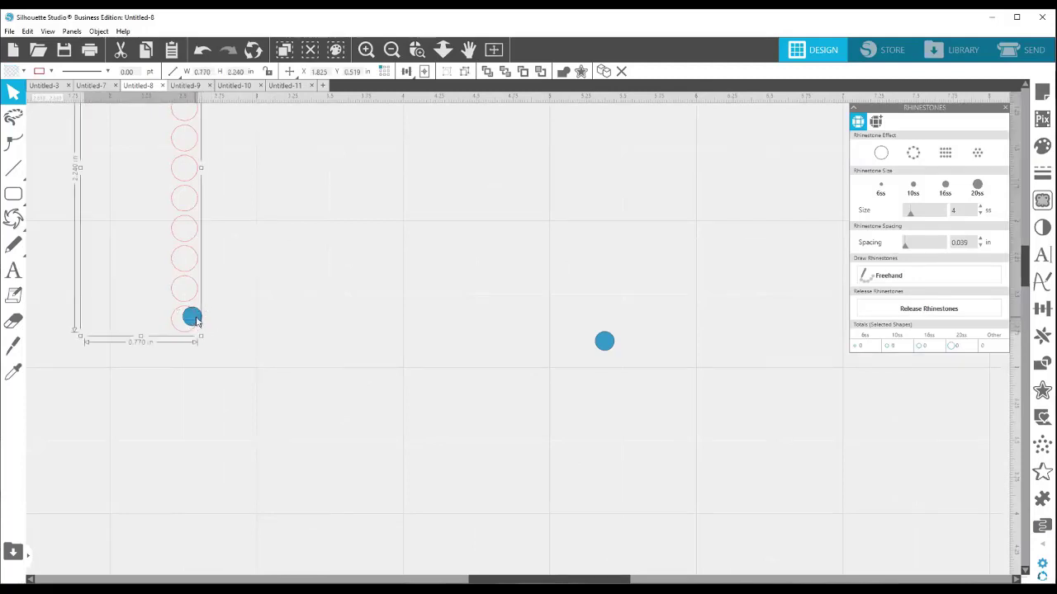
- Scale the number 1 up to about 1.19 × 3.46 in and move it so one circle surrounds the overlapping rhinestone
left_click_drag(180, 336, 190, 333)
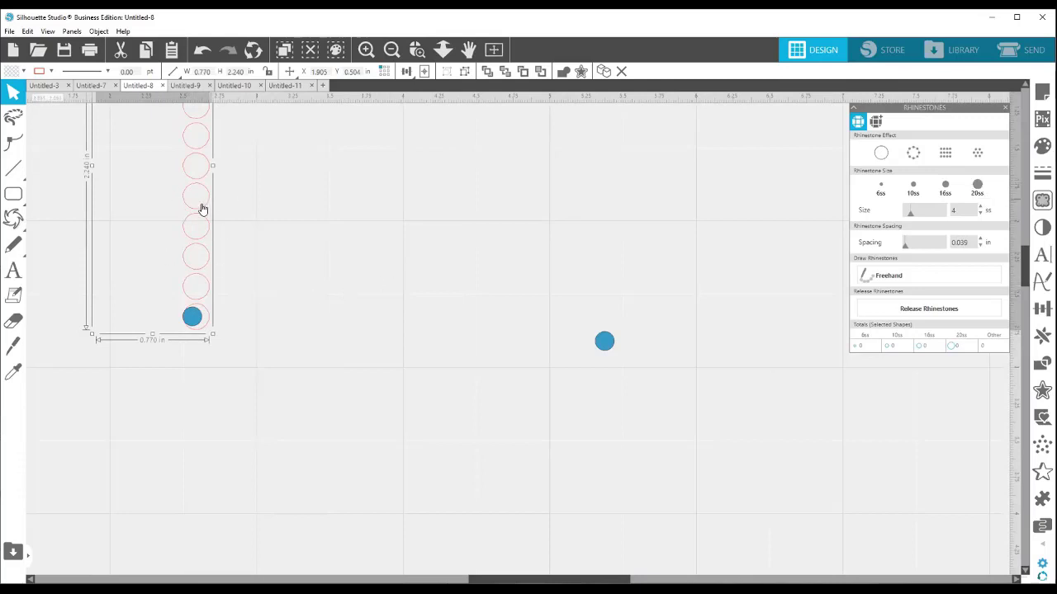
left_click_drag(213, 331, 417, 463)
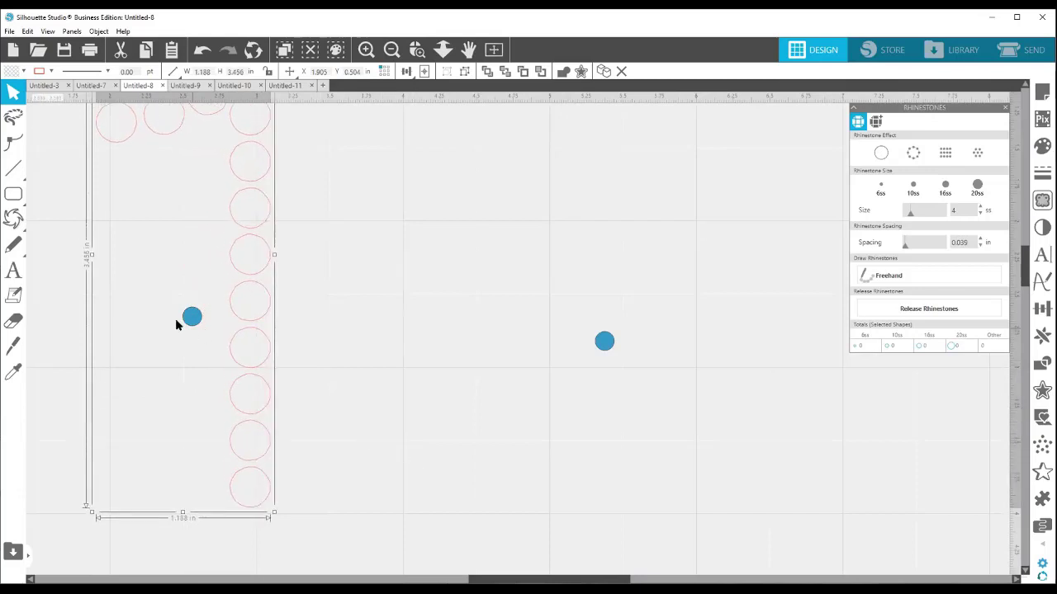
left_click_drag(264, 310, 211, 326)
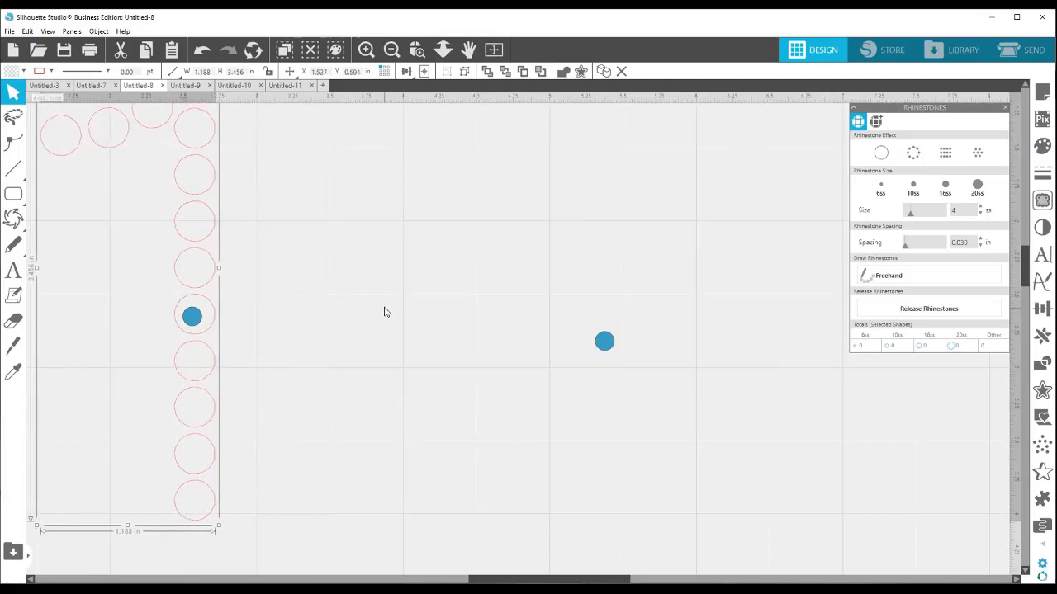
scroll(629, 275, "up", 2)
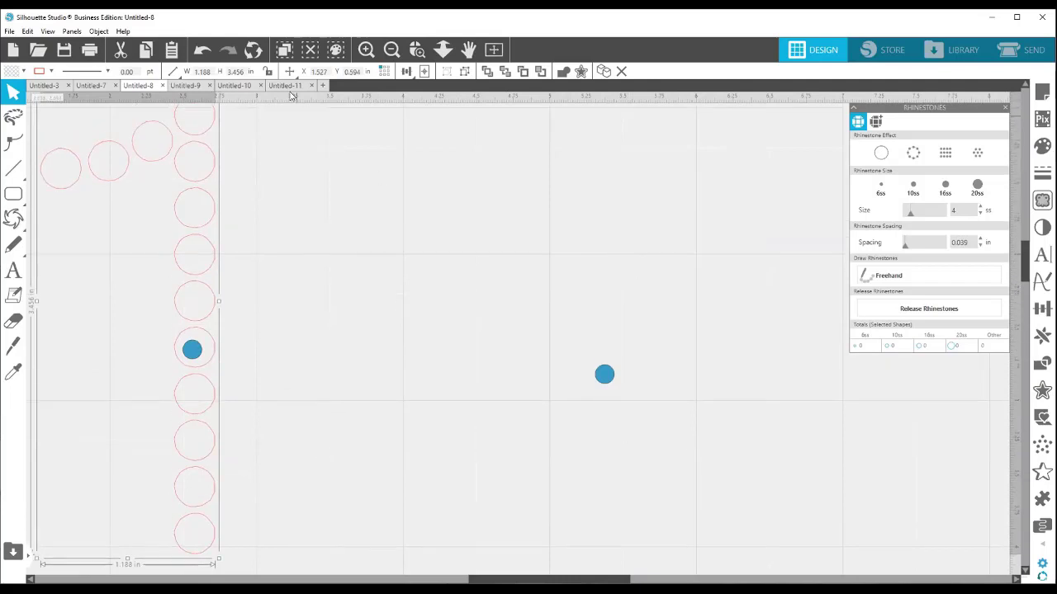
left_click(191, 87)
left_click(234, 86)
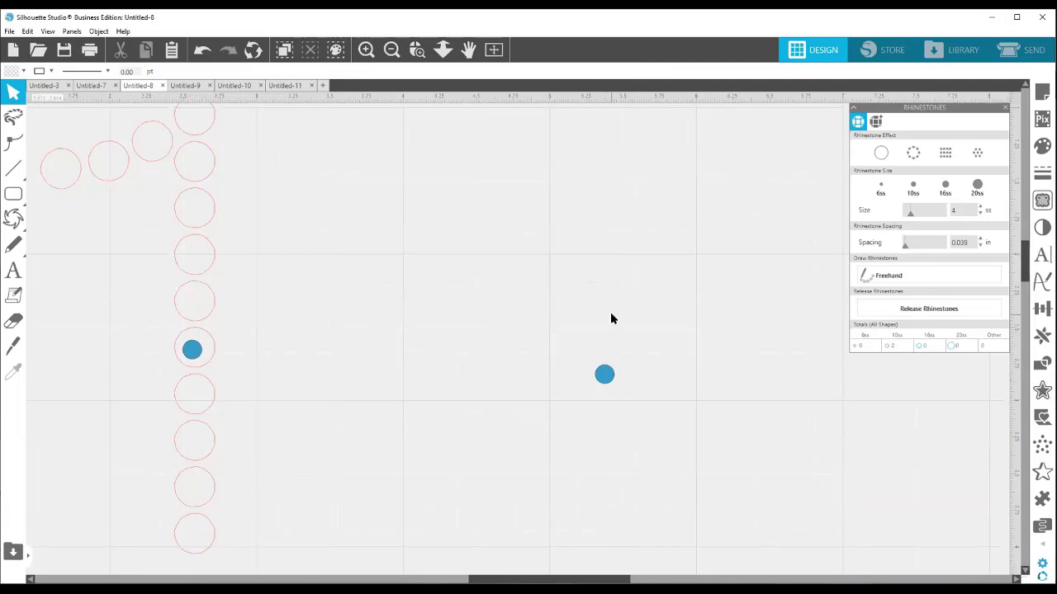
- Draw a rounded rectangle about 0.70 × 0.45 in to the right of the number 1, at about X 3.63, Y 1.62 in
left_click(13, 193)
left_click_drag(338, 198, 443, 264)
left_click(389, 239)
mouse_move(388, 238)
left_mouse_down()
mouse_move(444, 250)
mouse_move(484, 229)
mouse_move(486, 238)
mouse_move(402, 228)
left_mouse_up()
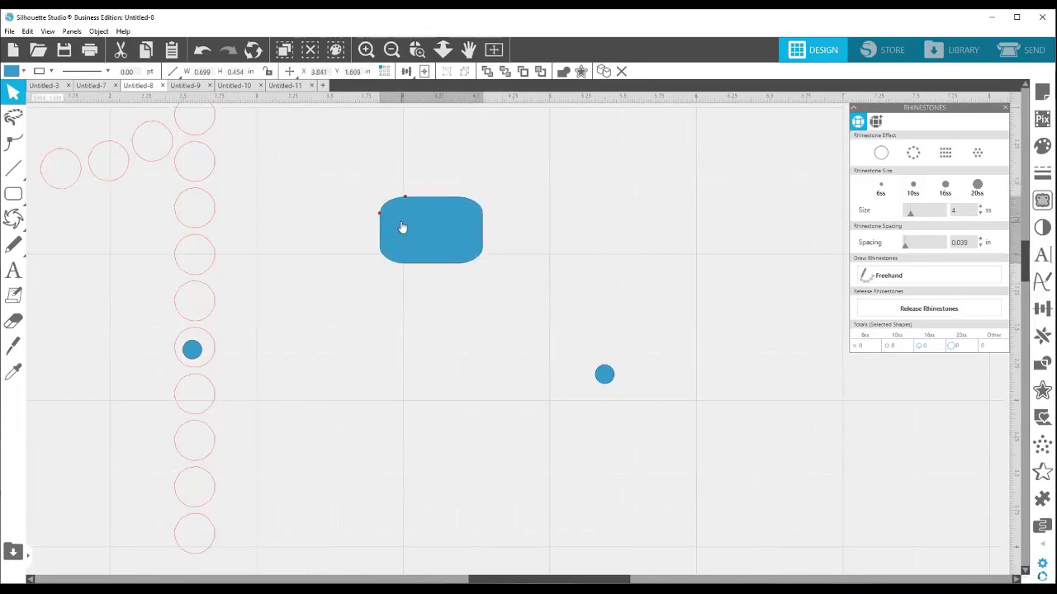
left_click_drag(465, 242, 434, 241)
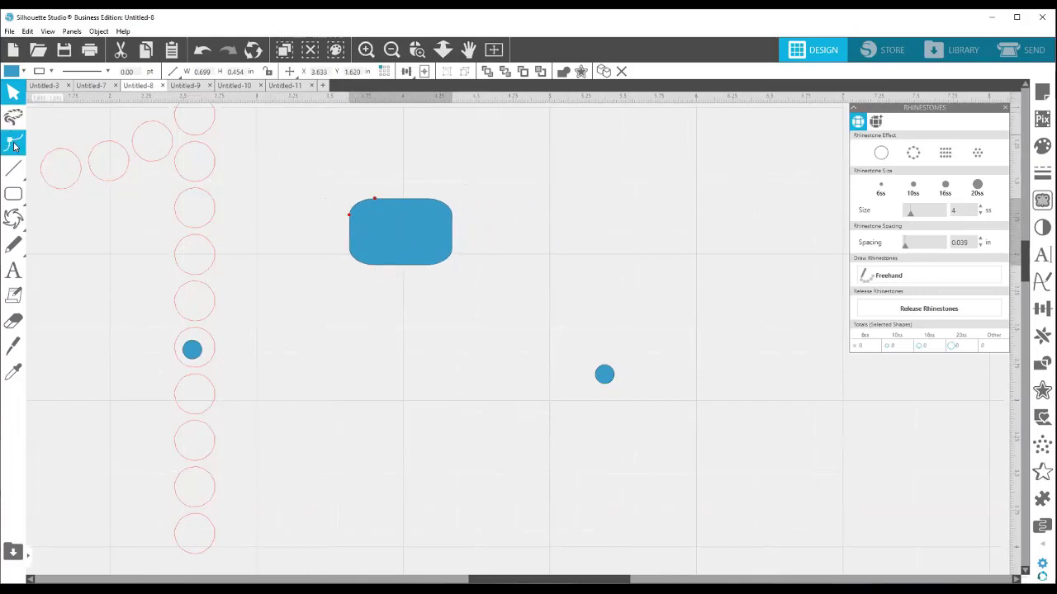
- Examine the tool preferences for the actions after creating a shape, drawing freehand, and using the eraser, knife and zoom
left_click(27, 32)
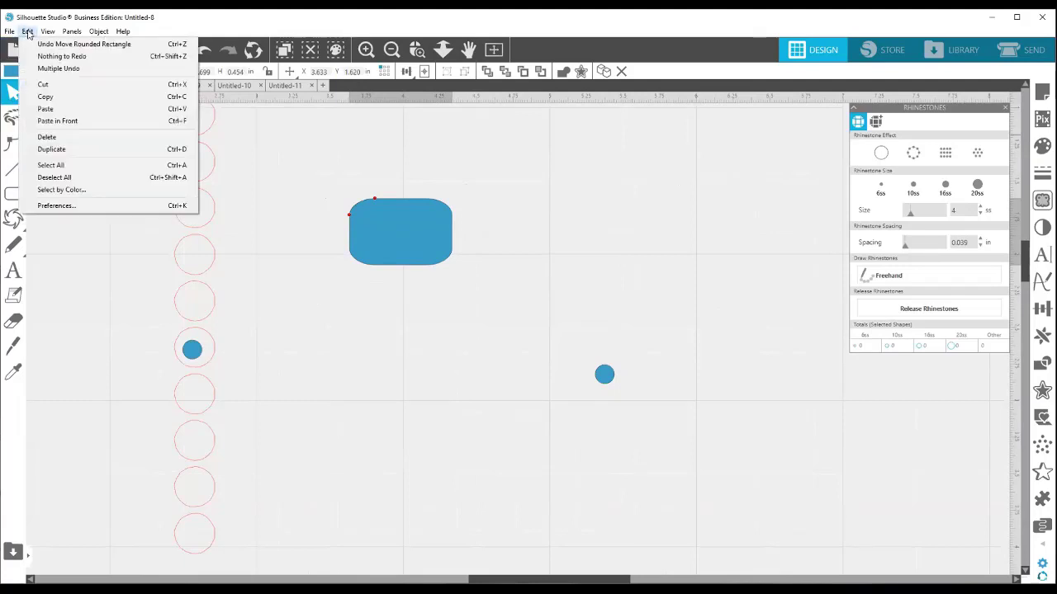
left_click(68, 212)
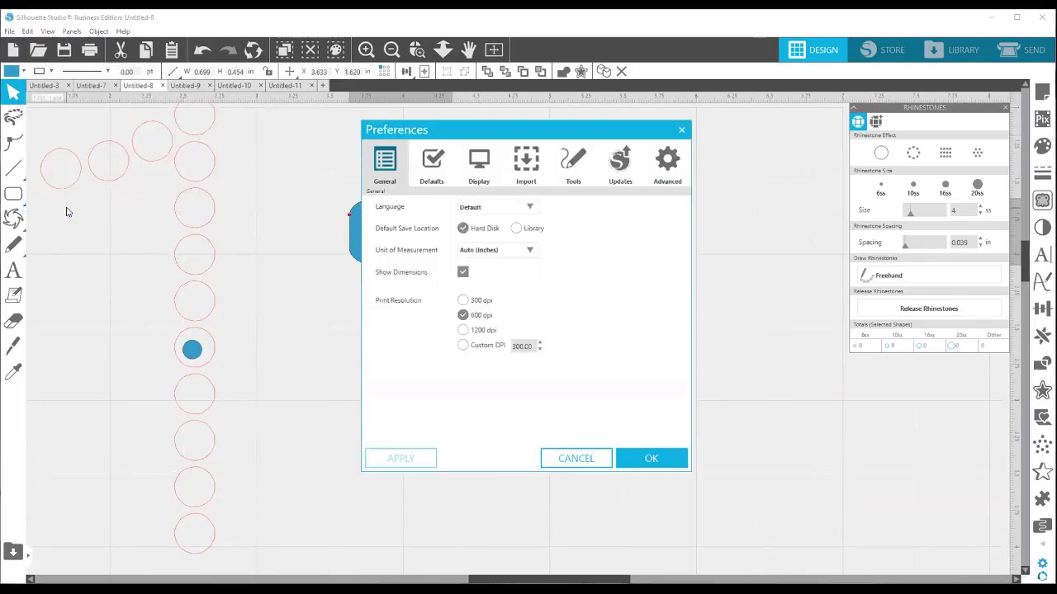
left_click(577, 171)
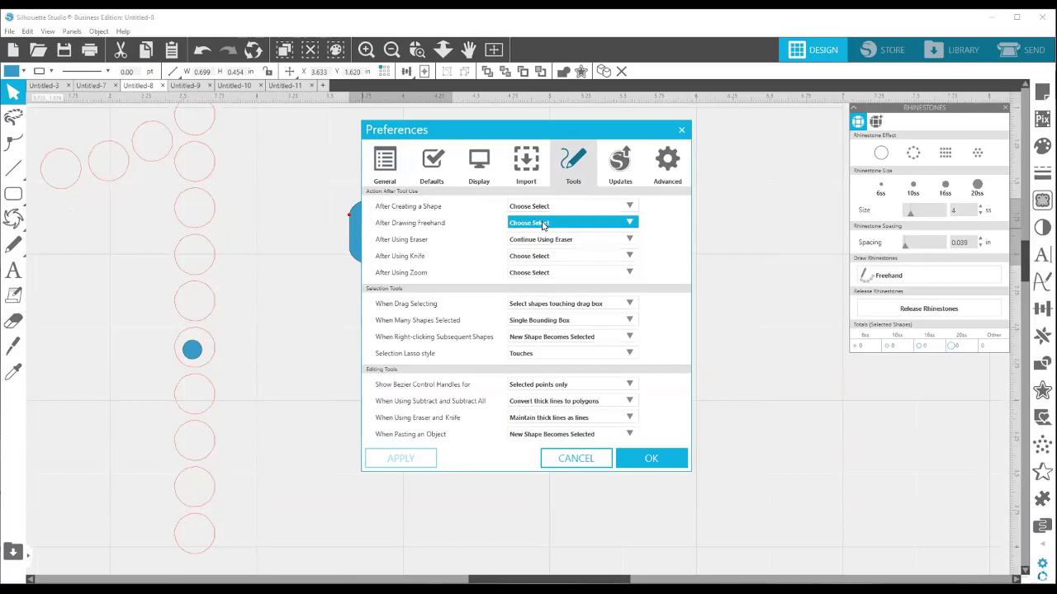
left_click(632, 222)
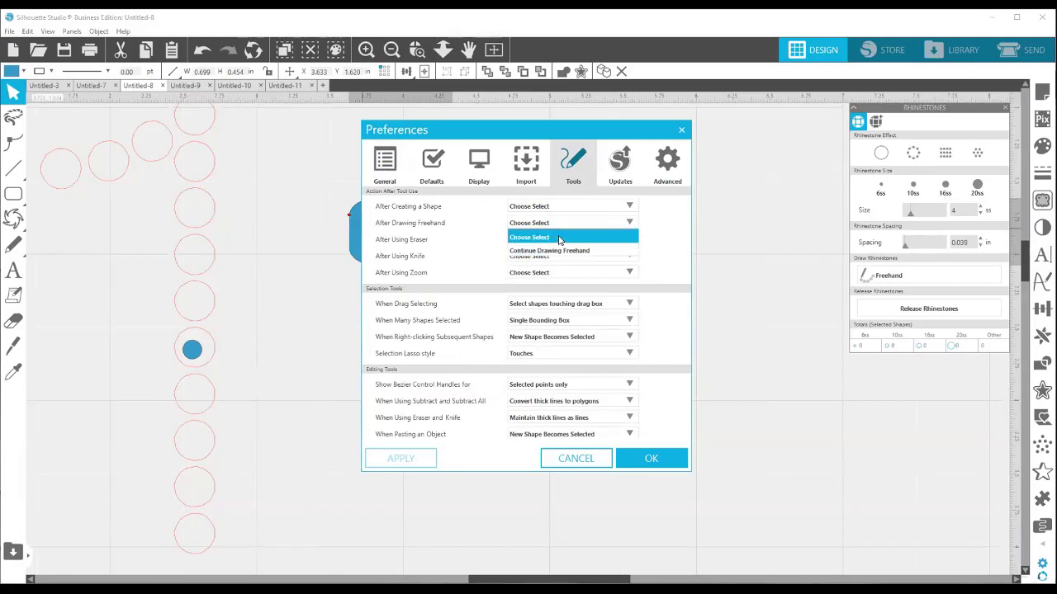
left_click(380, 268)
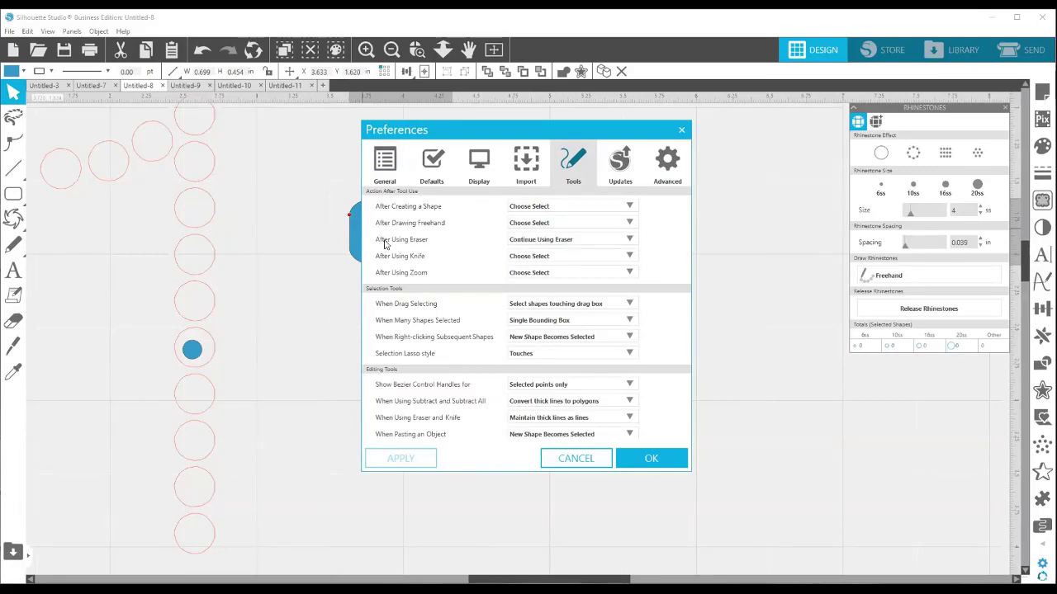
left_click(547, 239)
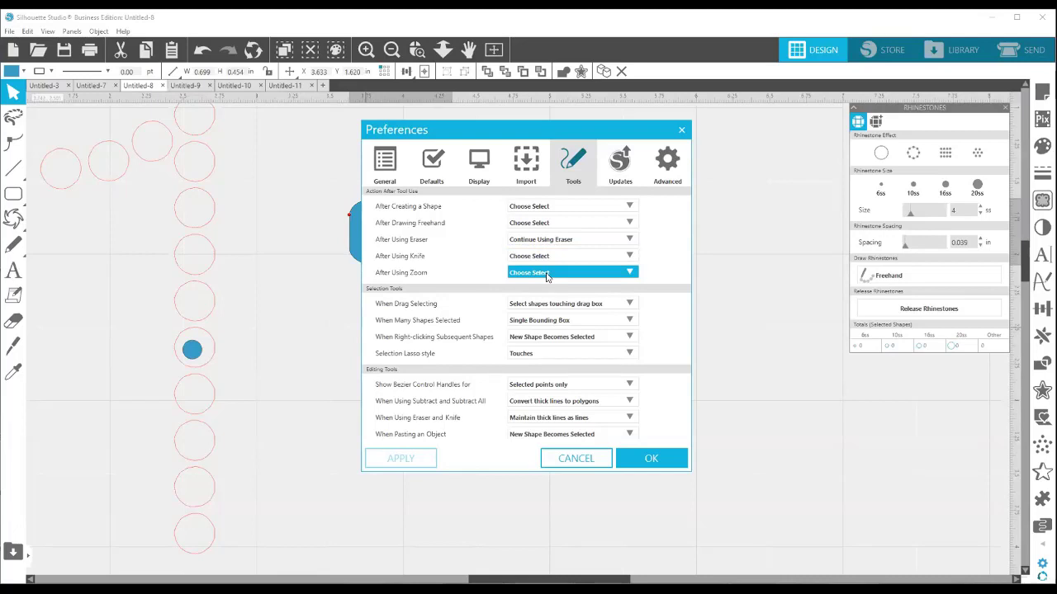
left_click(681, 130)
- Reopen the preferences, review the Tools settings once more and close the dialog
left_click(27, 31)
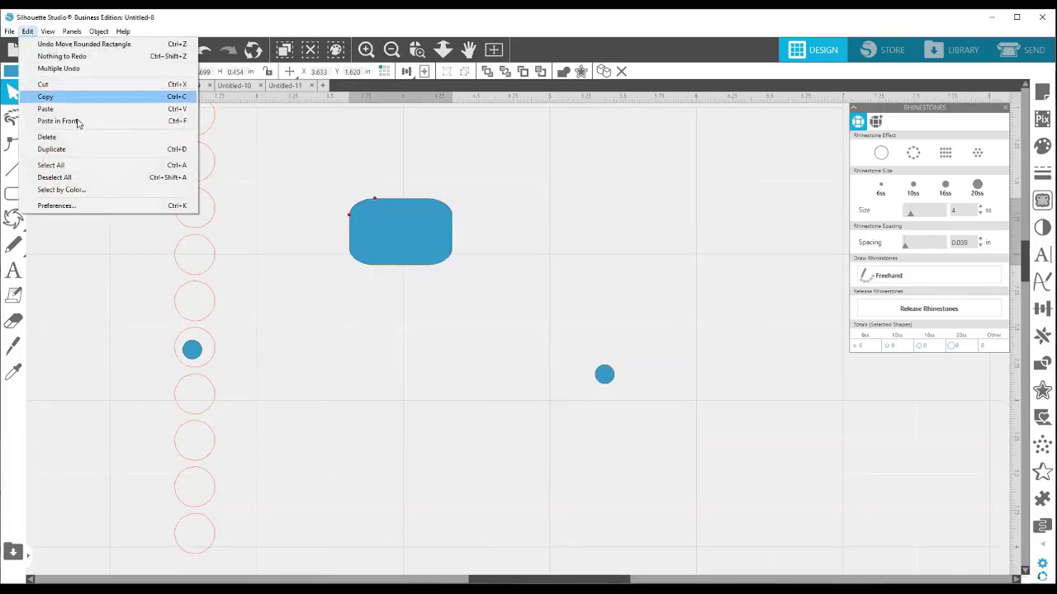
left_click(91, 206)
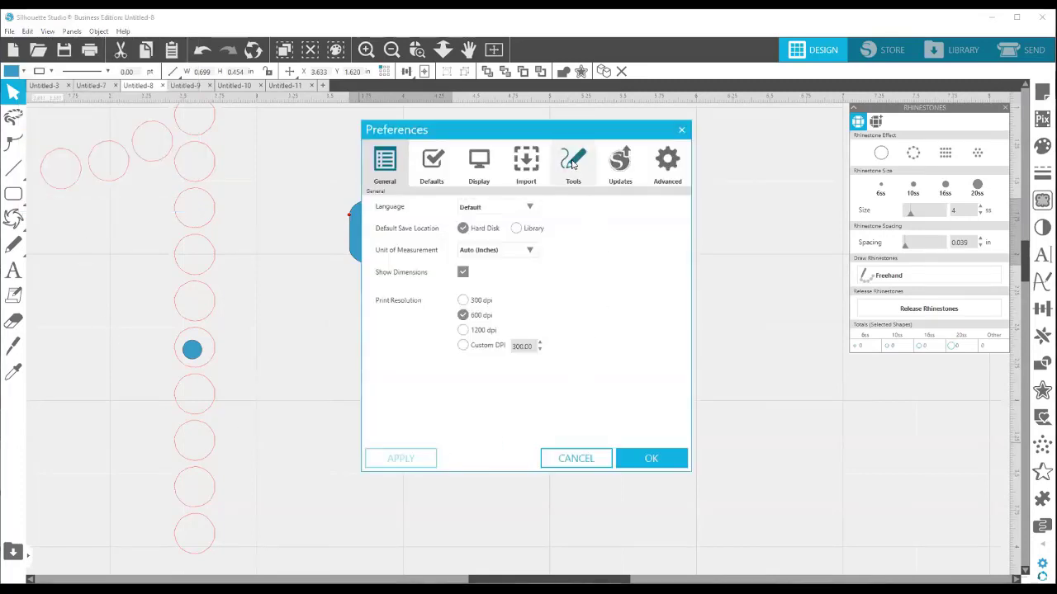
left_click(566, 163)
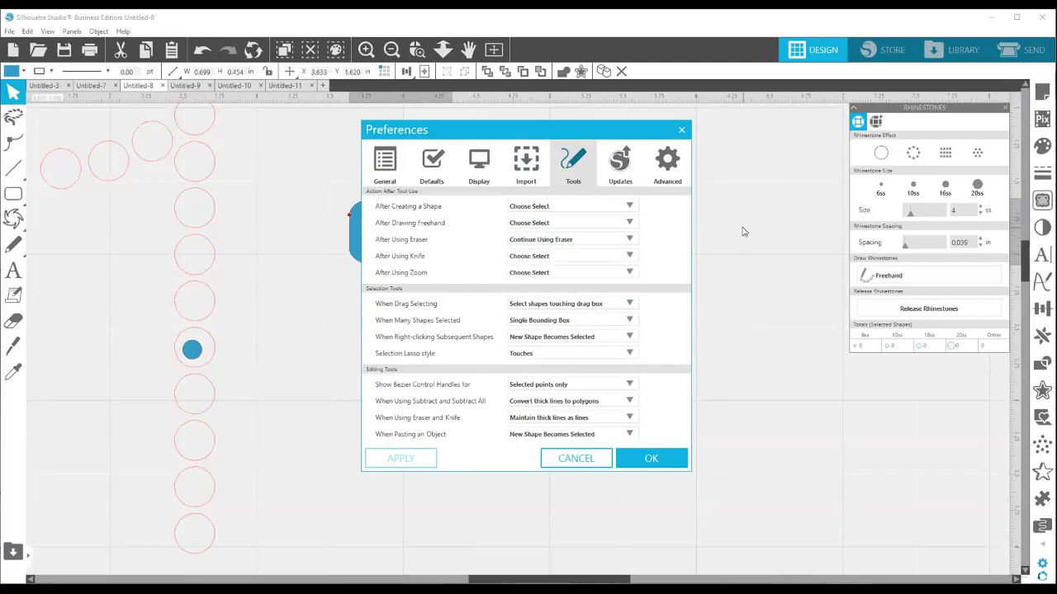
left_click(734, 195)
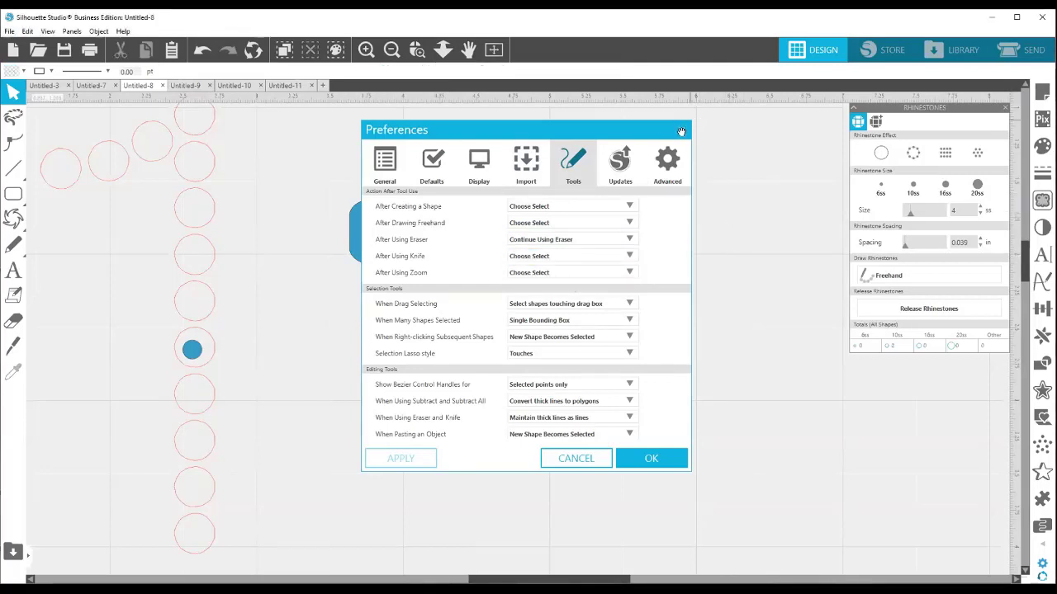
left_click(681, 132)
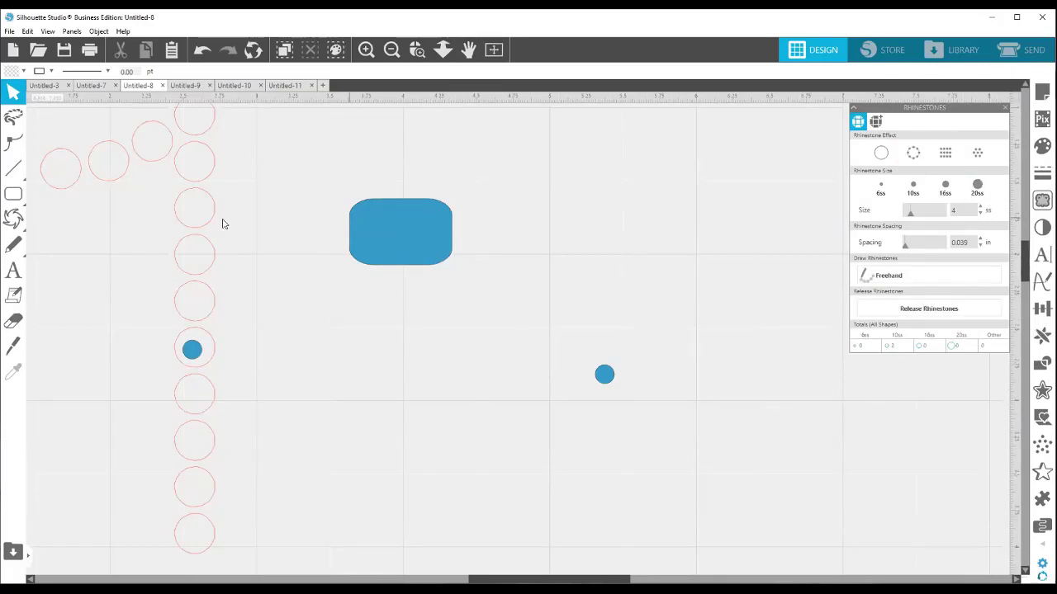
- Add the text "PCA" to the right of the rounded rectangle
left_click(15, 270)
left_click(536, 209)
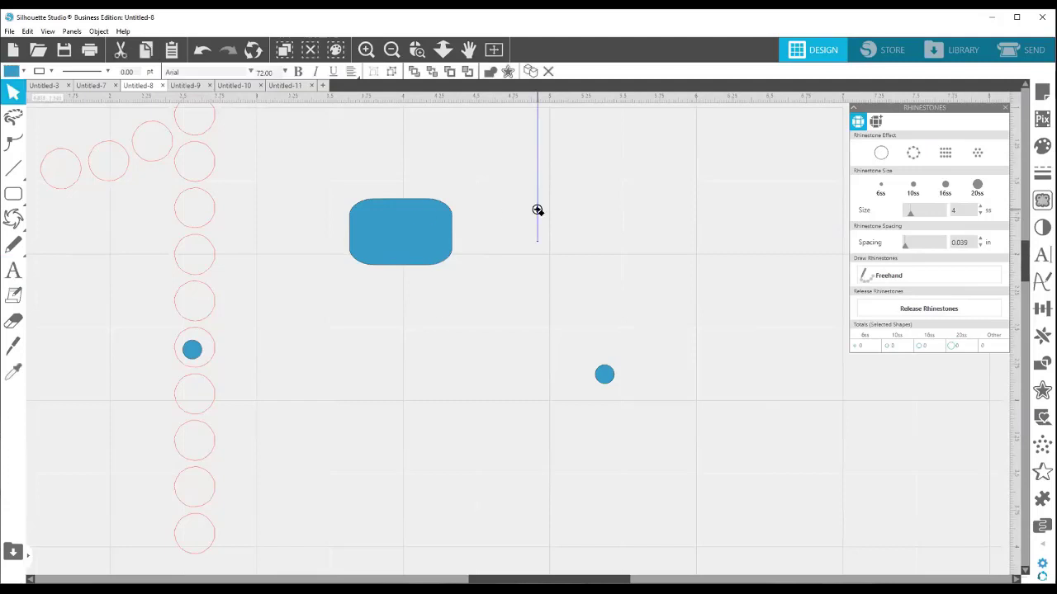
type("PCA")
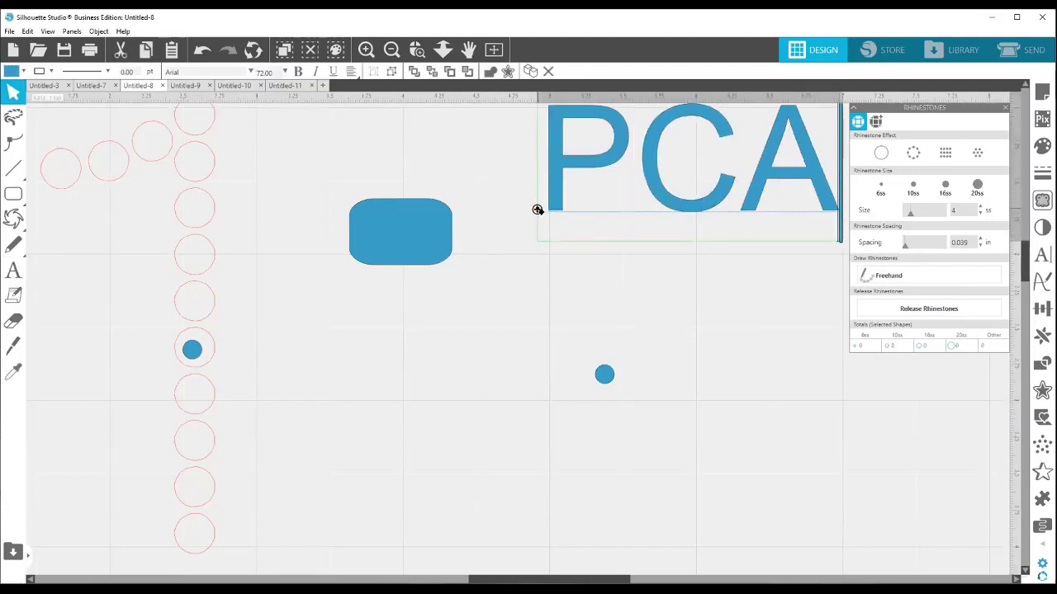
- Delete the number 1, the rounded rectangle and both rhinestones, keeping only the PCA text
left_click_drag(101, 149, 491, 471)
key("Delete")
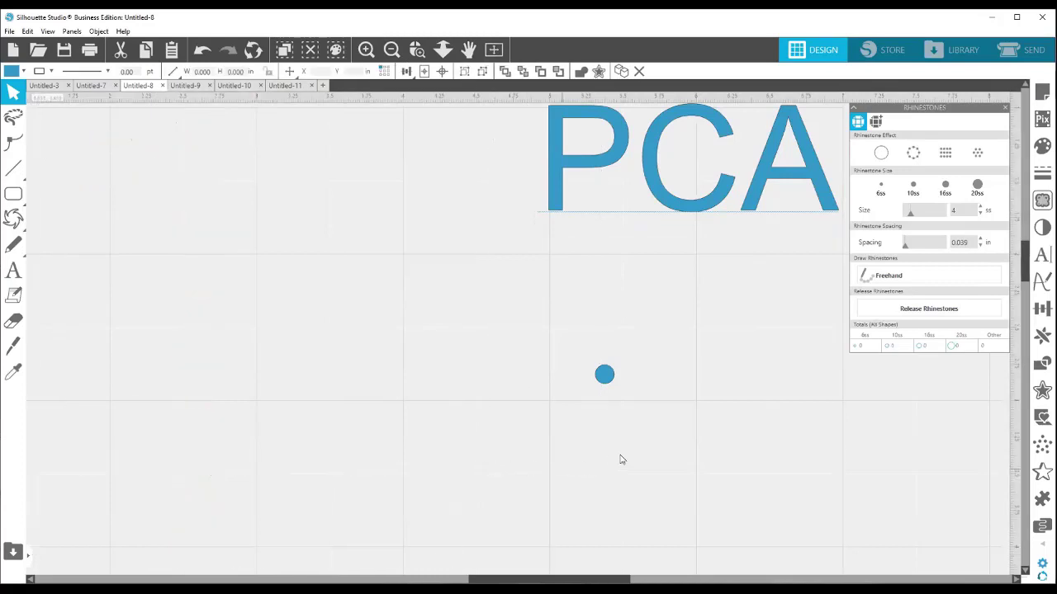
left_click_drag(623, 458, 591, 355)
key("Delete")
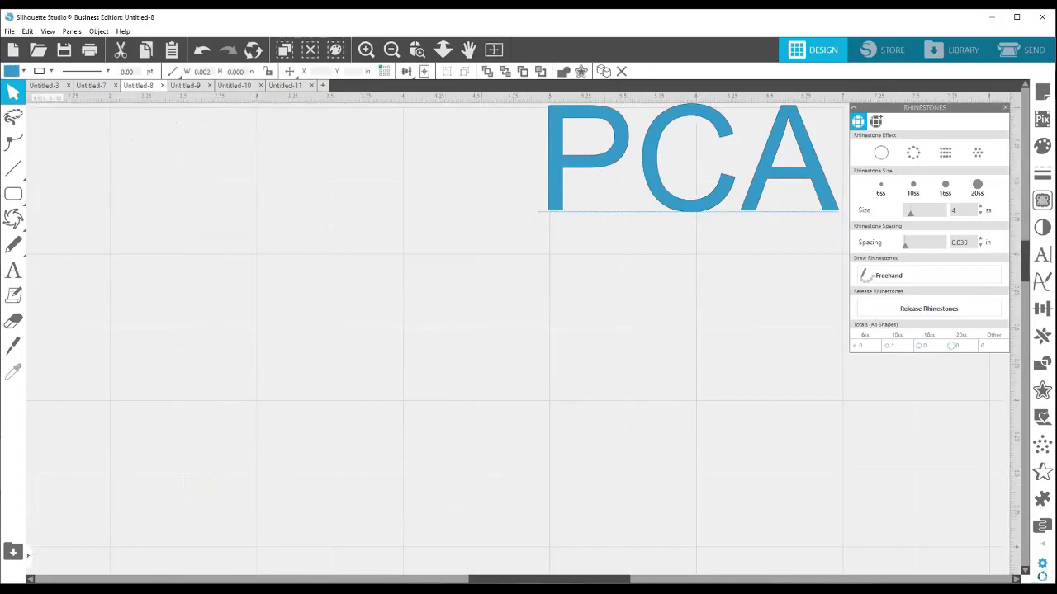
- Move the PCA text lower on the page and set its font to MONOGRAMOS
left_click_drag(489, 580, 595, 551)
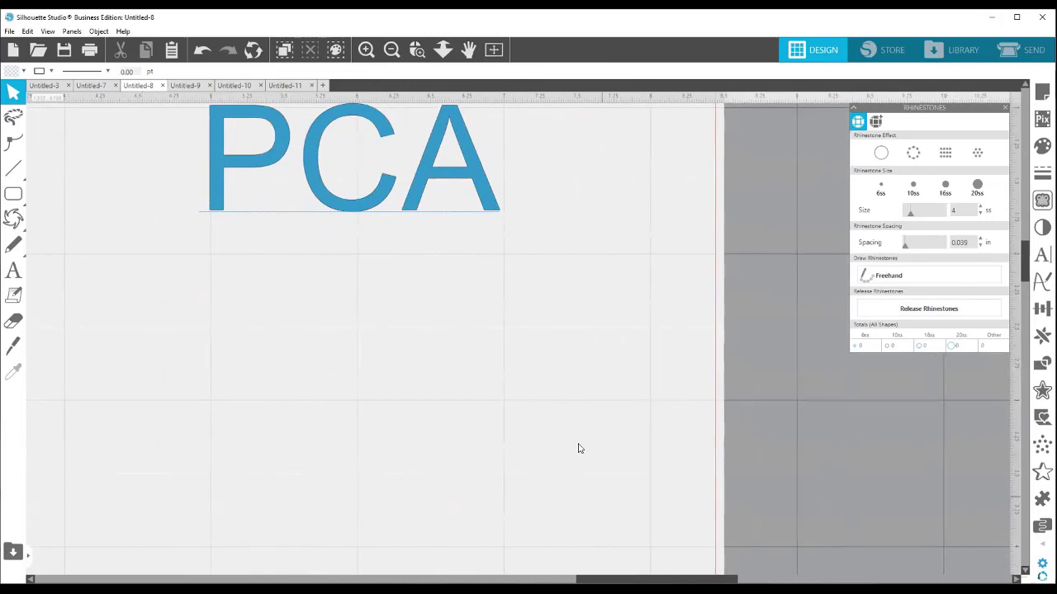
left_click_drag(440, 206, 276, 349)
double_click(480, 340)
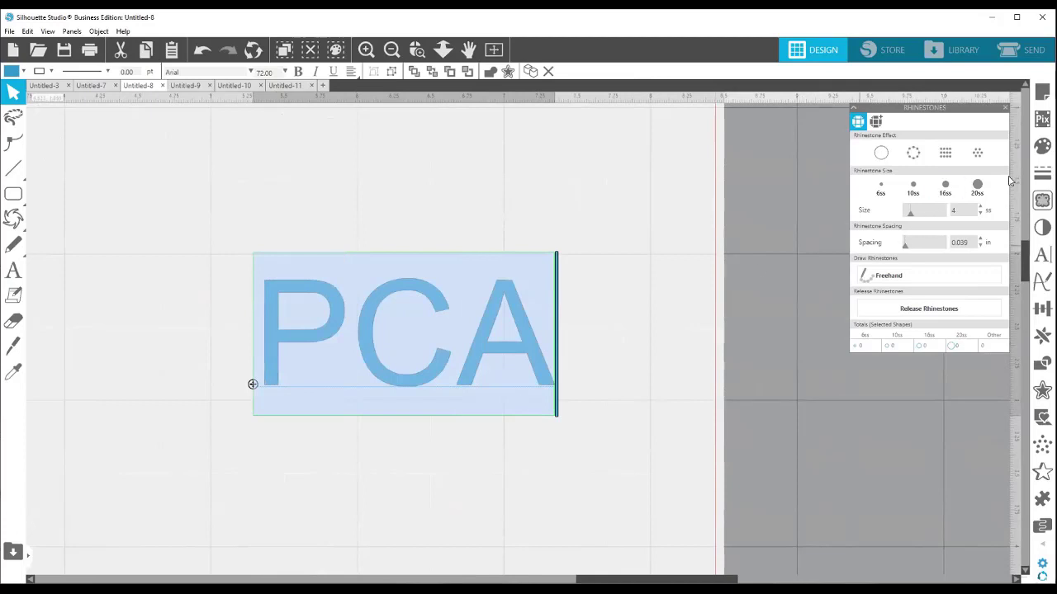
left_click(1040, 254)
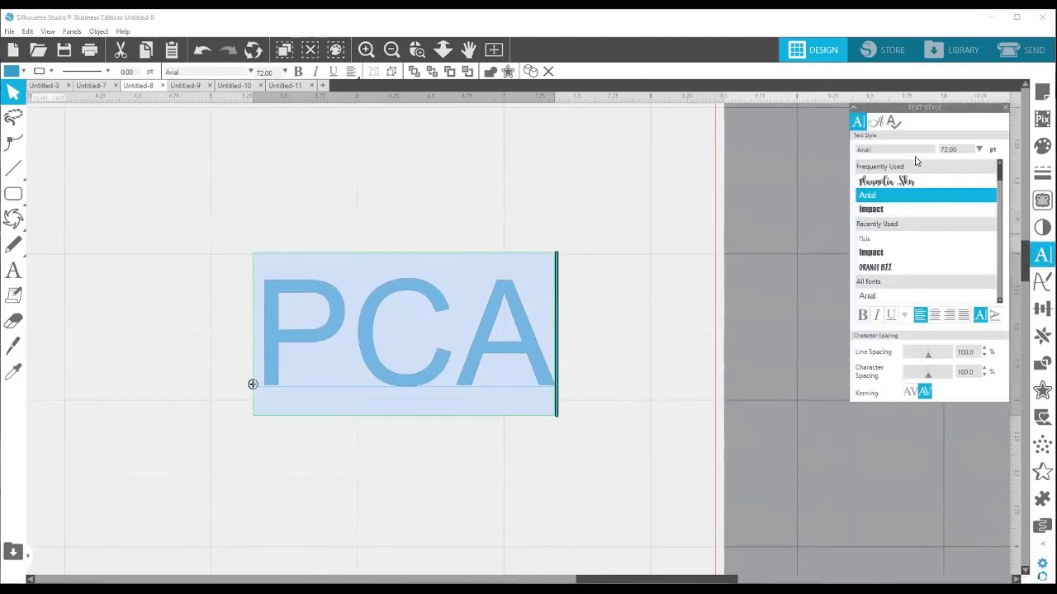
type("MOngolian Baiti")
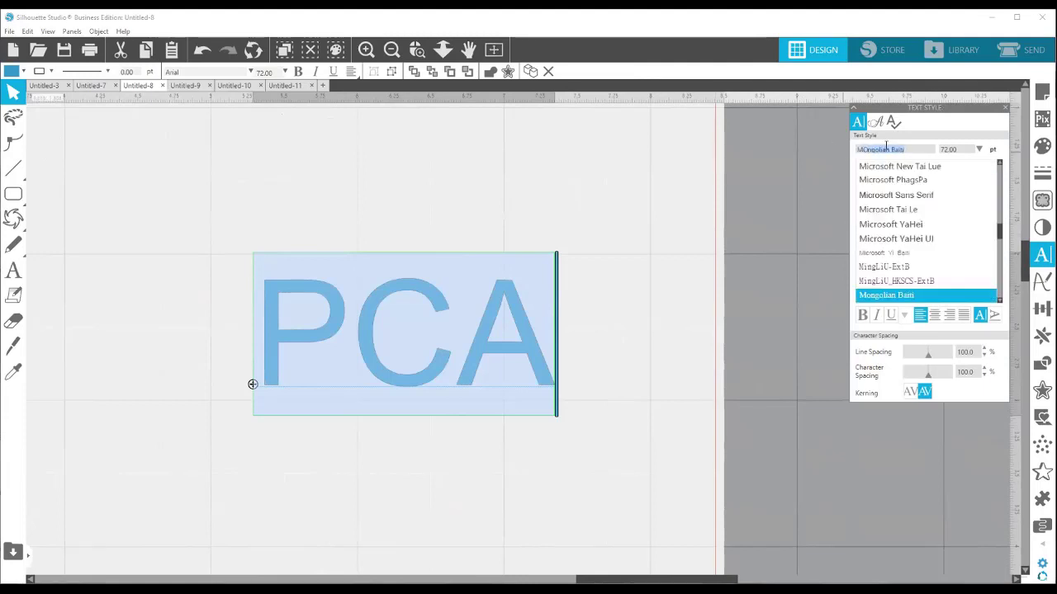
left_click(1000, 301)
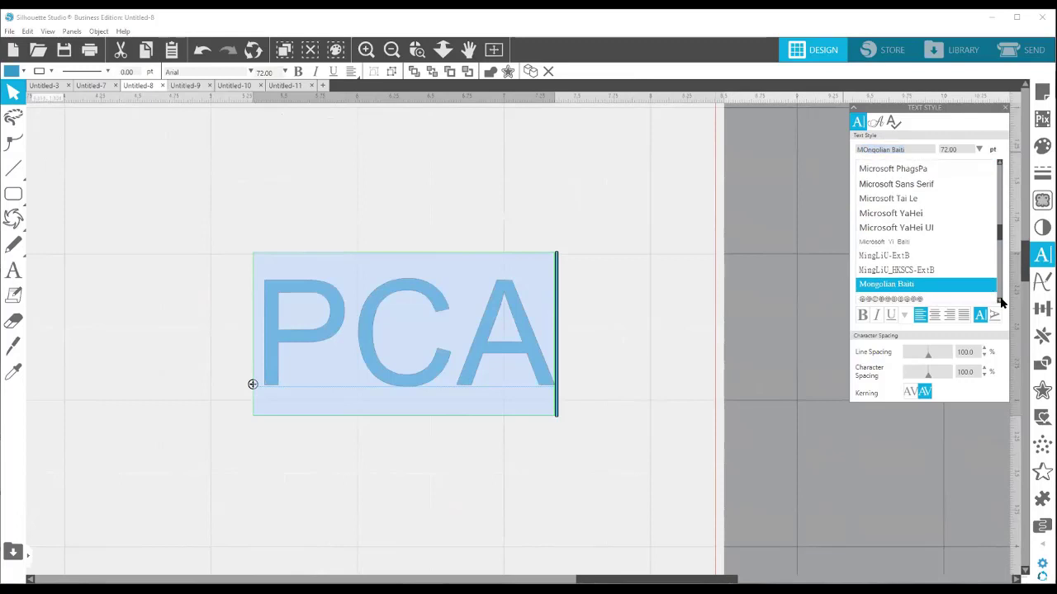
left_click(1001, 302)
left_click(919, 277)
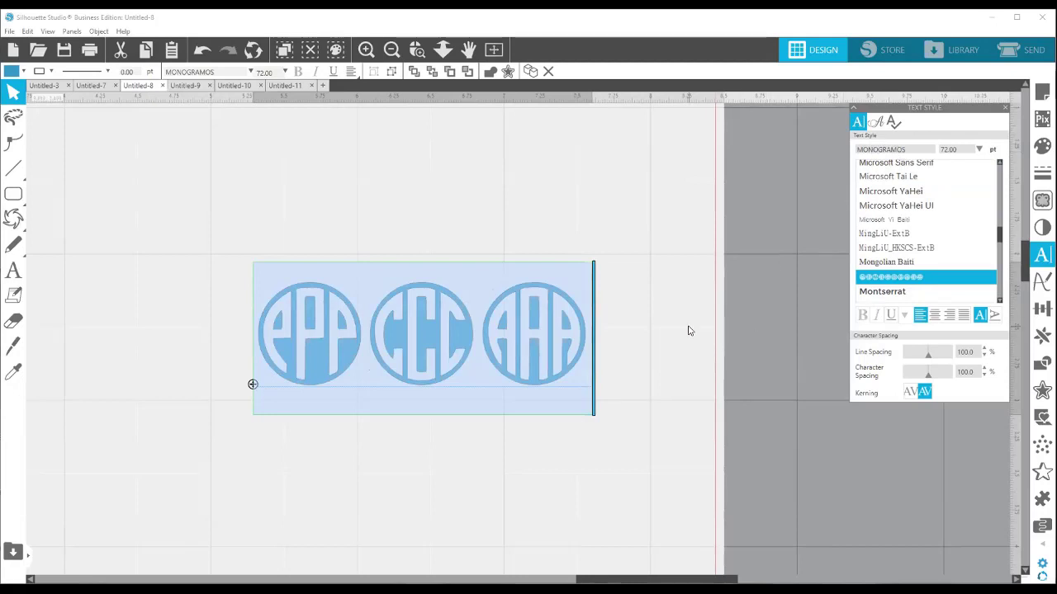
- Move the monogram text up and to the left on the page and deselect it
left_click(620, 373)
left_click_drag(423, 340, 351, 218)
left_click(256, 247)
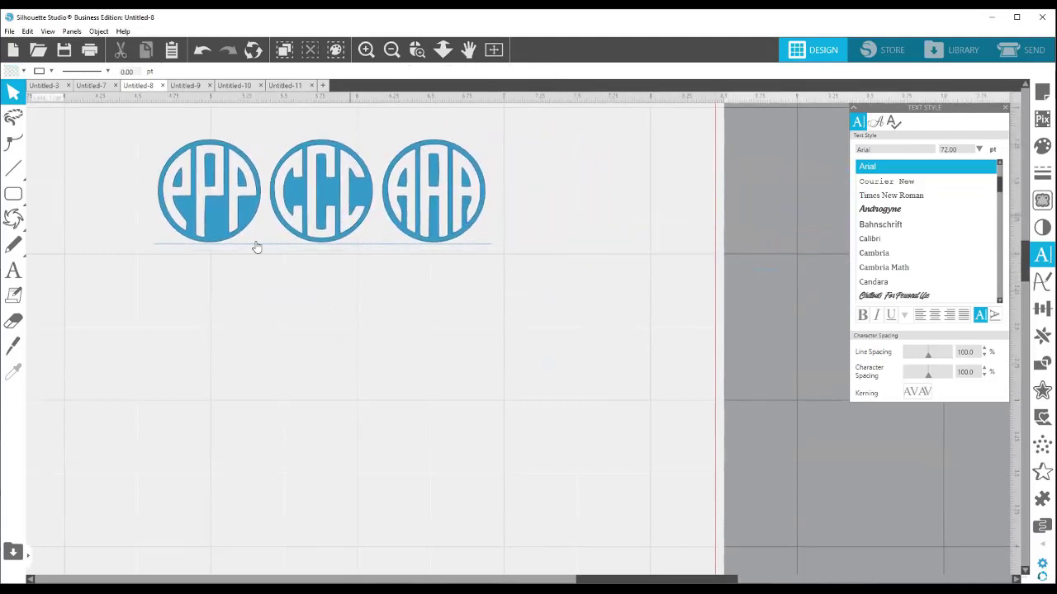
- Add the lowercase text "pac" below the circled monograms and set its font to MONOGRAMOS
left_click(15, 272)
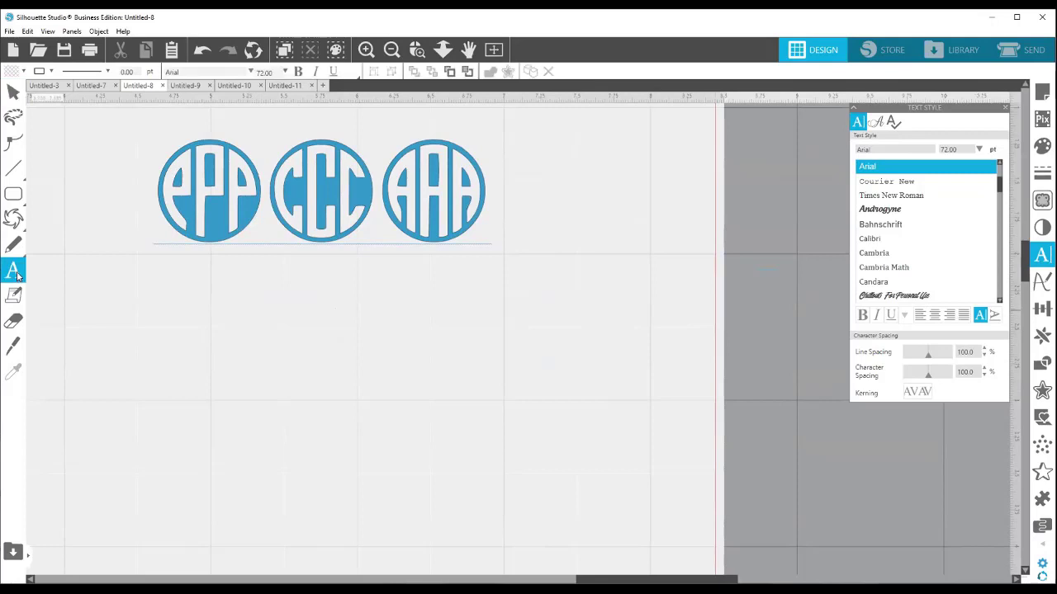
left_click(167, 289)
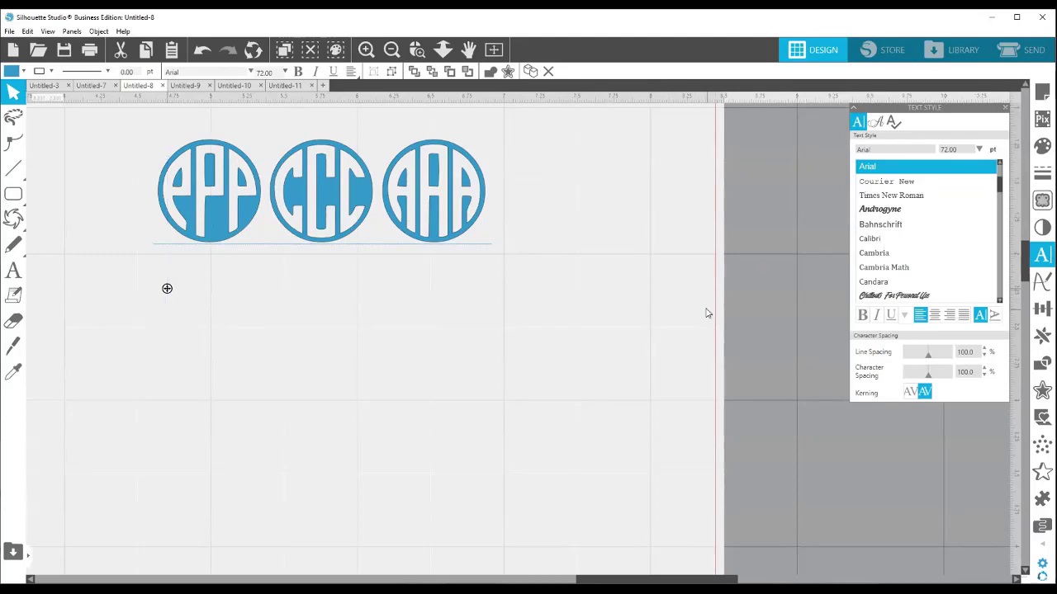
type("pac")
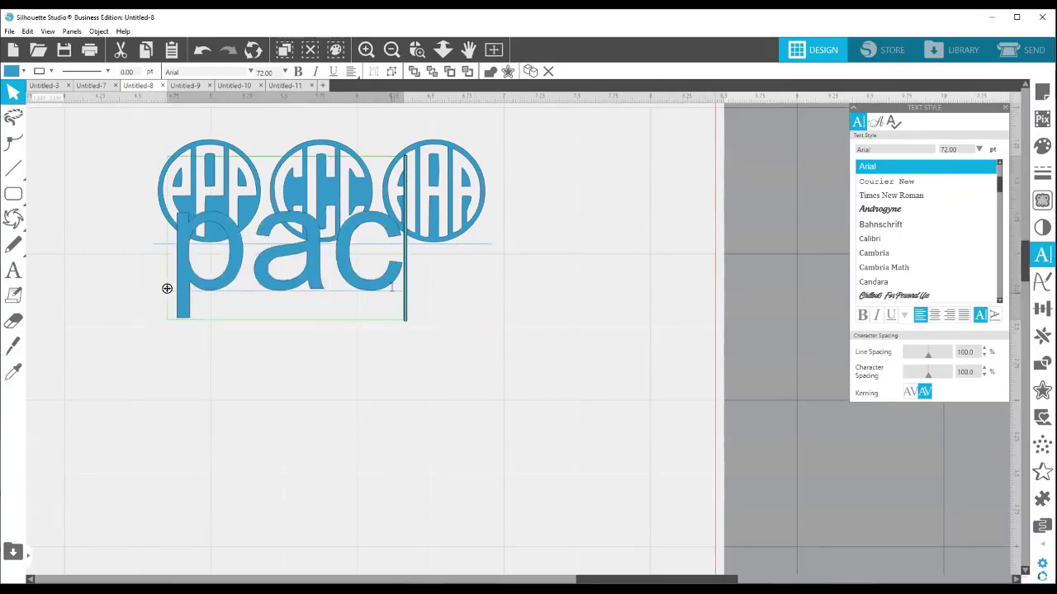
left_click_drag(391, 289, 197, 294)
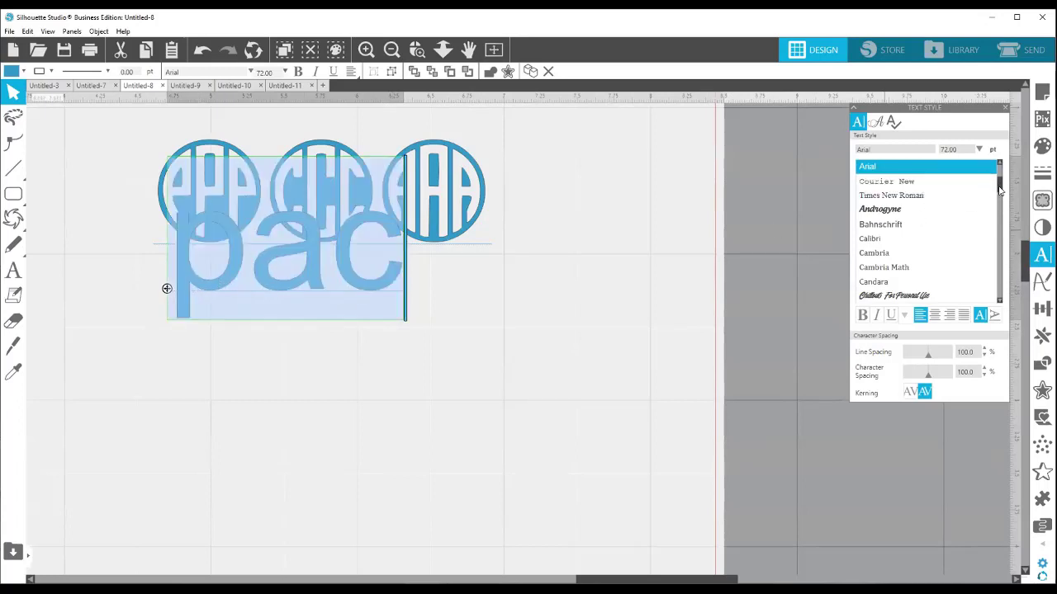
scroll(1000, 177, "up", 3)
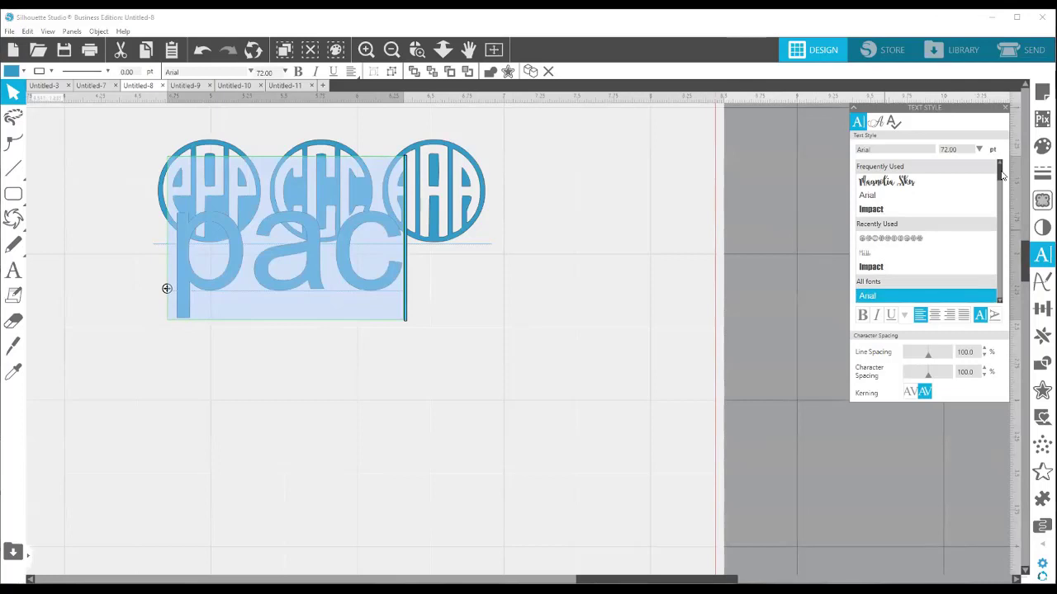
left_click(882, 238)
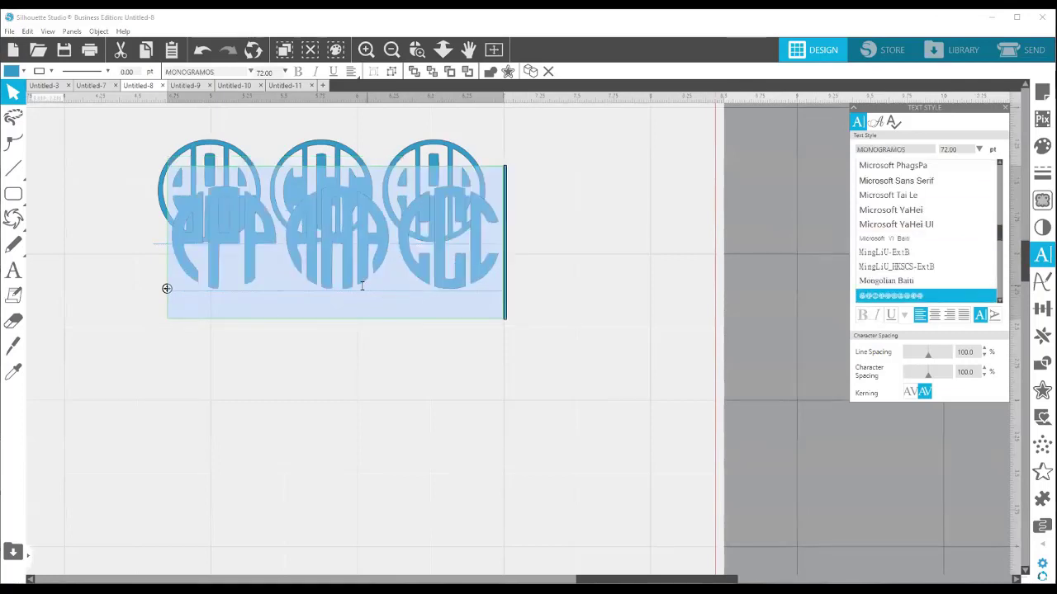
left_click(410, 337)
- Move the new "pac" monogram text clear of the circled monograms, placing it below them on the page
left_click_drag(366, 289, 667, 362)
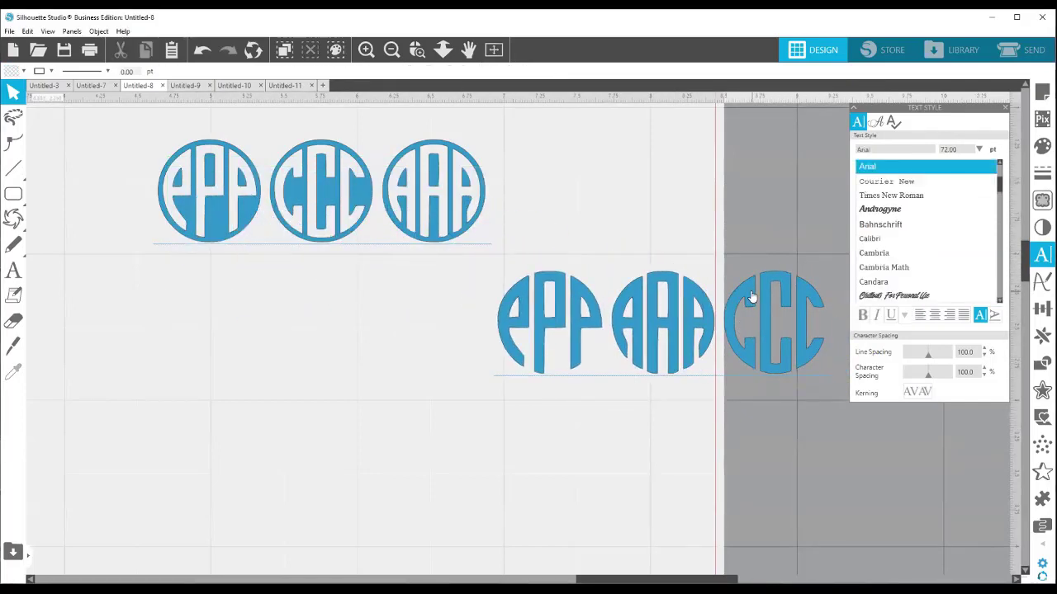
left_click_drag(751, 298, 500, 312)
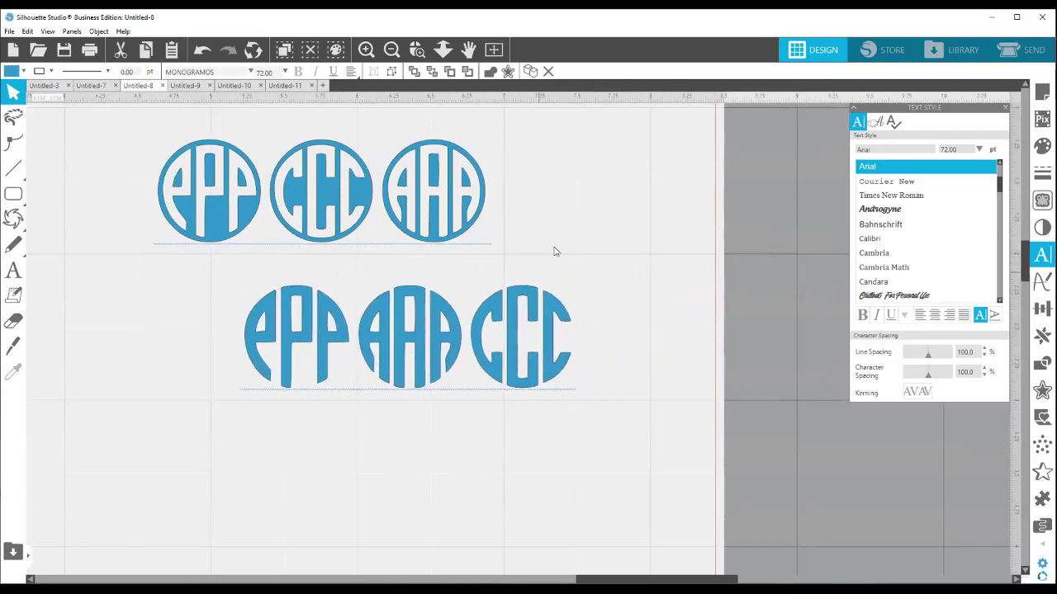
left_click_drag(555, 233, 450, 213)
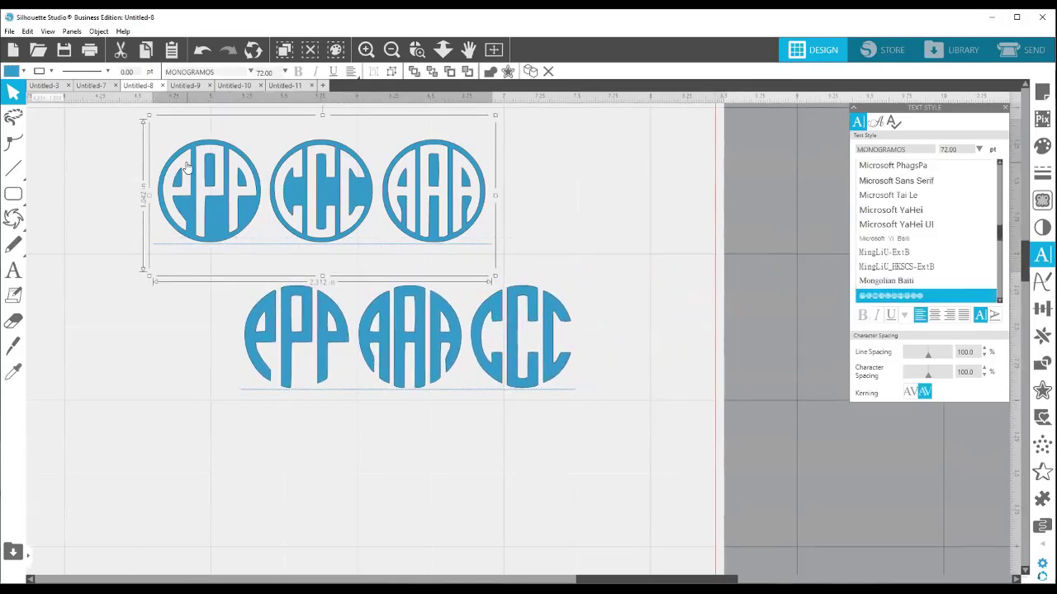
left_click(544, 175)
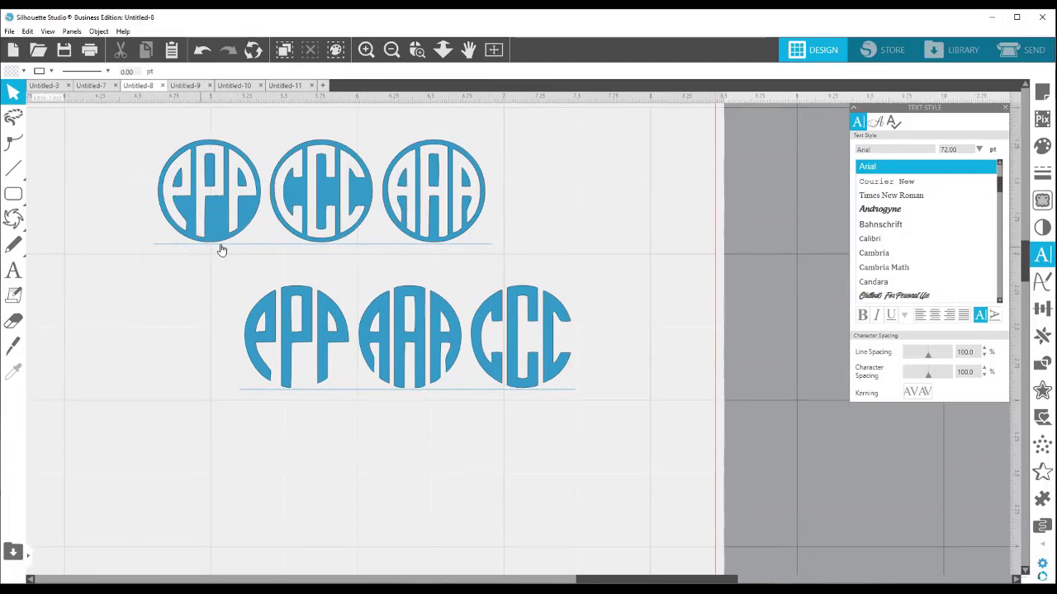
- Delete the circled monogram text and move the remaining "pac" monogram text up and to the left
left_click(256, 157)
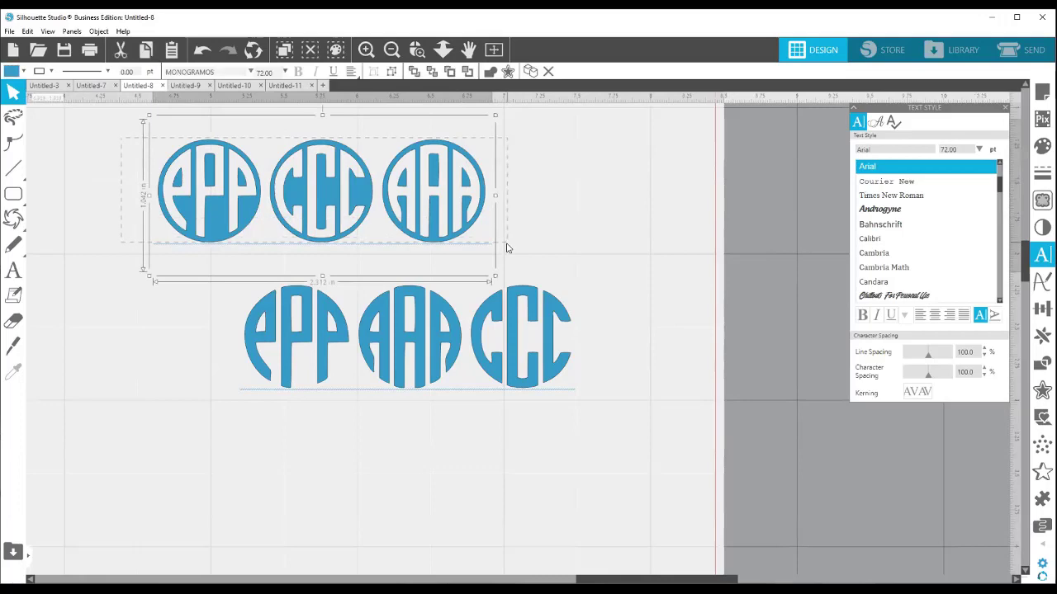
key("Delete")
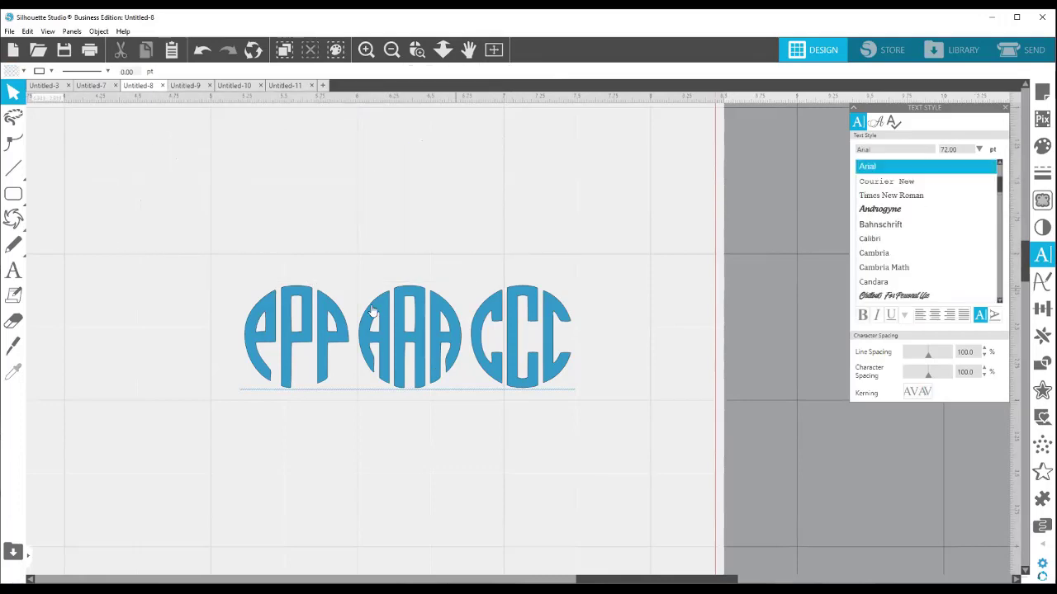
left_click_drag(339, 320, 279, 218)
left_click(430, 352)
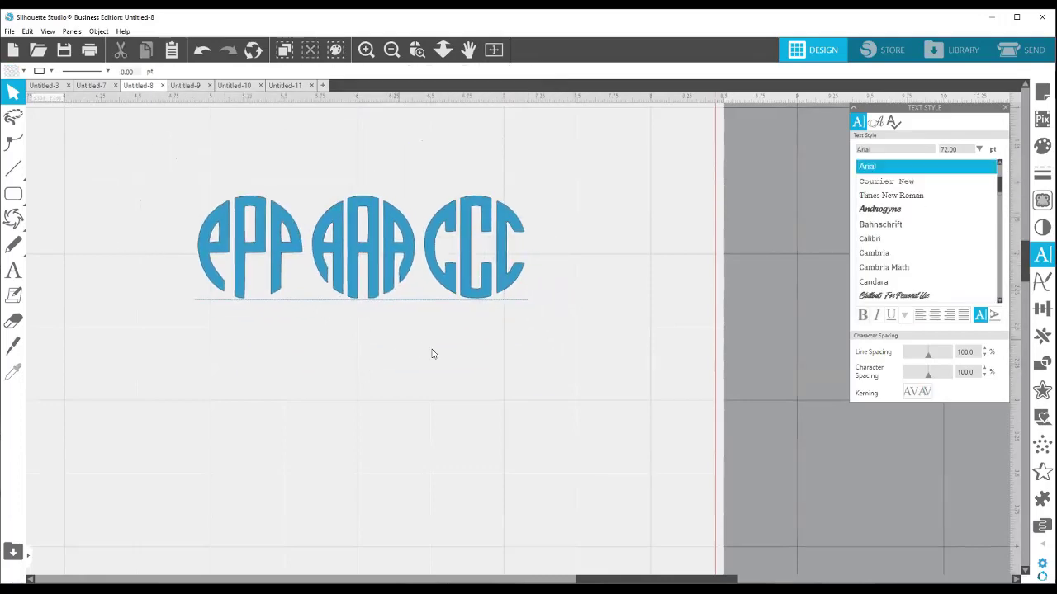
- Ungroup the "pac" monogram text and spread the PPP, AAA and CCC circles apart
right_click(373, 289)
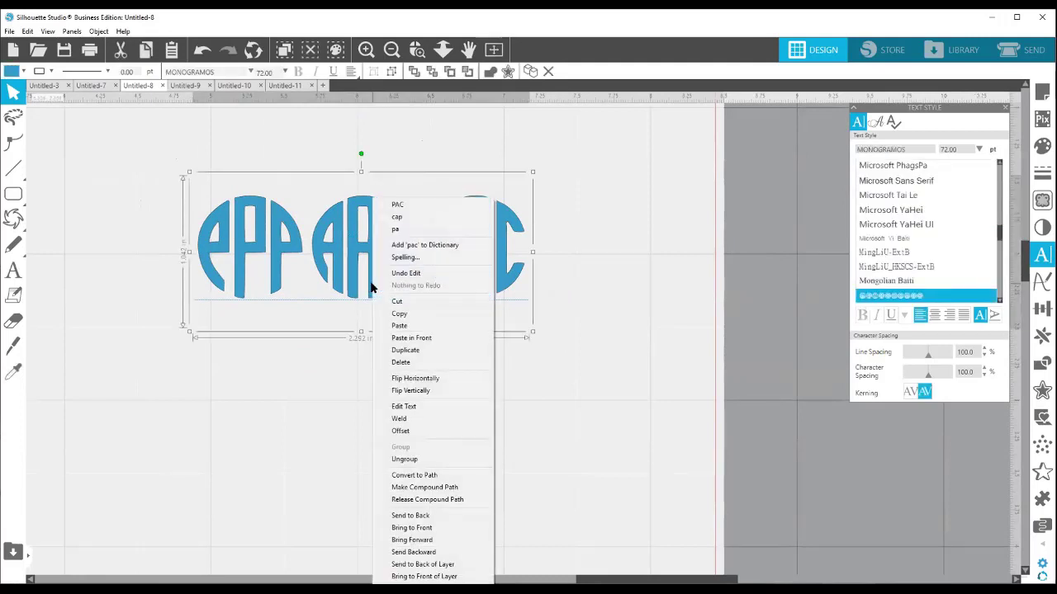
left_click(426, 459)
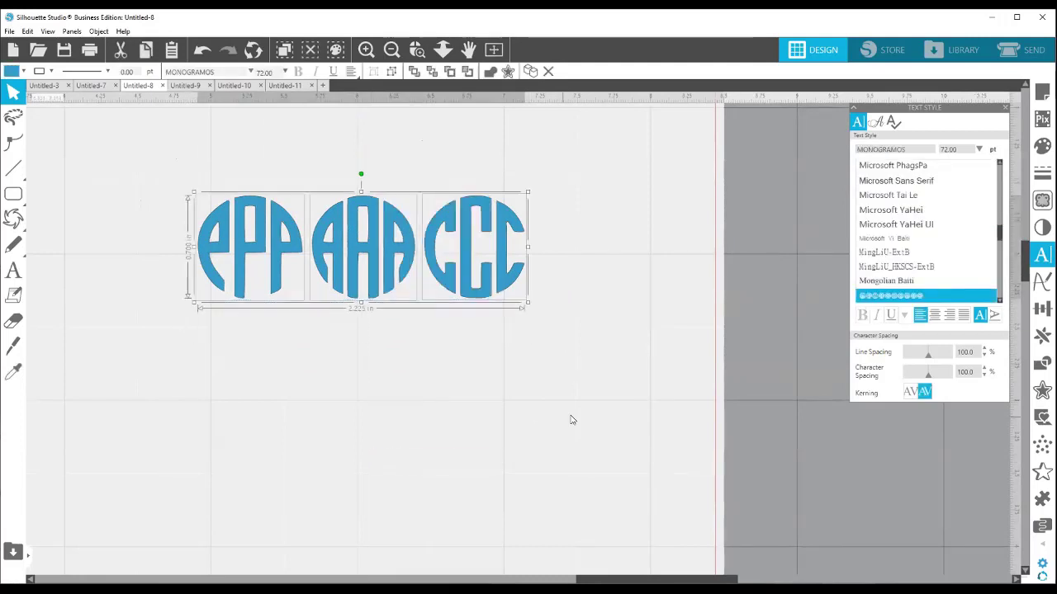
left_click(354, 314)
left_click_drag(281, 281, 200, 260)
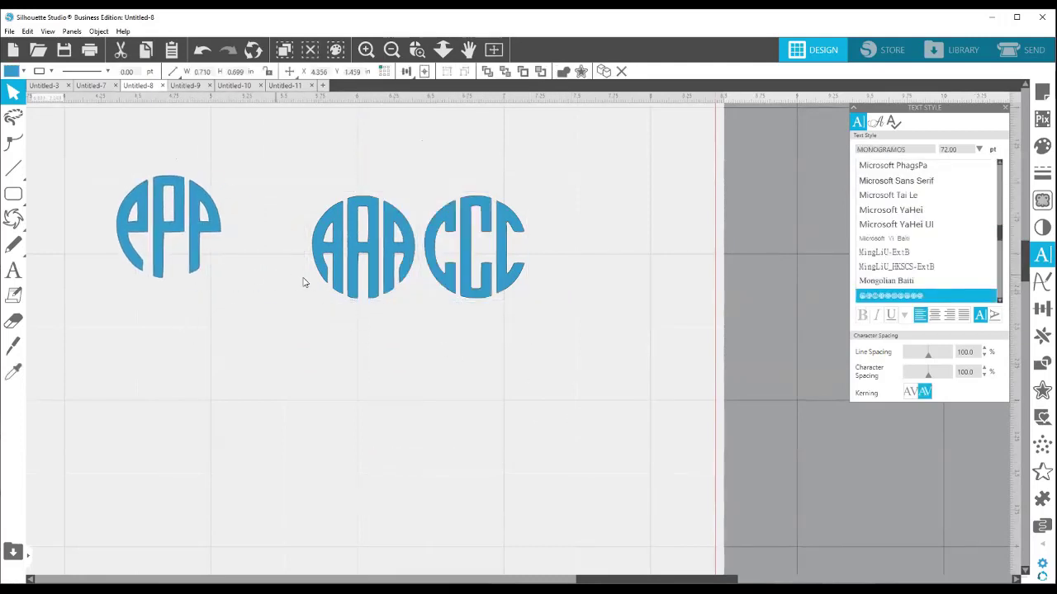
left_click_drag(327, 257, 306, 226)
left_click_drag(466, 258, 495, 238)
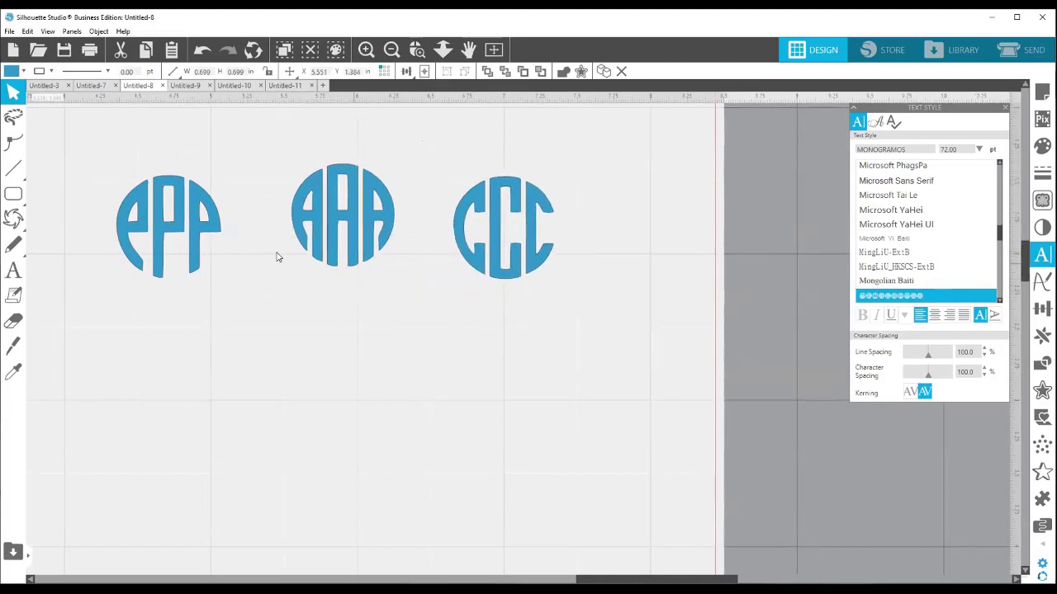
left_click_drag(216, 223, 237, 228)
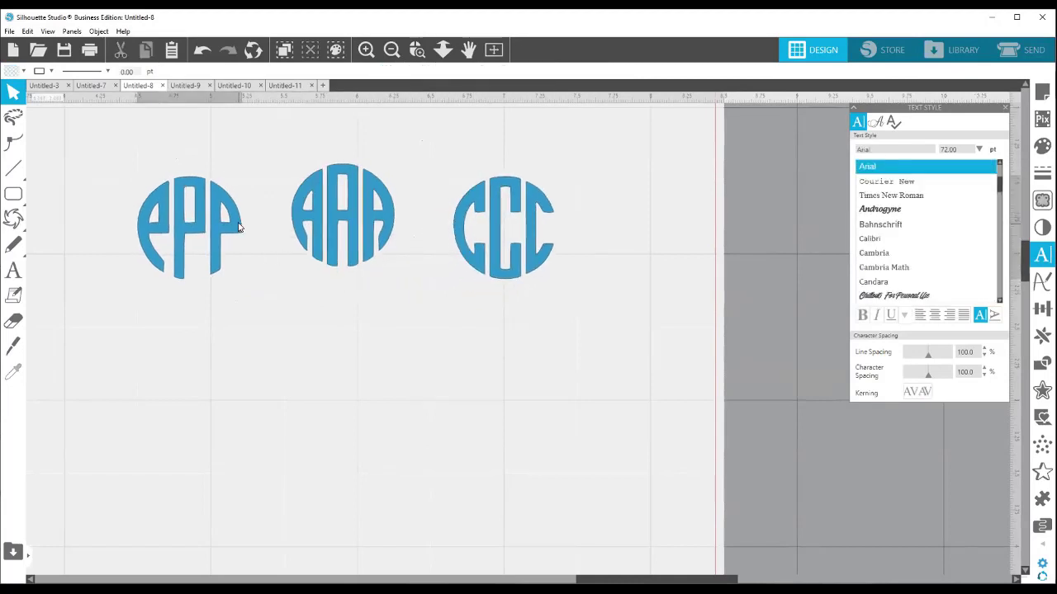
- Release the compound path of the PPP circle and delete its middle and right P
left_click(219, 269)
right_click(219, 271)
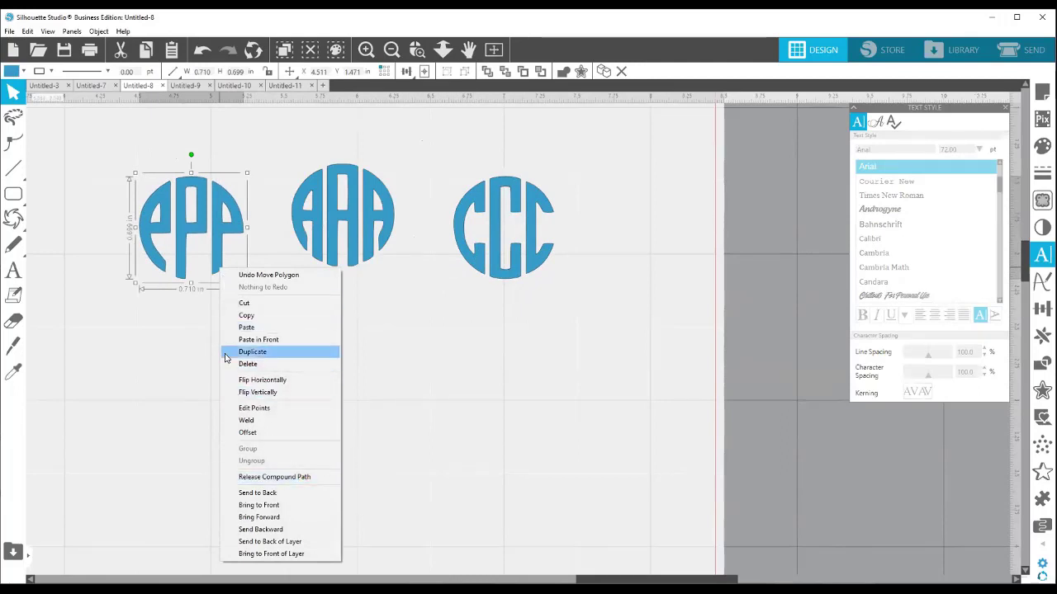
left_click(292, 478)
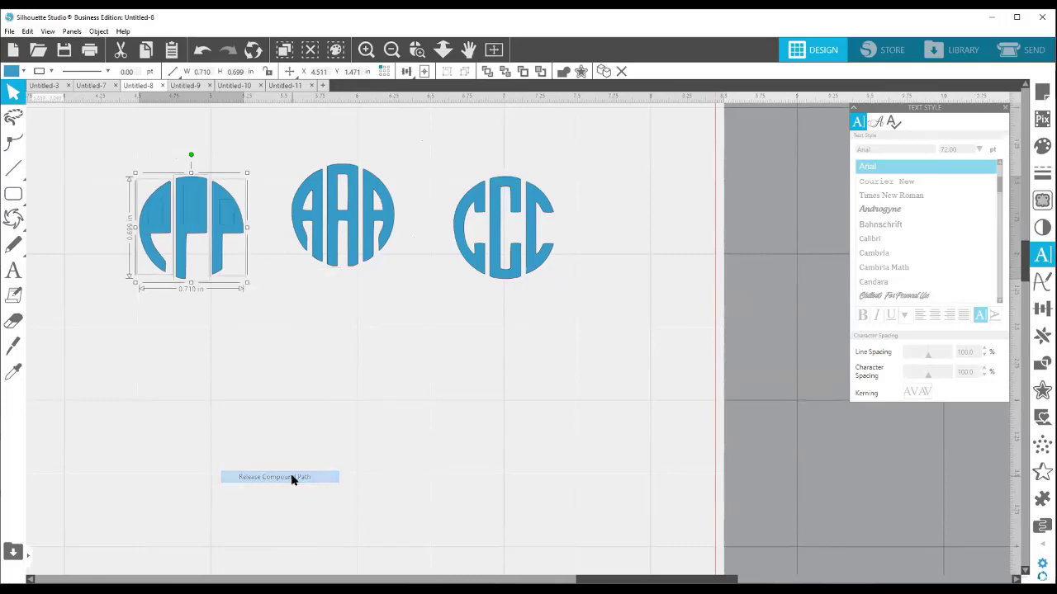
left_click(238, 434)
left_click(219, 223)
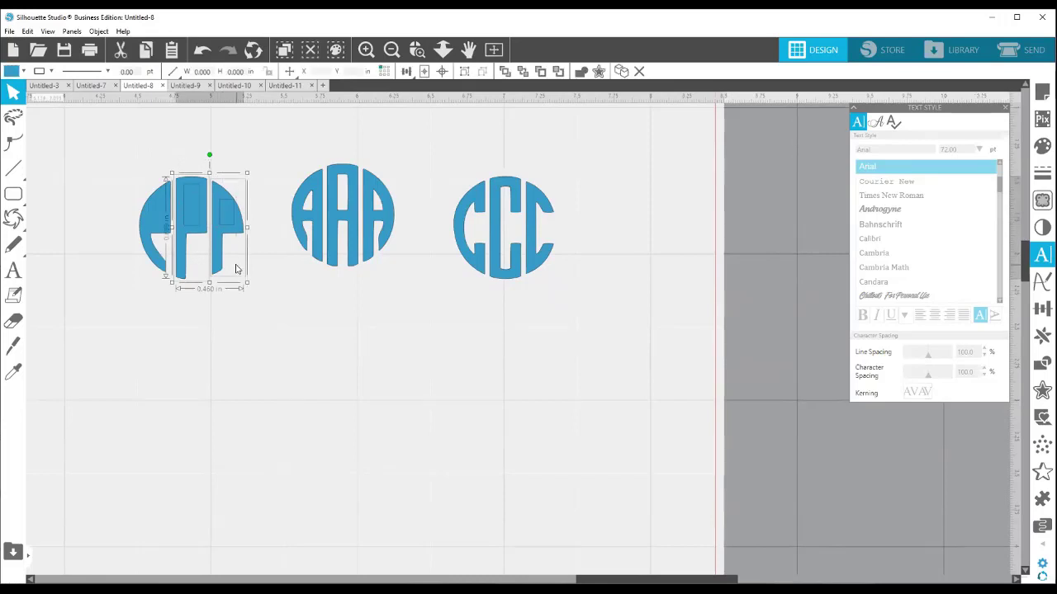
key("Delete")
- Make a compound path from the remaining left P and its inner shape
left_click_drag(117, 164, 198, 295)
right_click(161, 224)
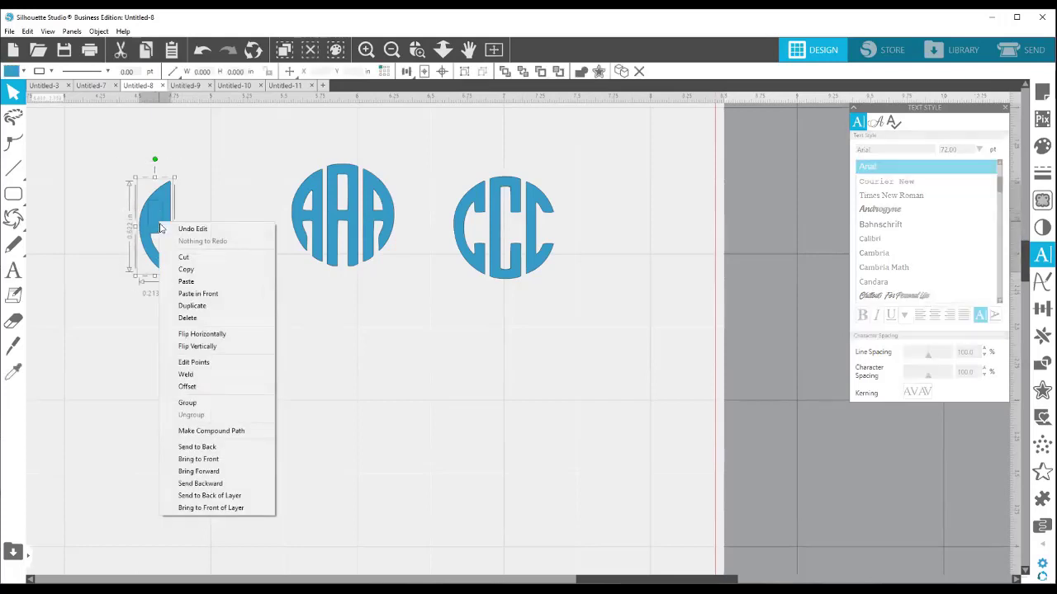
left_click(219, 431)
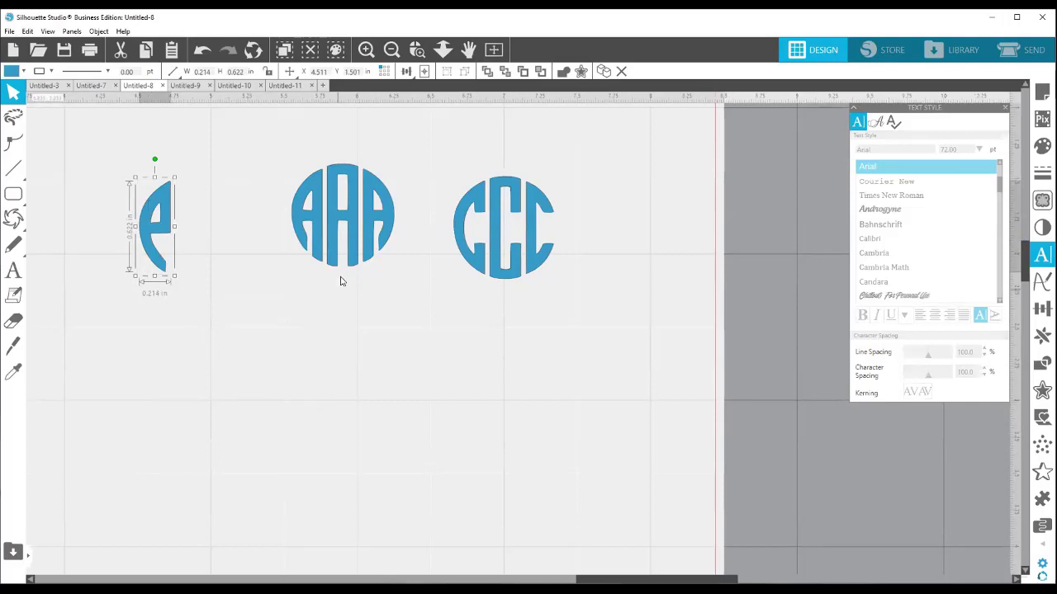
- Move the AAA circle nearer the P, release its compound path and delete its left and right A
left_click_drag(334, 259, 288, 280)
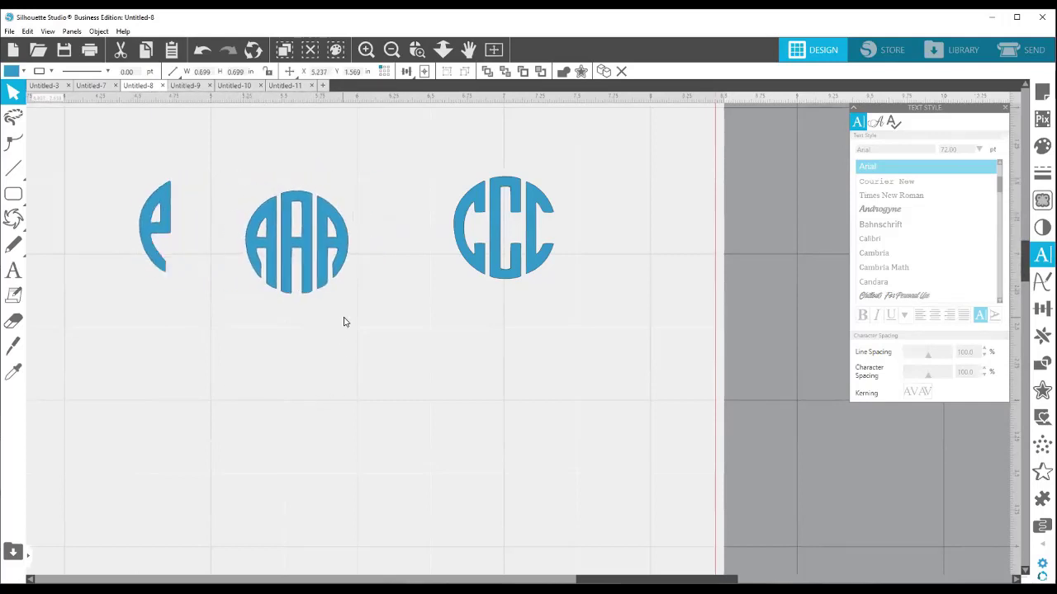
right_click(283, 225)
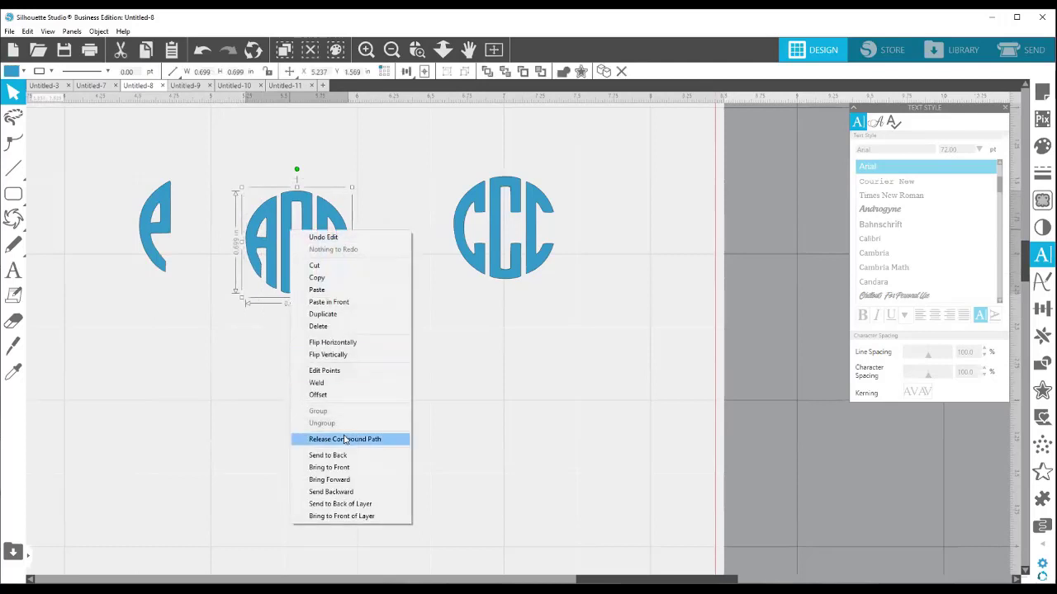
left_click(375, 437)
left_click(347, 387)
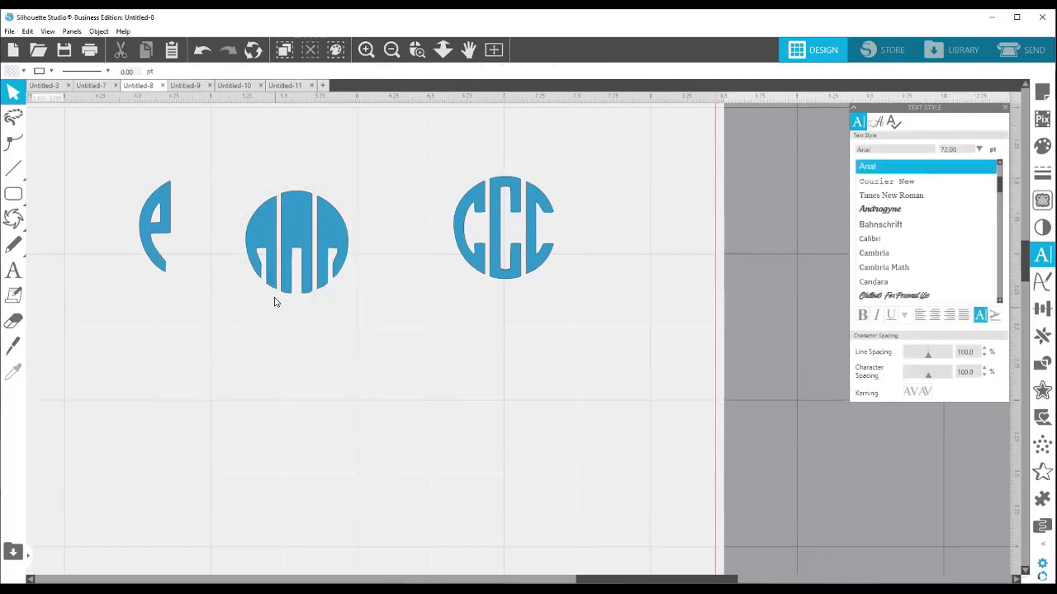
left_click(255, 218)
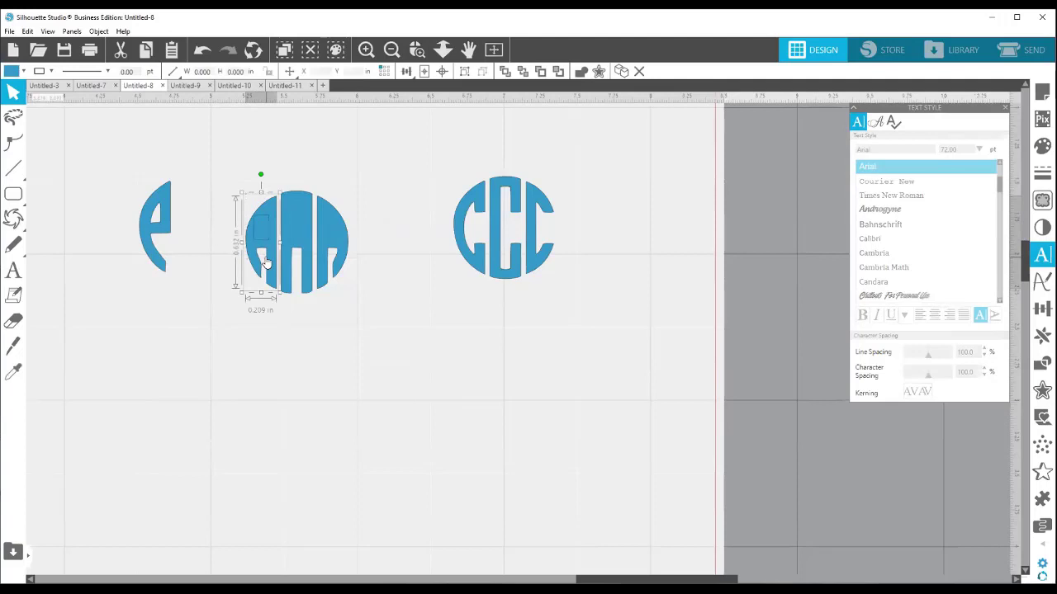
key("Delete")
left_click_drag(320, 181, 359, 280)
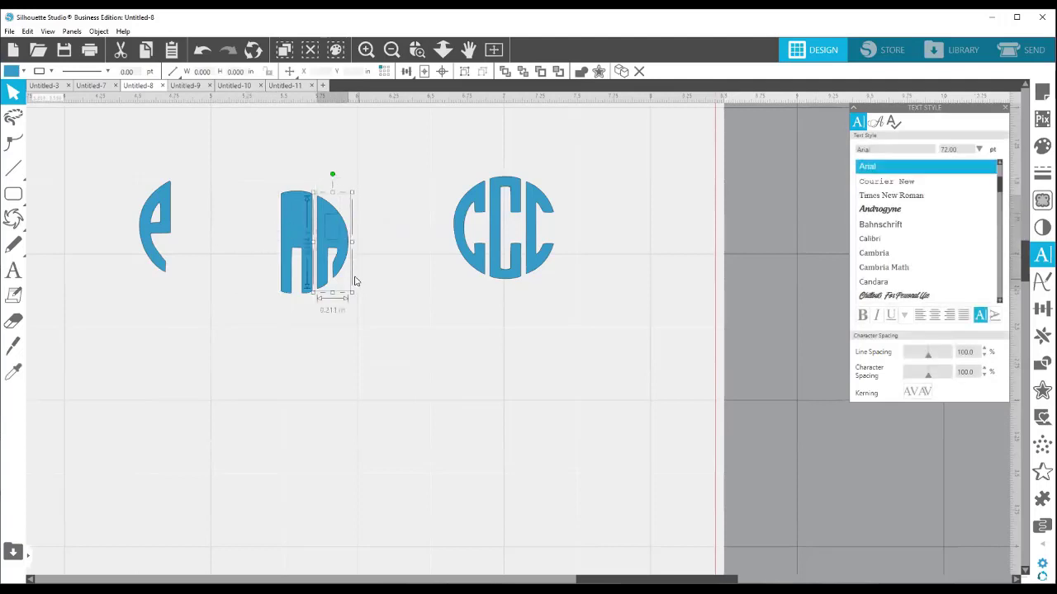
key("Delete")
- Make a compound path from the remaining middle A and its inner shape
left_click(288, 280)
right_click(286, 217)
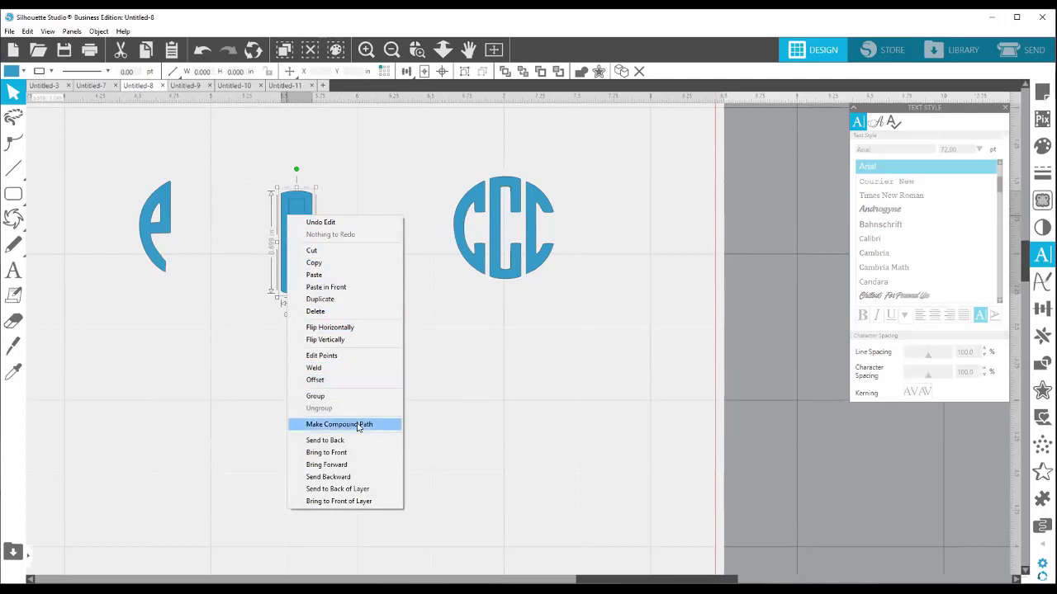
left_click(386, 424)
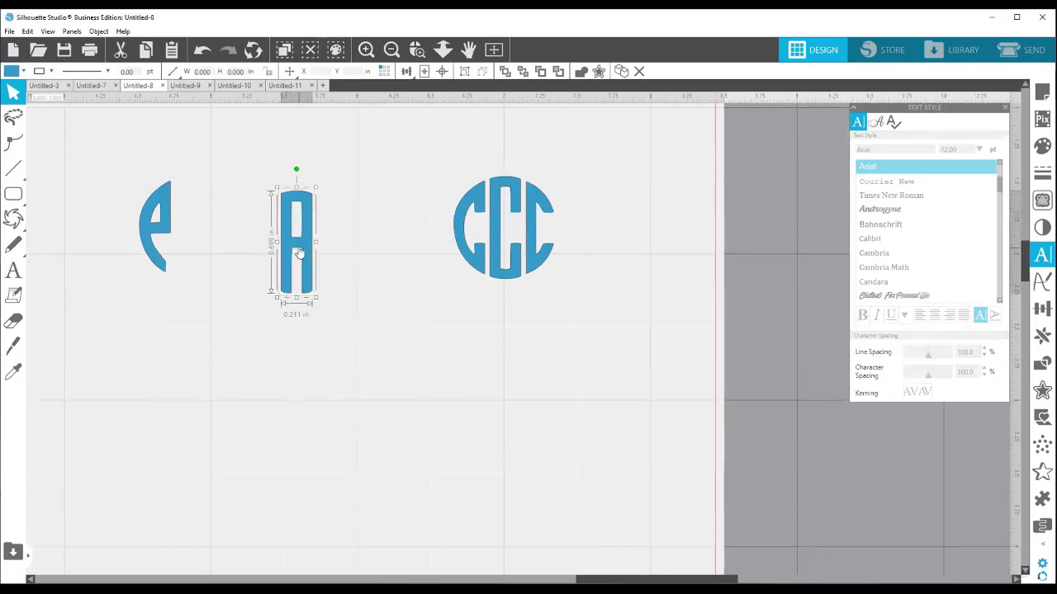
- Place the middle A directly beside the left P and bring the CCC circle close to their right
left_click_drag(296, 245, 200, 225)
left_click(369, 356)
left_click_drag(513, 277, 308, 276)
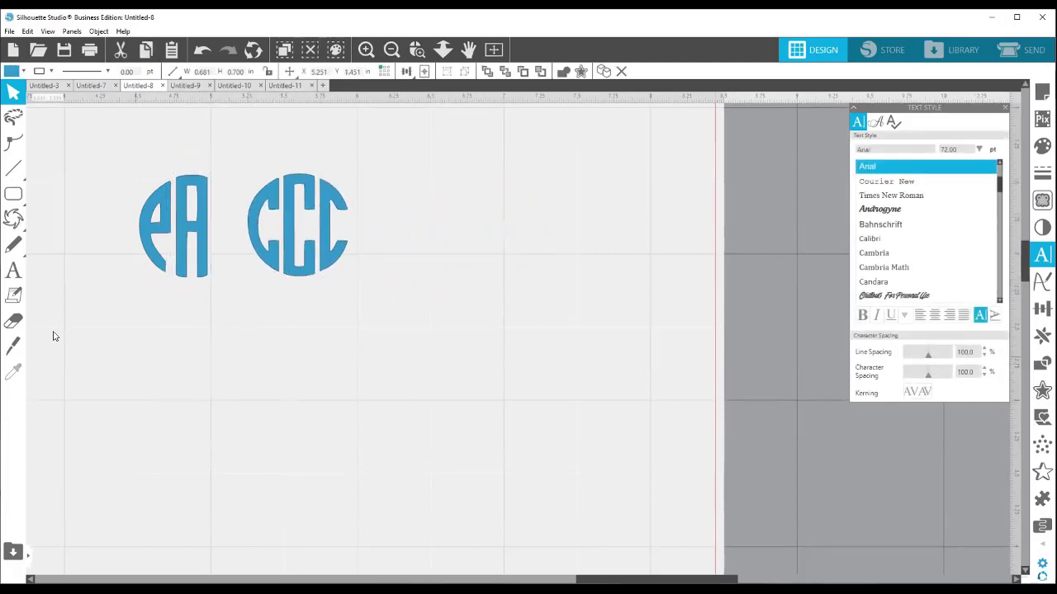
left_click(13, 271)
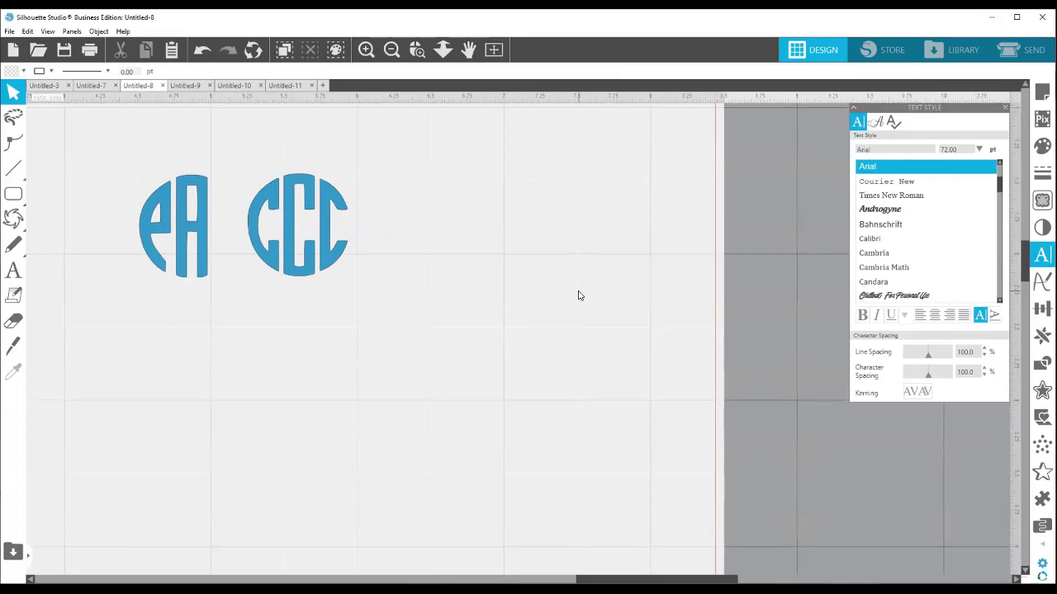
- Separate the A slightly from the P and move the P to the right of the CCC circle
left_click_drag(207, 231, 220, 229)
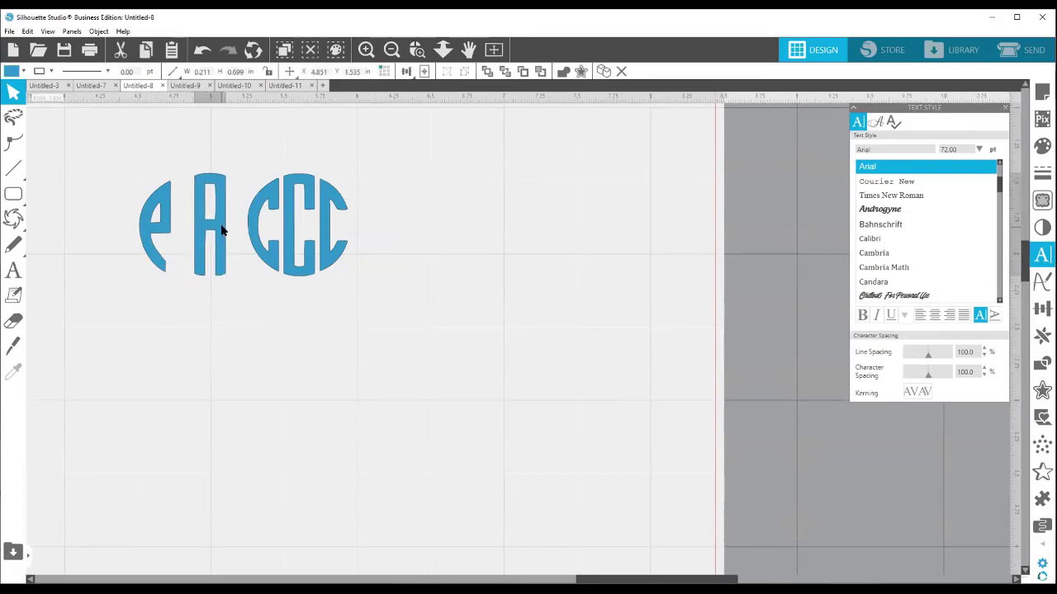
left_click(168, 229)
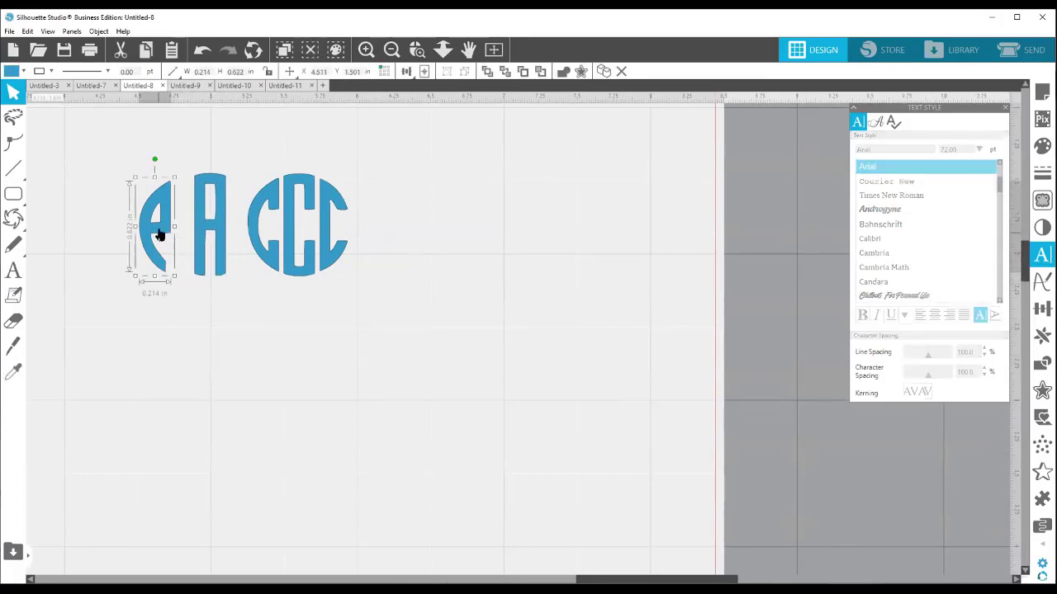
left_click_drag(160, 235, 463, 225)
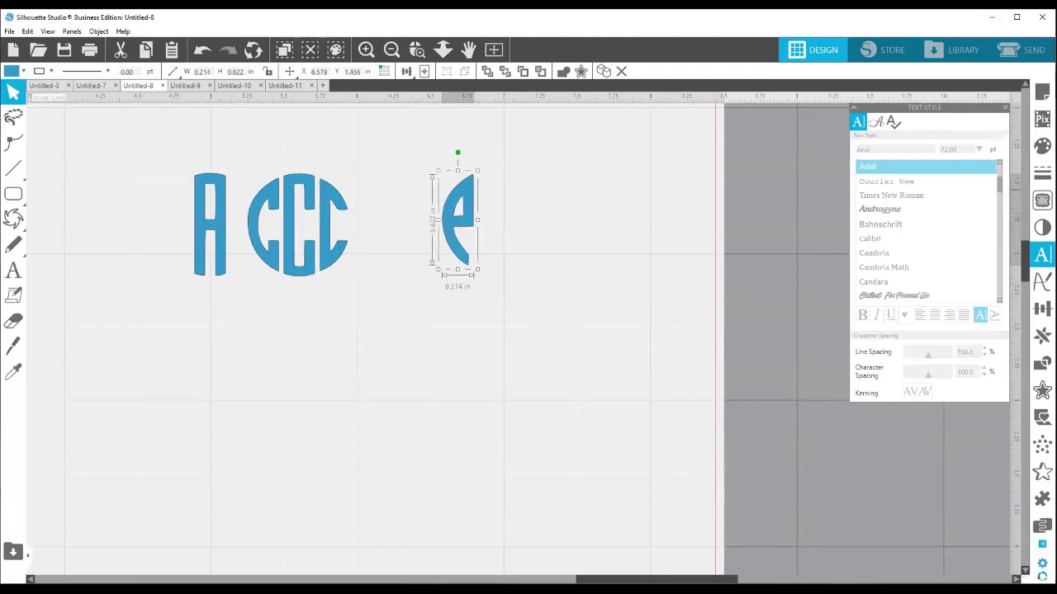
- Try the edge, linear fill and radial fill rhinestone effects on the small P
left_click(1042, 544)
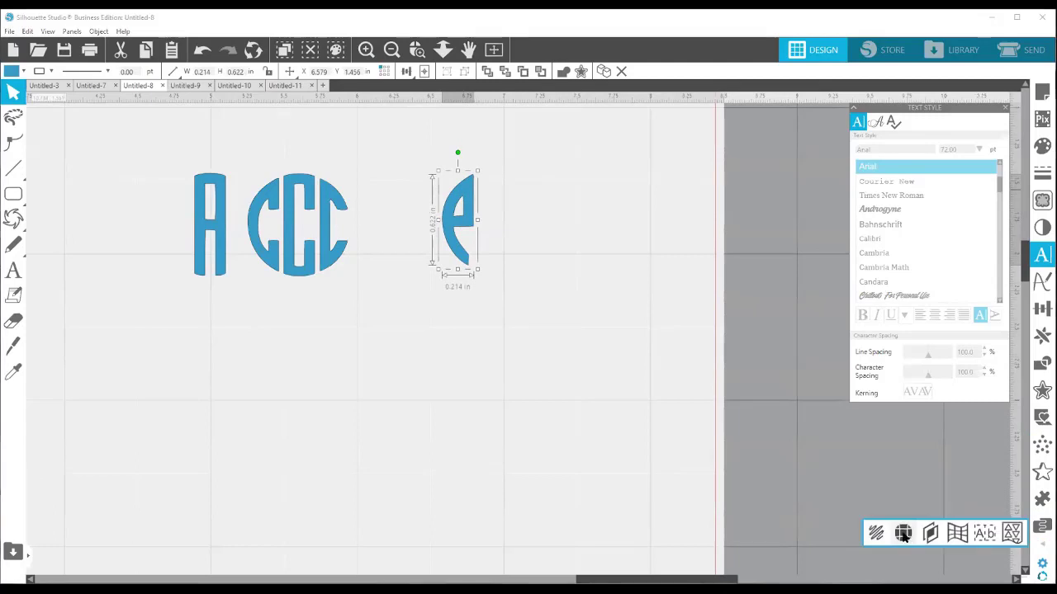
left_click(903, 534)
left_click(913, 154)
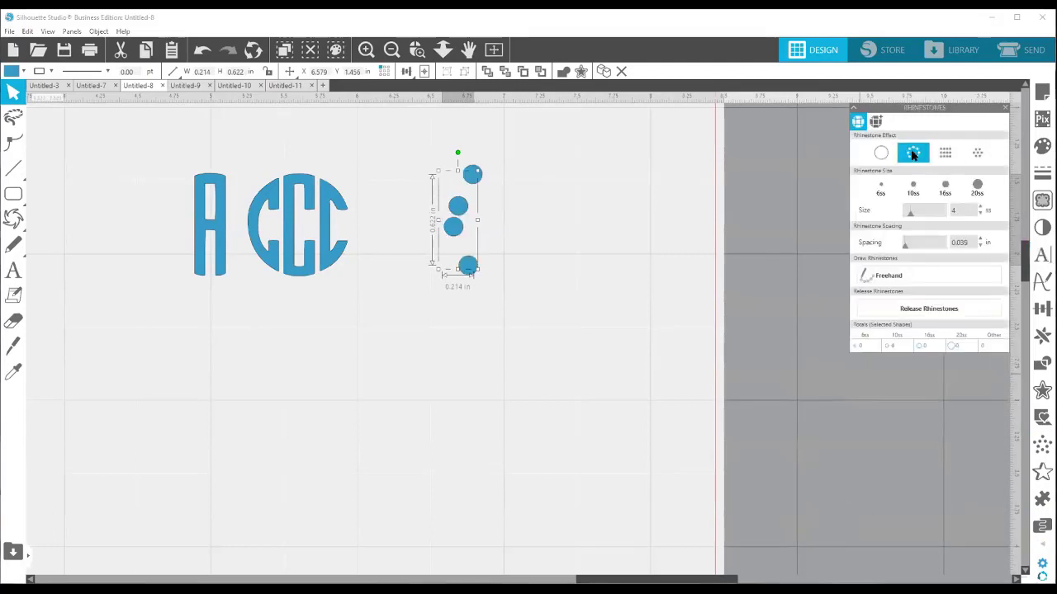
left_click(942, 154)
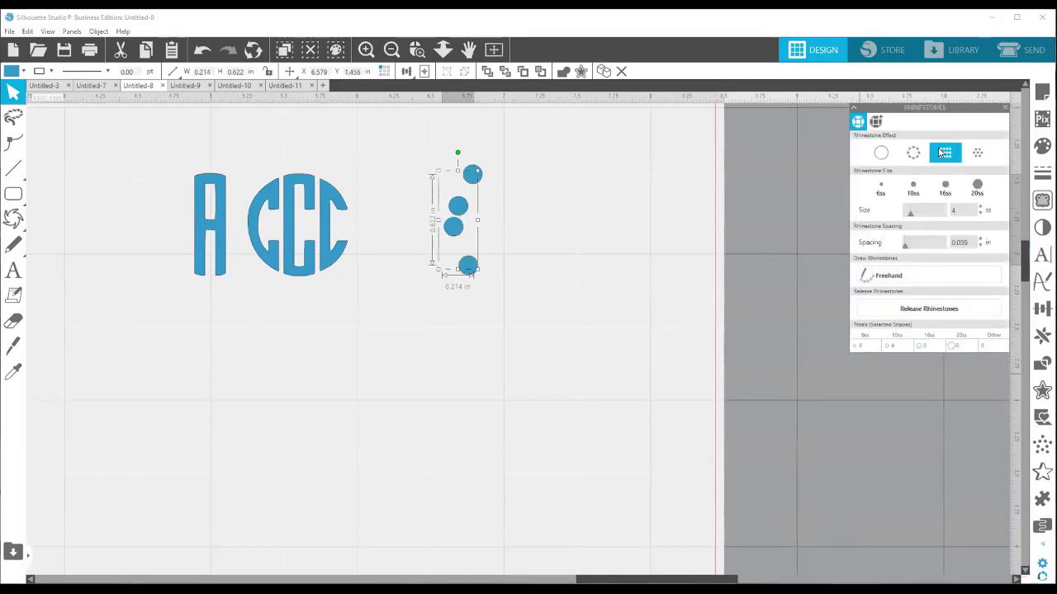
left_click(976, 155)
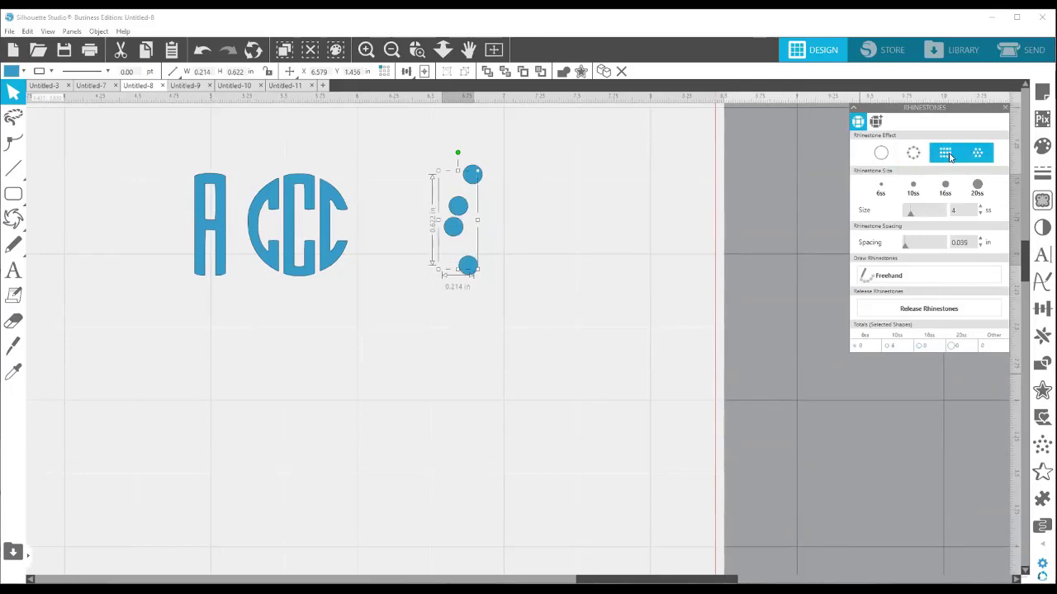
left_click(913, 155)
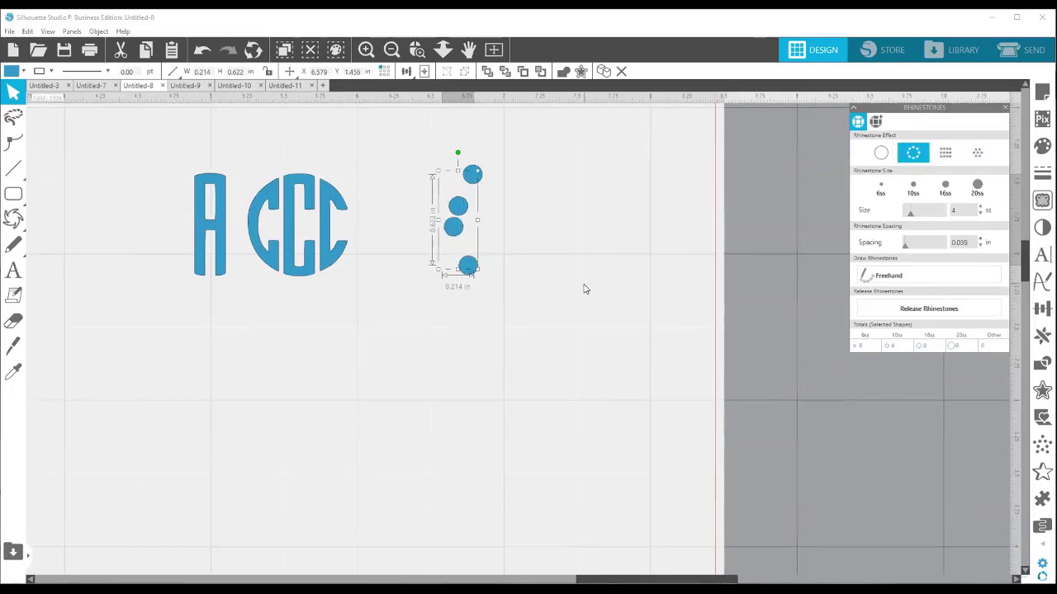
left_click(412, 269)
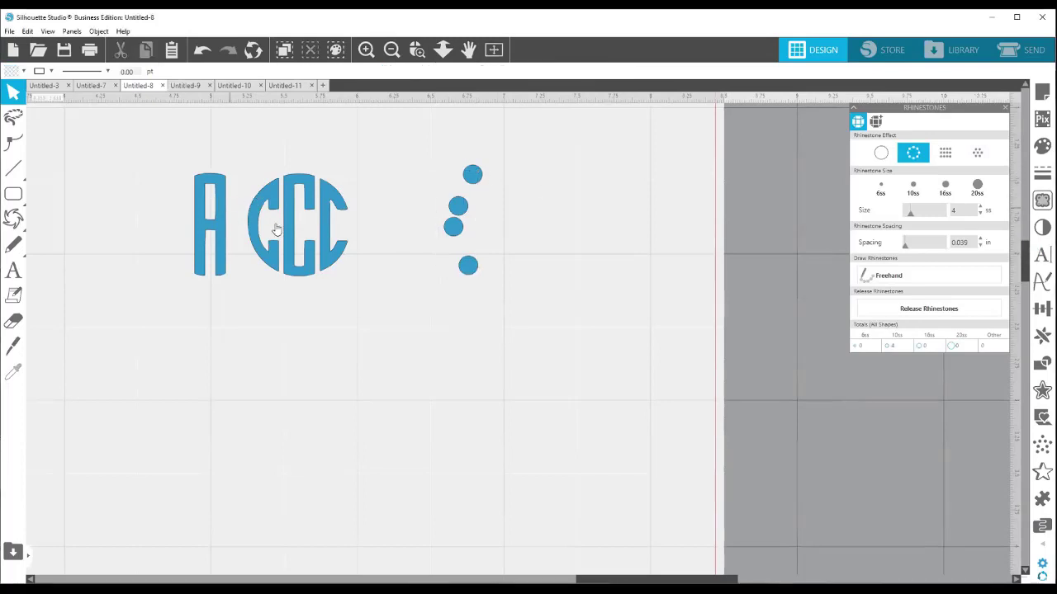
- Undo the rhinestone effects on the small P to restore its solid shape
key("ctrl+z")
key("ctrl+z")
key("ctrl+z")
key("ctrl+z")
key("ctrl+z")
key("ctrl+z")
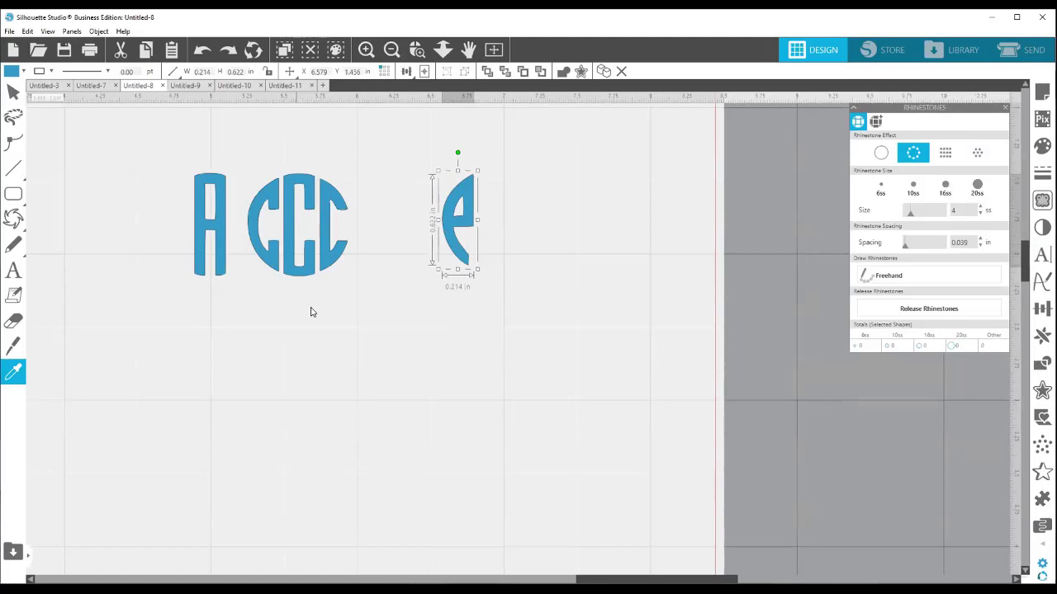
key("Escape")
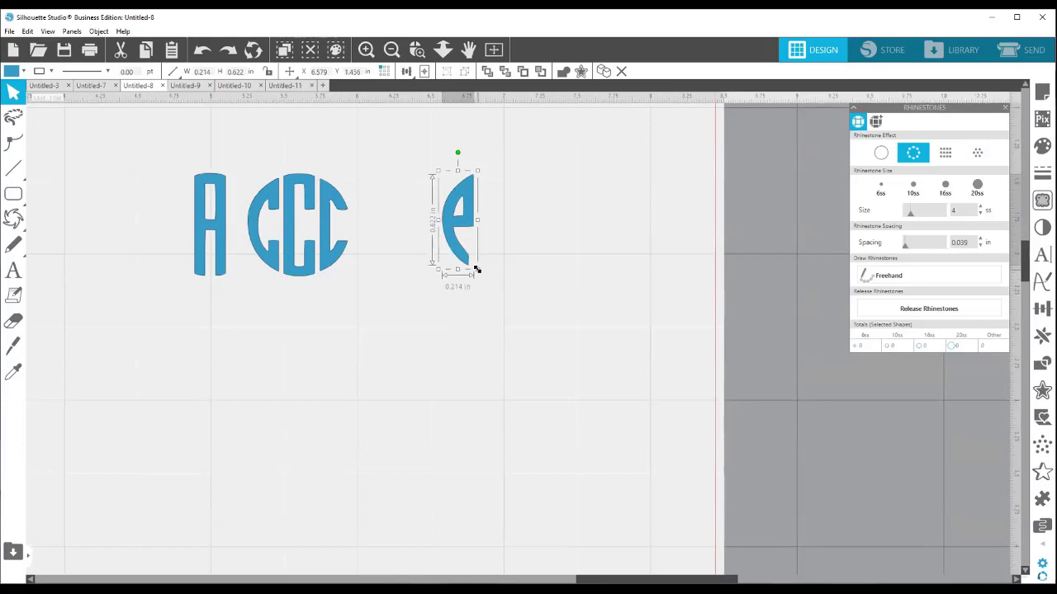
- Enlarge the P to about 0.66 × 1.92 in and apply the edge rhinestone effect
left_click_drag(477, 269, 519, 470)
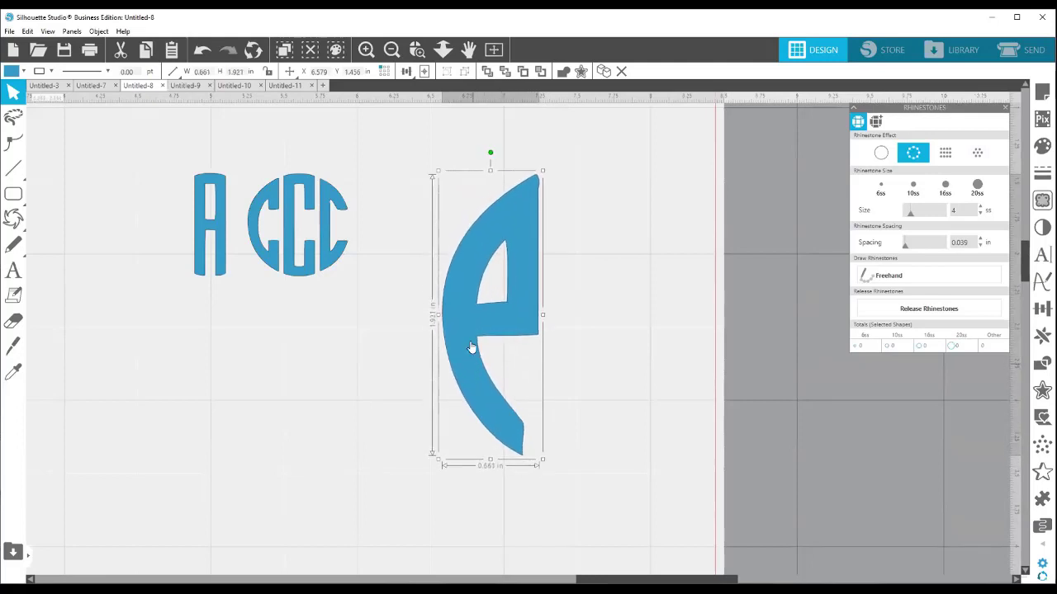
left_click_drag(464, 323, 452, 295)
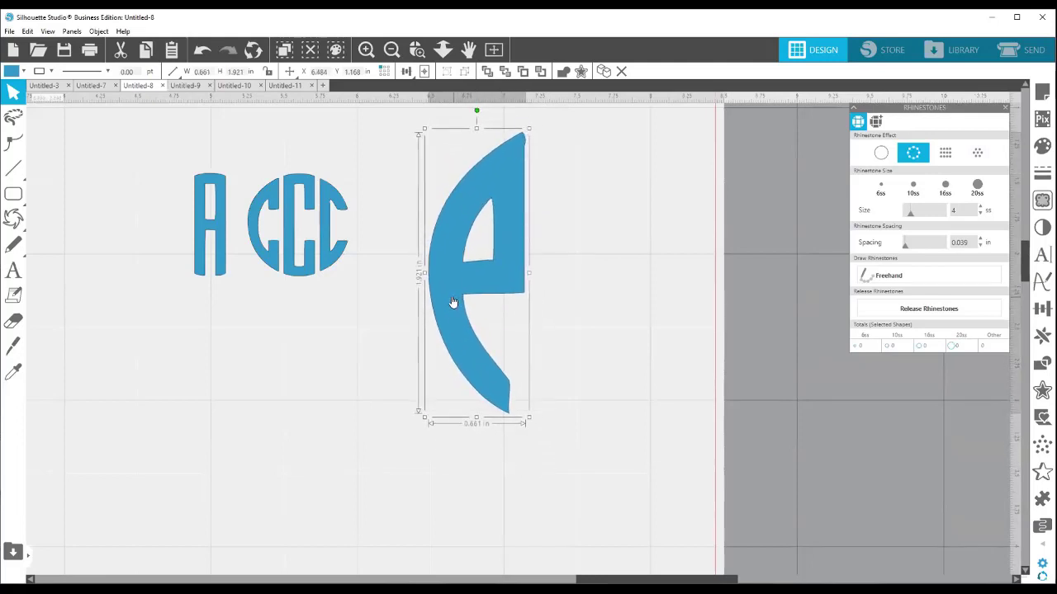
left_click(919, 154)
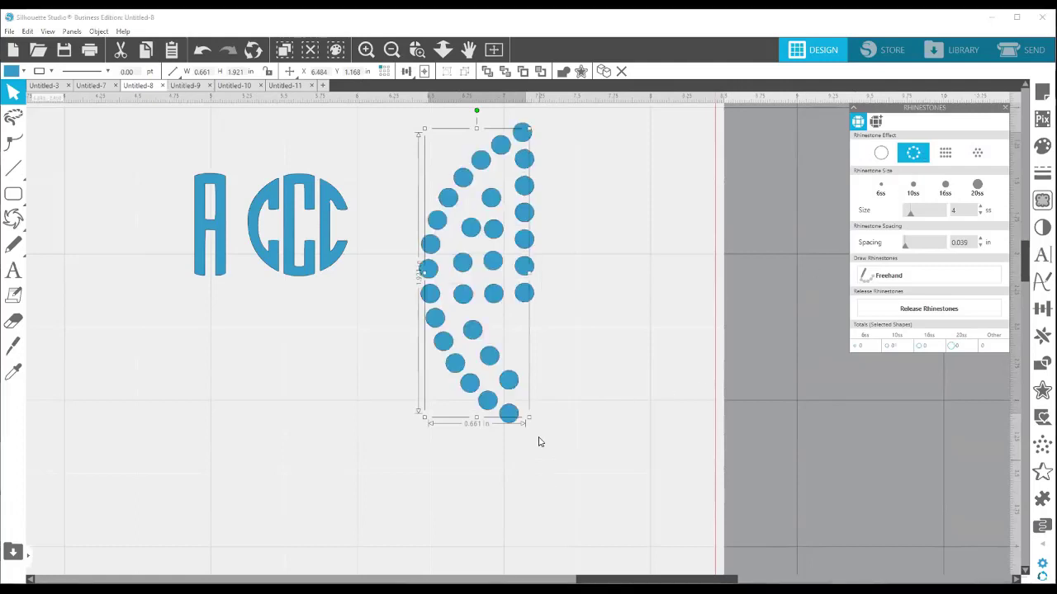
- Resize the rhinestone P to about 1.25 × 3.64 in and move it to the left of the A
left_click_drag(527, 416, 601, 578)
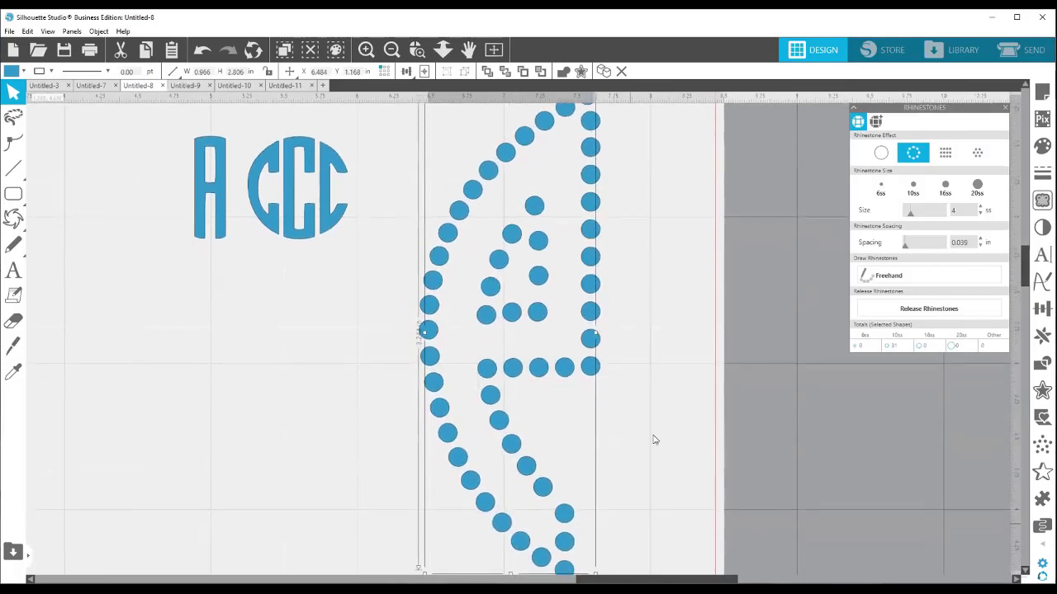
scroll(662, 415, "down", 1)
scroll(663, 414, "up", 1)
scroll(663, 414, "down", 2)
scroll(660, 416, "down", 1)
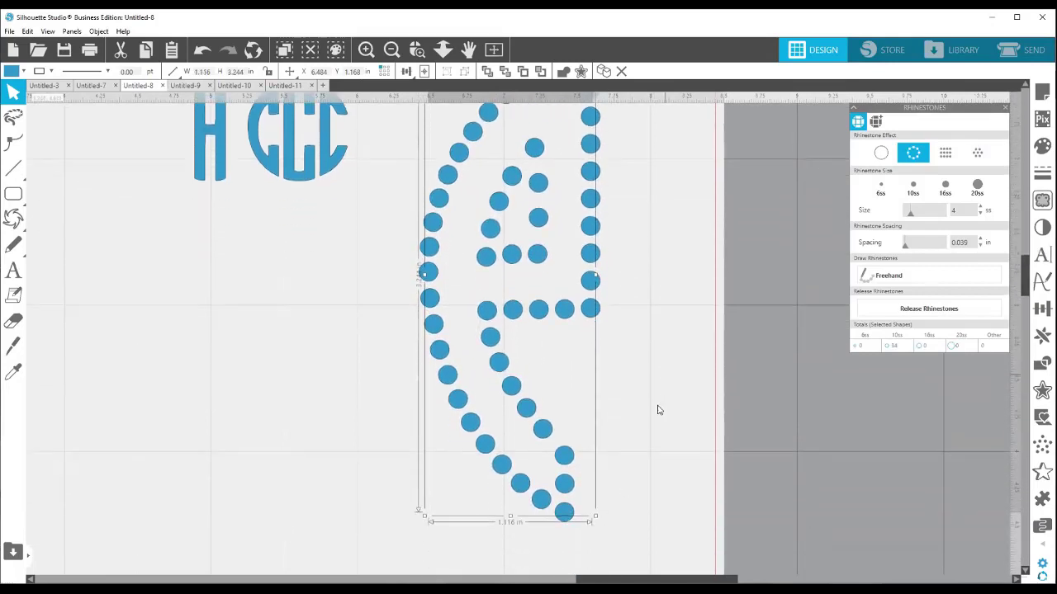
left_click(391, 52)
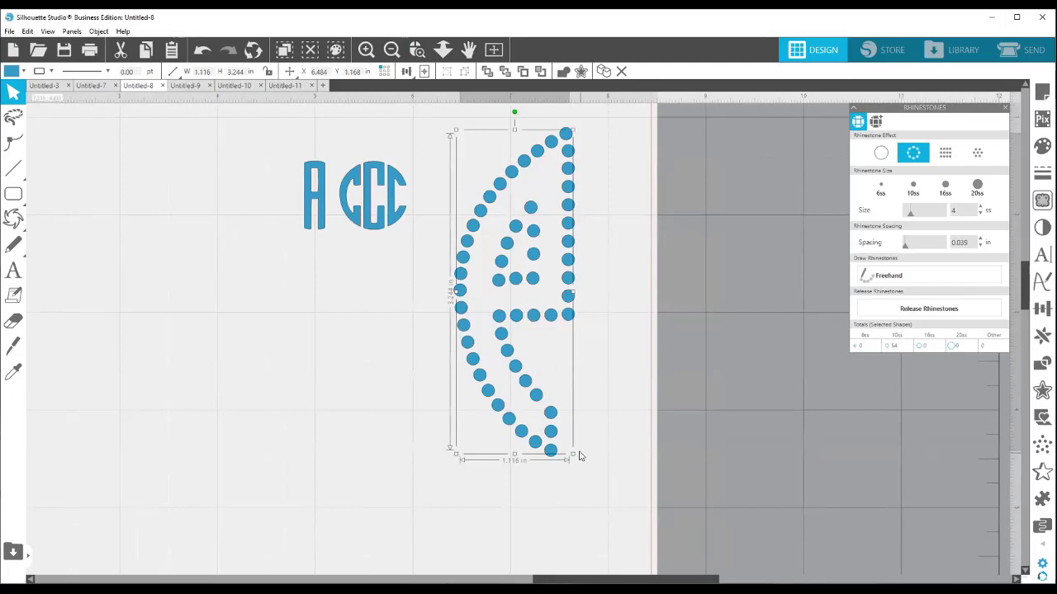
left_click_drag(572, 454, 538, 351)
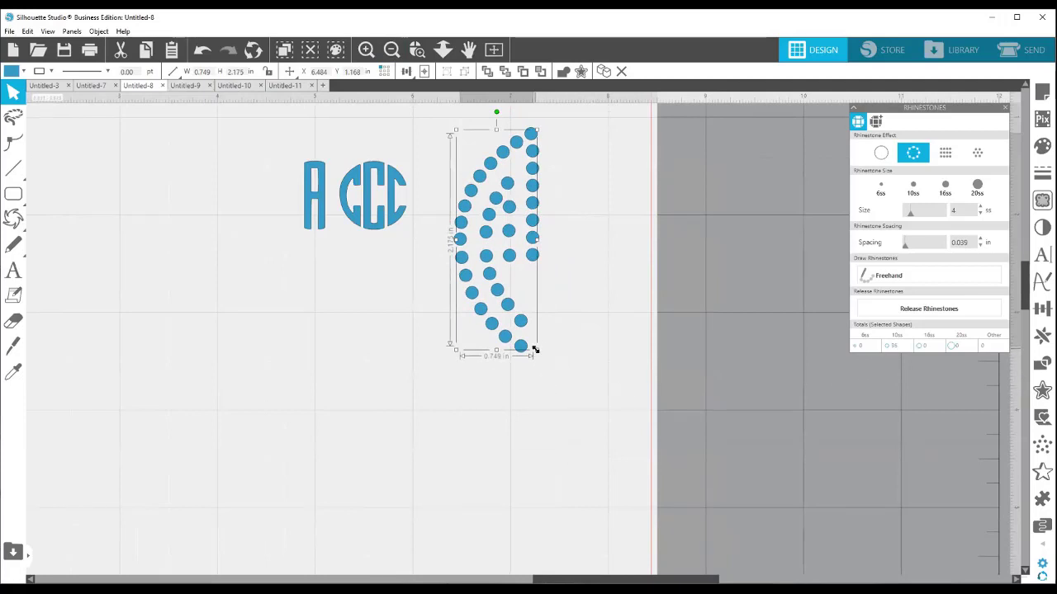
left_click_drag(537, 351, 603, 493)
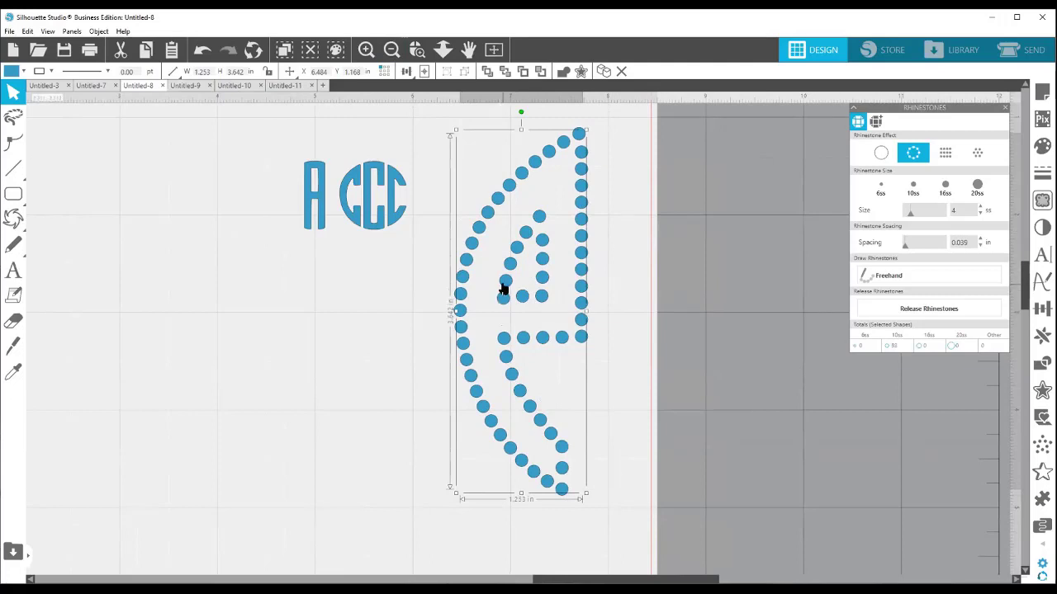
left_click_drag(503, 288, 164, 278)
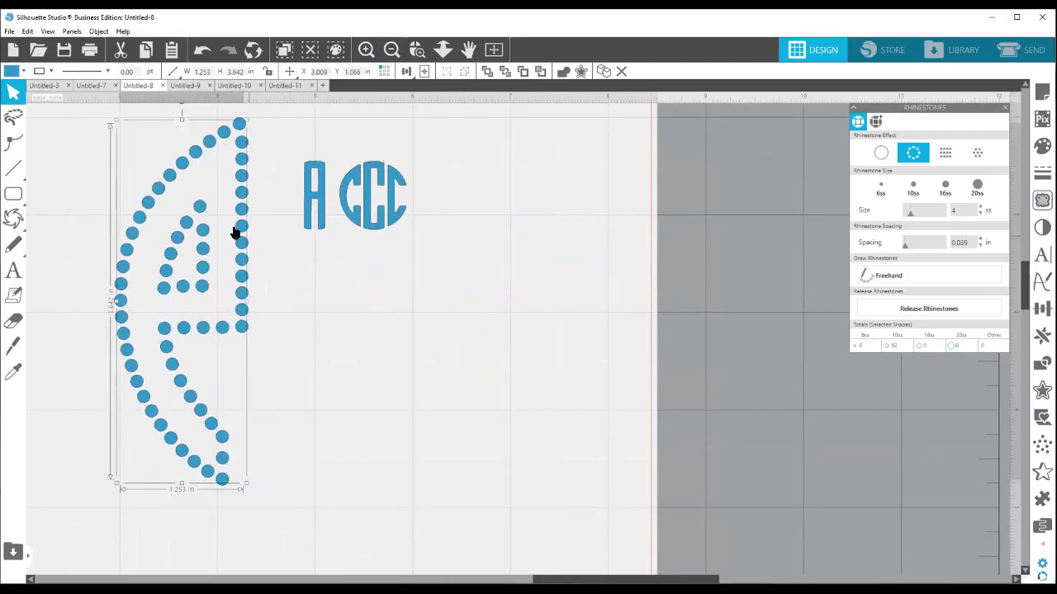
- Enlarge the middle A to about 1.09 × 3.61 in and move it to the right of the CCC circle
left_click(322, 219)
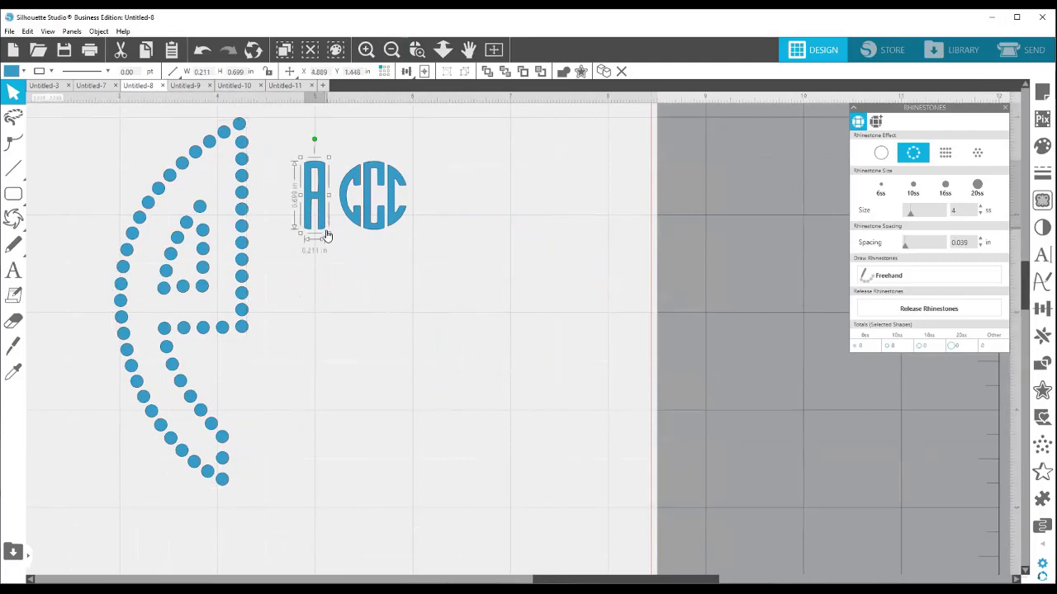
left_click_drag(329, 238, 496, 499)
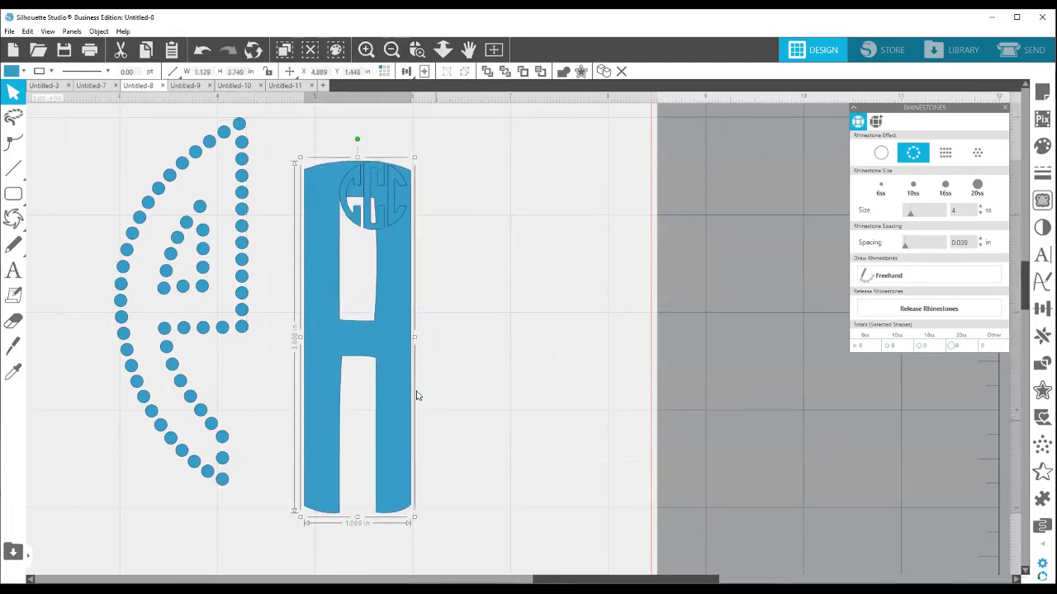
left_click_drag(364, 345, 548, 320)
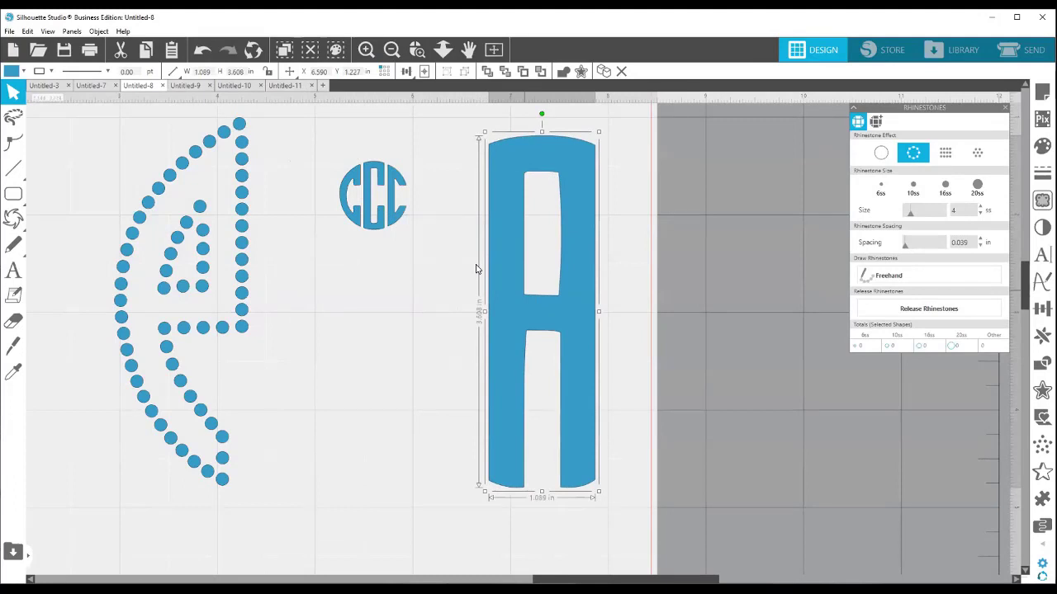
left_click(373, 198)
left_click(285, 520)
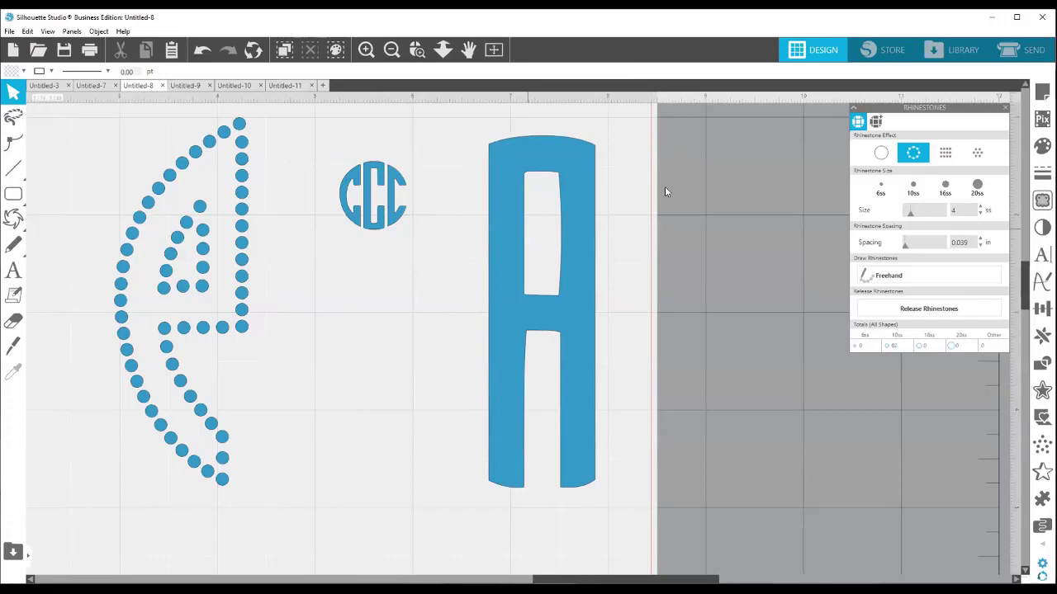
- Try the linear and radial rhinestone fills on the large P, finishing with linear fill
left_click(245, 248)
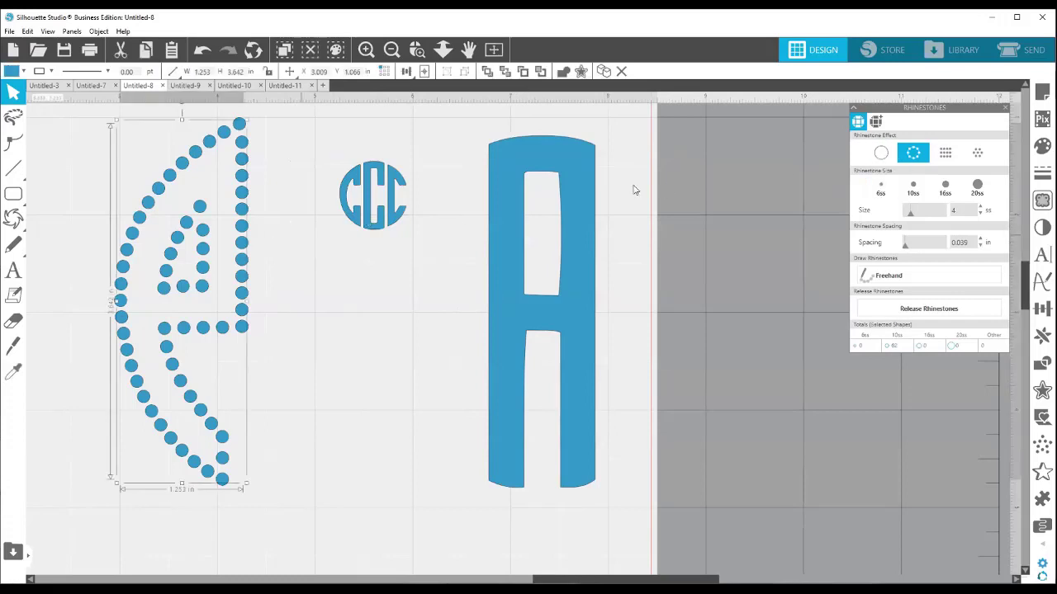
left_click(945, 157)
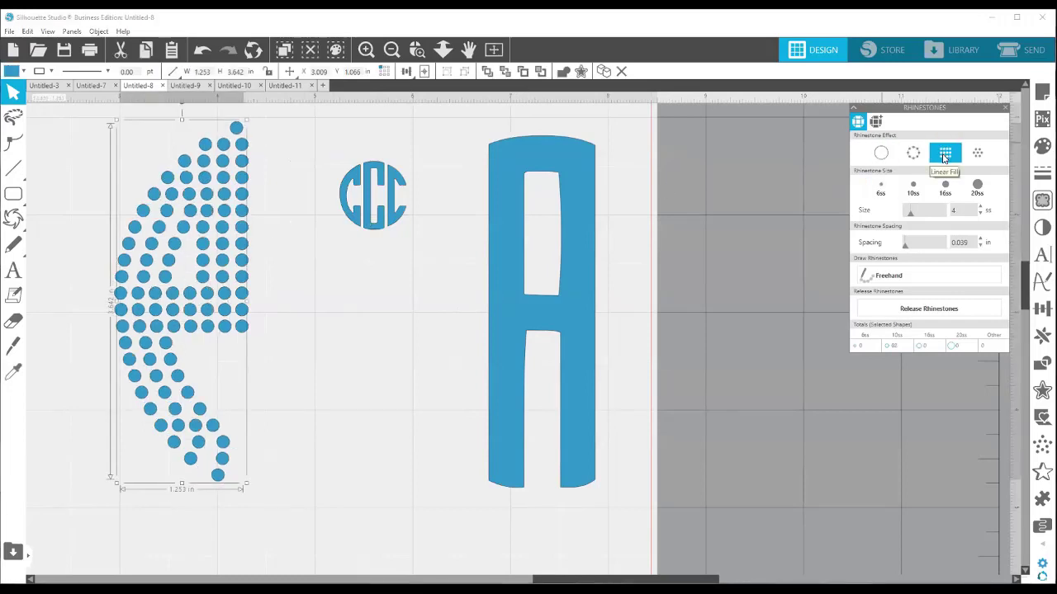
left_click(977, 153)
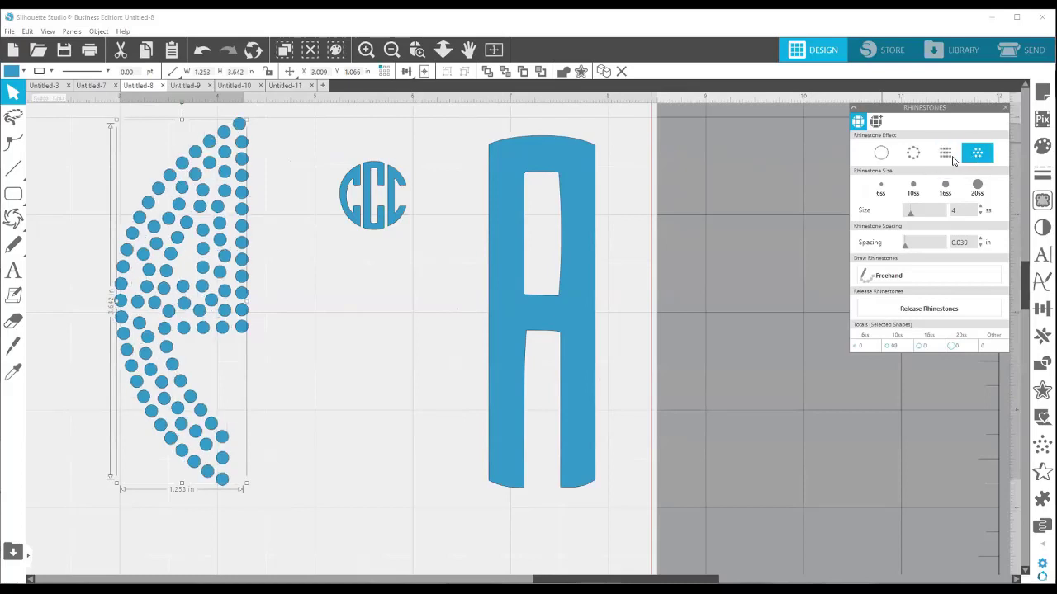
left_click(941, 155)
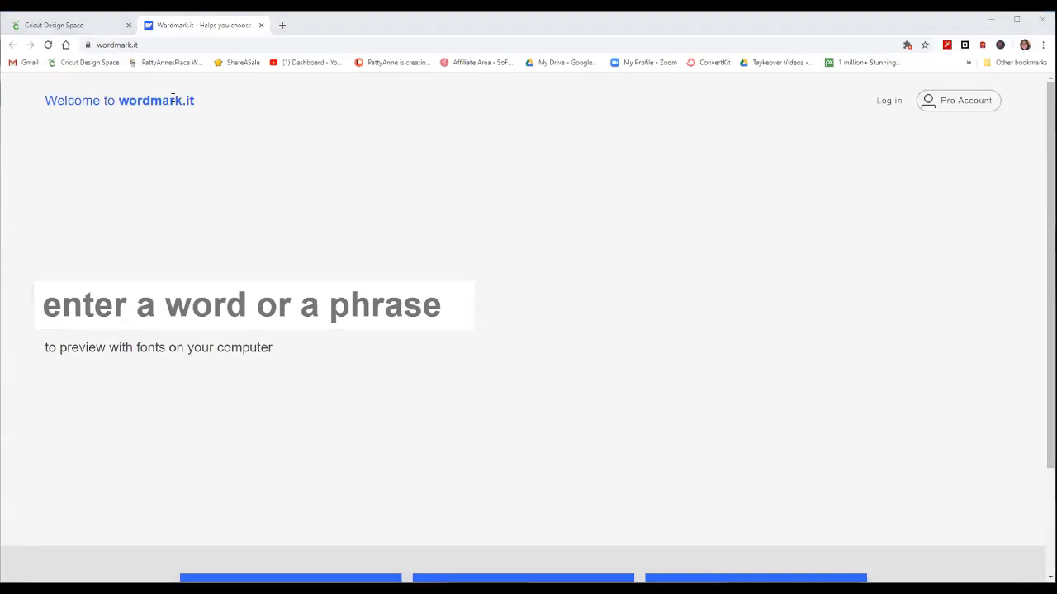
- Switch to wordmark.it in the browser, enter a person's name and preview it with the computer's fonts
left_click(369, 309)
type("P")
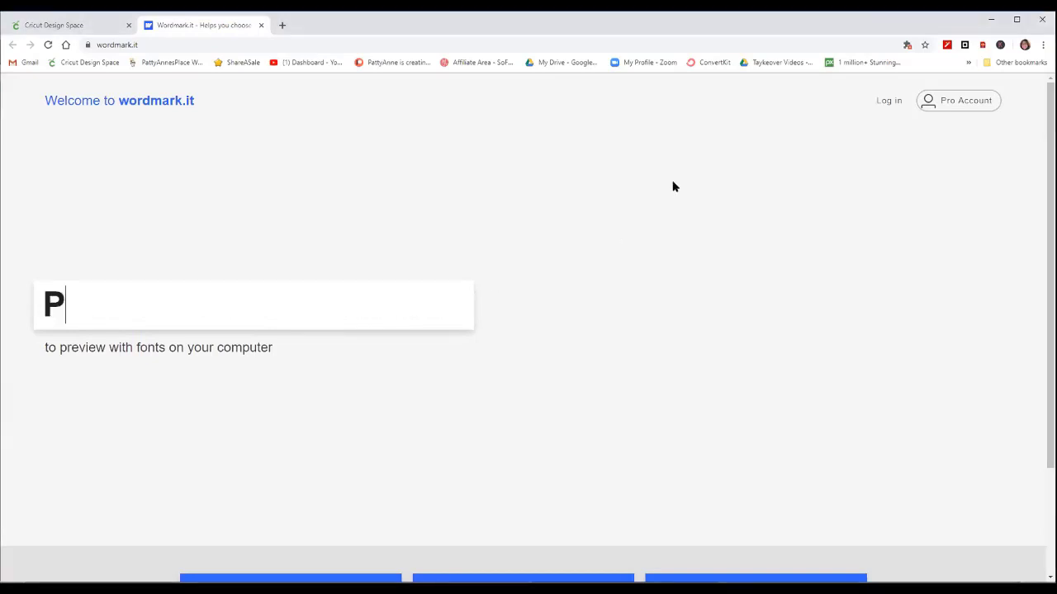
type("attyAnne")
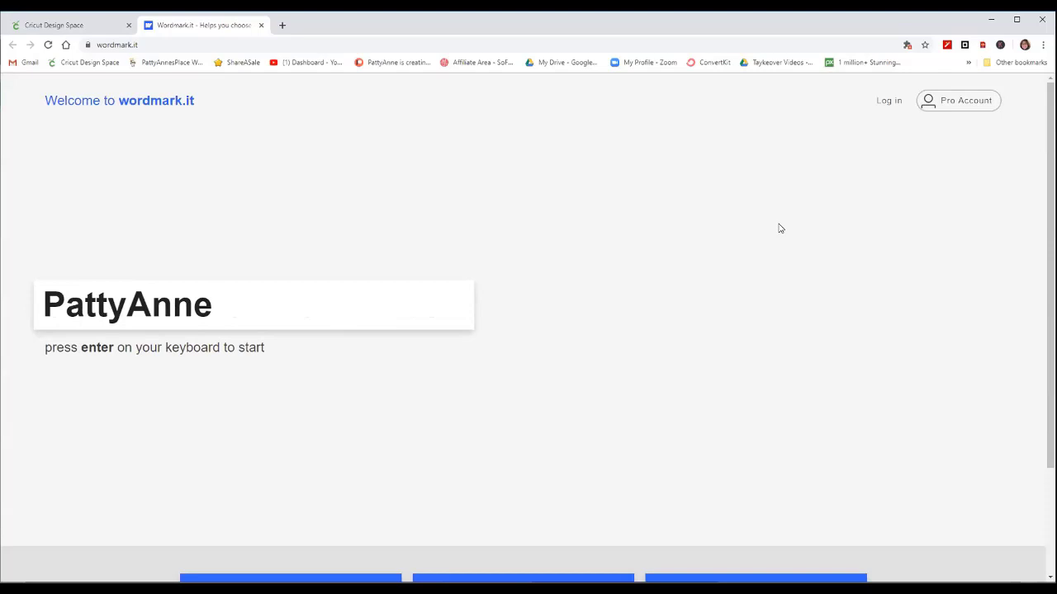
key("Return")
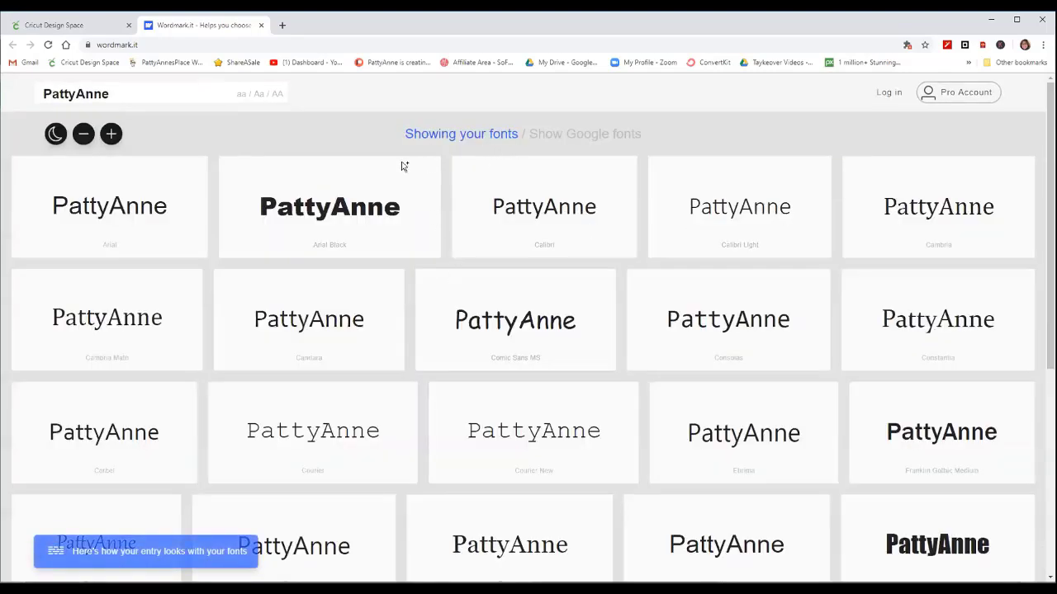
- Look through the font previews and open the Chrome Web Store page for the Wordmark.it extension
scroll(514, 311, "down", 3)
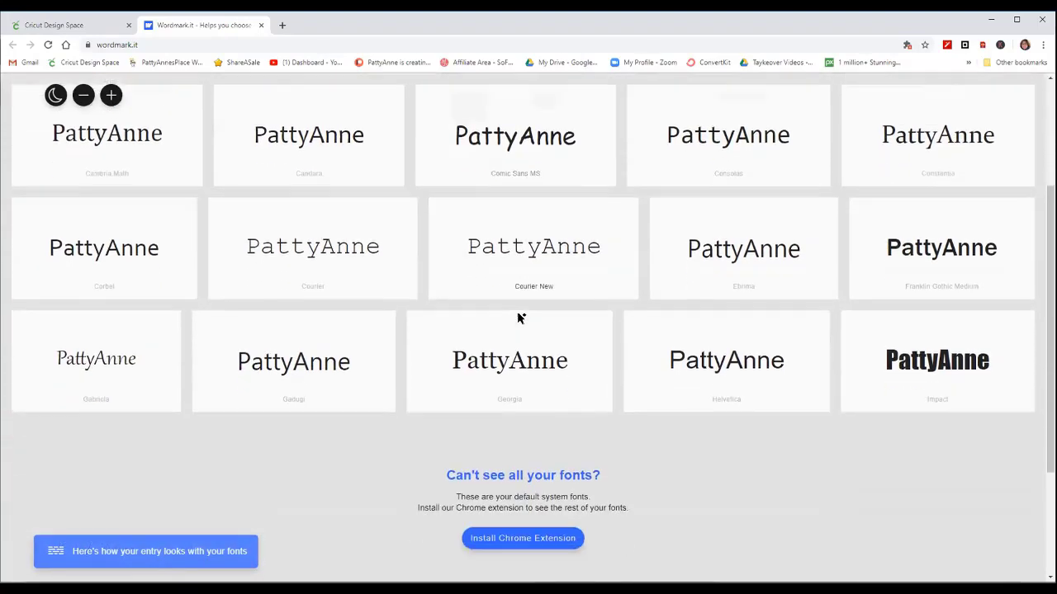
scroll(520, 318, "down", 2)
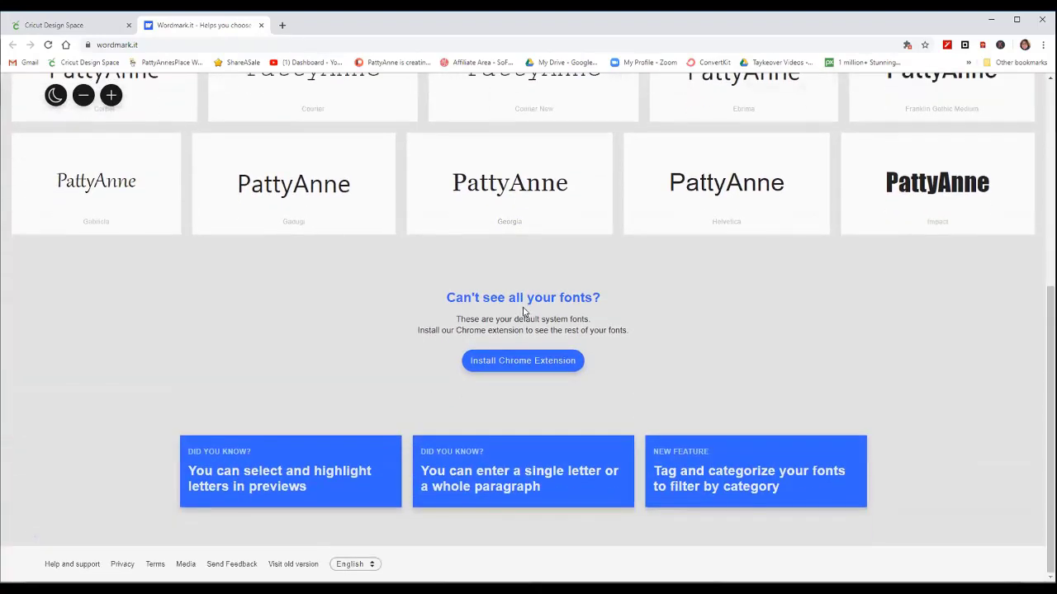
scroll(529, 315, "up", 2)
scroll(529, 315, "up", 3)
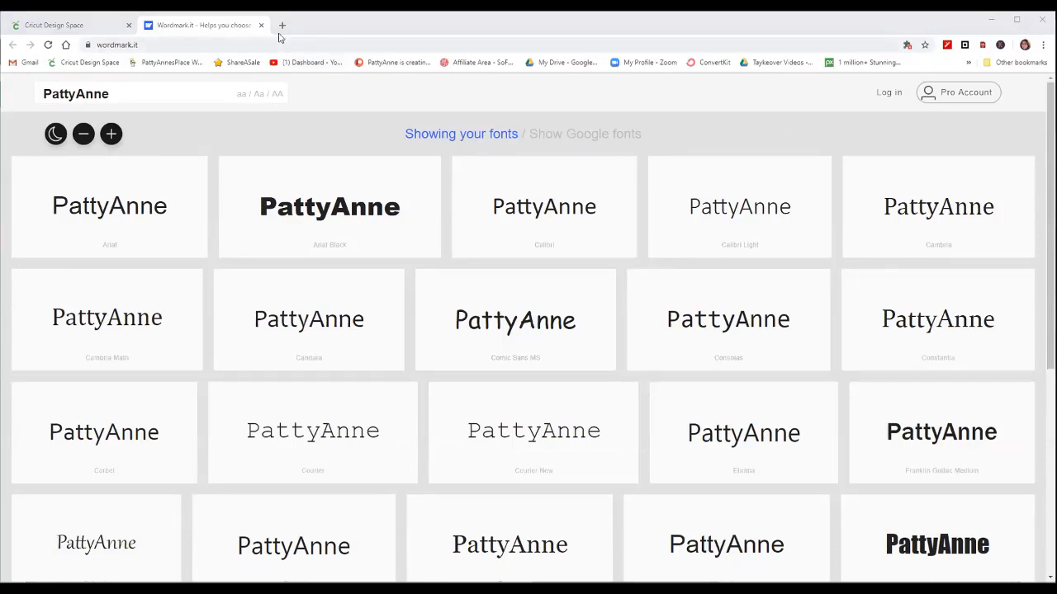
scroll(553, 260, "down", 5)
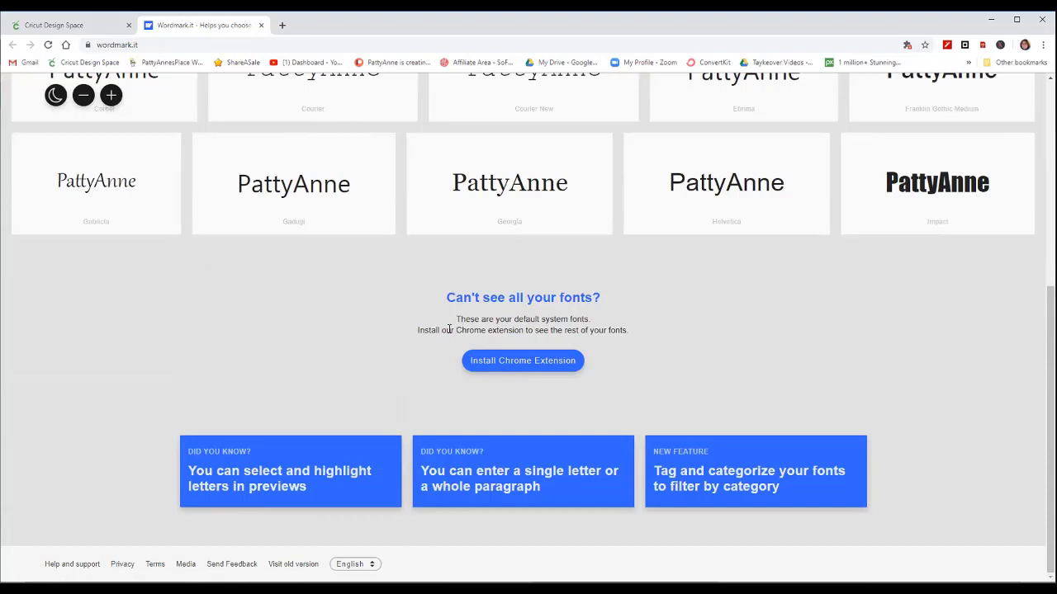
left_click_drag(438, 330, 530, 351)
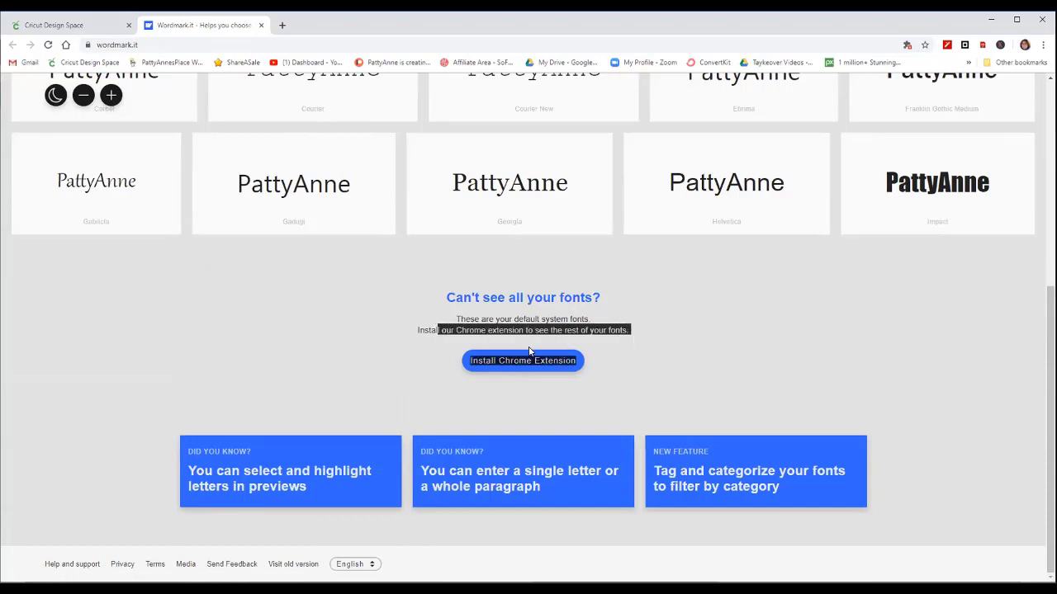
left_click(682, 373)
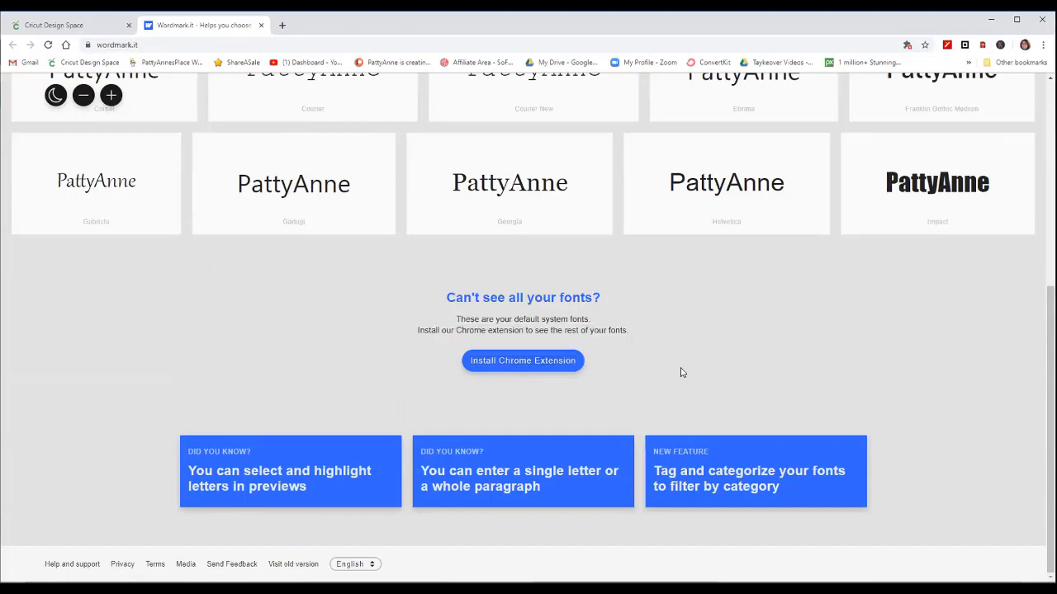
left_click(532, 363)
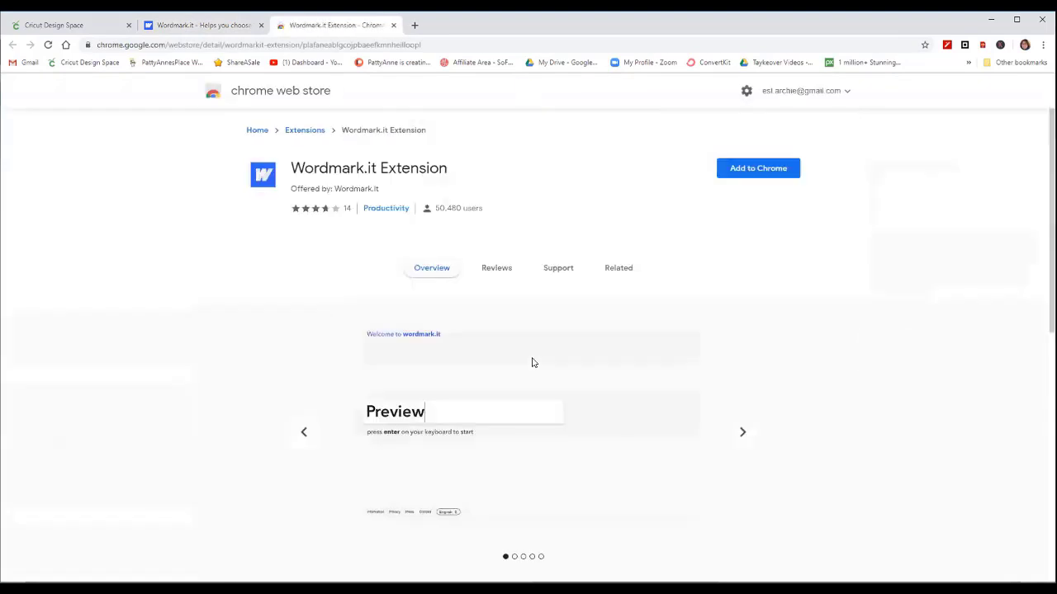
- Add the Wordmark.it Extension to Chrome, return to the wordmark.it page and reload it
left_click(758, 170)
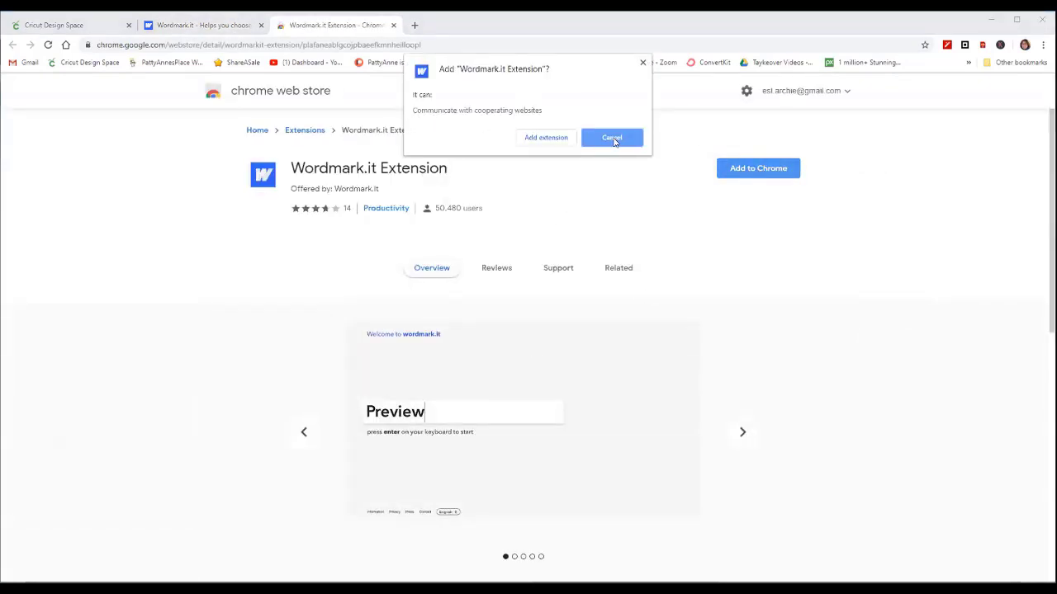
left_click(547, 141)
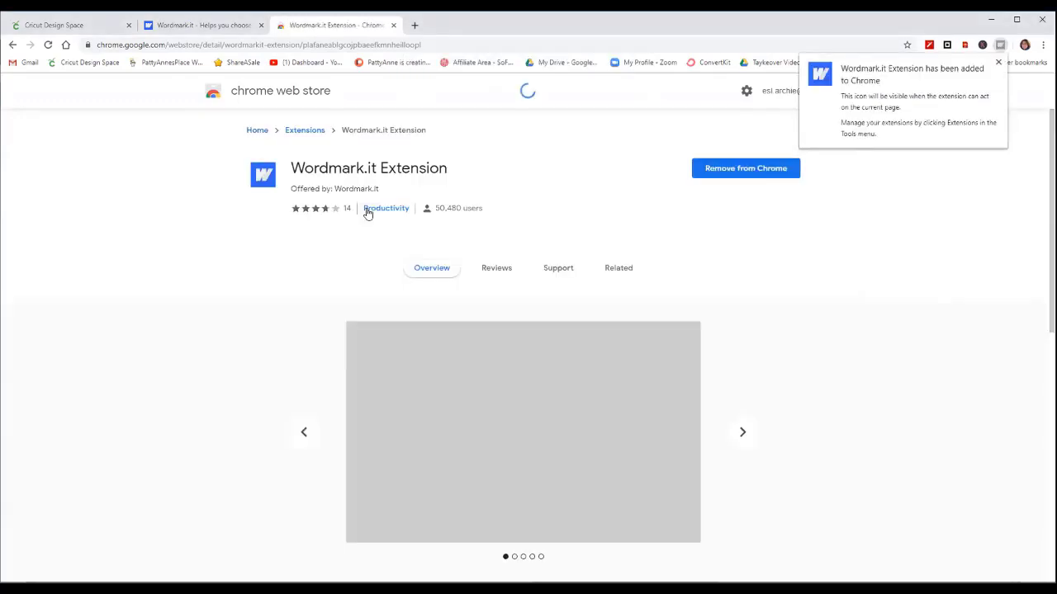
left_click(198, 25)
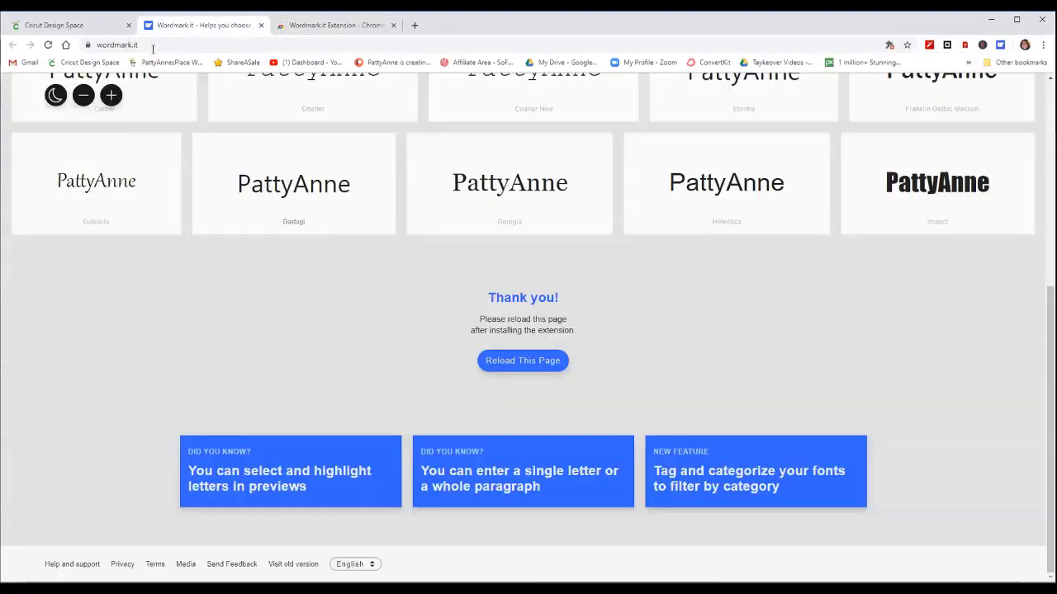
left_click(48, 45)
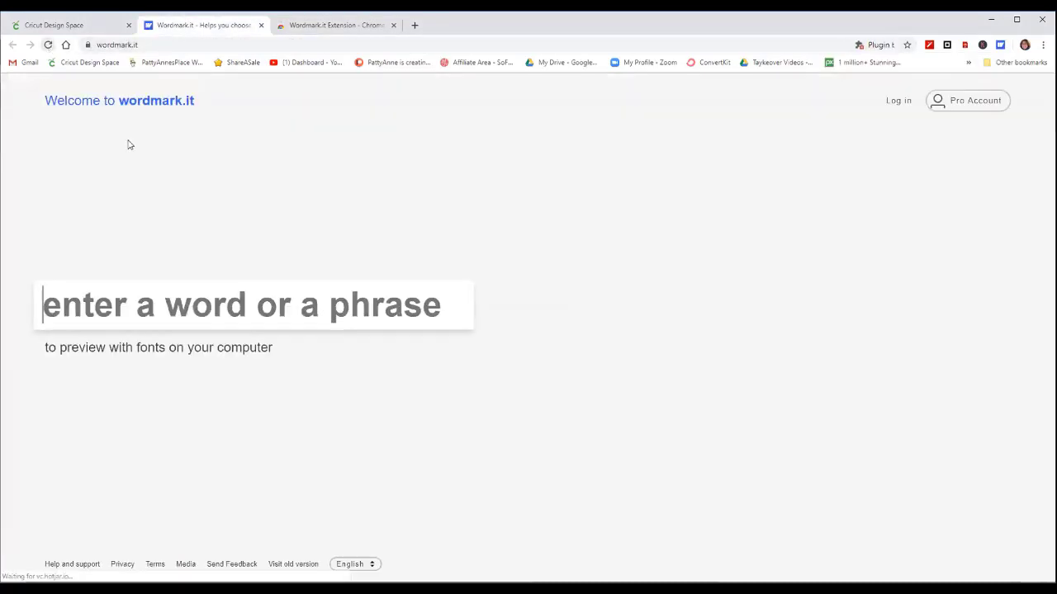
- Enter a person's first name on wordmark.it, preview it with the computer's fonts and look through the previews
type("patty")
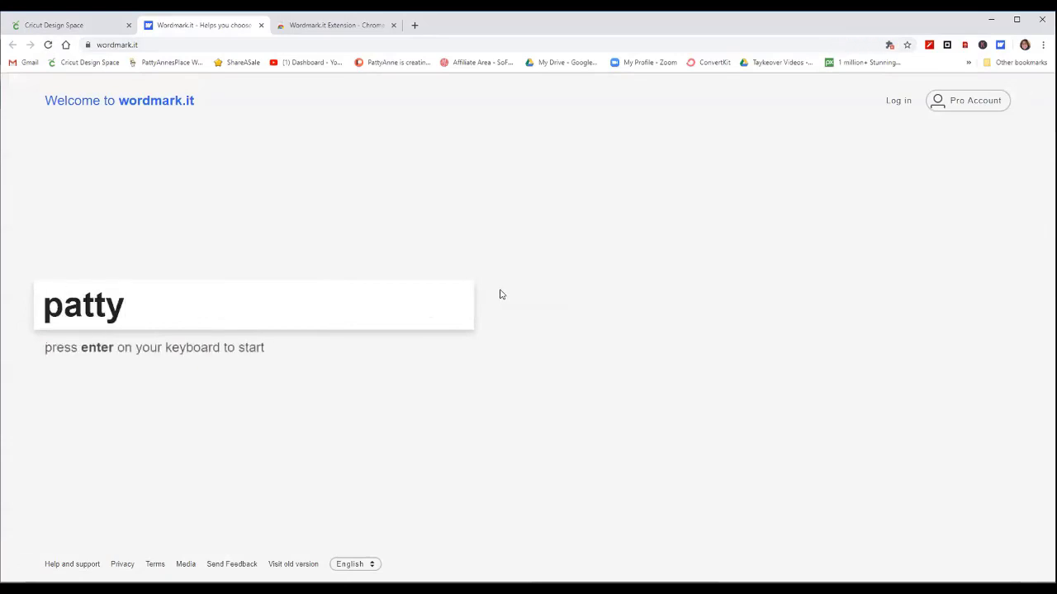
key("Return")
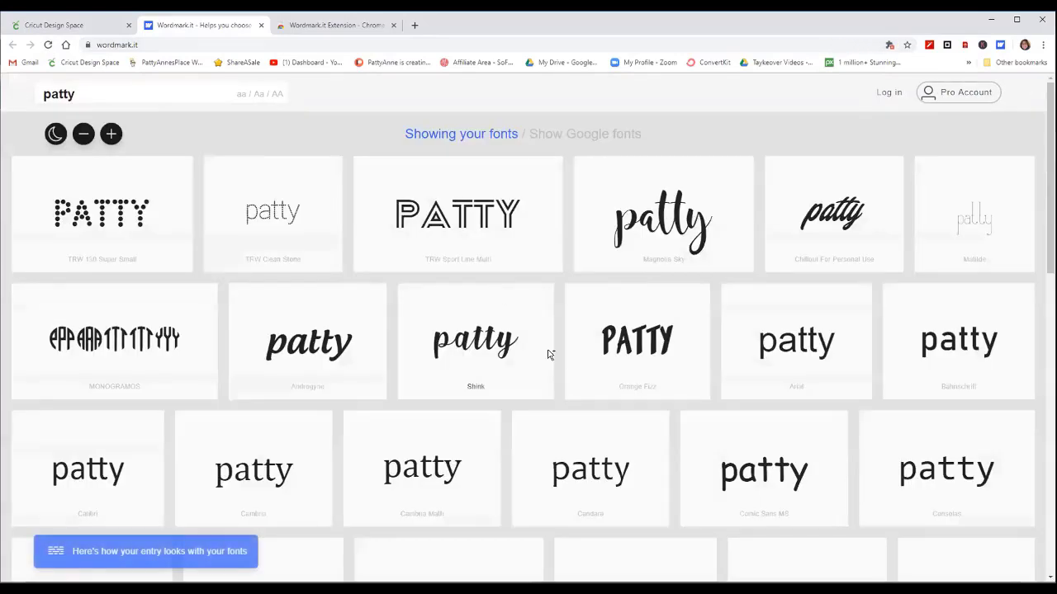
scroll(651, 428, "down", 3)
scroll(651, 428, "down", 3)
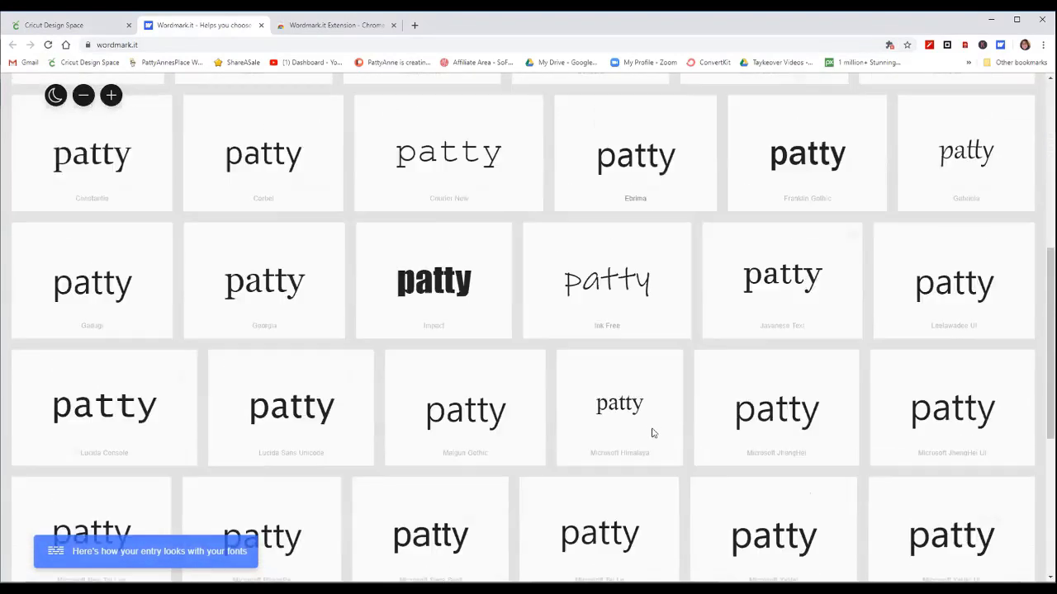
scroll(653, 433, "up", 6)
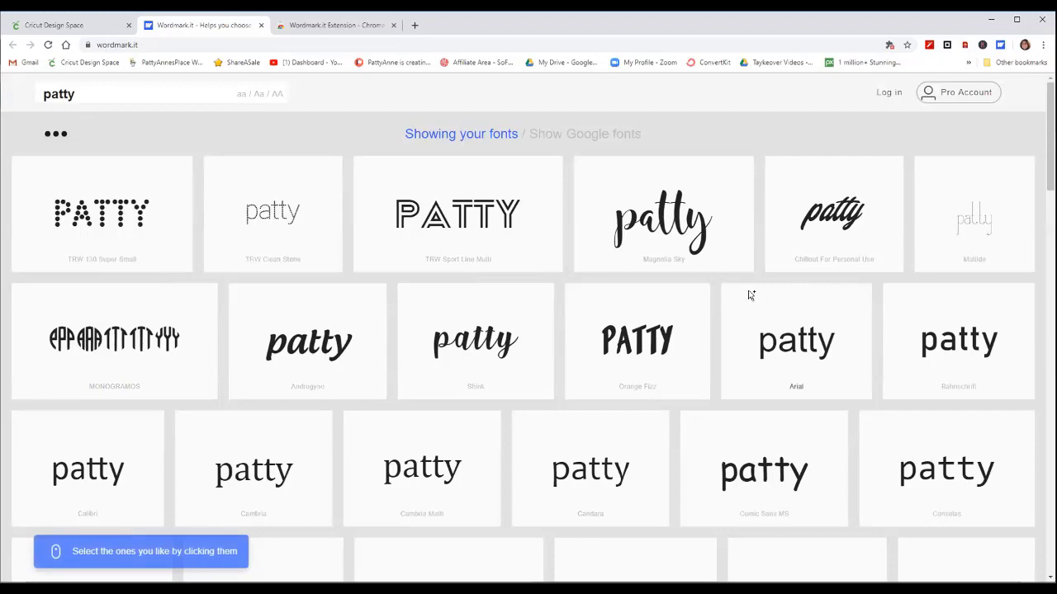
scroll(751, 297, "down", 2)
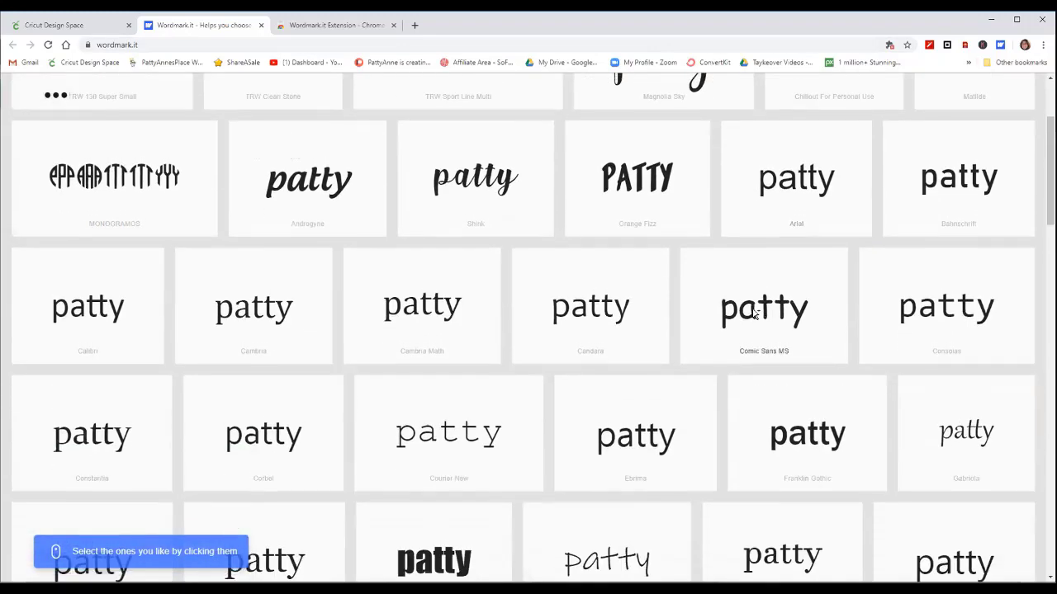
scroll(753, 312, "up", 2)
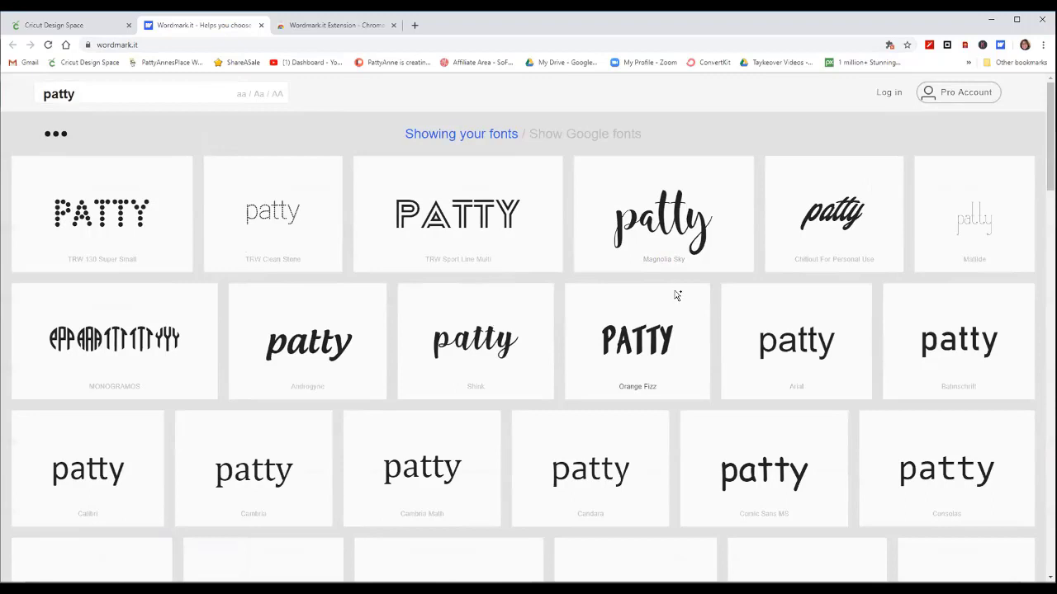
scroll(677, 296, "down", 2)
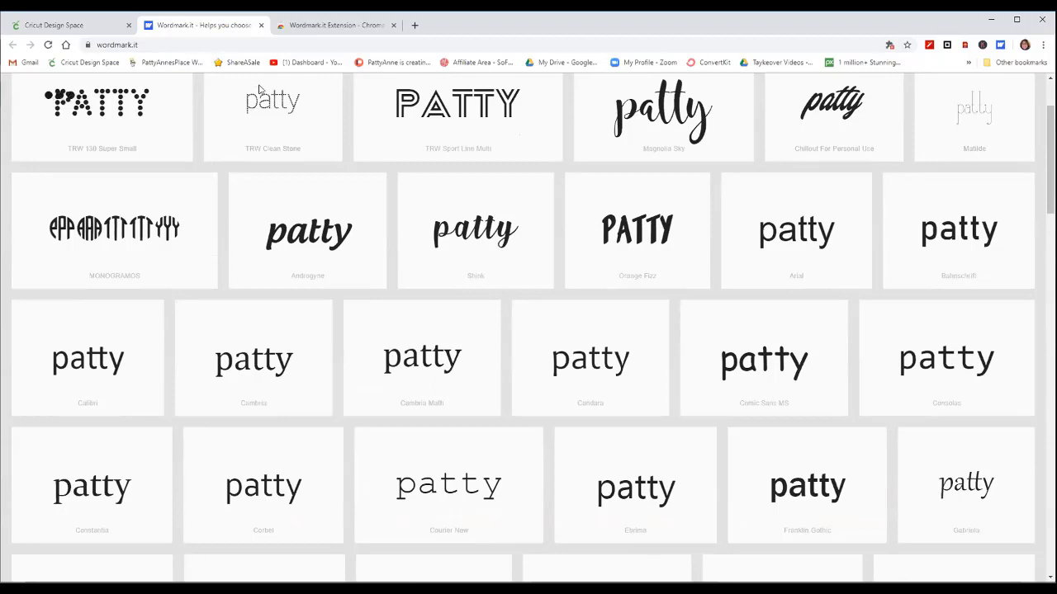
scroll(259, 252, "up", 3)
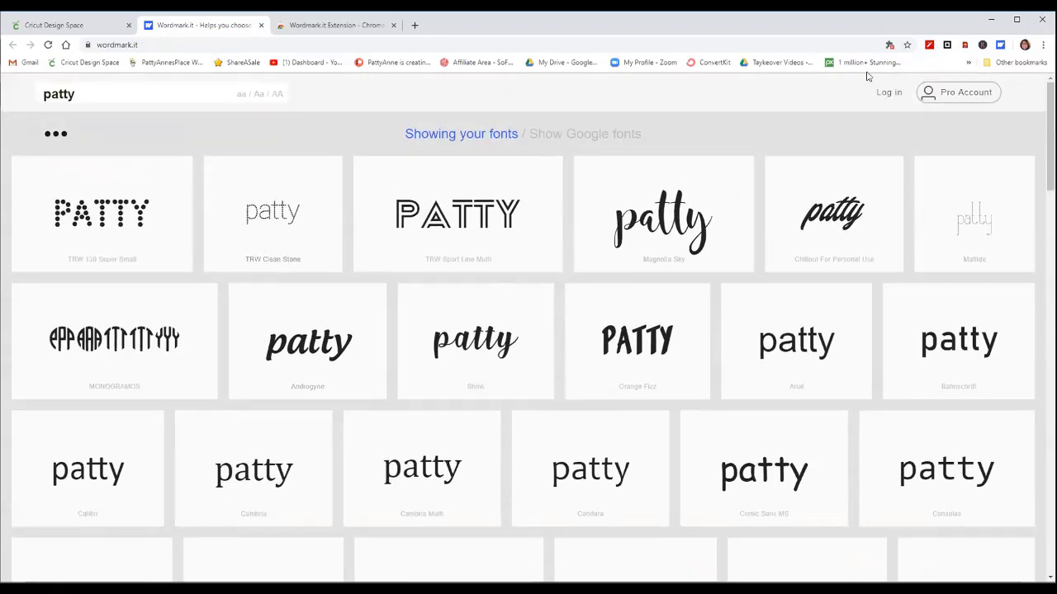